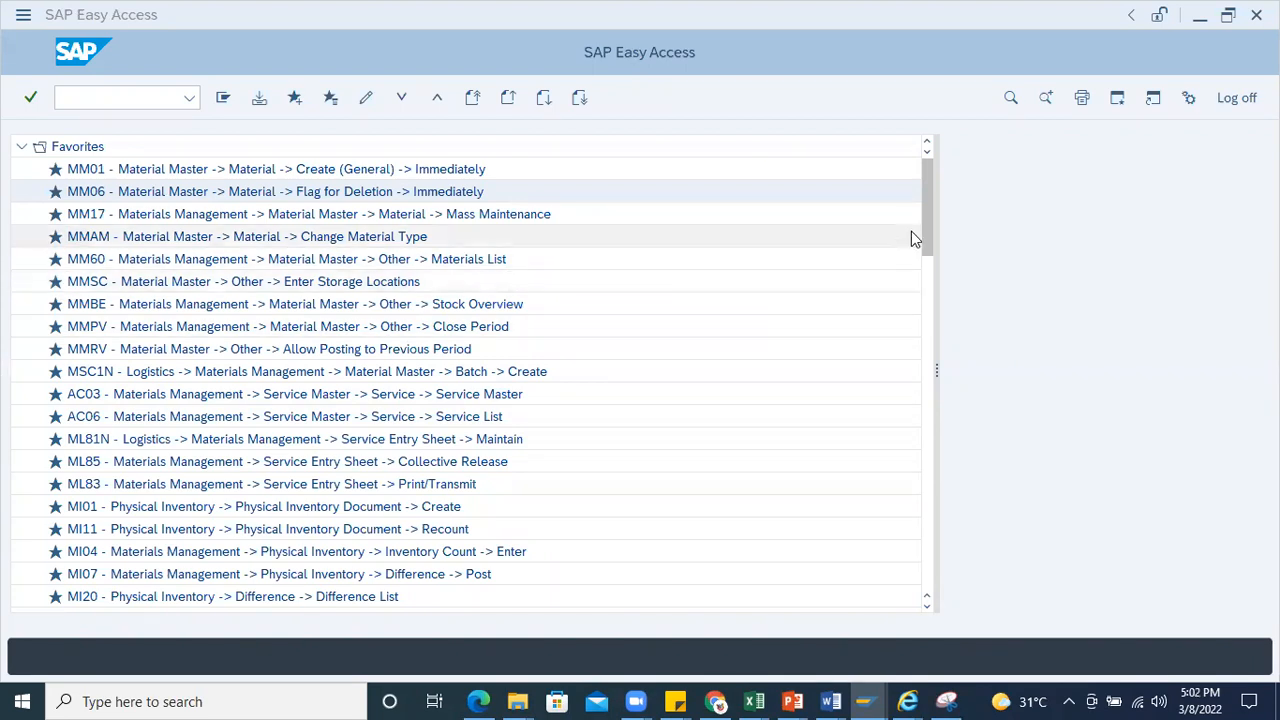
left_click_drag(925, 206, 928, 168)
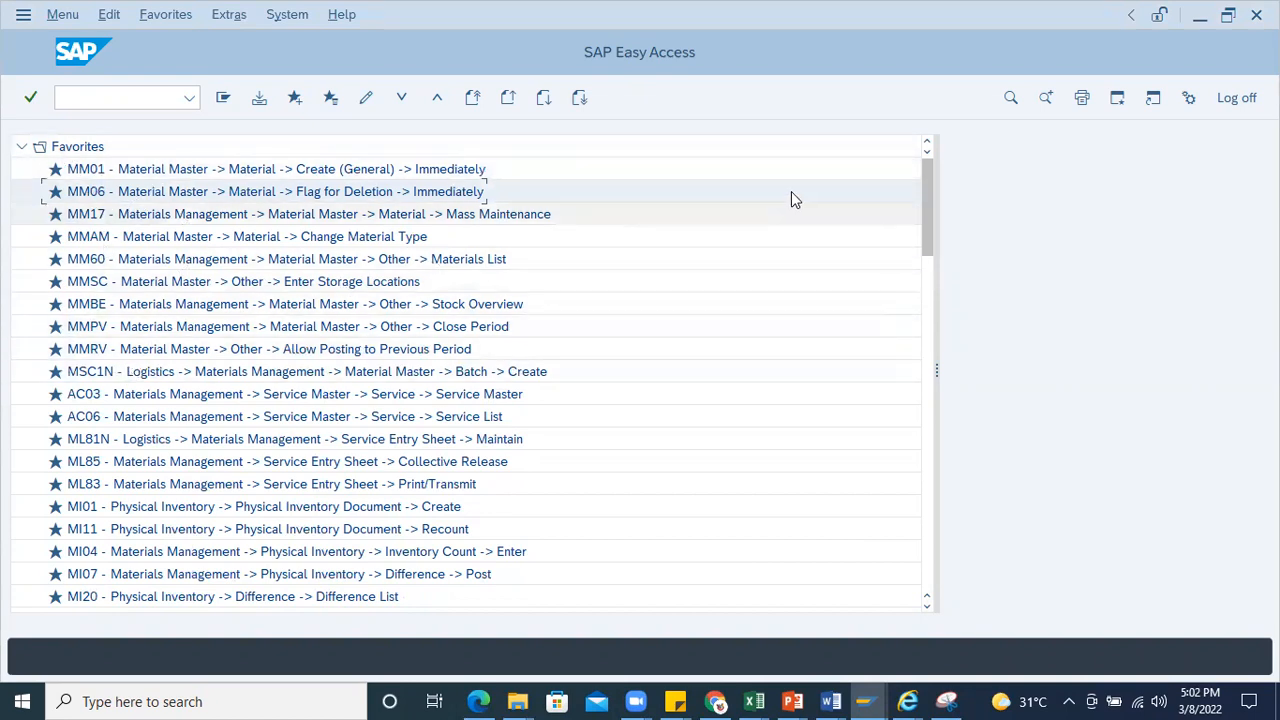
left_click_drag(935, 195, 937, 165)
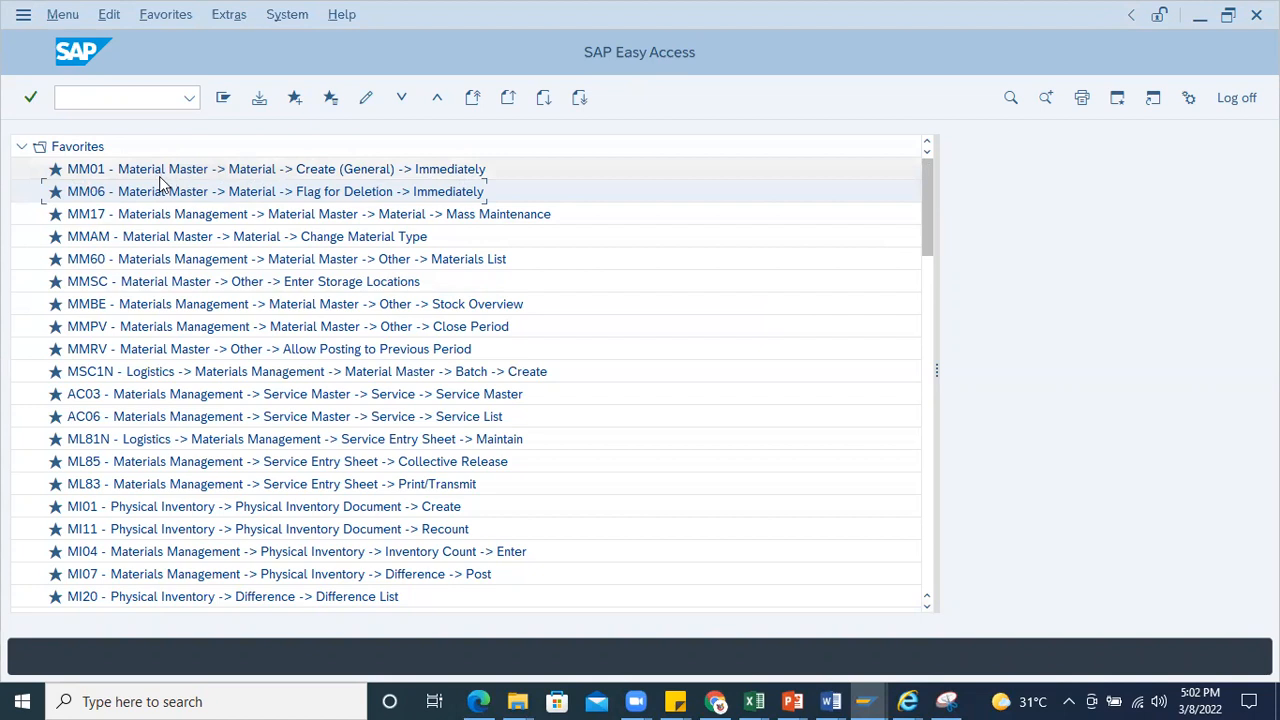
Step: Start material creation with the MM01 favorite and set the industry sector to M HEALTHCARE
double_click(97, 172)
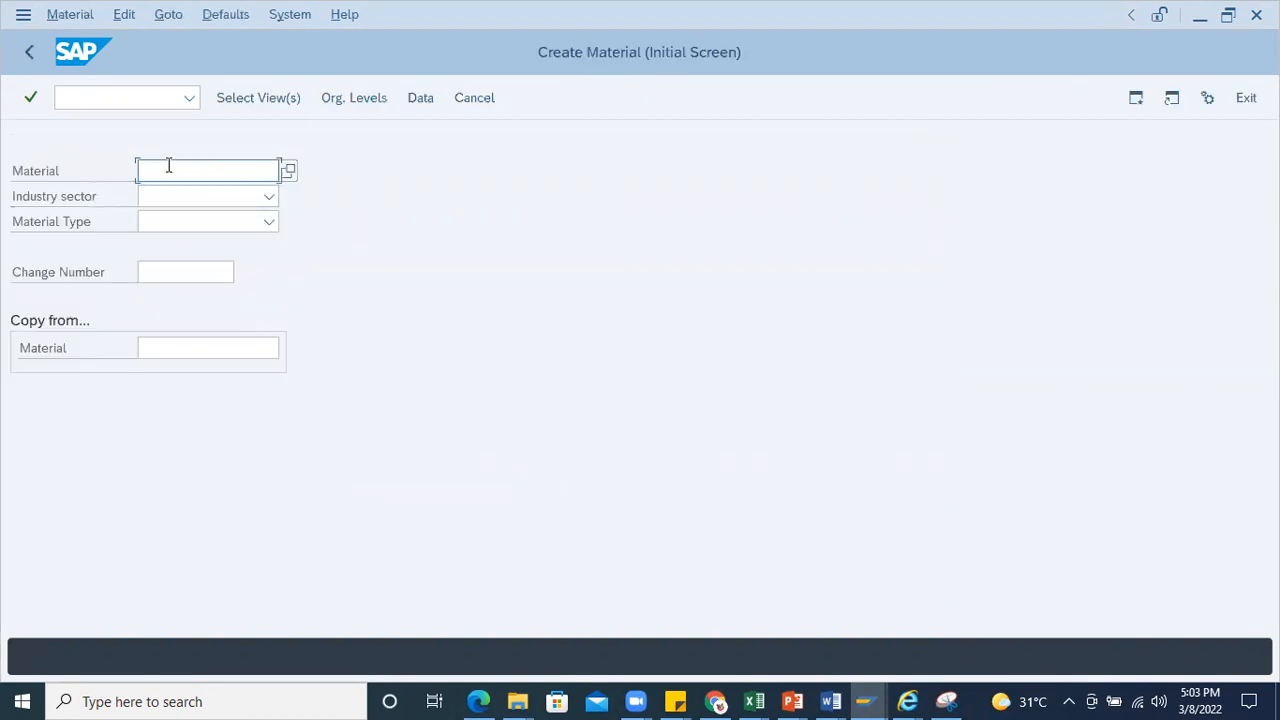
left_click(270, 192)
left_click(294, 229)
left_click(270, 224)
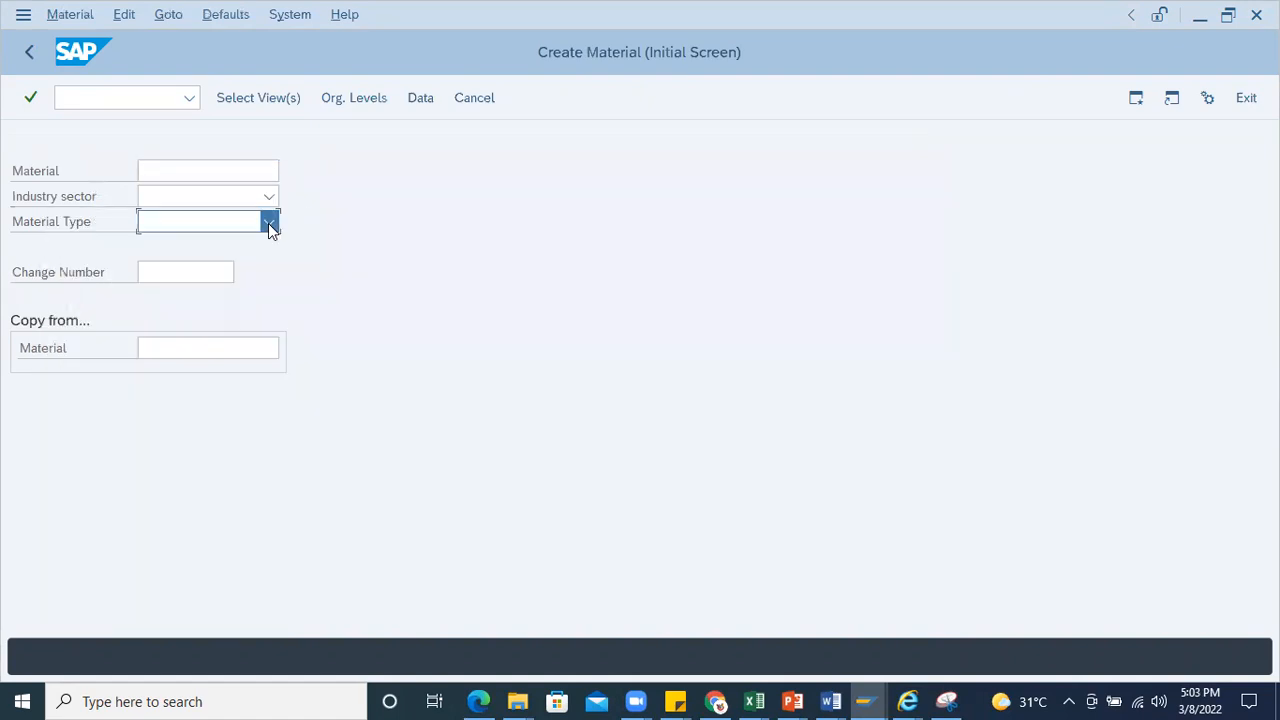
left_click(420, 235)
left_click(270, 197)
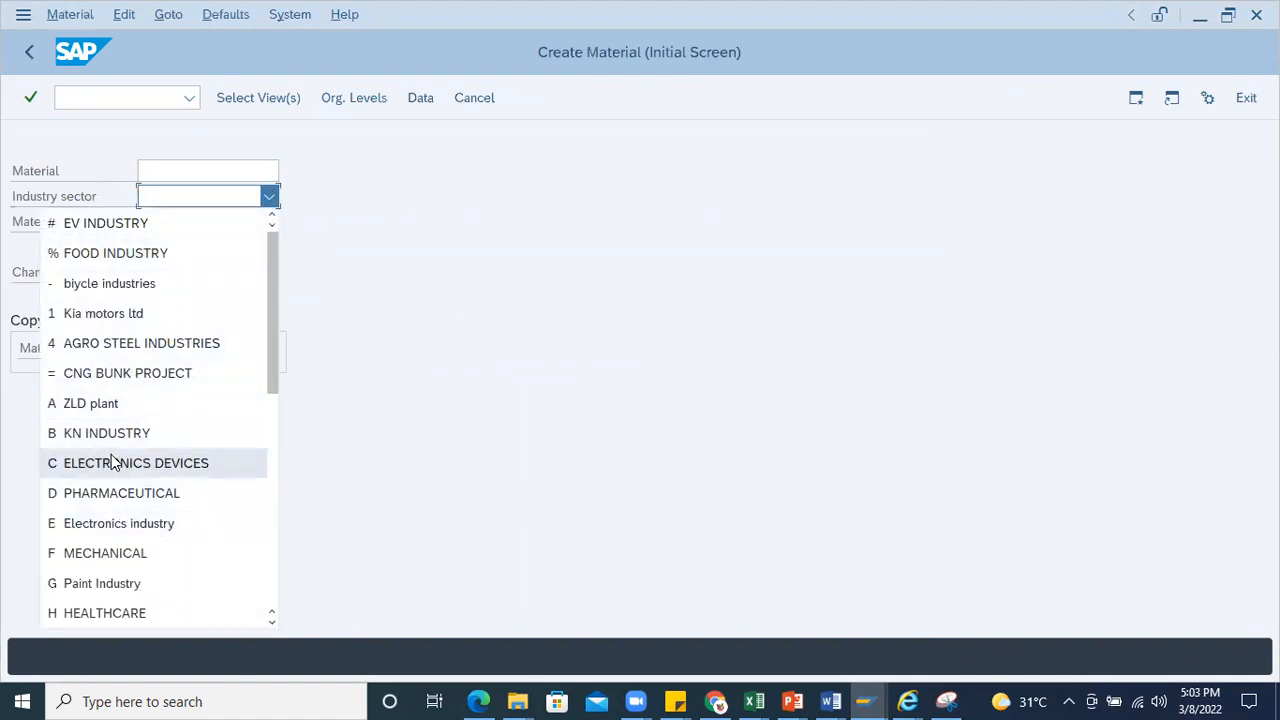
scroll(113, 462, "down", 4)
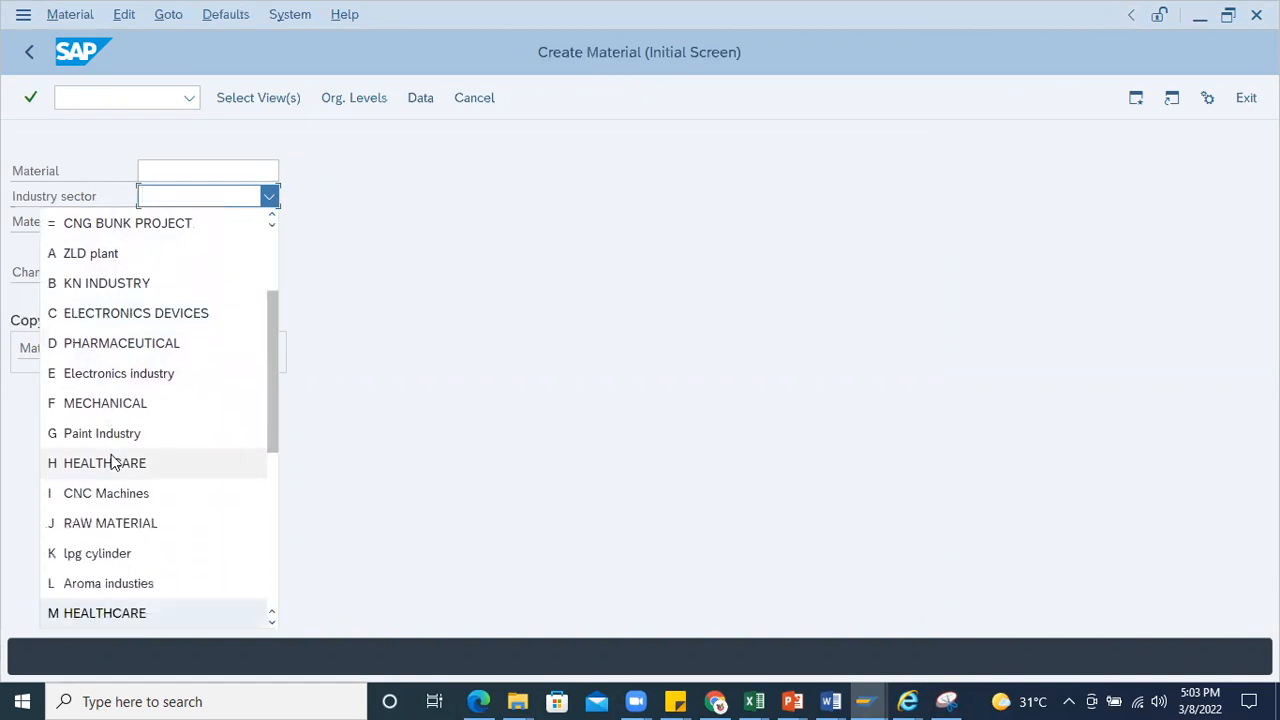
left_click(111, 458)
left_click(258, 228)
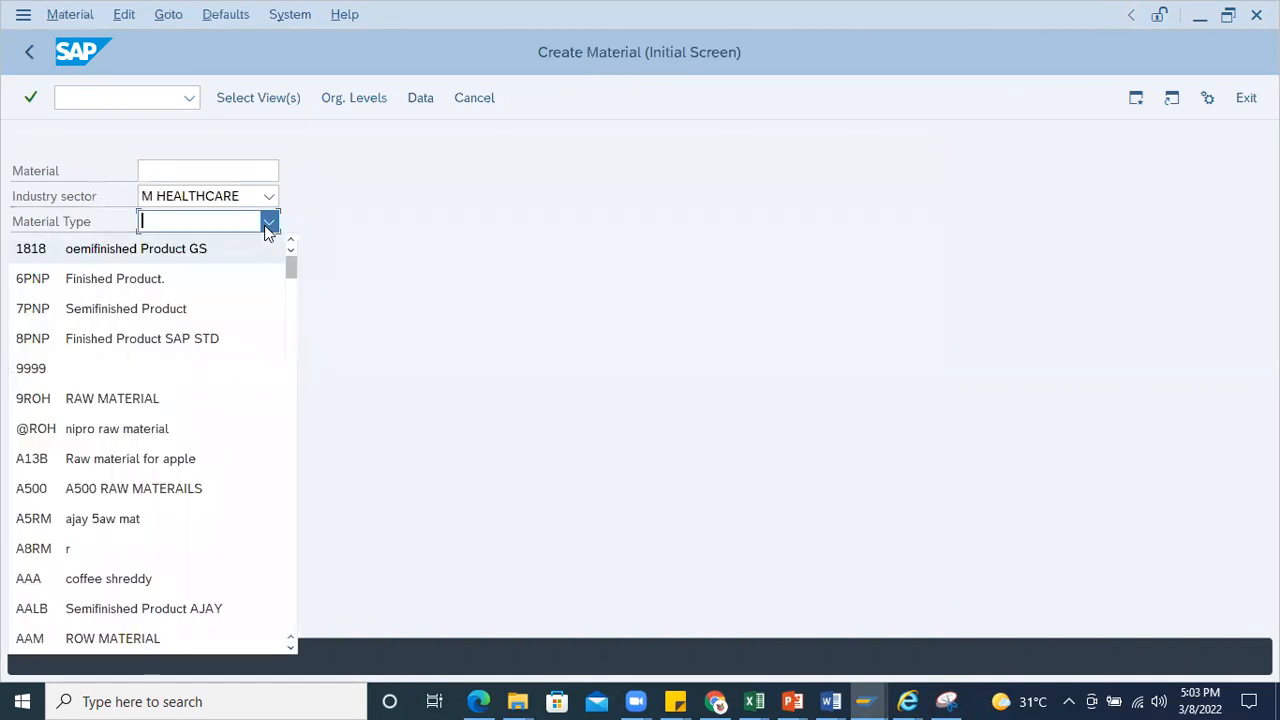
left_click(73, 429)
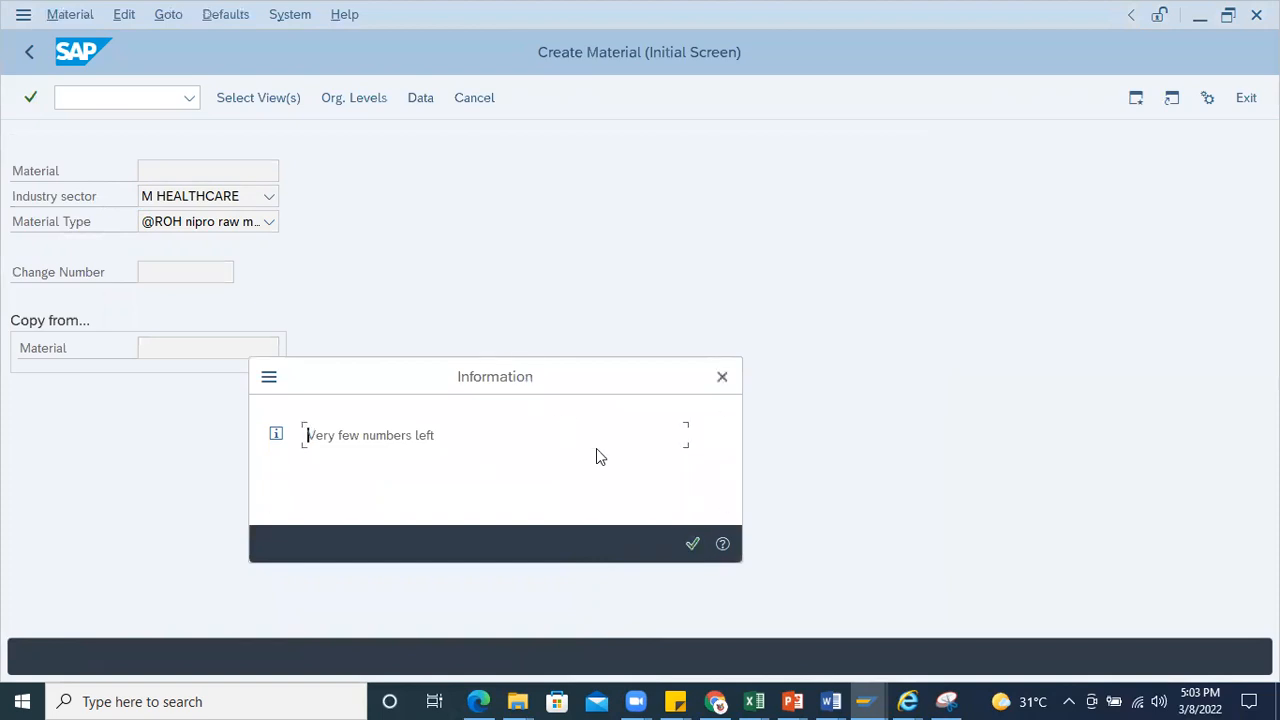
left_click(695, 544)
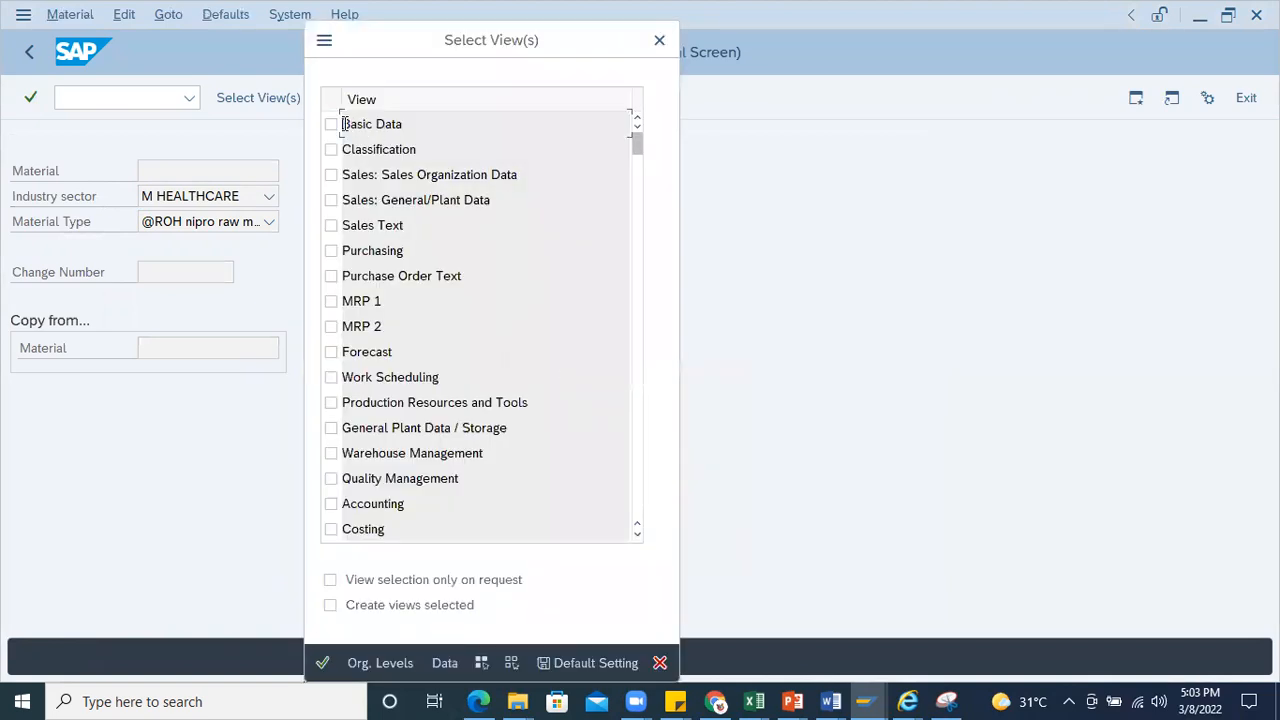
key("Return")
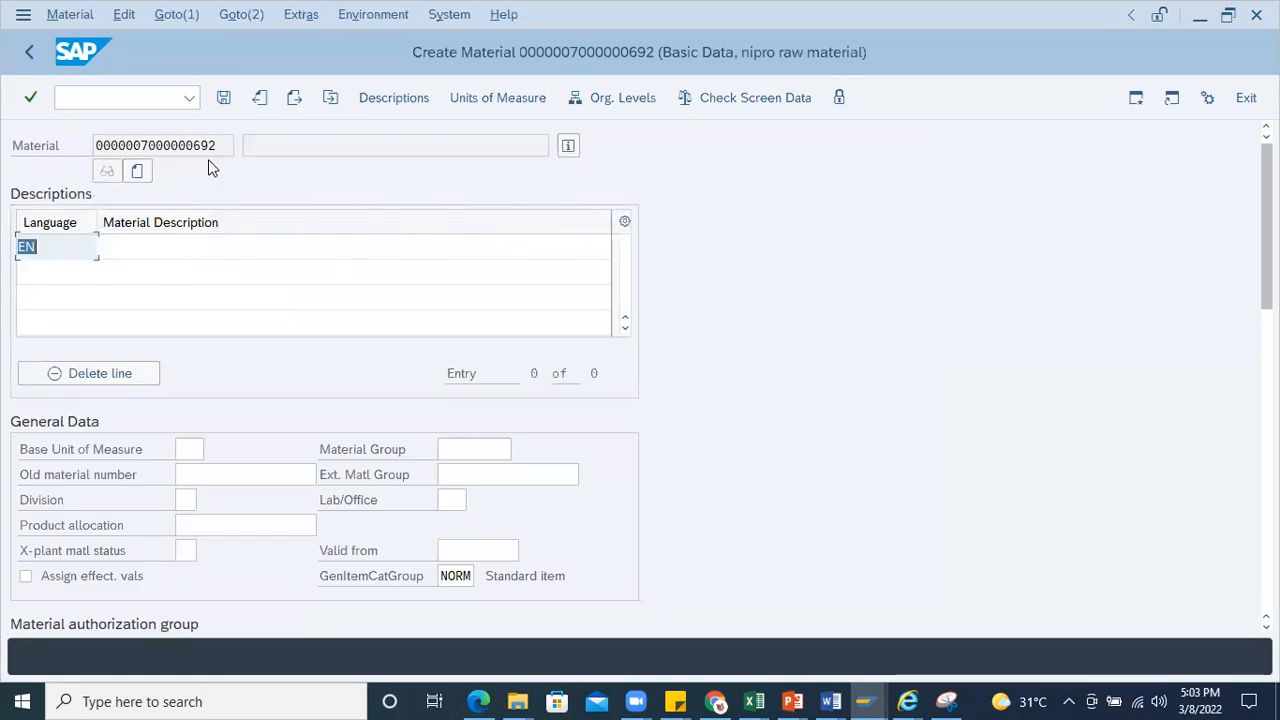
Step: Enter the material description TEST with base unit of measure EA and save the new material
left_click(224, 98)
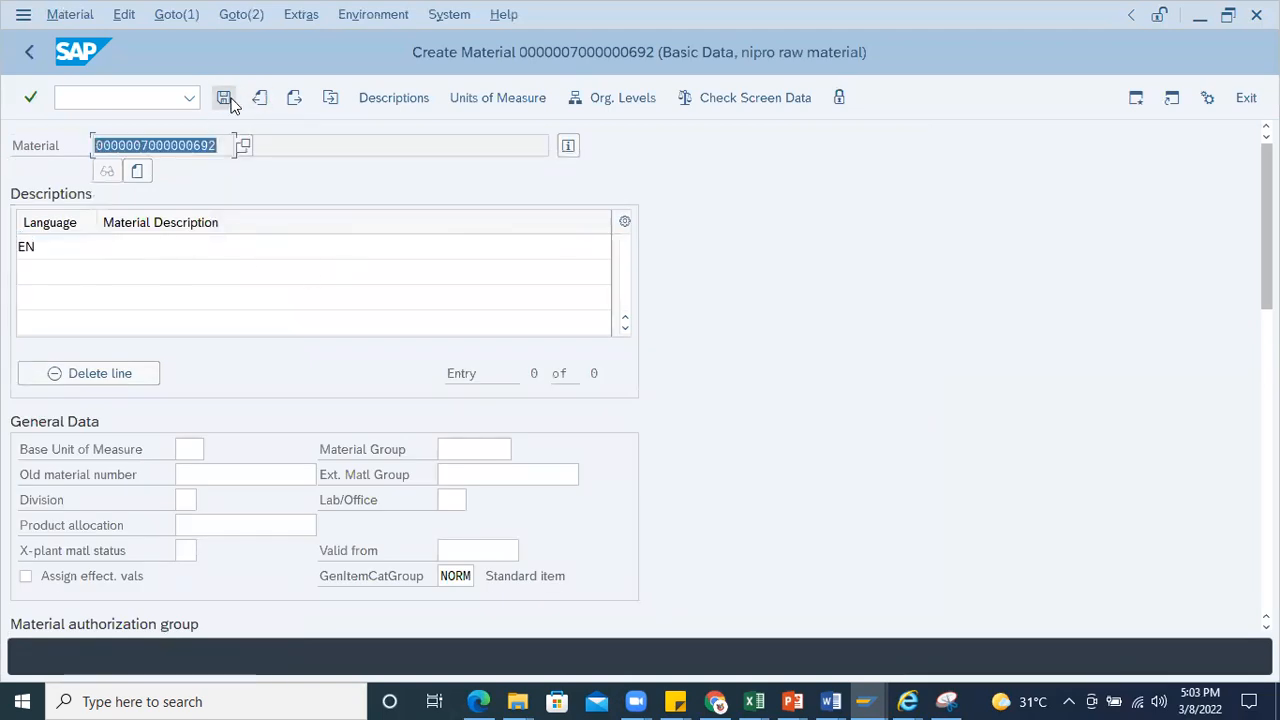
left_click(136, 249)
type("TEST")
key("Return")
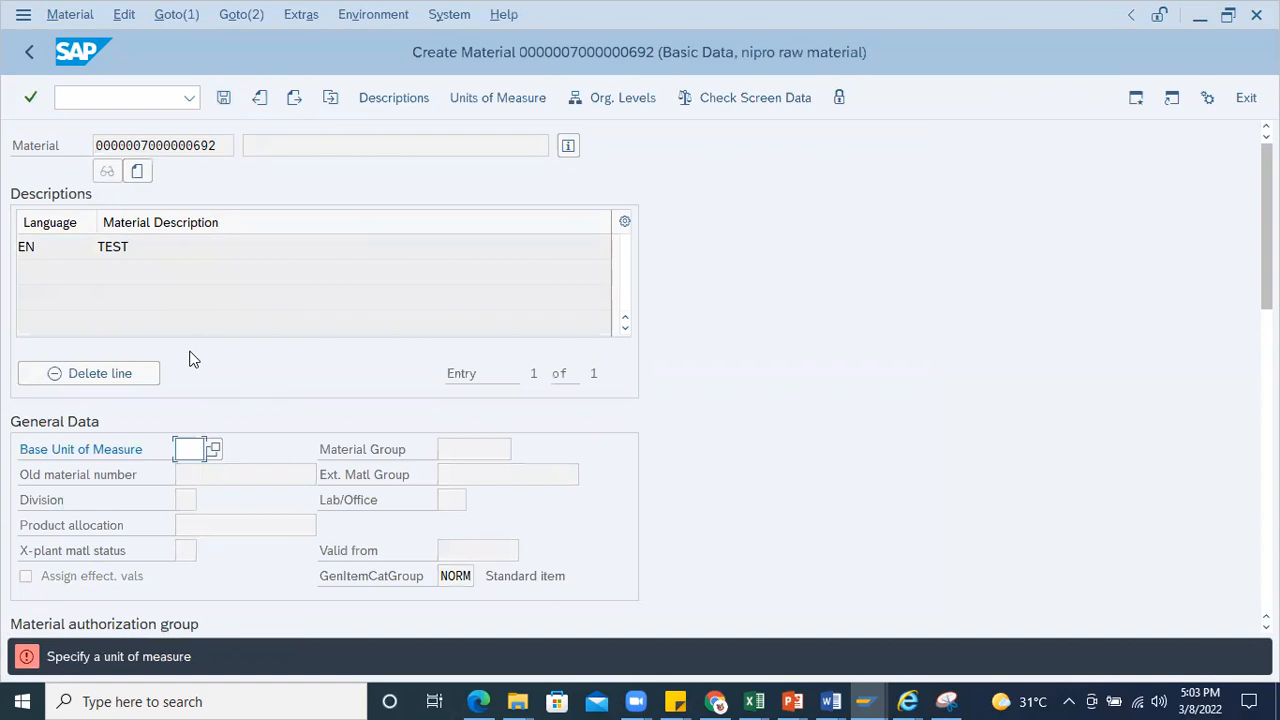
type("EA")
key("Return")
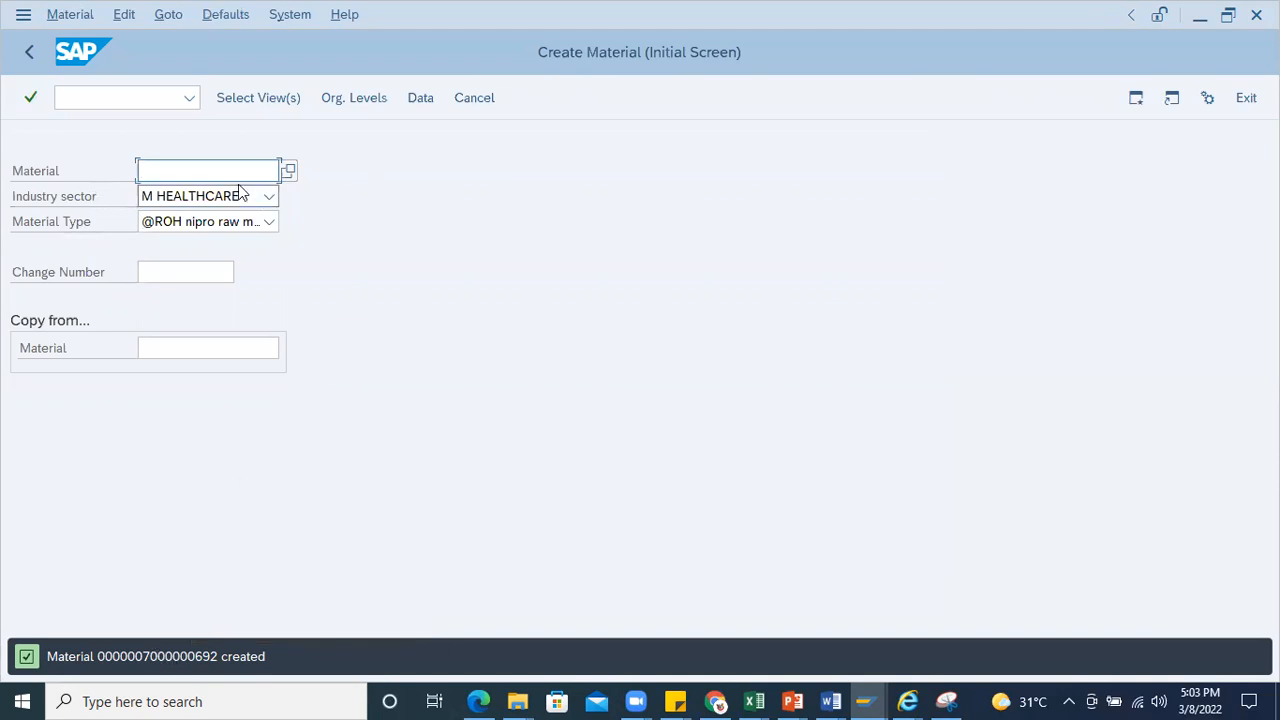
left_click(29, 54)
double_click(140, 196)
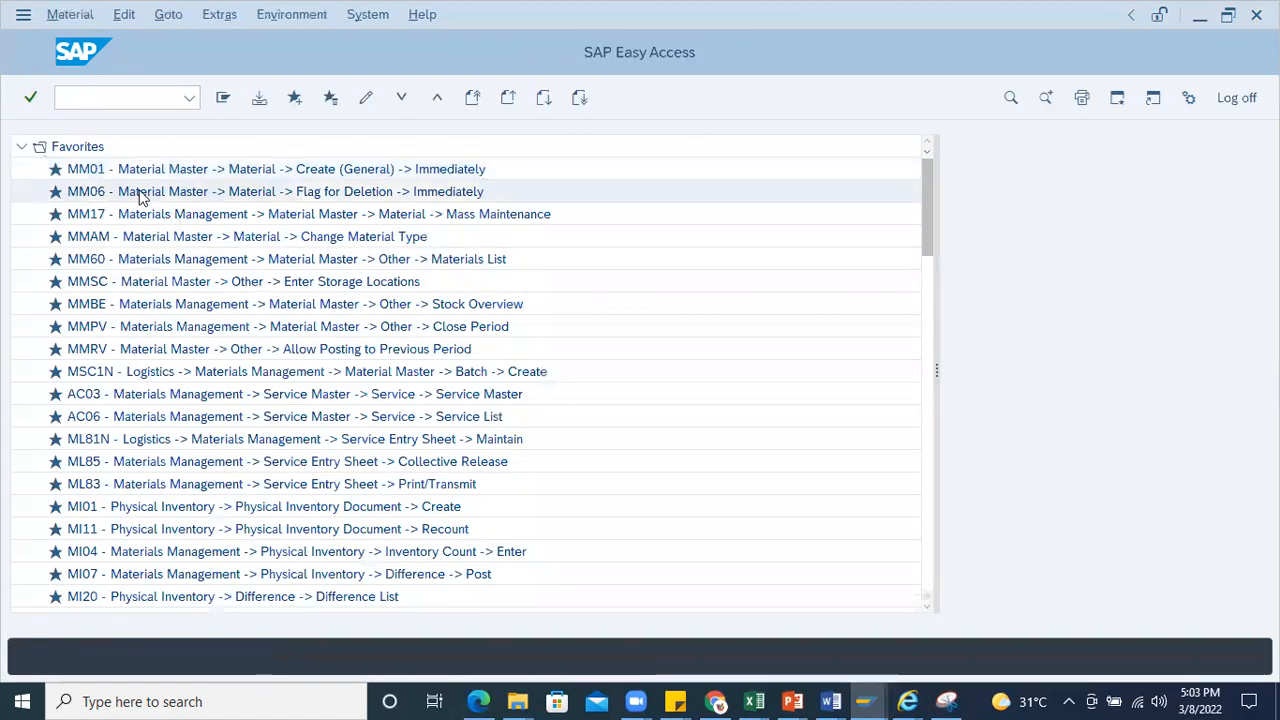
left_click(261, 194)
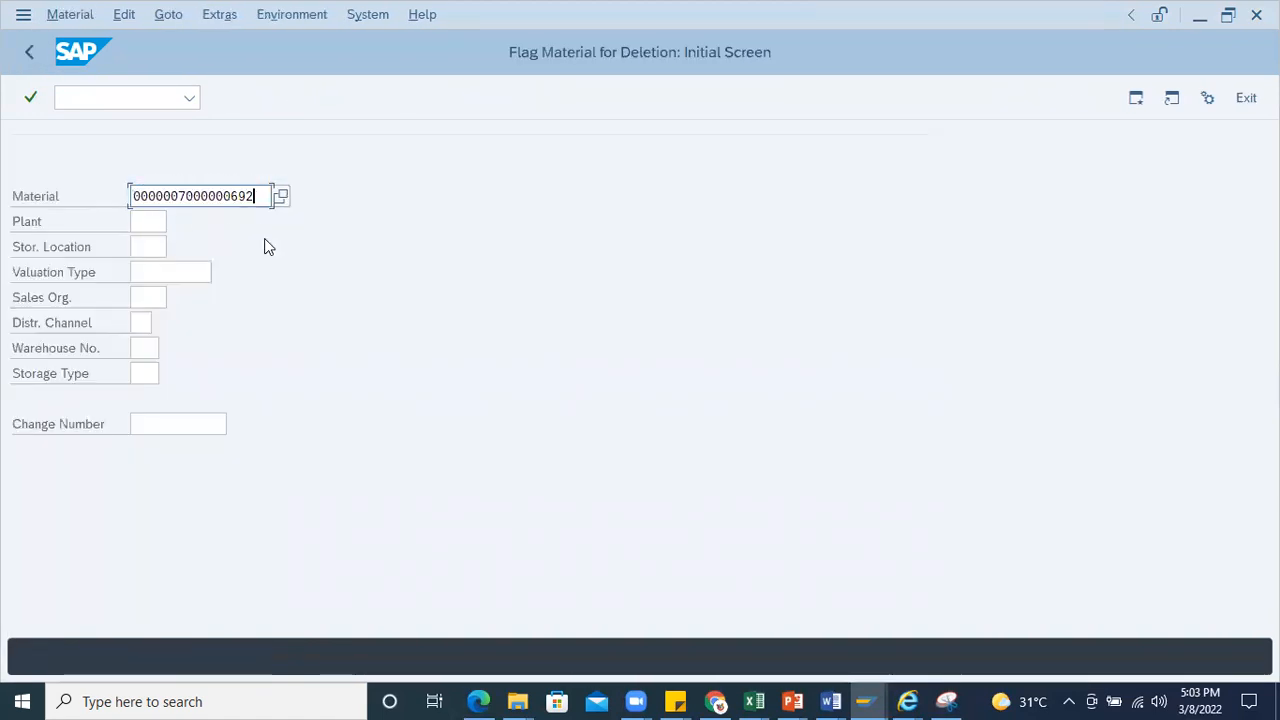
key("Return")
left_click(18, 145)
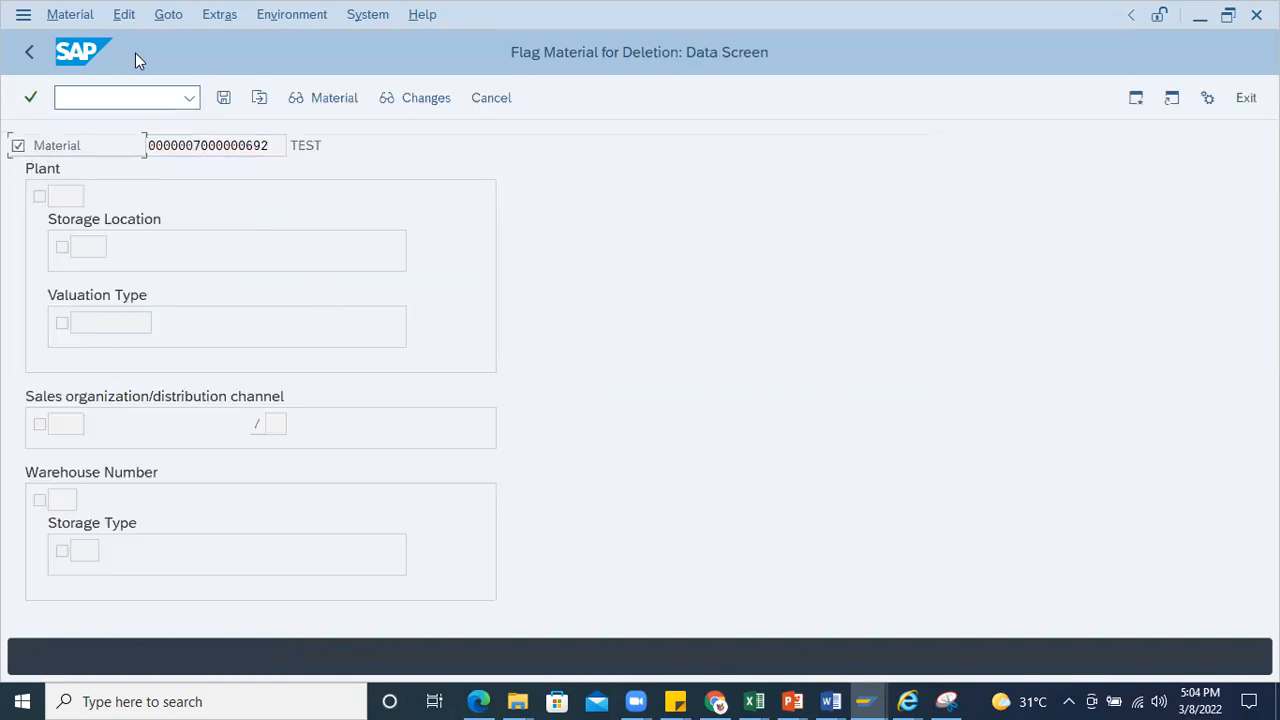
left_click(223, 97)
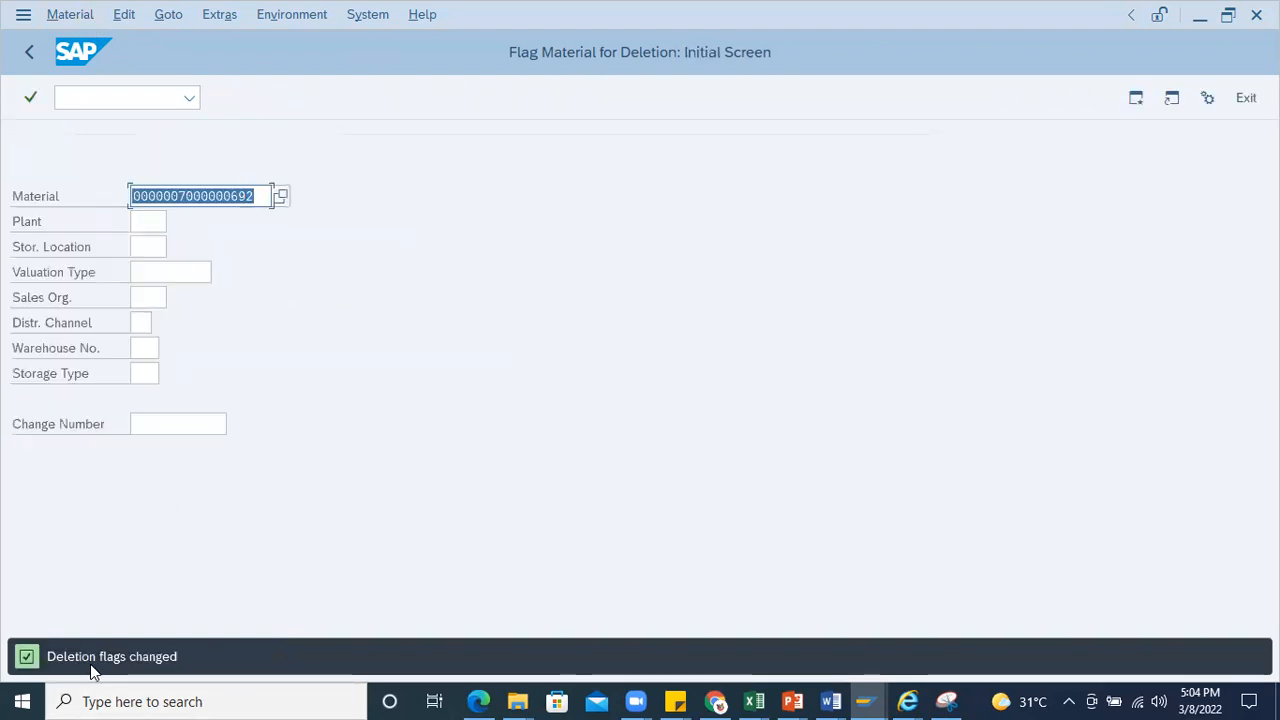
left_click(74, 97)
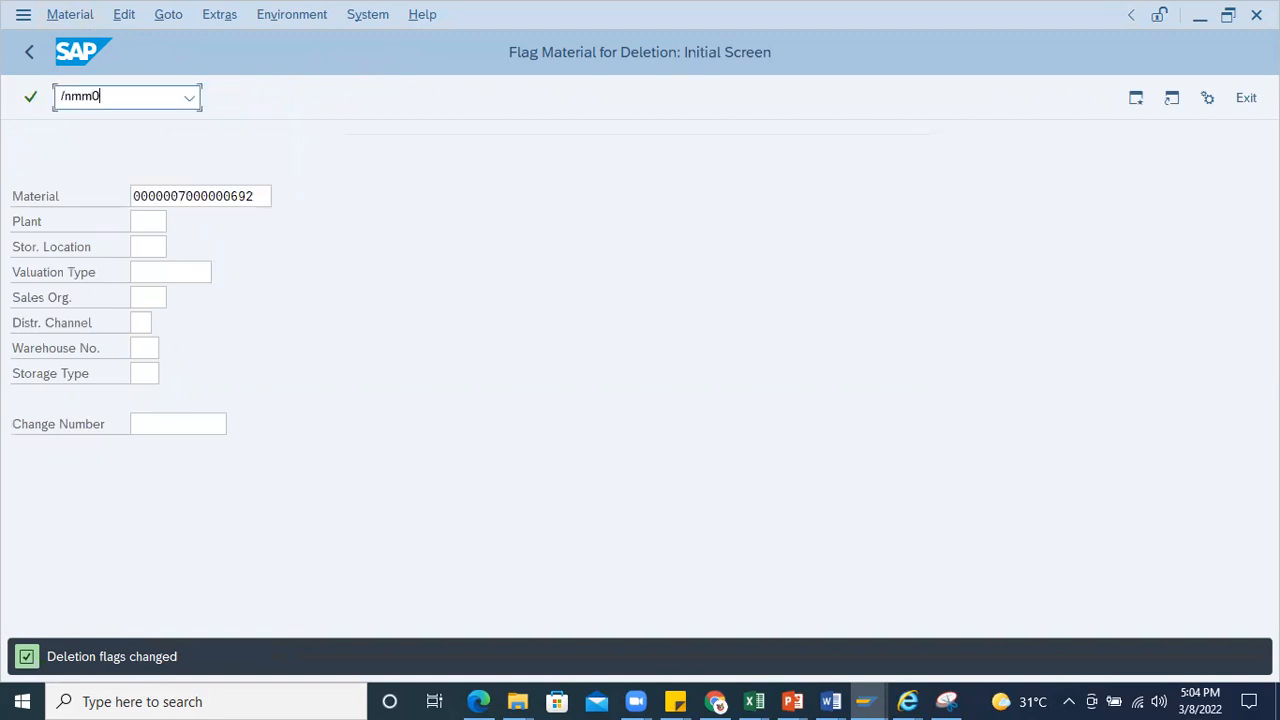
type("/nmm03")
key("Return")
key("Return")
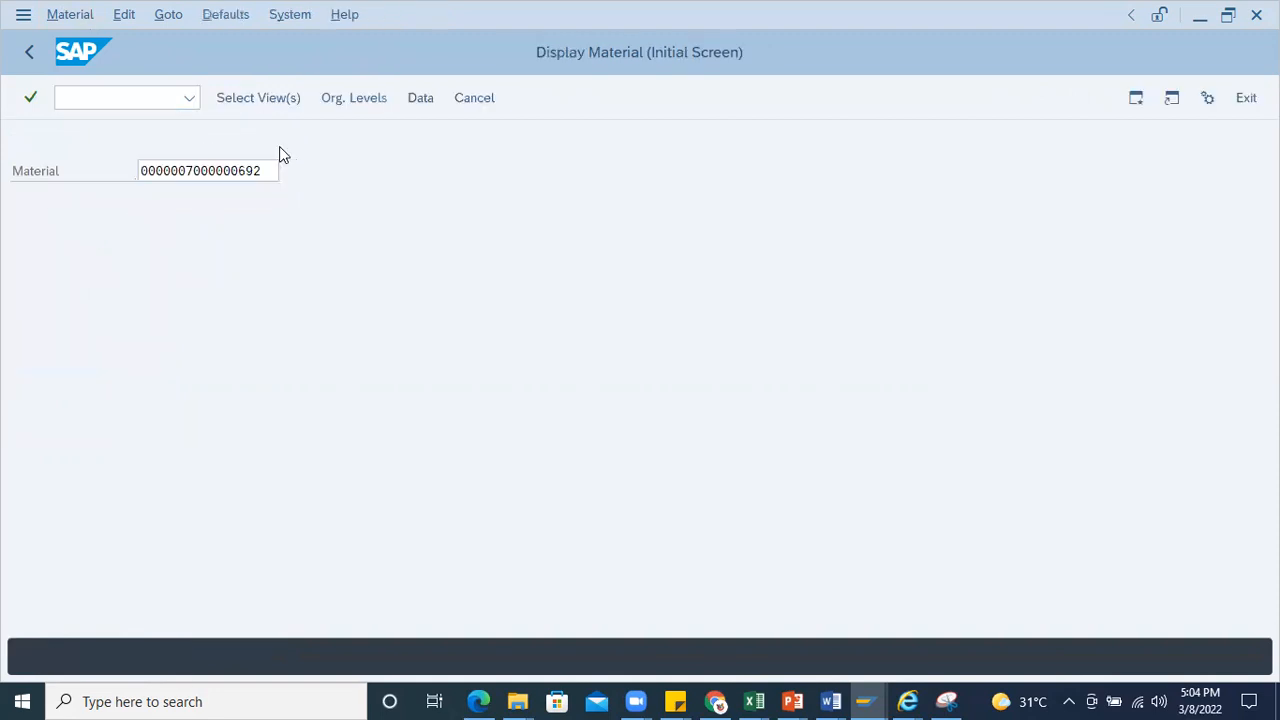
left_click(333, 289)
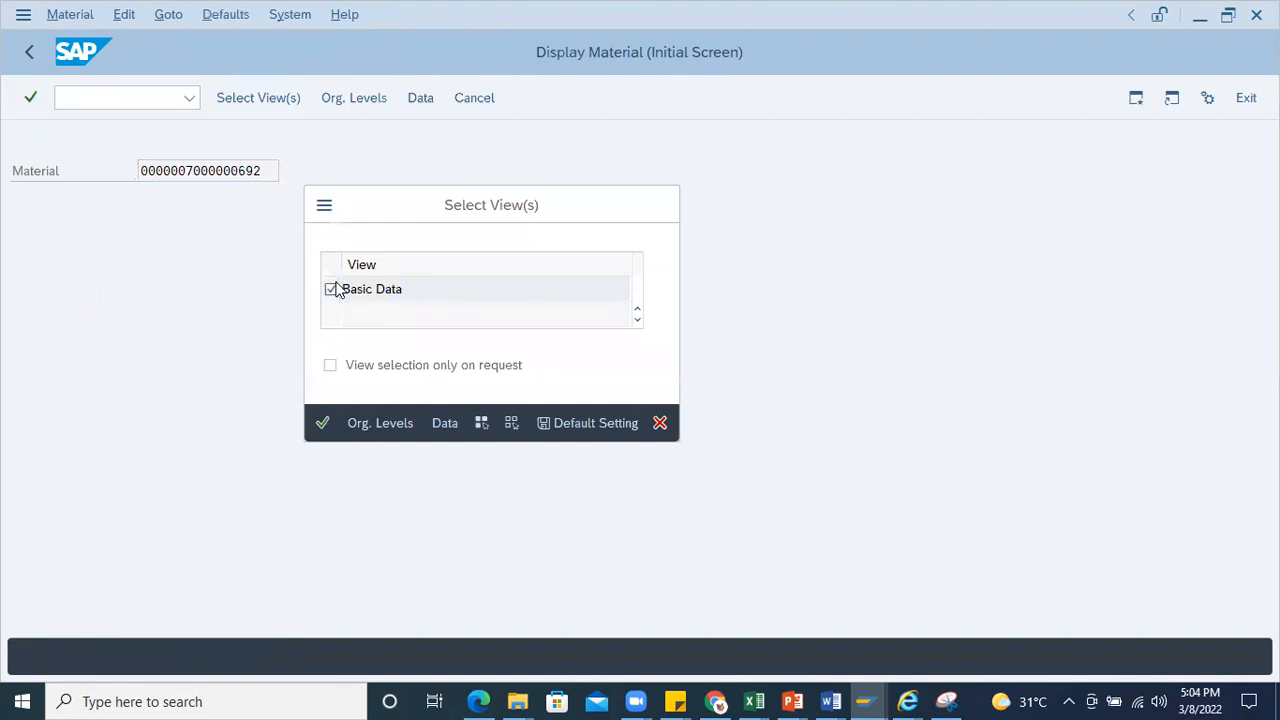
key("Return")
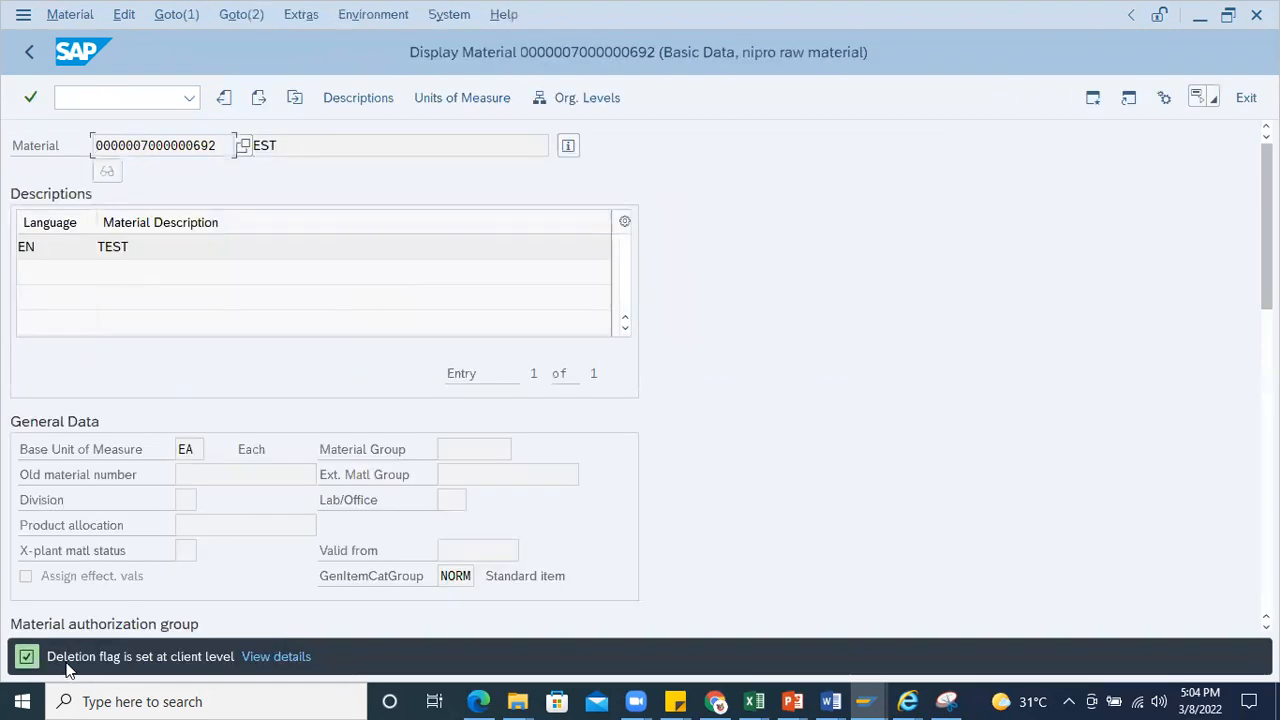
Step: Read the detailed help for the status message on the displayed material, close it and return to the start screen
double_click(68, 664)
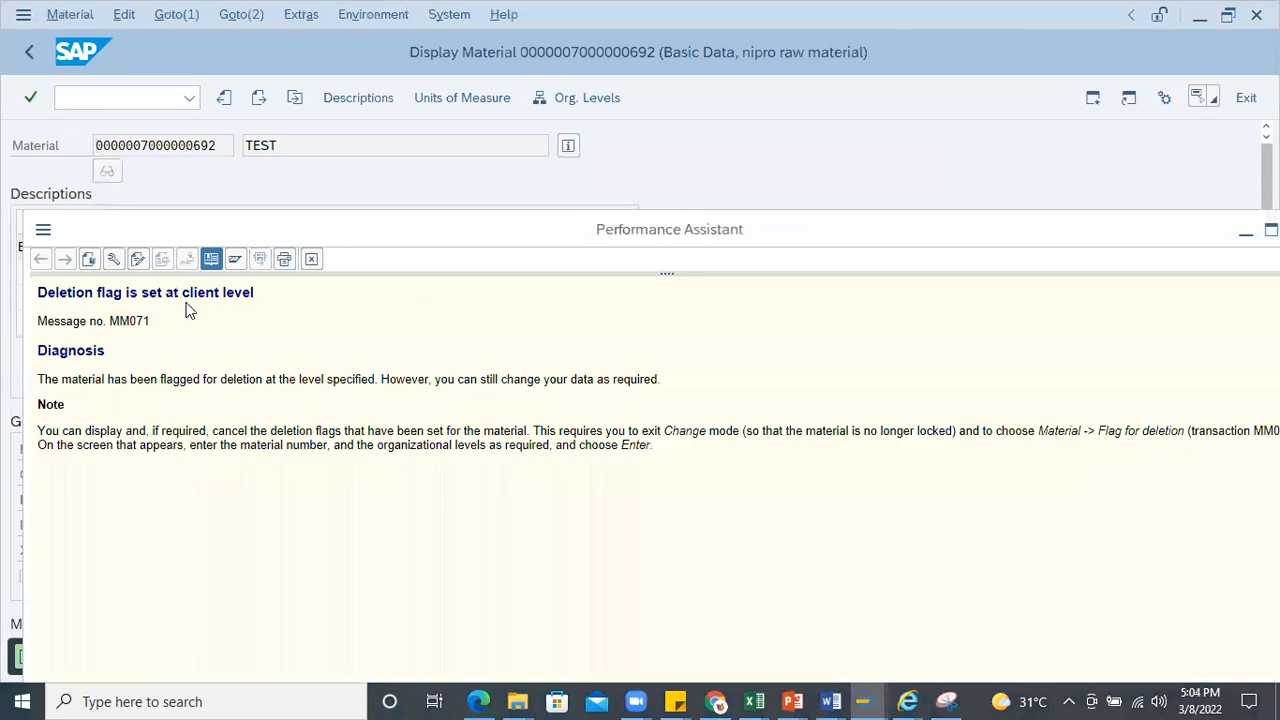
left_click(311, 261)
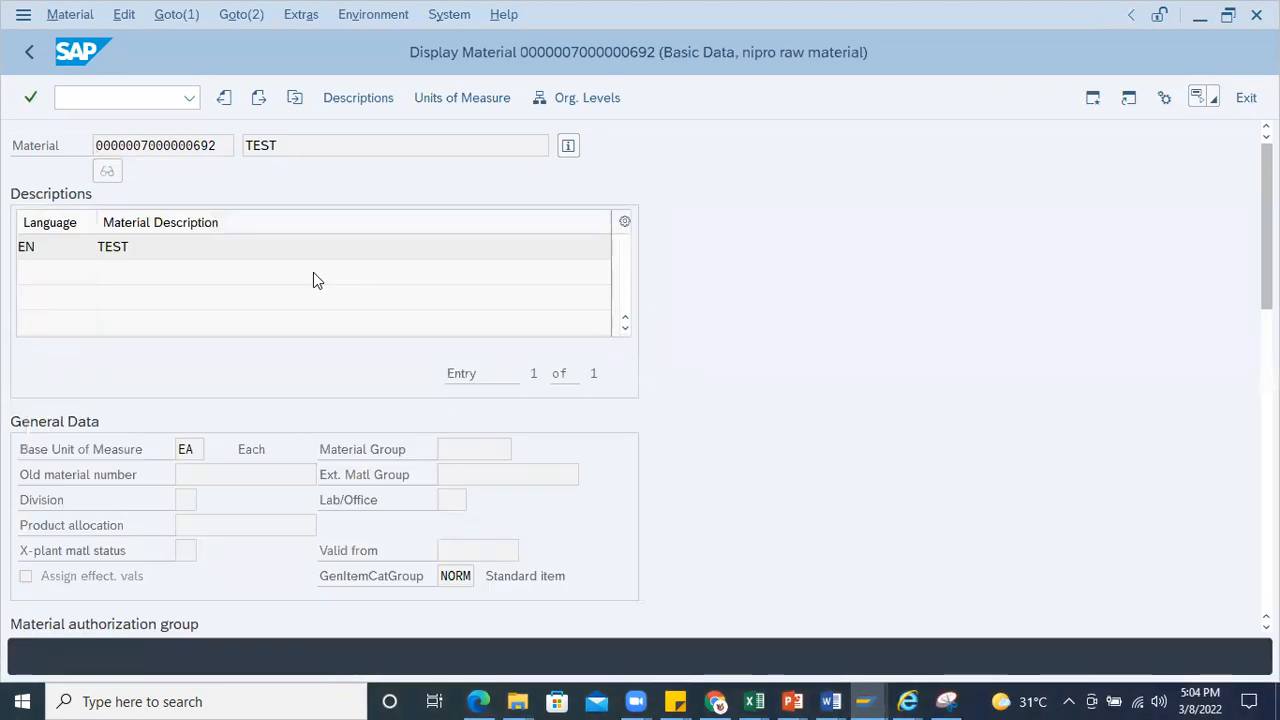
left_click(28, 60)
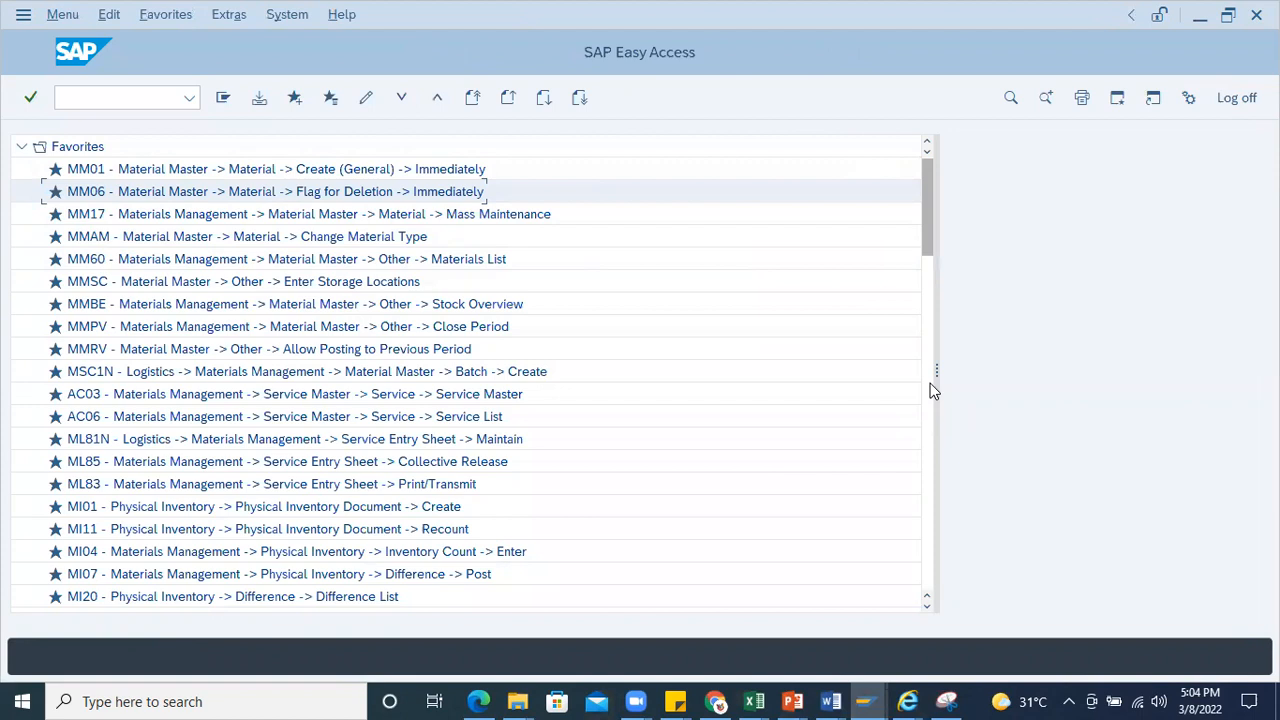
Step: Start MM17 mass maintenance for materials and review the General Material Data and Plant Data for Material table entries
double_click(180, 216)
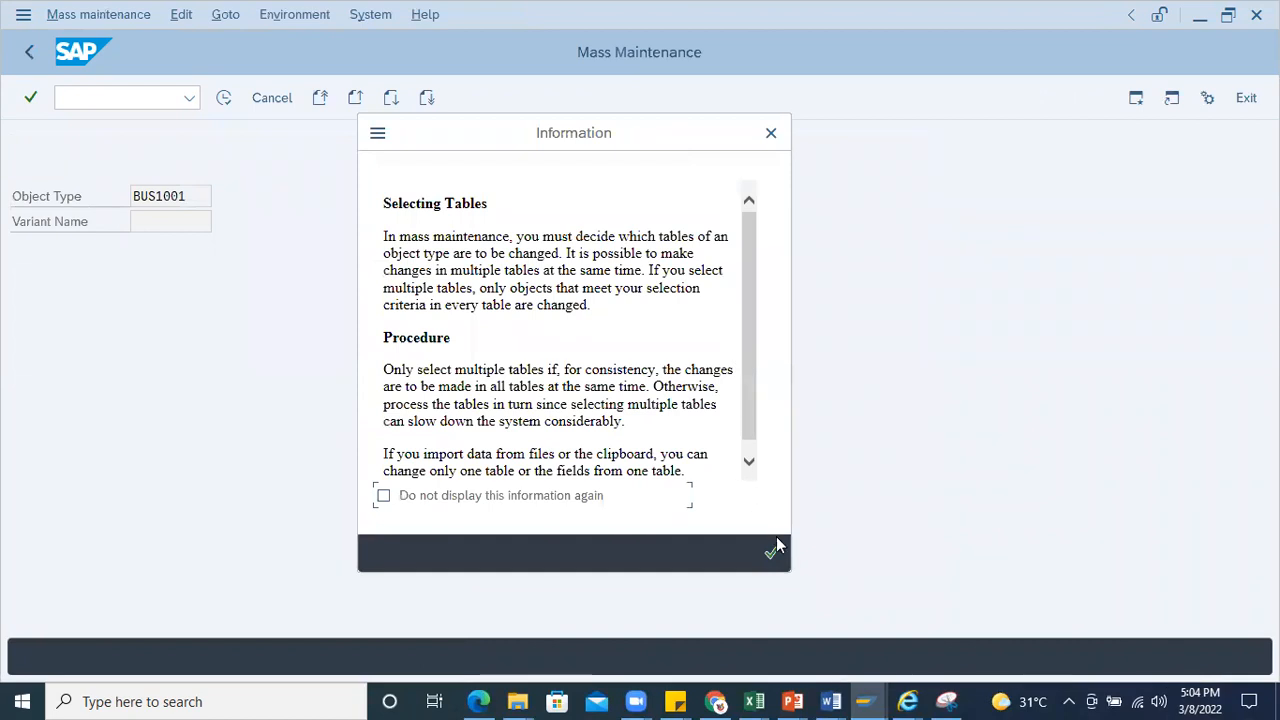
left_click(774, 549)
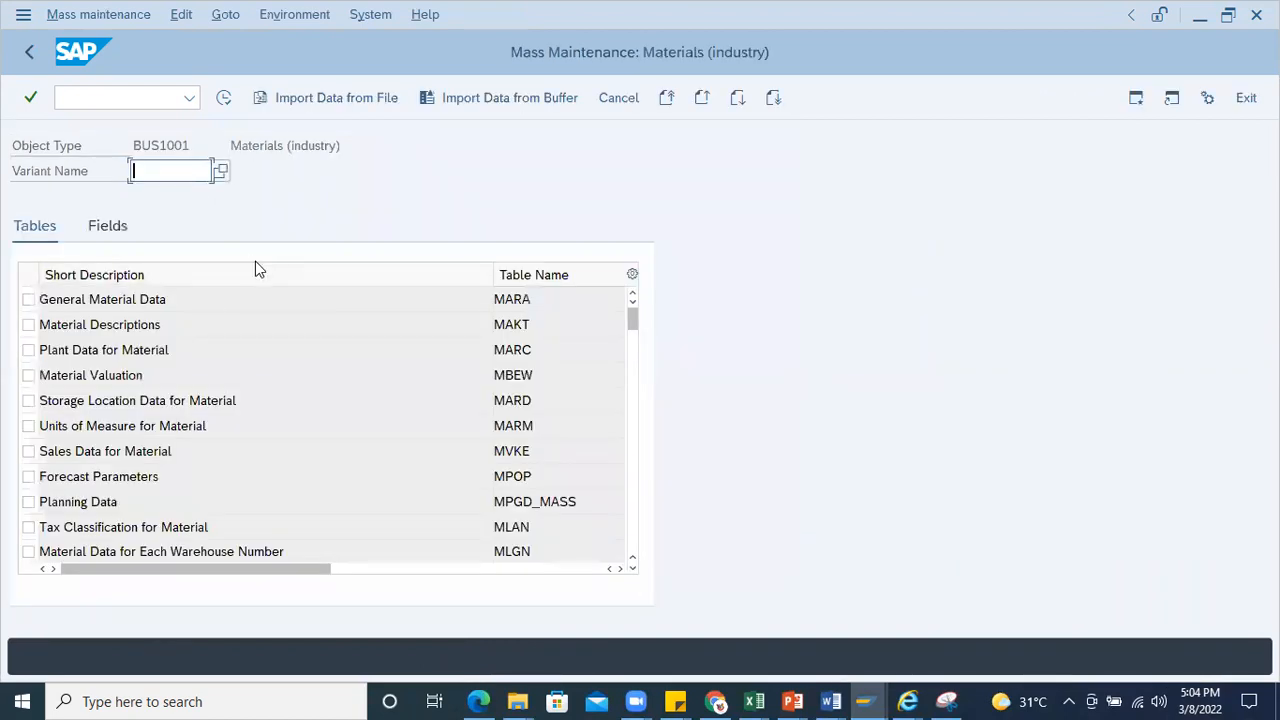
left_click(140, 148)
double_click(140, 148)
double_click(188, 298)
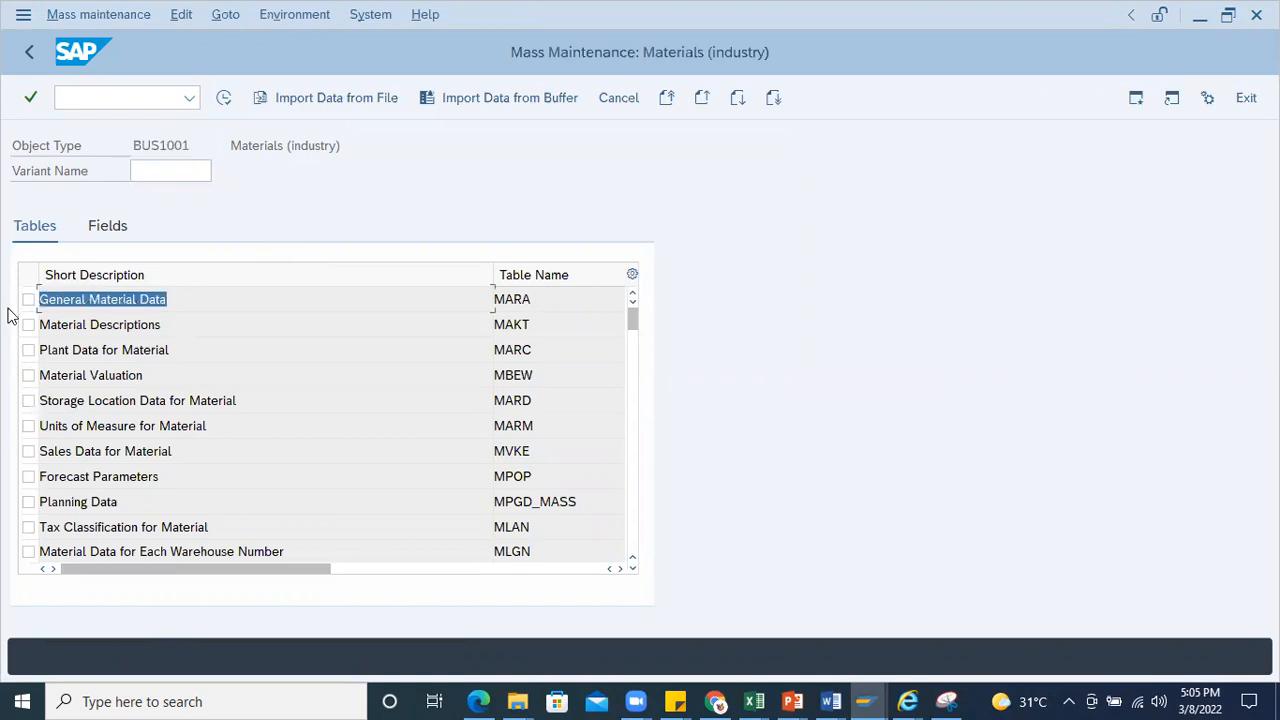
double_click(192, 320)
double_click(533, 300)
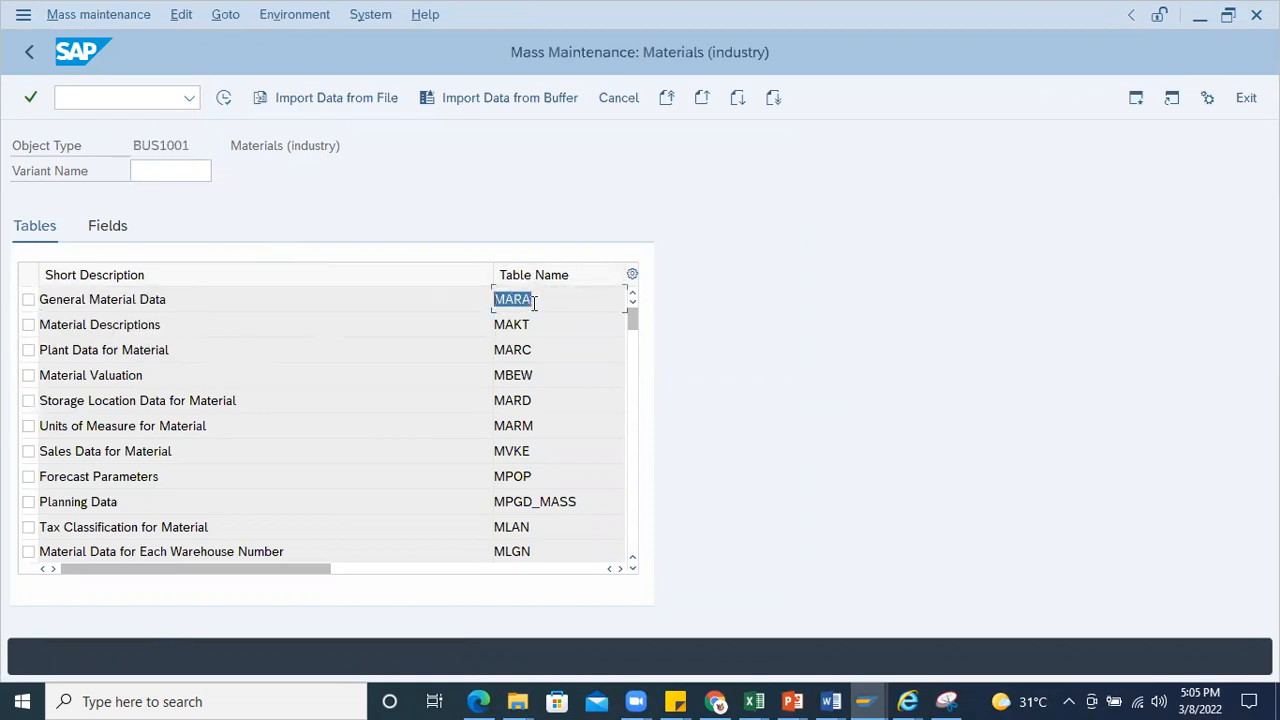
double_click(266, 347)
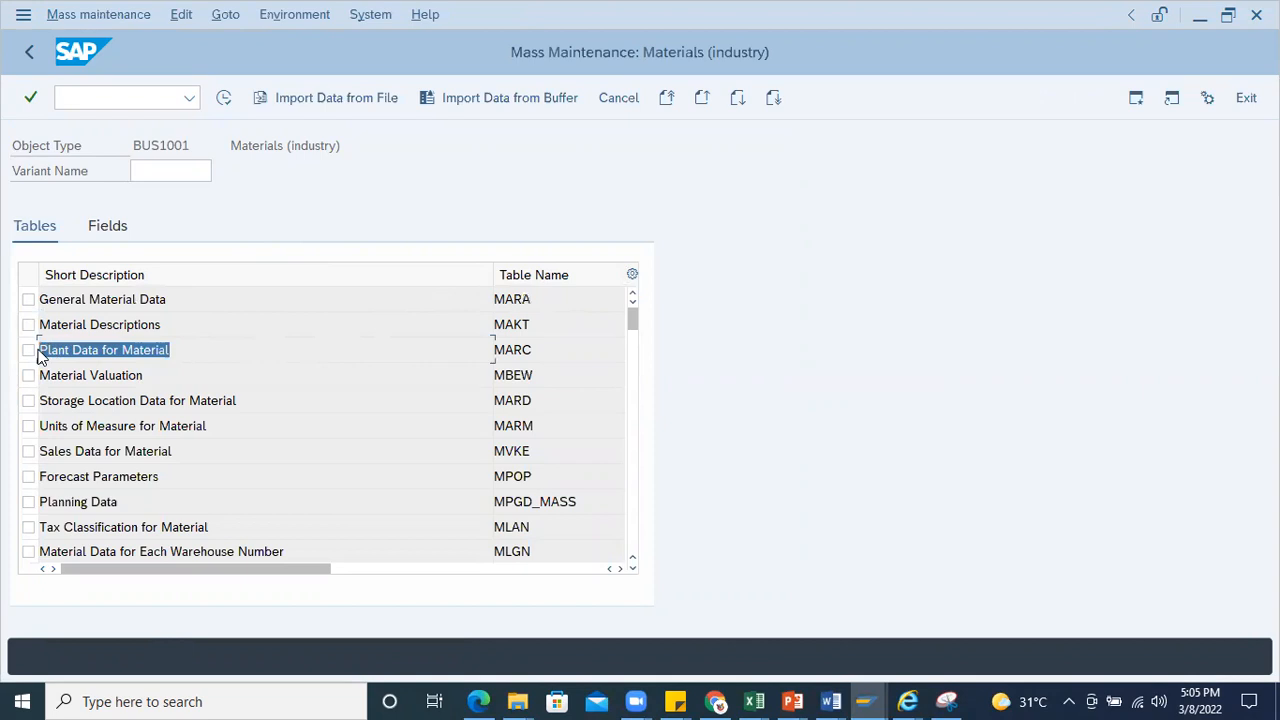
double_click(566, 343)
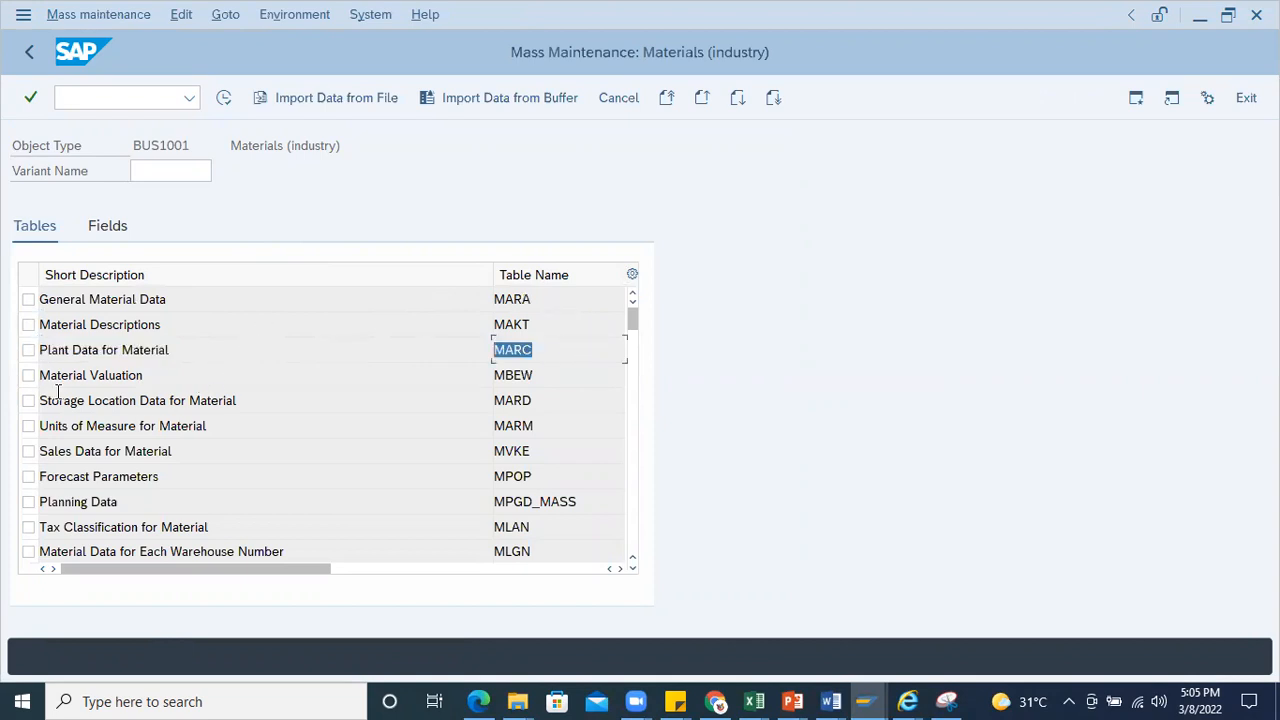
Step: Select the Plant Data for Material table (MARC) and execute mass maintenance, accepting the warning
left_click(28, 352)
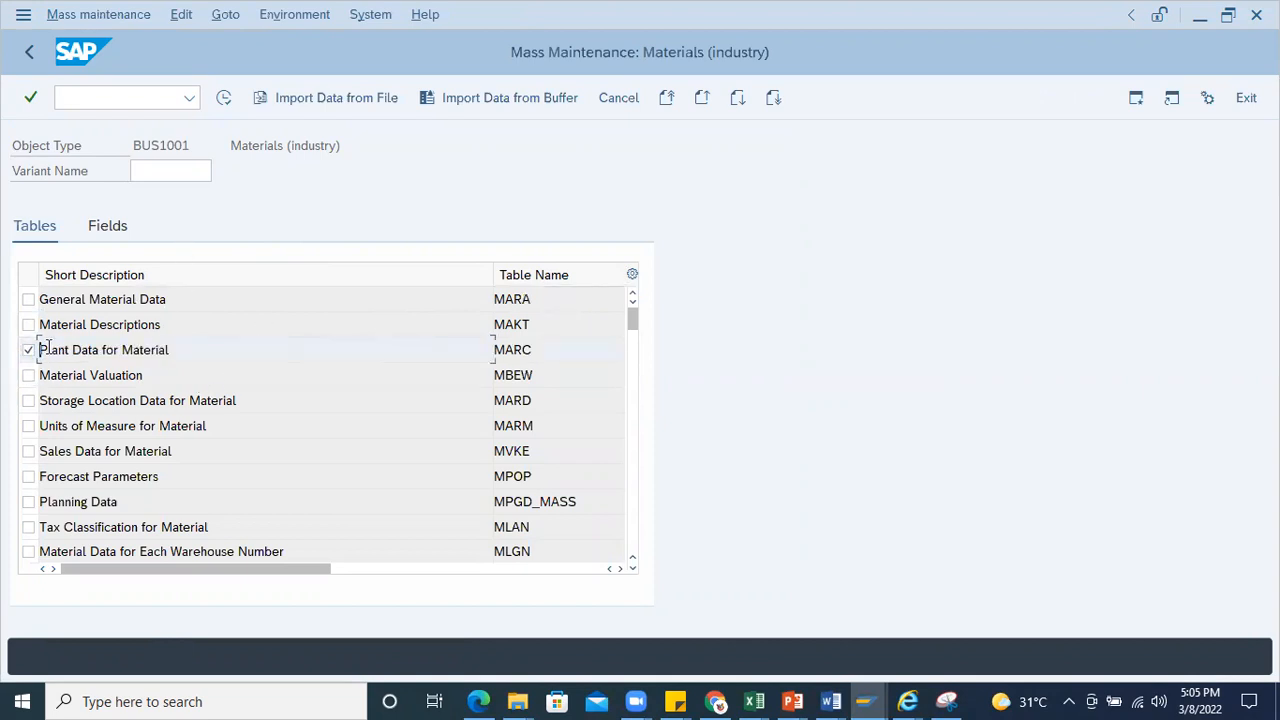
left_click(224, 100)
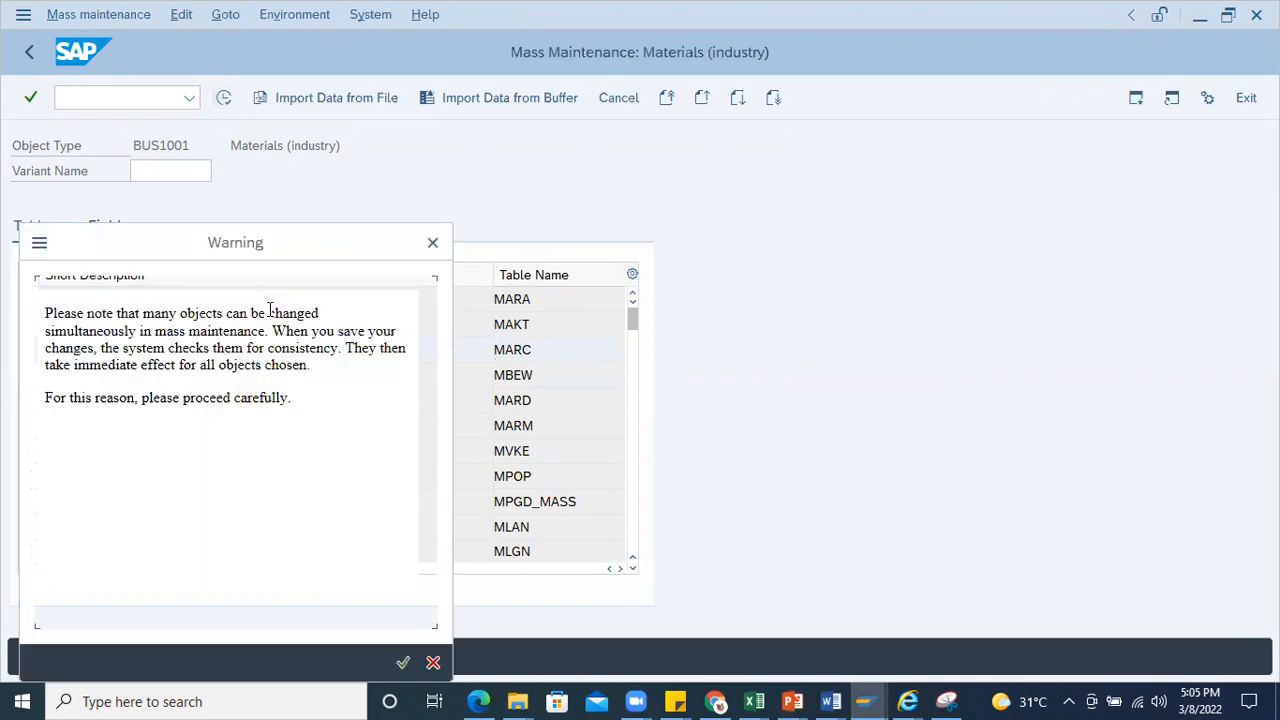
left_click(402, 661)
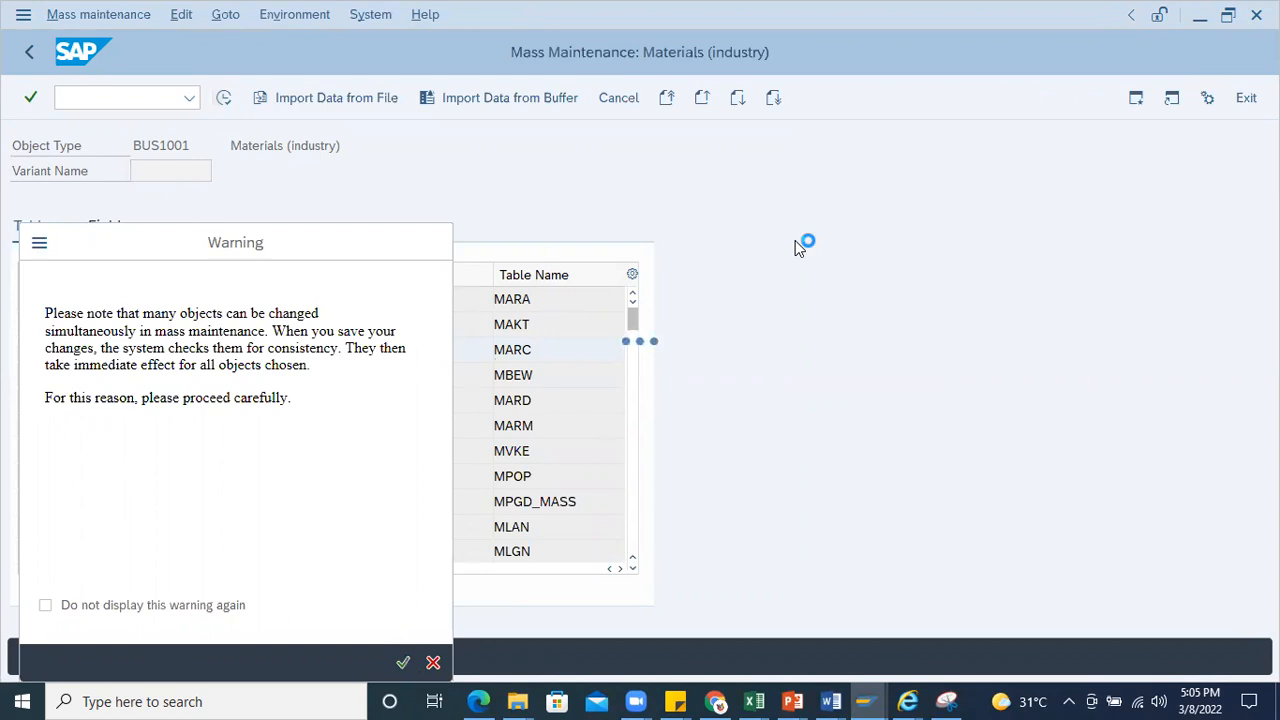
key("Return")
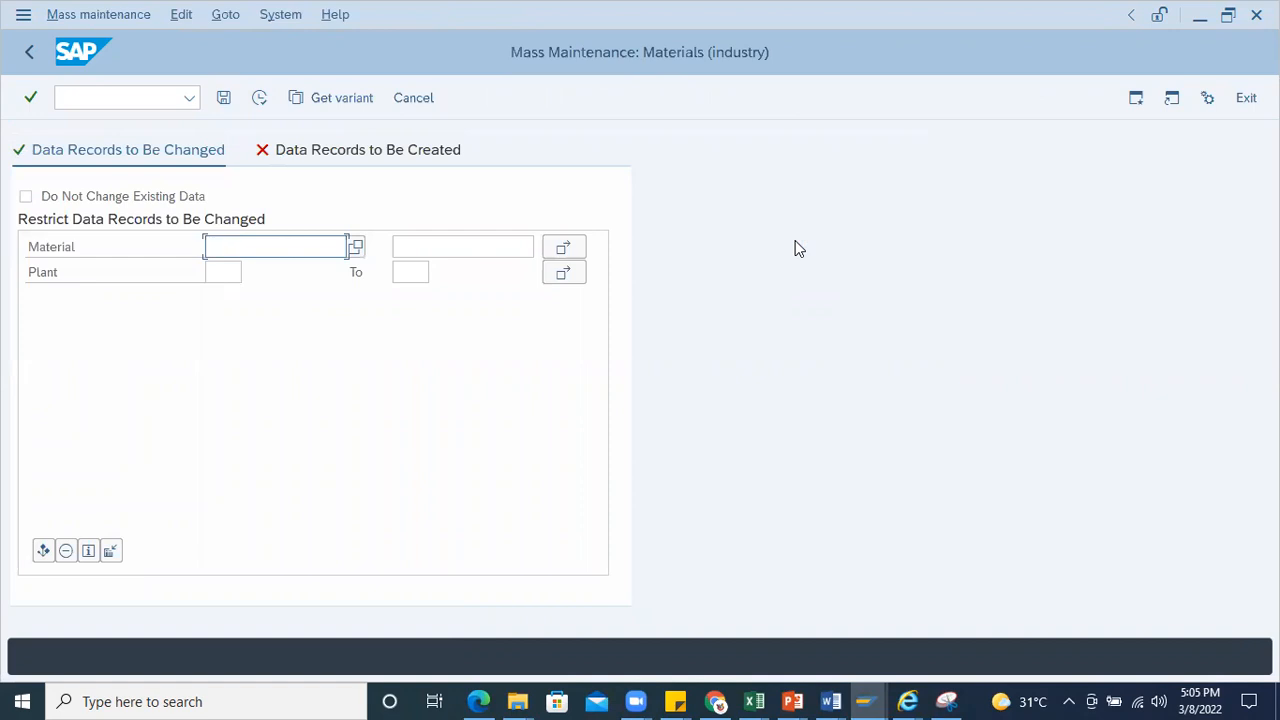
Step: Look at the multiple selection for Material and the Plant restriction in mass maintenance, and return to the start screen
left_click(568, 248)
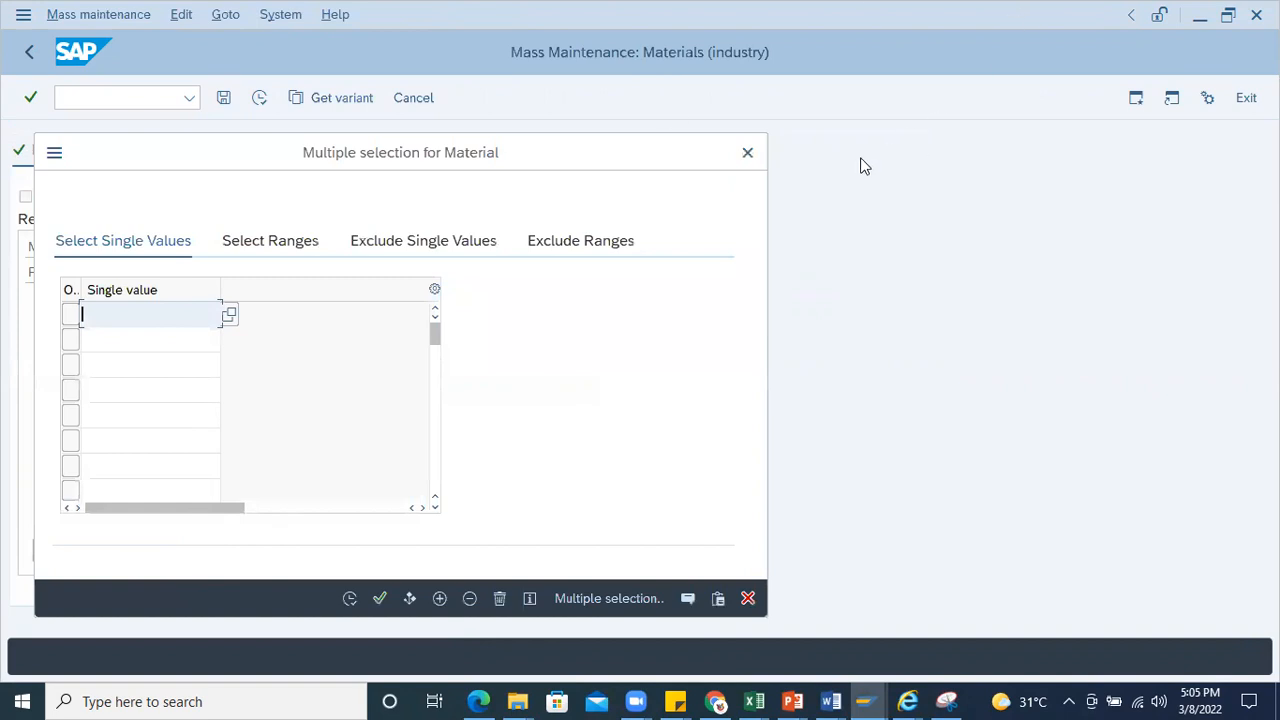
left_click(748, 154)
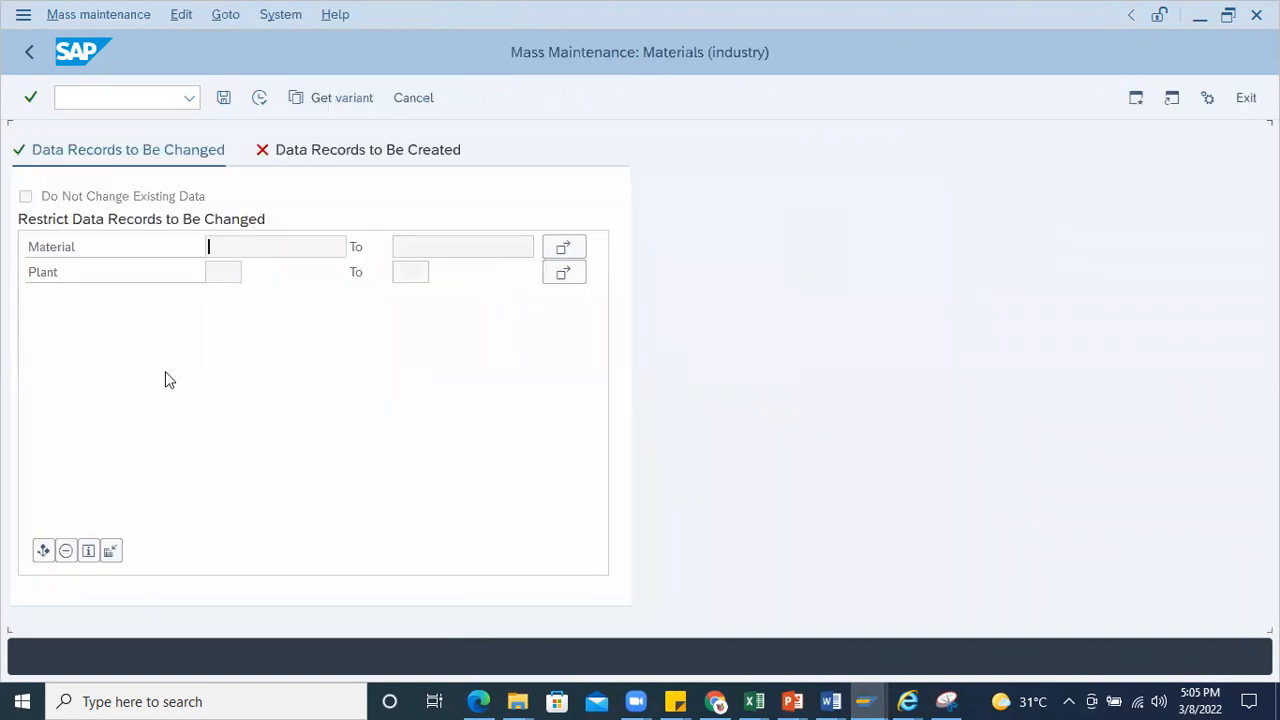
left_click(223, 272)
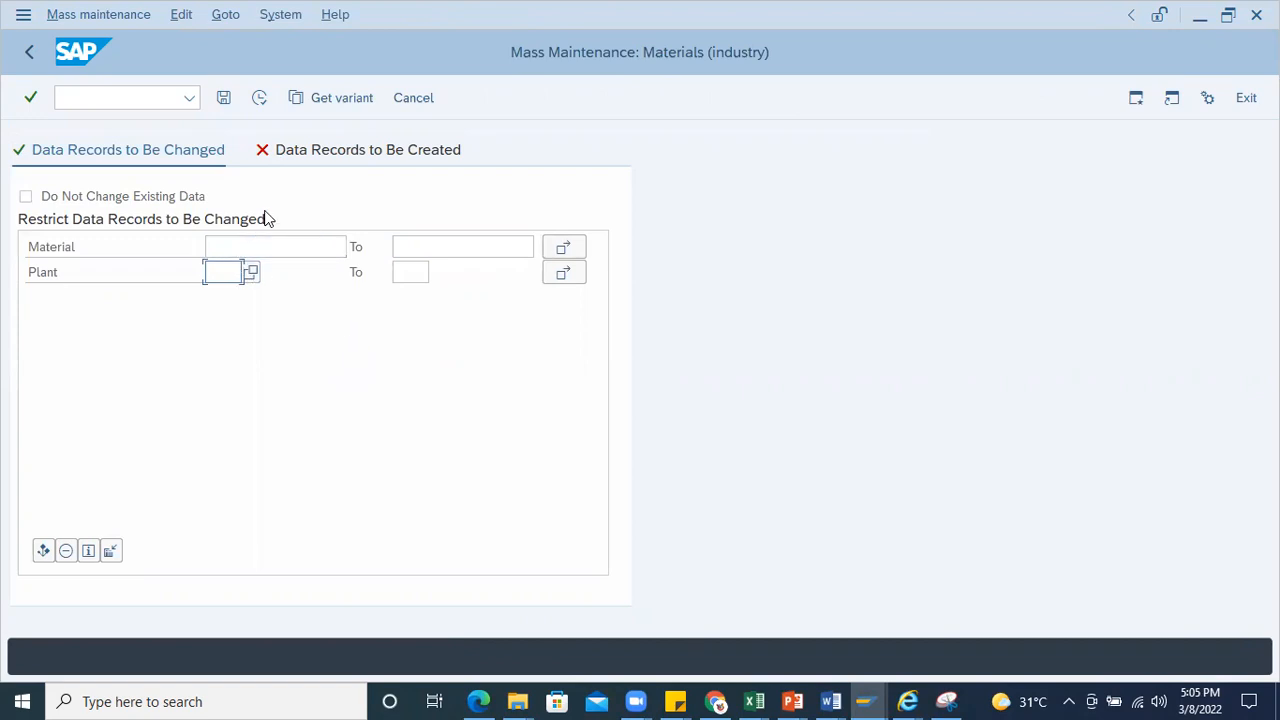
left_click(31, 52)
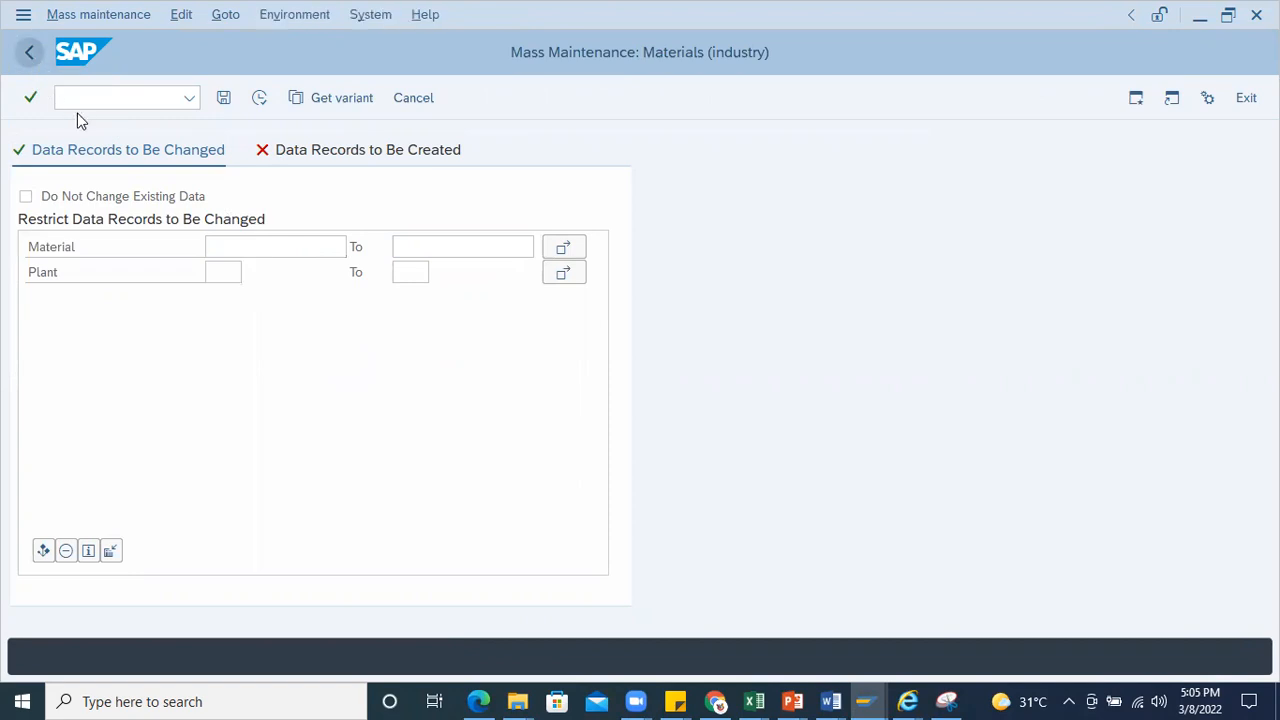
left_click(31, 52)
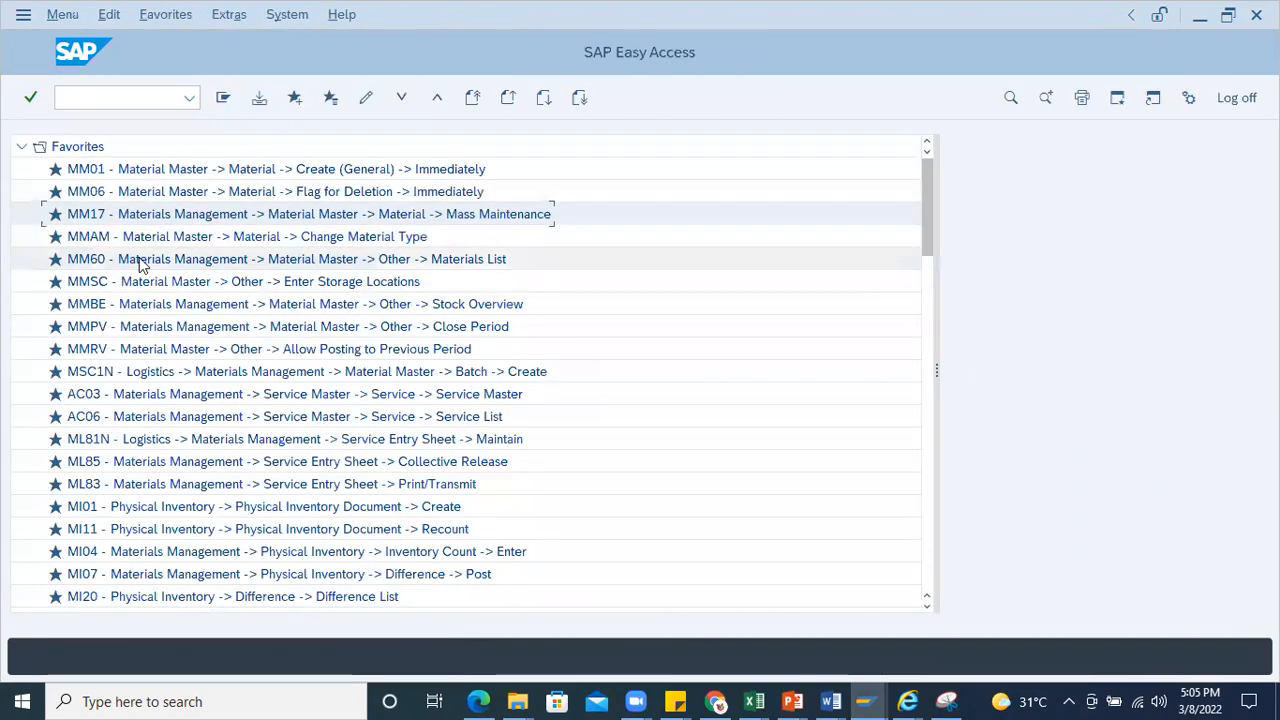
double_click(150, 238)
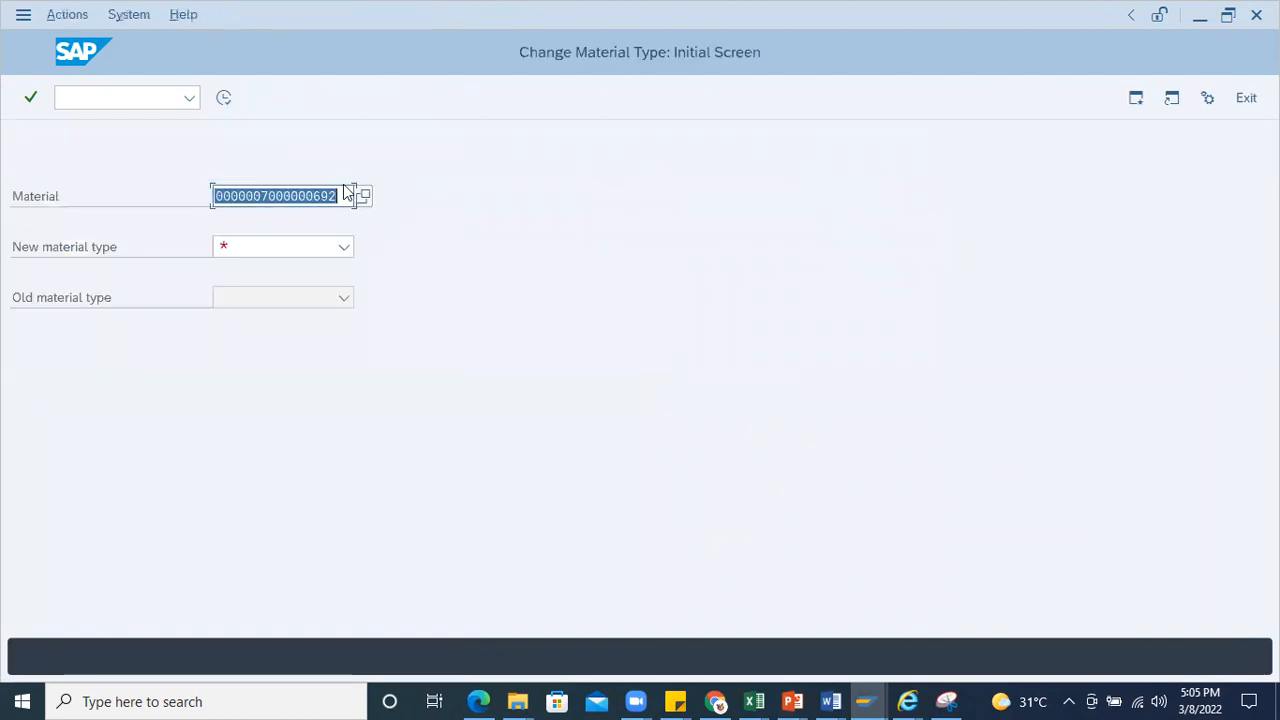
left_click(339, 194)
left_click(345, 247)
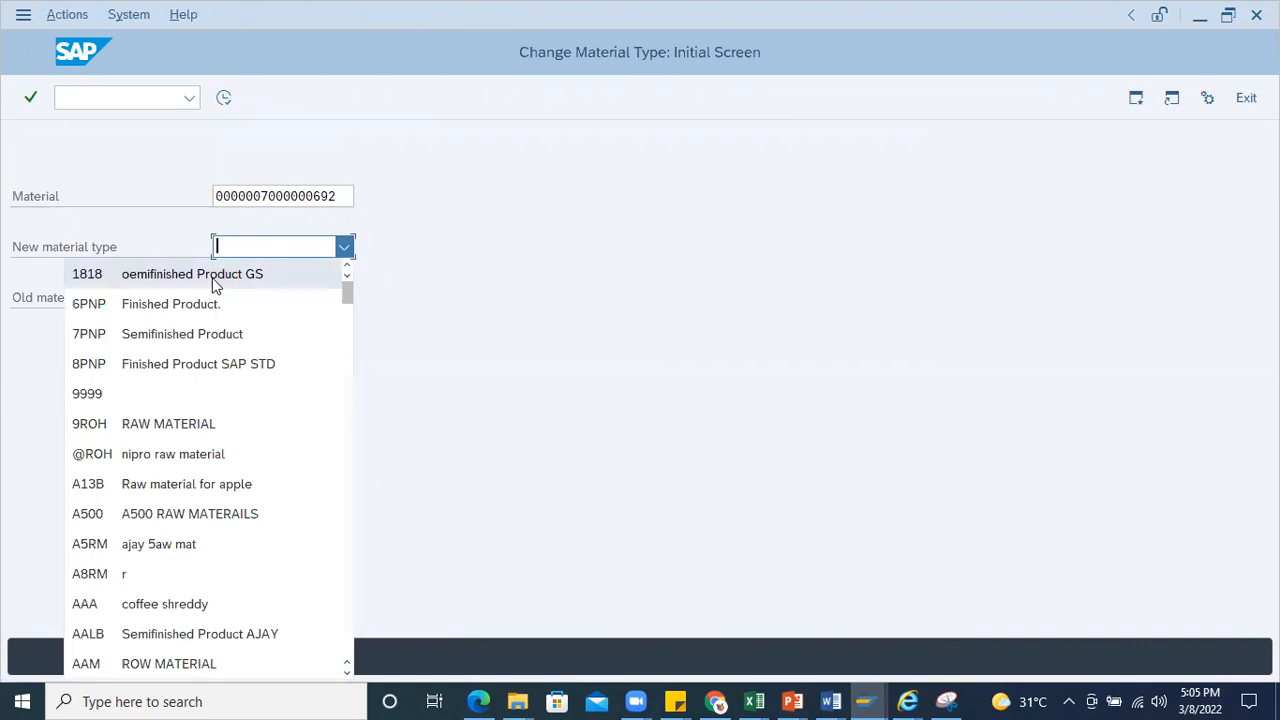
left_click(390, 288)
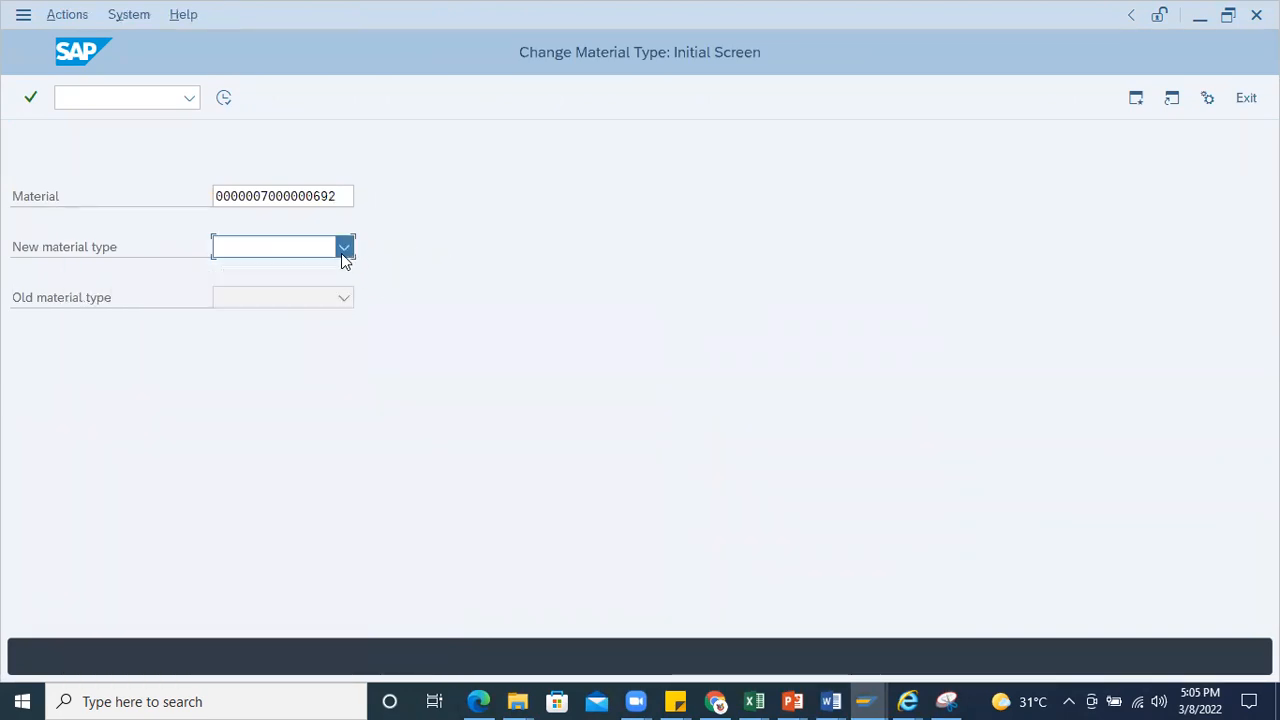
left_click(344, 250)
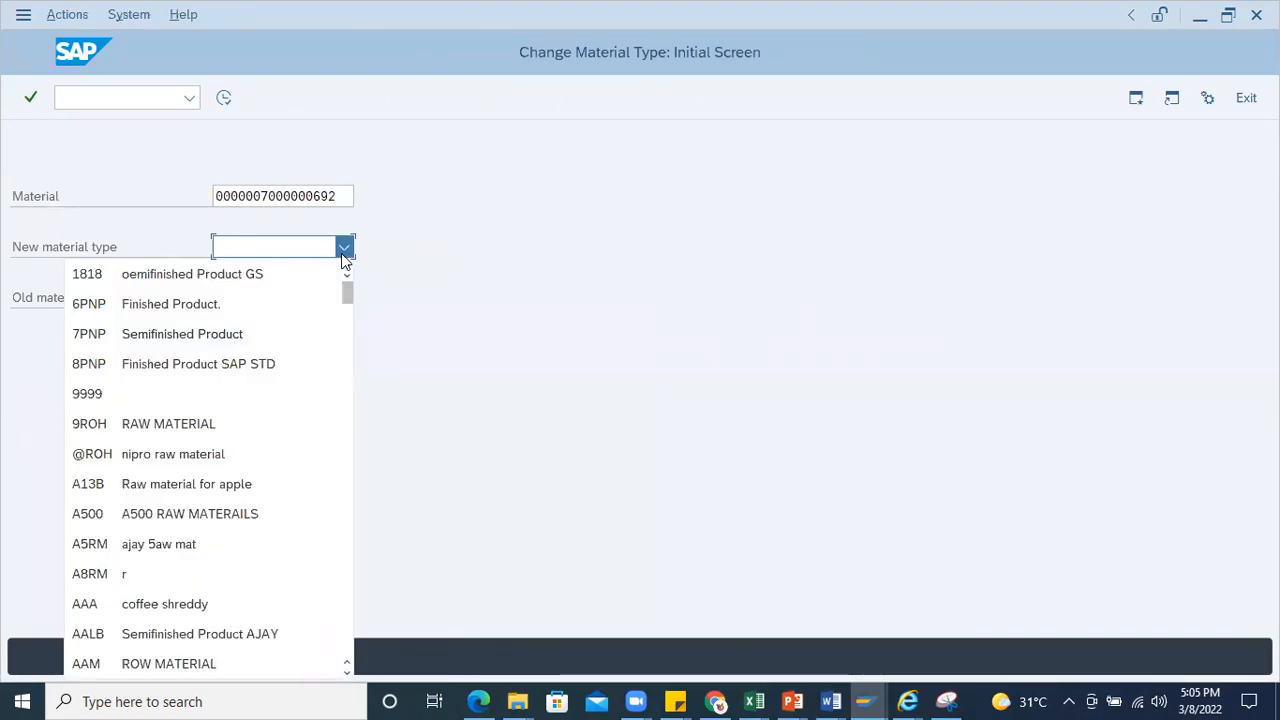
left_click(163, 456)
key("Return")
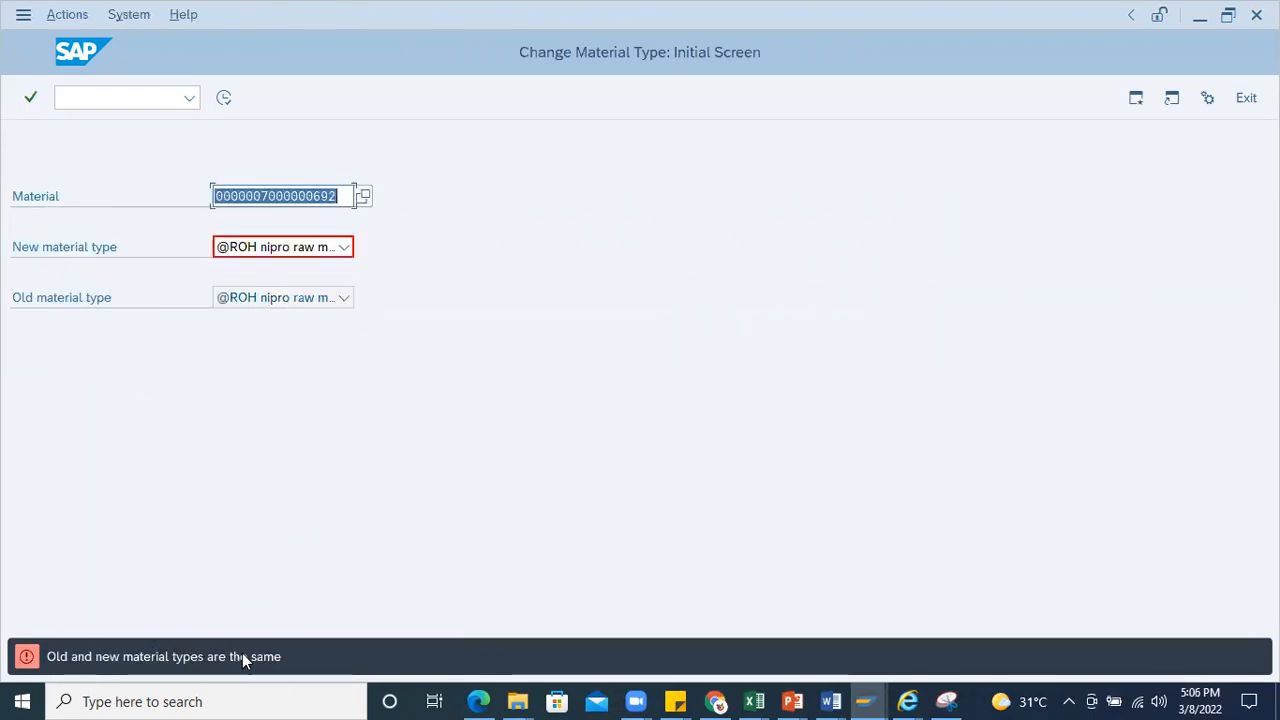
left_click(346, 249)
left_click(420, 268)
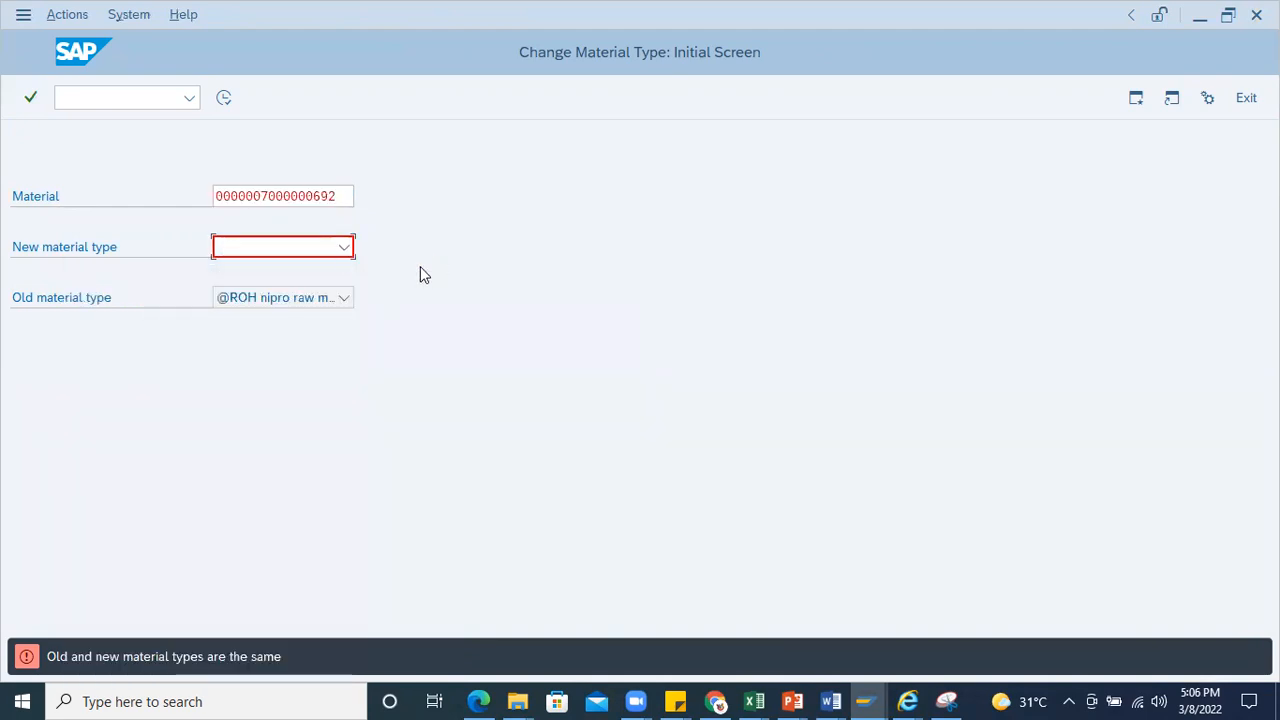
left_click(344, 248)
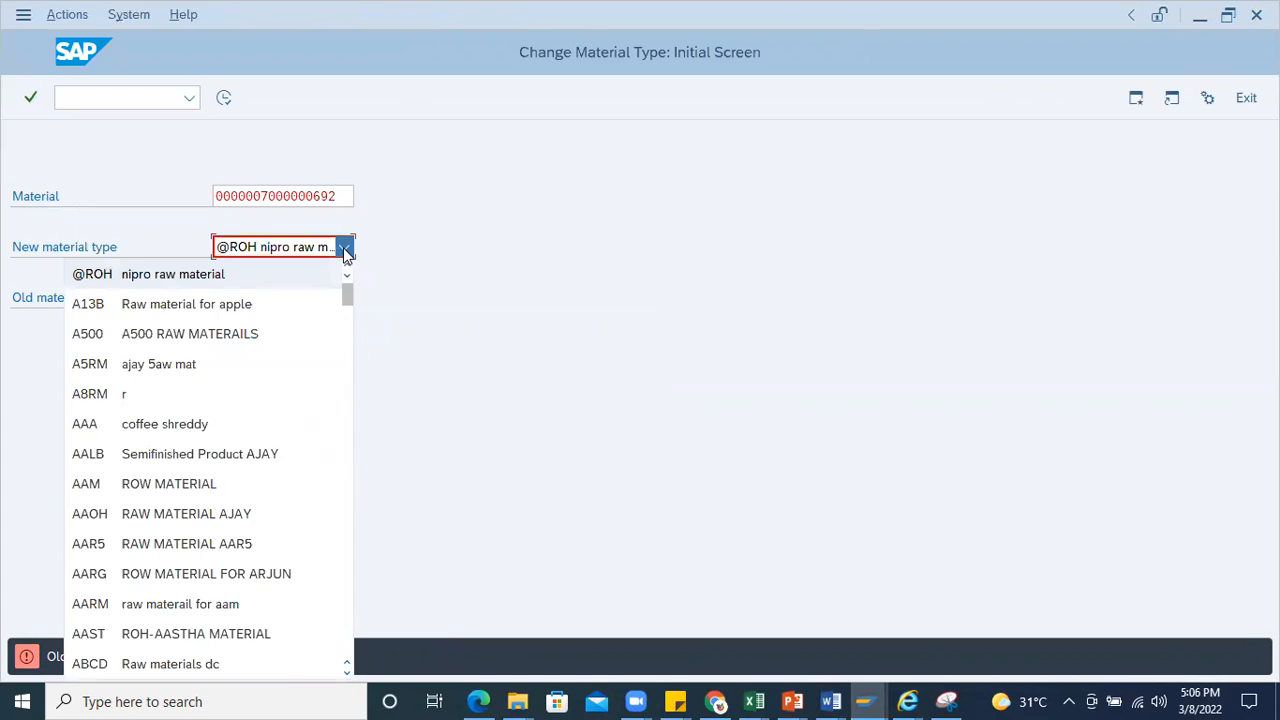
left_click(134, 453)
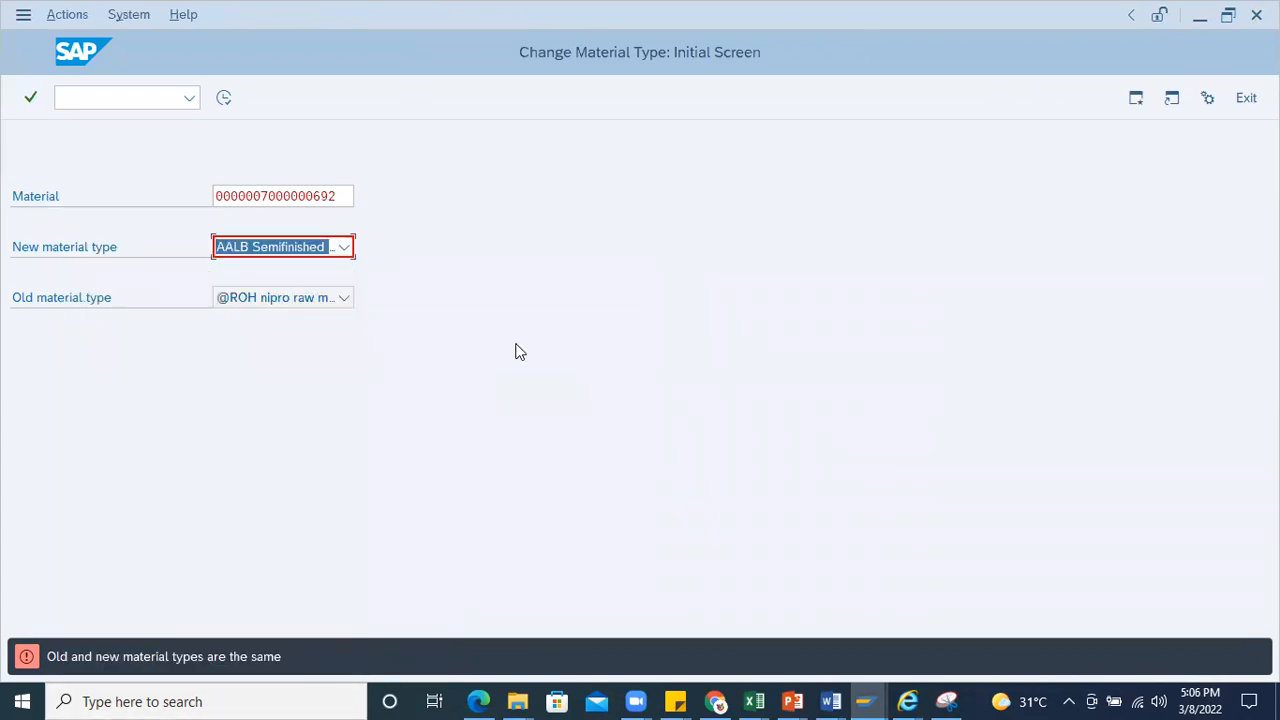
key("Return")
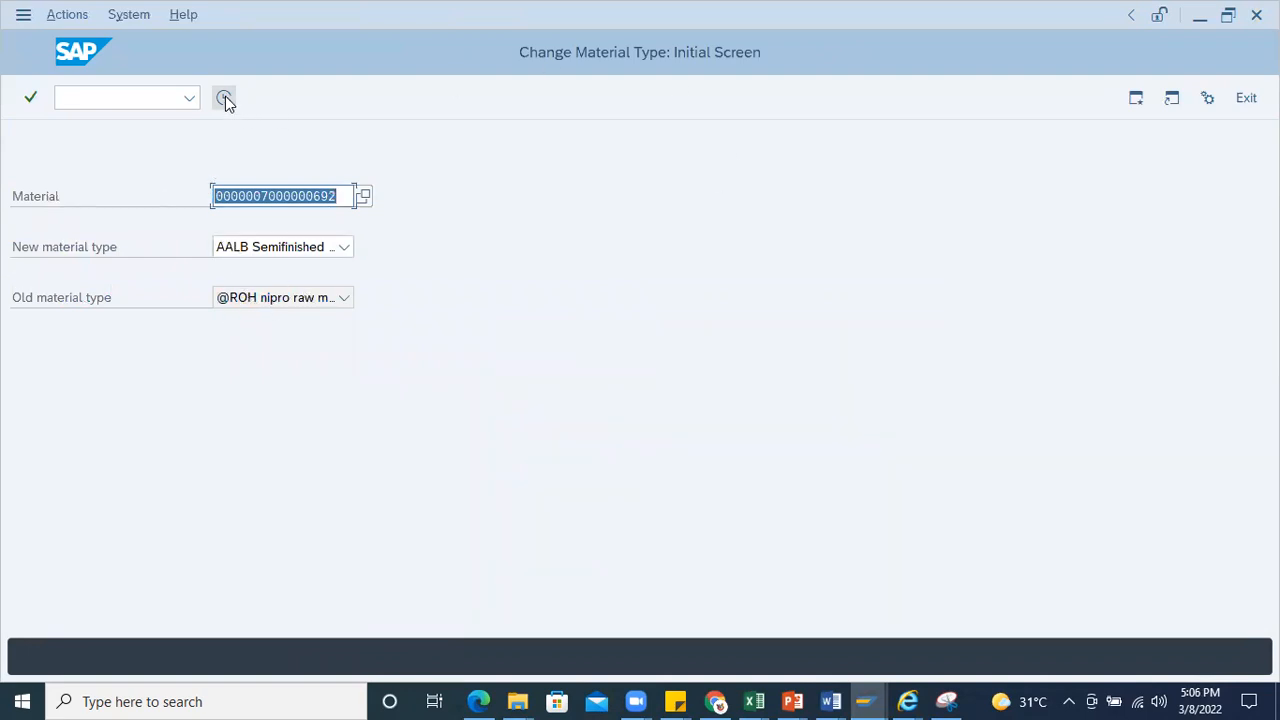
left_click(266, 250)
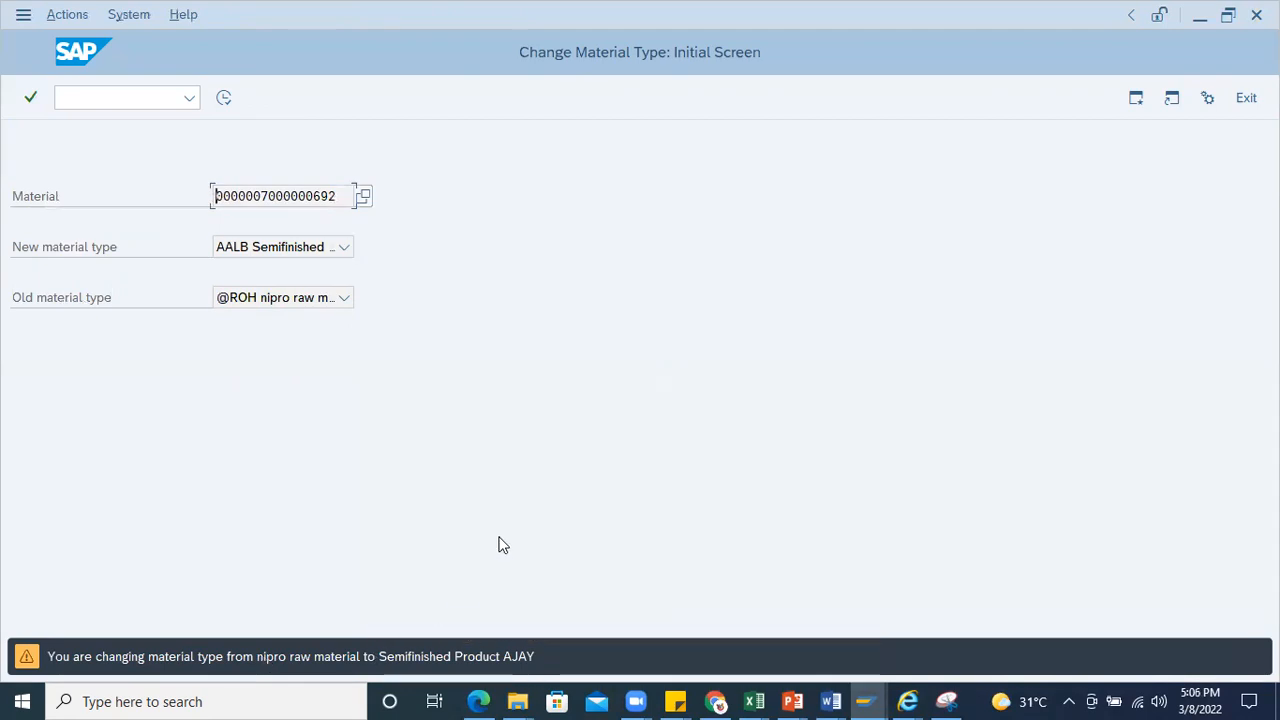
key("Return")
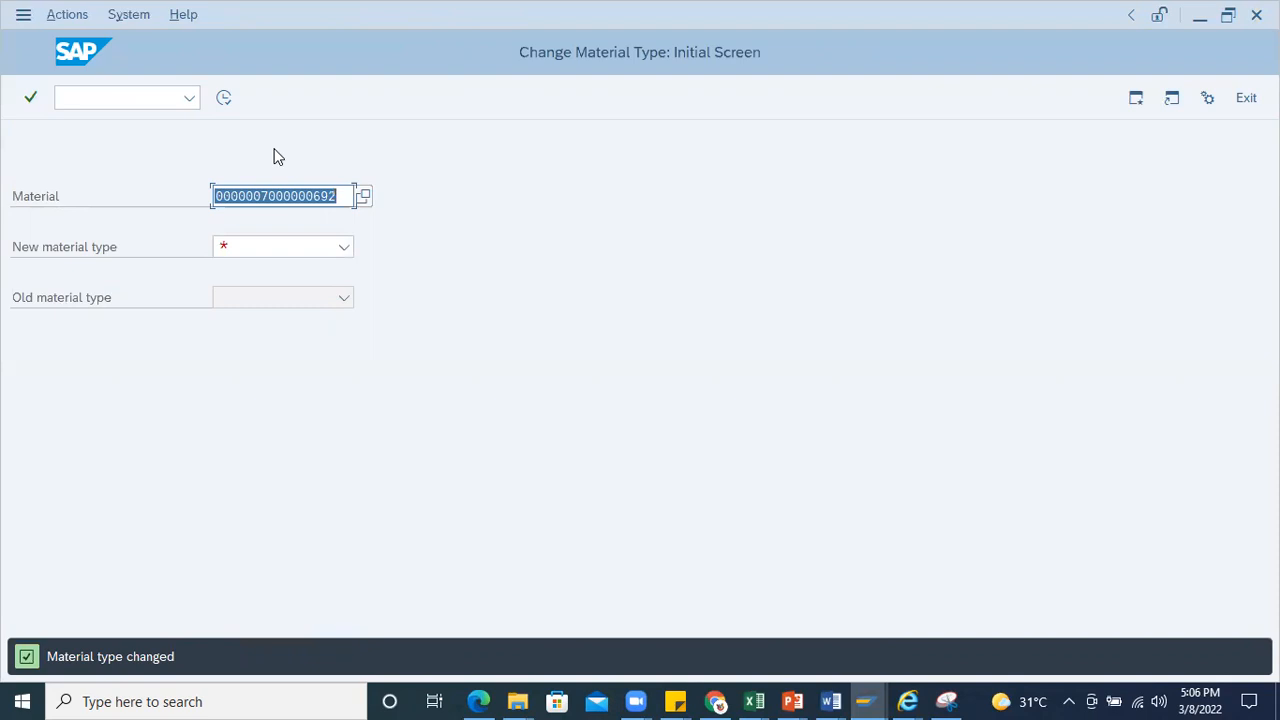
key("Delete")
left_click(105, 97)
type("/nmm")
key("Return")
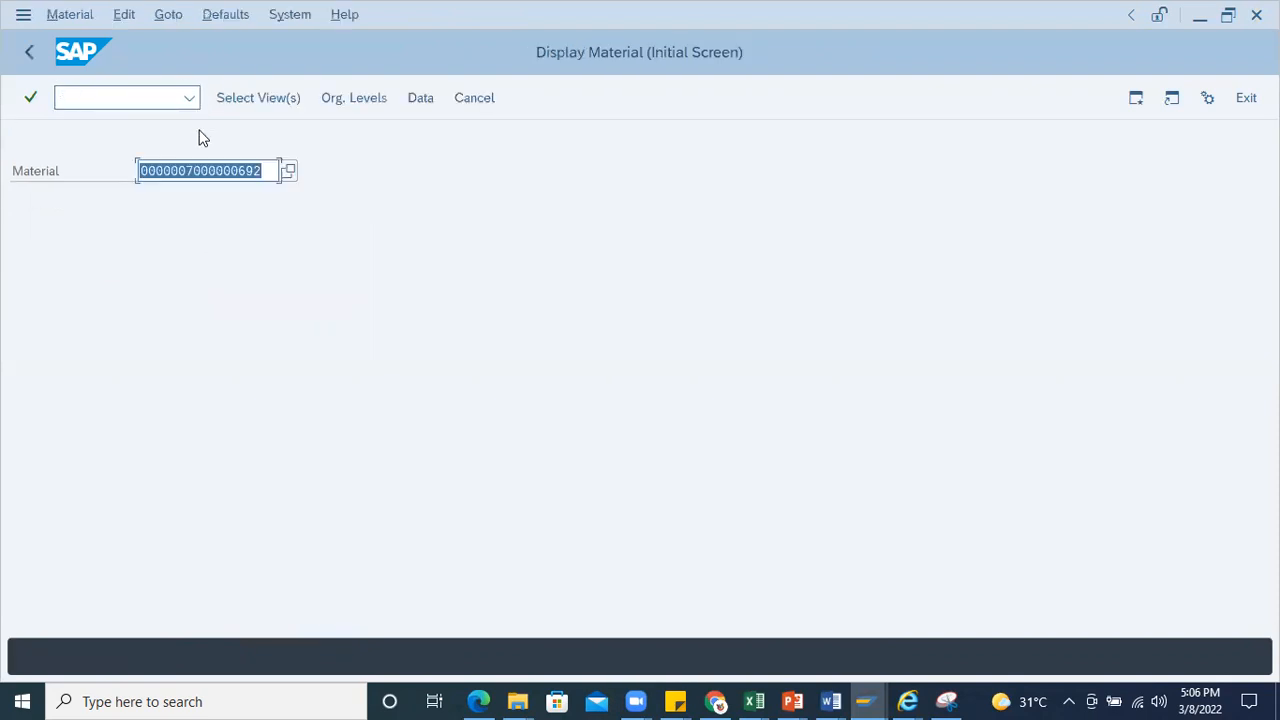
key("Return")
left_click(331, 290)
key("Return")
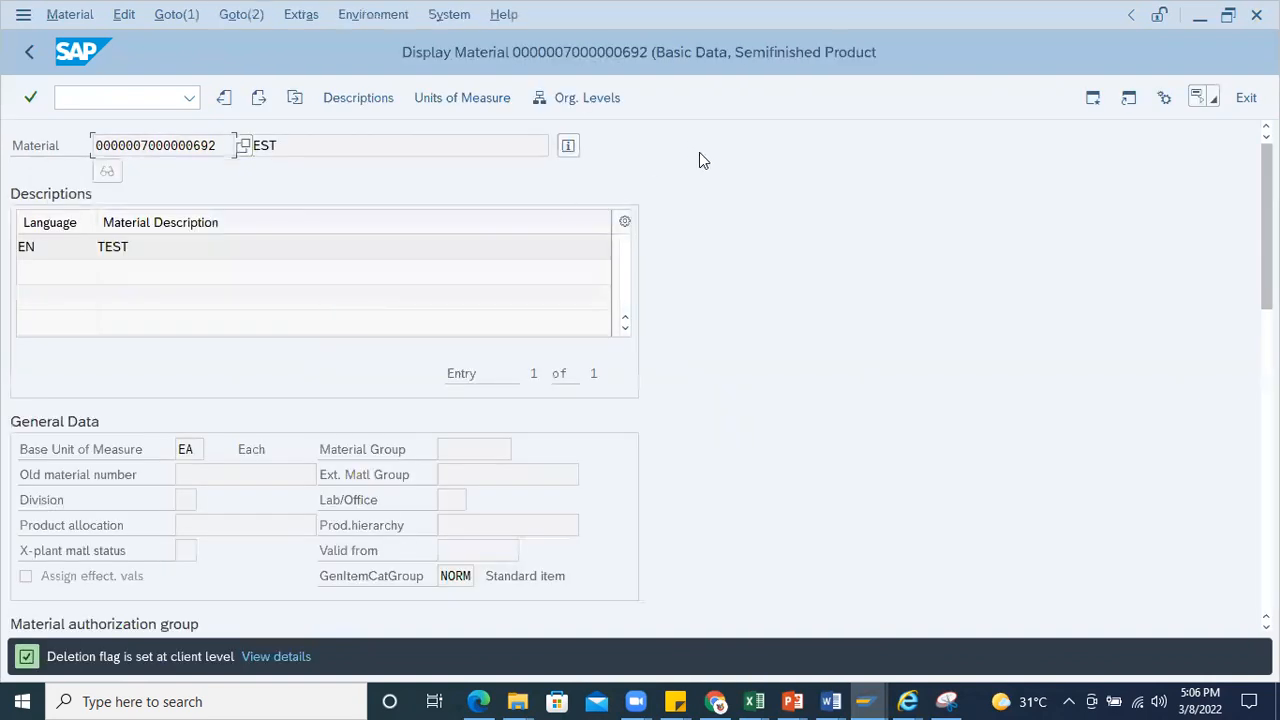
Step: Check the material type in the material's status information, close it and return to the start screen
left_click(567, 148)
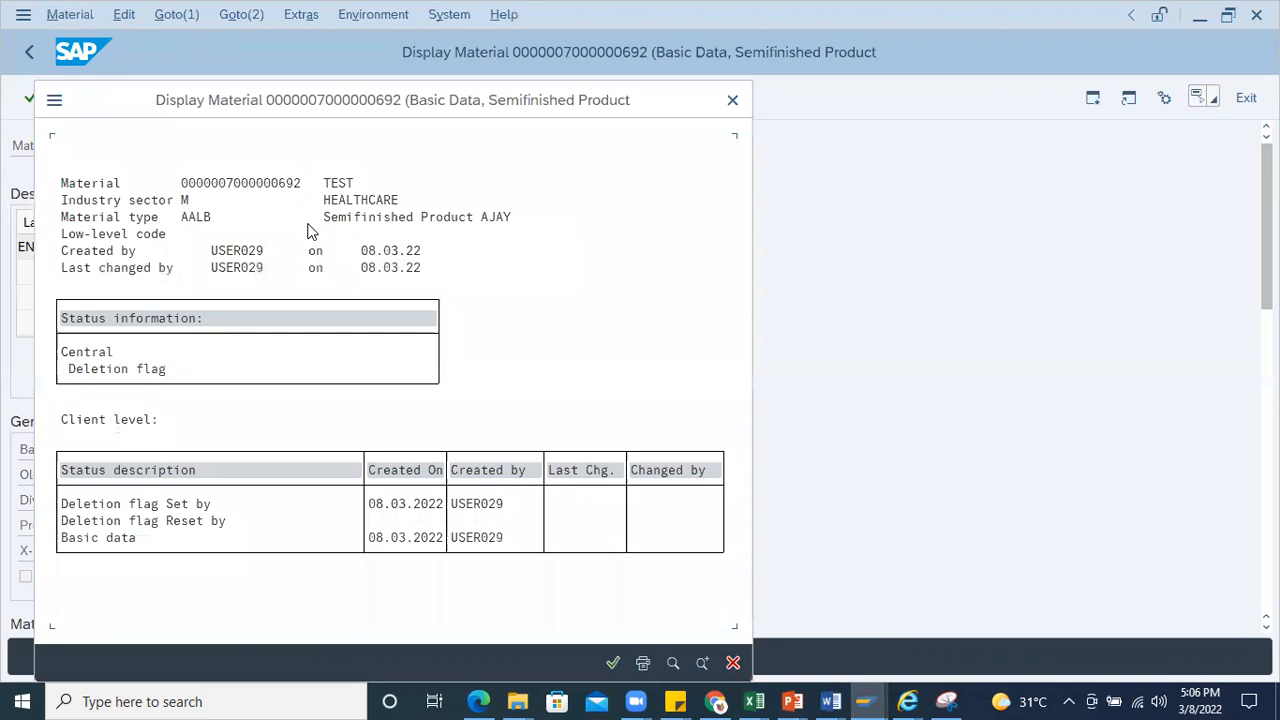
left_click(215, 220)
left_click(732, 100)
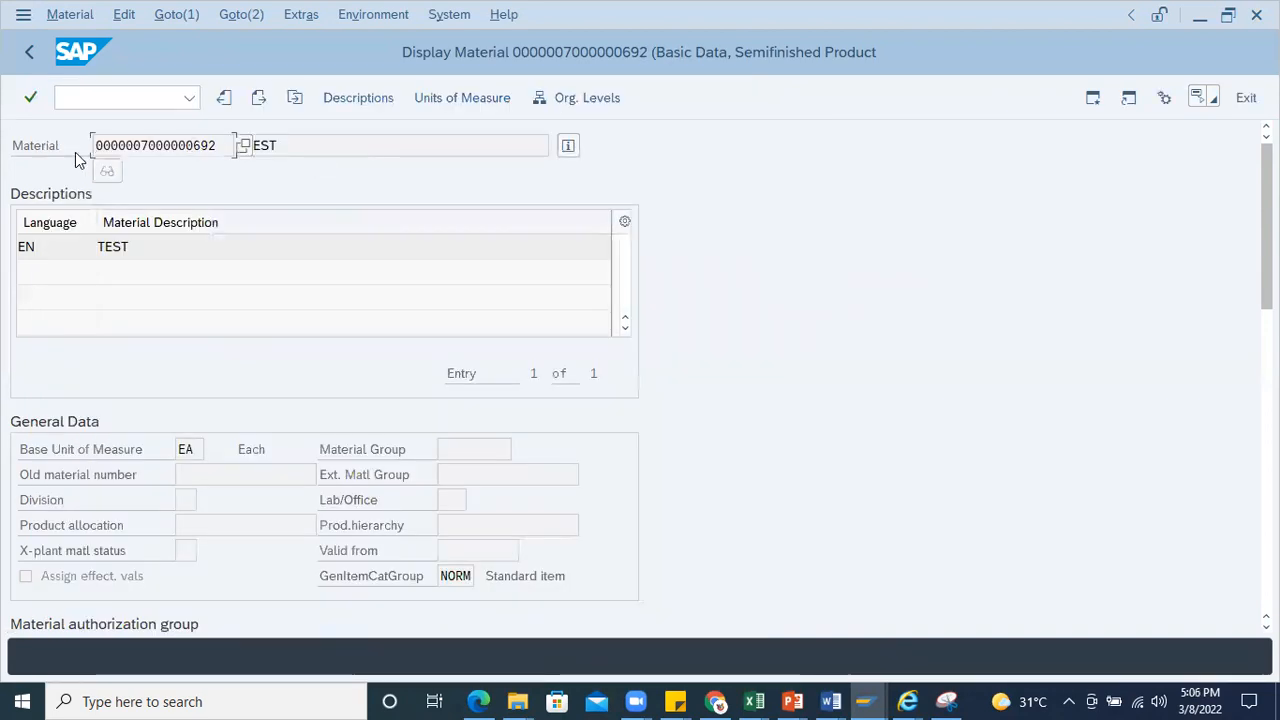
left_click(30, 53)
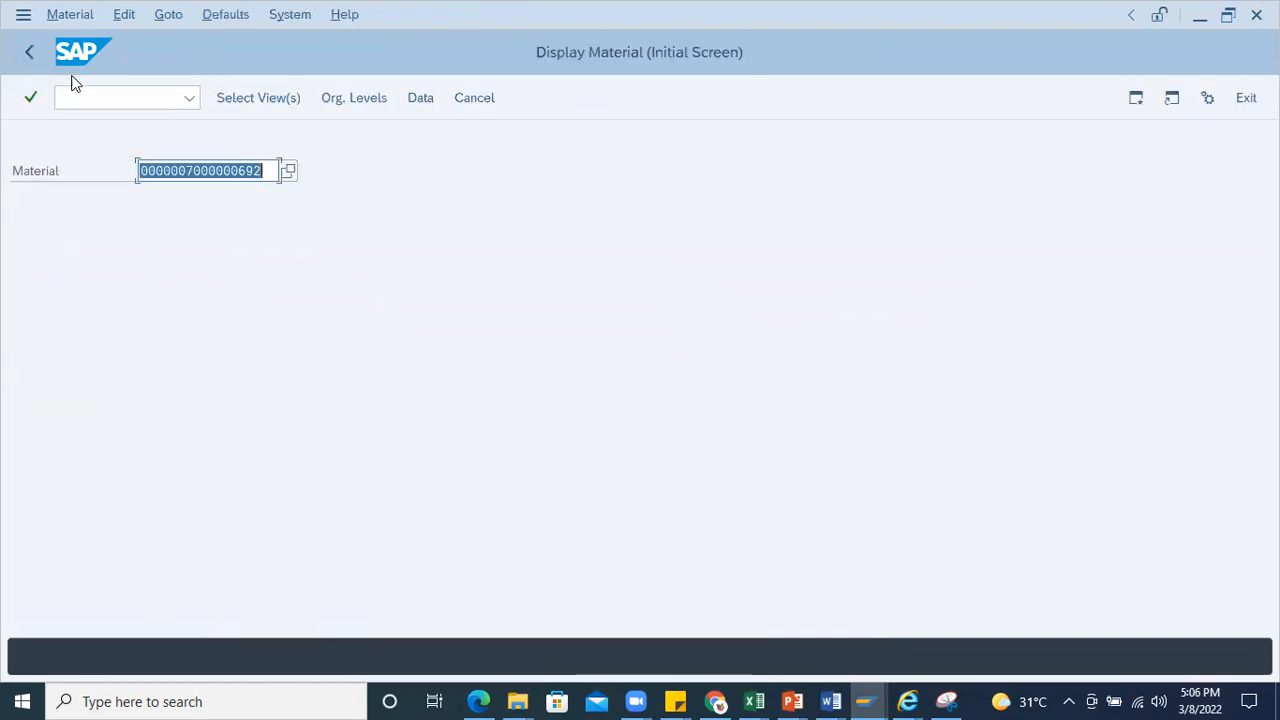
left_click(30, 53)
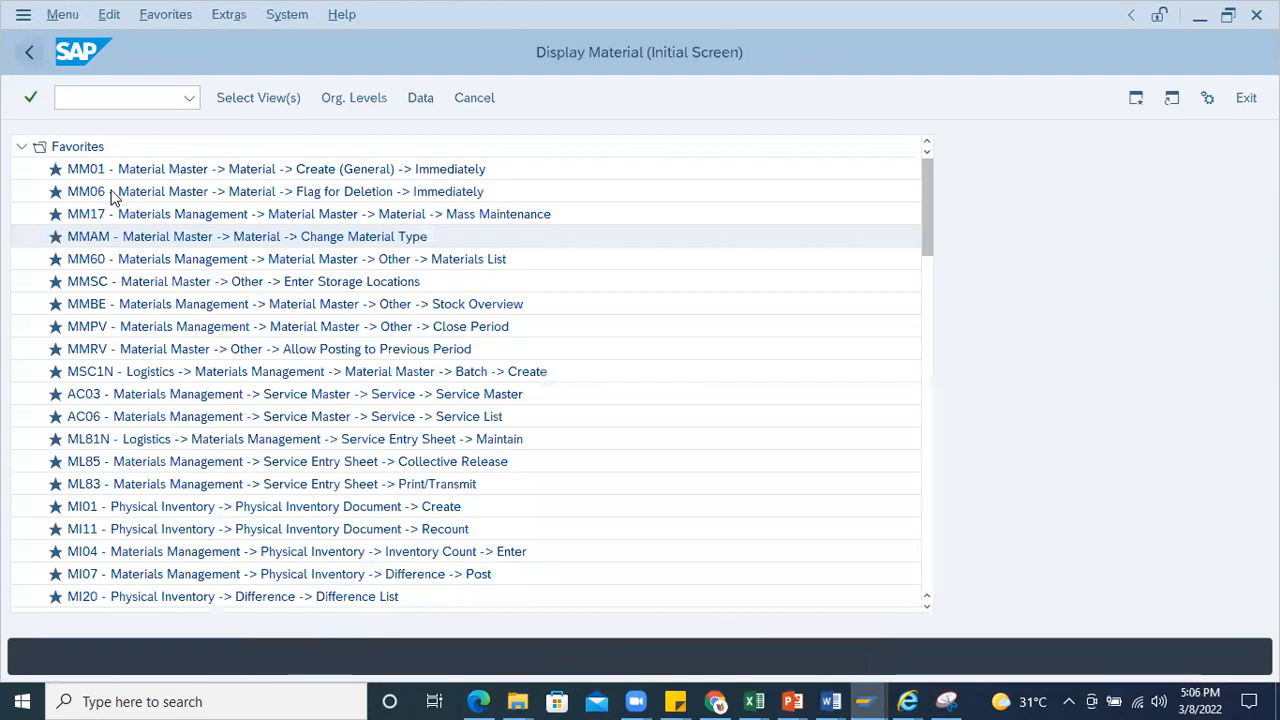
double_click(103, 263)
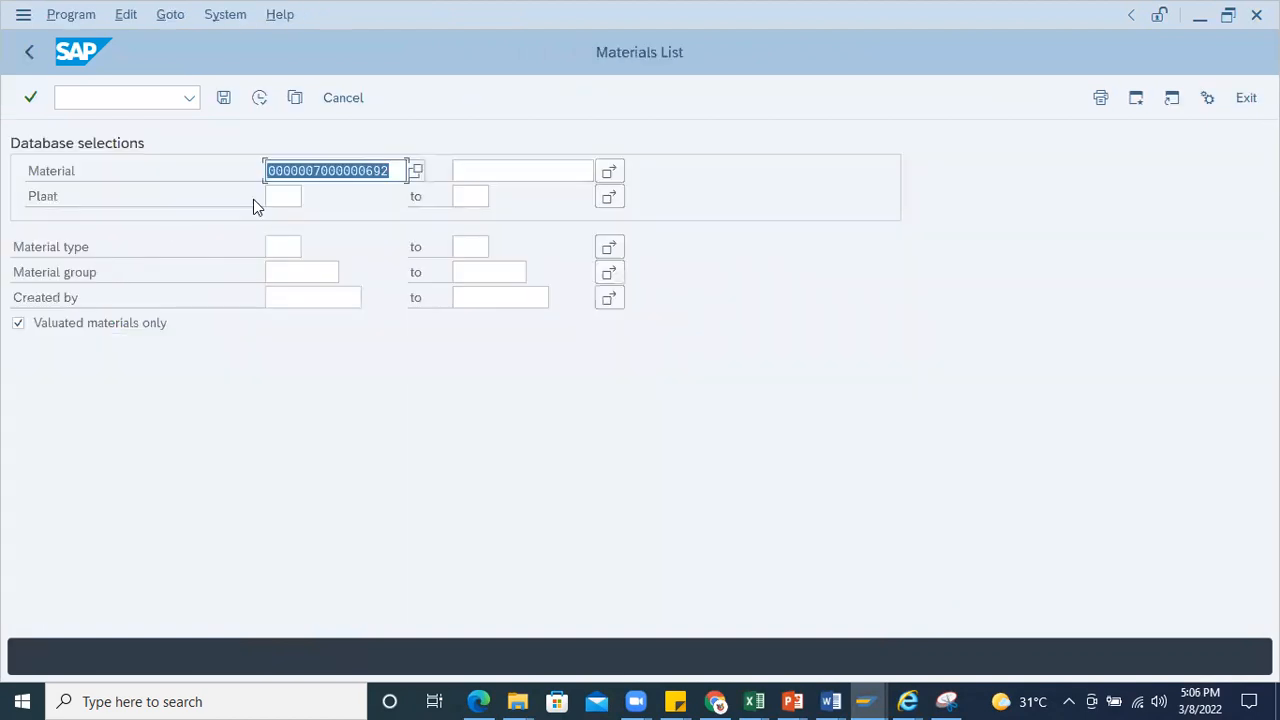
left_click(390, 171)
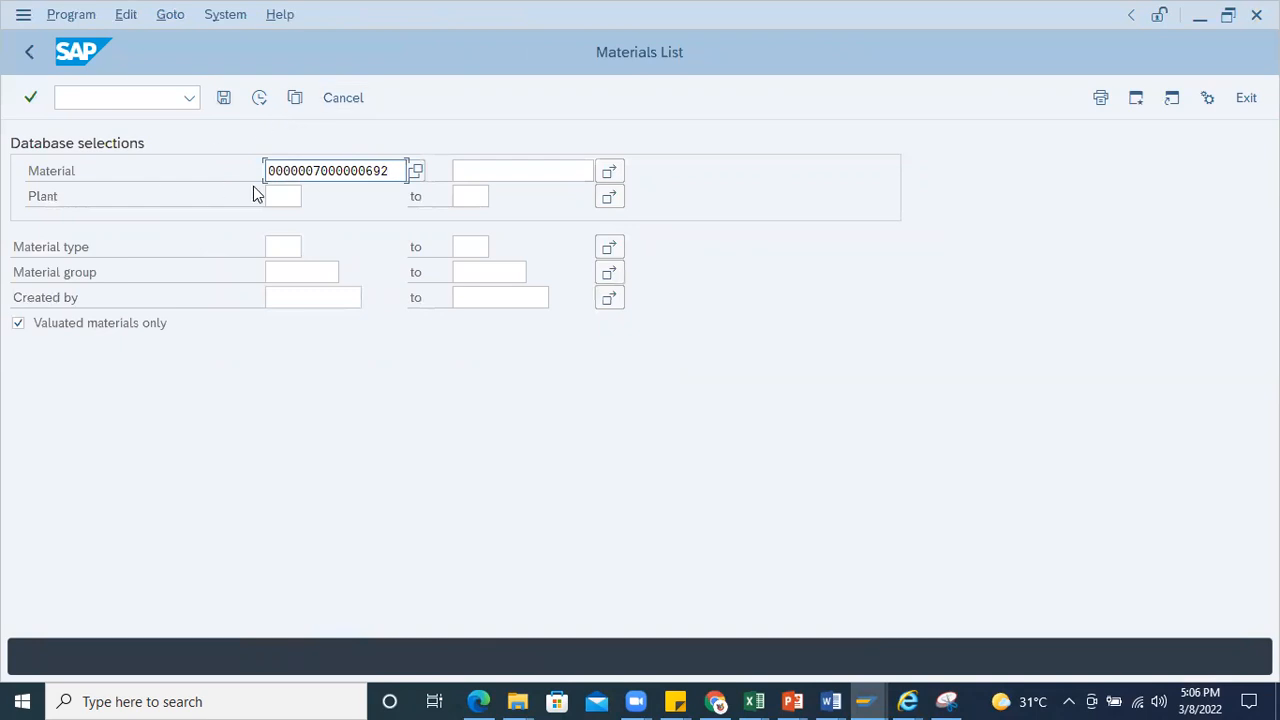
left_click(283, 196)
left_click(280, 247)
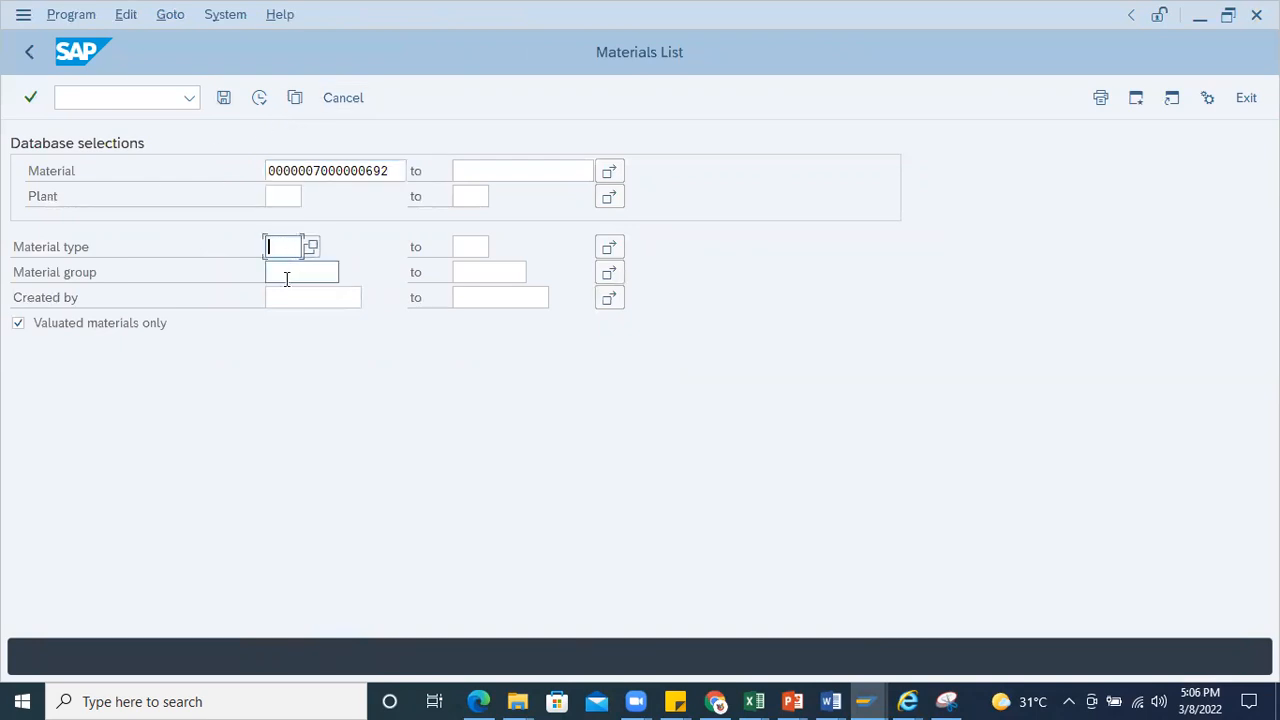
left_click(275, 192)
left_click(258, 98)
double_click(320, 170)
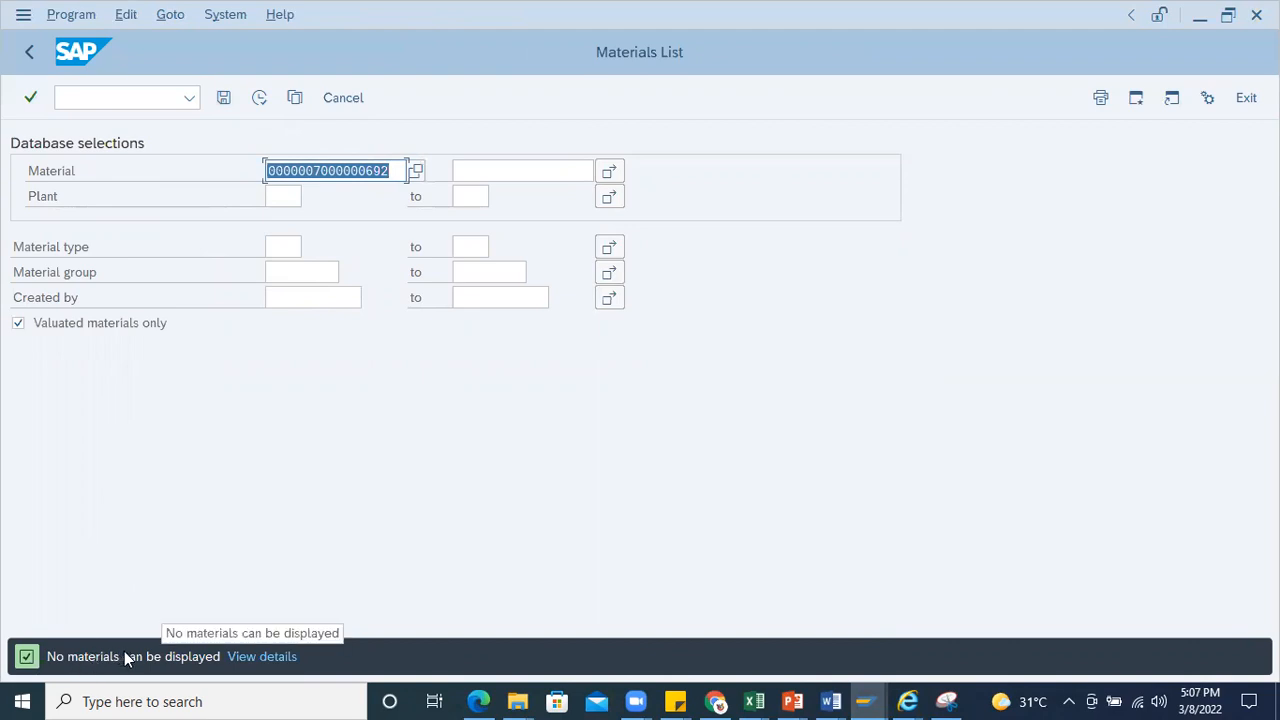
Step: Rerun the materials list without the valuated-materials restriction and widen the Material, Created by and Material Type columns
left_click(19, 324)
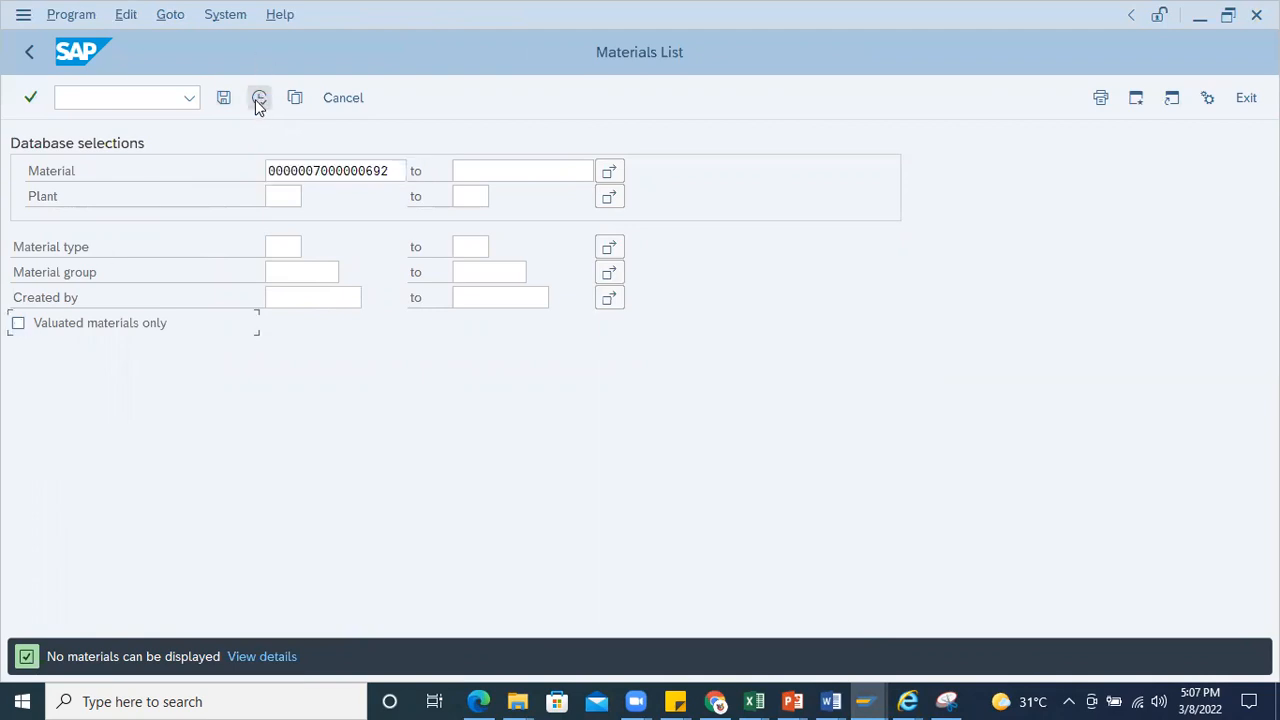
key("F8")
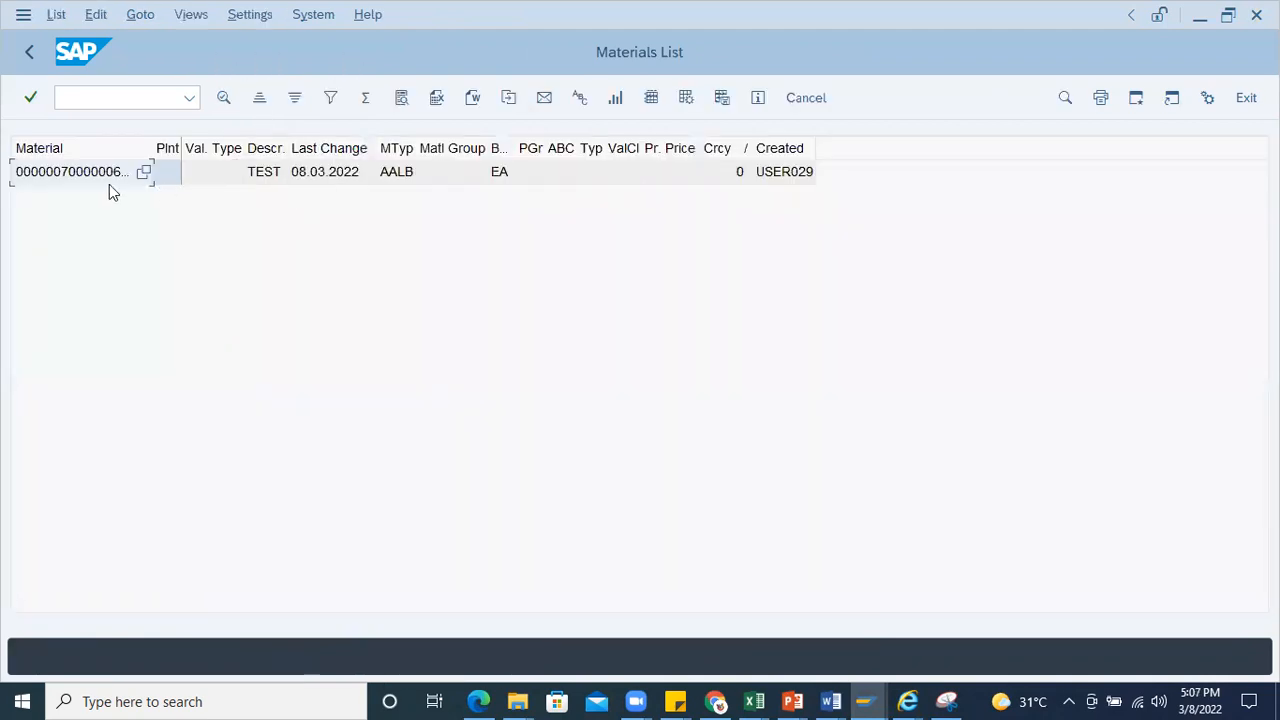
left_click_drag(155, 148, 232, 140)
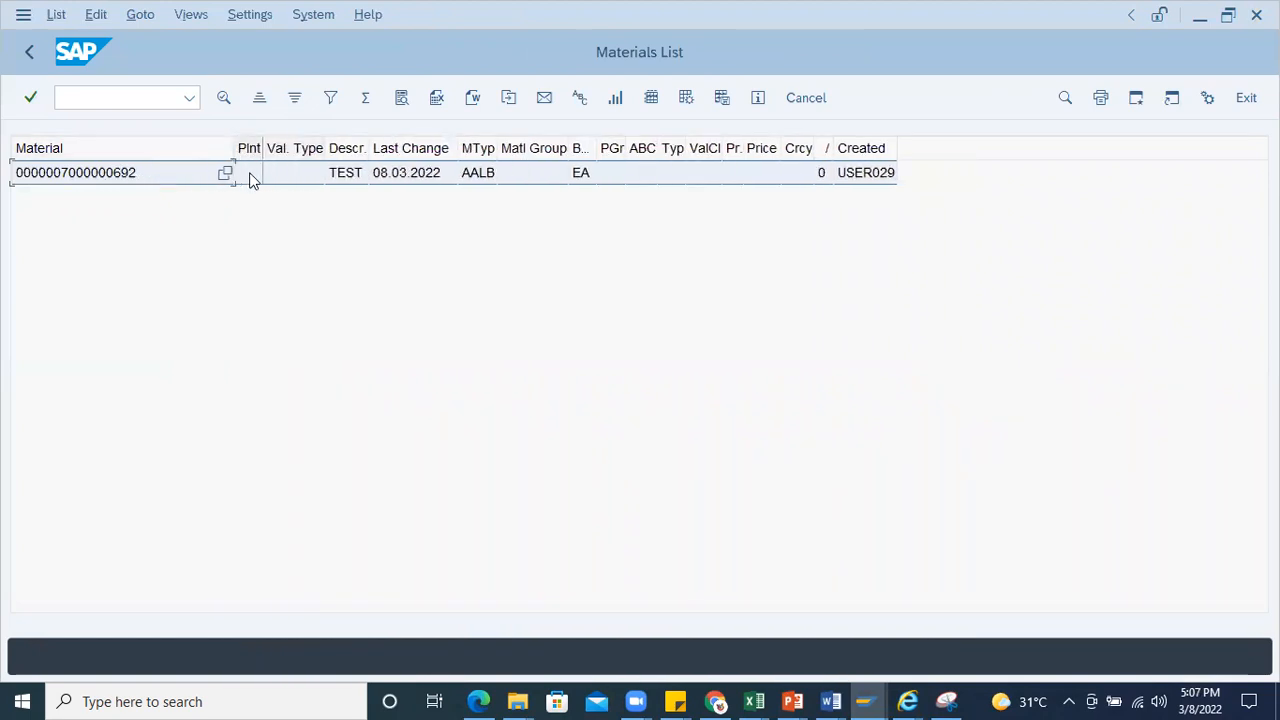
left_click(291, 175)
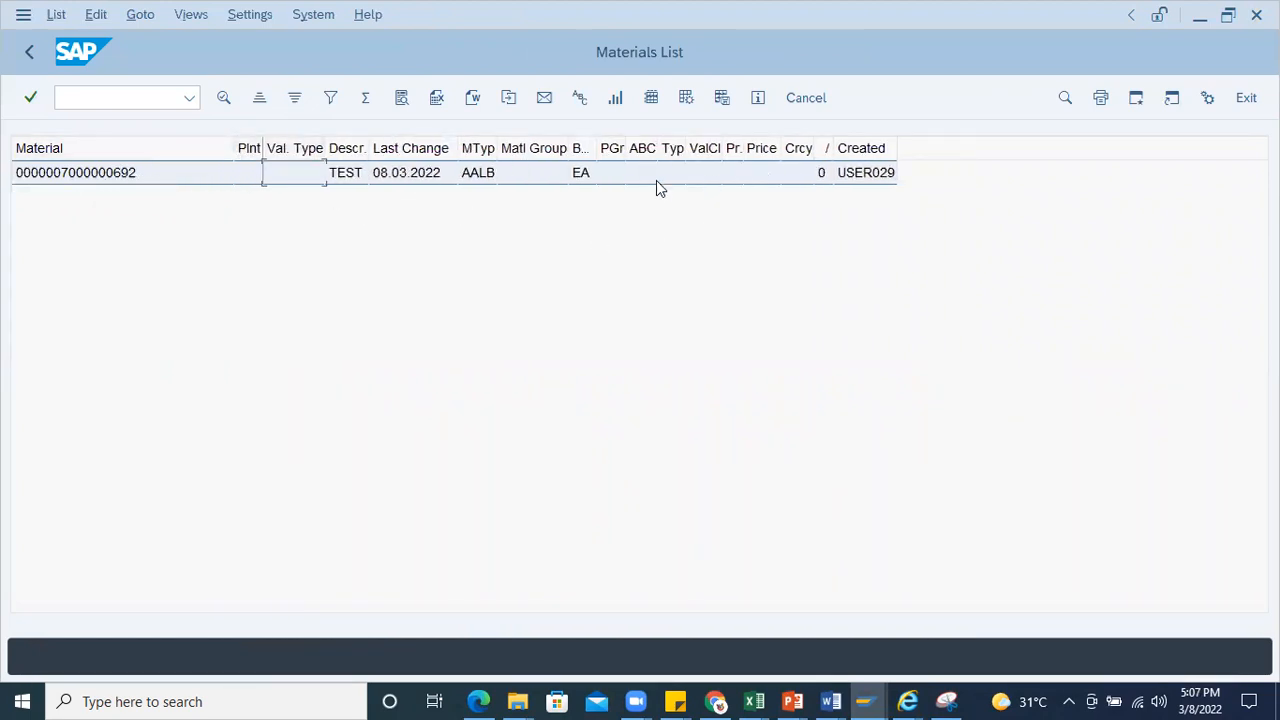
left_click(869, 167)
left_click_drag(896, 145, 949, 148)
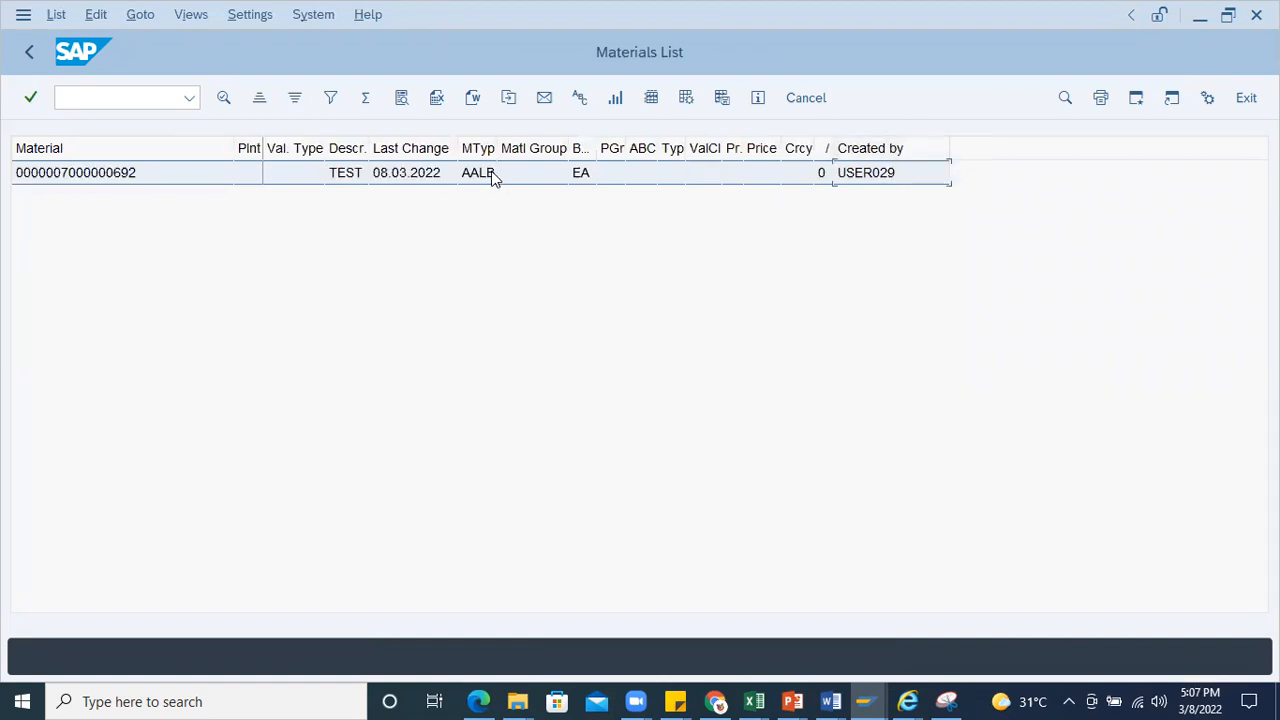
left_click_drag(497, 149, 576, 149)
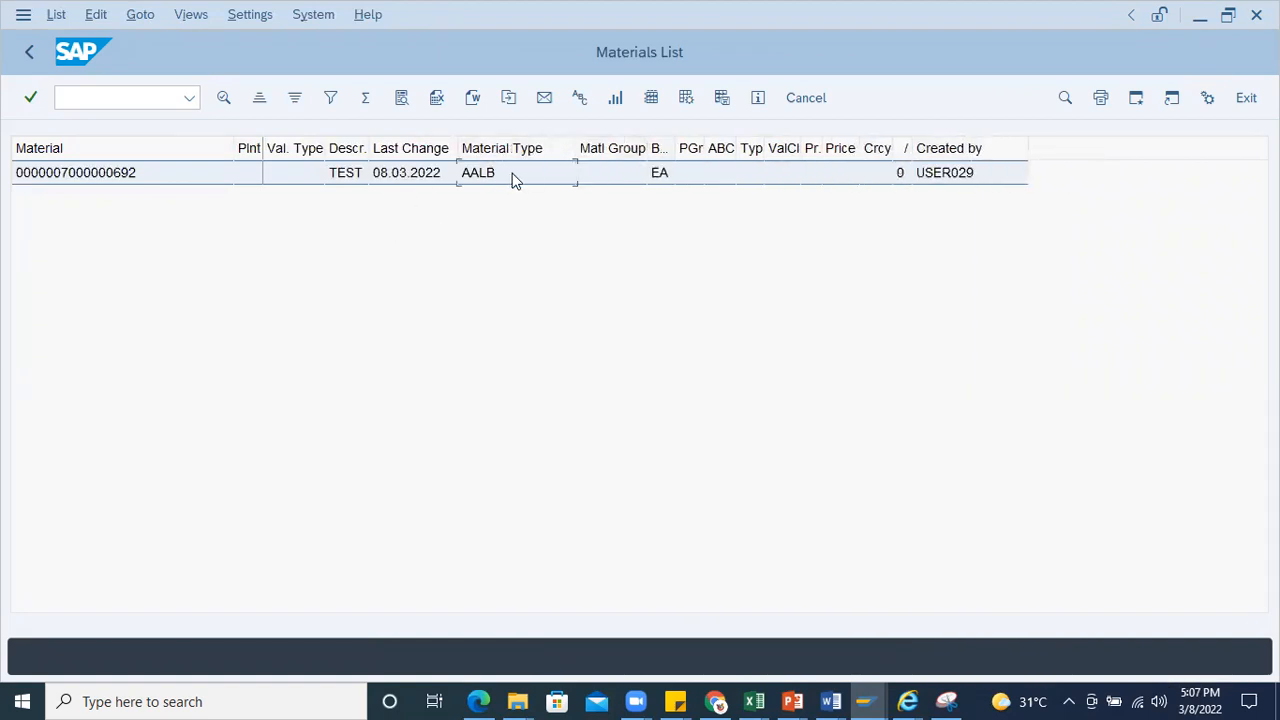
left_click(29, 52)
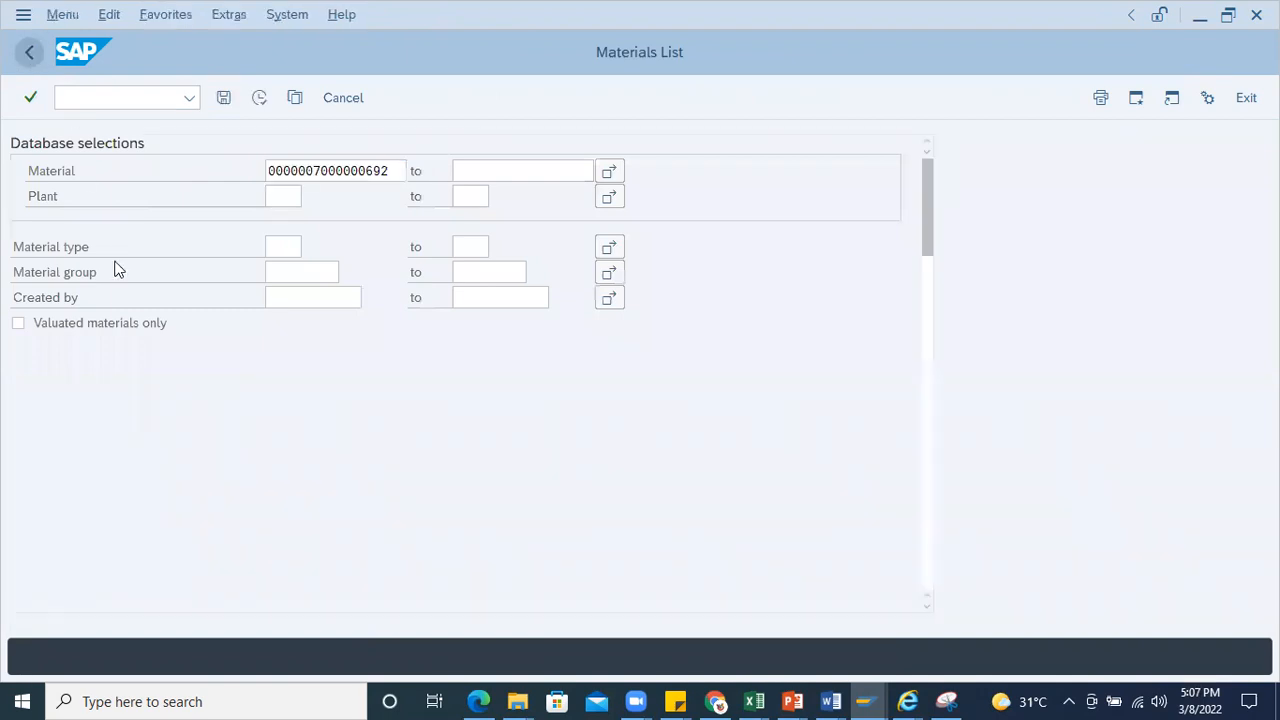
key("F3")
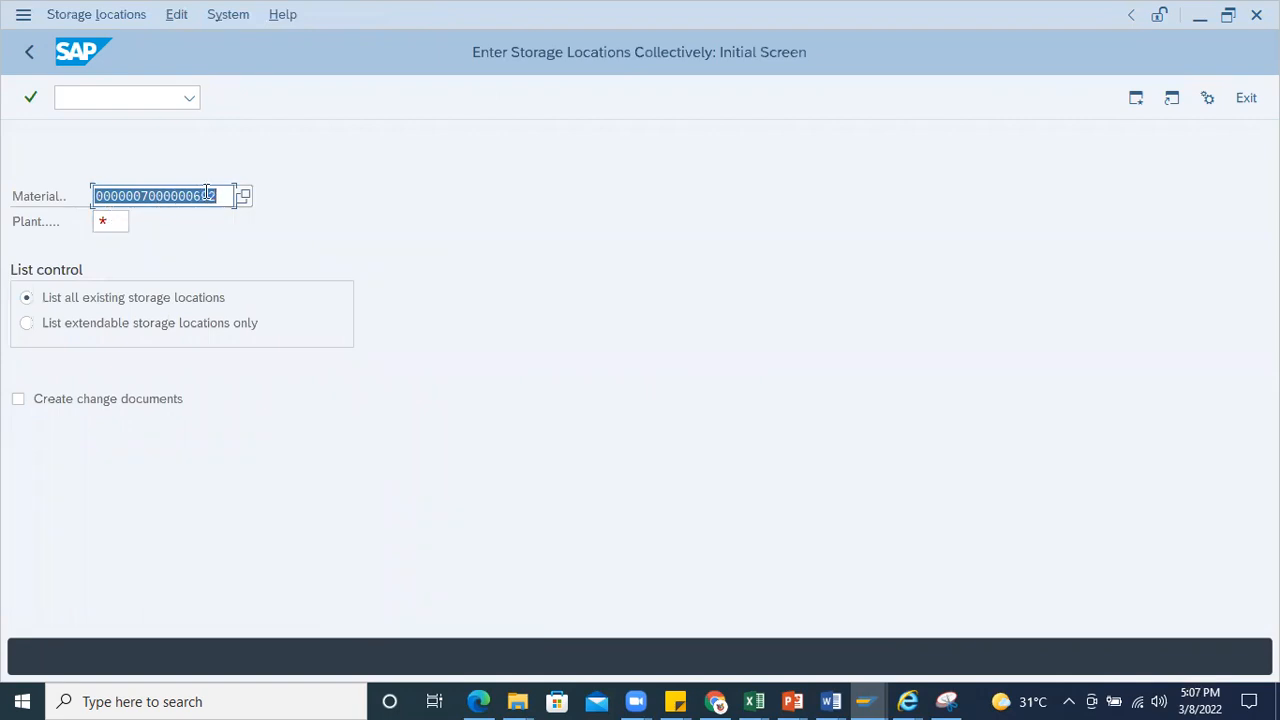
left_click(134, 226)
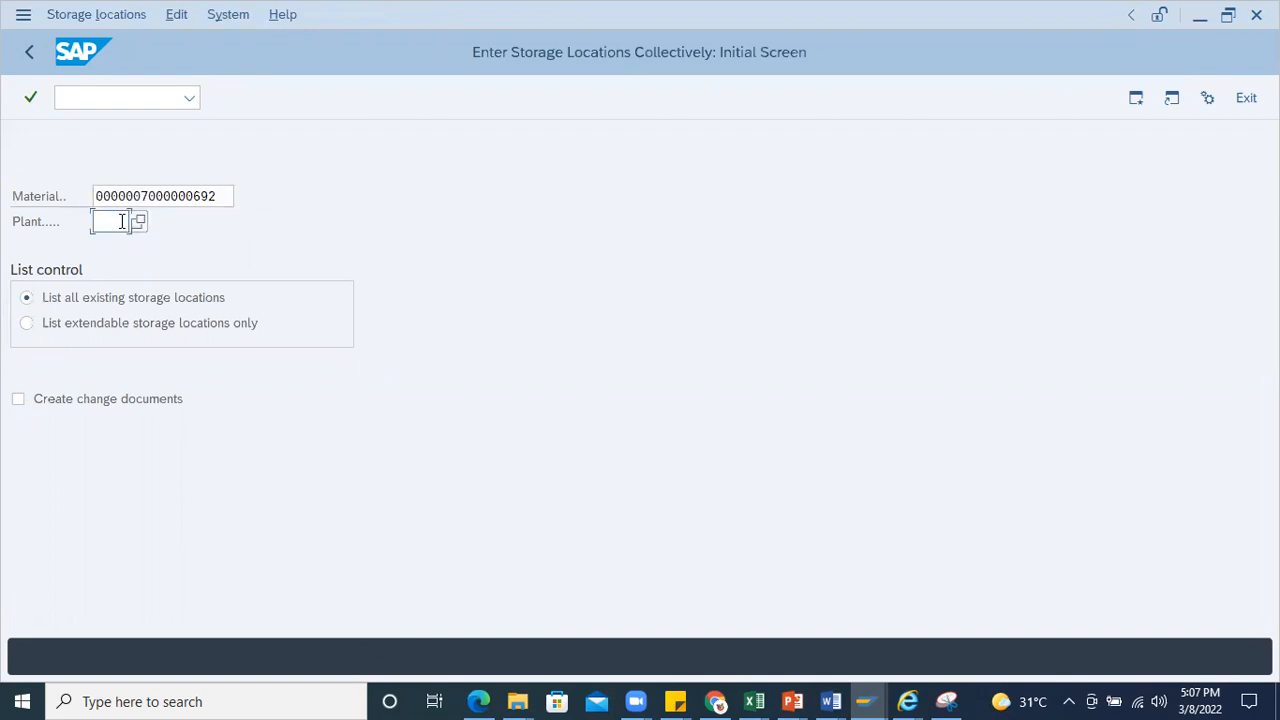
Step: Run the Materials List with transaction /nmm60 for plant 1000, leaving the material selection empty and including valuated materials only
left_click(105, 97)
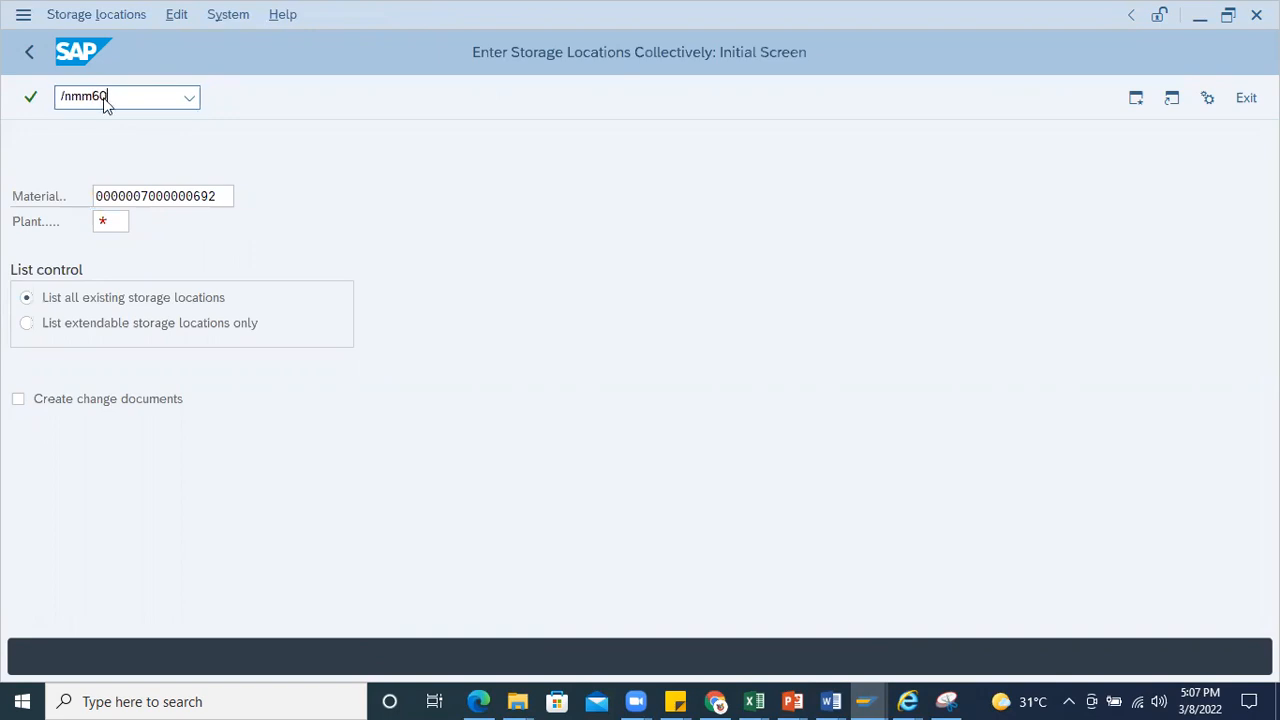
key("Return")
key("BackSpace")
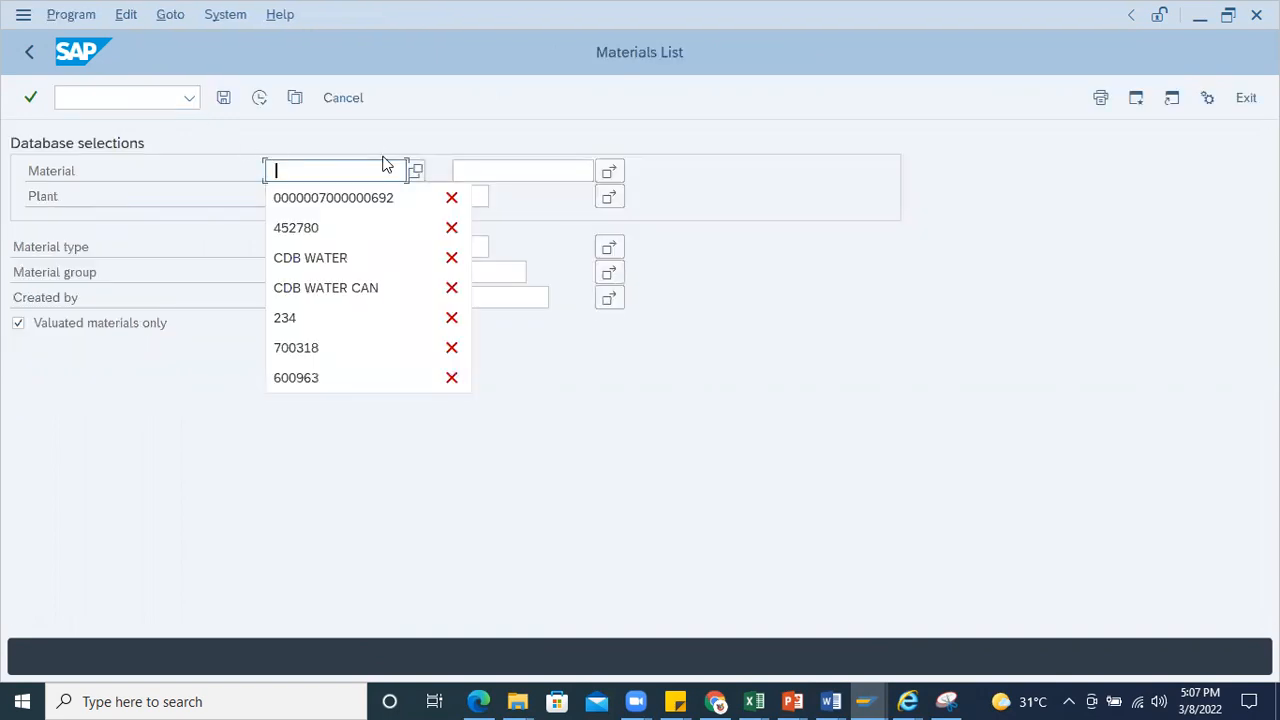
left_click(286, 197)
left_click(290, 222)
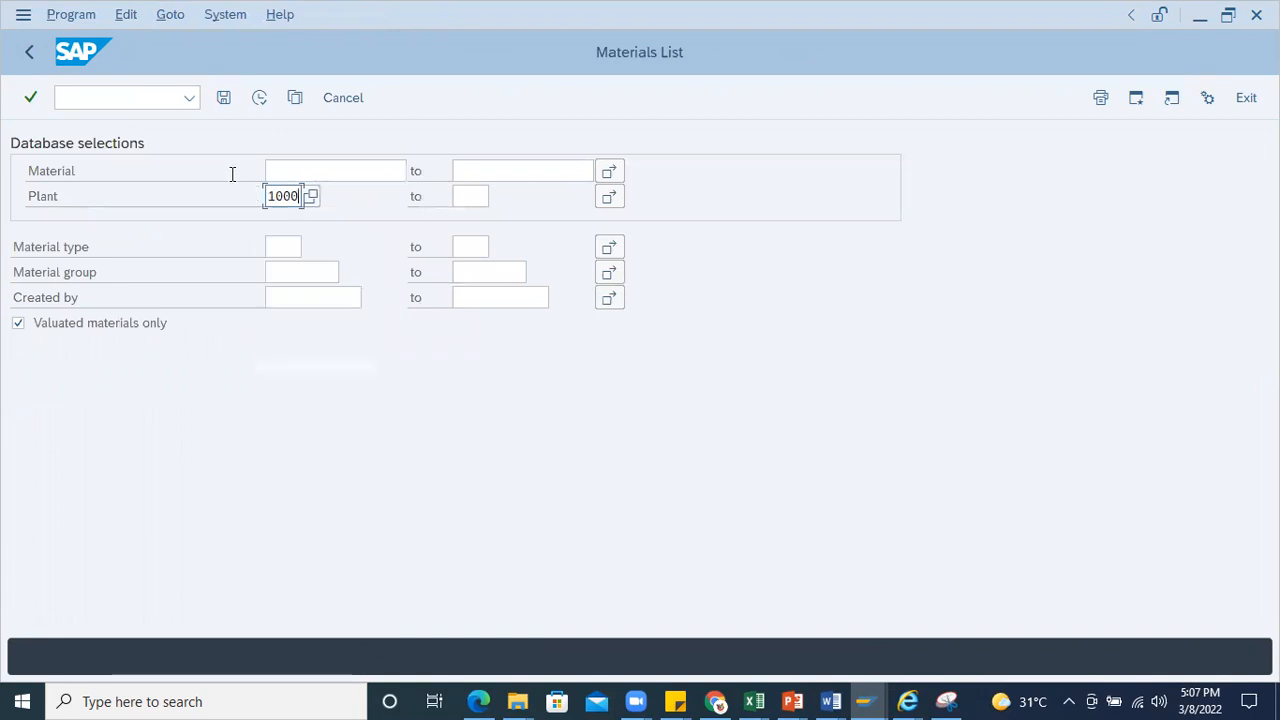
left_click(259, 103)
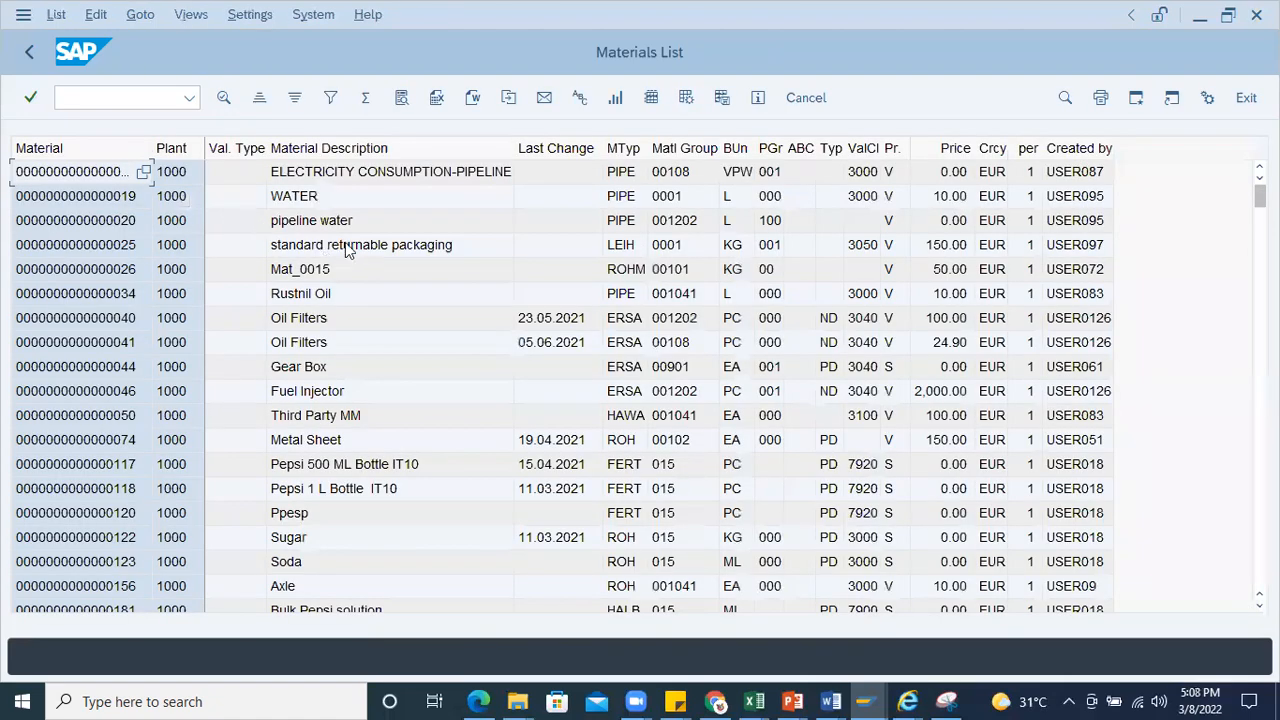
left_click_drag(152, 148, 306, 148)
left_click(135, 200)
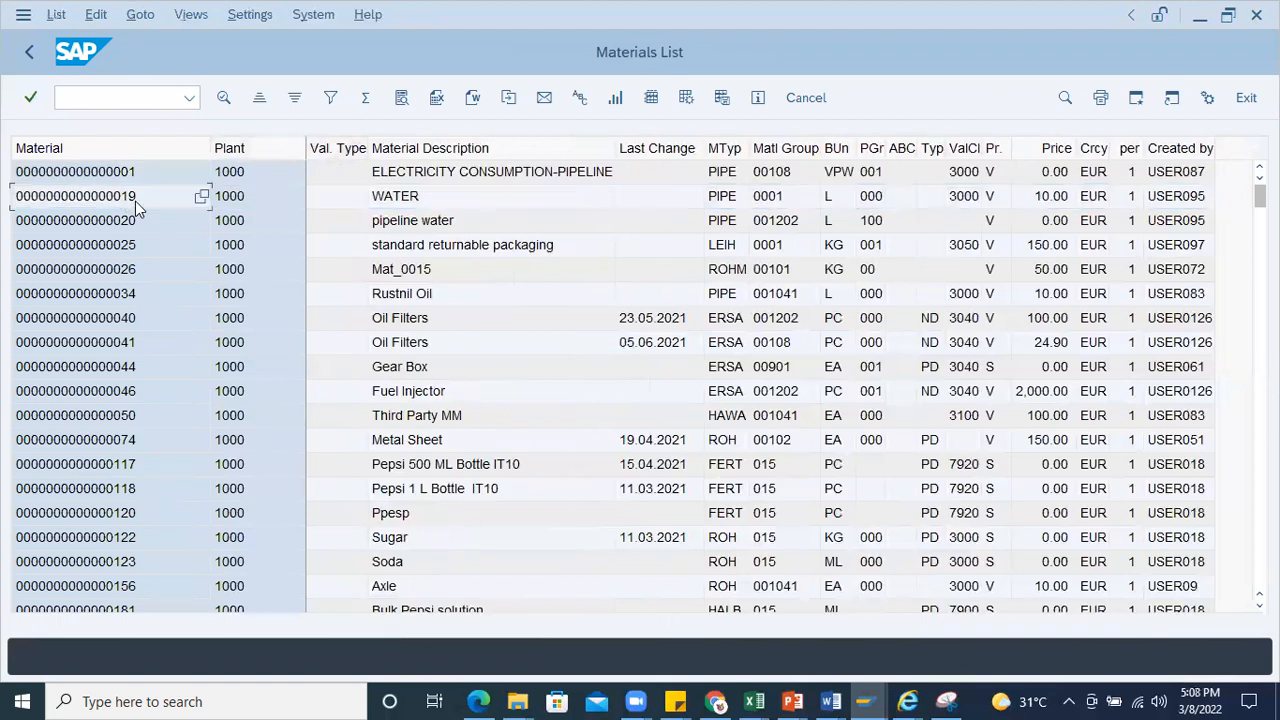
left_click(135, 202)
double_click(134, 198)
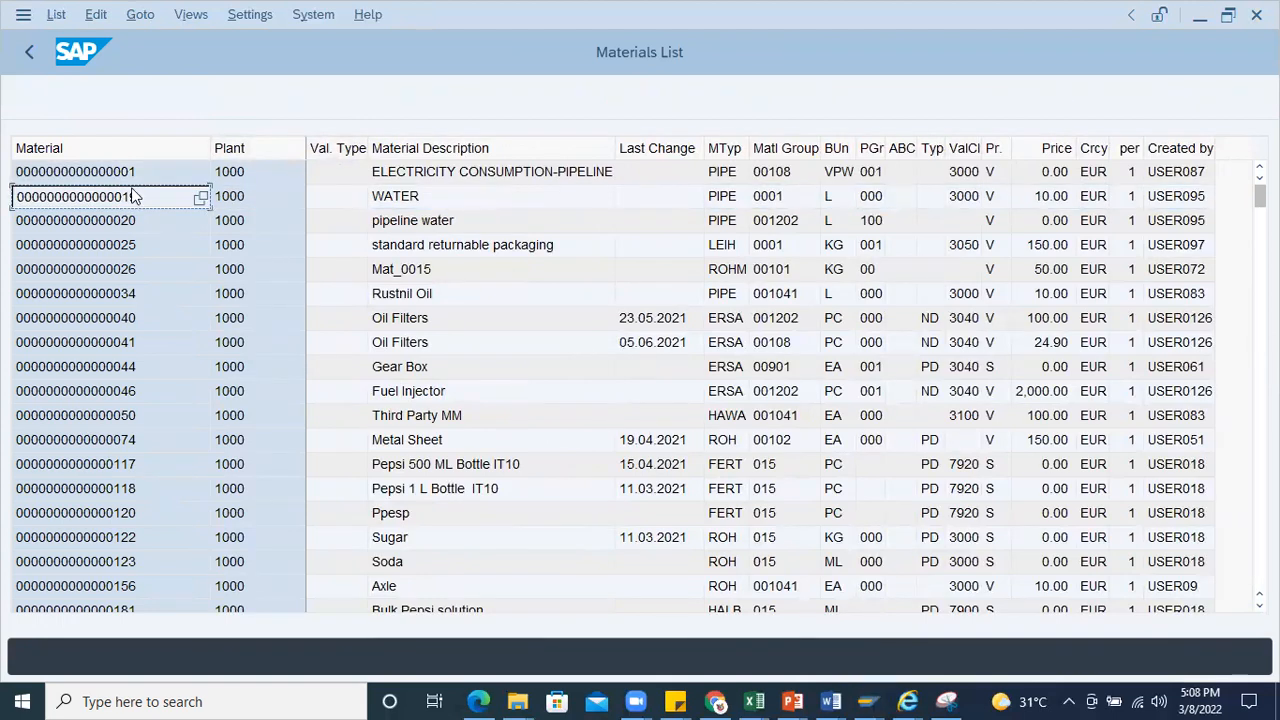
left_click(119, 97)
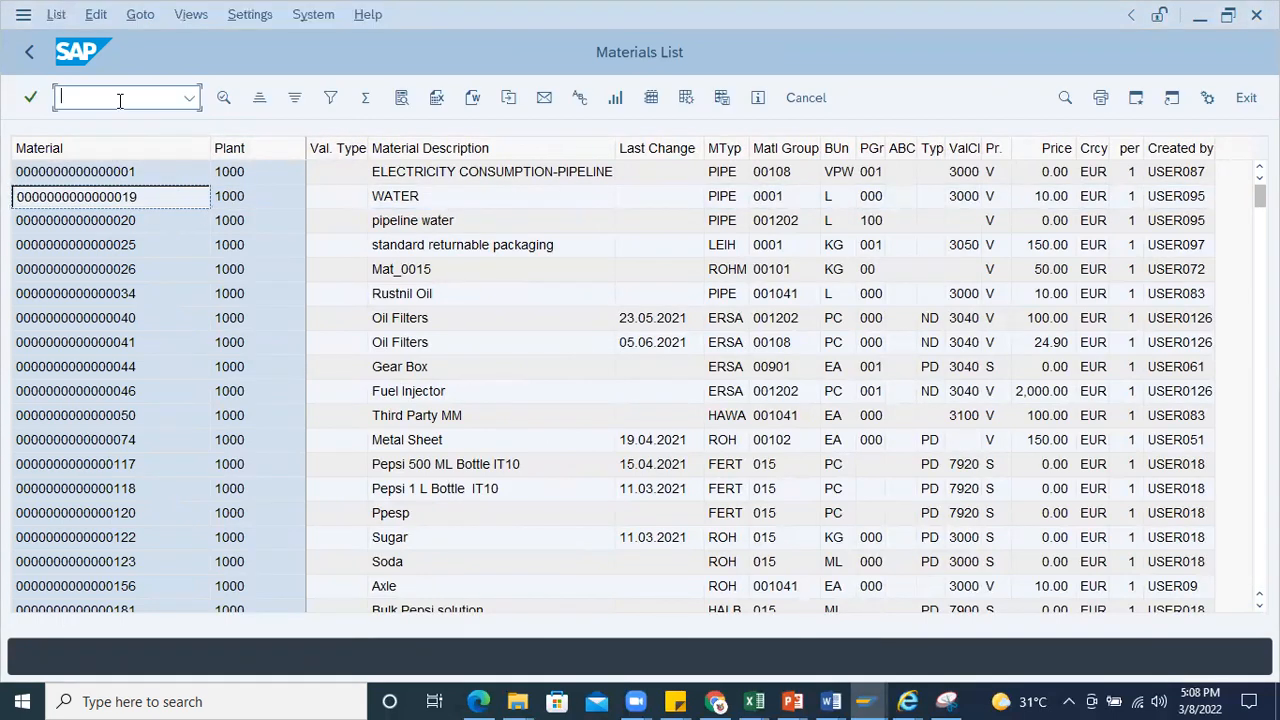
type("/n")
key("Return")
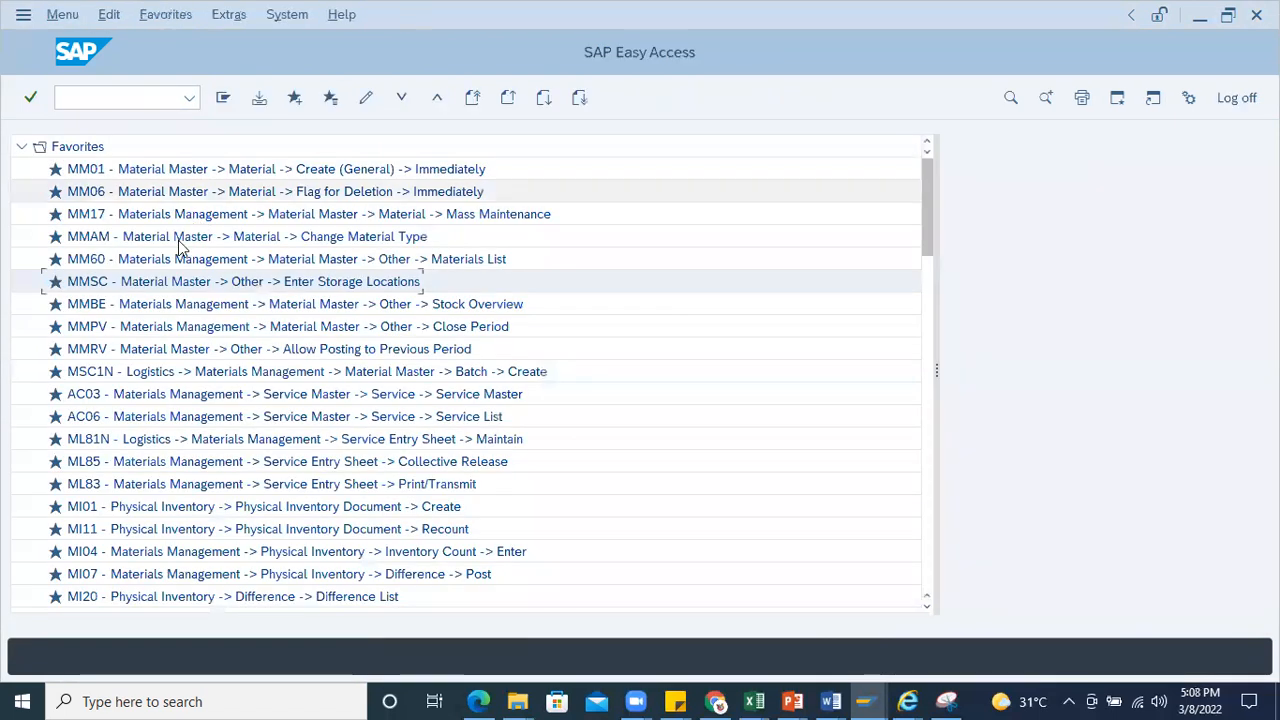
double_click(140, 284)
left_click(126, 195)
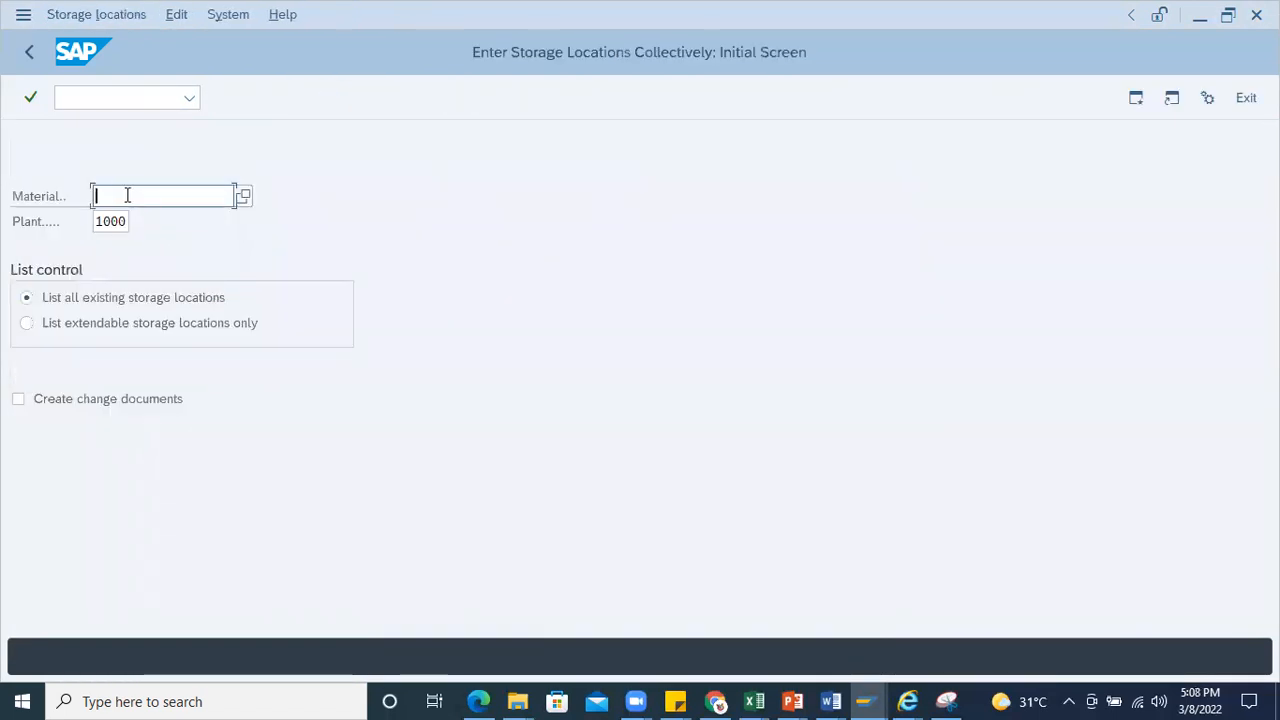
key("ctrl+v")
left_click(118, 297)
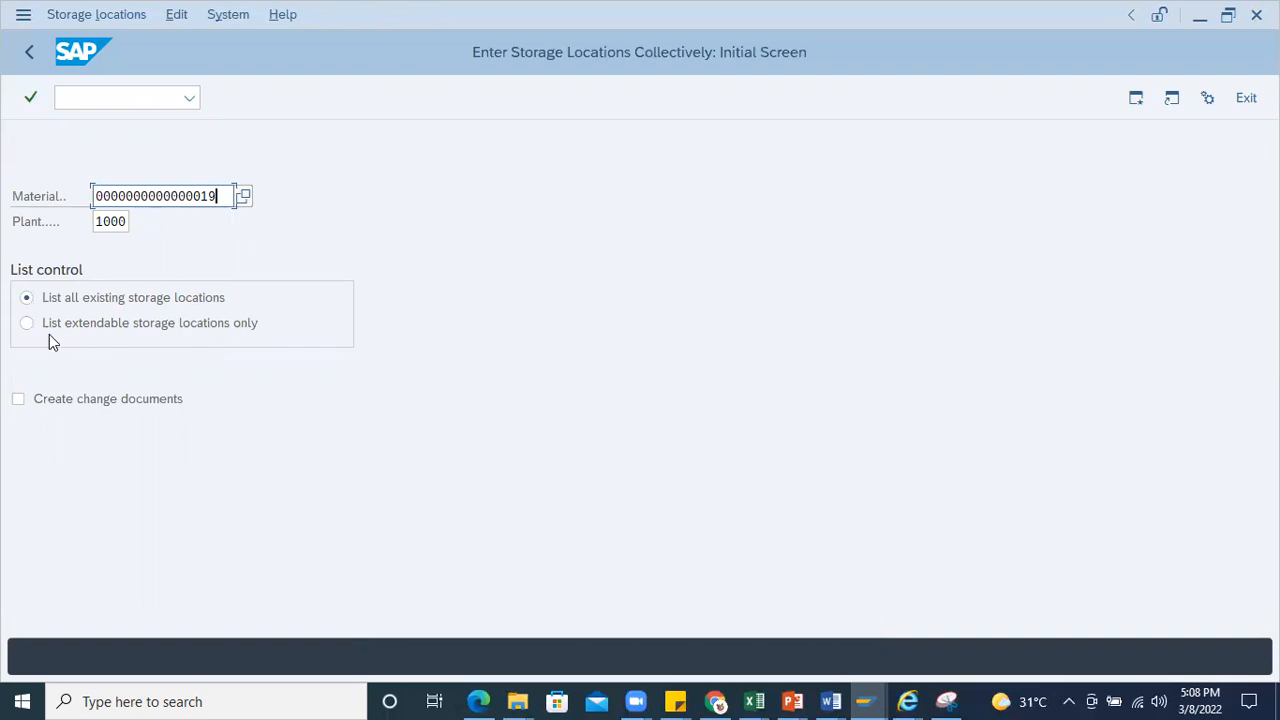
key("Return")
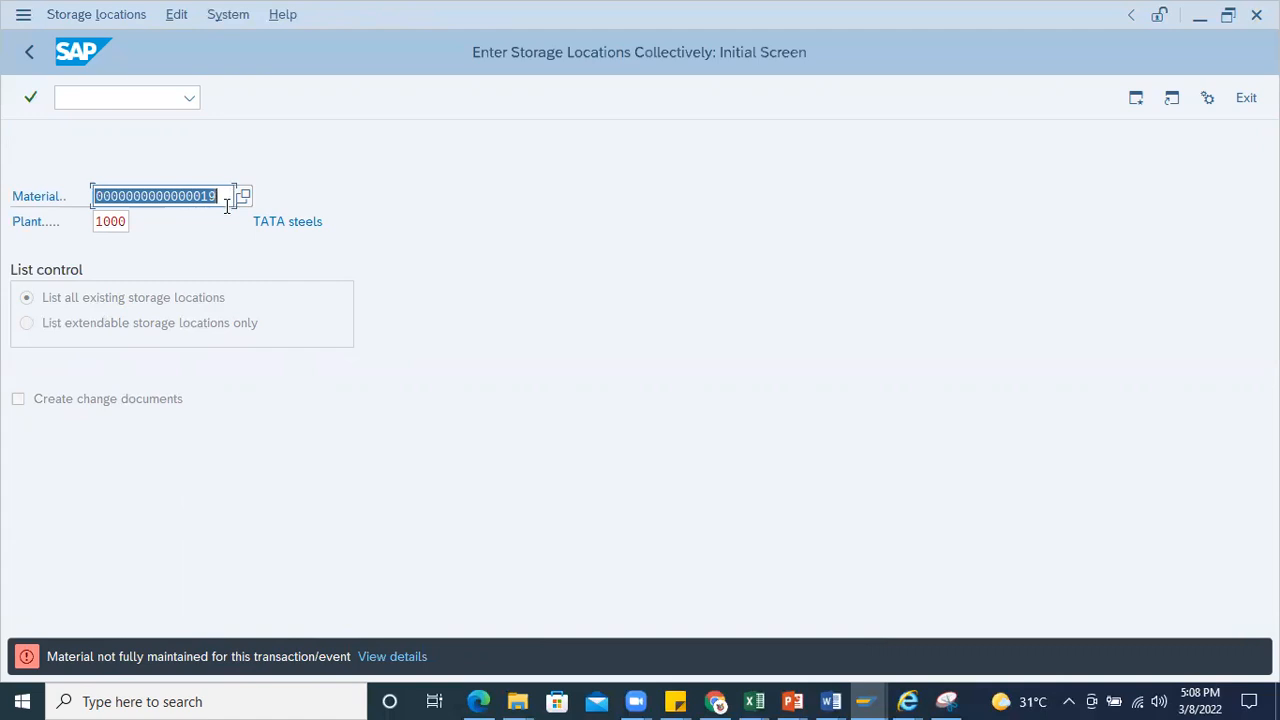
type("*")
left_click(86, 98)
type("/nmm01")
key("Return")
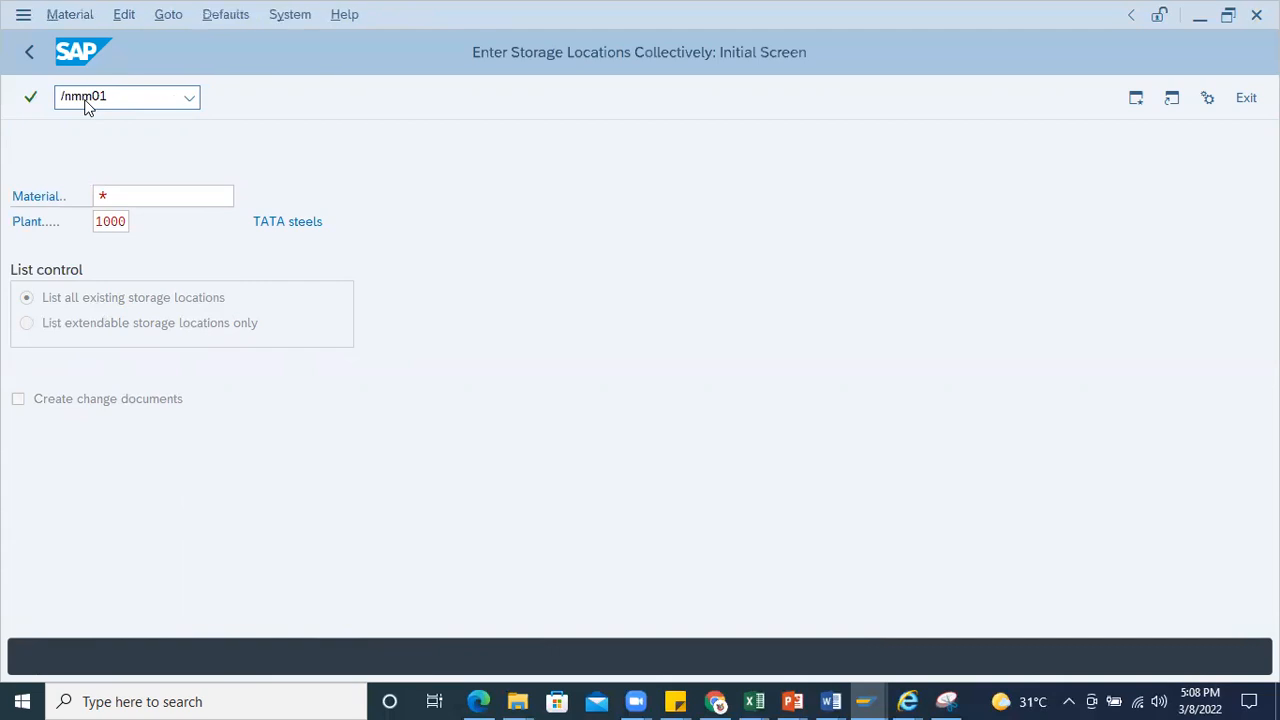
key("ctrl+v")
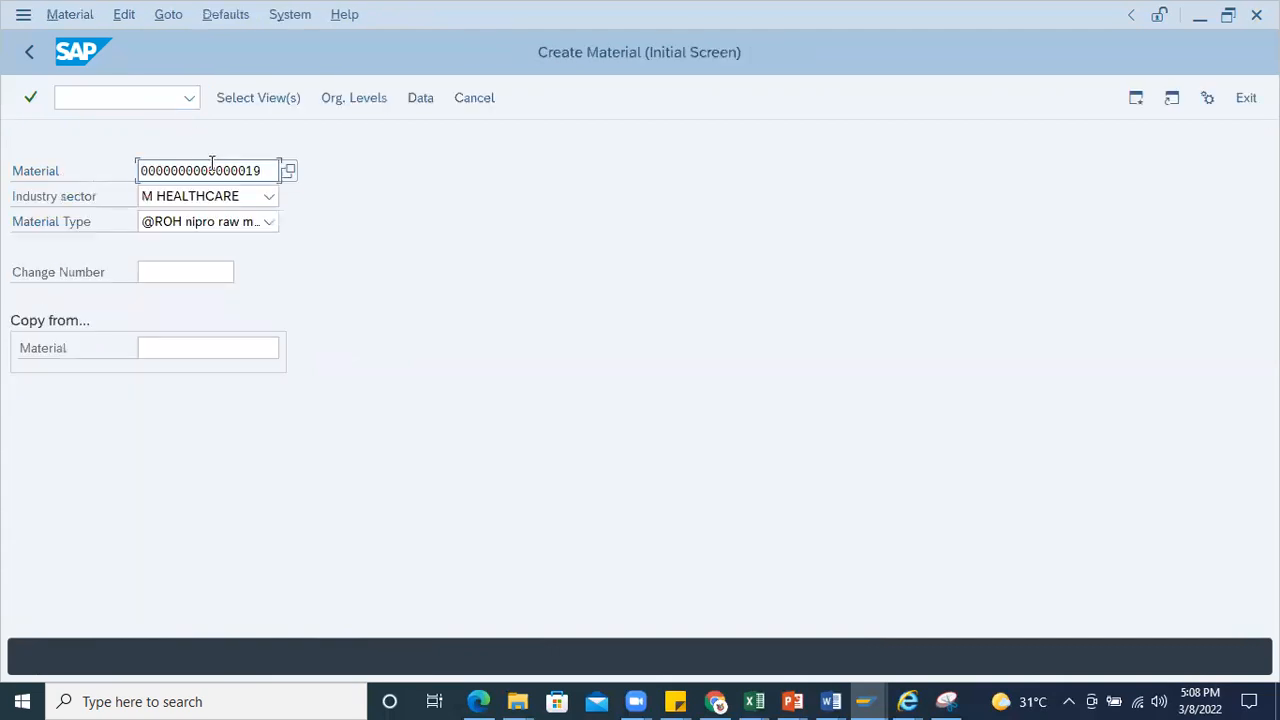
key("Return")
key("Return")
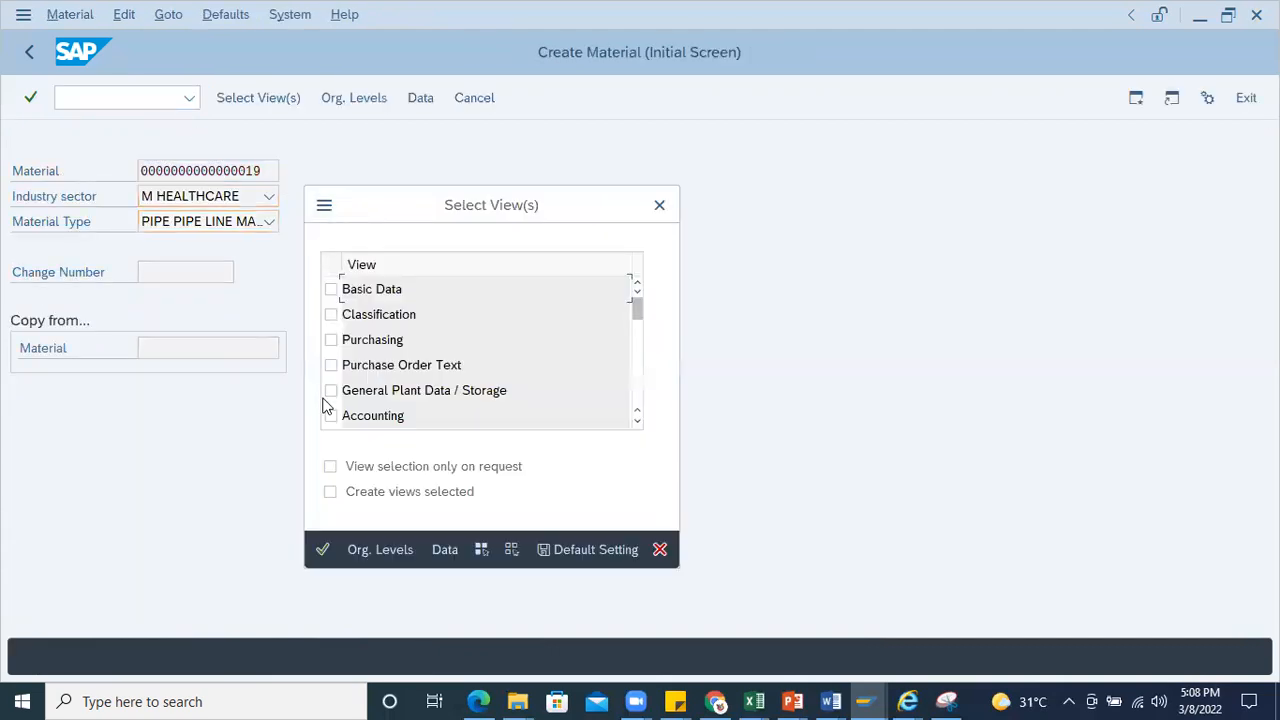
Step: Select the General Plant Data / Storage view and open it for plant 1000
left_click(331, 315)
key("Return")
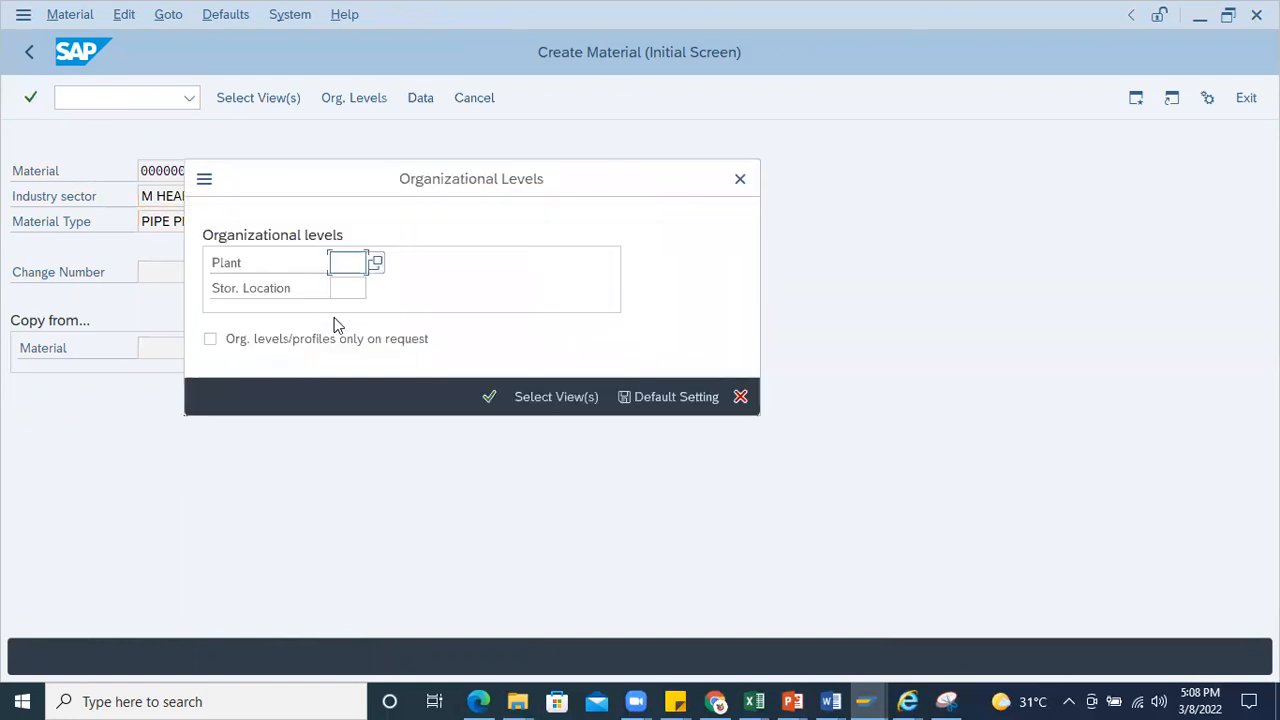
left_click(335, 262)
key("BackSpace")
type("1000")
key("Return")
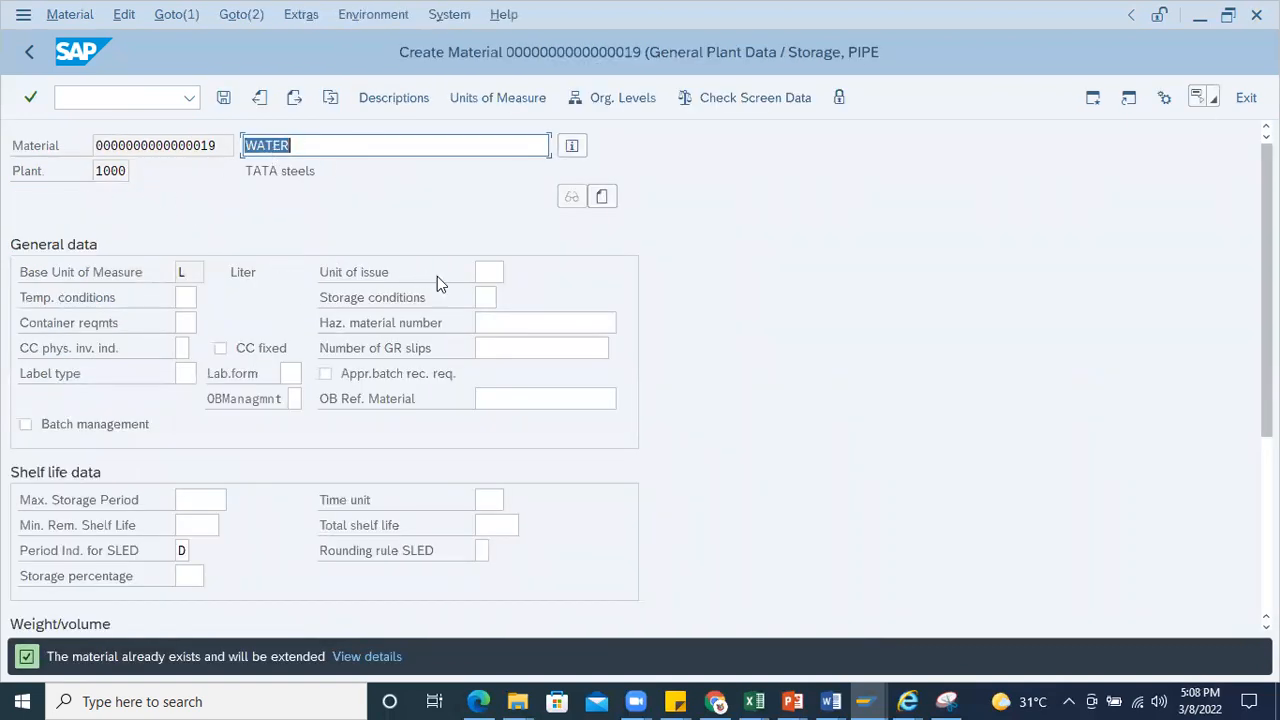
Step: Set the storage location organizational level to 0001 and save the extended material
left_click(603, 98)
left_click(364, 341)
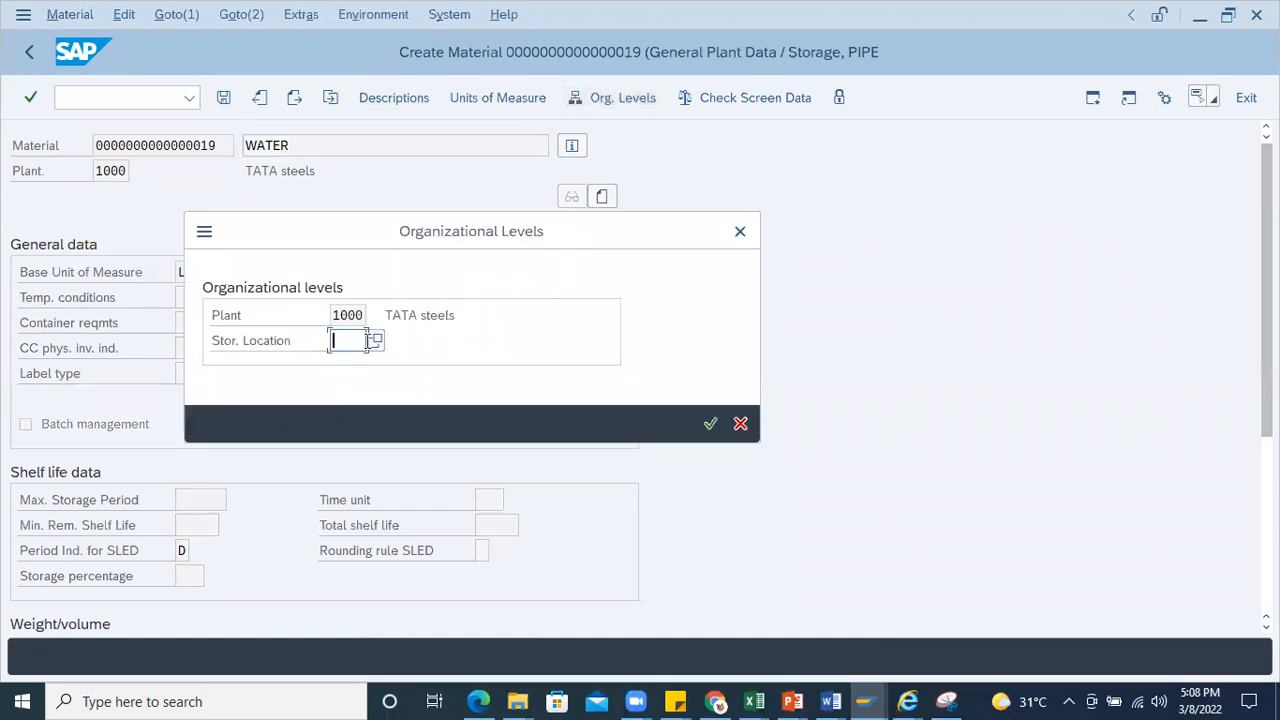
type("0001")
key("Return")
left_click(200, 525)
left_click(225, 99)
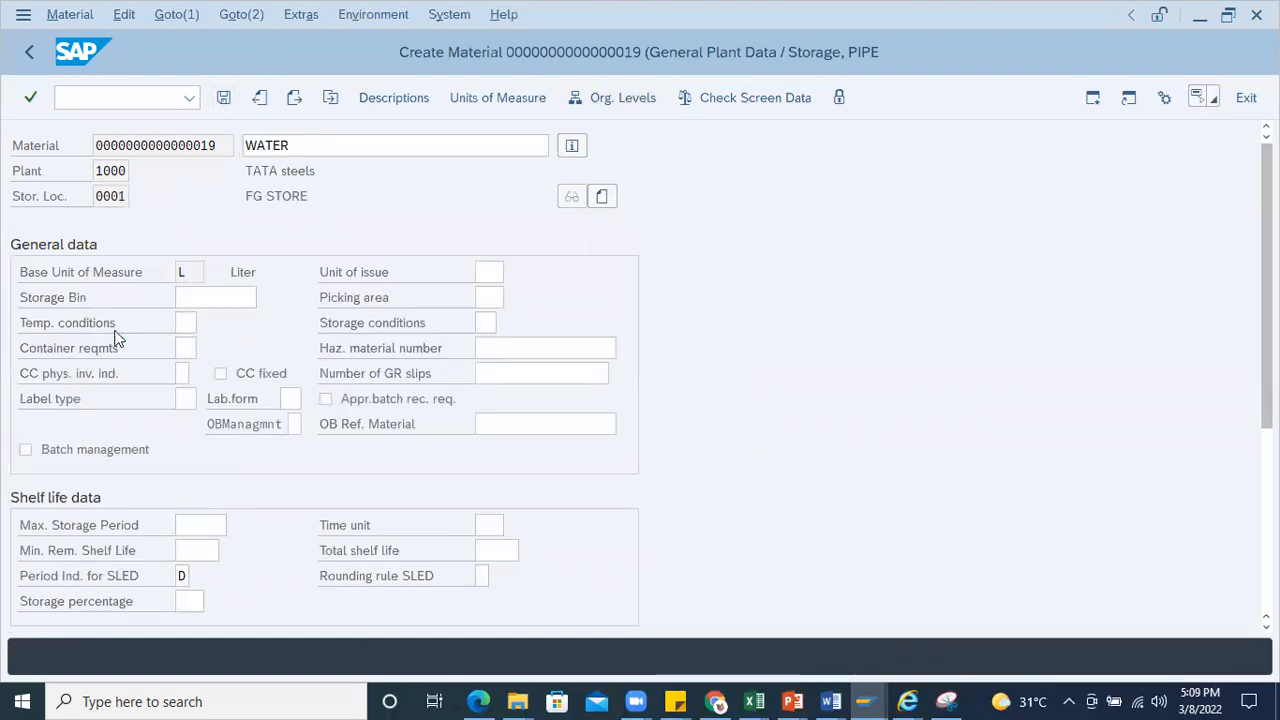
left_click(103, 98)
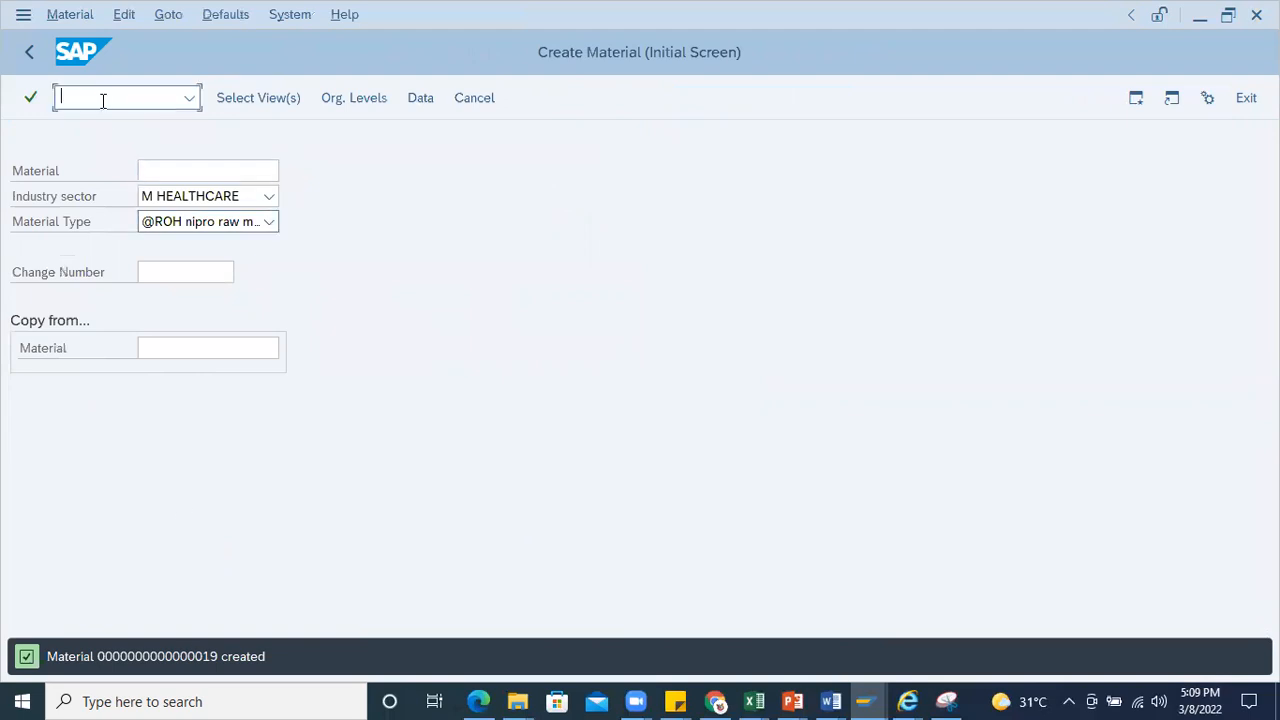
type("/n")
key("Return")
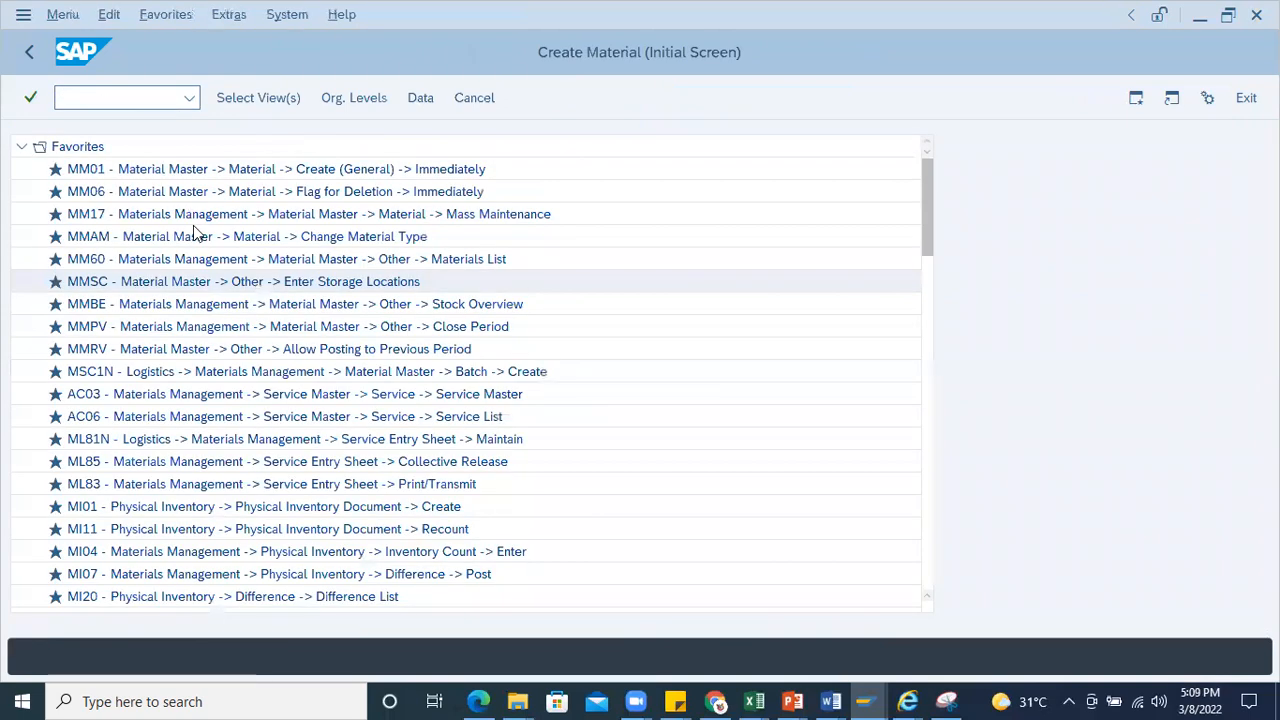
double_click(123, 285)
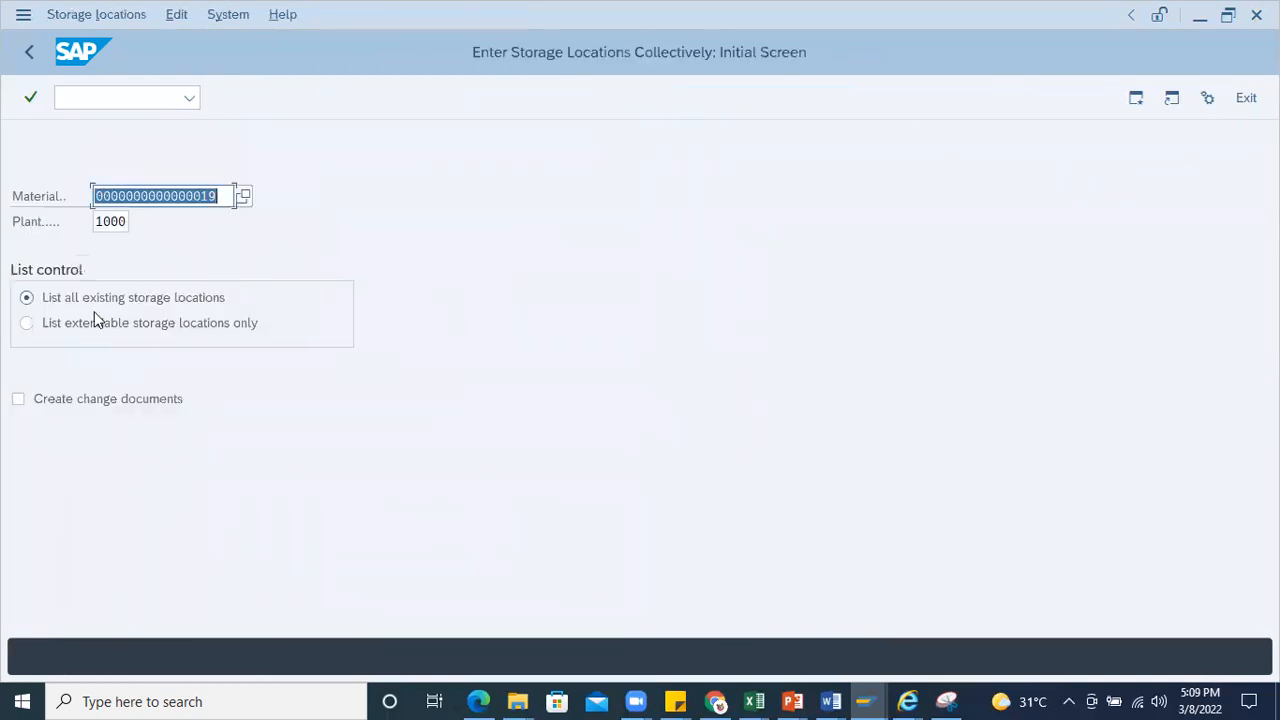
key("Return")
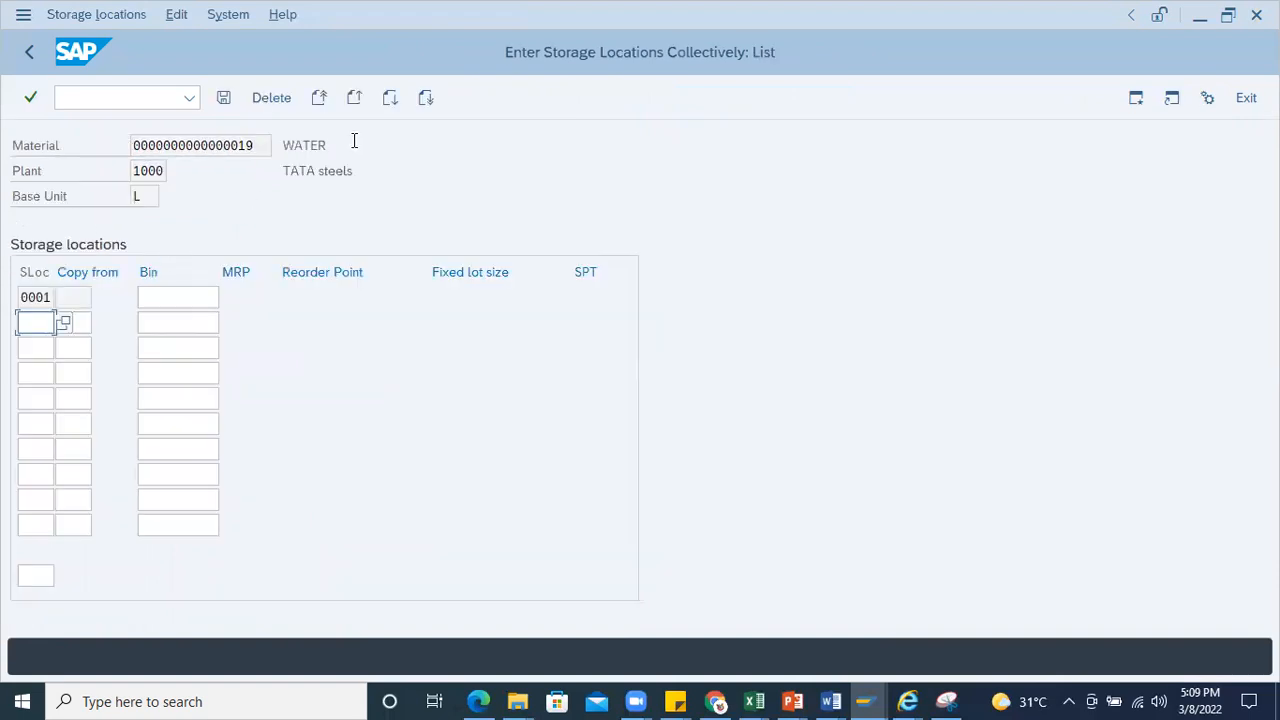
left_click_drag(51, 299, 12, 288)
left_click(163, 291)
left_click(57, 303)
double_click(250, 145)
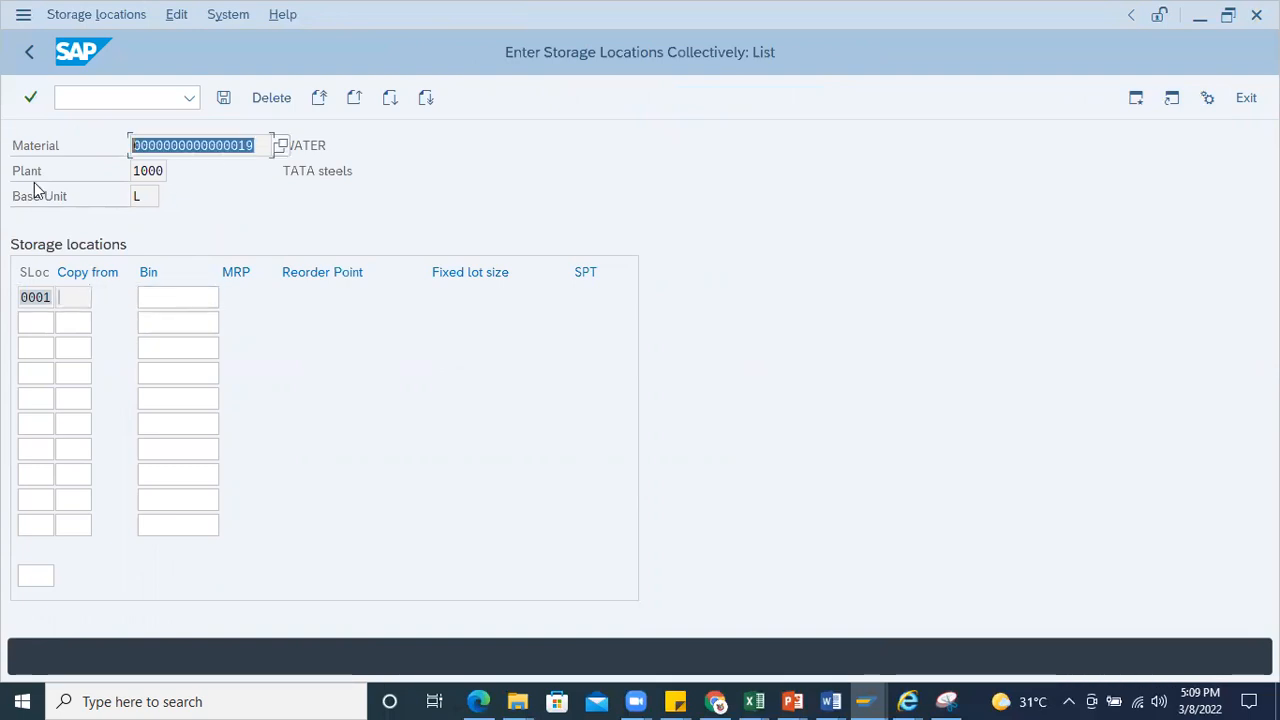
Step: Add storage location 0088 from the plant's storage location value help to the first empty row
left_click(27, 322)
key("F4")
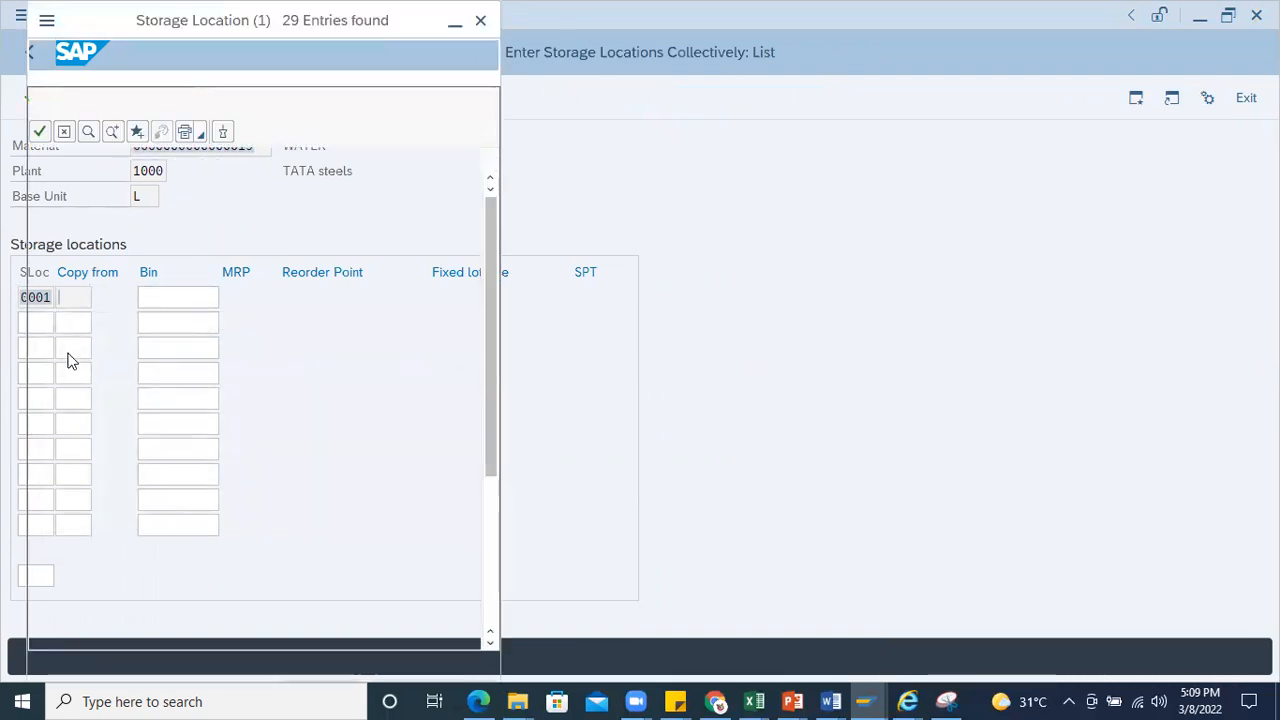
left_click_drag(118, 28, 714, 28)
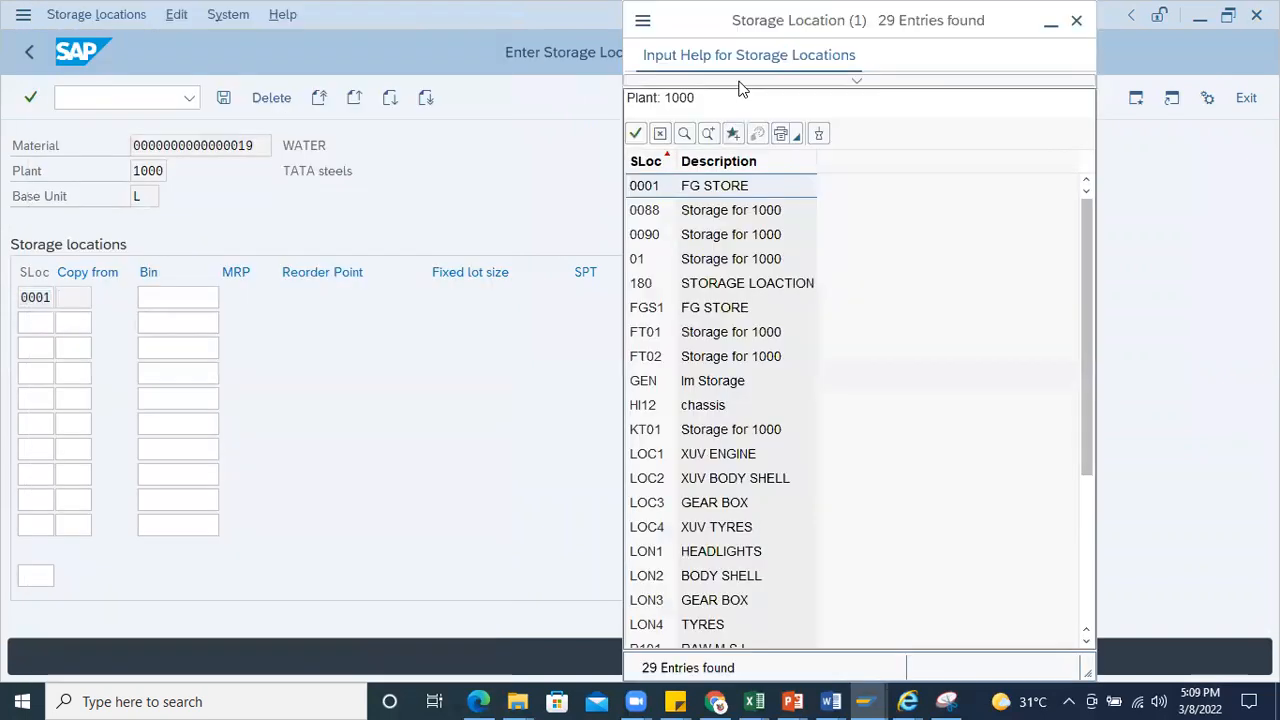
left_click(650, 212)
double_click(650, 212)
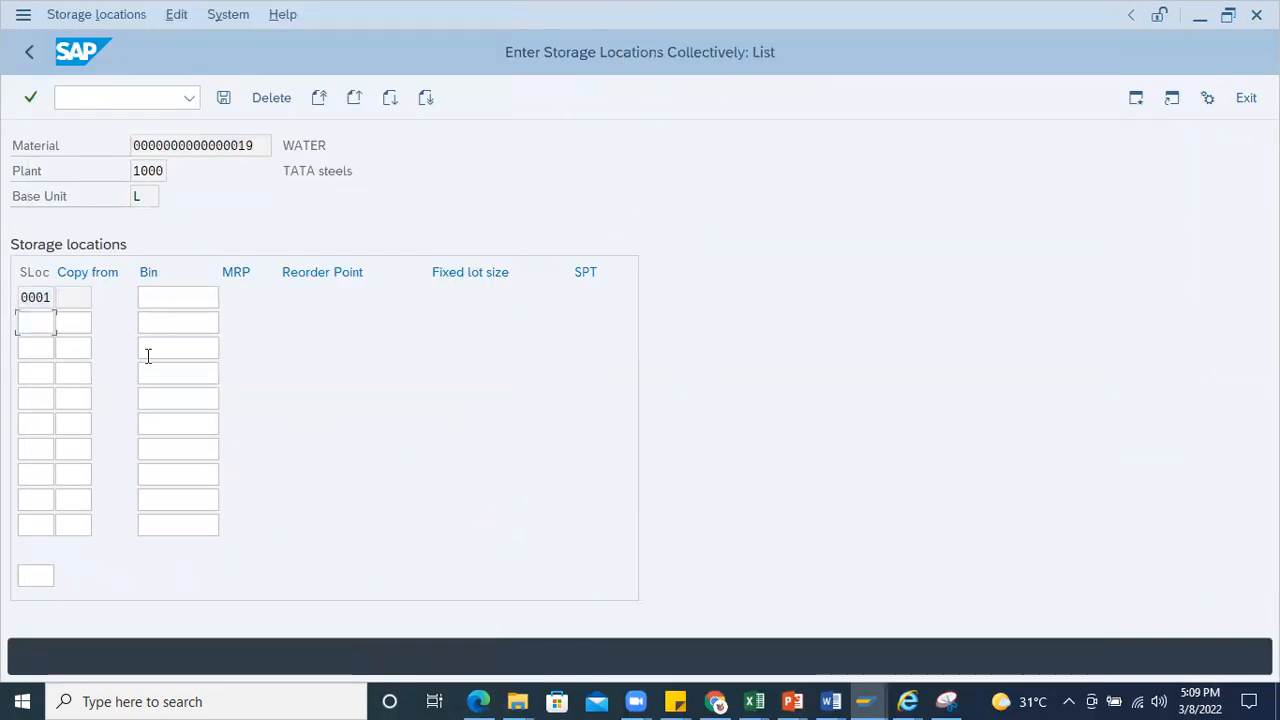
Step: Add storage location RMS1 (RM STORE) from the value help below 0088 and confirm the entries
left_click(48, 347)
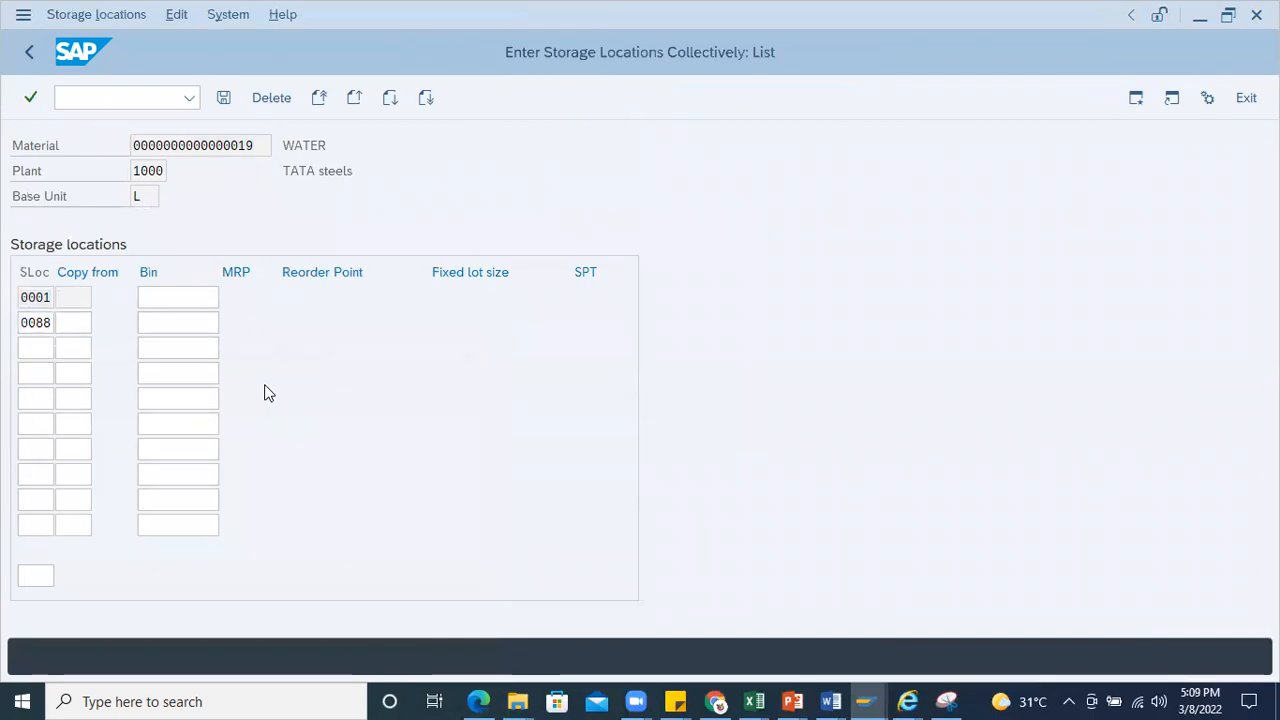
key("F4")
scroll(58, 447, "down", 4)
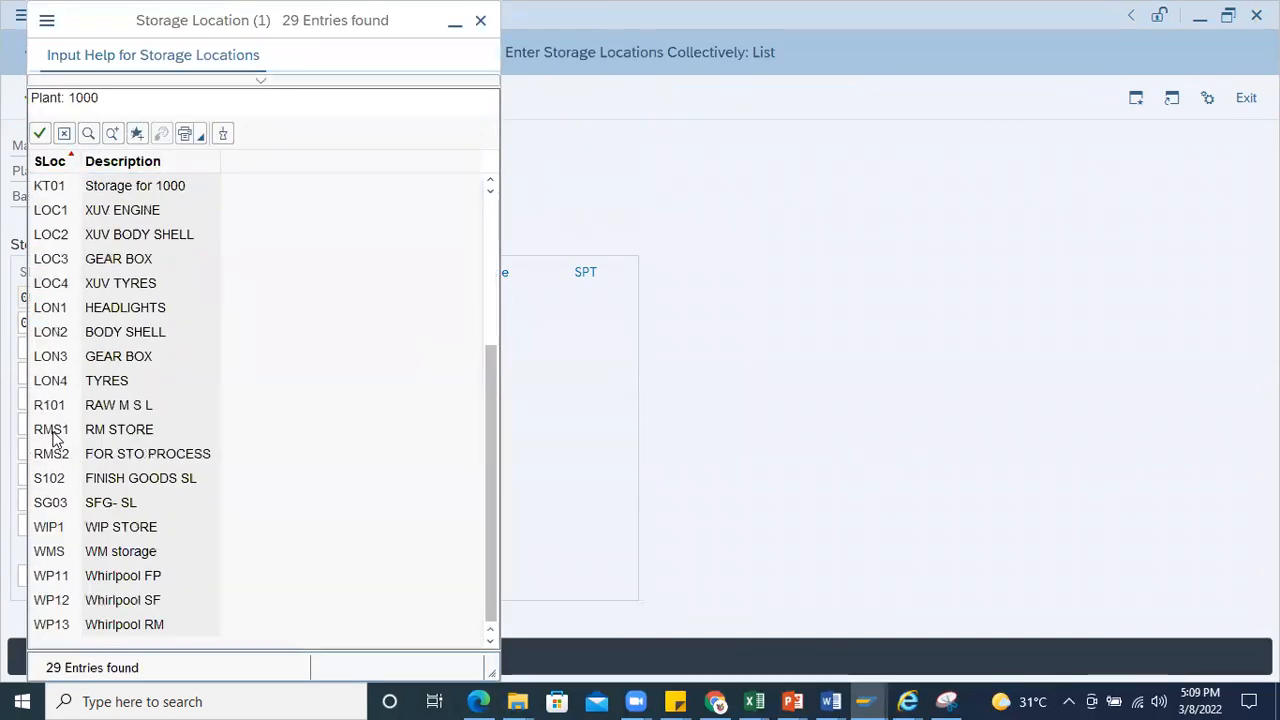
double_click(50, 432)
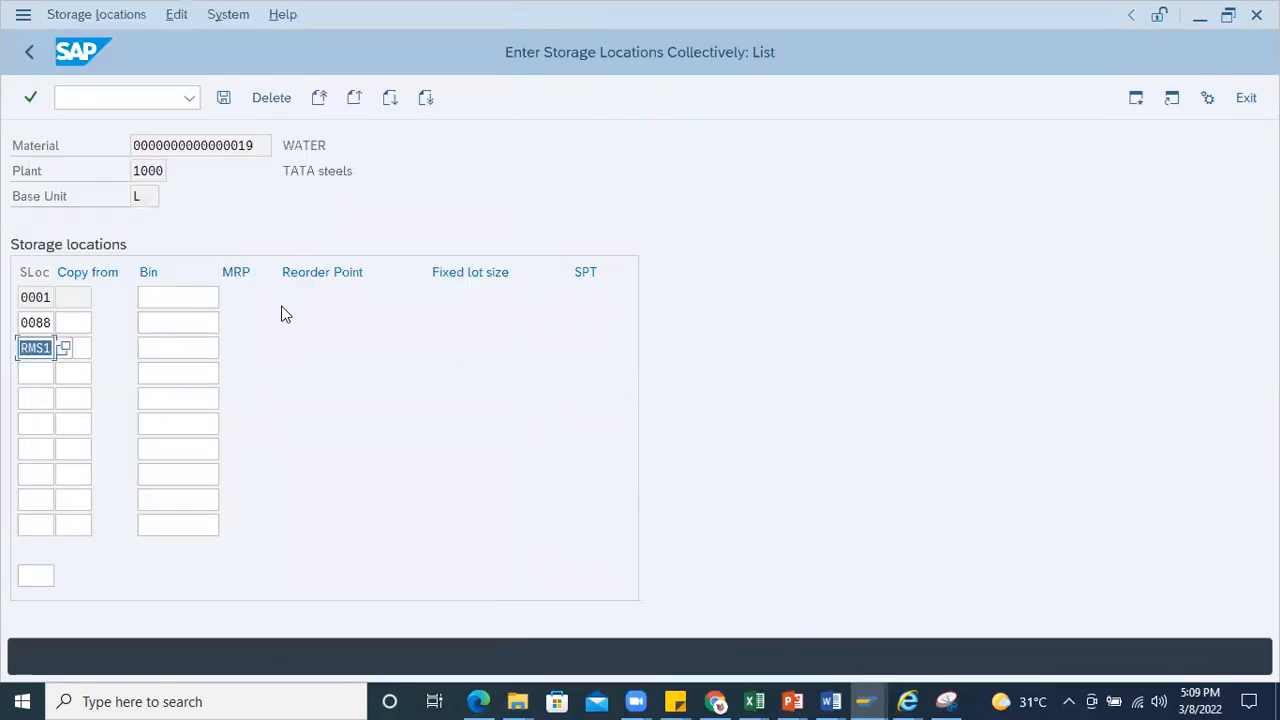
key("Return")
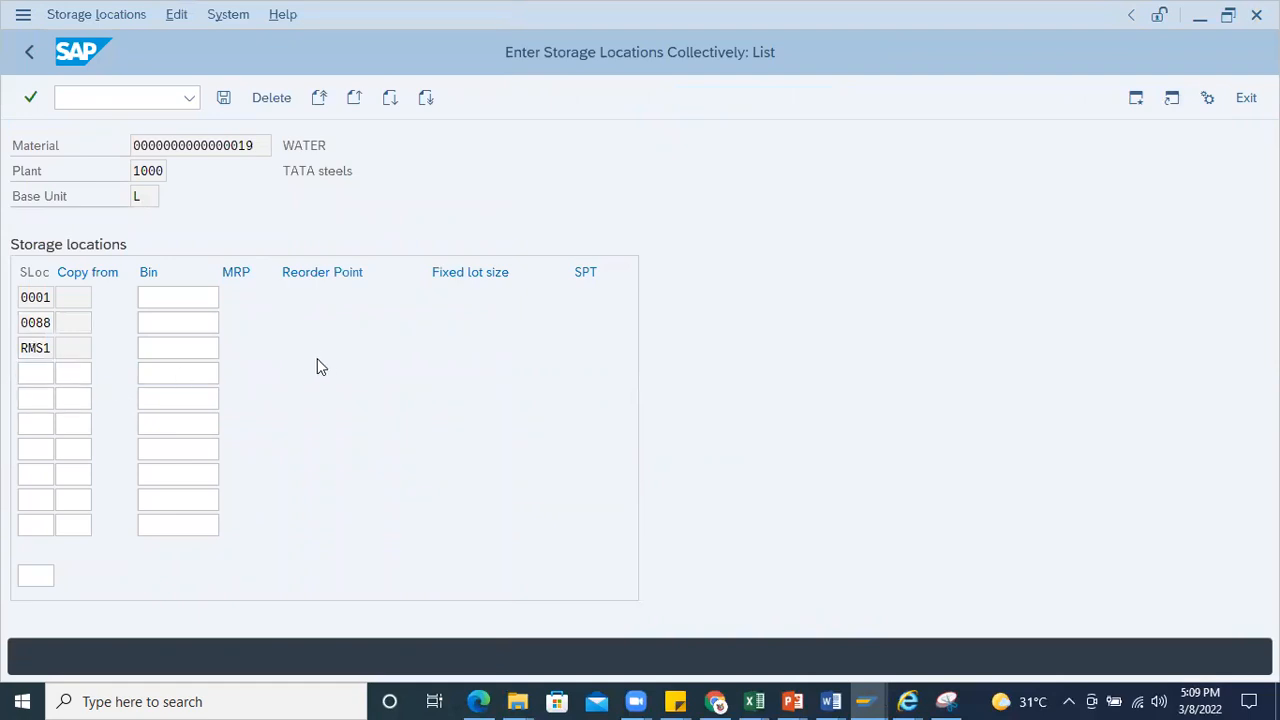
Step: Add storage location WIP1 (WIP STORE) from the value help in the row below RMS1
key("F4")
scroll(62, 573, "down", 3)
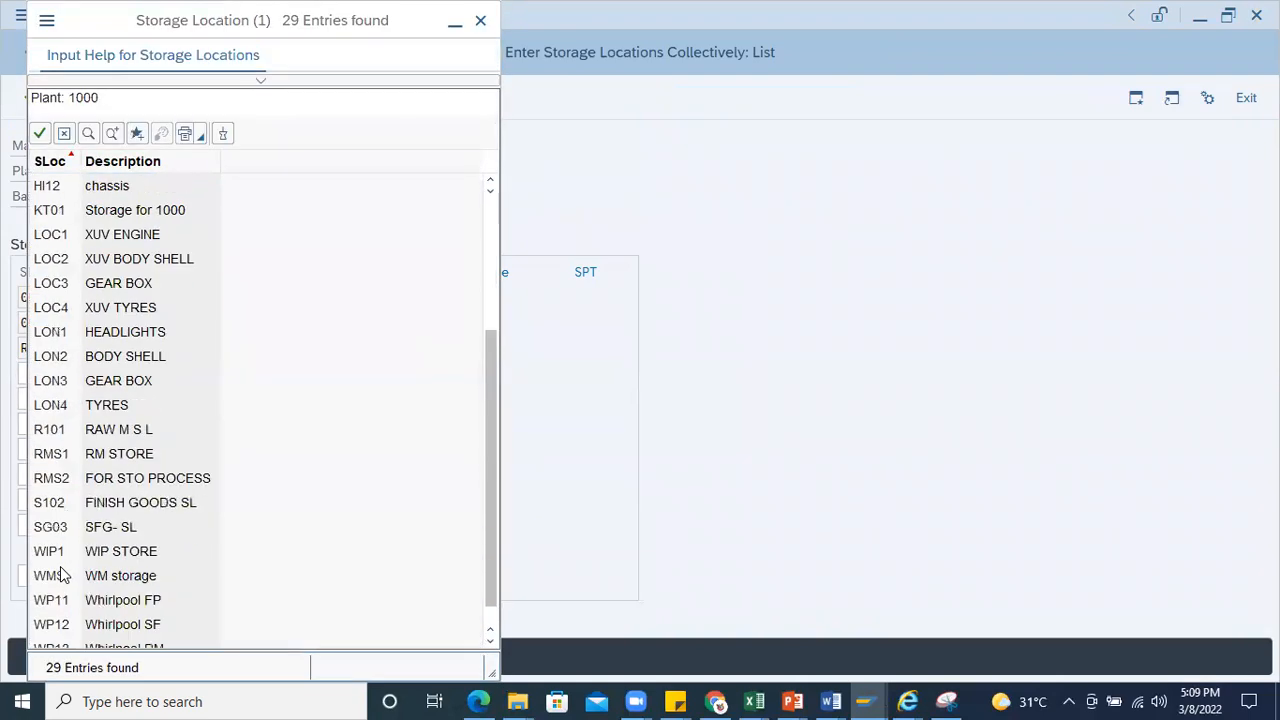
scroll(62, 573, "down", 1)
double_click(48, 527)
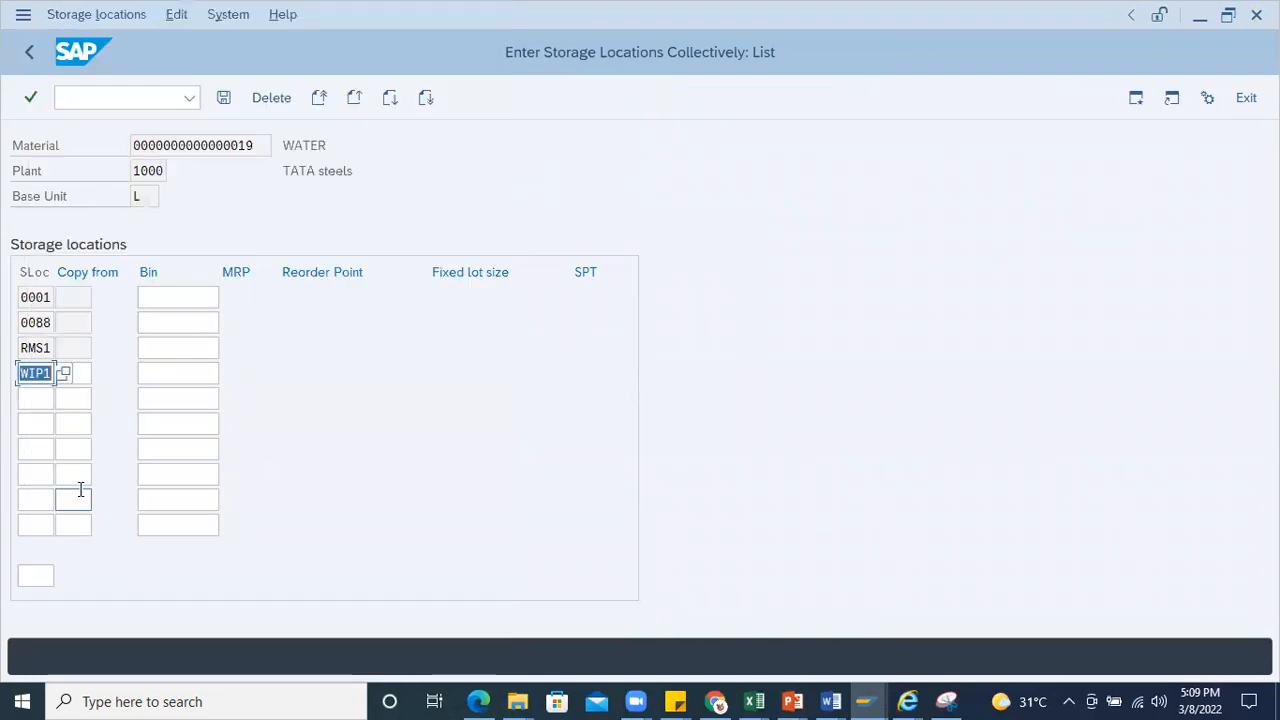
Step: Confirm the storage location entries, save the extension, and clear the Material field on the initial screen
key("Return")
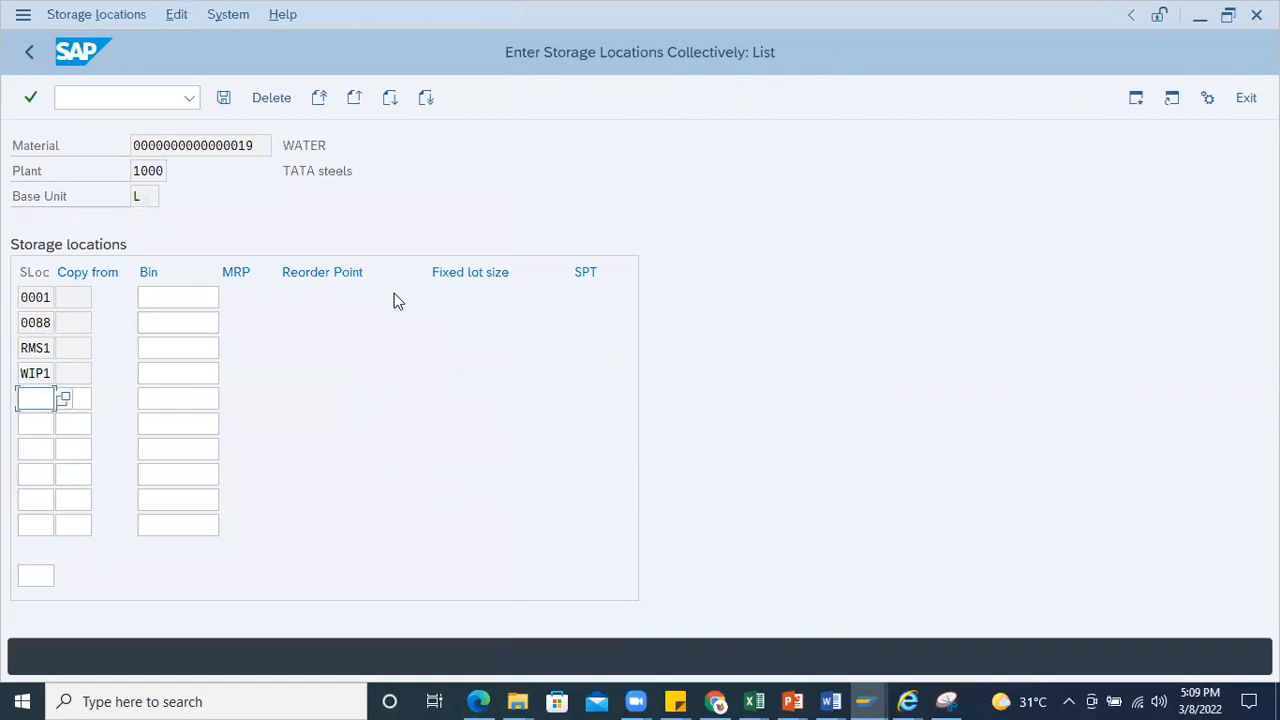
left_click(224, 97)
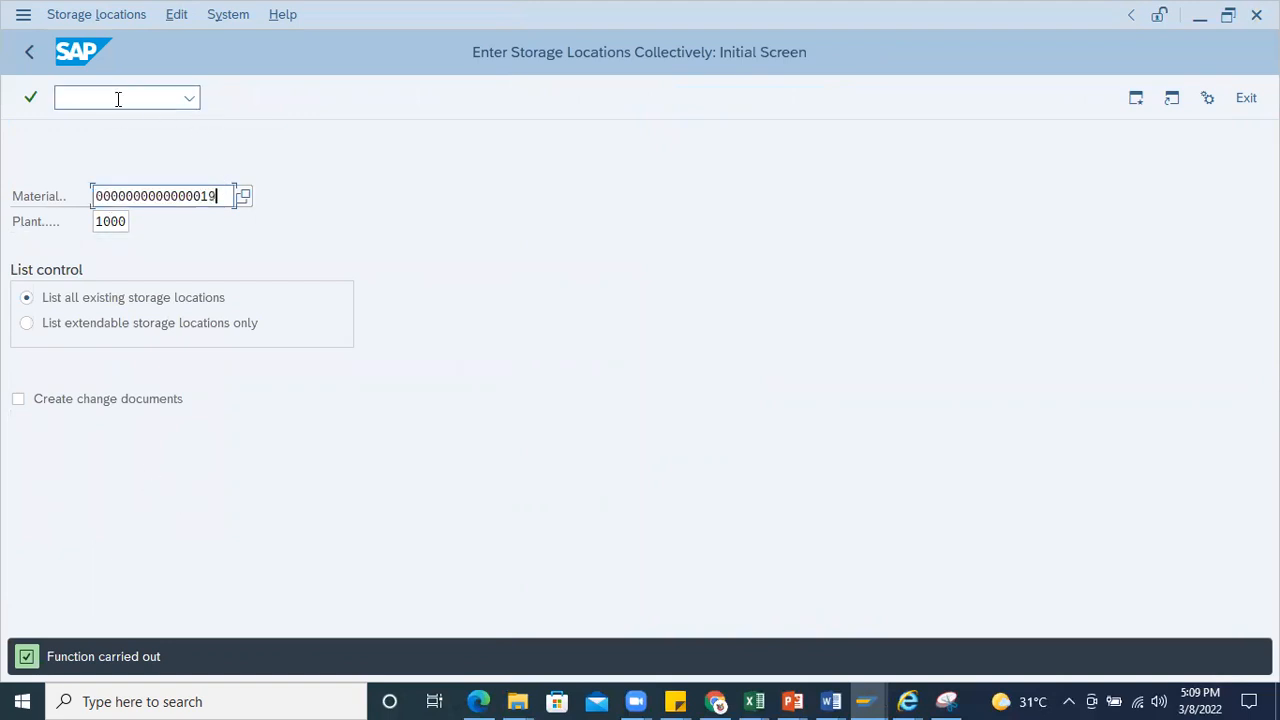
left_click(152, 137)
key("ctrl+a")
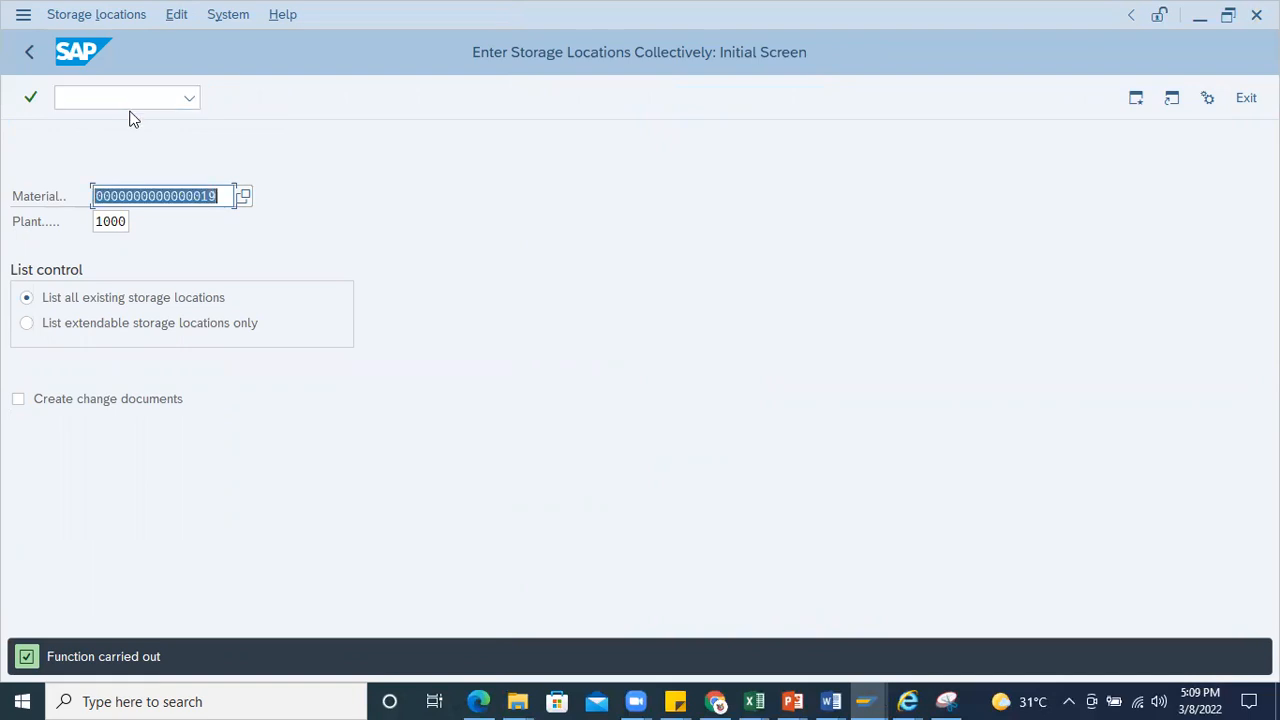
key("BackSpace")
left_click(109, 101)
type("/nmm")
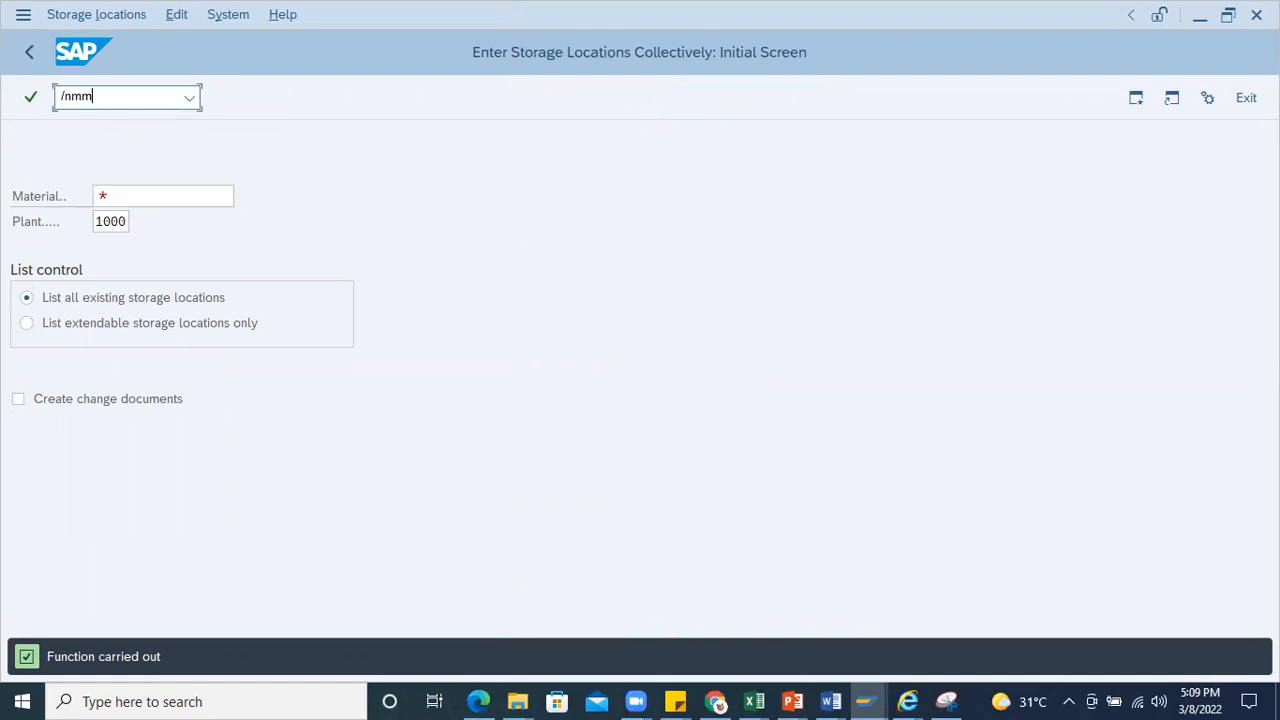
type("03")
key("Return")
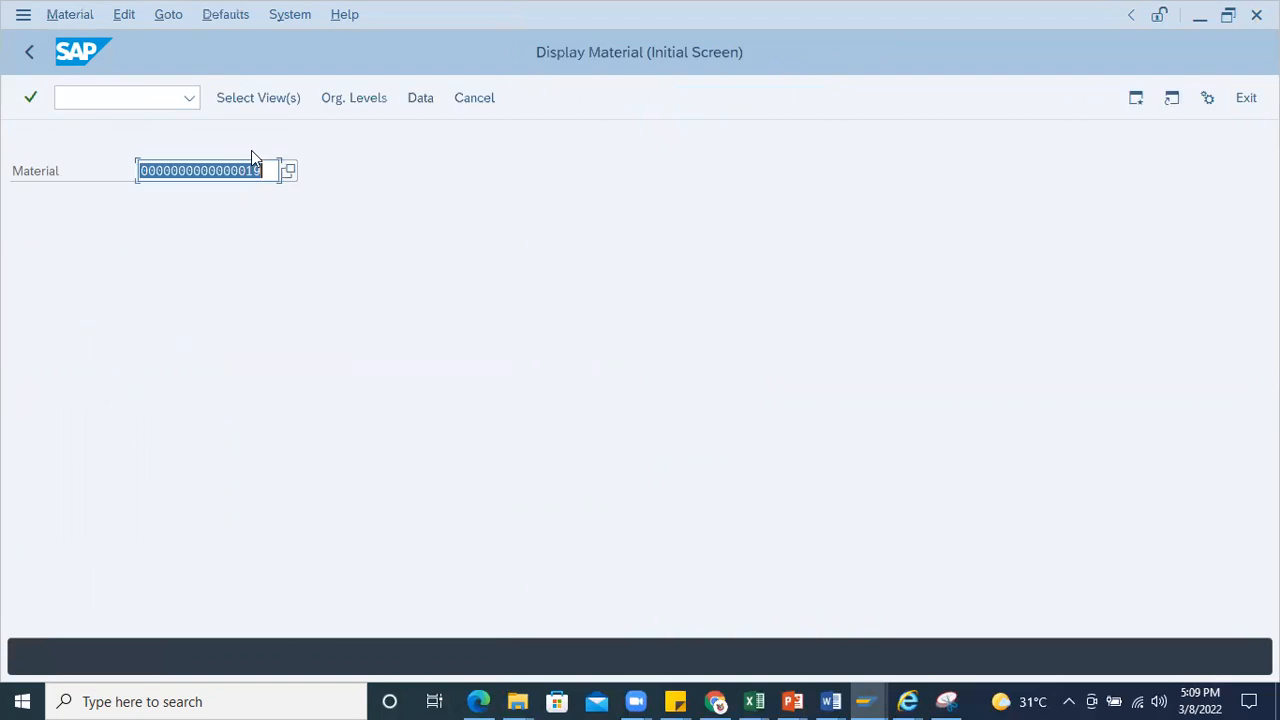
key("Return")
left_click(331, 415)
key("Return")
Step: Set the plant to 1000, examine the material's storage locations in the value help with the location column widened, and close both dialogs
left_click(346, 262)
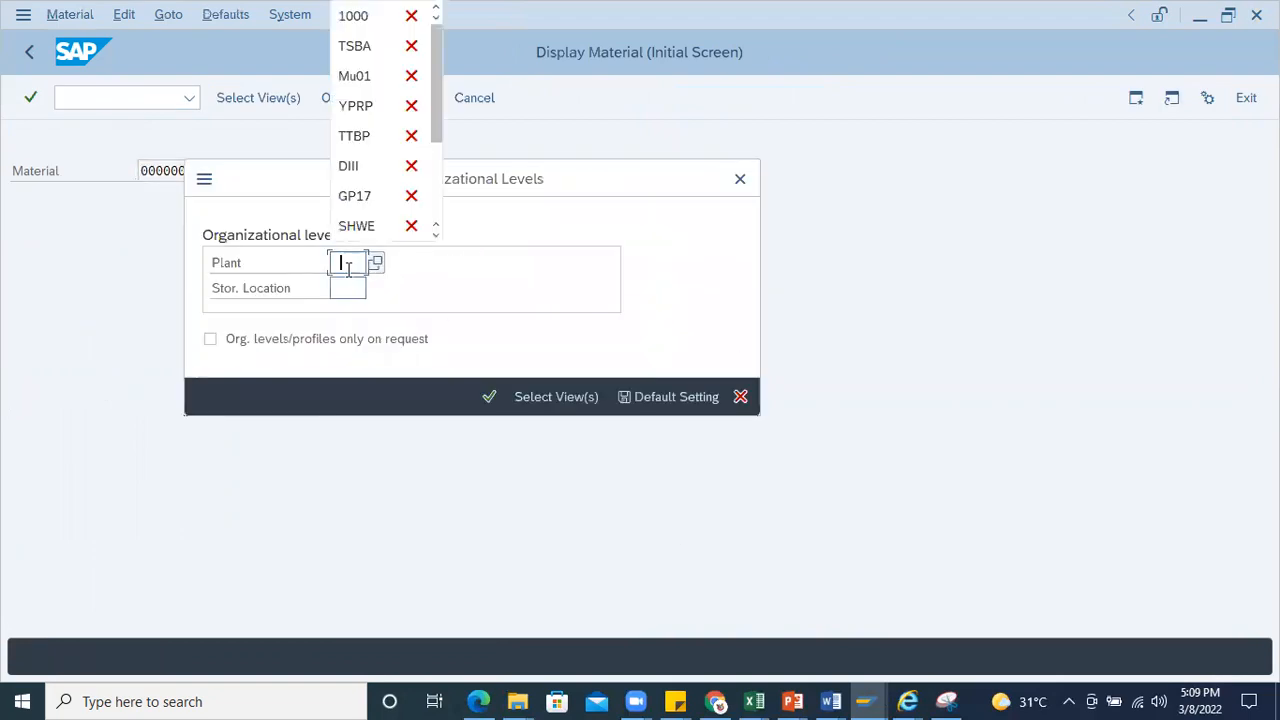
left_click(350, 14)
left_click(345, 287)
left_click(376, 291)
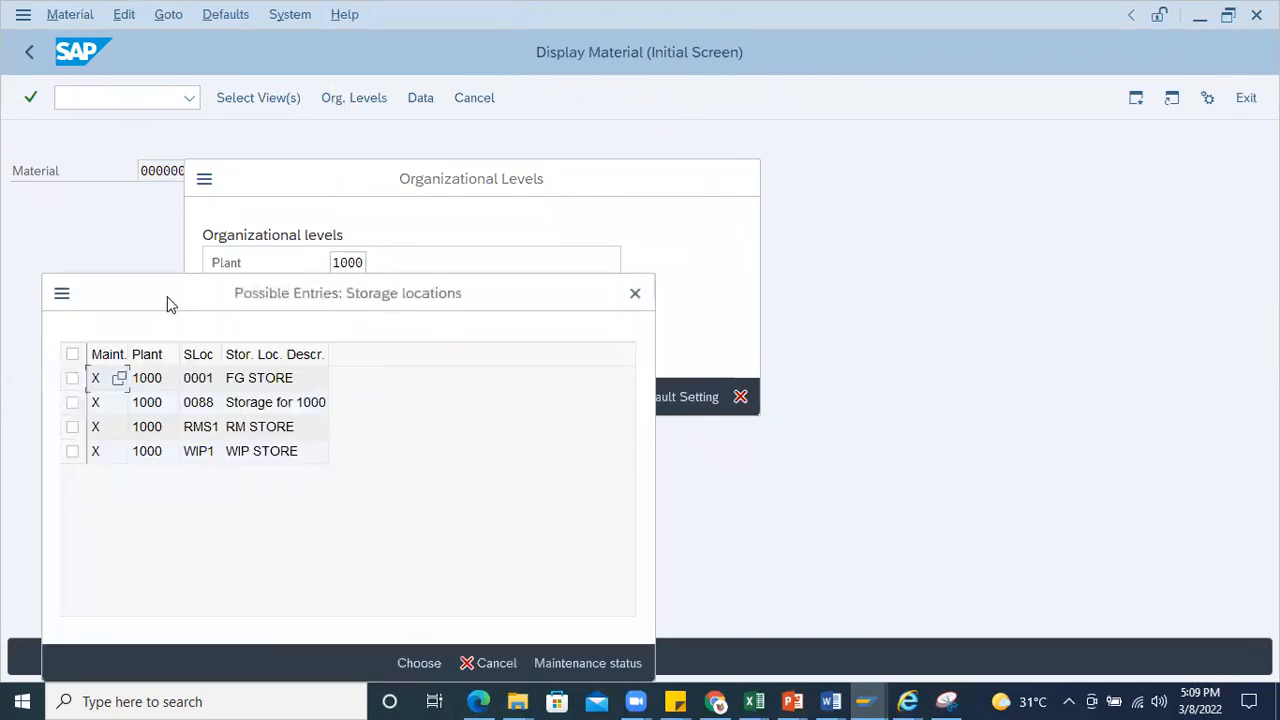
left_click_drag(168, 305, 716, 183)
left_click(748, 232)
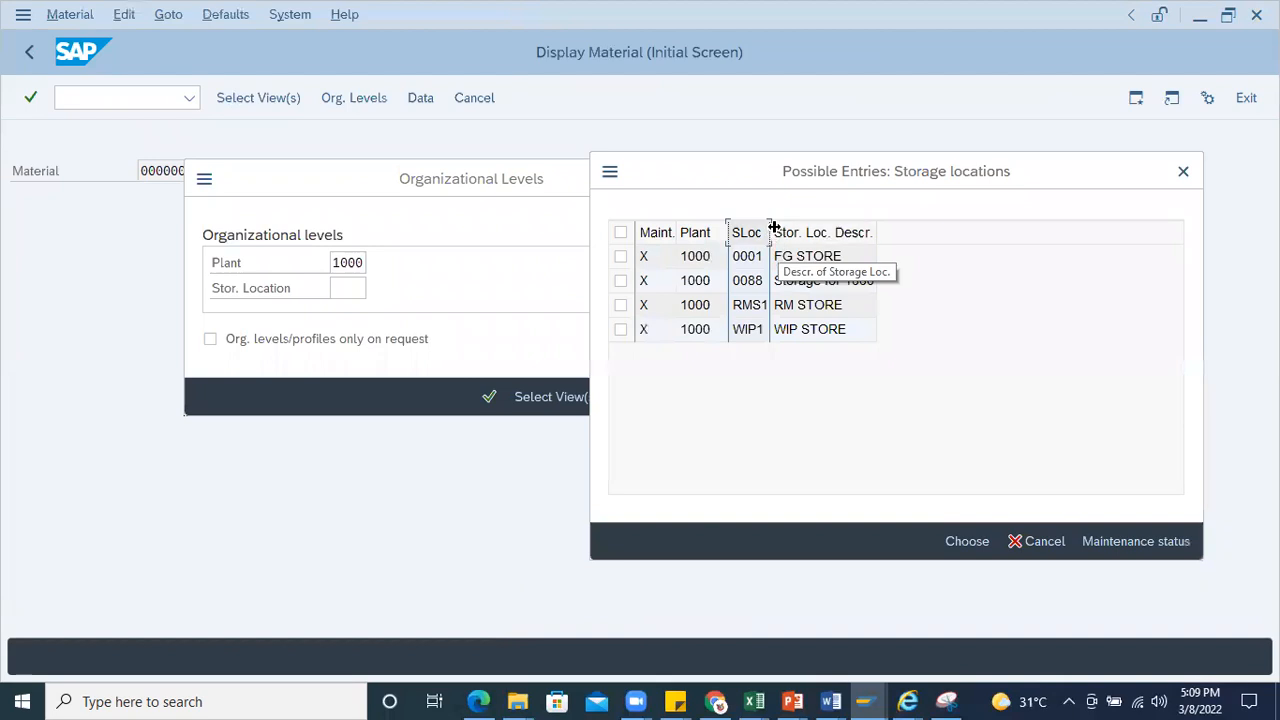
double_click(773, 227)
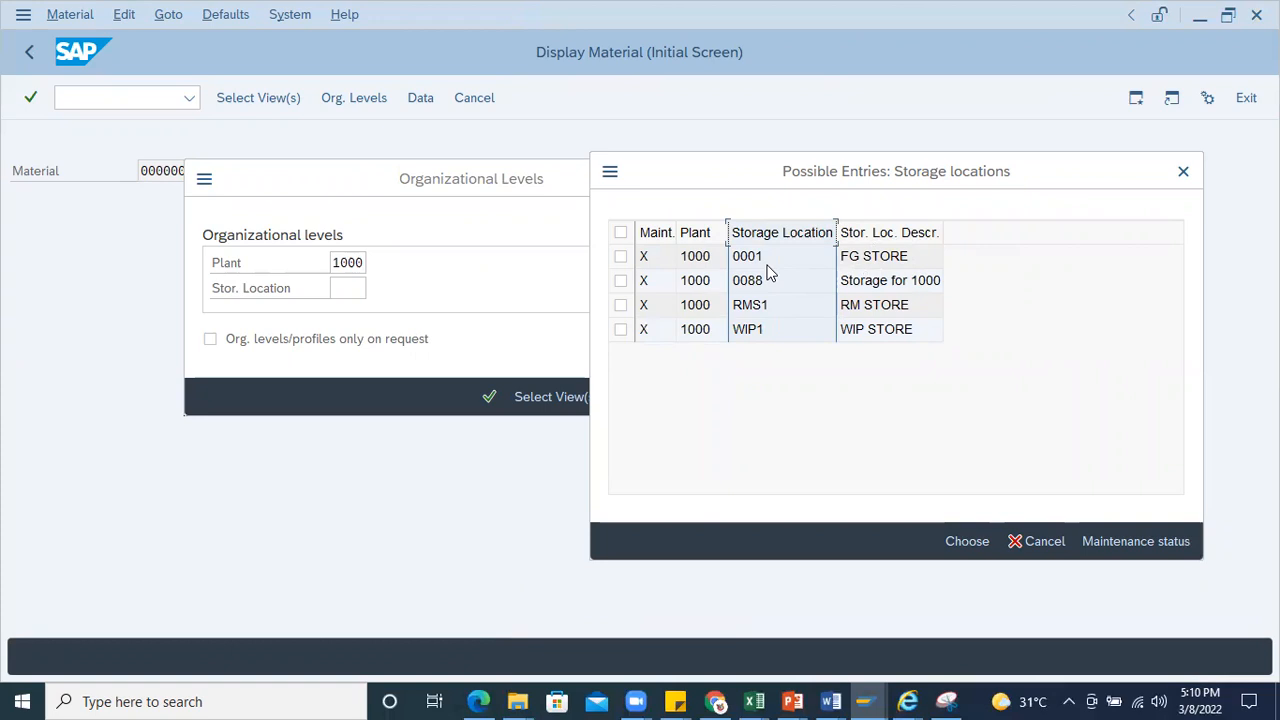
left_click(1183, 171)
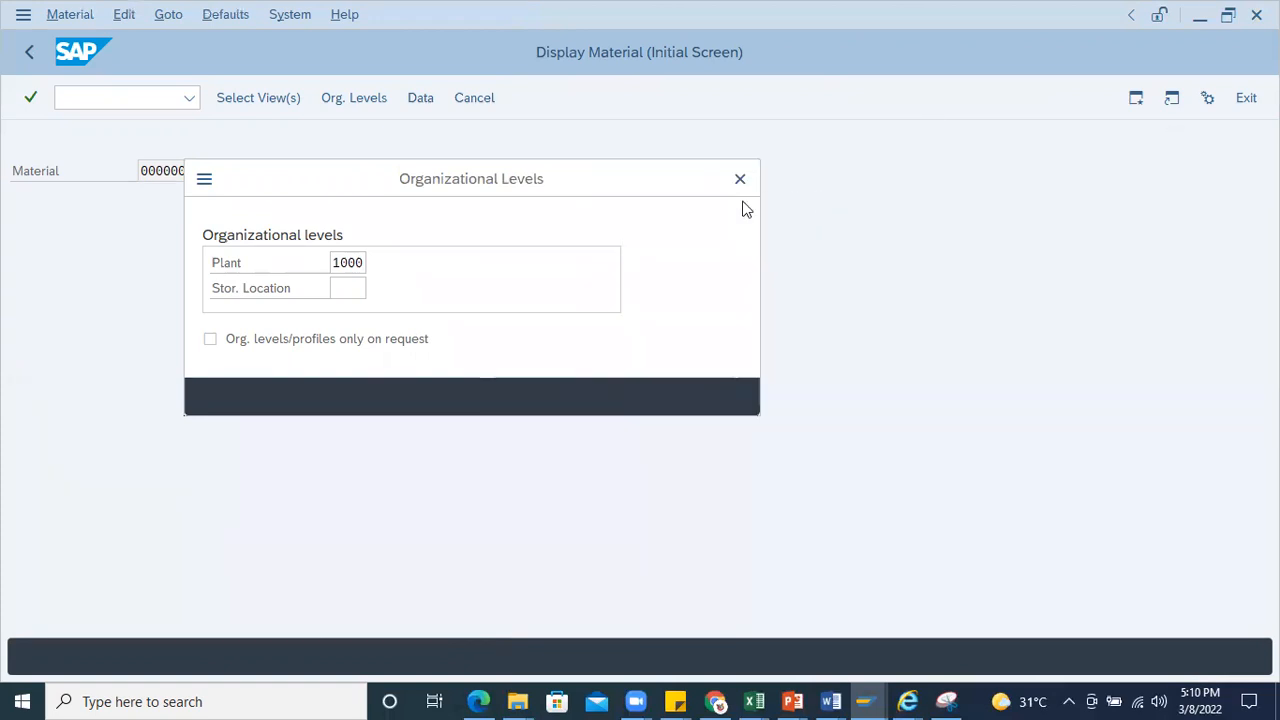
left_click(739, 178)
Step: Call MMSC for the material with only extendable storage locations listed, and view the plant's storage location value help
left_click(78, 96)
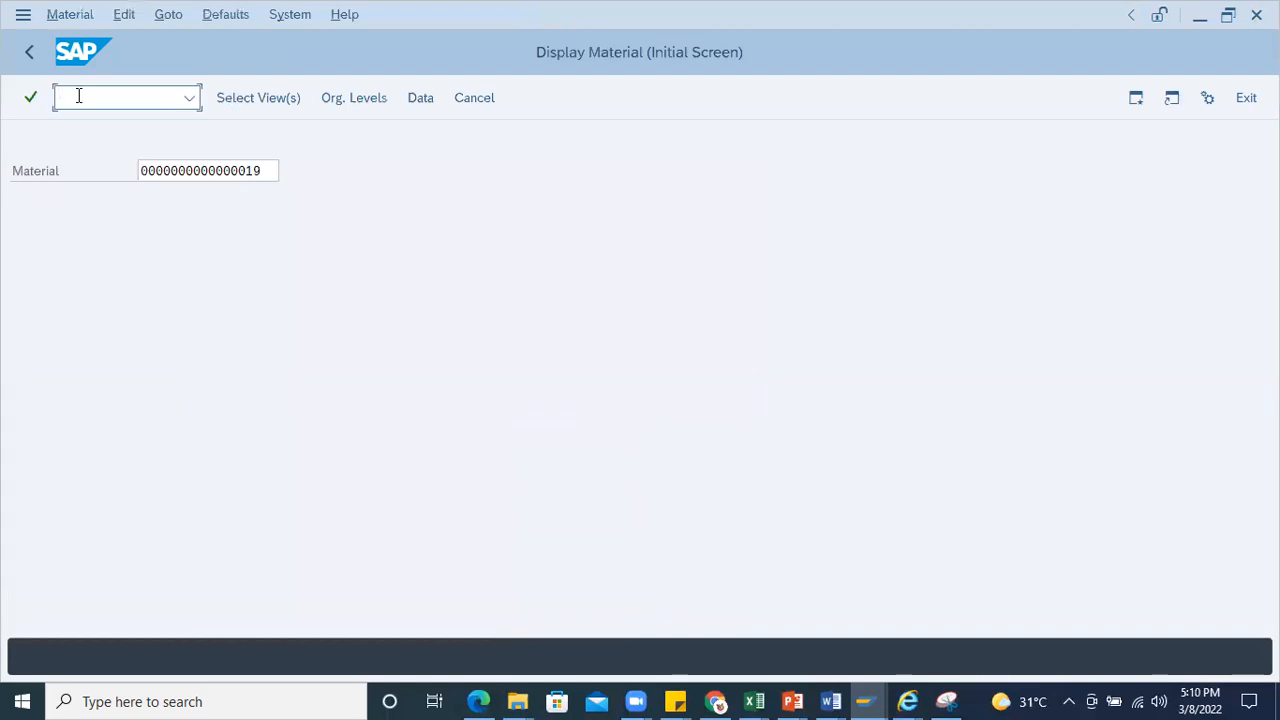
type("/nmmsc")
key("Return")
left_click(27, 323)
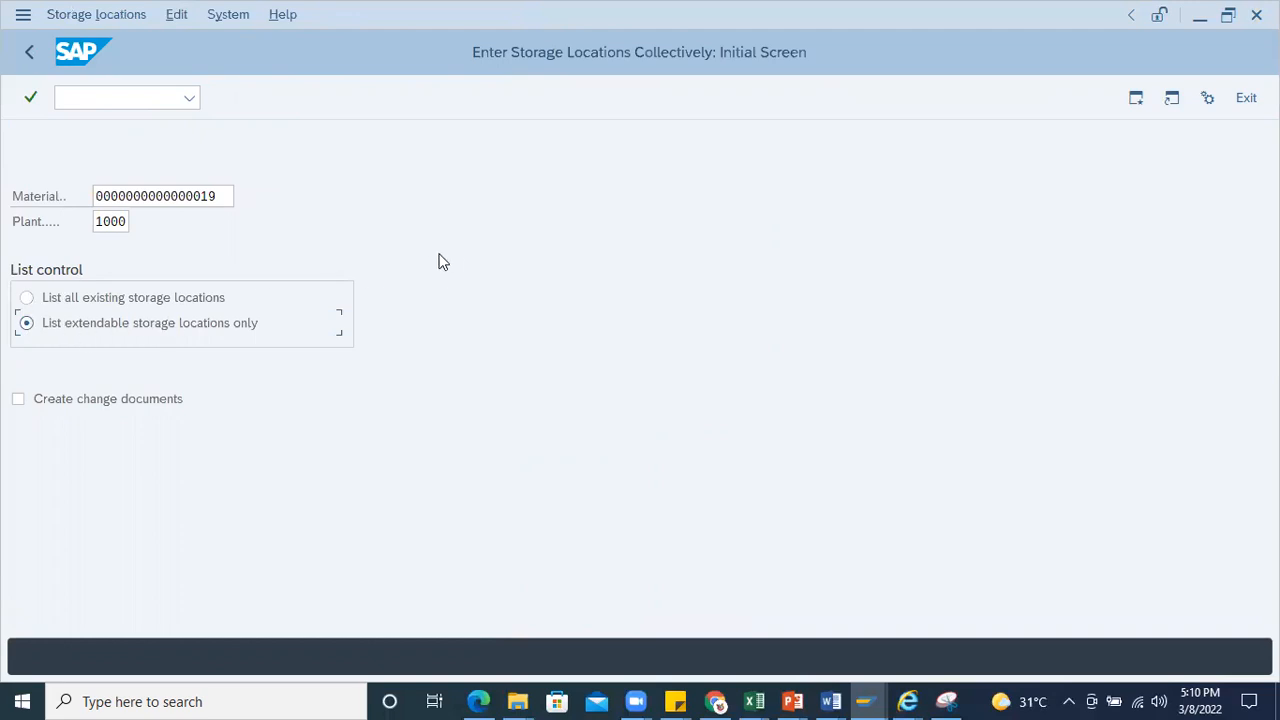
key("Return")
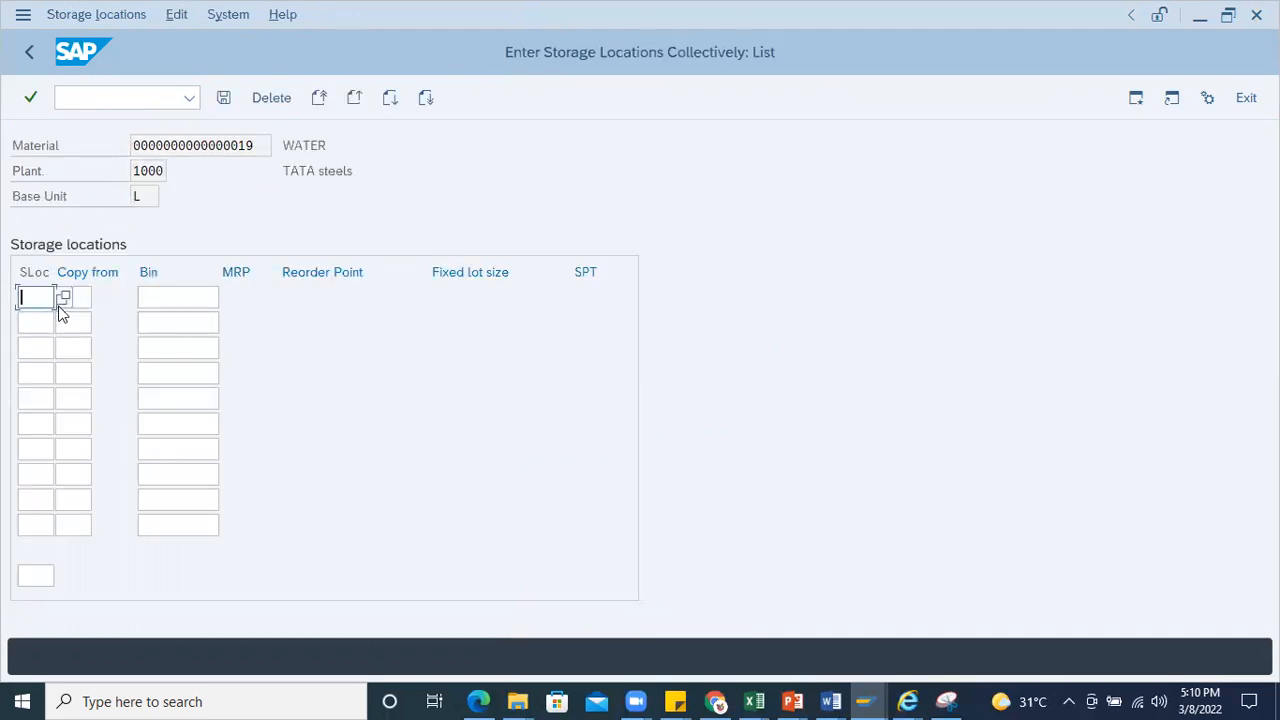
key("F4")
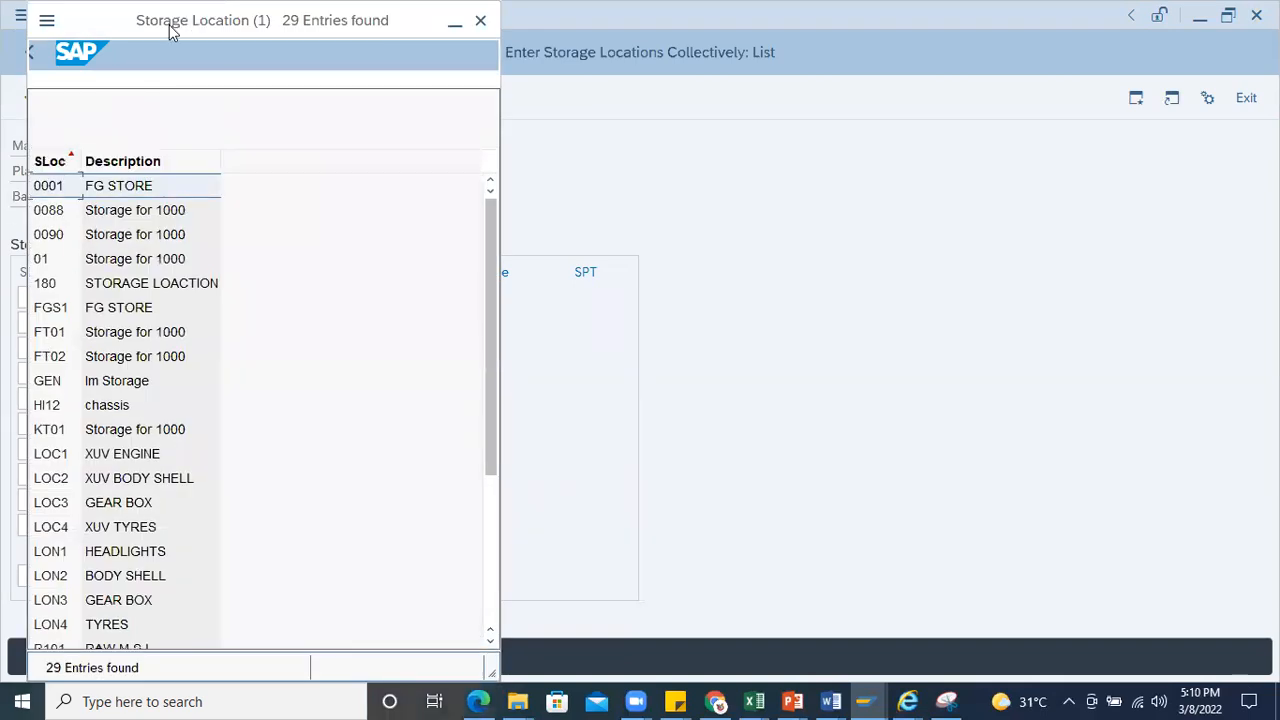
left_click(483, 20)
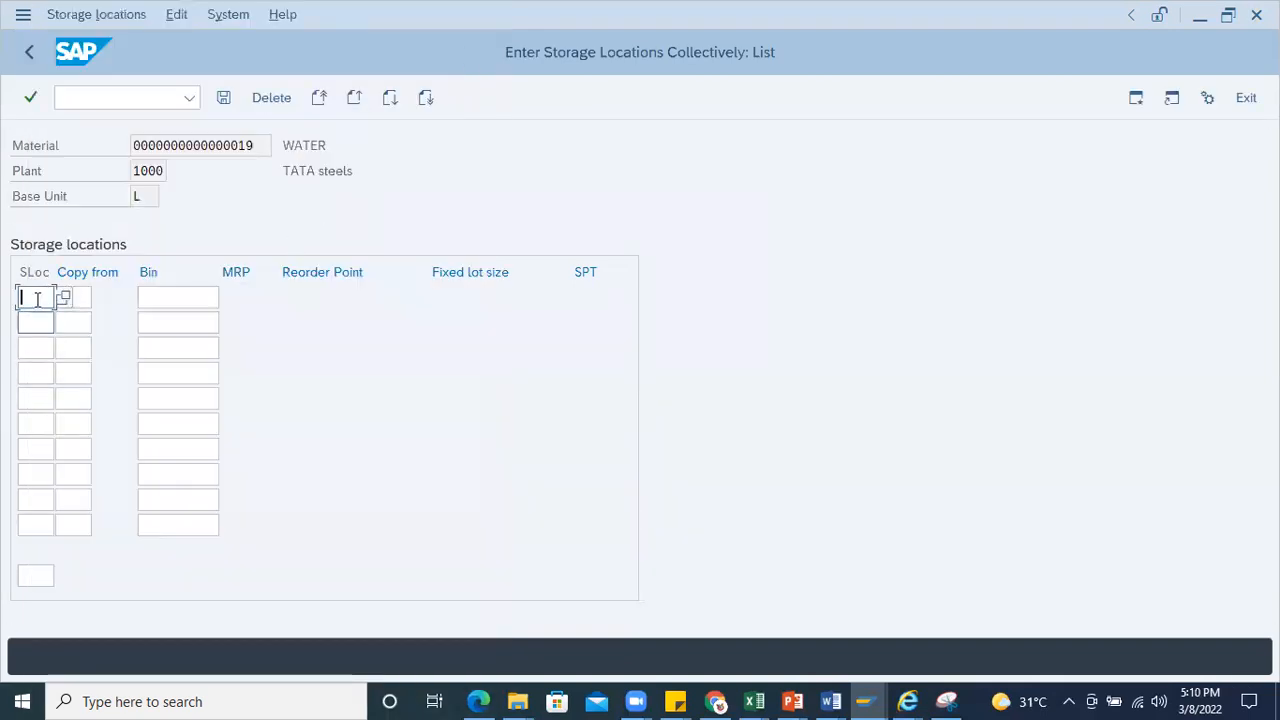
Step: Go back, list all existing storage locations of the material, and return to the start screen
left_click(29, 52)
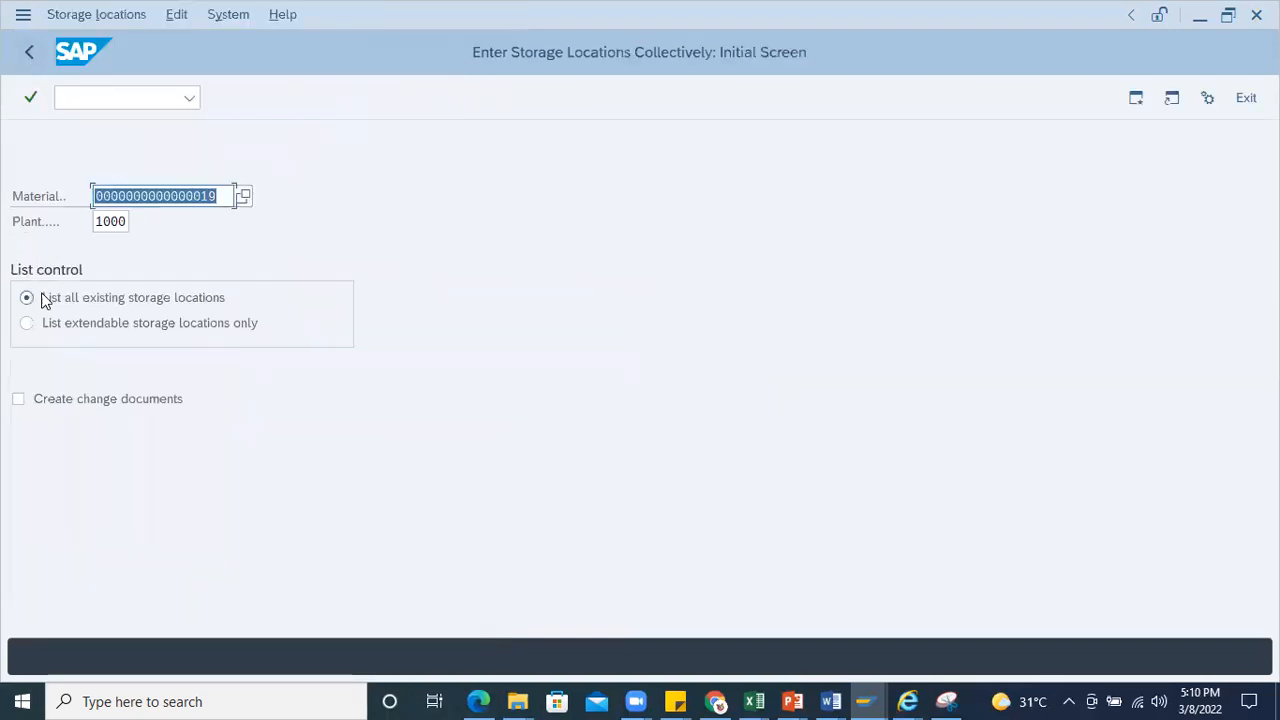
key("Return")
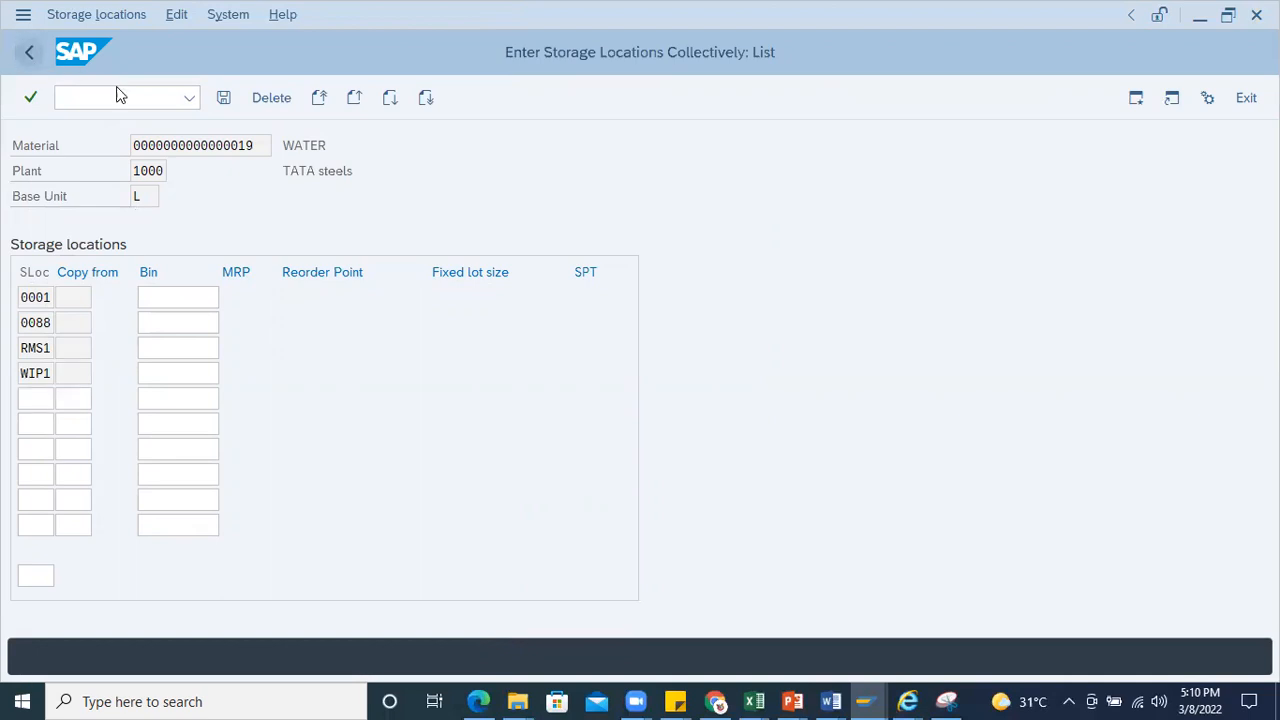
left_click(29, 52)
left_click(30, 55)
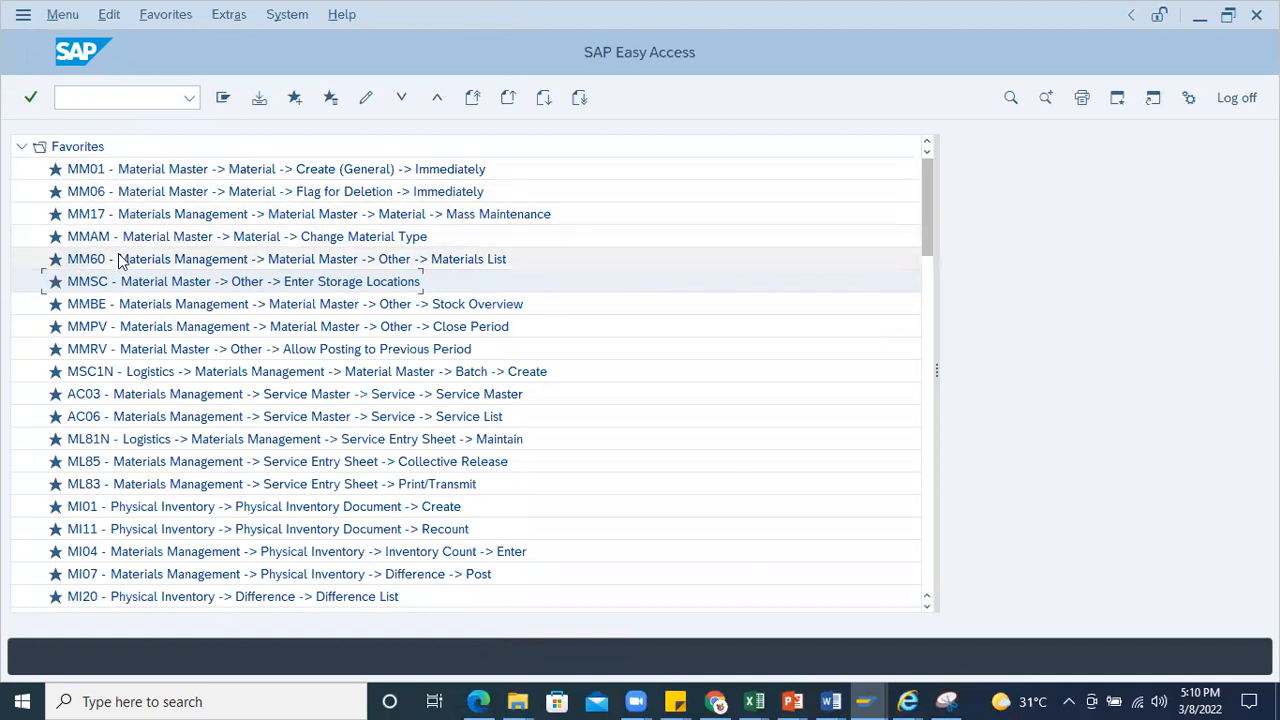
double_click(104, 310)
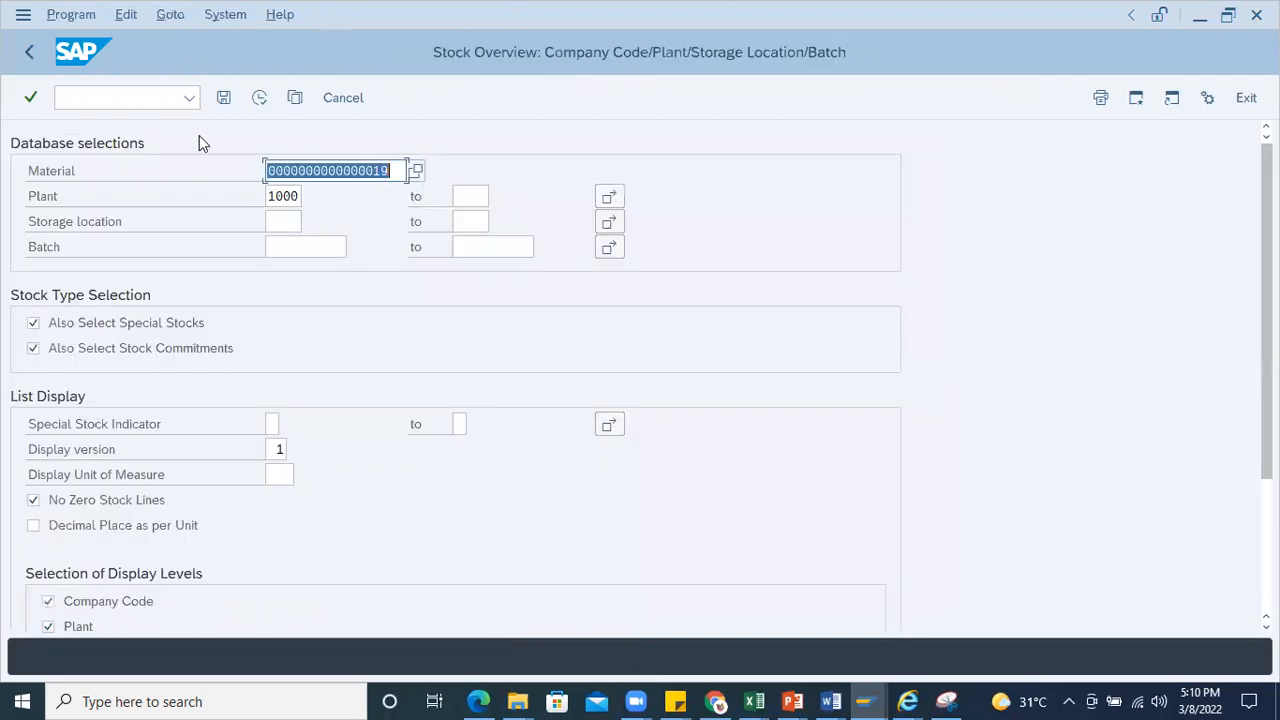
left_click(256, 98)
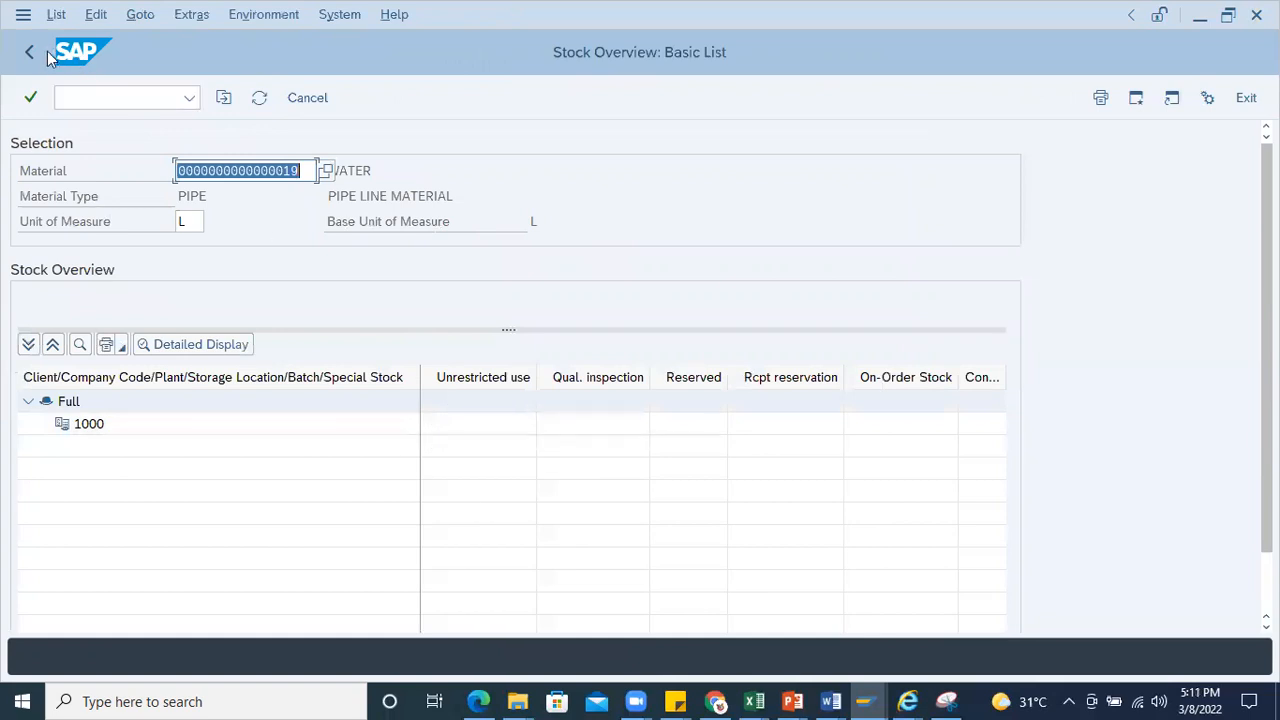
left_click(311, 171)
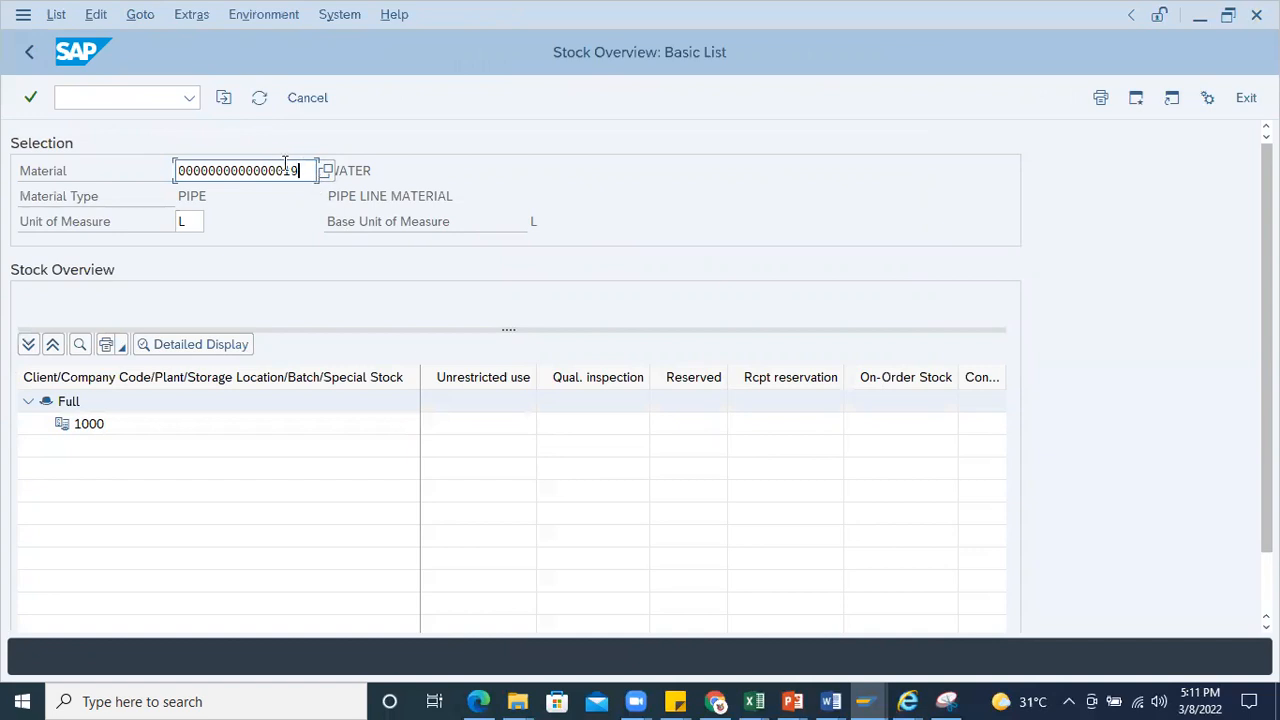
double_click(276, 176)
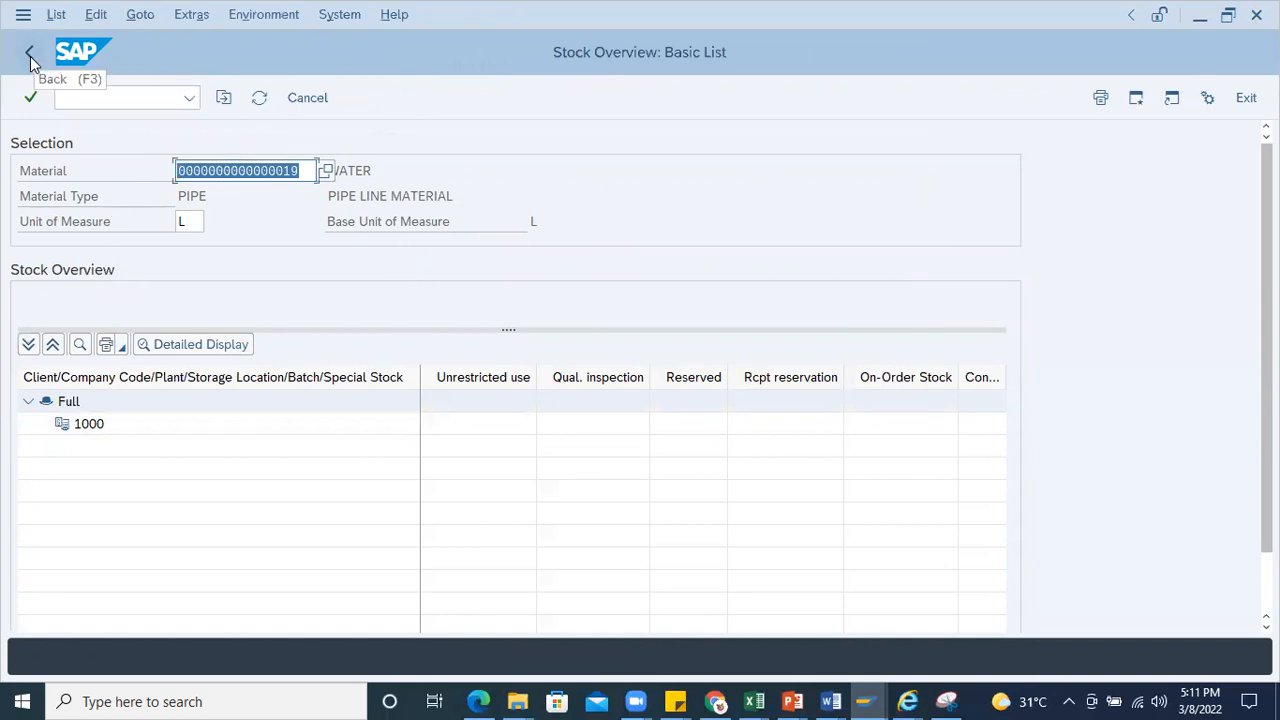
double_click(200, 197)
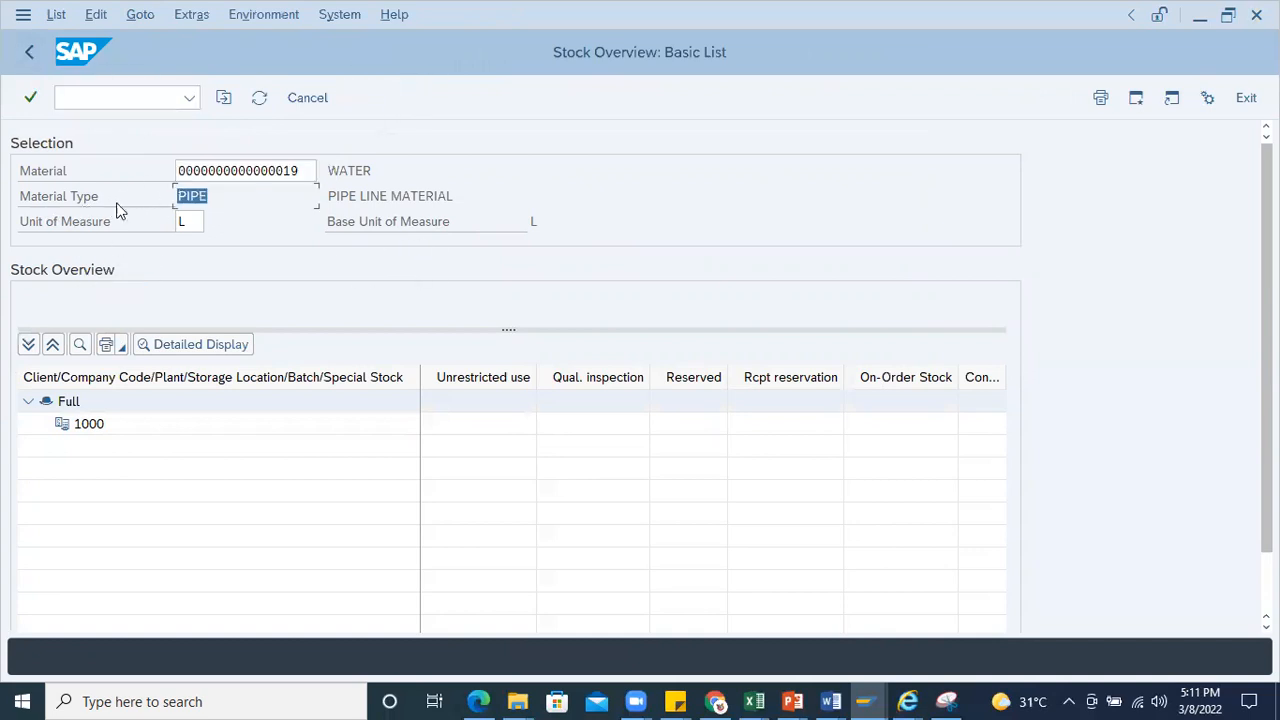
double_click(298, 171)
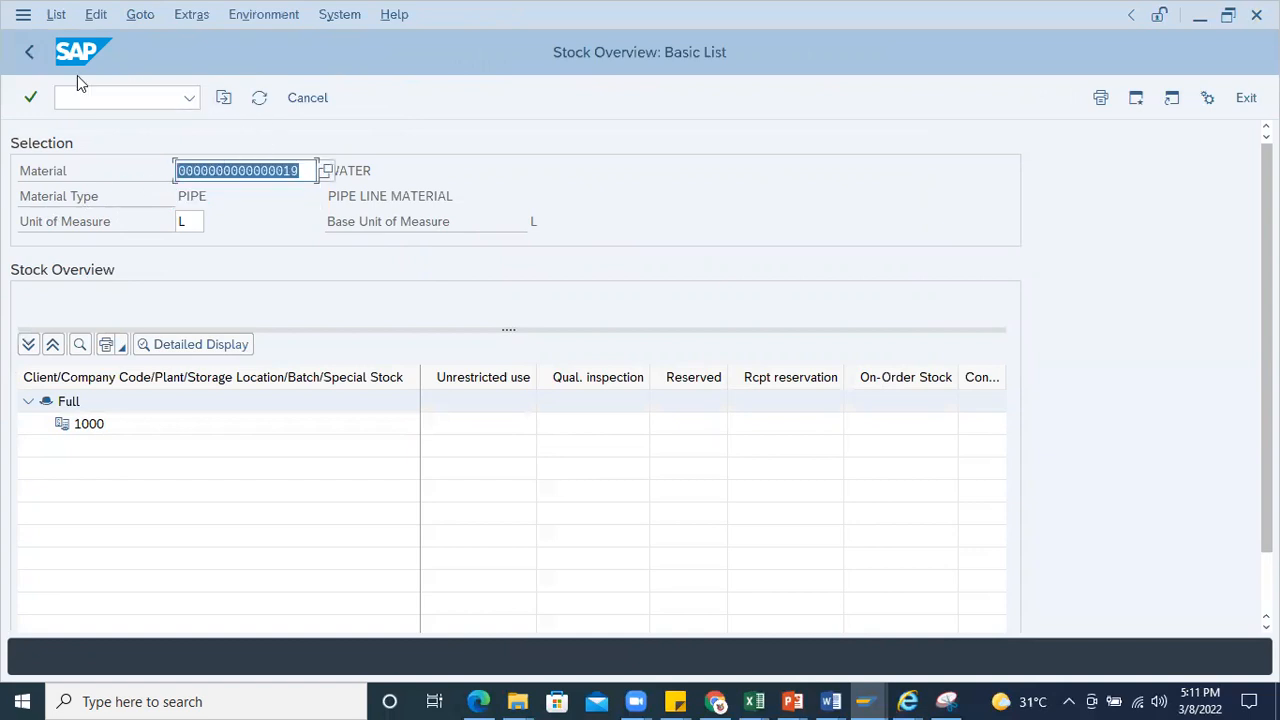
left_click(28, 60)
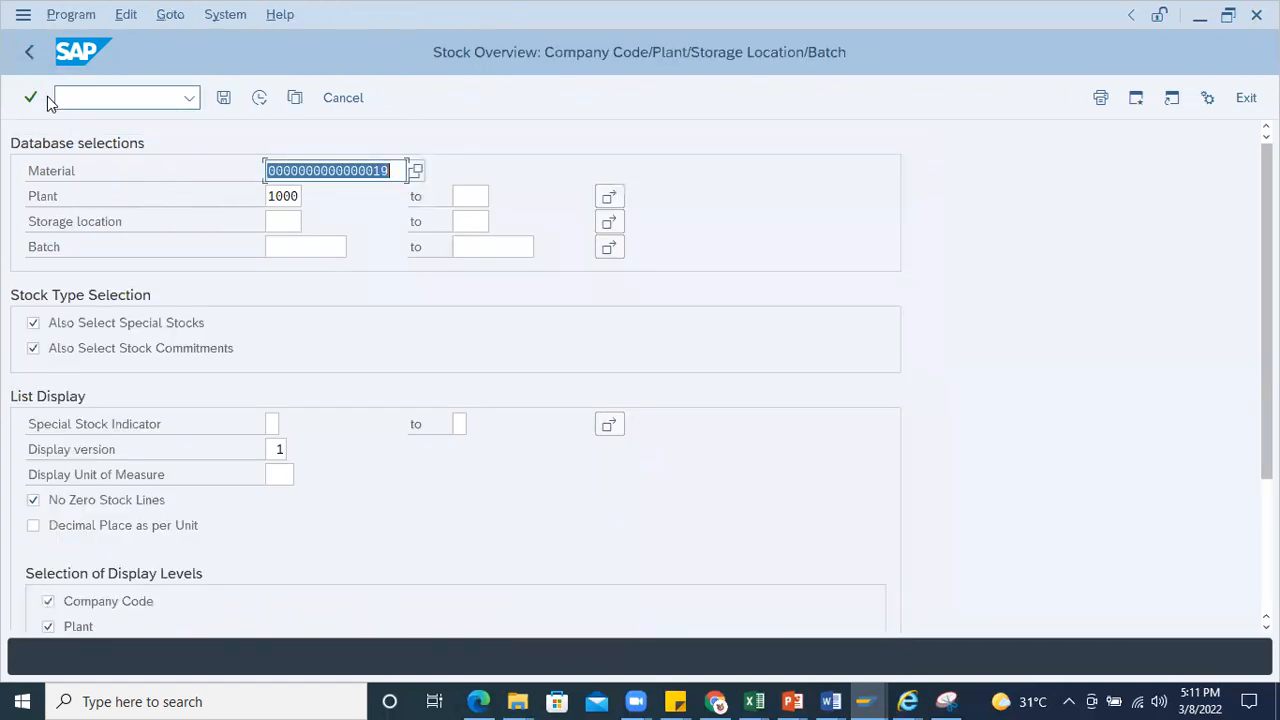
left_click(28, 58)
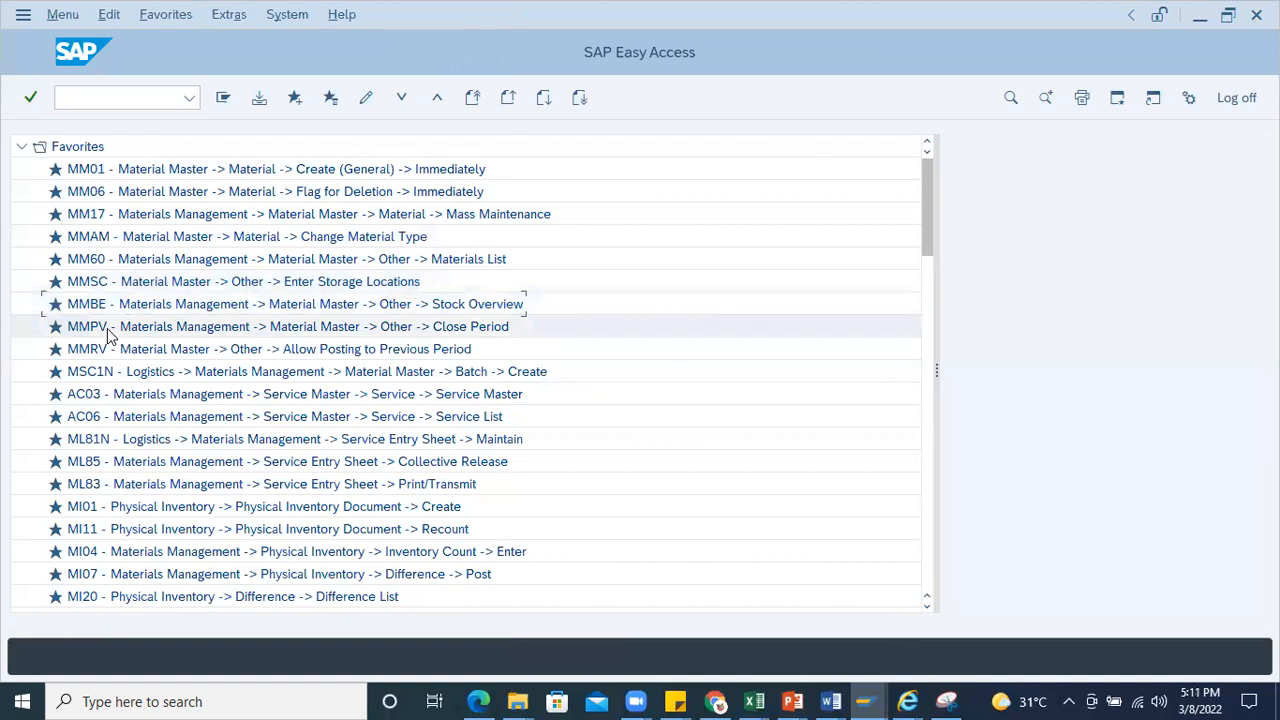
Step: Open MMPV, enter 1000 as the from and to company codes, and leave without running the period closing
double_click(109, 327)
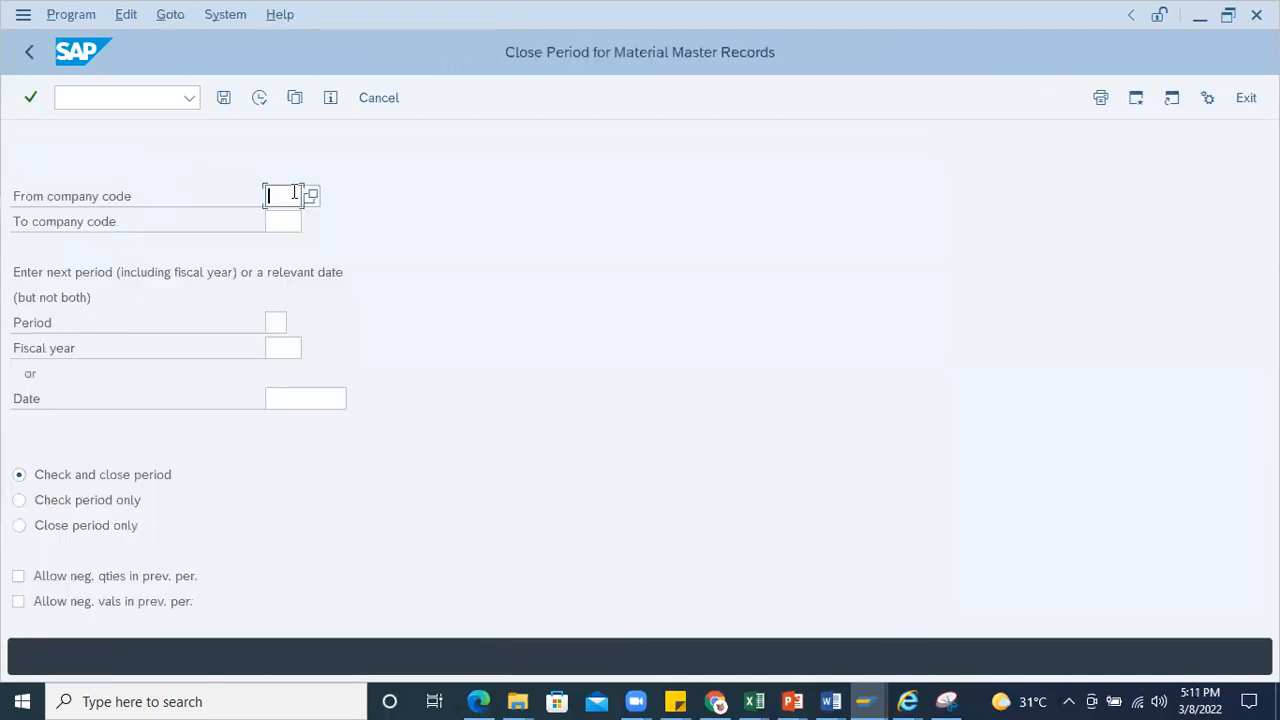
type("1000")
left_click(285, 221)
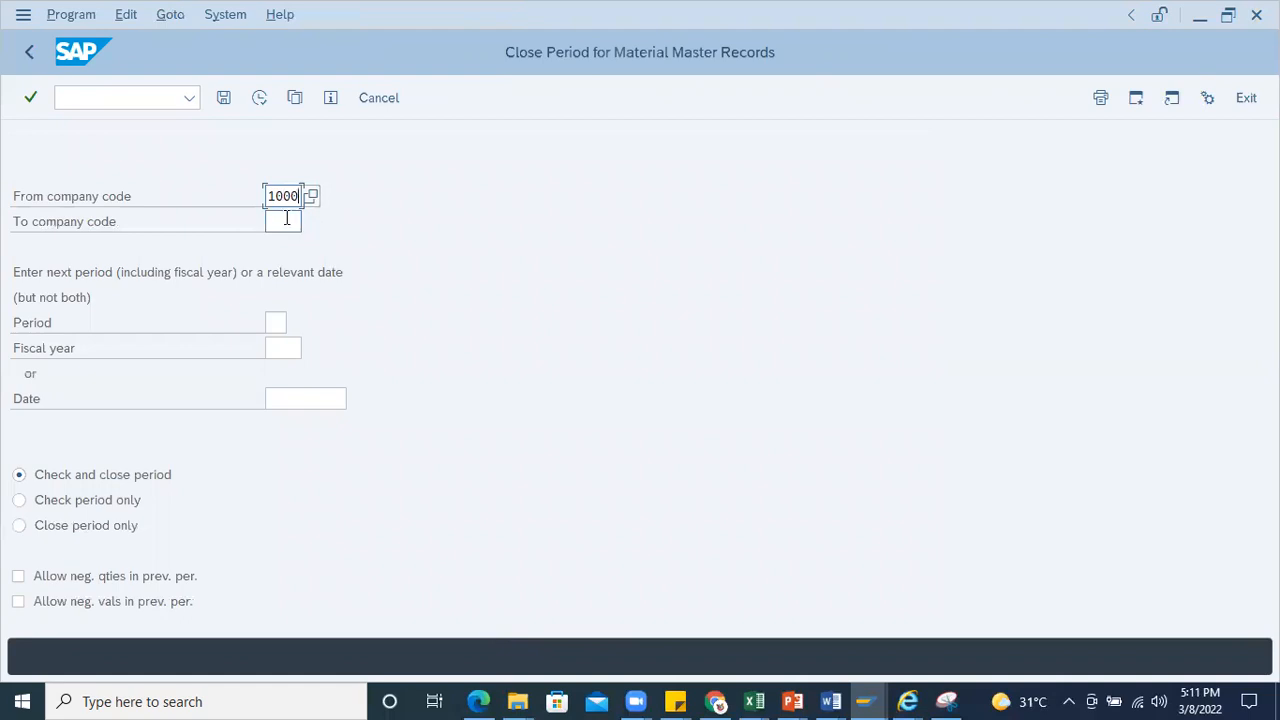
left_click(280, 322)
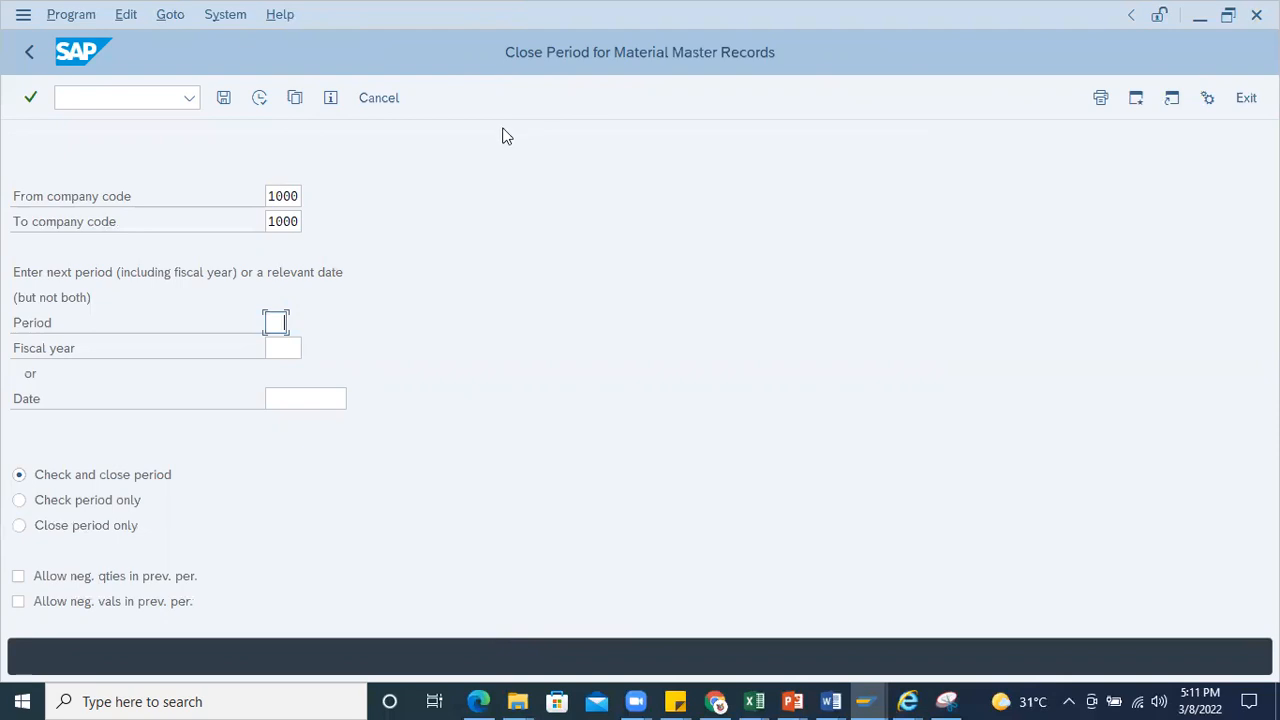
left_click(30, 97)
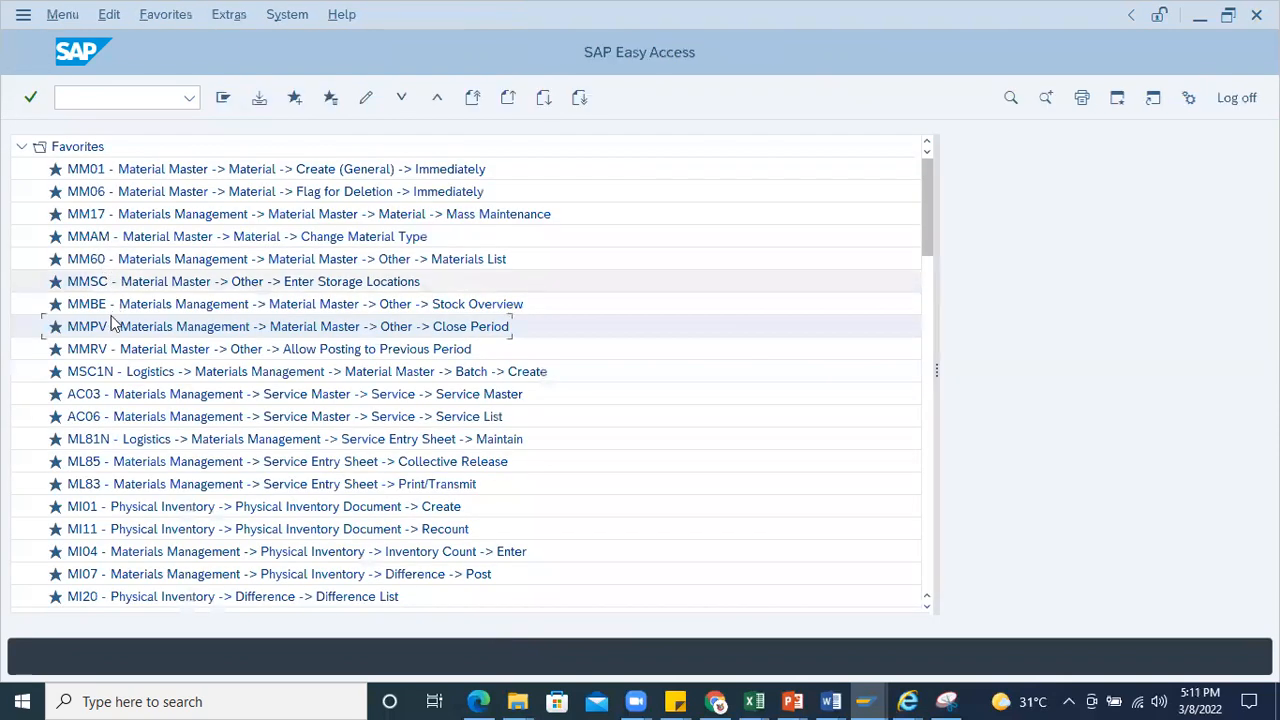
Step: Open MMRV for company code 1000, examine the current and previous posting periods, and return to the start screen
double_click(96, 352)
type("1000")
key("Return")
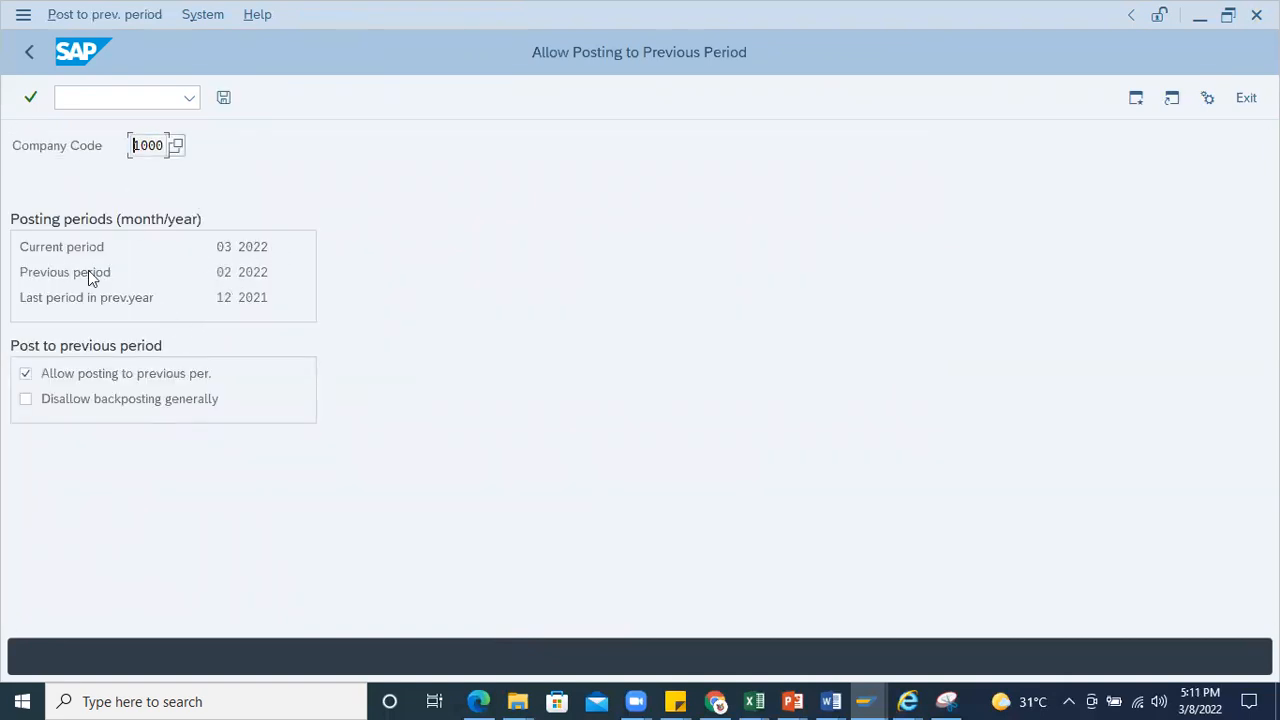
double_click(214, 247)
double_click(219, 272)
left_click(30, 56)
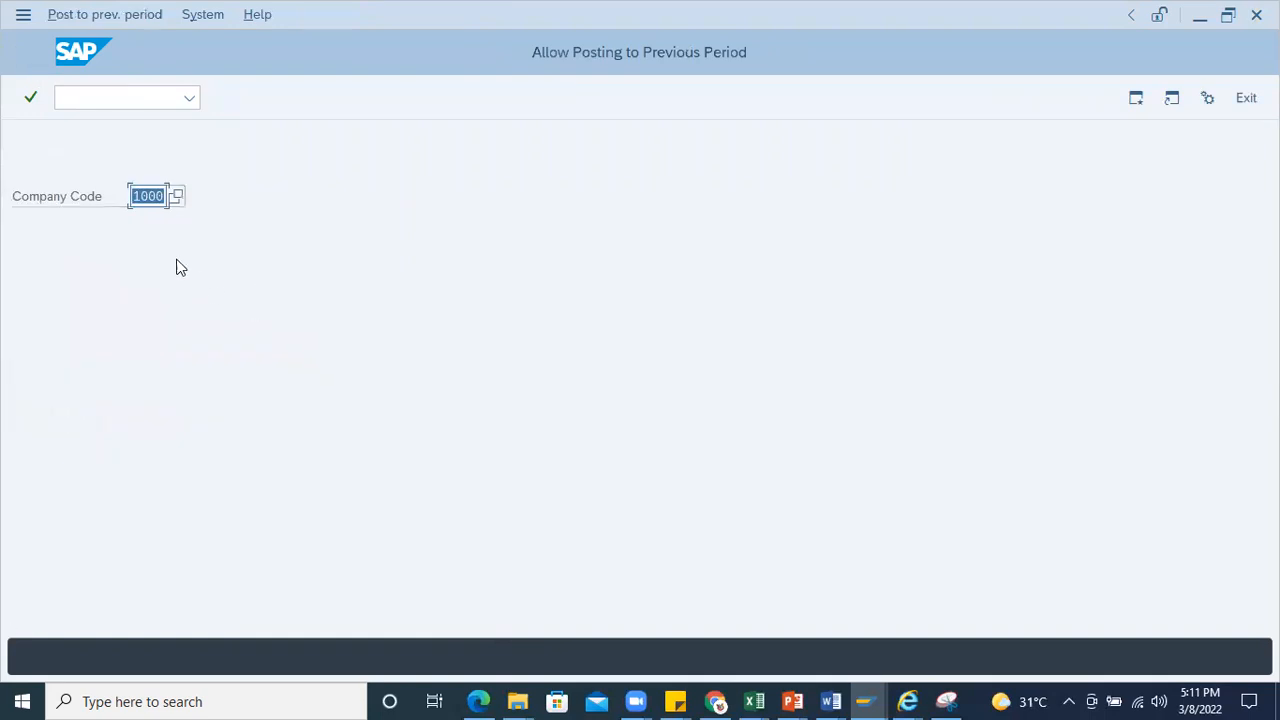
key("alt+Tab")
left_click(114, 103)
type("/n")
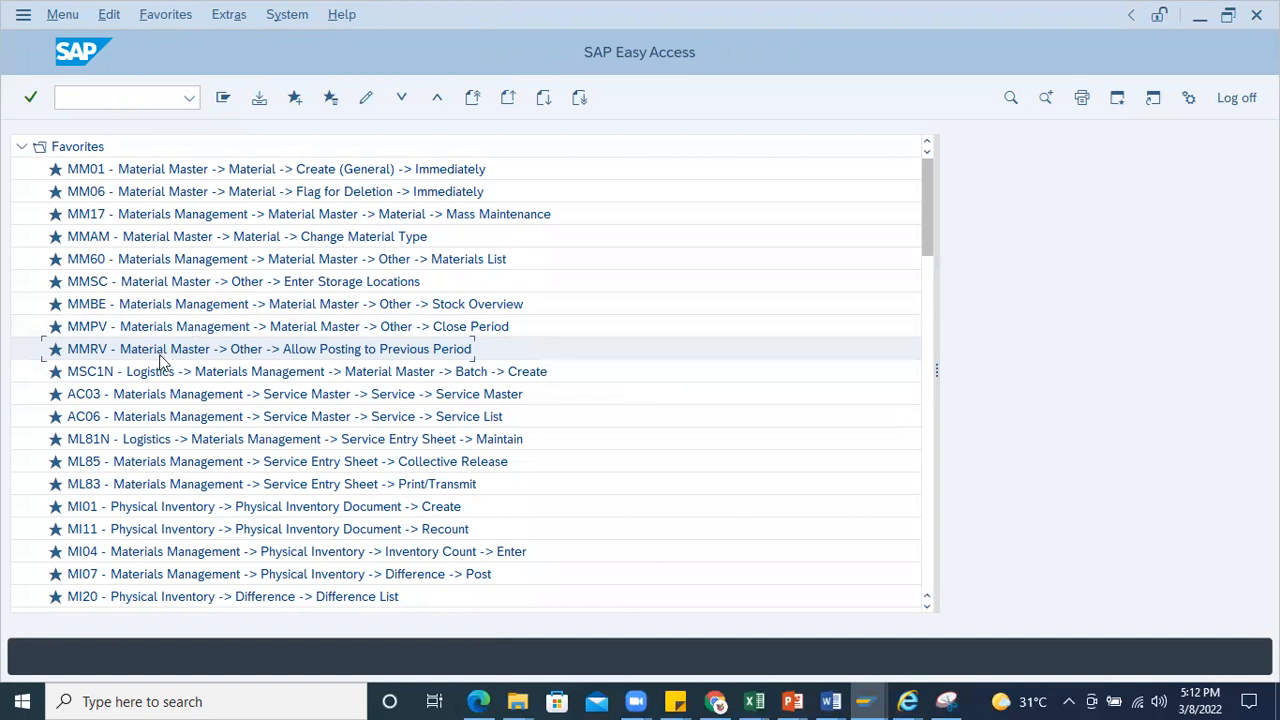
left_click(160, 330)
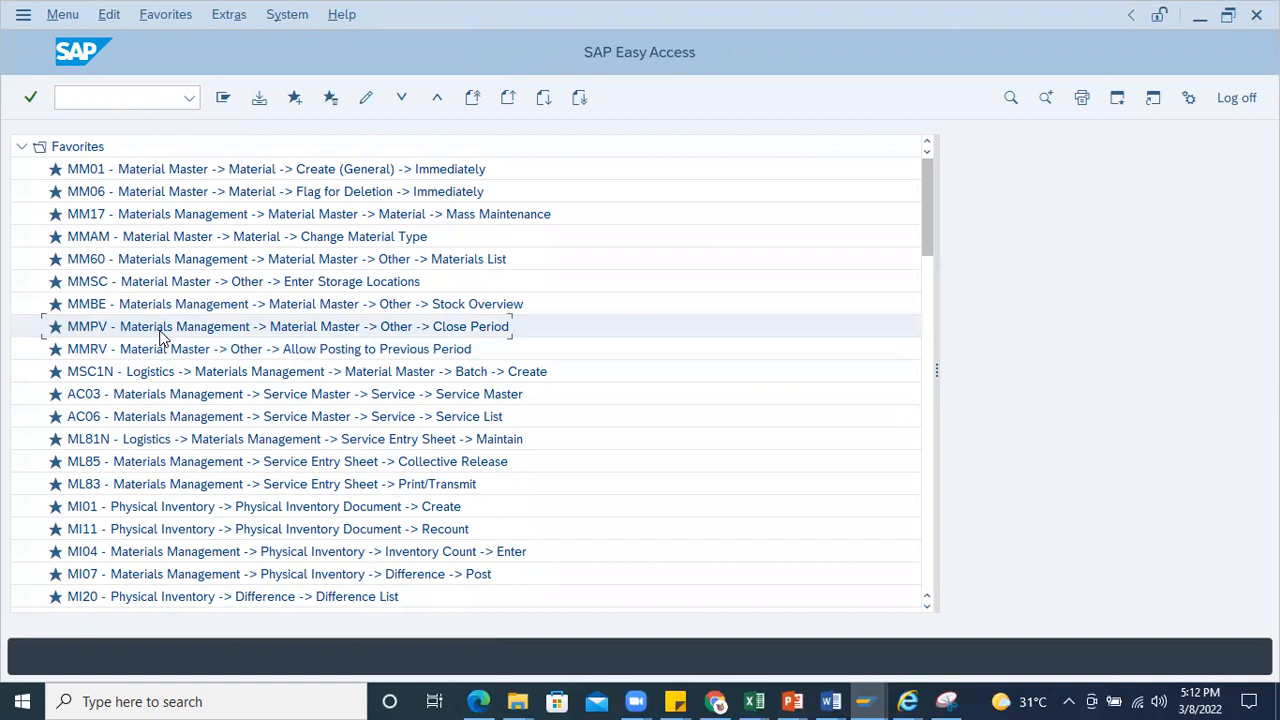
double_click(113, 376)
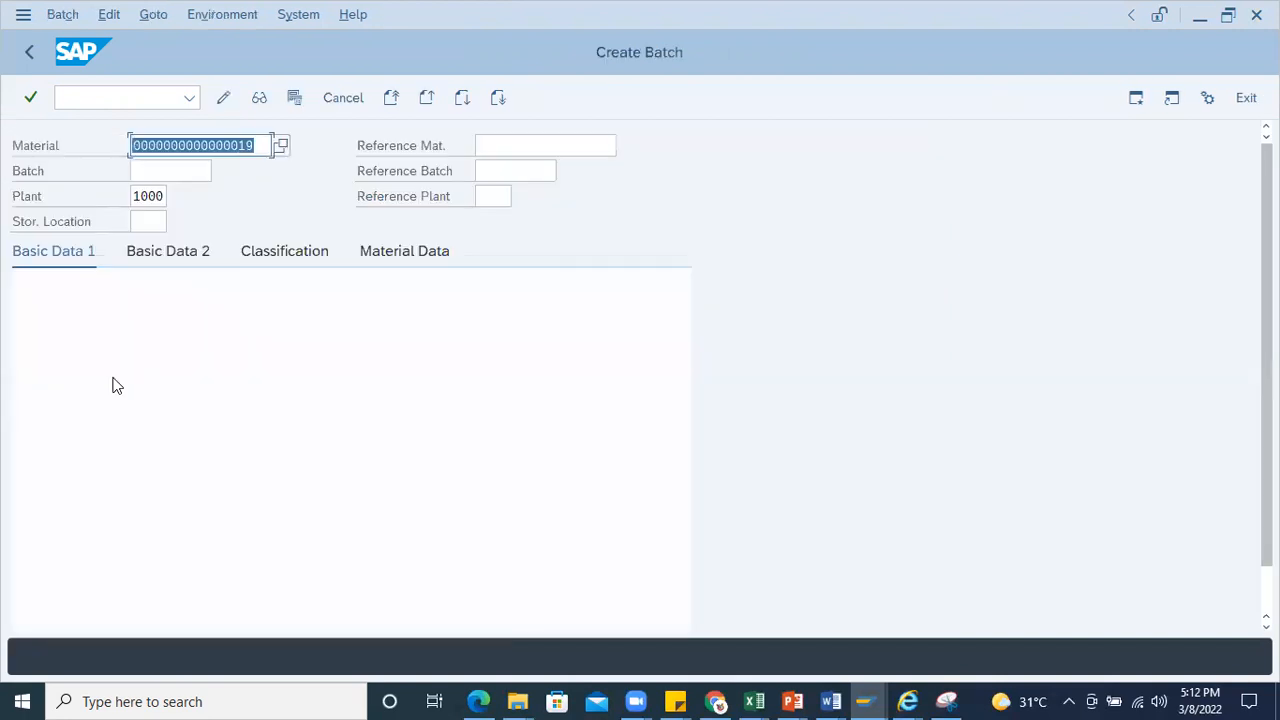
left_click(262, 145)
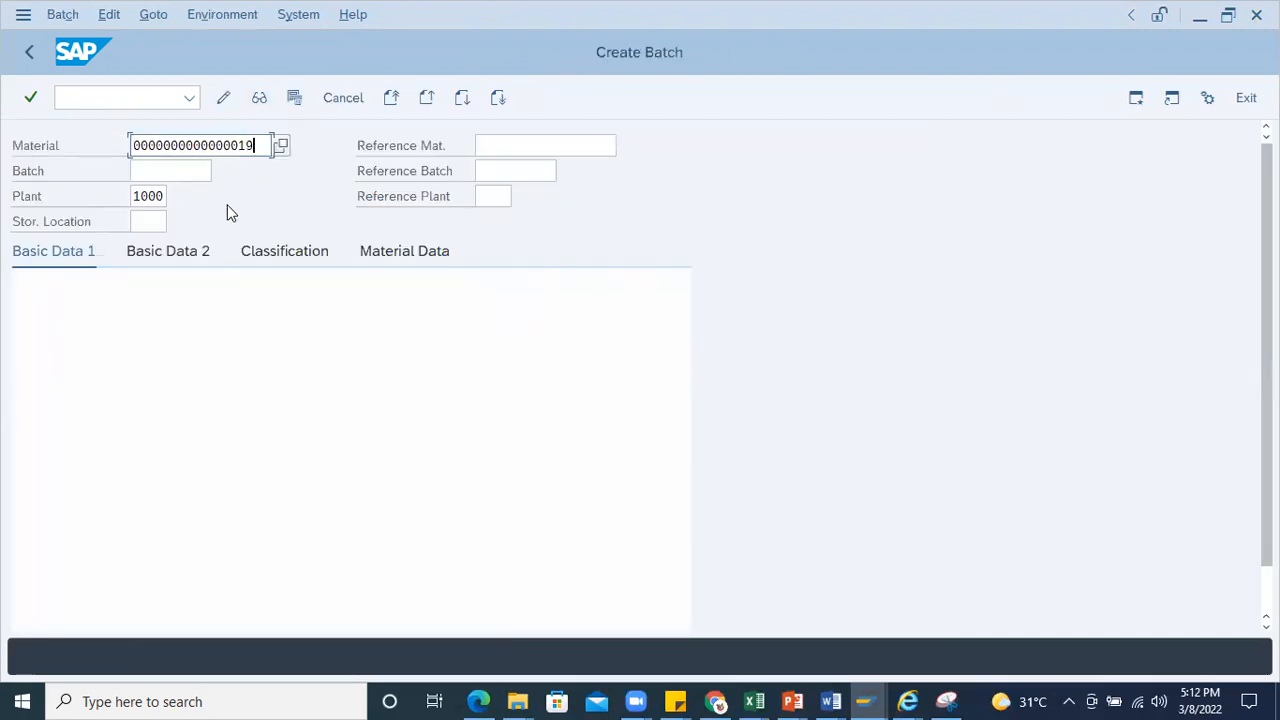
key("Return")
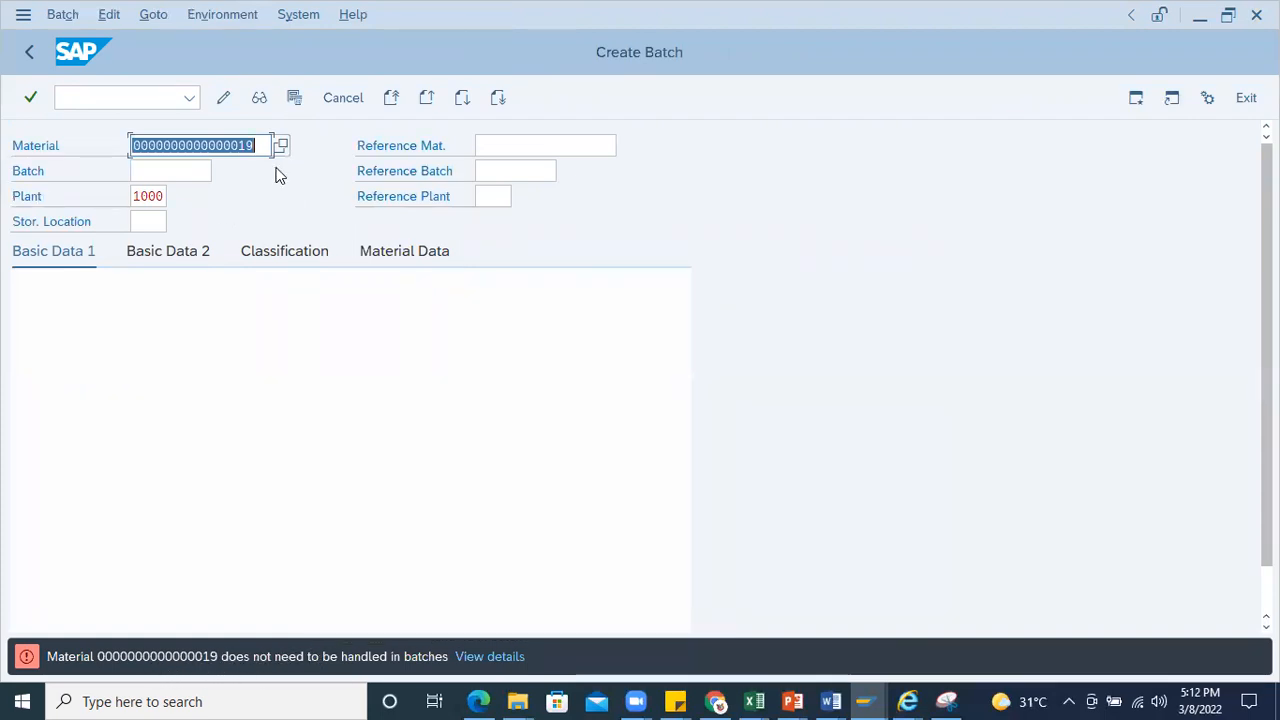
key("Delete")
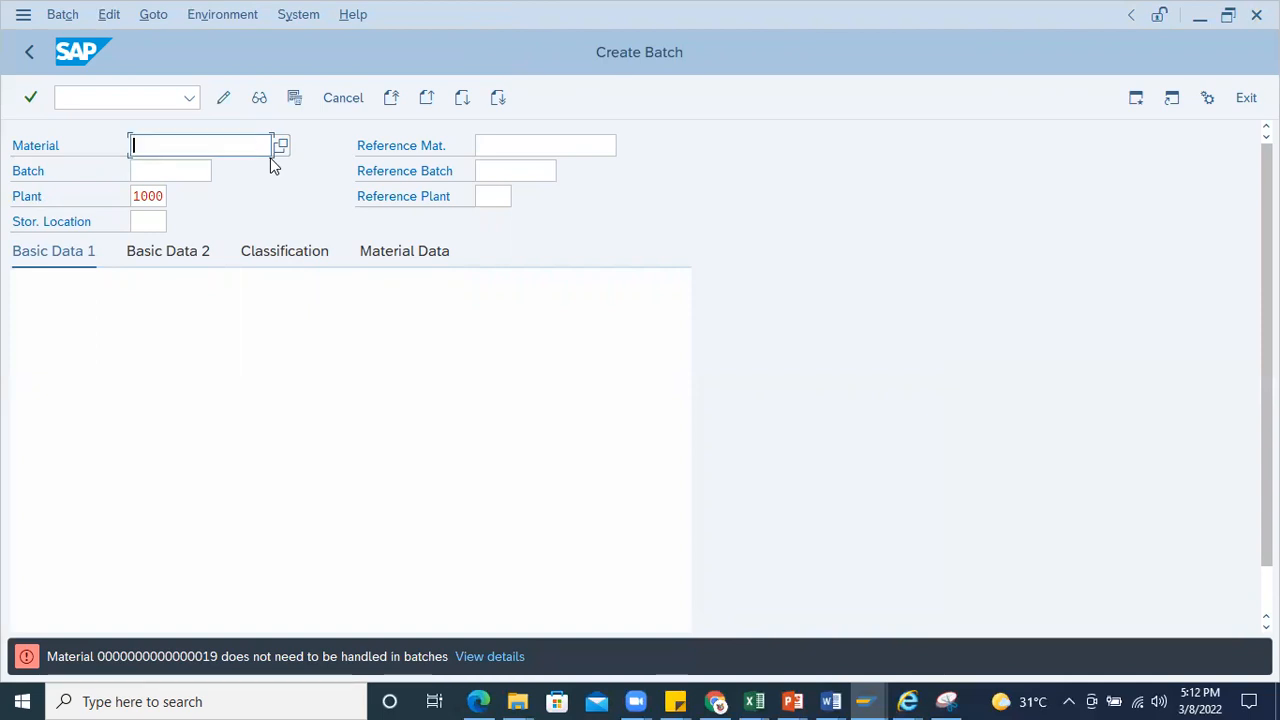
left_click(84, 97)
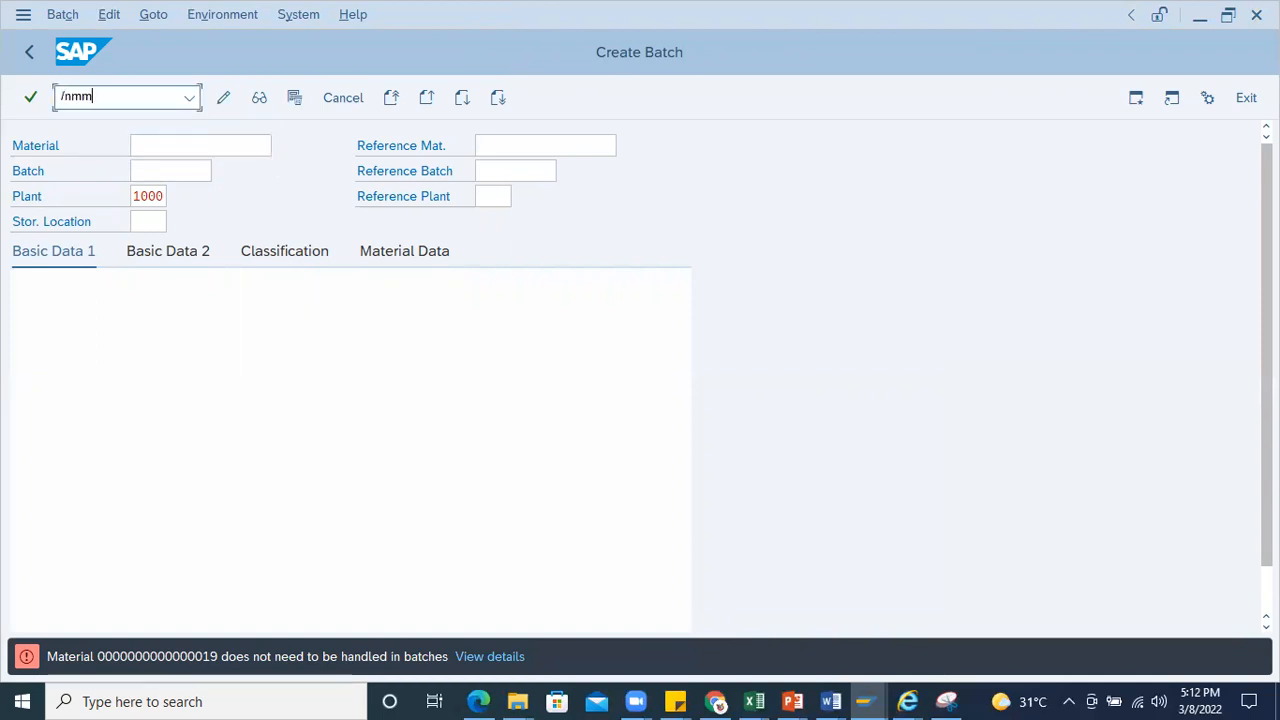
type("/nmm02")
key("Return")
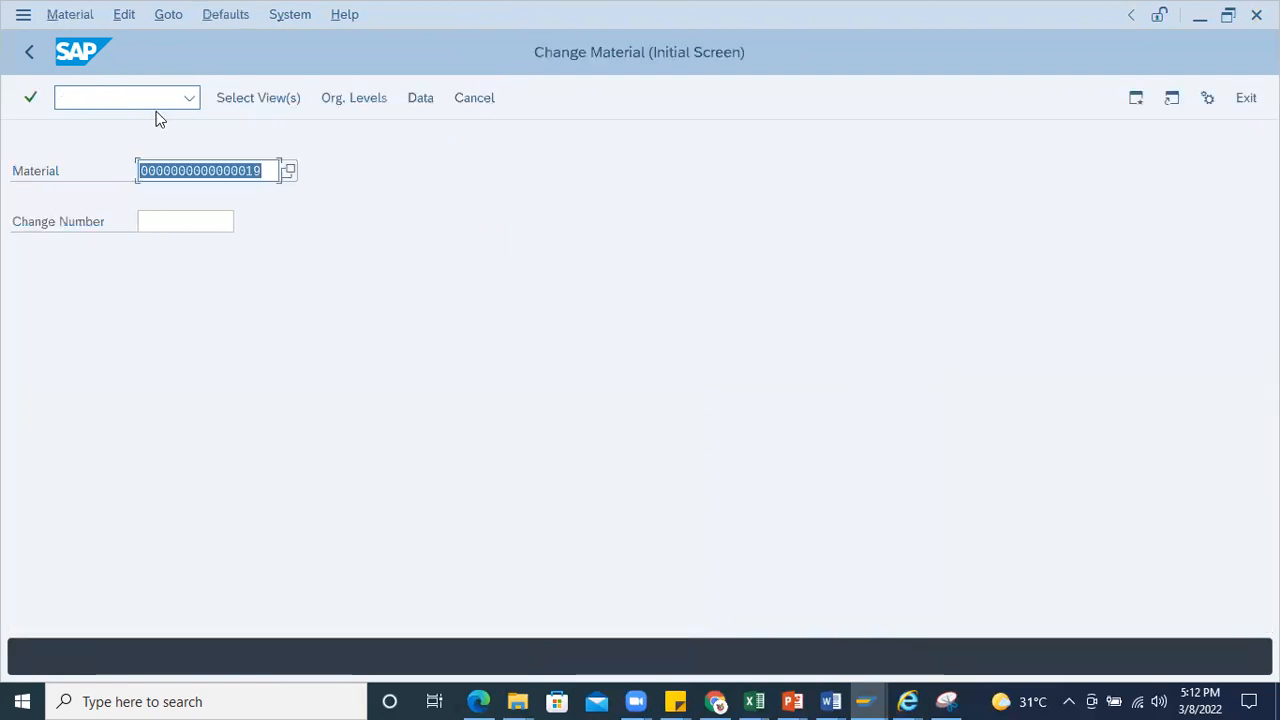
key("Return")
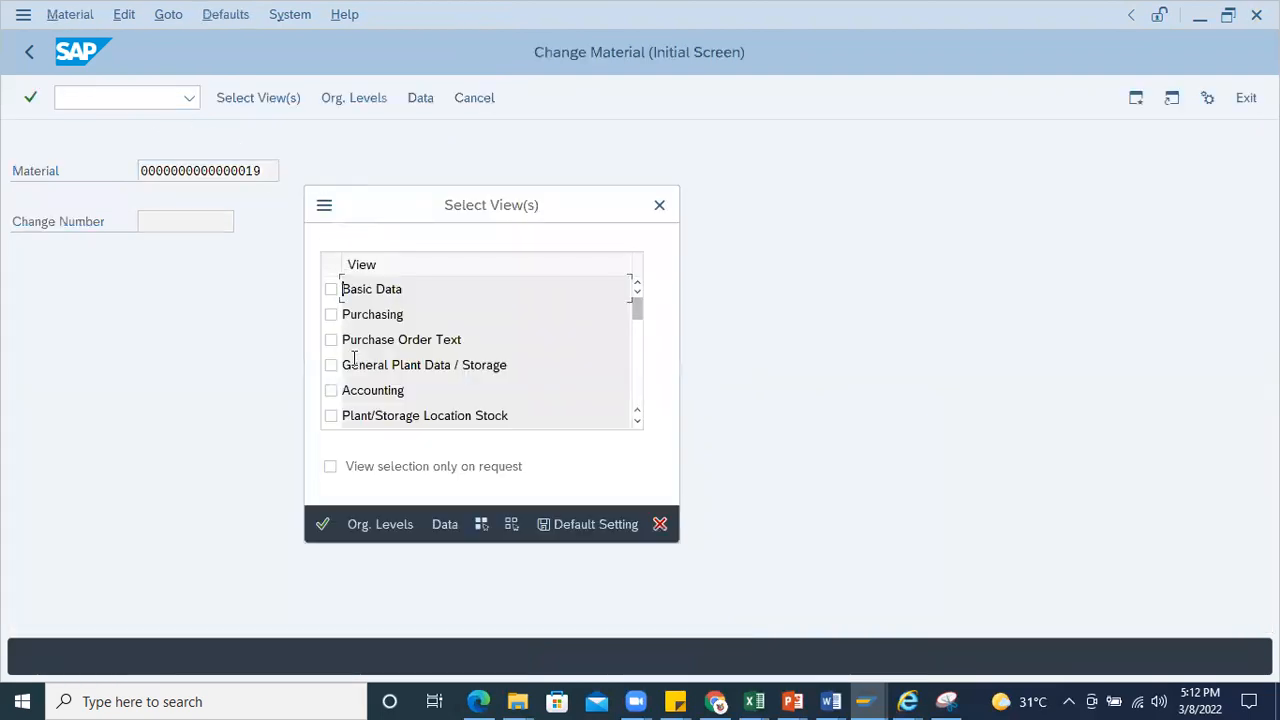
left_click(331, 314)
key("Return")
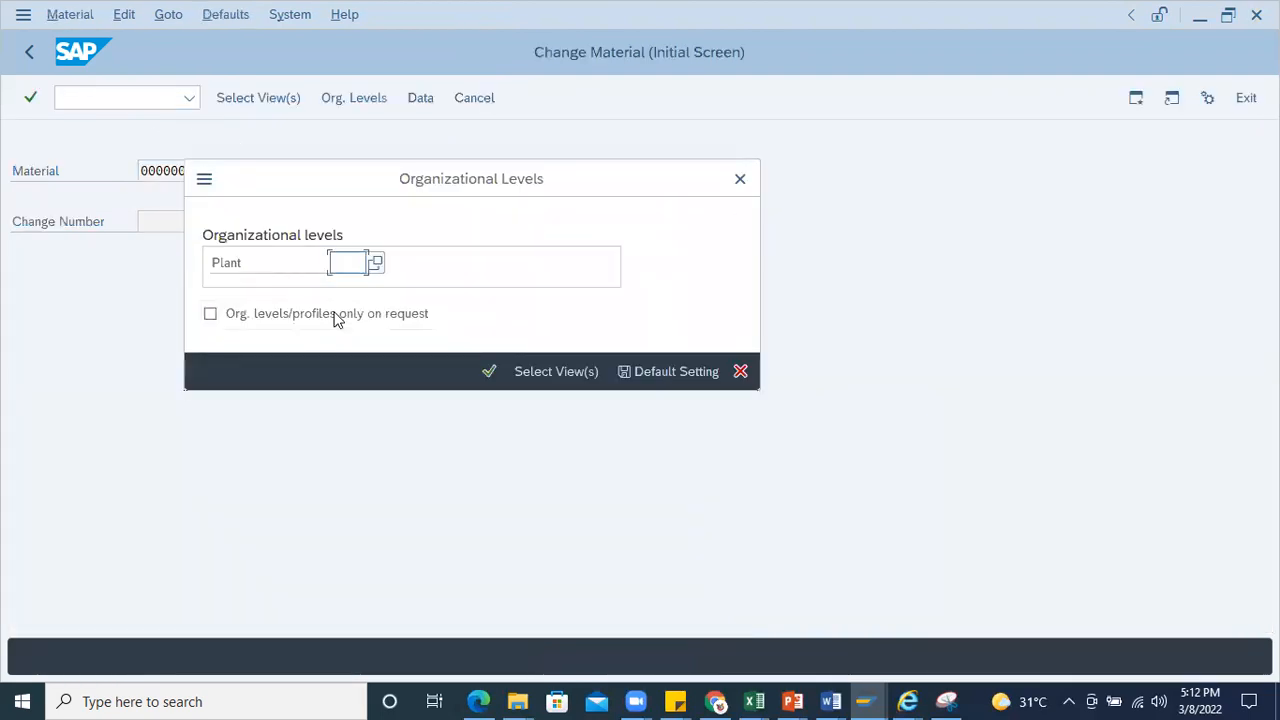
left_click(355, 270)
left_click(378, 18)
key("Return")
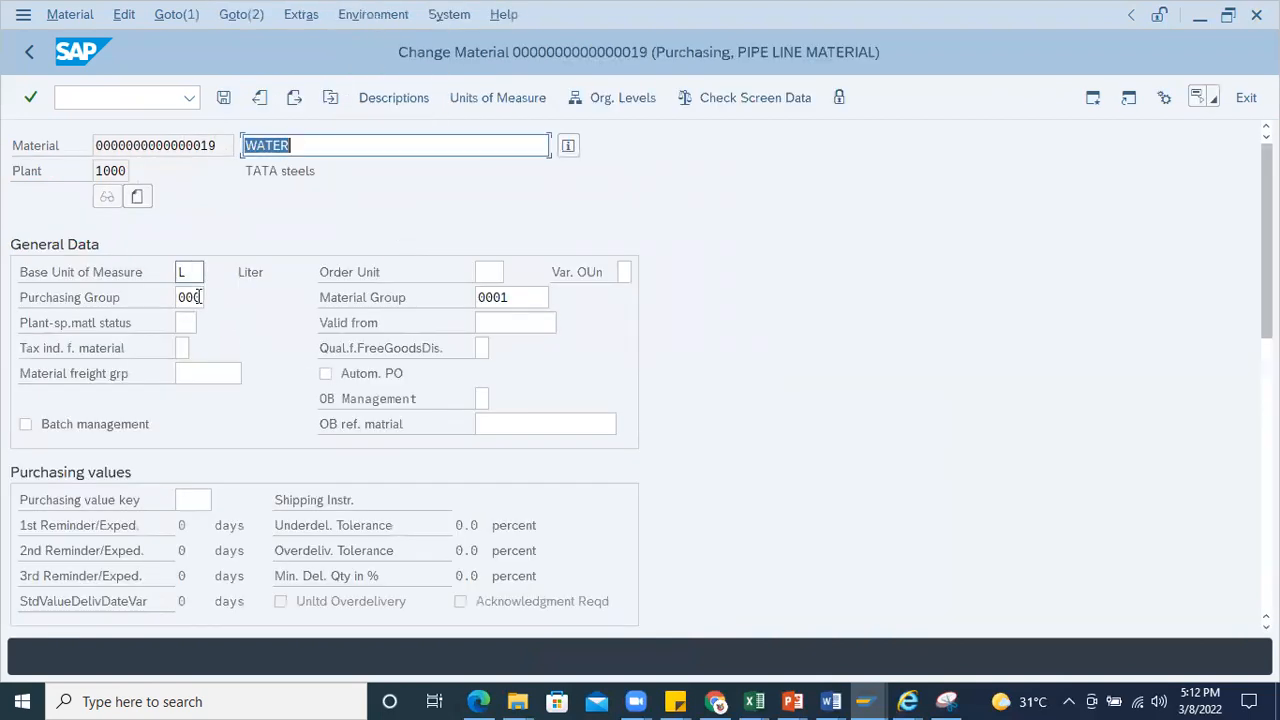
Step: Enable batch management for the material, save the change, and return to the start screen
left_click(25, 424)
left_click(221, 101)
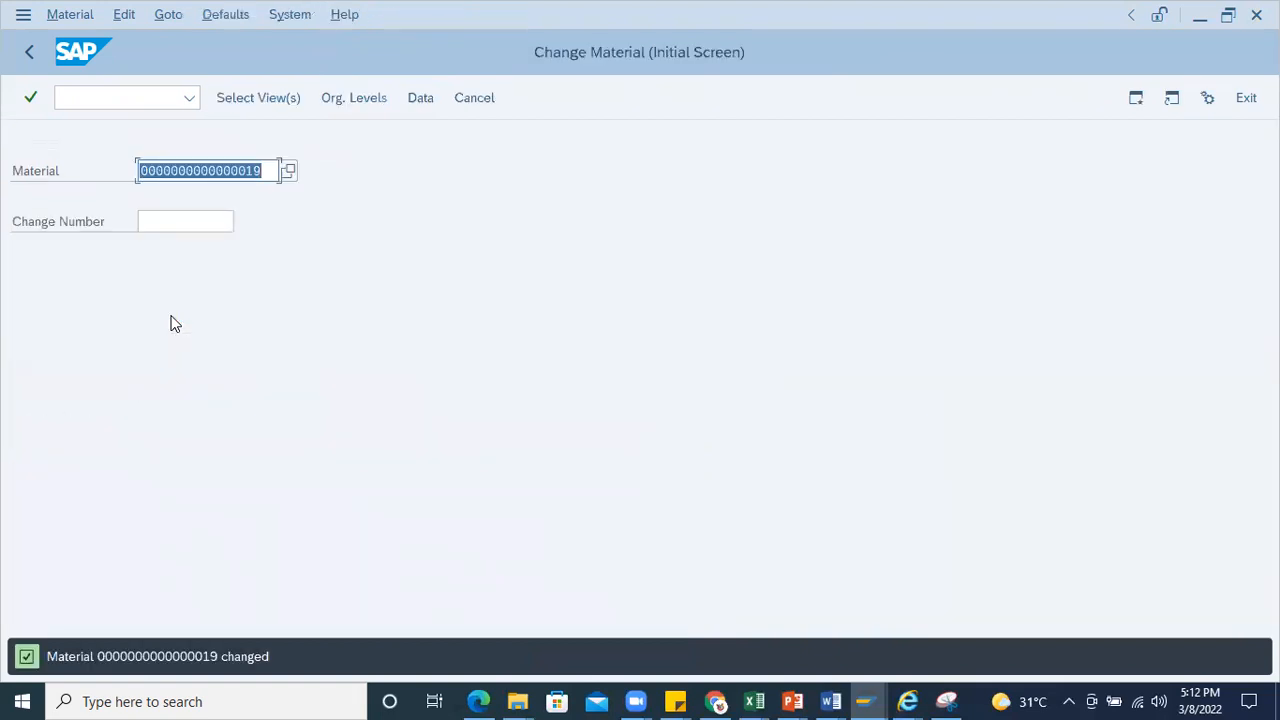
left_click(90, 91)
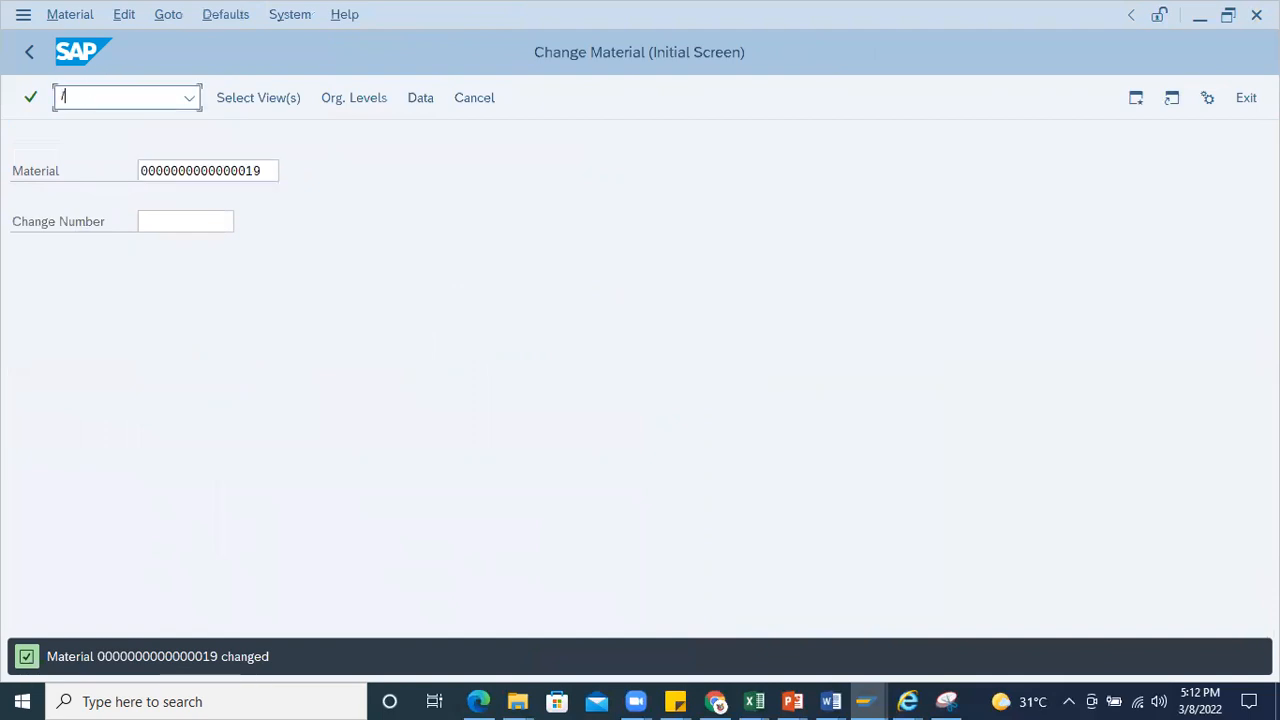
type("/n")
key("Return")
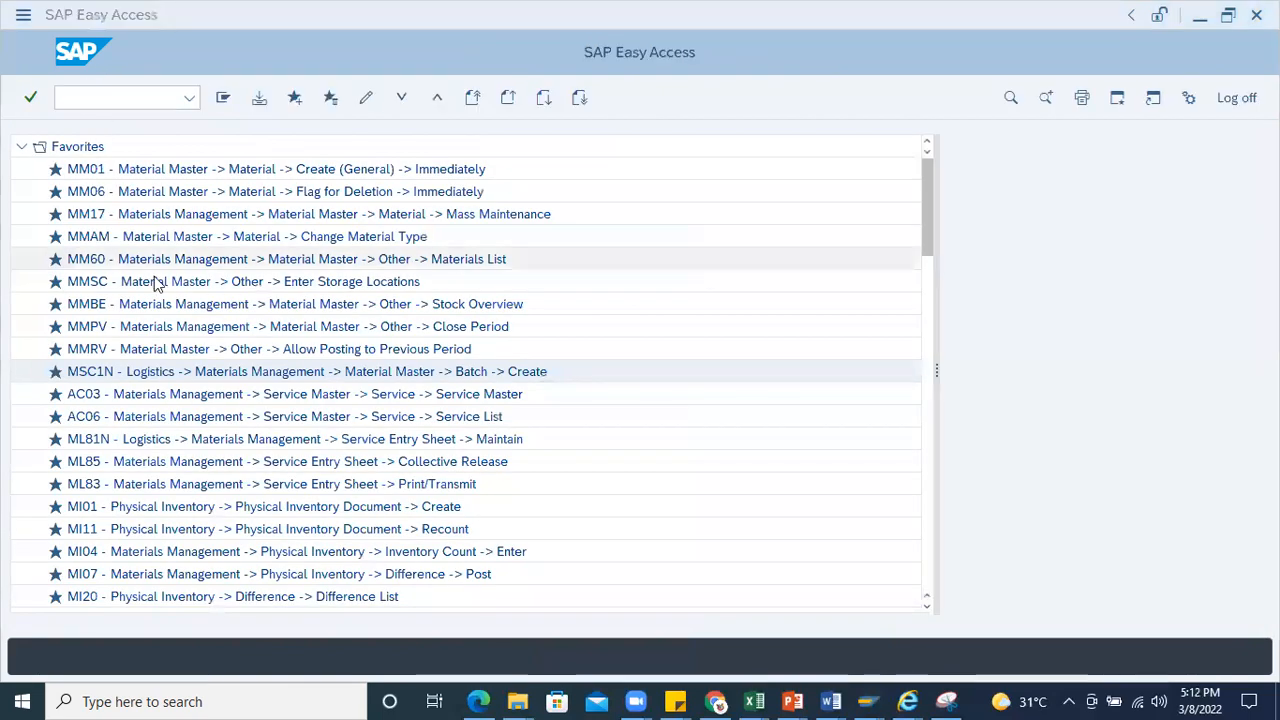
double_click(127, 372)
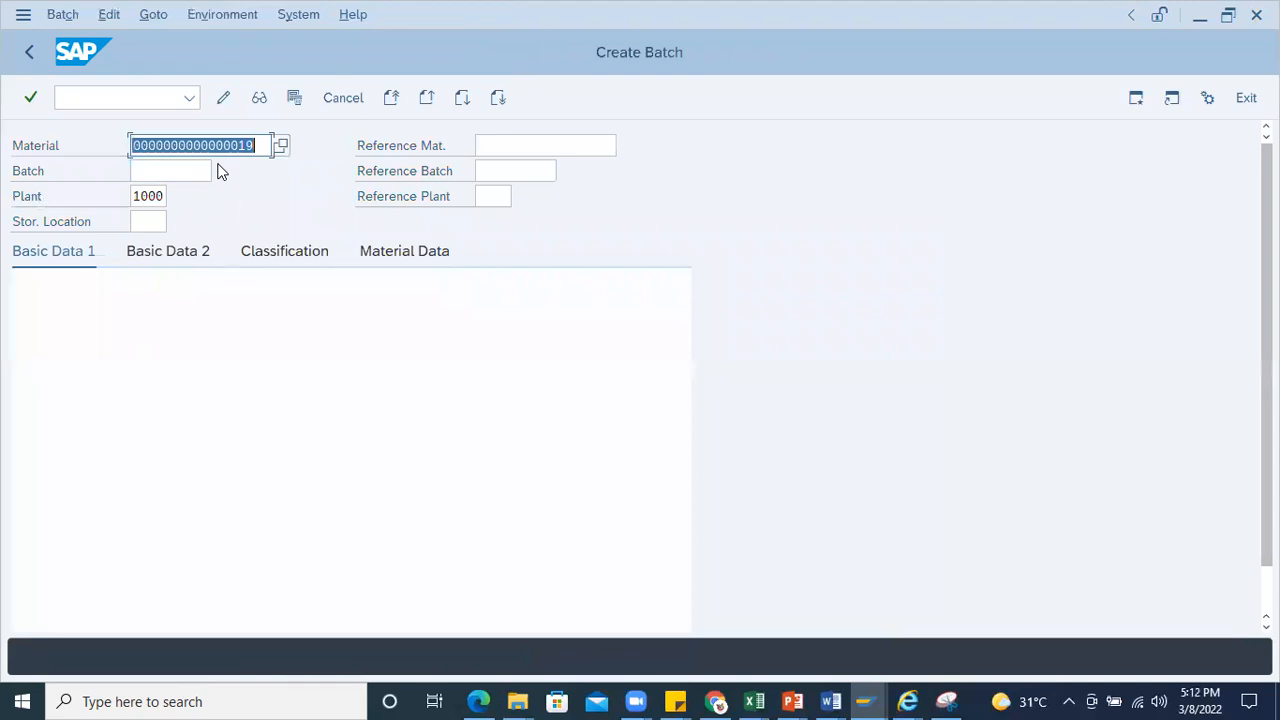
left_click(217, 170)
key("Return")
left_click(303, 418)
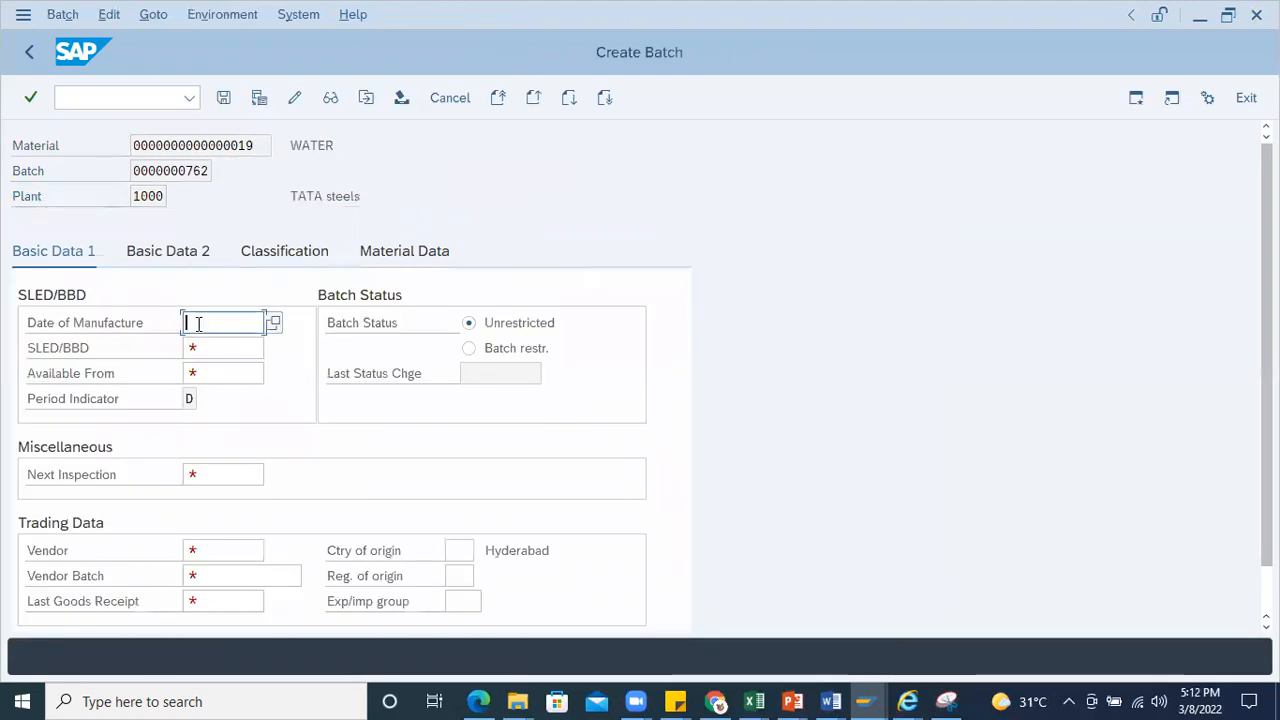
Step: Set the batch's date of manufacture to 08.03.2022, SLED/BBD to 31.10.2022, and available-from date to 08.03.2022
left_click(278, 323)
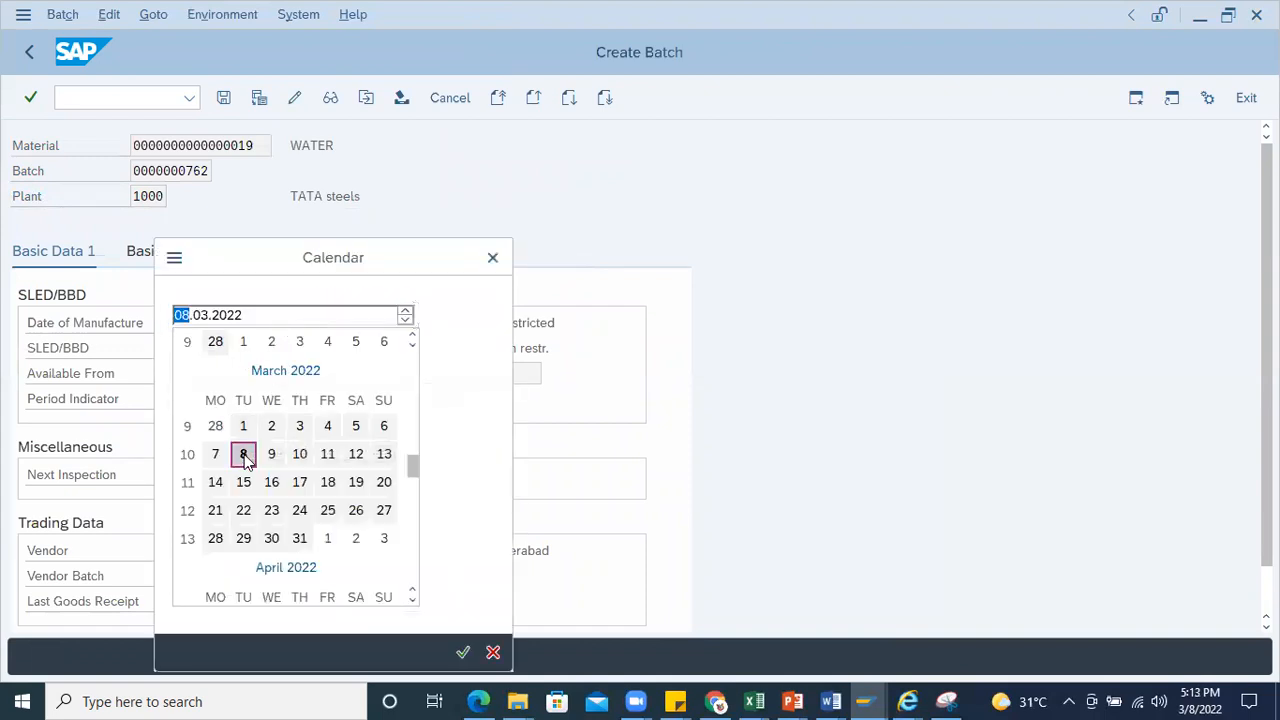
left_click(244, 454)
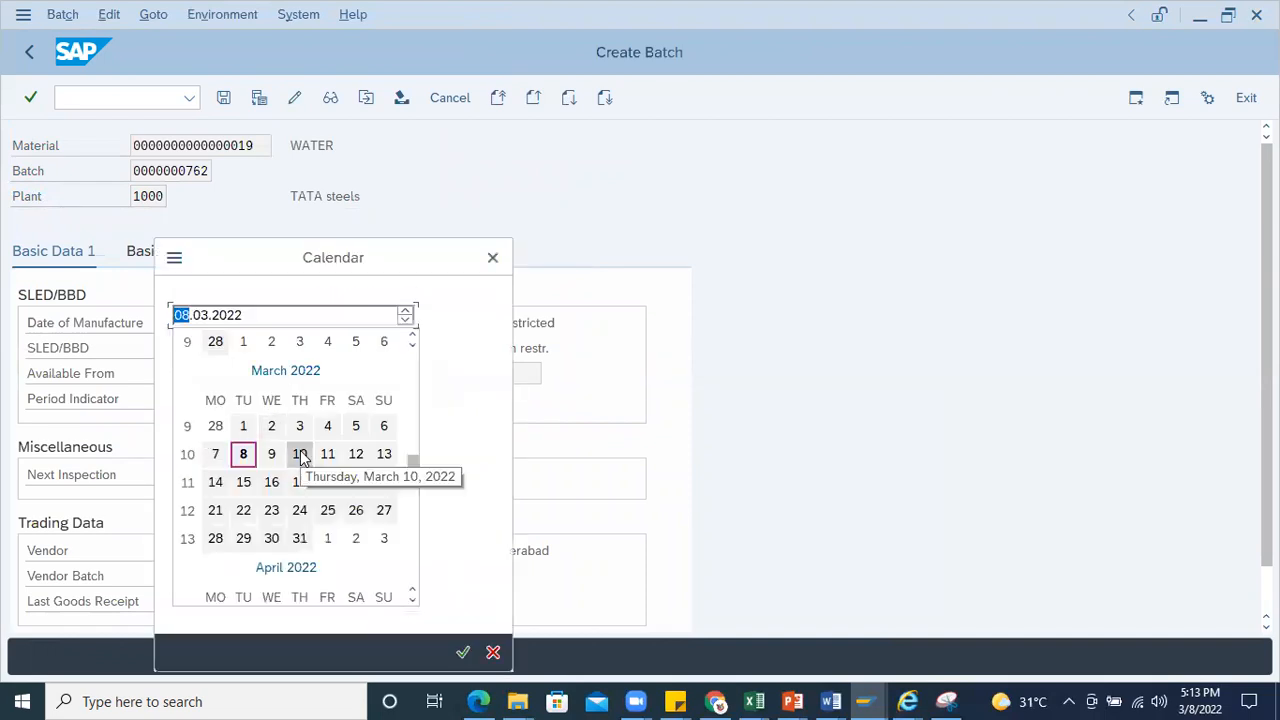
scroll(290, 455, "down", 10)
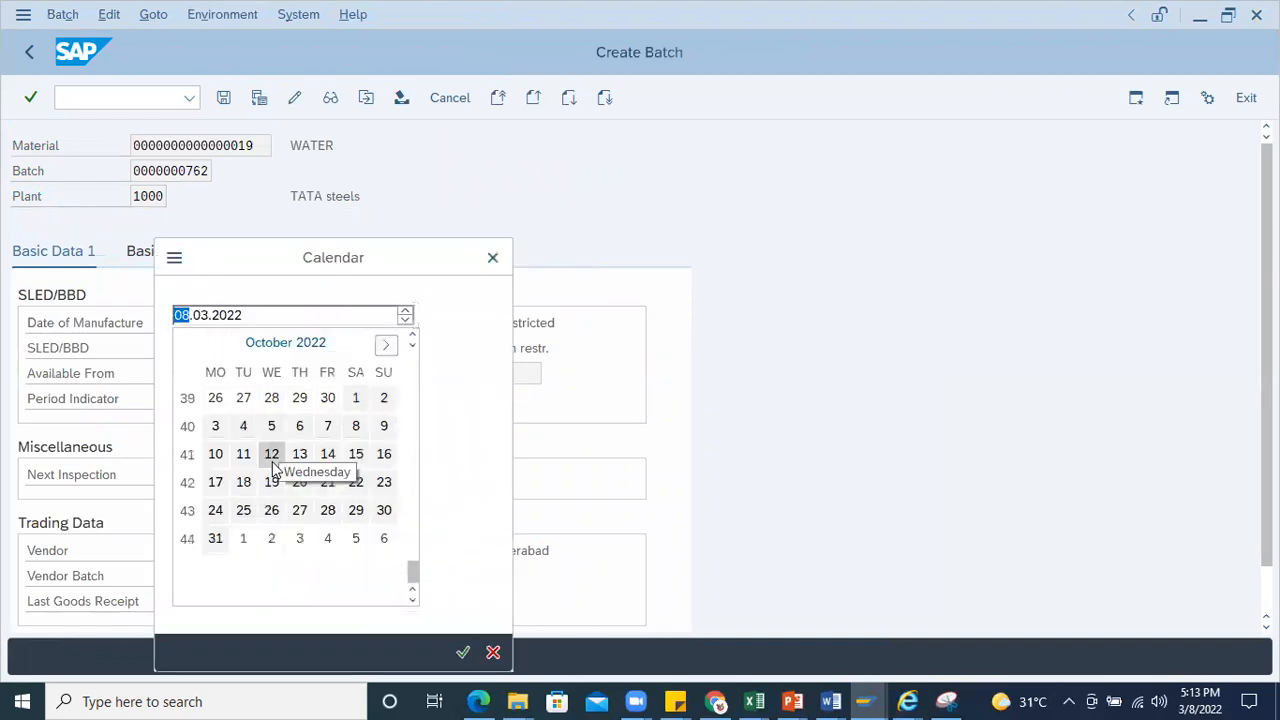
left_click(215, 538)
left_click(215, 355)
left_click(248, 377)
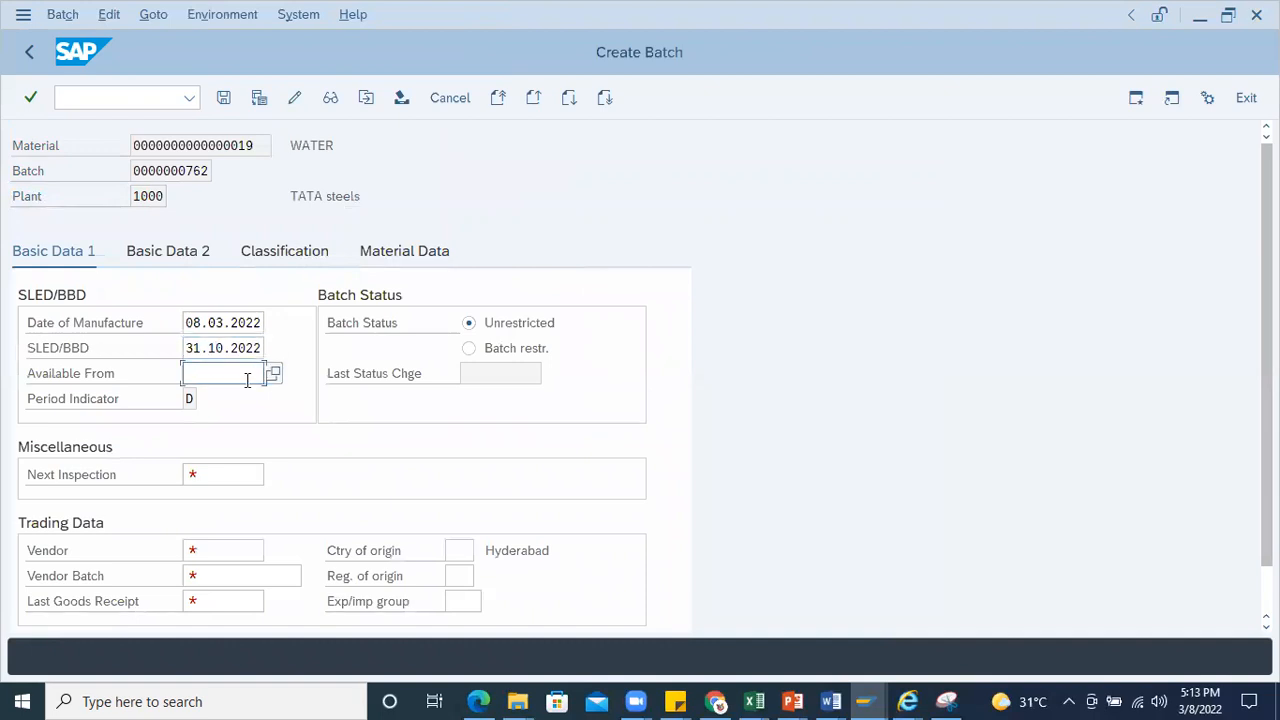
left_click(275, 375)
double_click(243, 456)
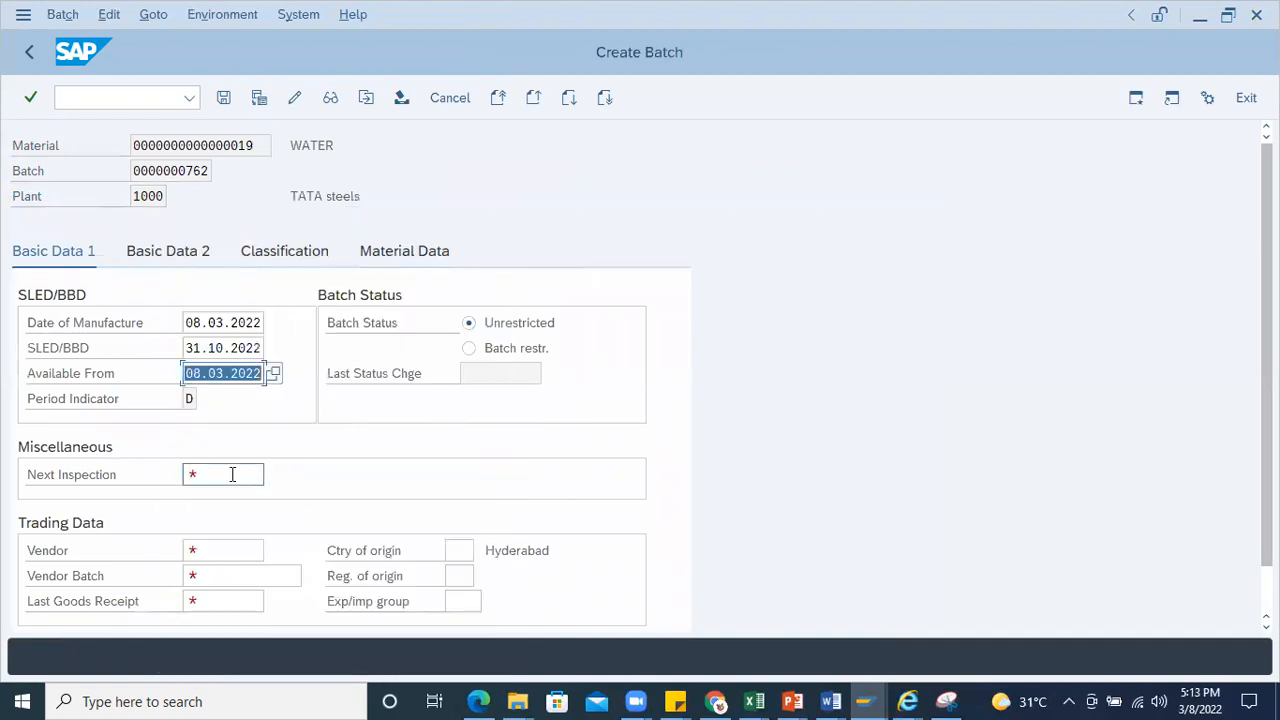
Step: Set the batch's next inspection date to 15.07.2022
left_click(234, 474)
left_click(274, 478)
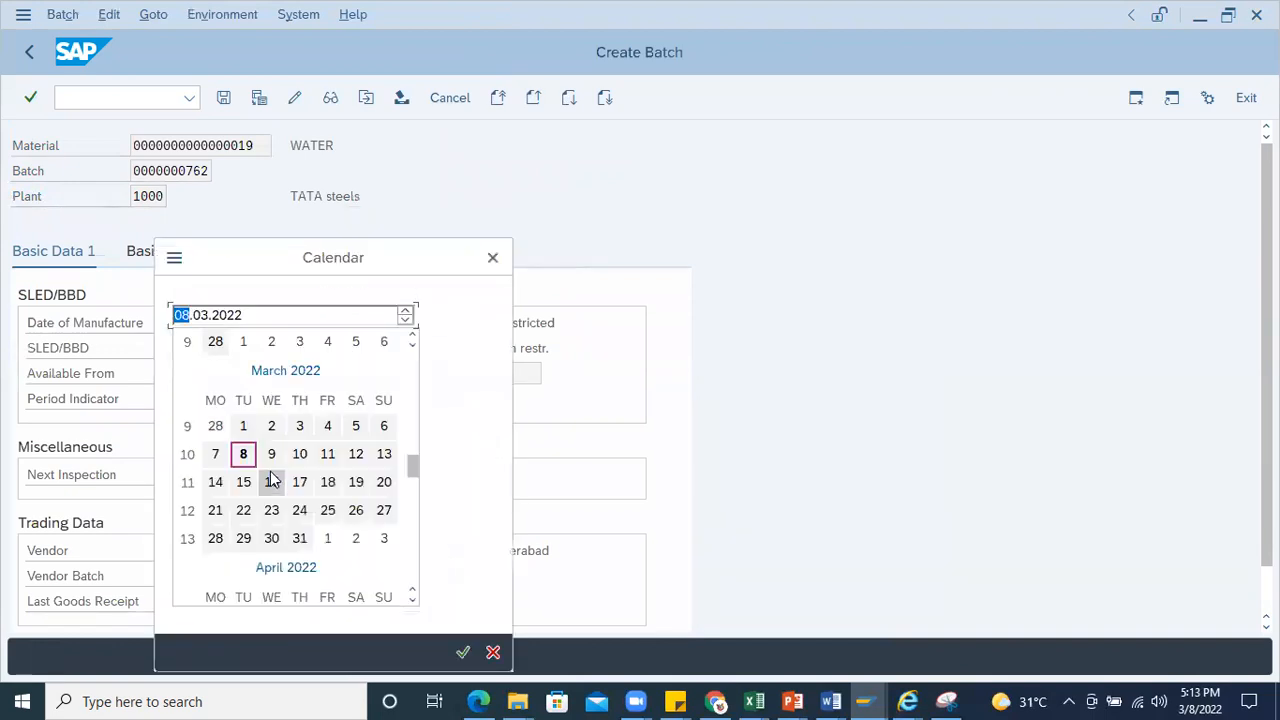
scroll(272, 538, "down", 10)
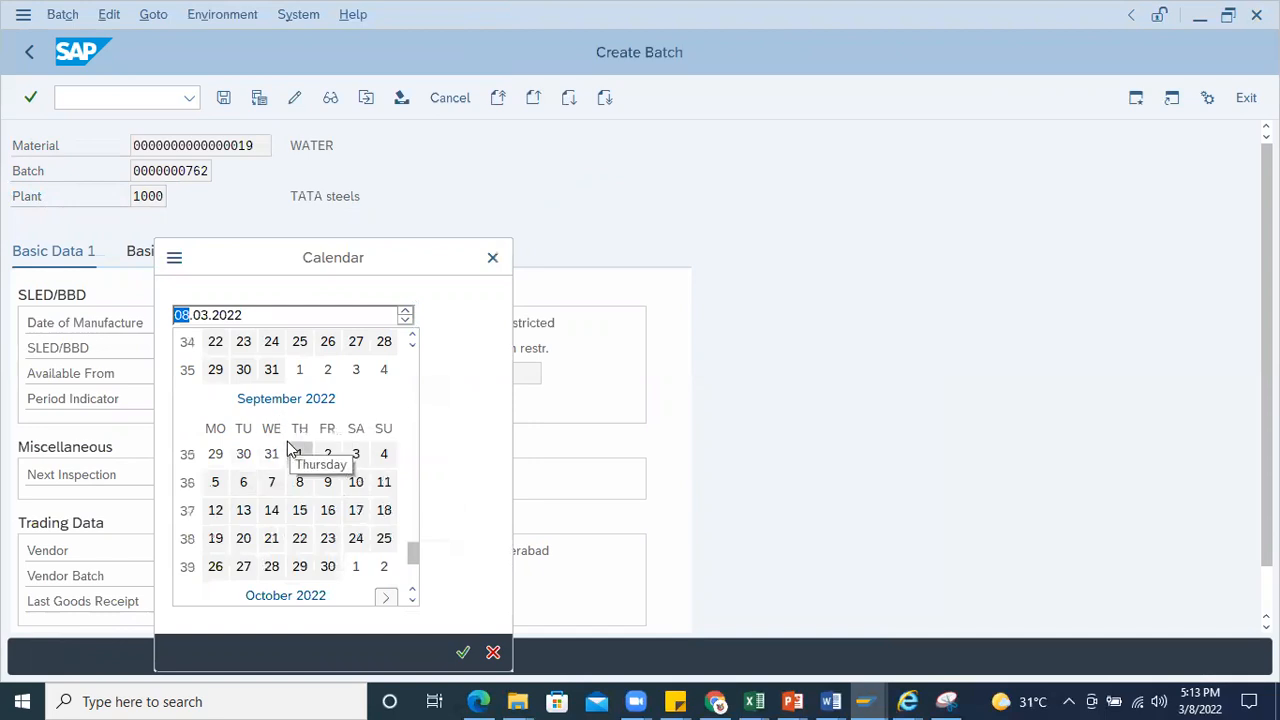
scroll(295, 440, "up", 2)
scroll(295, 408, "up", 3)
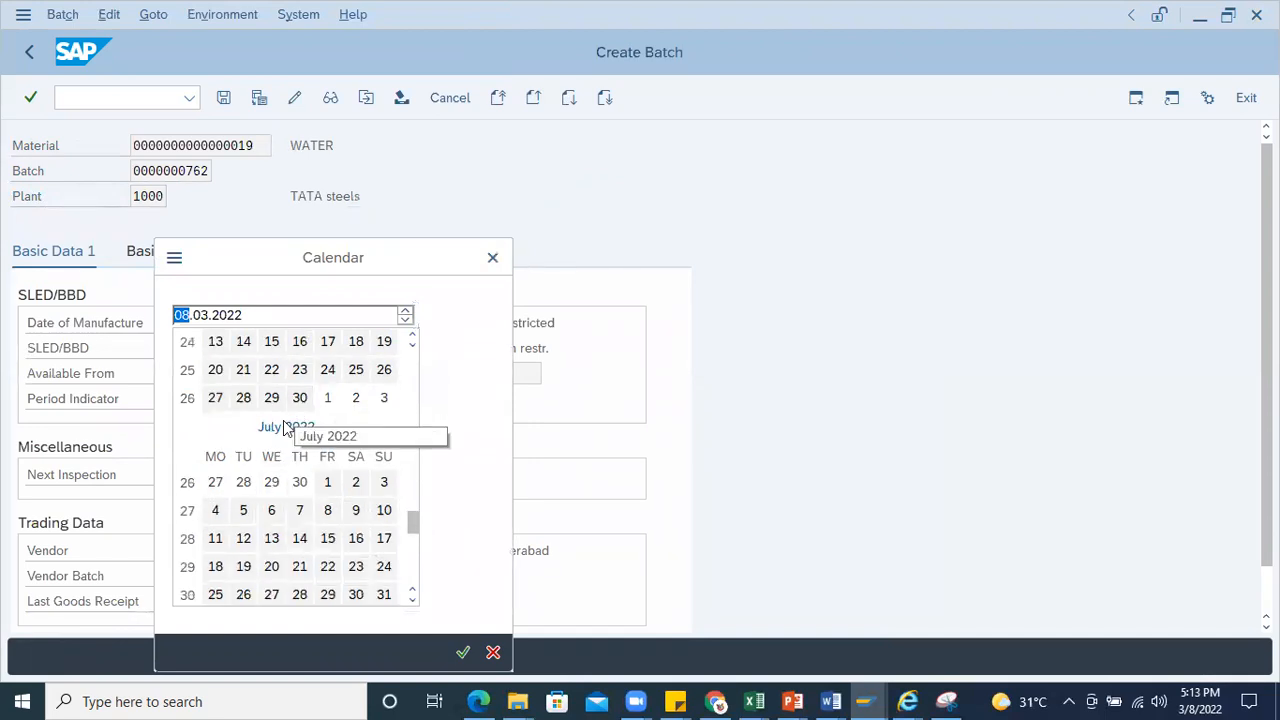
double_click(327, 538)
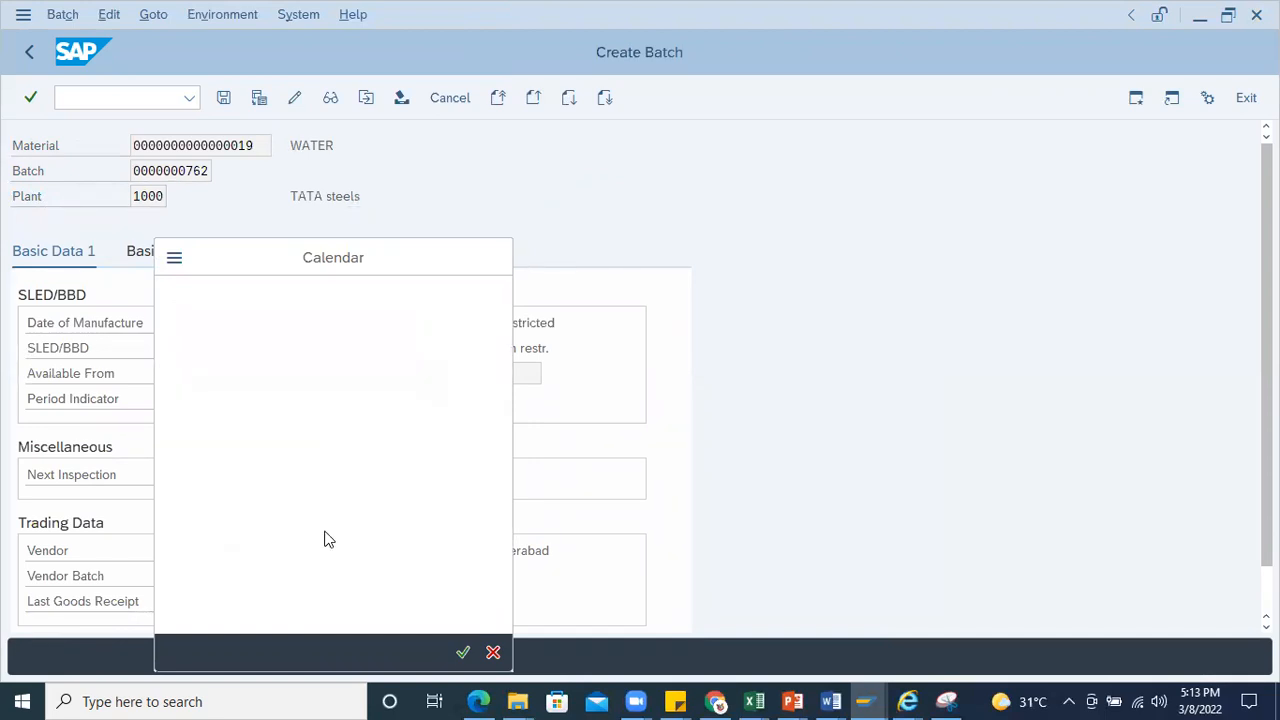
Step: Search the vendors of purchasing organization 1000 and assign FASTTRACK LTD as the batch's vendor
left_click(221, 521)
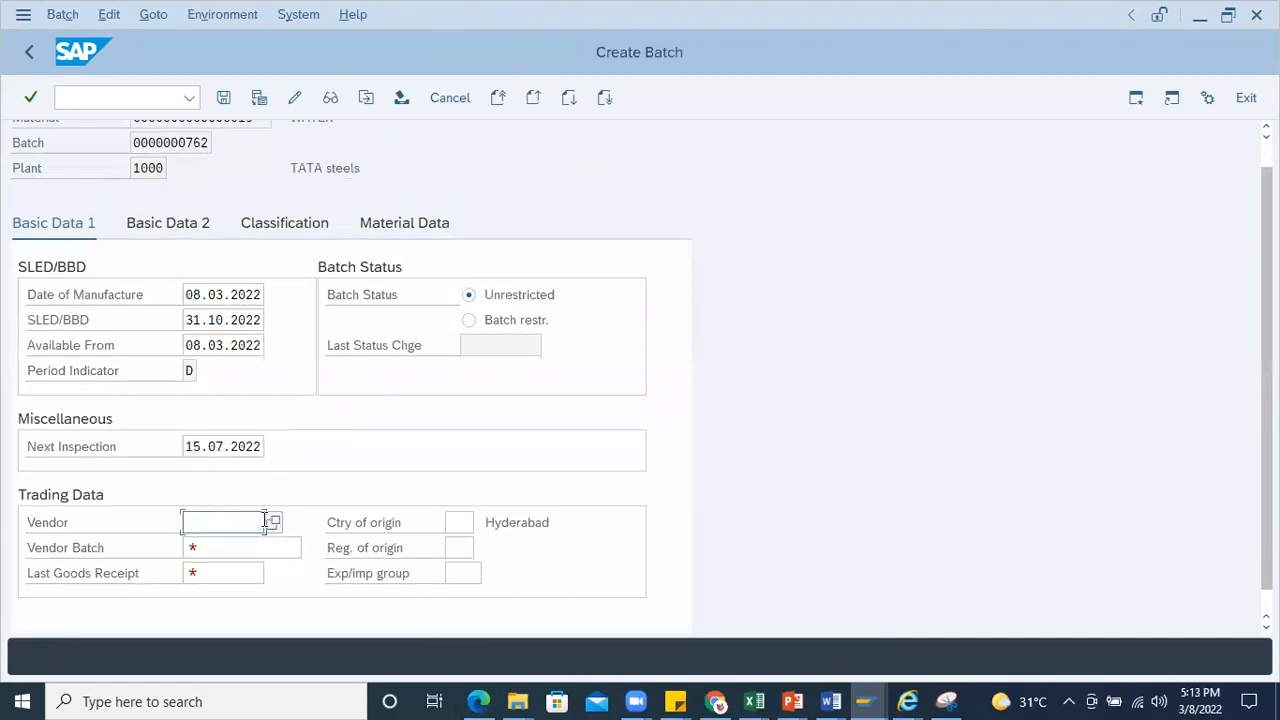
left_click(273, 523)
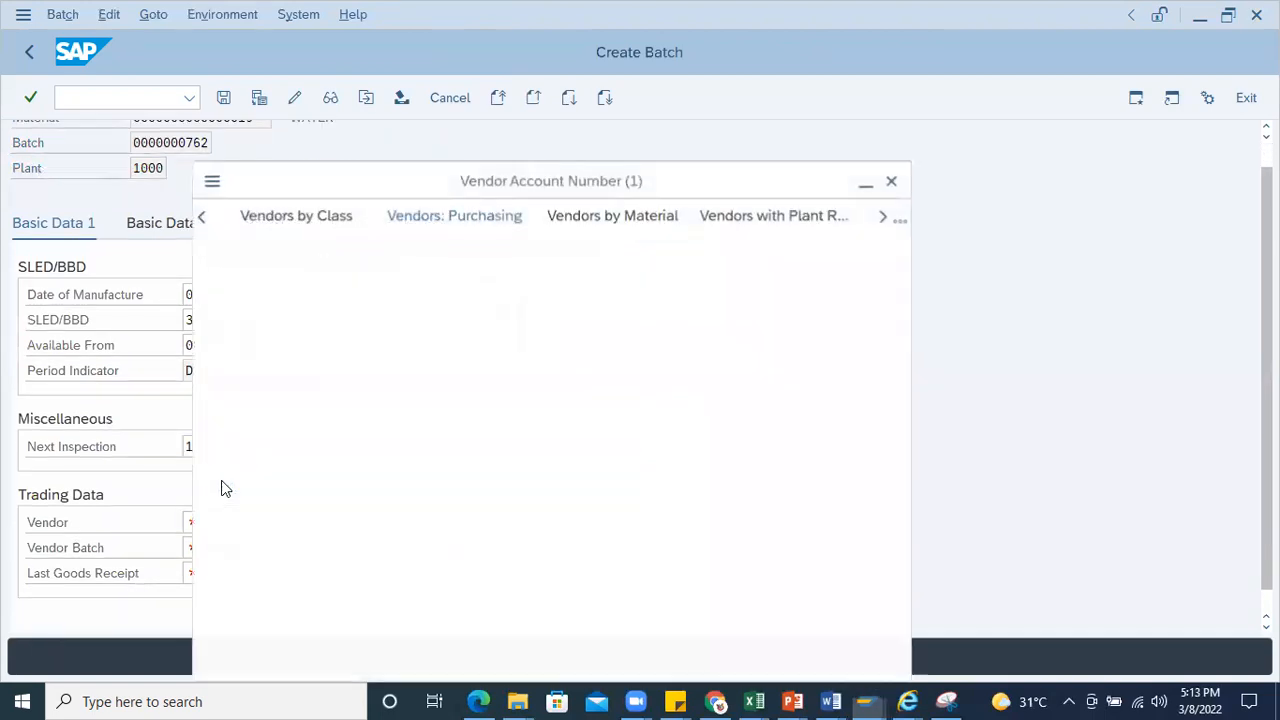
left_click(436, 461)
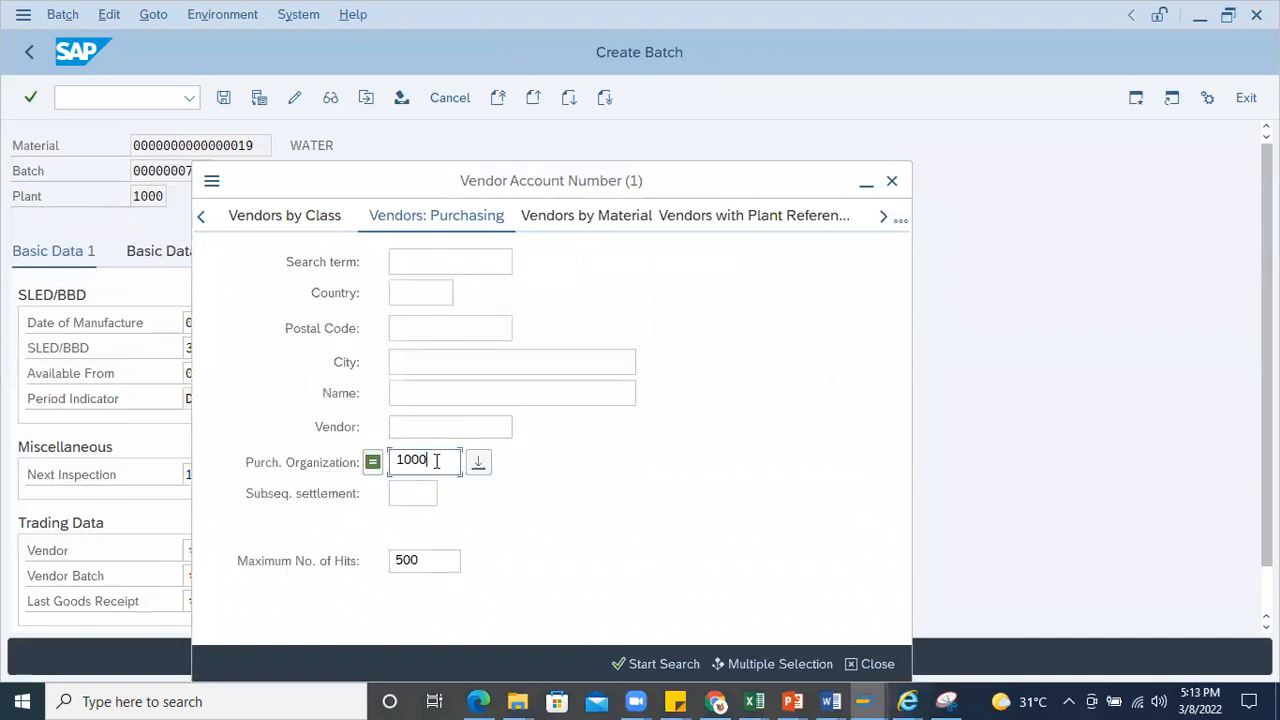
key("Return")
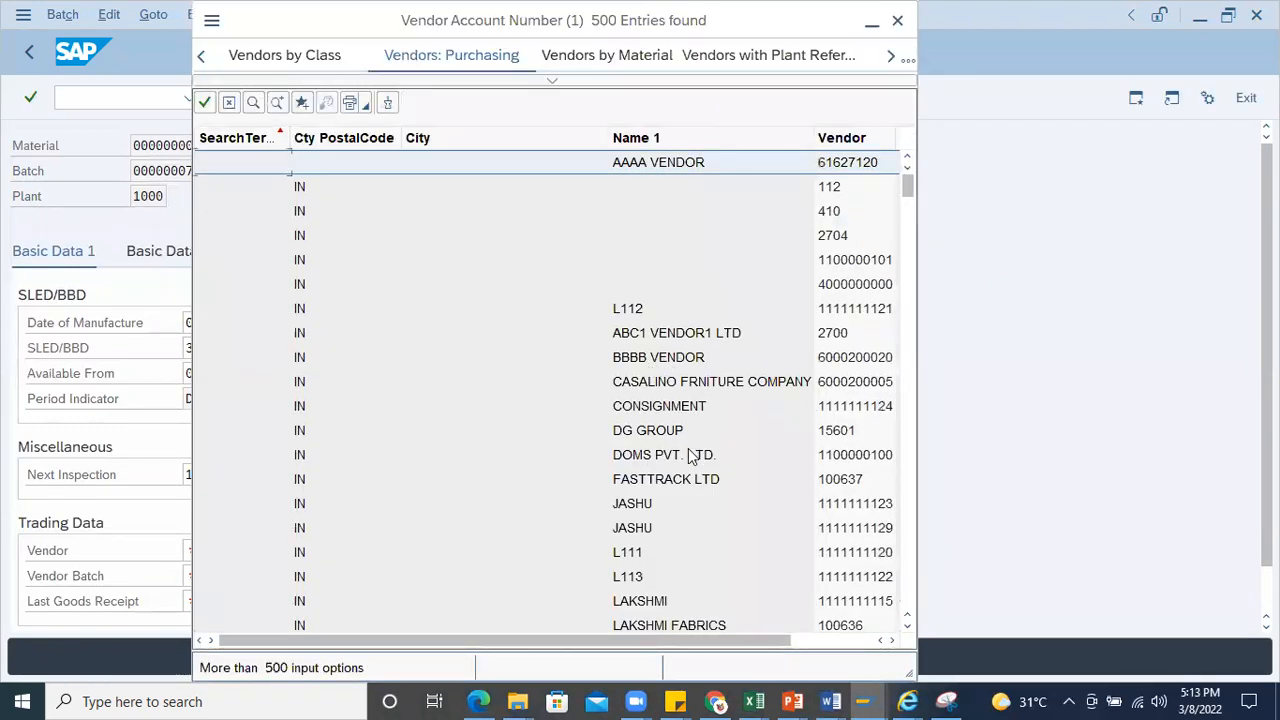
double_click(645, 485)
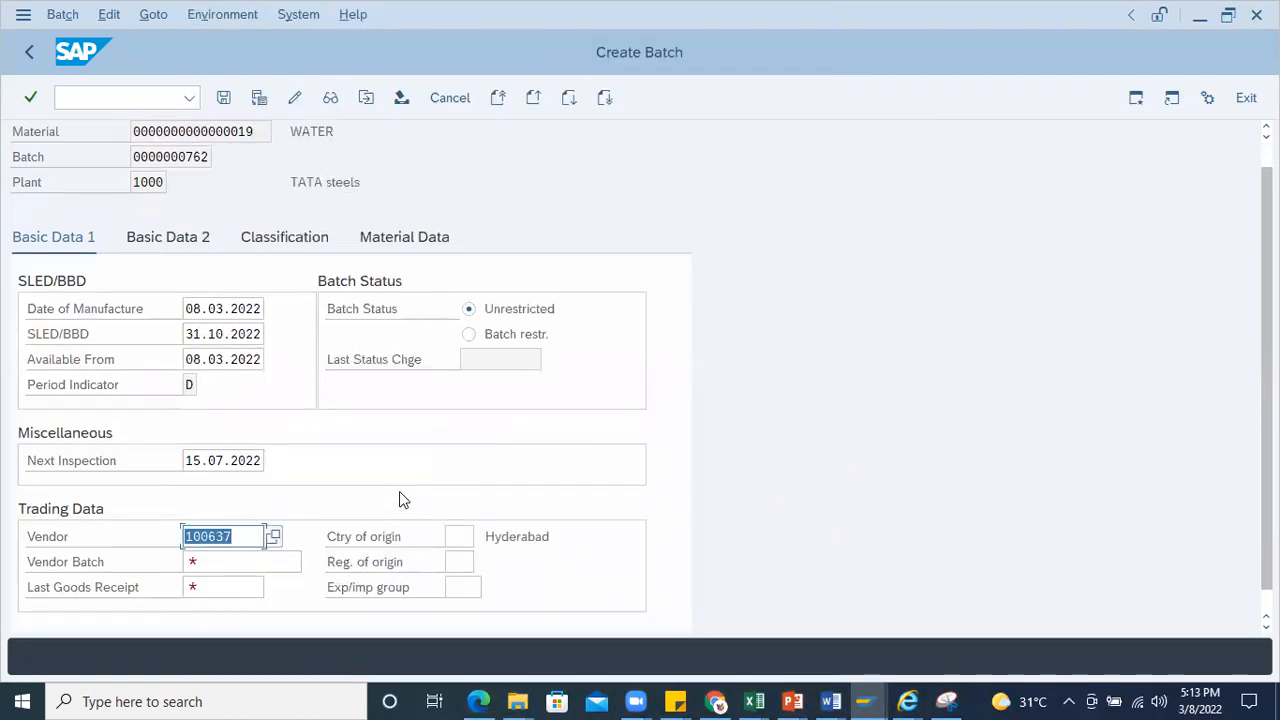
Step: Enter 610567 as the vendor batch and set the last goods receipt date to 01.03.2022
scroll(399, 491, "down", 1)
left_click(223, 533)
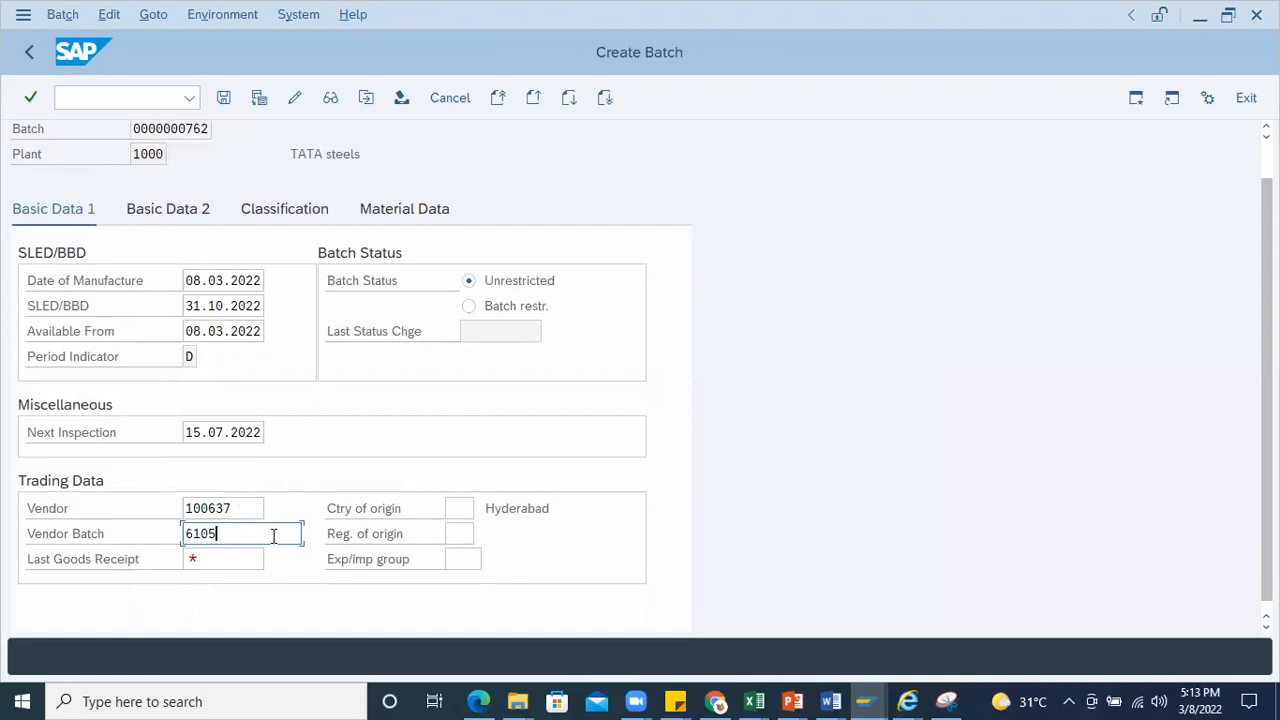
left_click(247, 565)
left_click(275, 562)
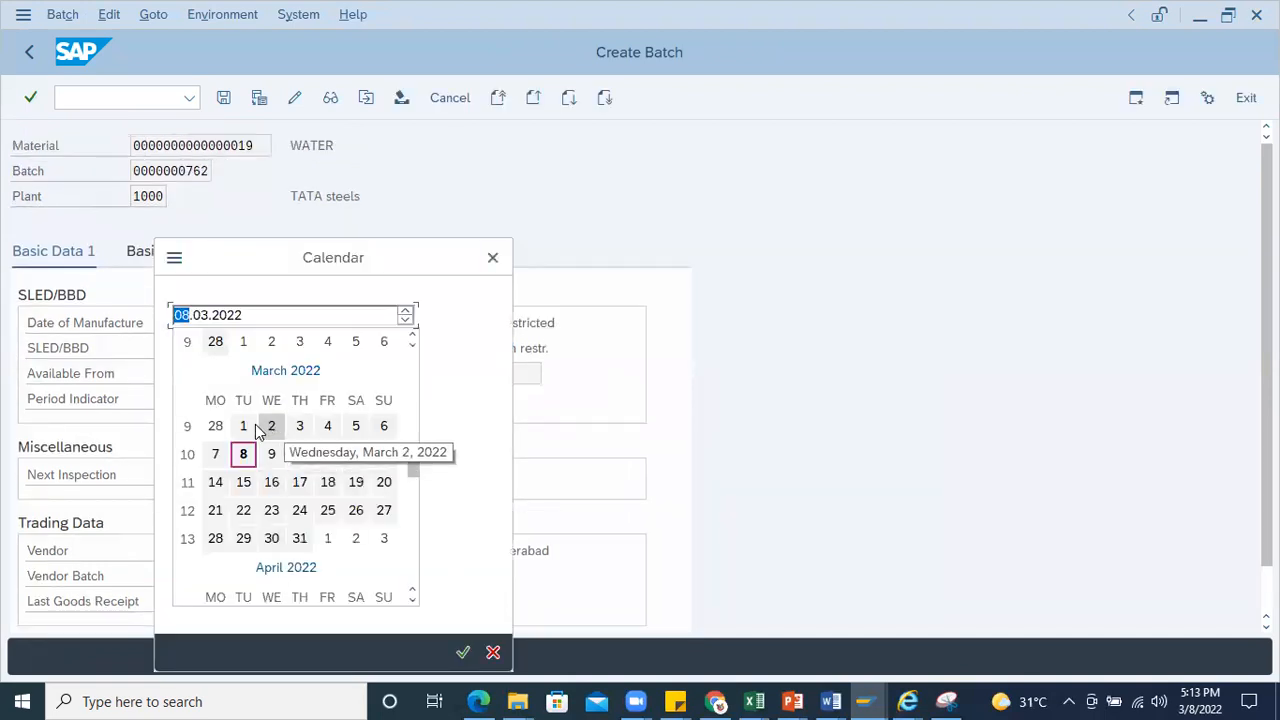
double_click(248, 429)
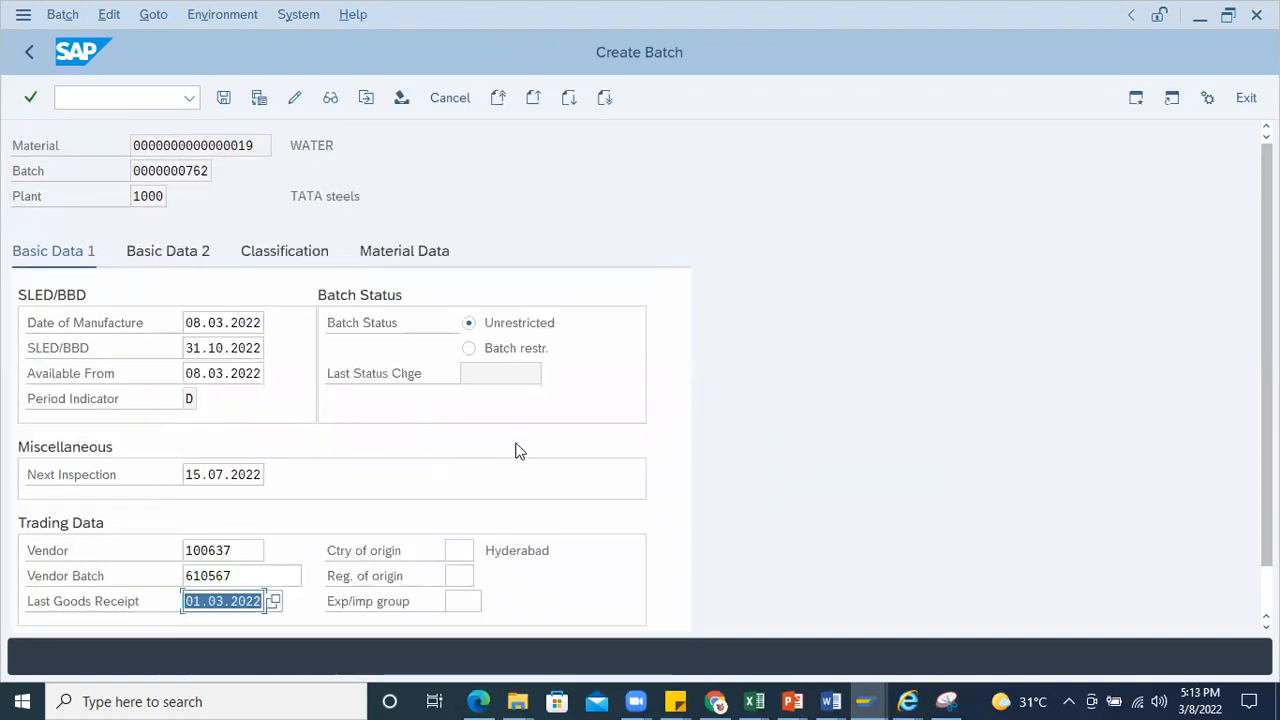
Step: Confirm the entries, save the new batch, and return to the start screen
key("Return")
left_click(224, 98)
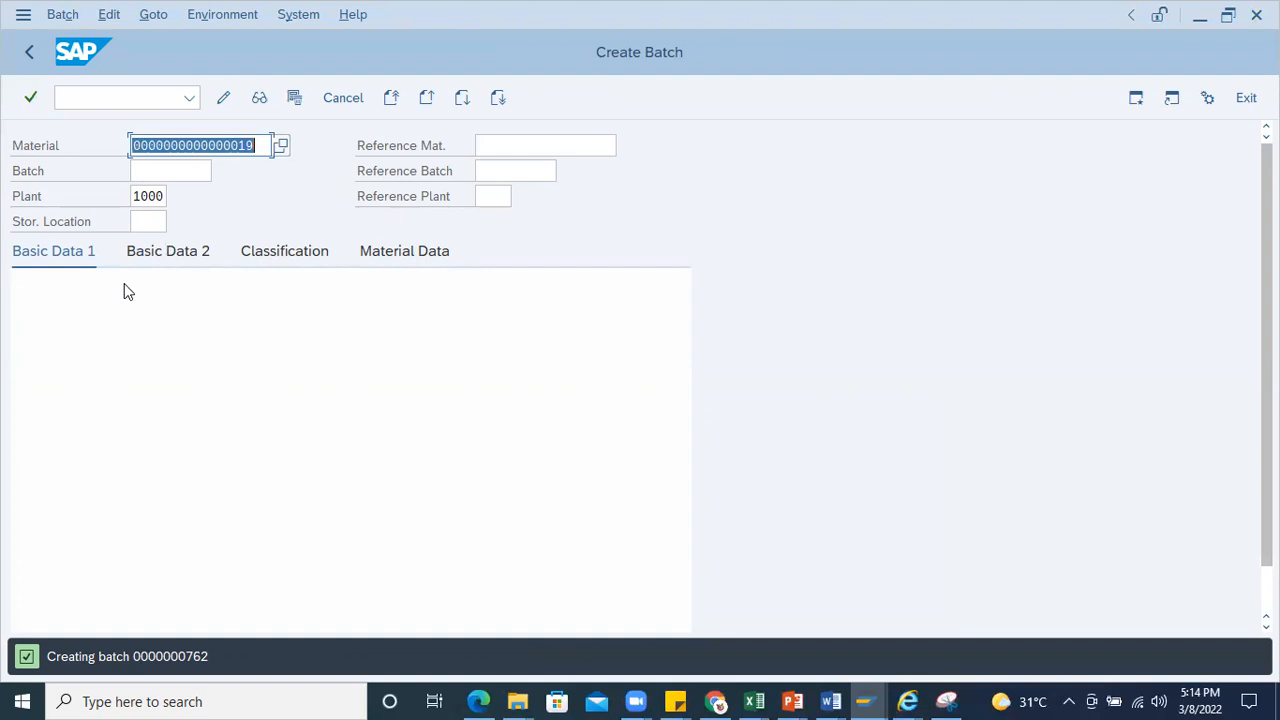
left_click(30, 56)
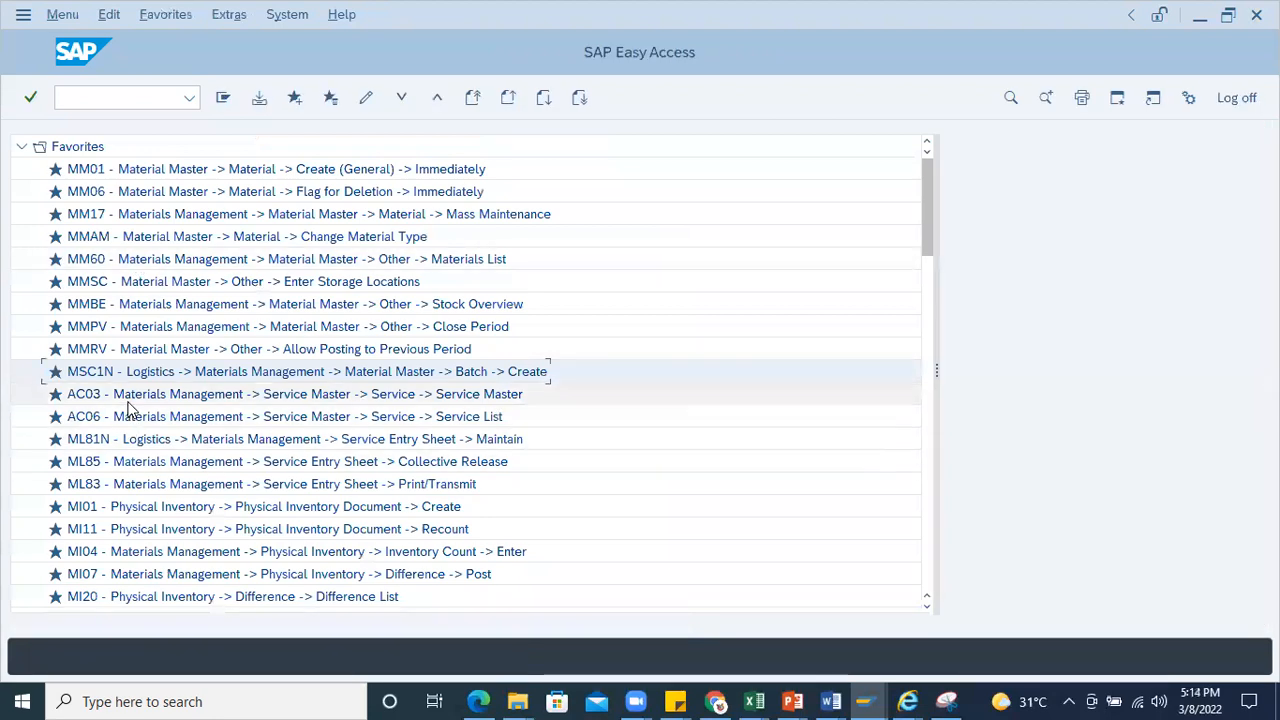
Step: Open the AC03 service master and examine the displayed service's activity number and short text
double_click(128, 400)
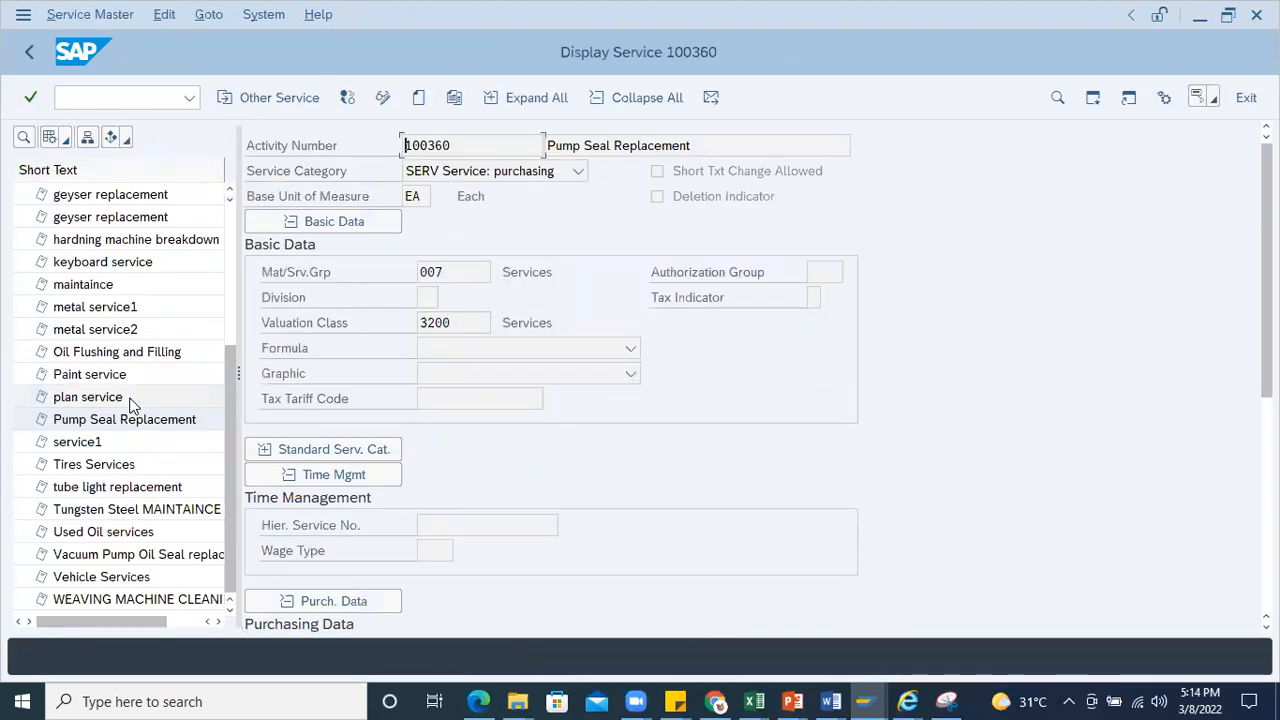
left_click_drag(690, 145, 359, 192)
double_click(424, 146)
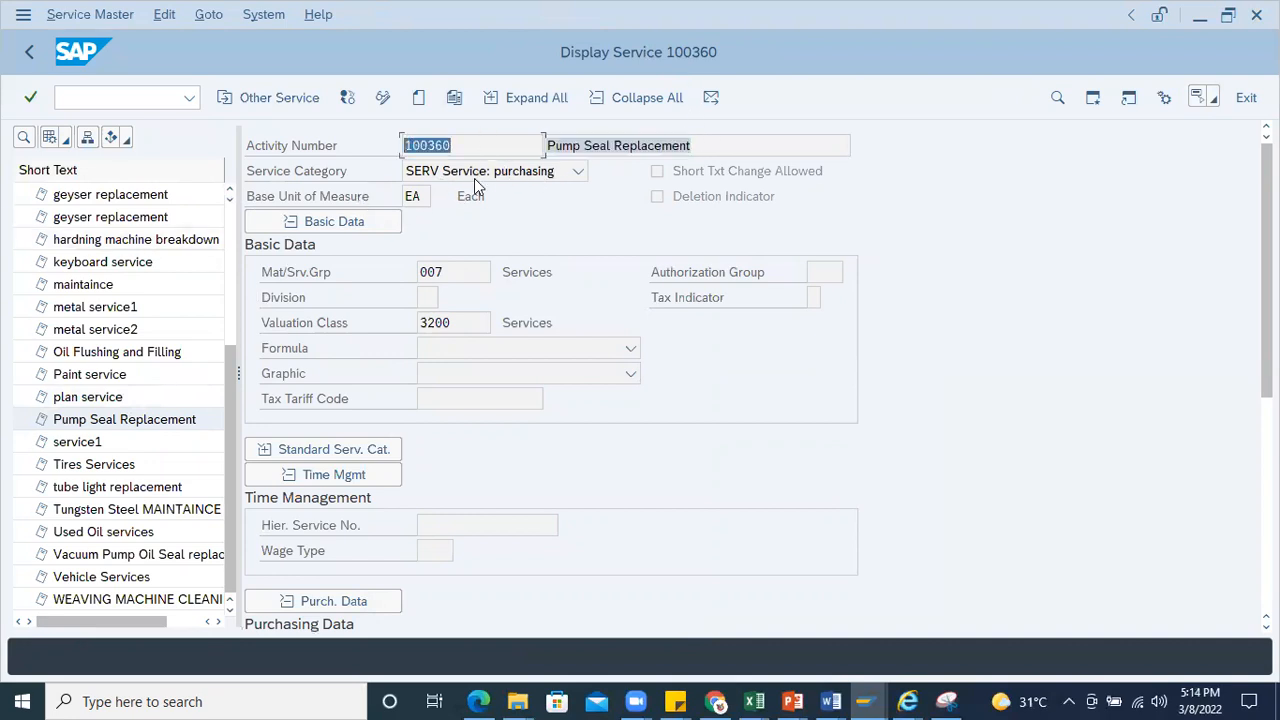
left_click_drag(461, 143, 328, 151)
scroll(229, 366, "up", 3)
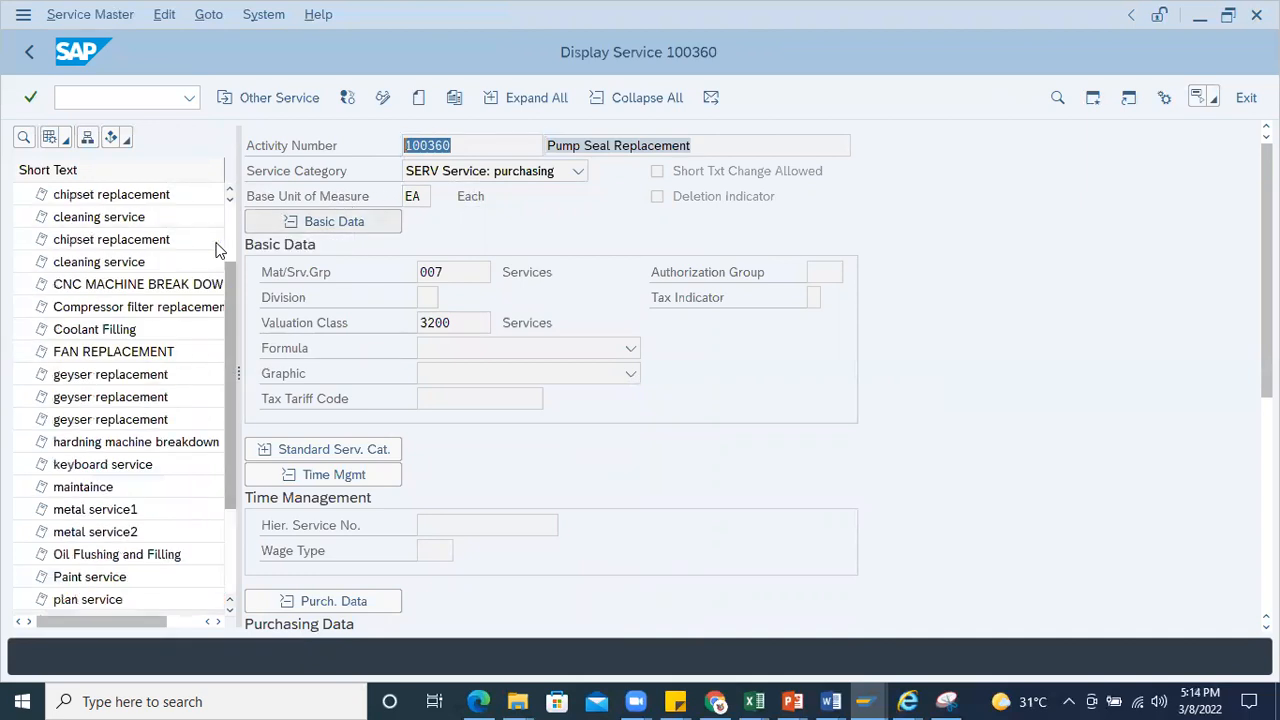
Step: Display the hardning machine breakdown service and copy it into a new service master record
double_click(60, 442)
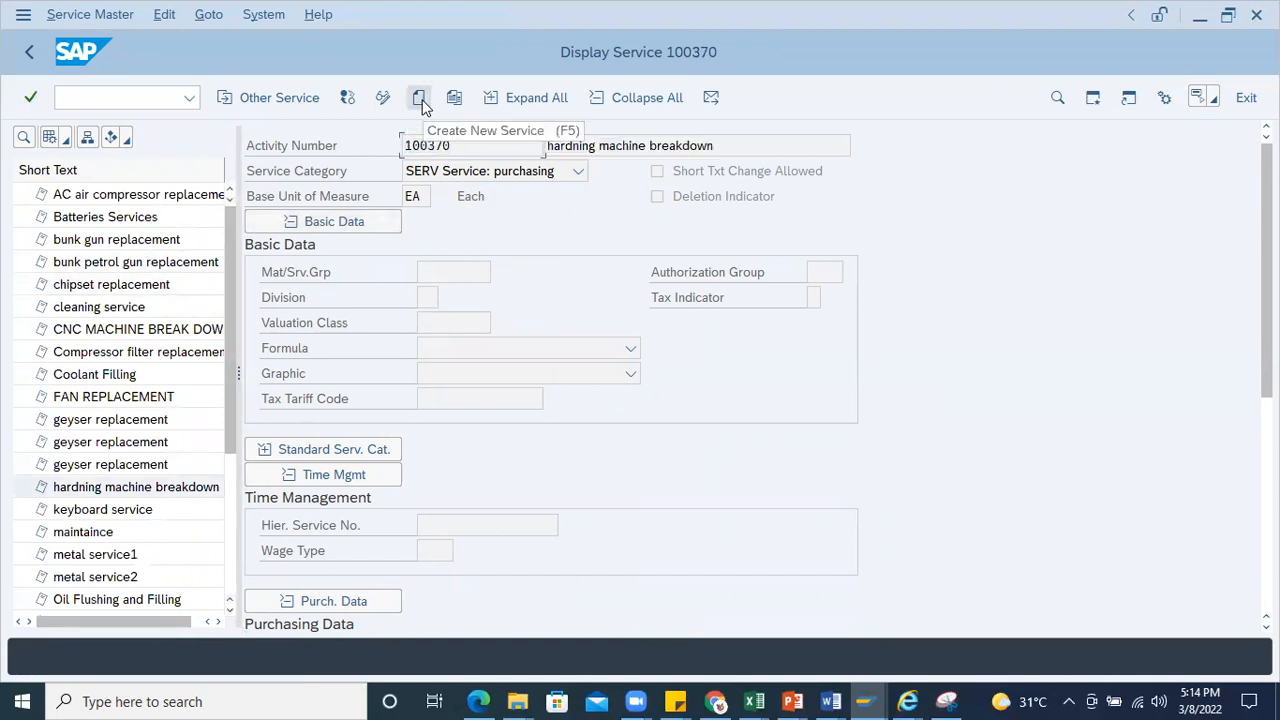
left_click(100, 308)
left_click(453, 98)
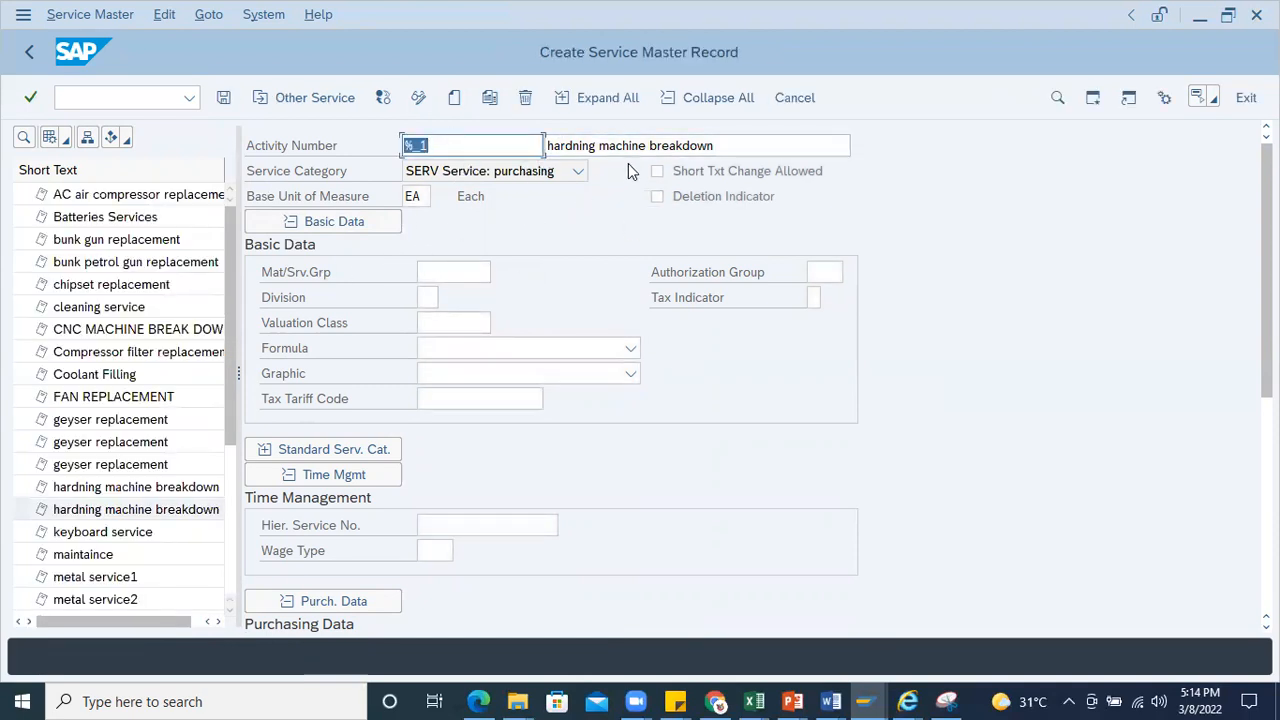
Step: Set the new service's short text to TagSkills Training Services and save the record
left_click_drag(726, 145, 366, 183)
double_click(444, 146)
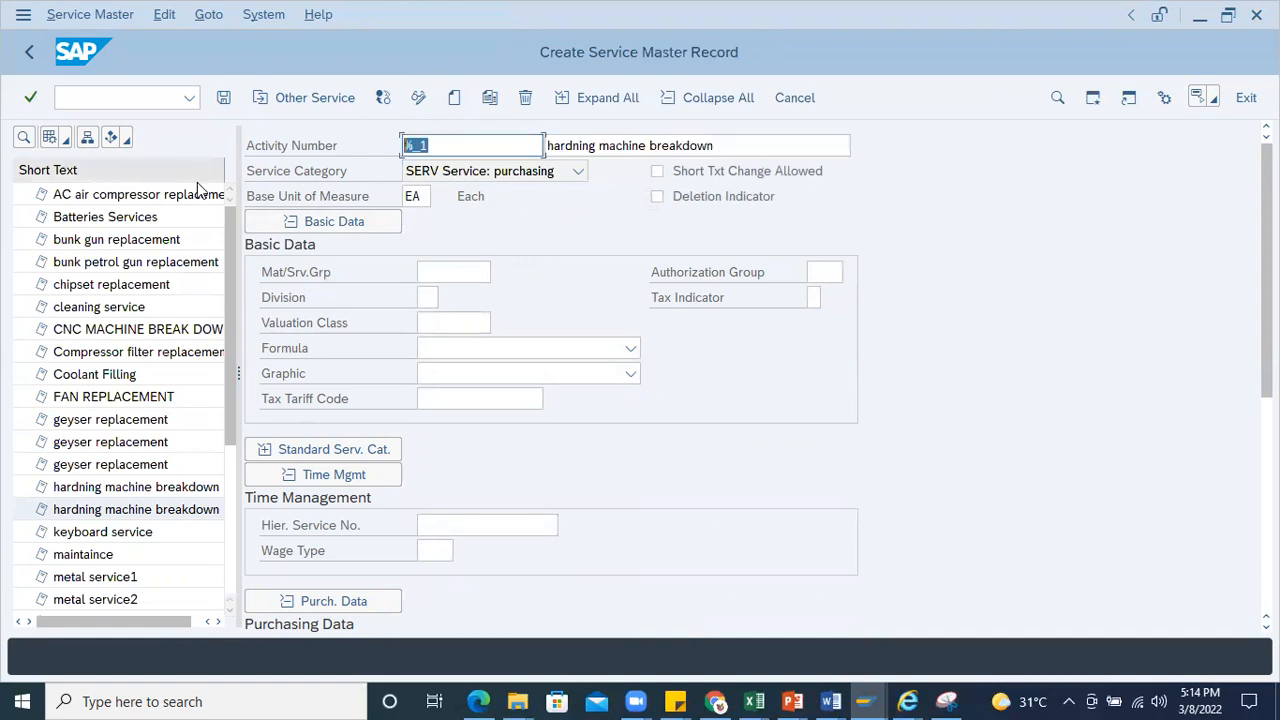
left_click_drag(726, 145, 563, 193)
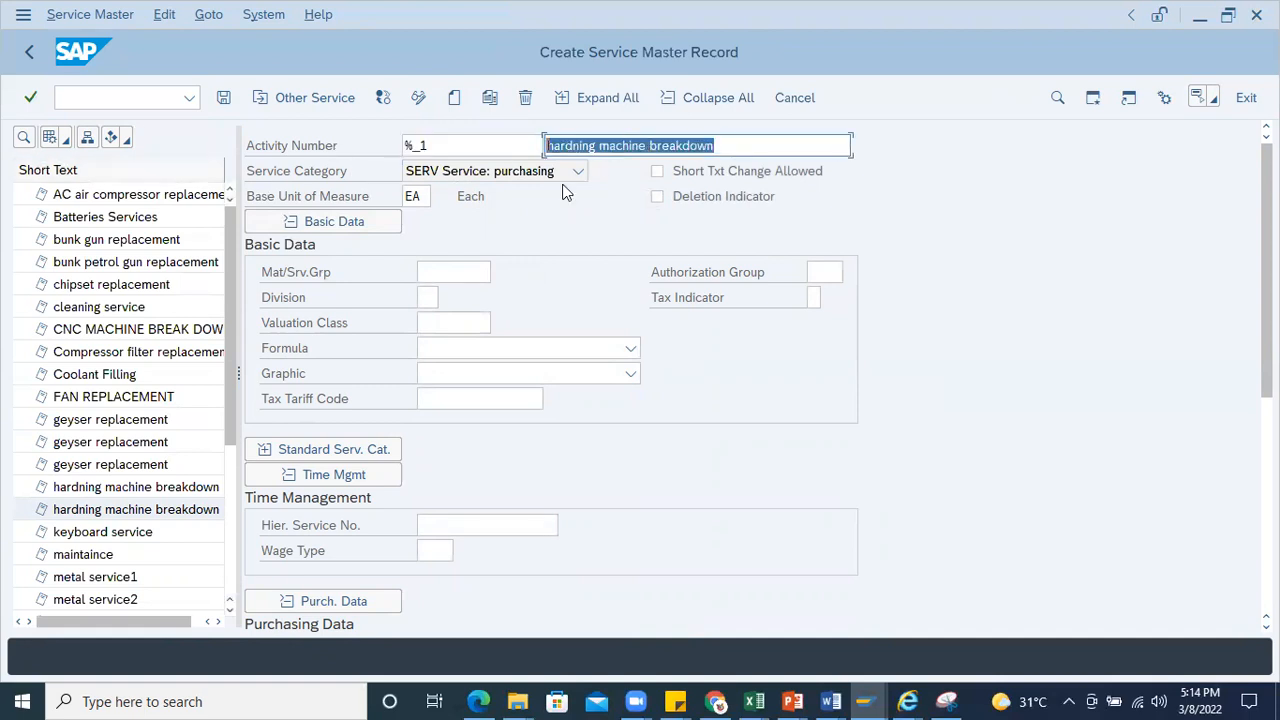
type("TagSkil")
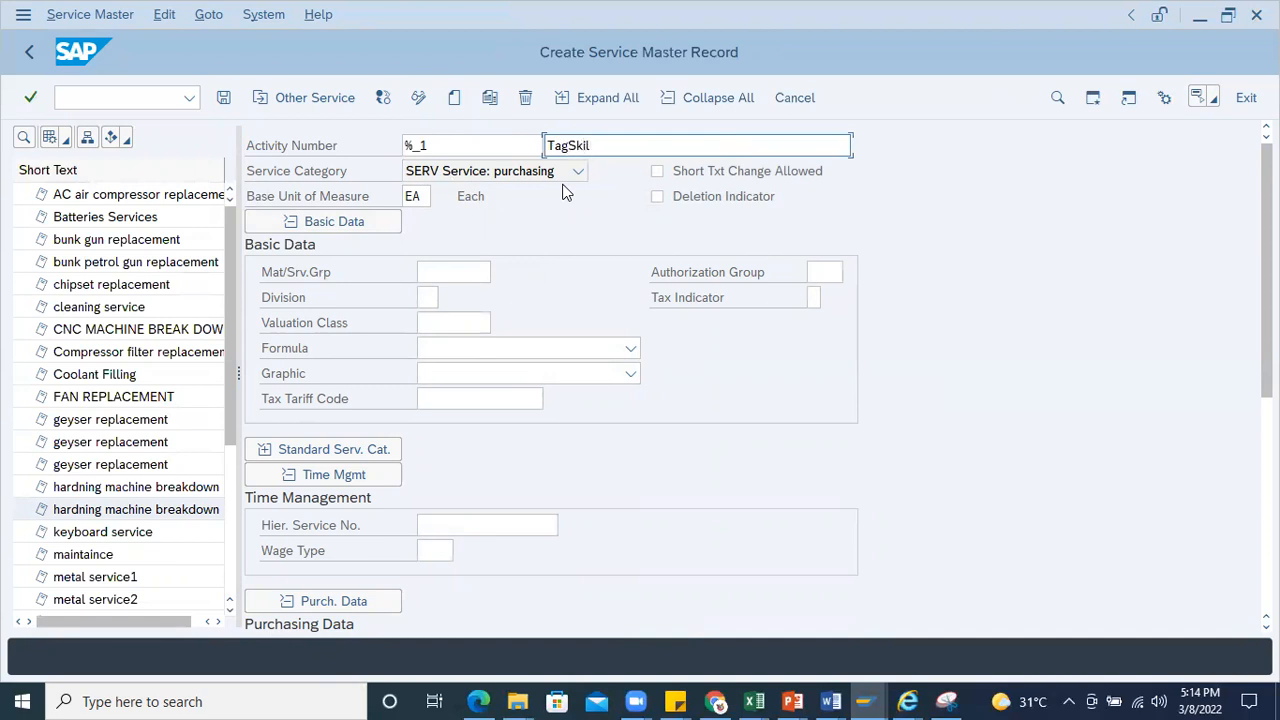
type("ls Training Services")
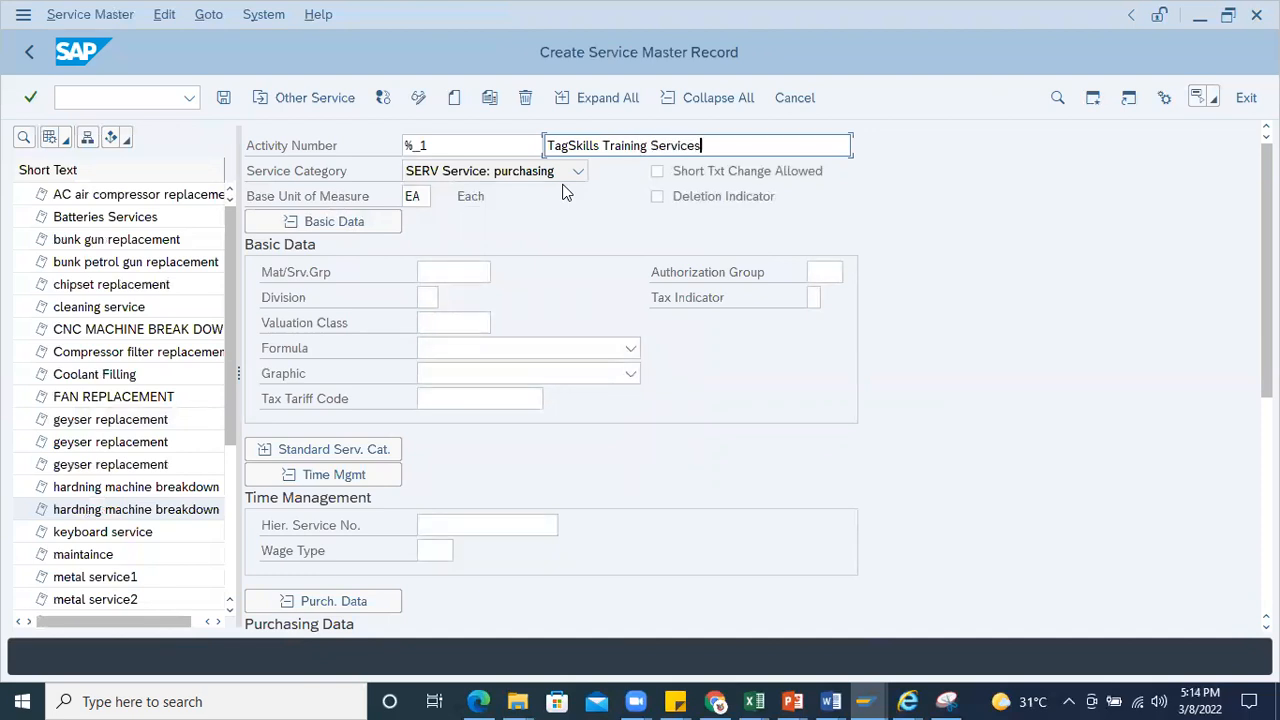
key("Return")
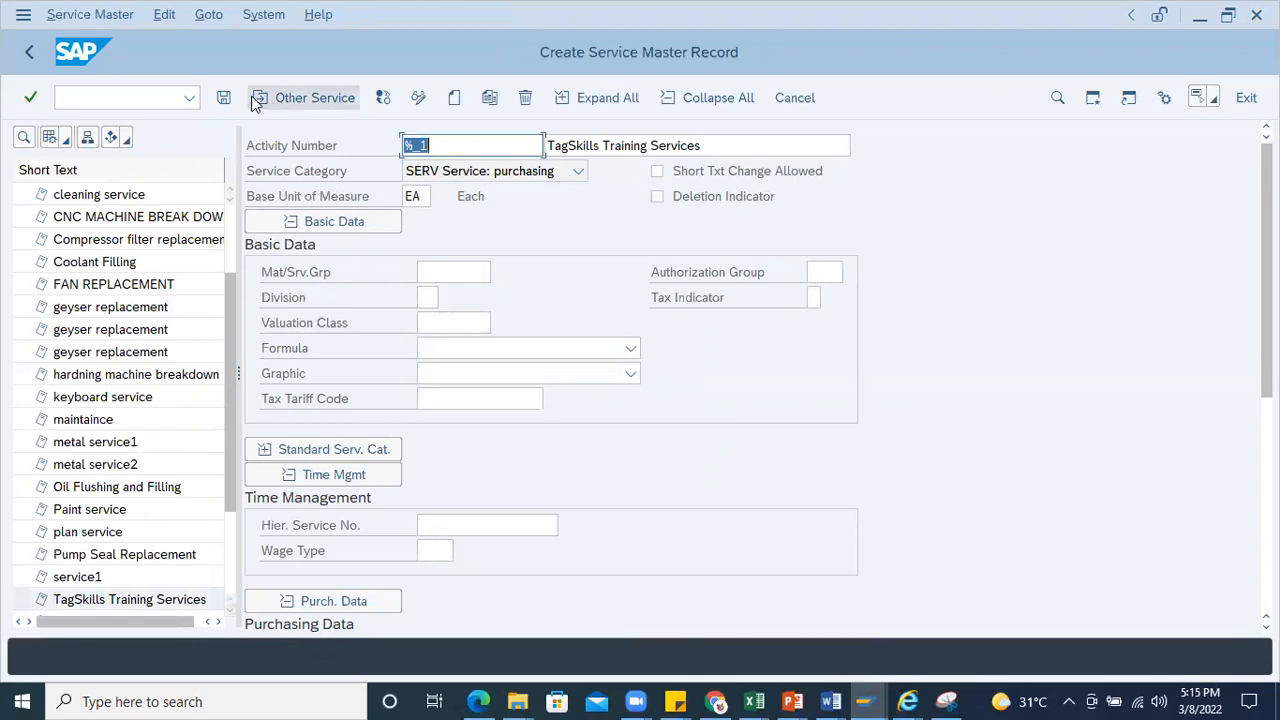
left_click(224, 98)
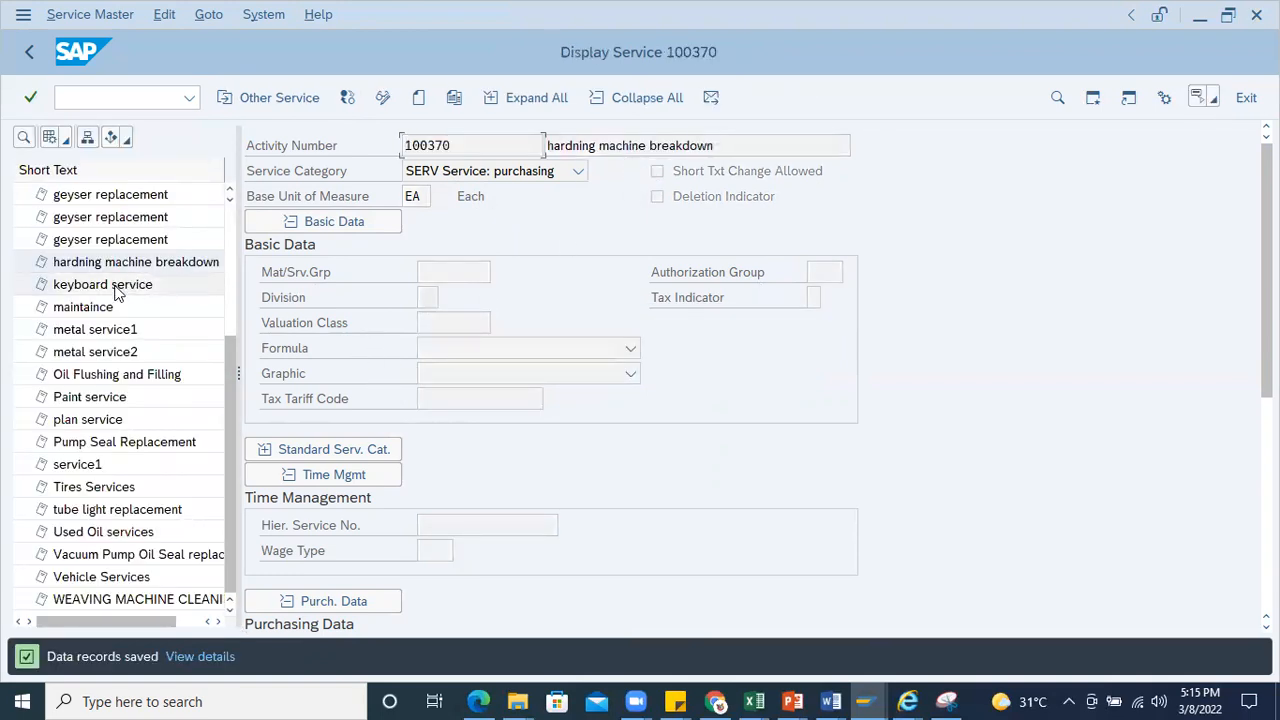
Step: Look through the service list for the newly saved service and search its entries for "Tag"
scroll(115, 292, "up", 4)
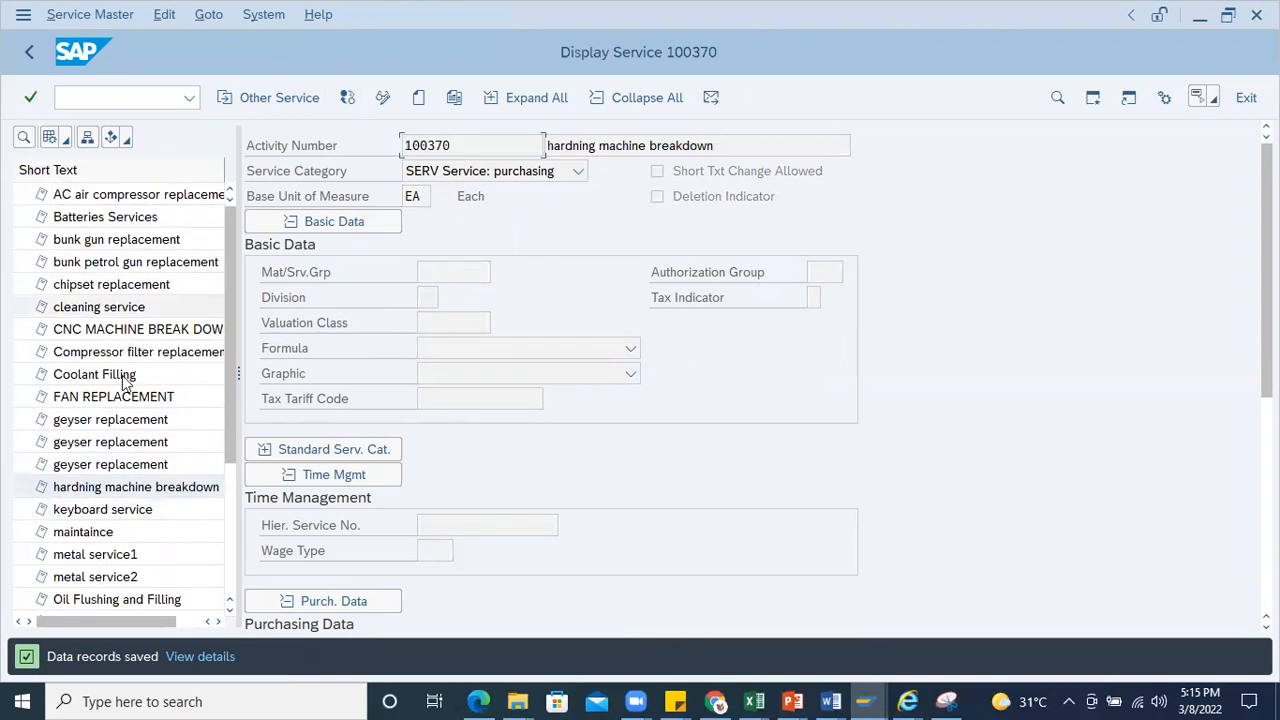
scroll(125, 410, "down", 2)
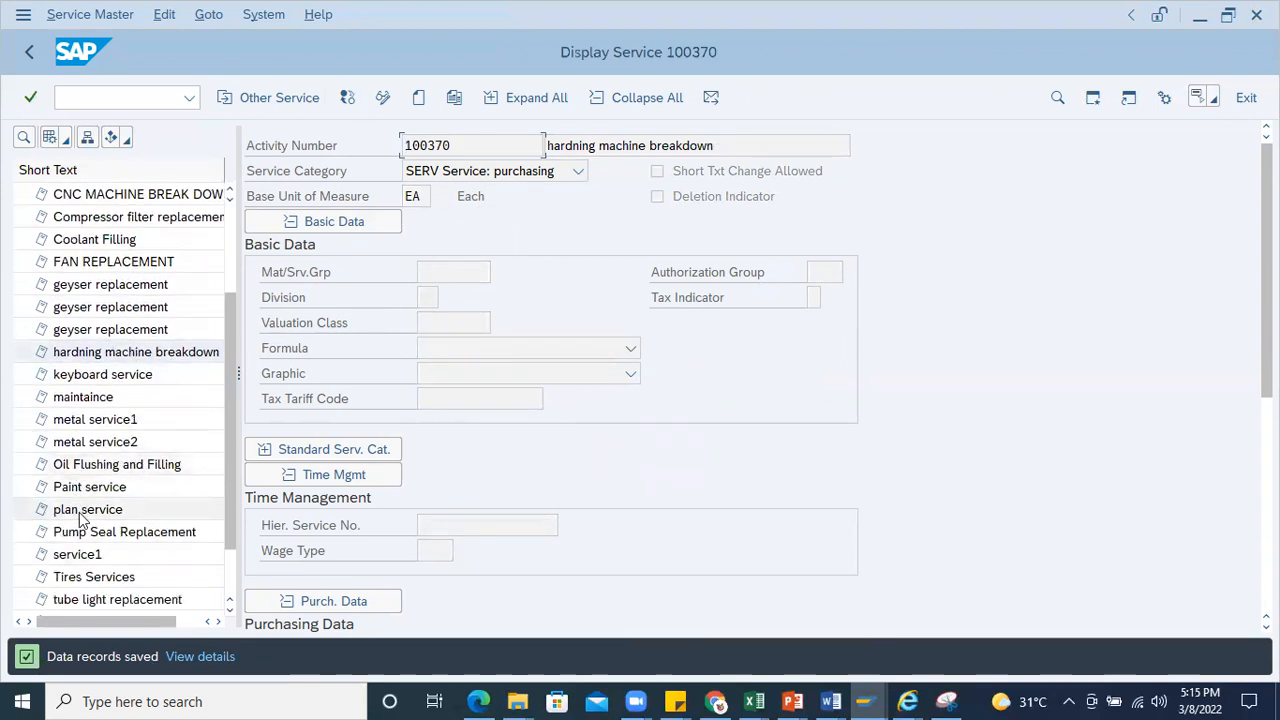
scroll(85, 528, "down", 1)
scroll(84, 531, "down", 1)
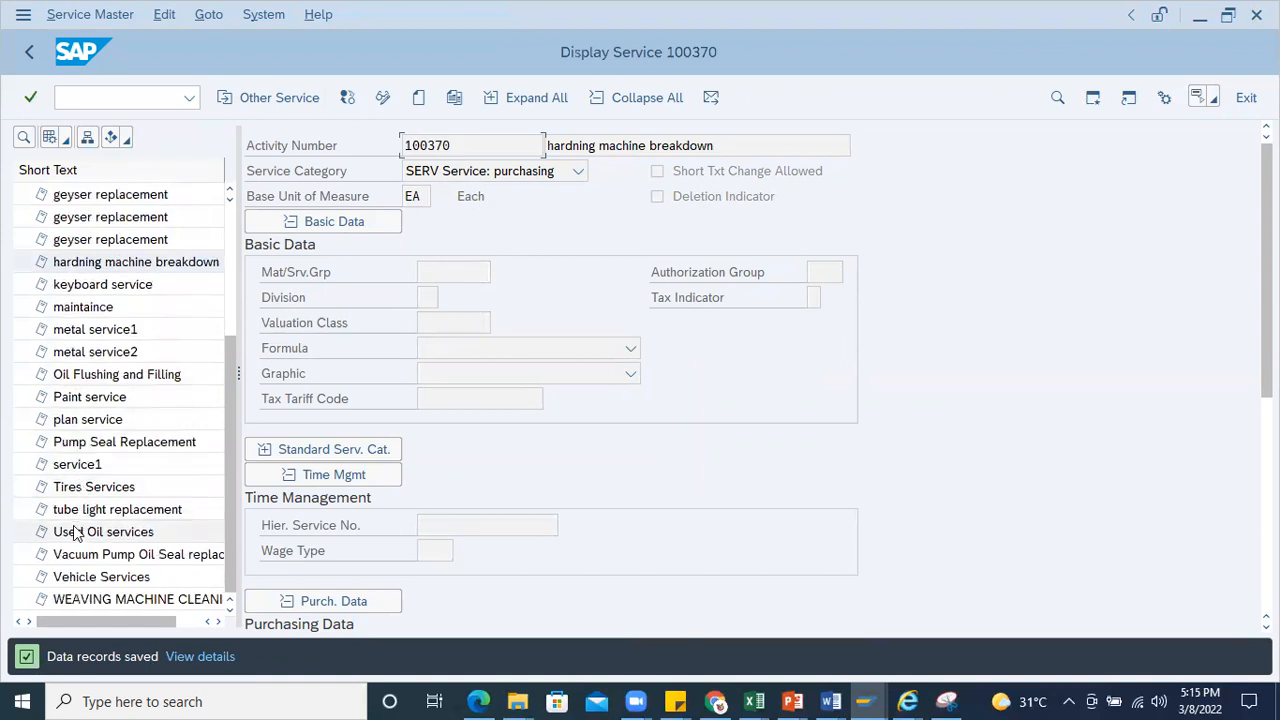
scroll(77, 531, "up", 4)
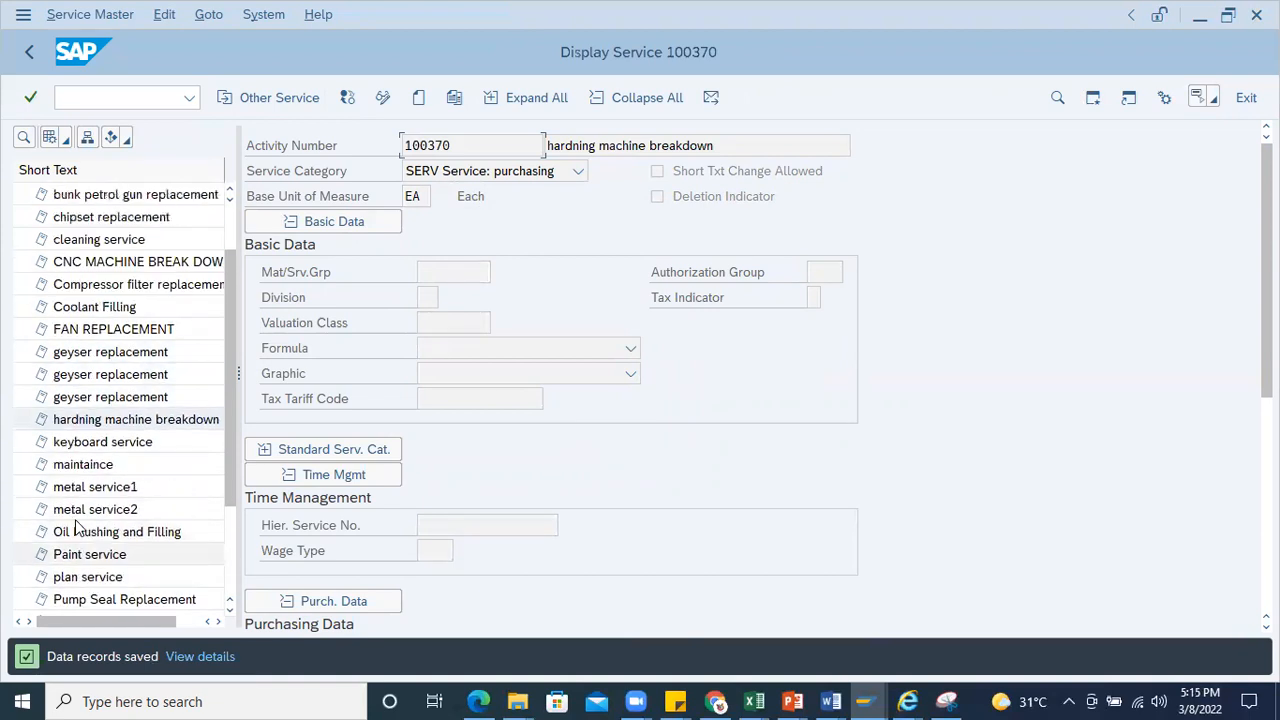
scroll(77, 531, "up", 1)
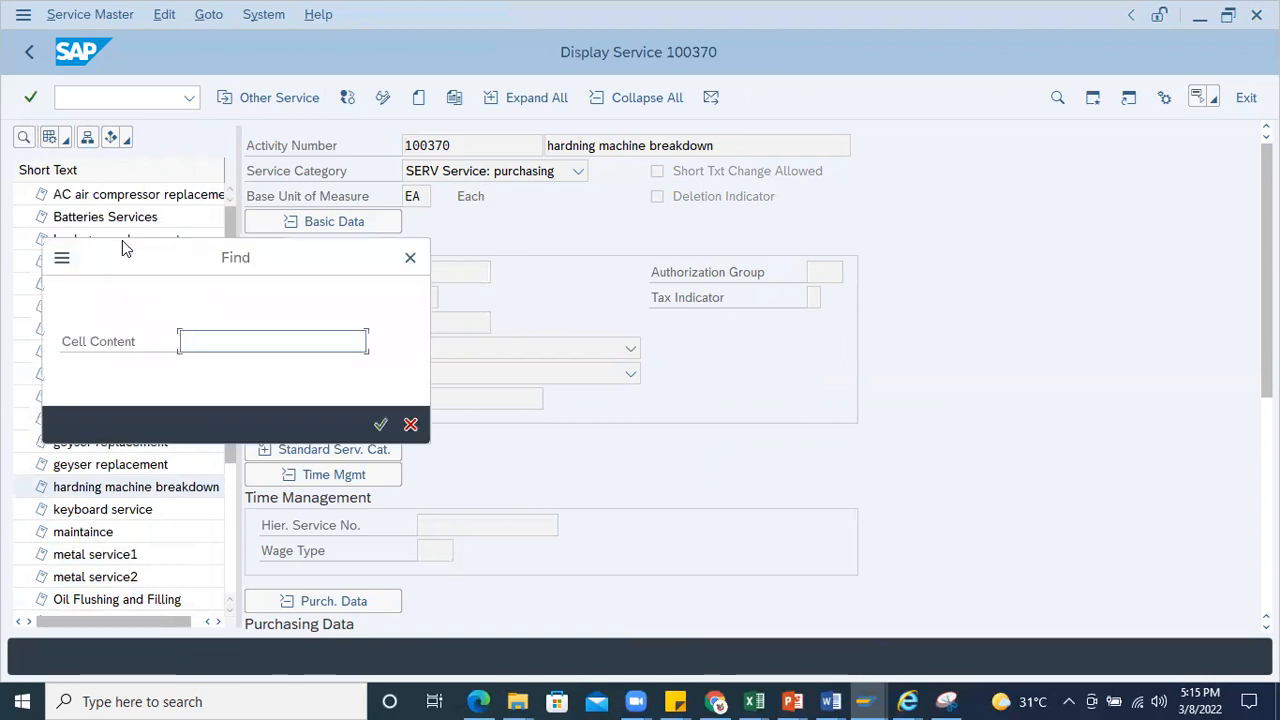
type("Tag")
key("Return")
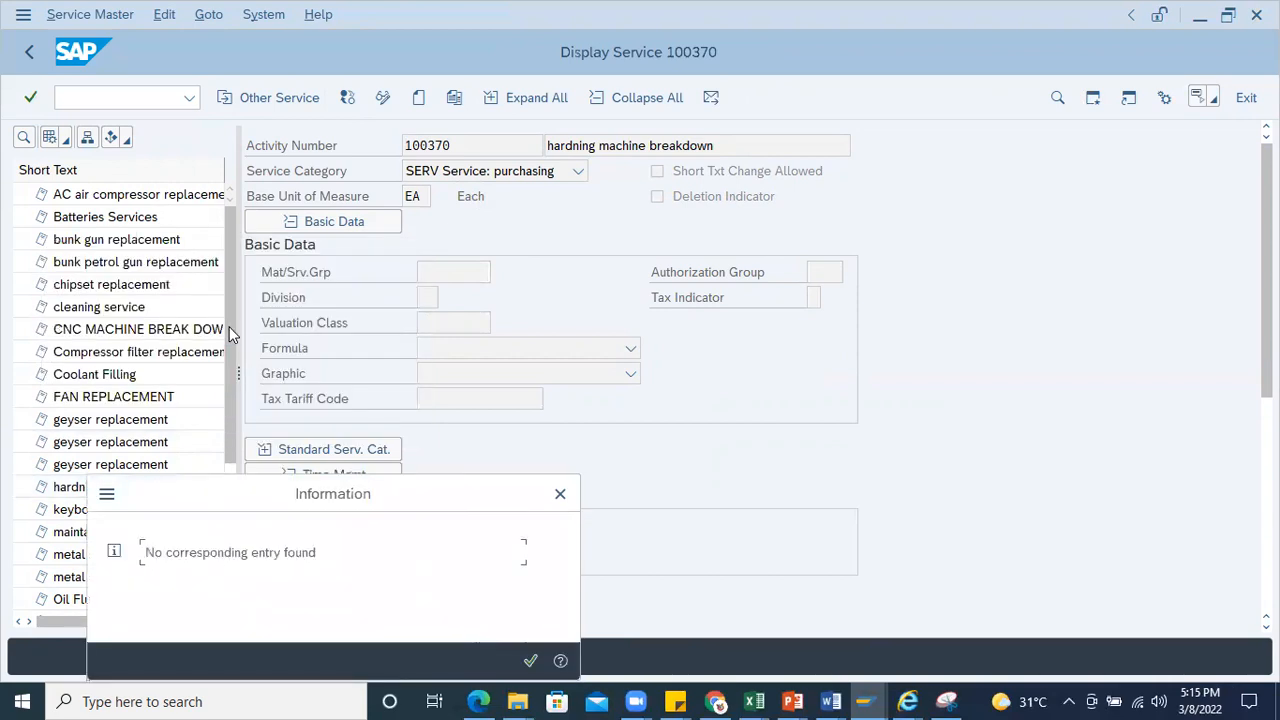
left_click(560, 493)
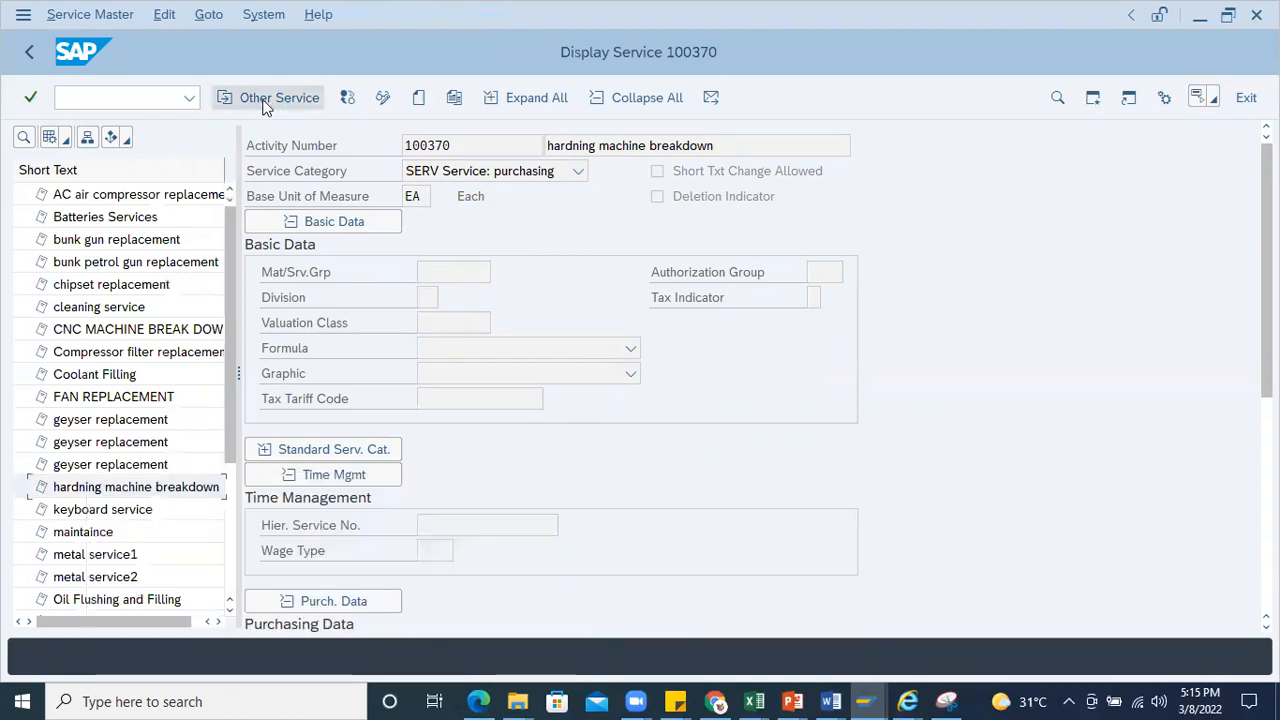
Step: Dismiss the prompt for another service, leave the service display, and reopen the AC03 service master to reload its list
left_click(232, 100)
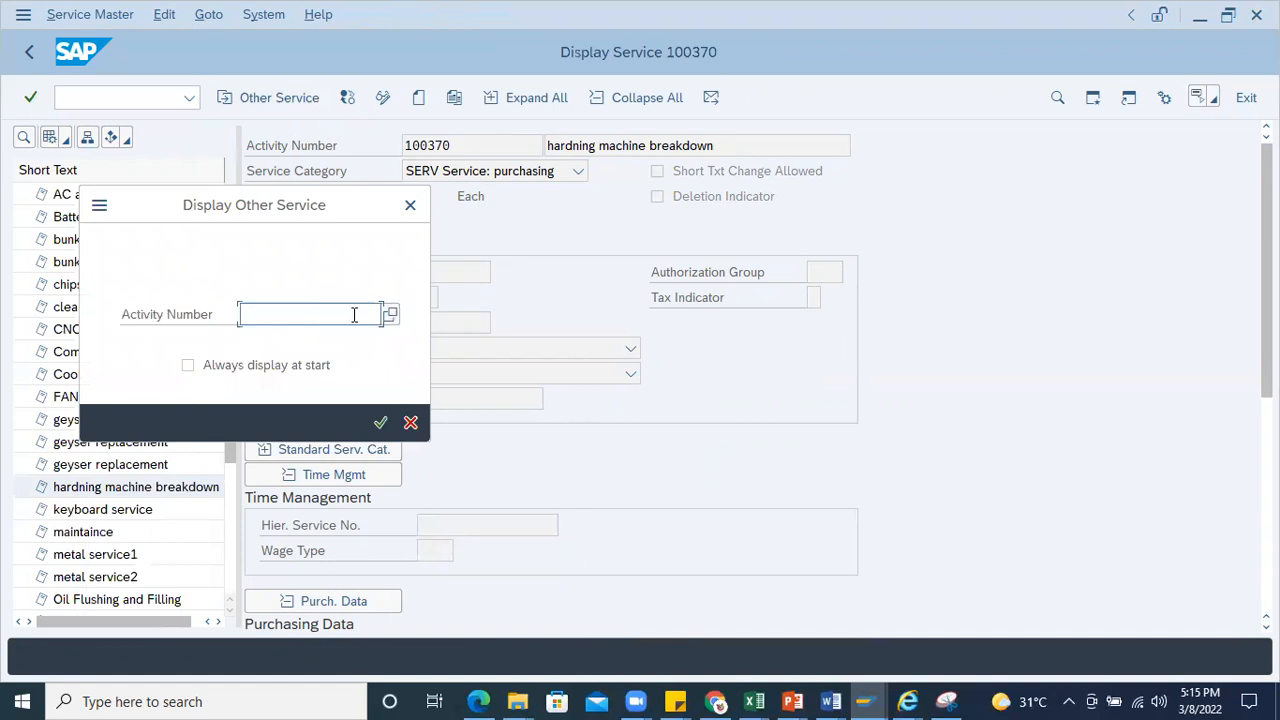
left_click(410, 205)
type("/n")
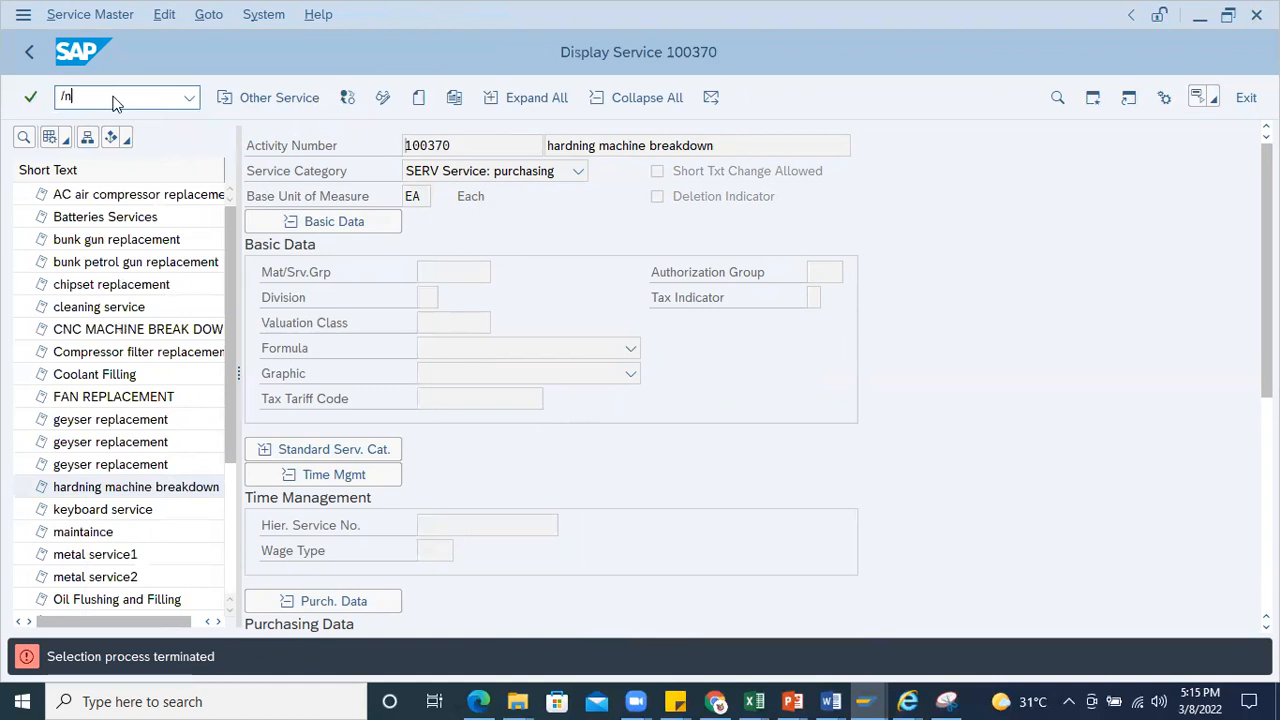
key("Return")
double_click(100, 394)
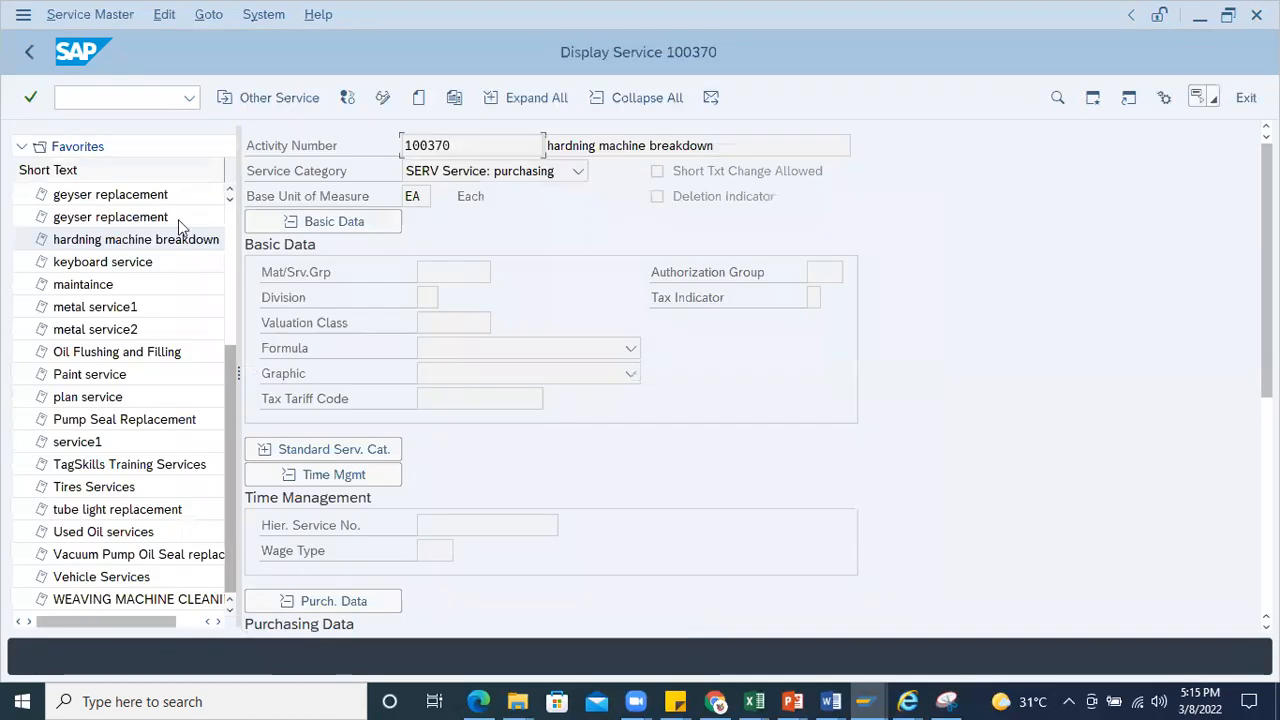
Step: Display the TagSkills Training Services record and copy its activity number
left_click(72, 466)
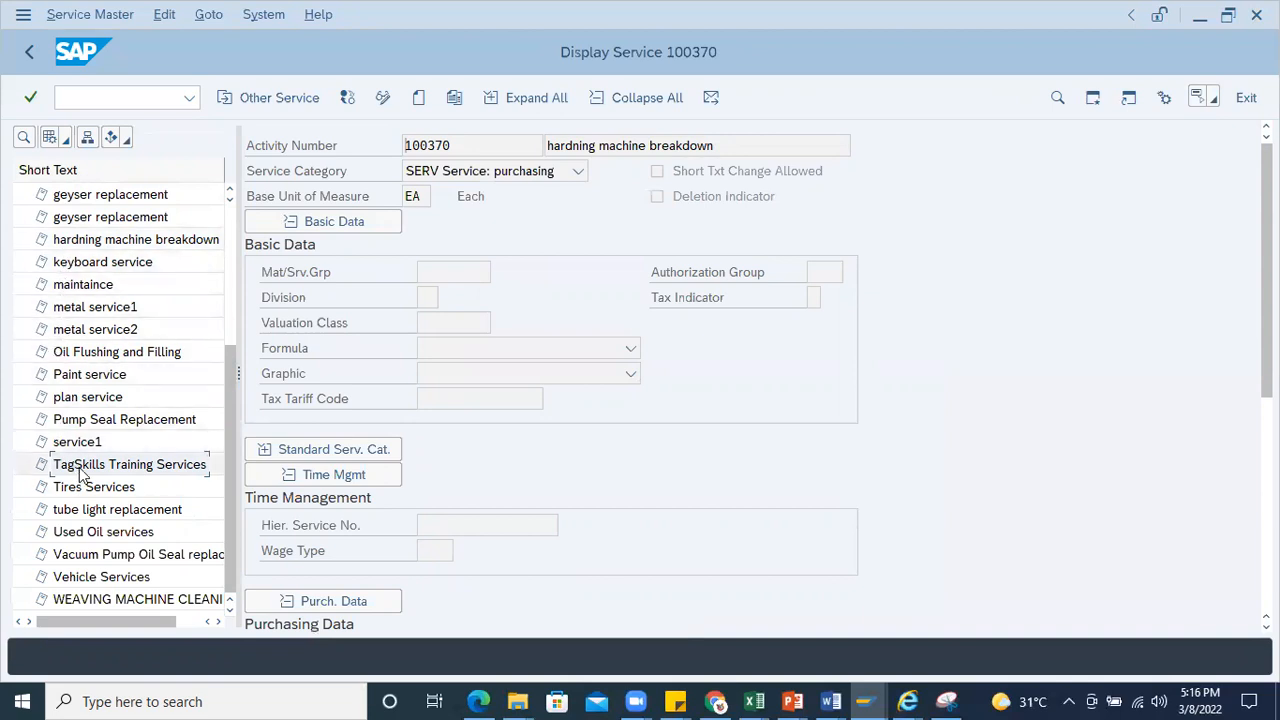
double_click(79, 467)
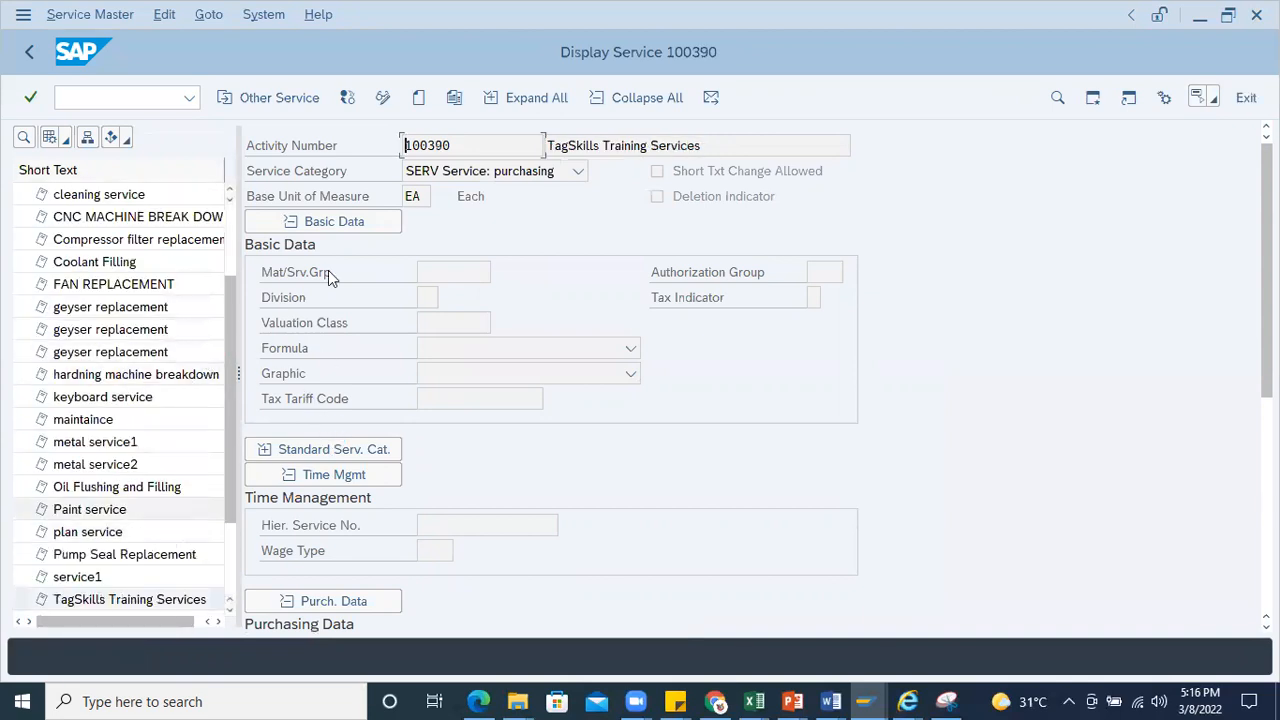
double_click(466, 146)
key("ctrl+c")
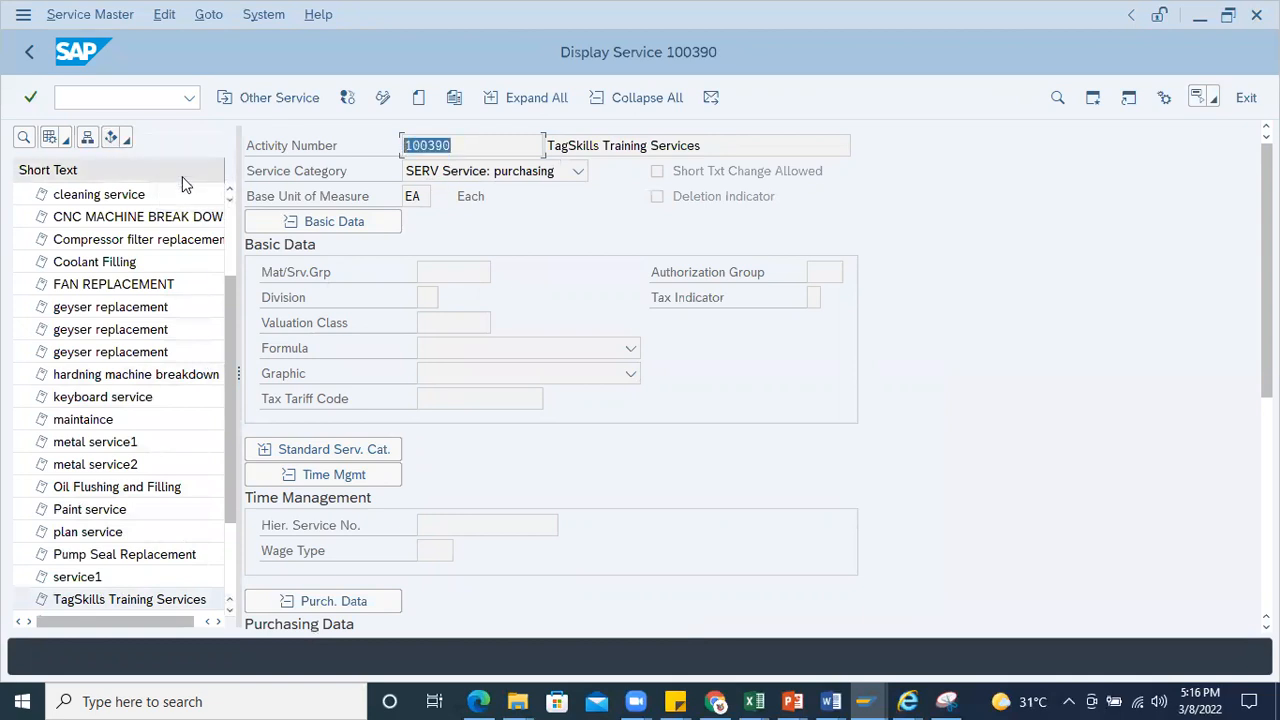
Step: Call up activity number 100390 with the Other Service function, and return to the start screen
left_click(260, 97)
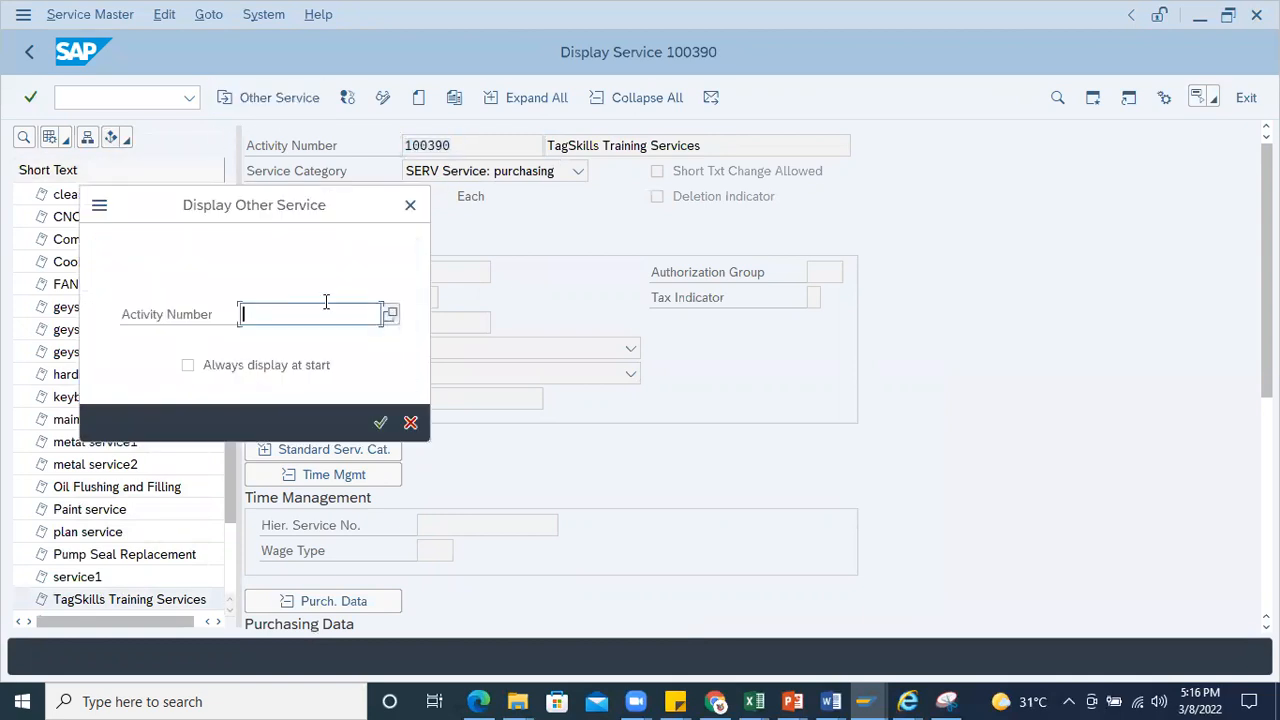
key("ctrl+v")
key("Return")
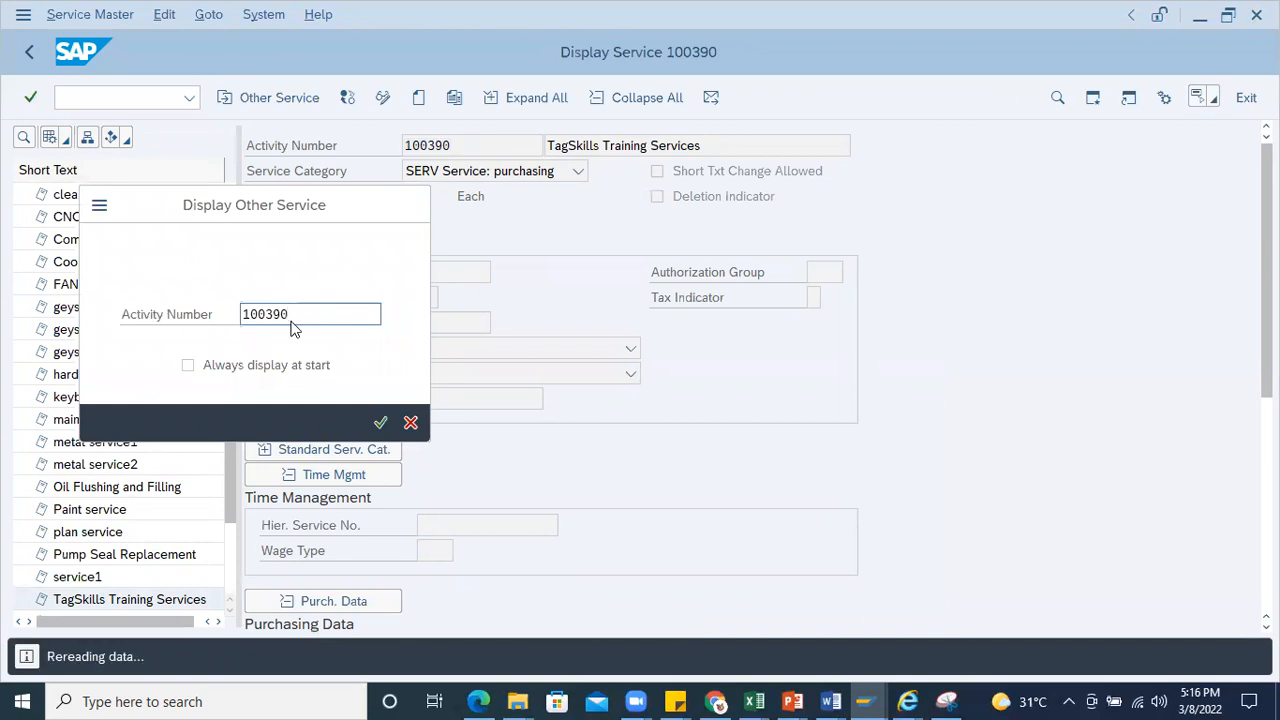
double_click(460, 145)
left_click(30, 53)
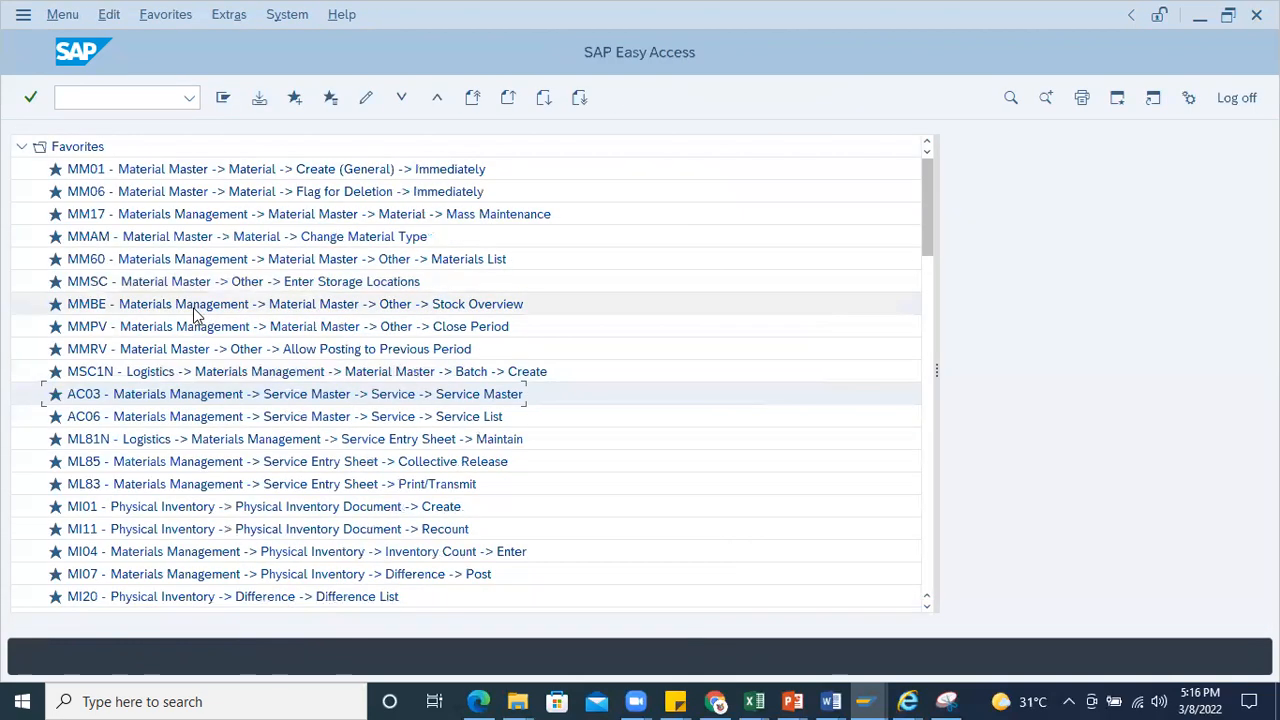
Step: Open the AC06 service list and run it for activity number 100390
double_click(141, 420)
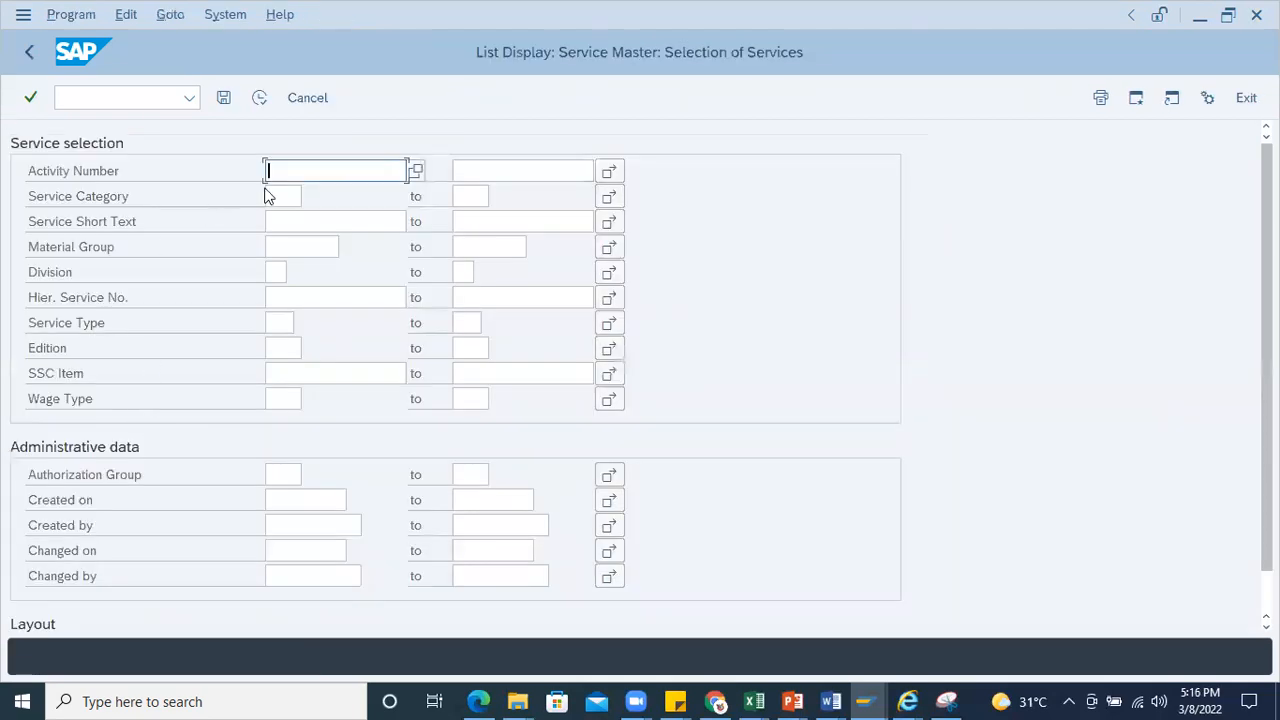
type("100390")
left_click(259, 97)
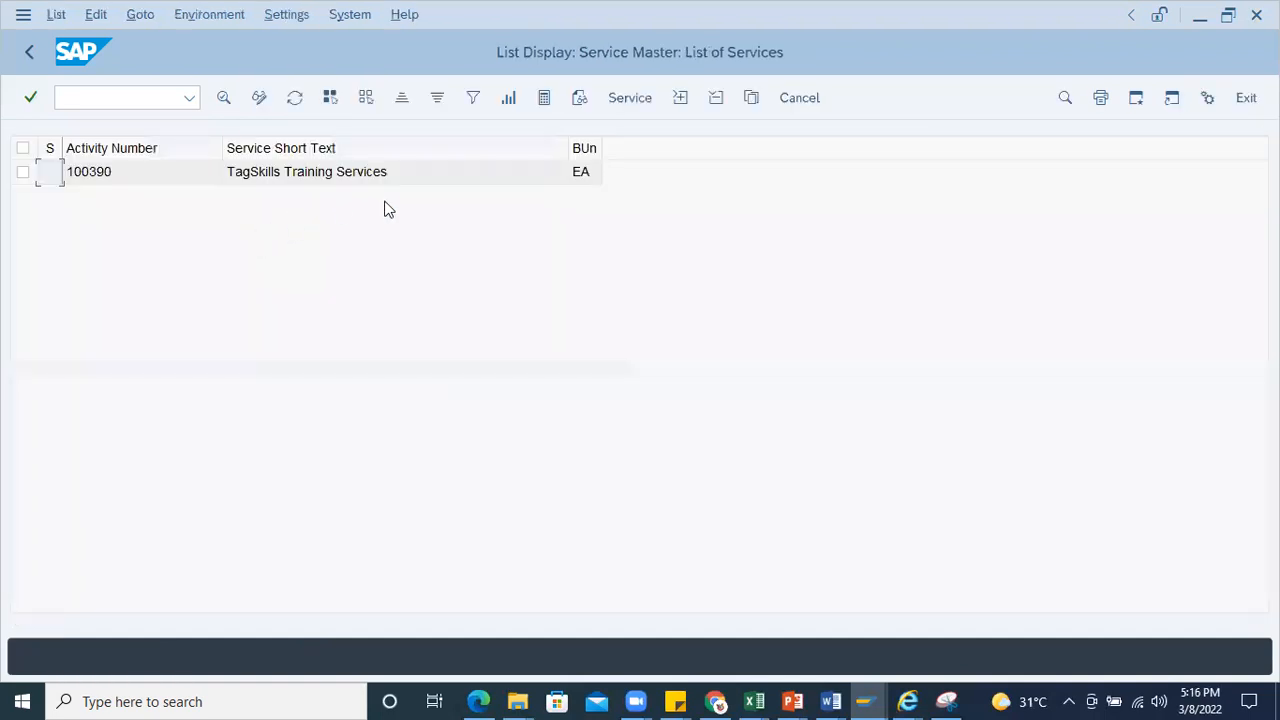
Step: Widen the selection marker and base unit columns to read their full headings, and return to the service selection
left_click_drag(62, 147, 240, 147)
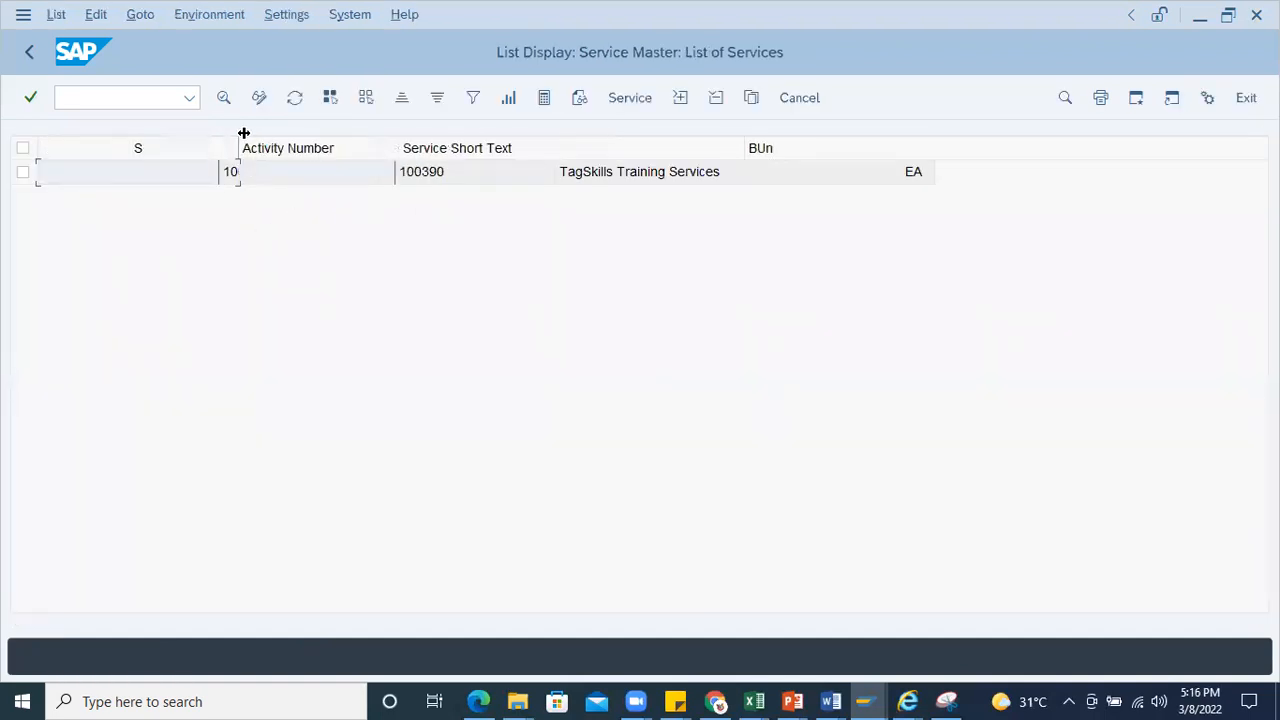
left_click_drag(778, 147, 850, 149)
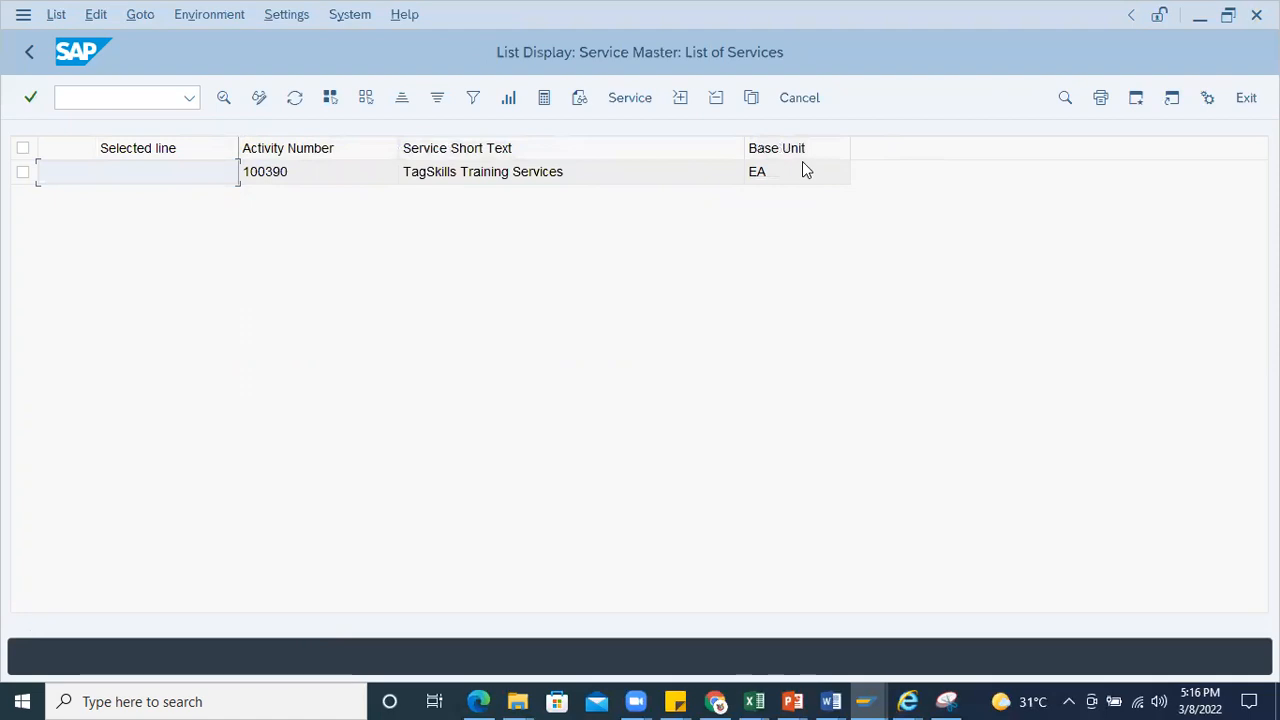
left_click(30, 60)
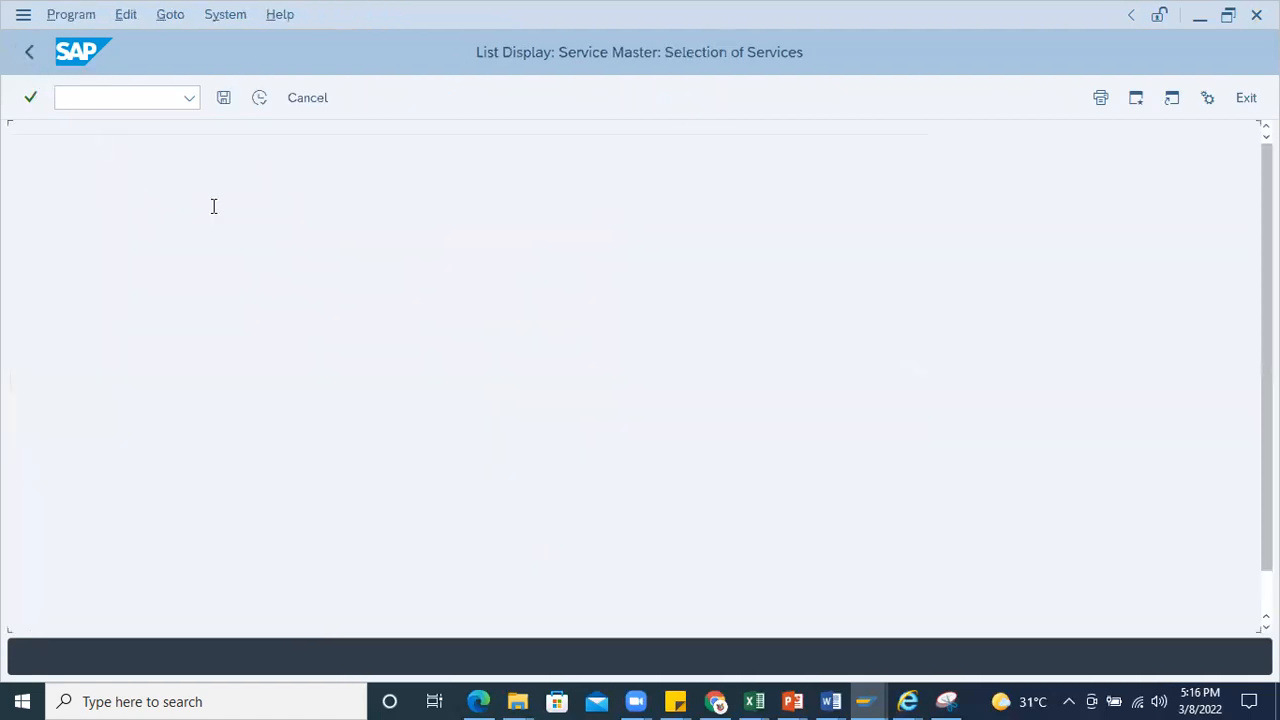
Step: Clear the activity number and run the service list for division 01
left_click(341, 173)
key("BackSpace")
key("BackSpace")
key("BackSpace")
key("BackSpace")
key("BackSpace")
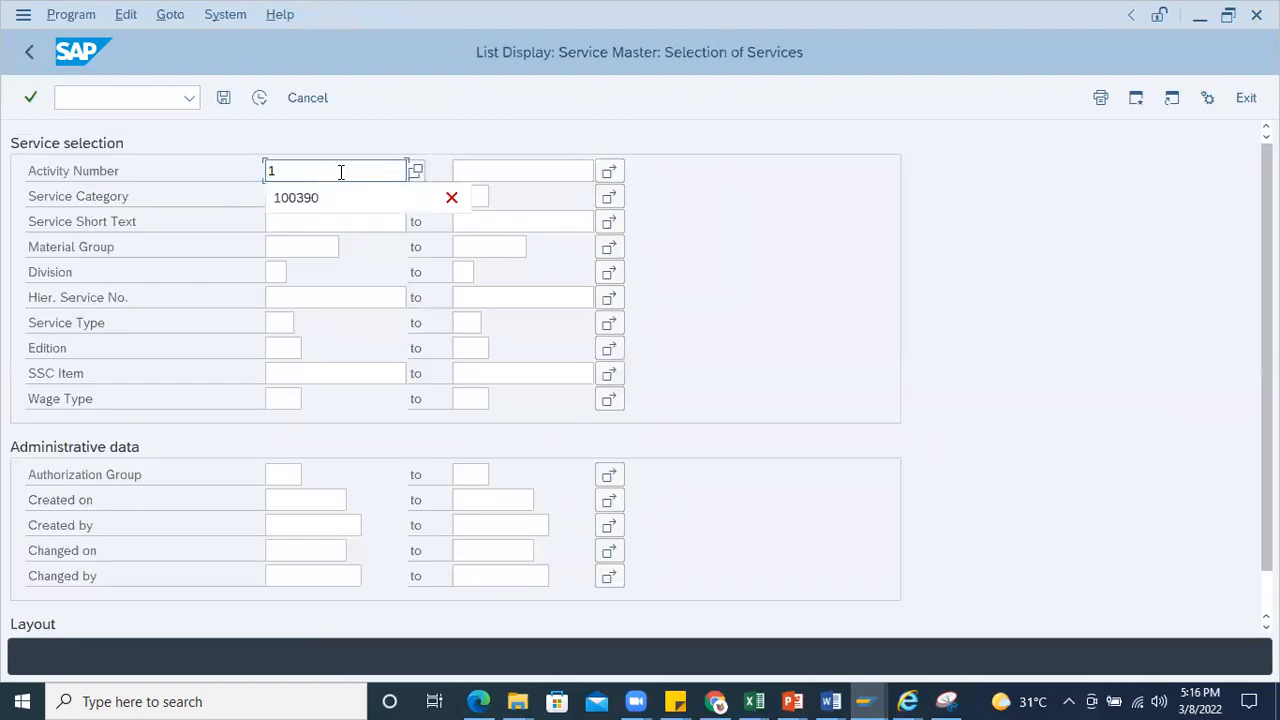
left_click(279, 274)
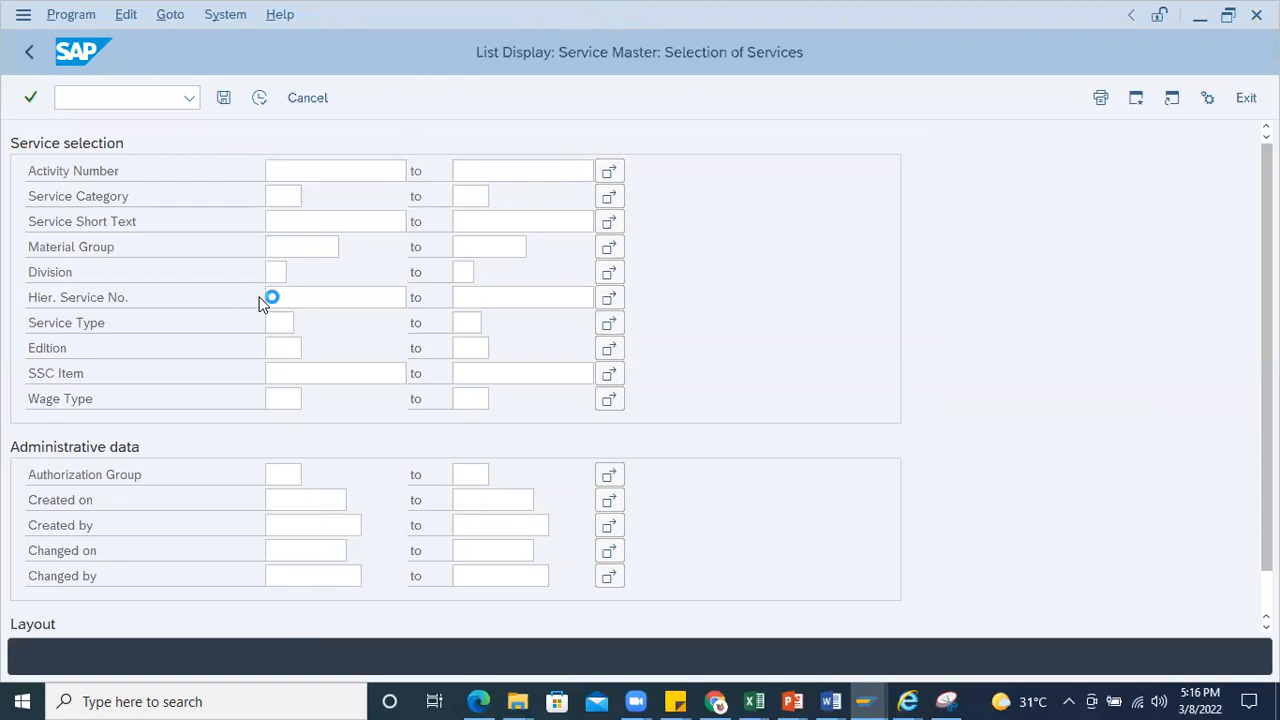
key("F4")
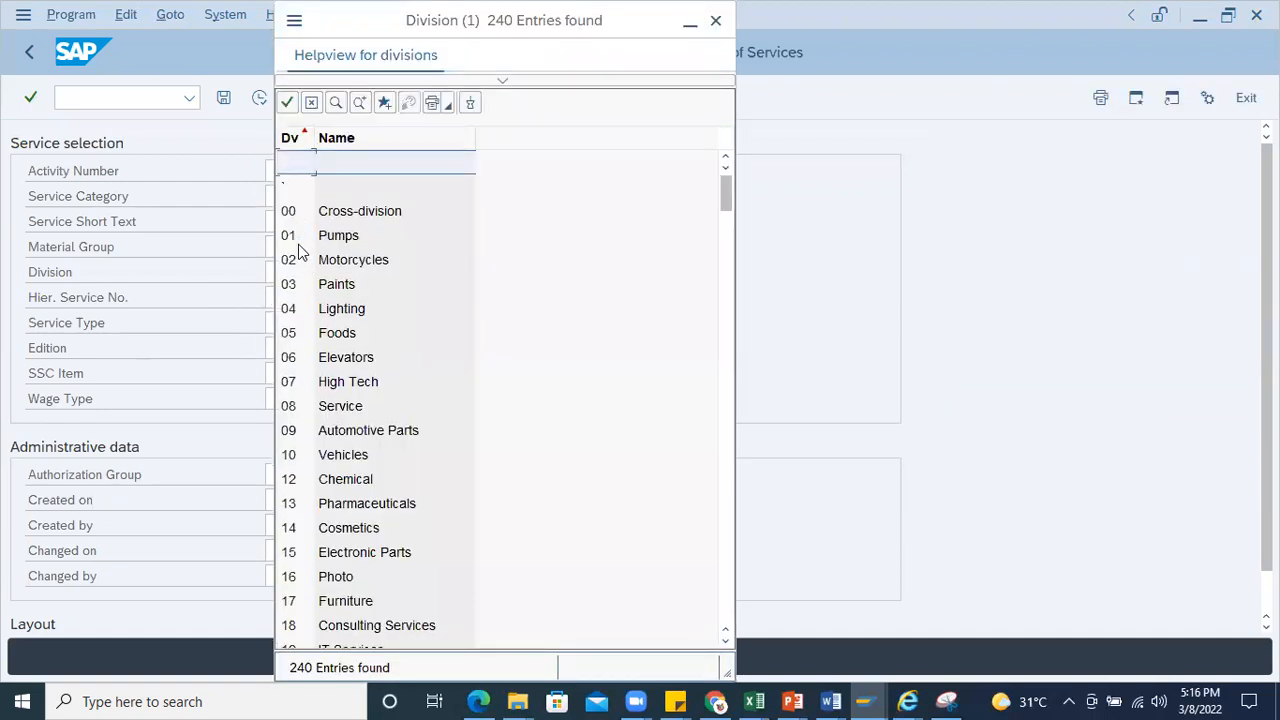
double_click(298, 243)
left_click(259, 97)
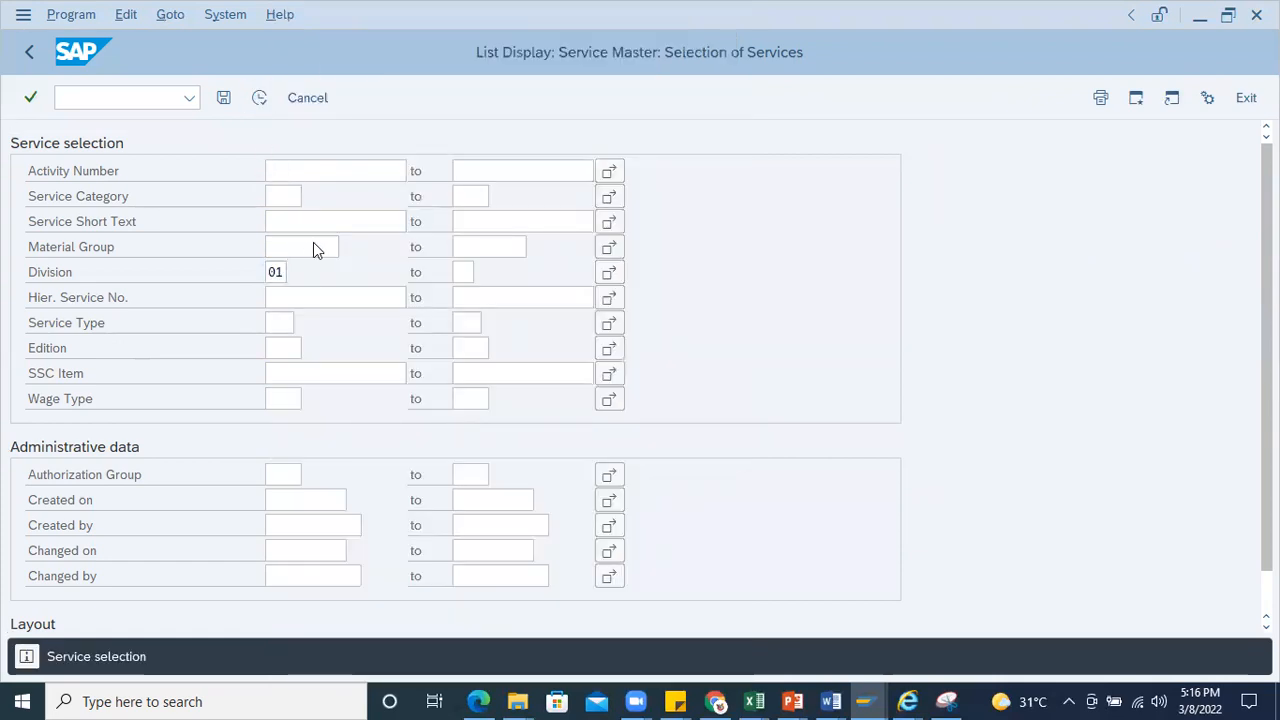
Step: Clear the division, run the service list for services created on 08.03.2022, and return to the start screen
left_click(277, 272)
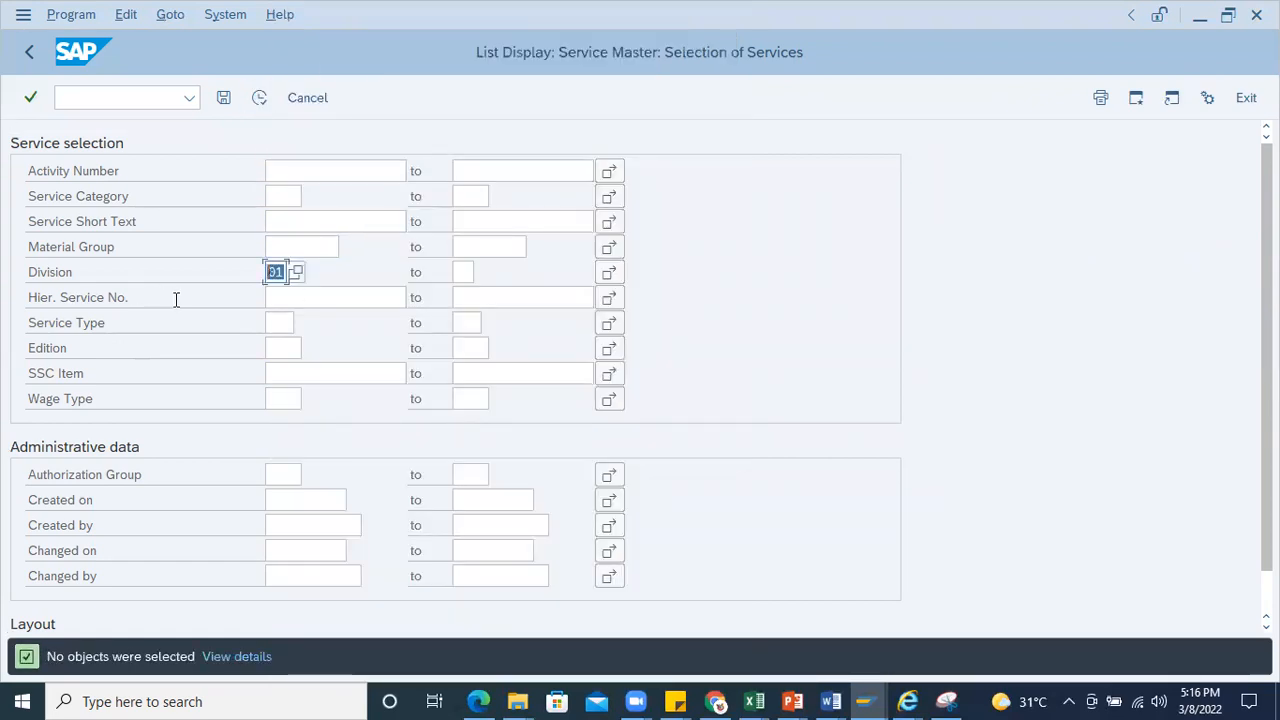
key("BackSpace")
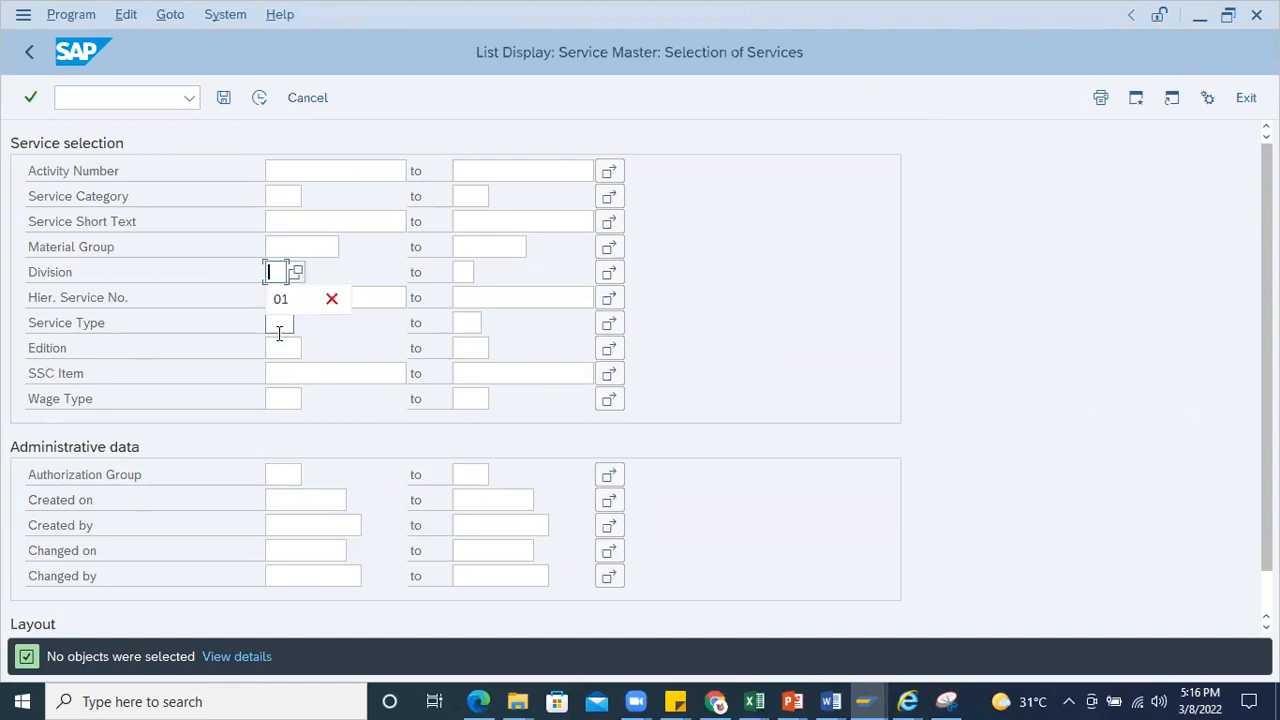
left_click(290, 500)
key("F4")
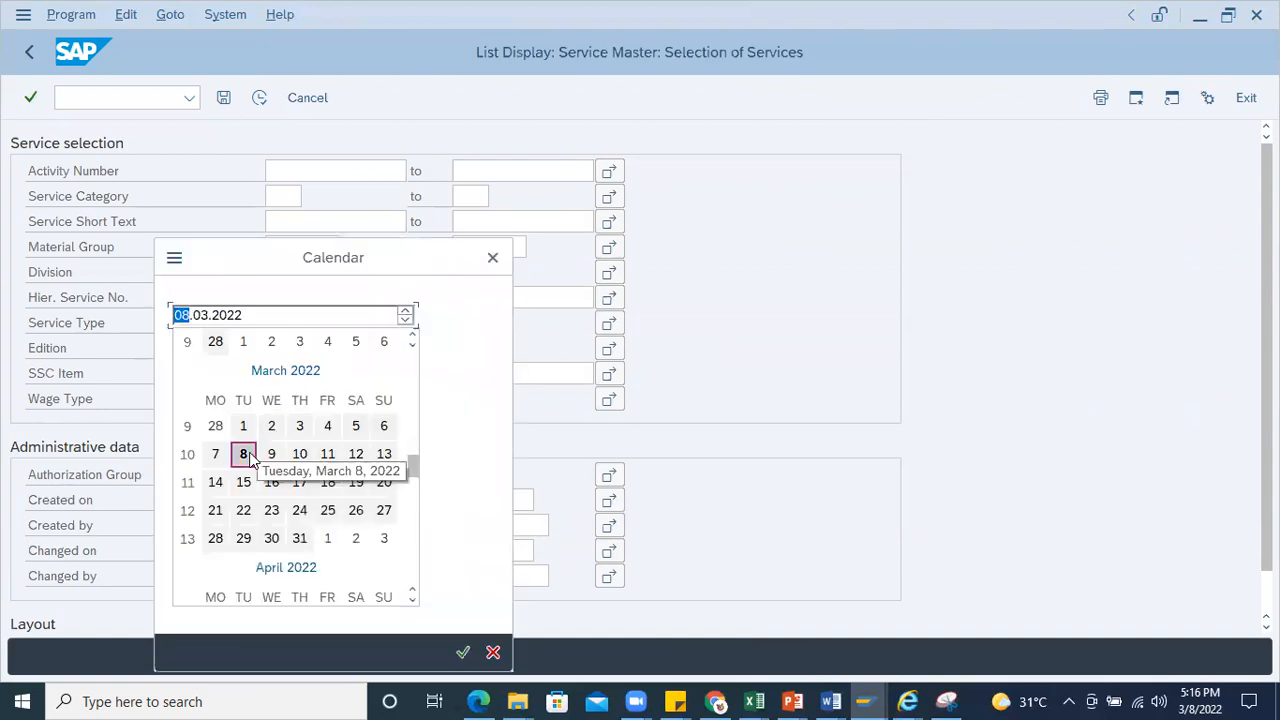
double_click(246, 451)
left_click(259, 97)
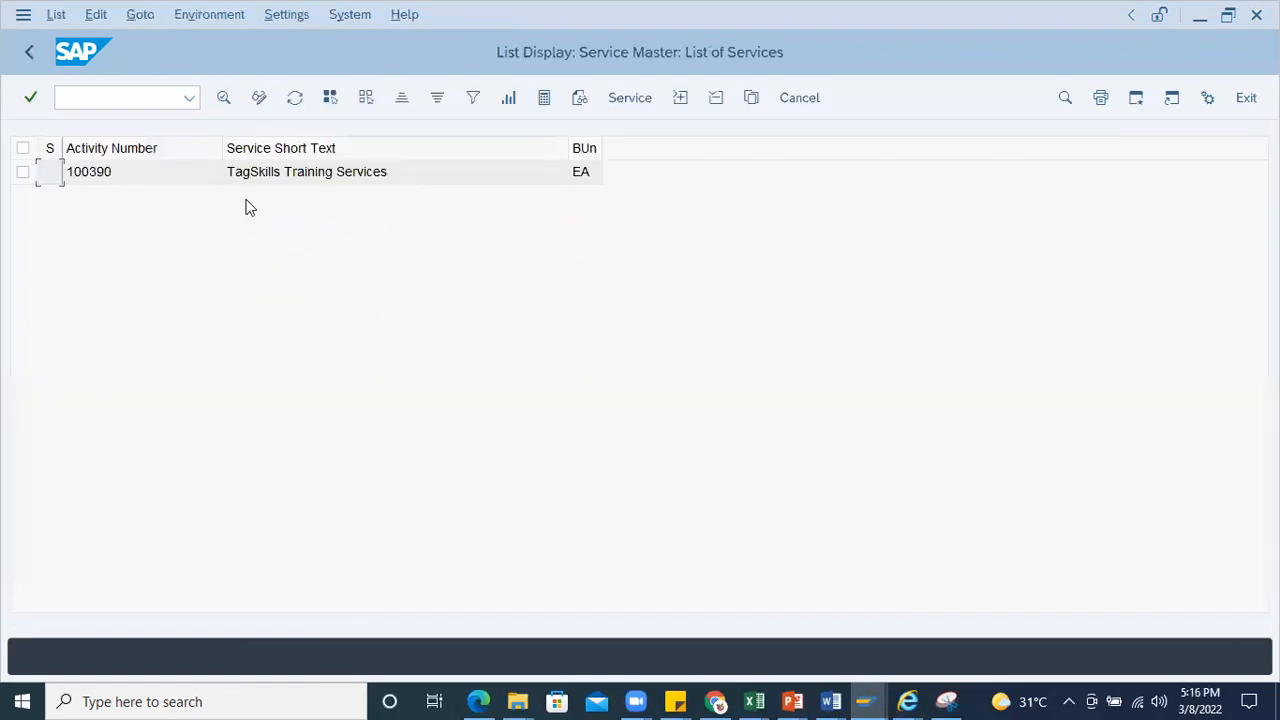
left_click(29, 52)
left_click(29, 52)
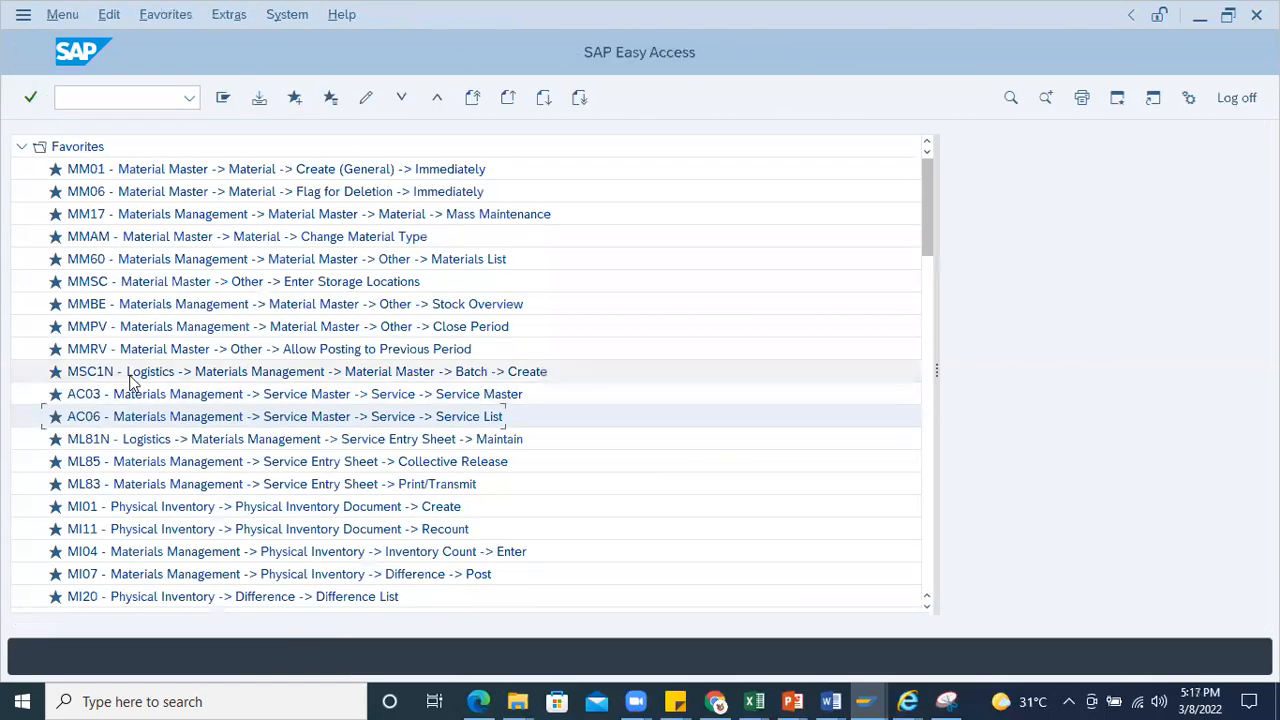
Step: View the ML81N service entry sheet and the ML85 collective release with release code *, returning to the start screen
double_click(150, 443)
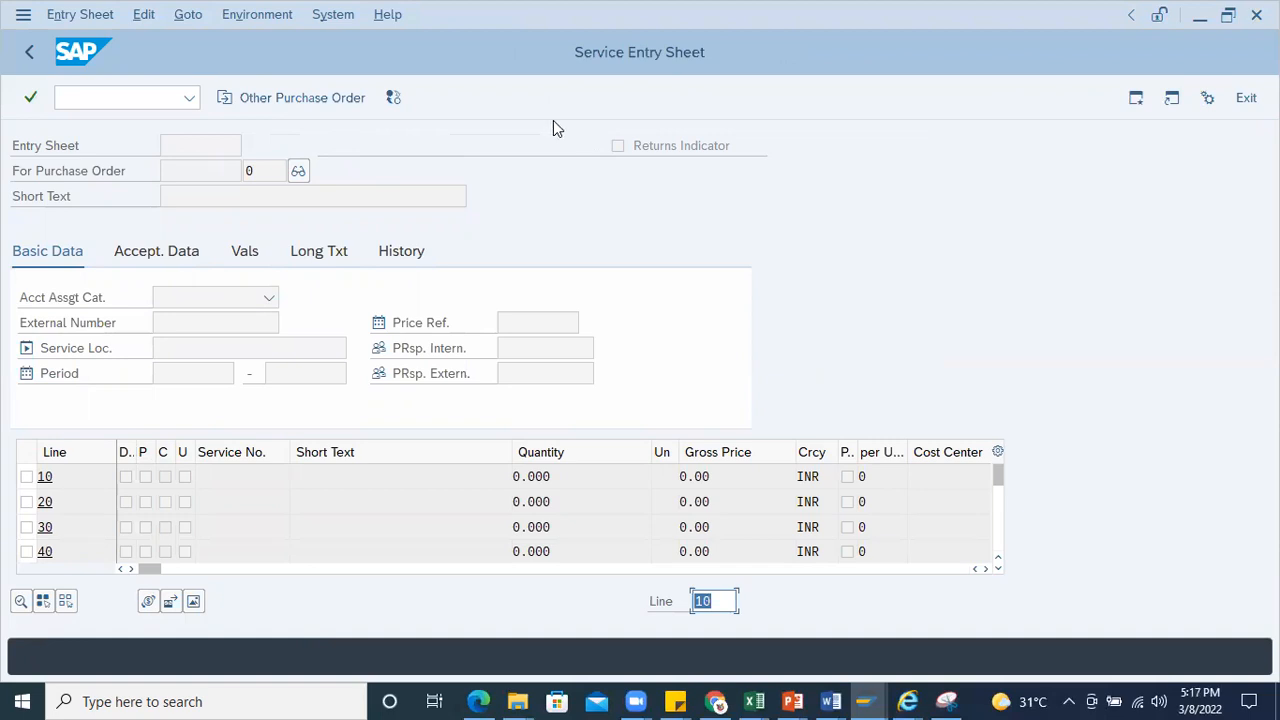
left_click(29, 52)
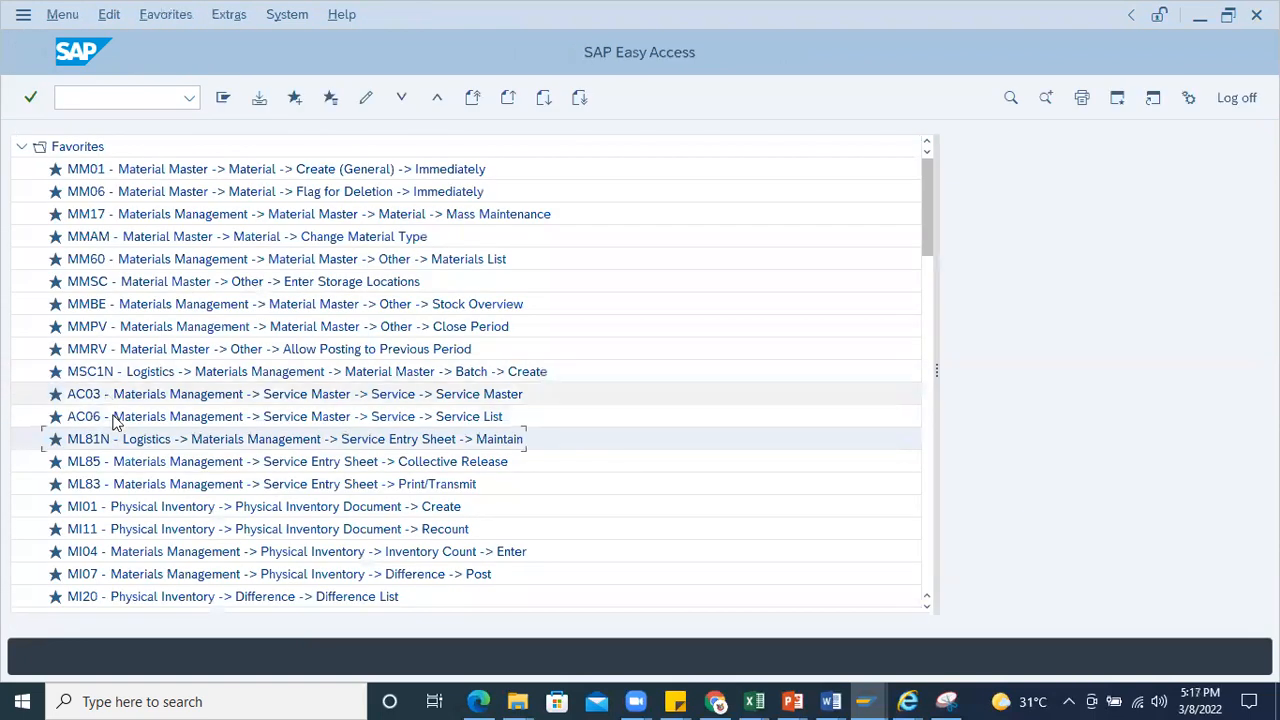
double_click(108, 465)
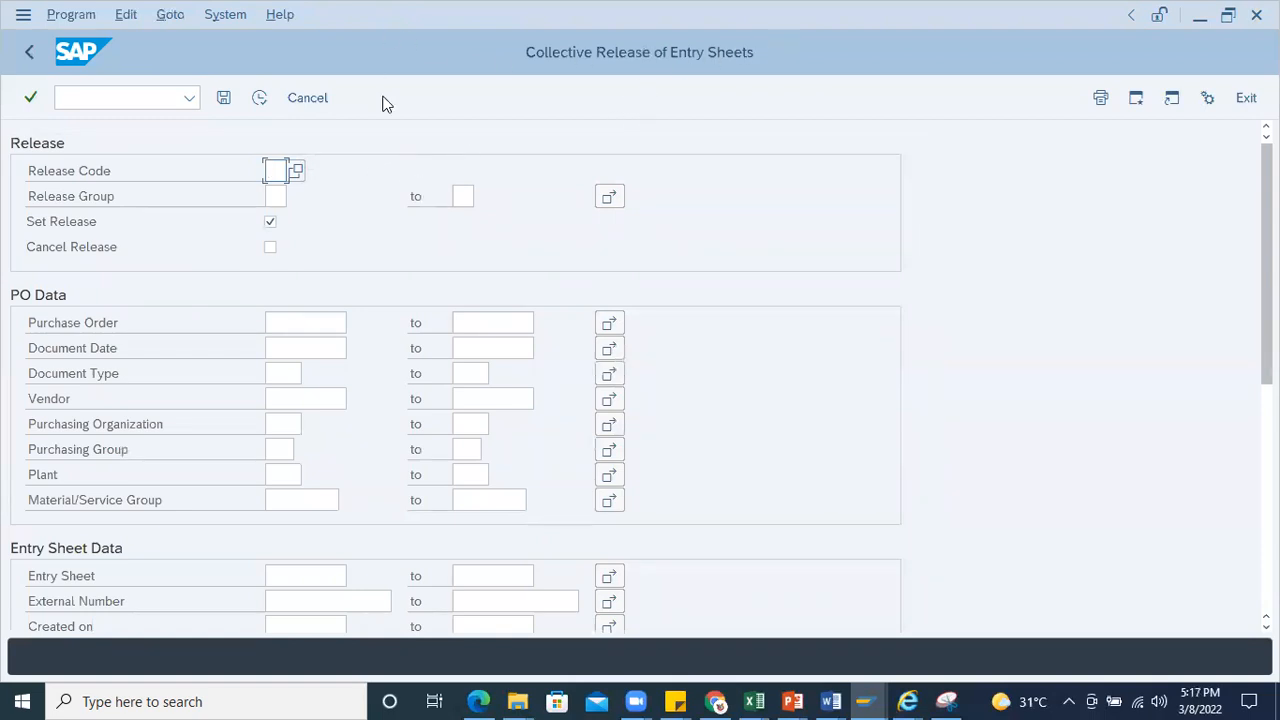
type("*")
left_click(273, 195)
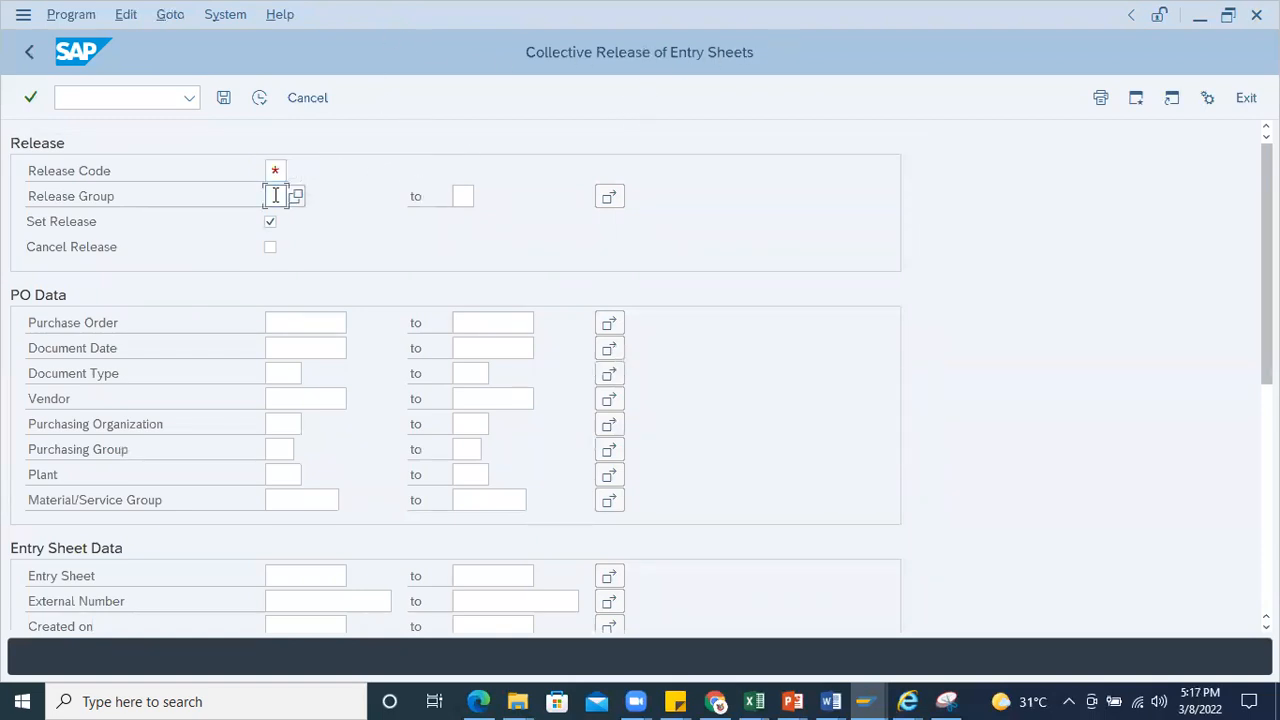
left_click(27, 58)
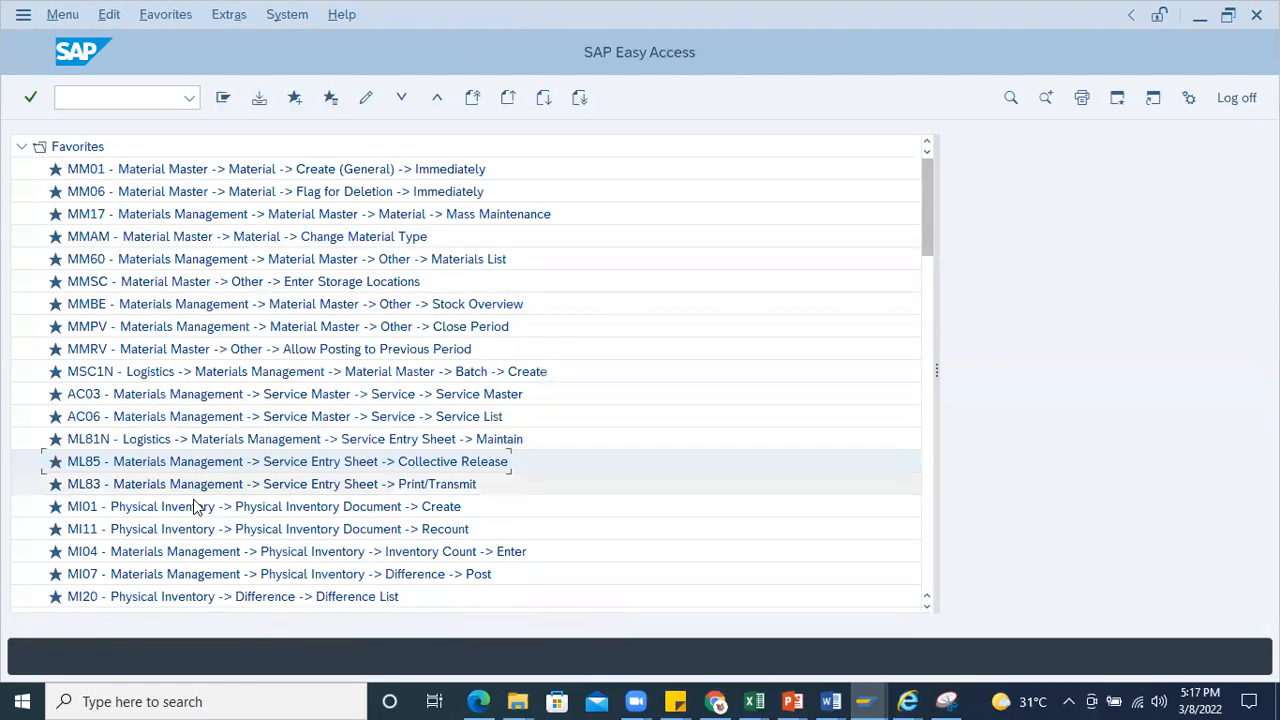
Step: Open ML83, examine the service entry sheet print selection down to its message parameters, and return to the start screen
scroll(160, 505, "down", 3)
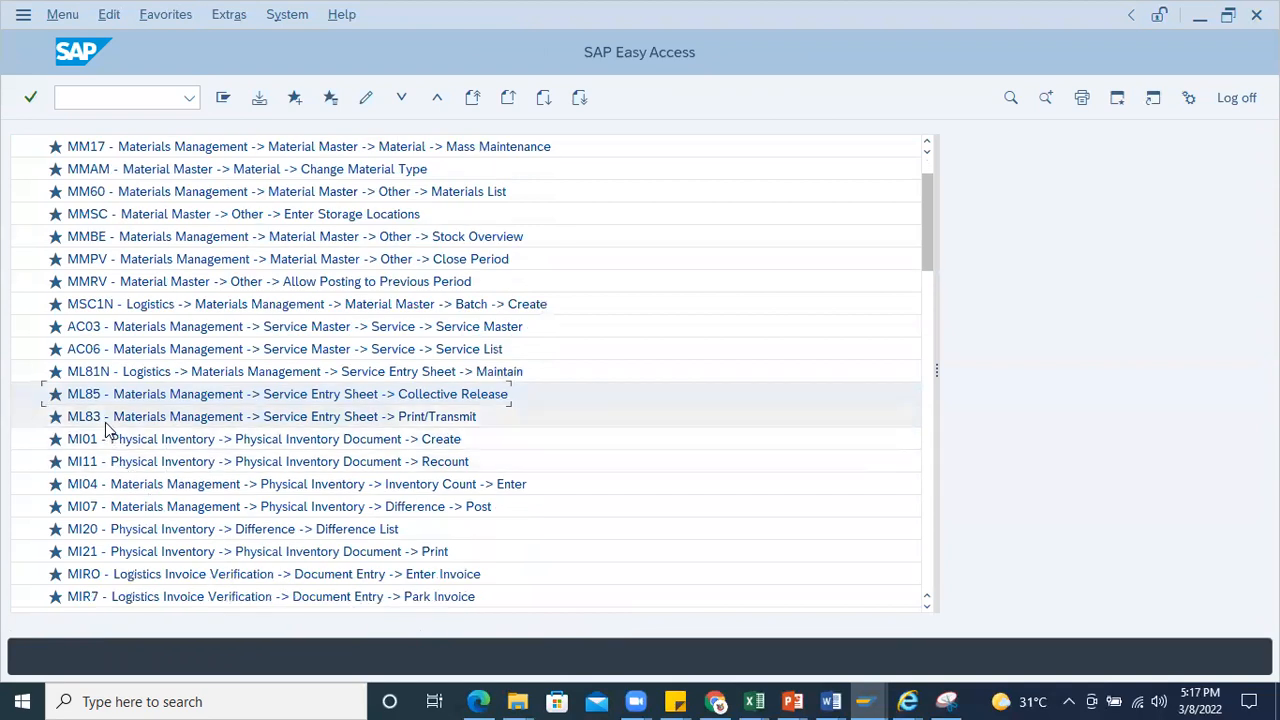
double_click(105, 416)
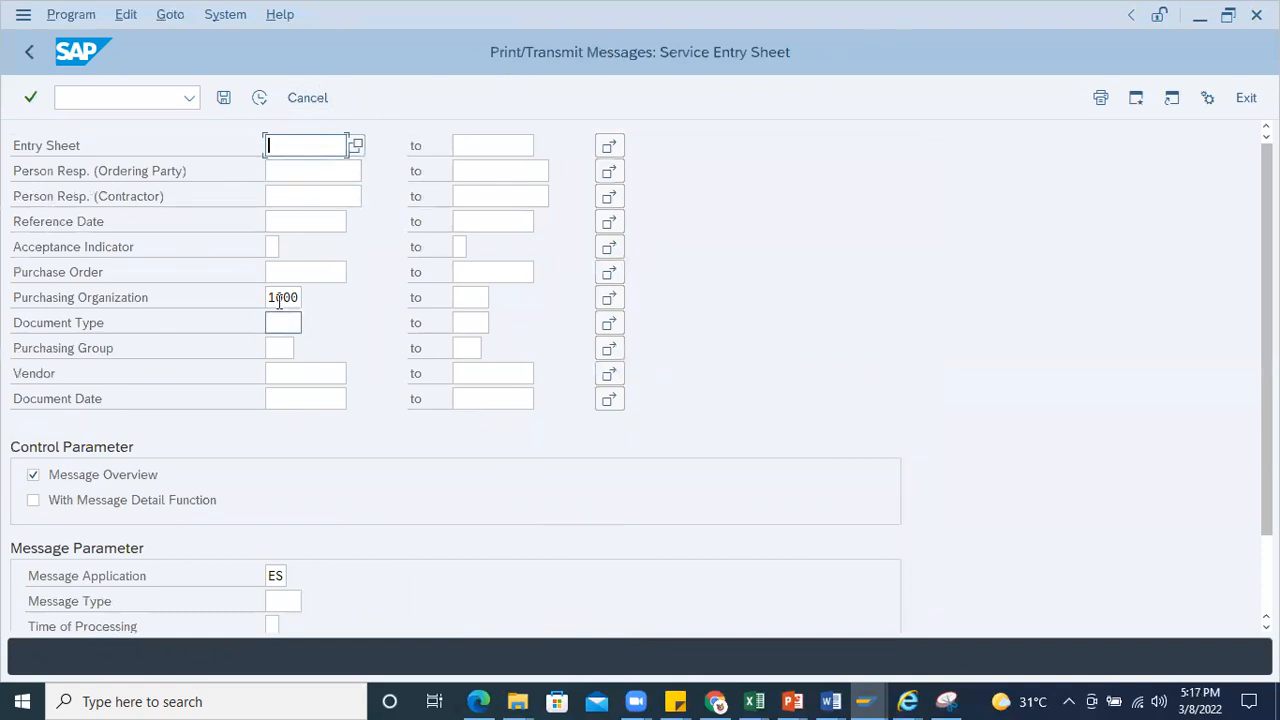
scroll(180, 500, "down", 2)
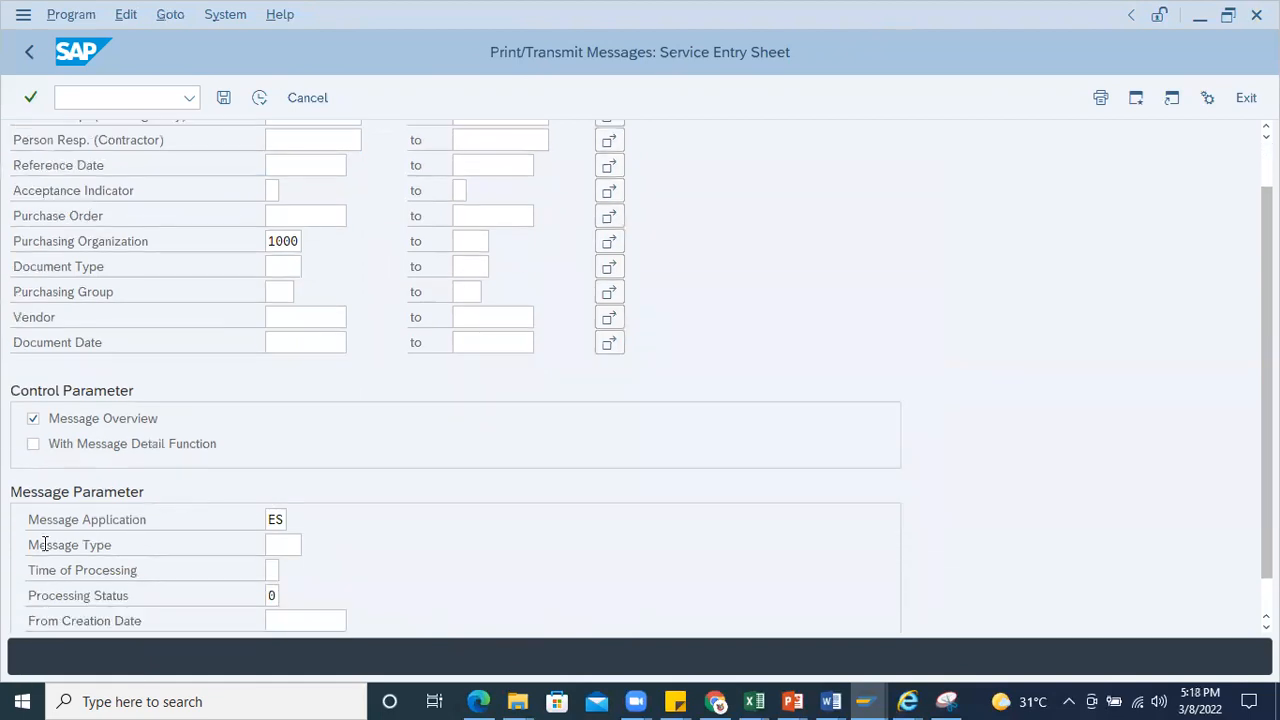
left_click(276, 519)
scroll(253, 557, "down", 2)
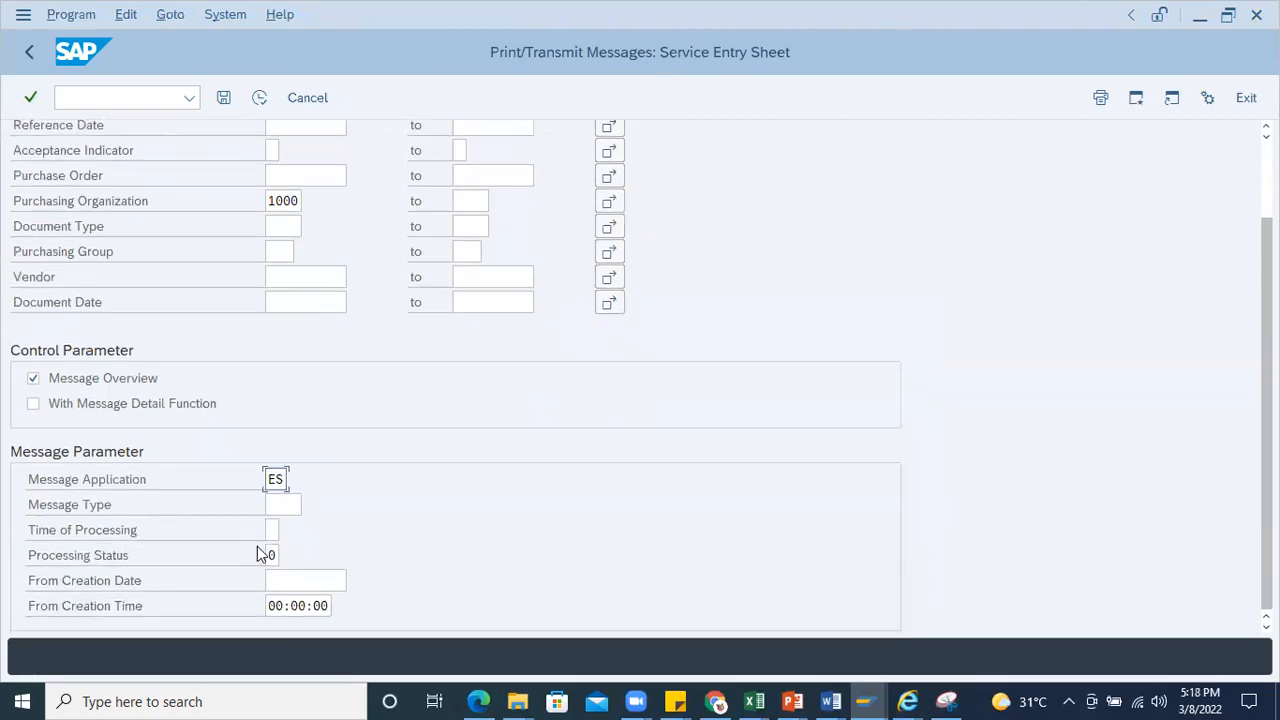
left_click(30, 52)
Step: View the MI01 initial screen, return, and go through the physical inventory favorites MI11, MI04, MI07, MI20 and MI21
double_click(103, 439)
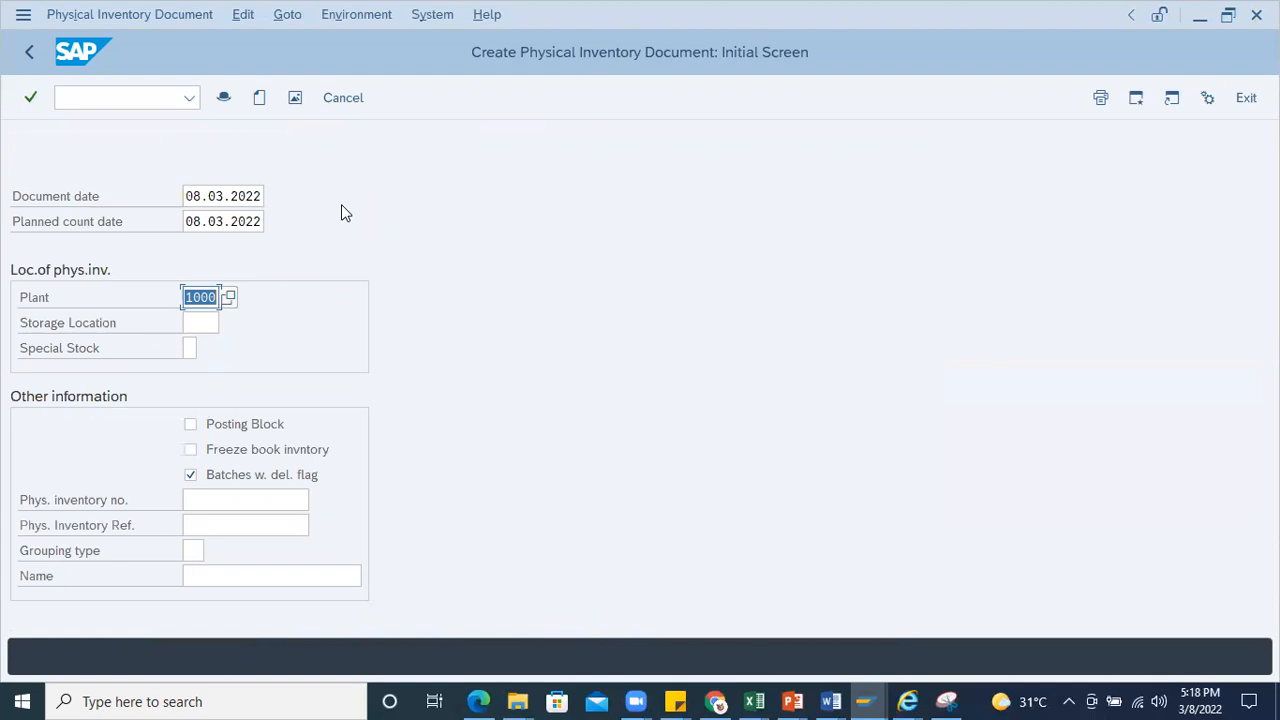
left_click(30, 97)
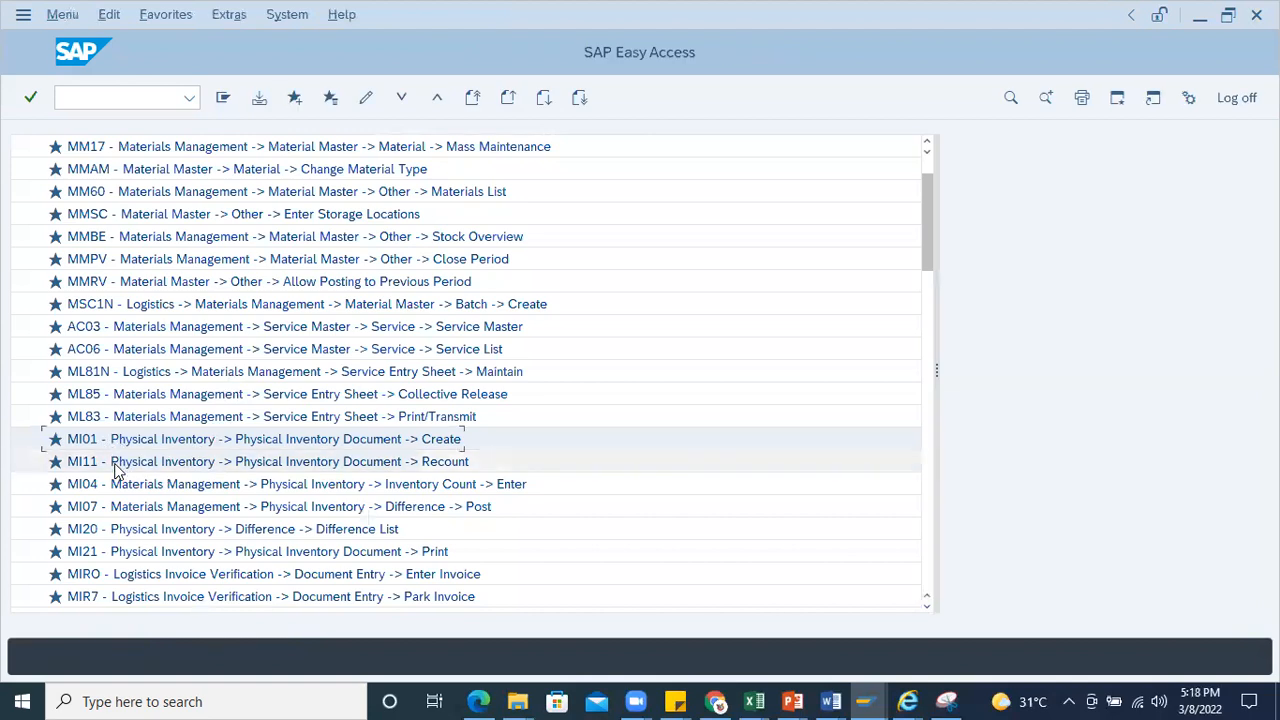
left_click(117, 463)
left_click(118, 487)
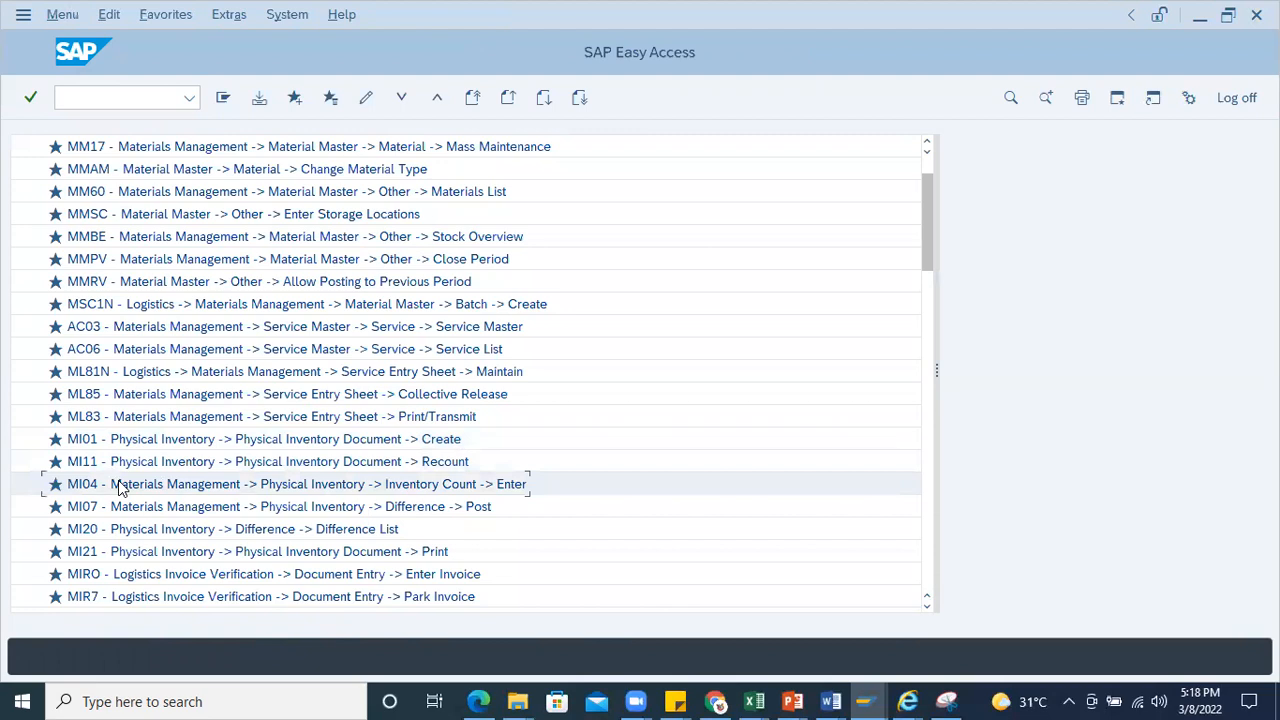
scroll(118, 487, "down", 2)
left_click(117, 463)
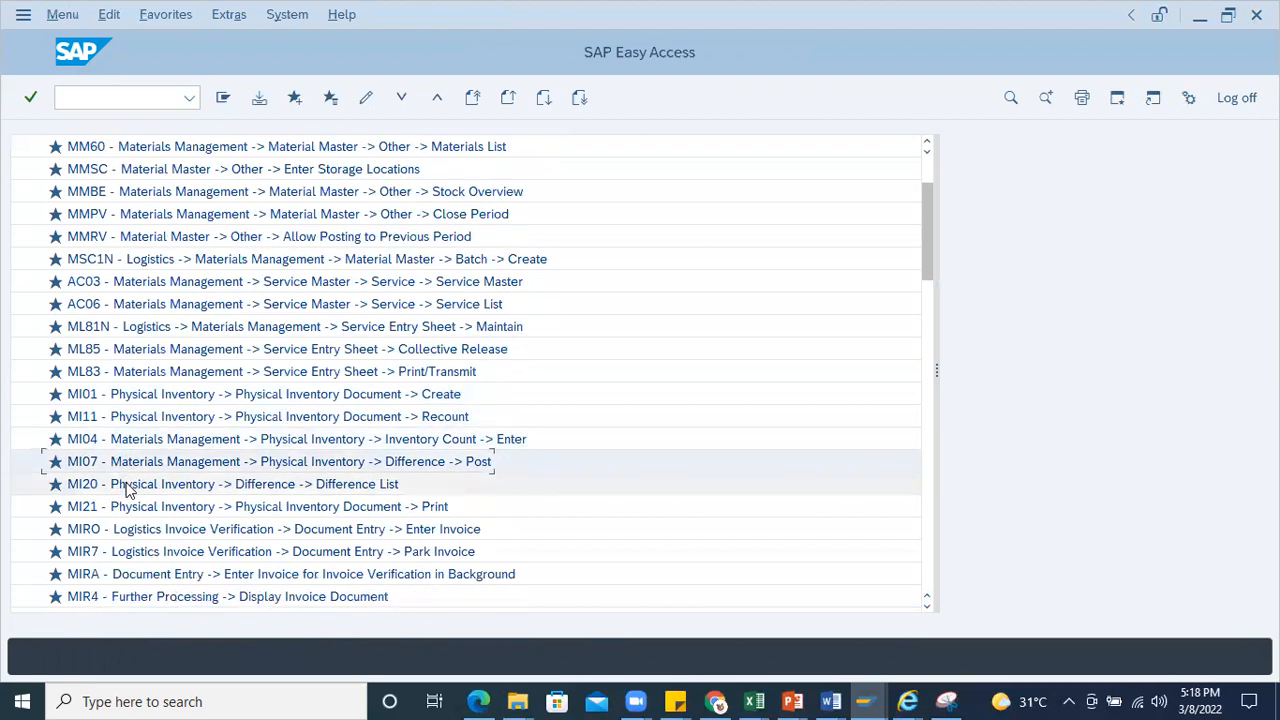
left_click(126, 488)
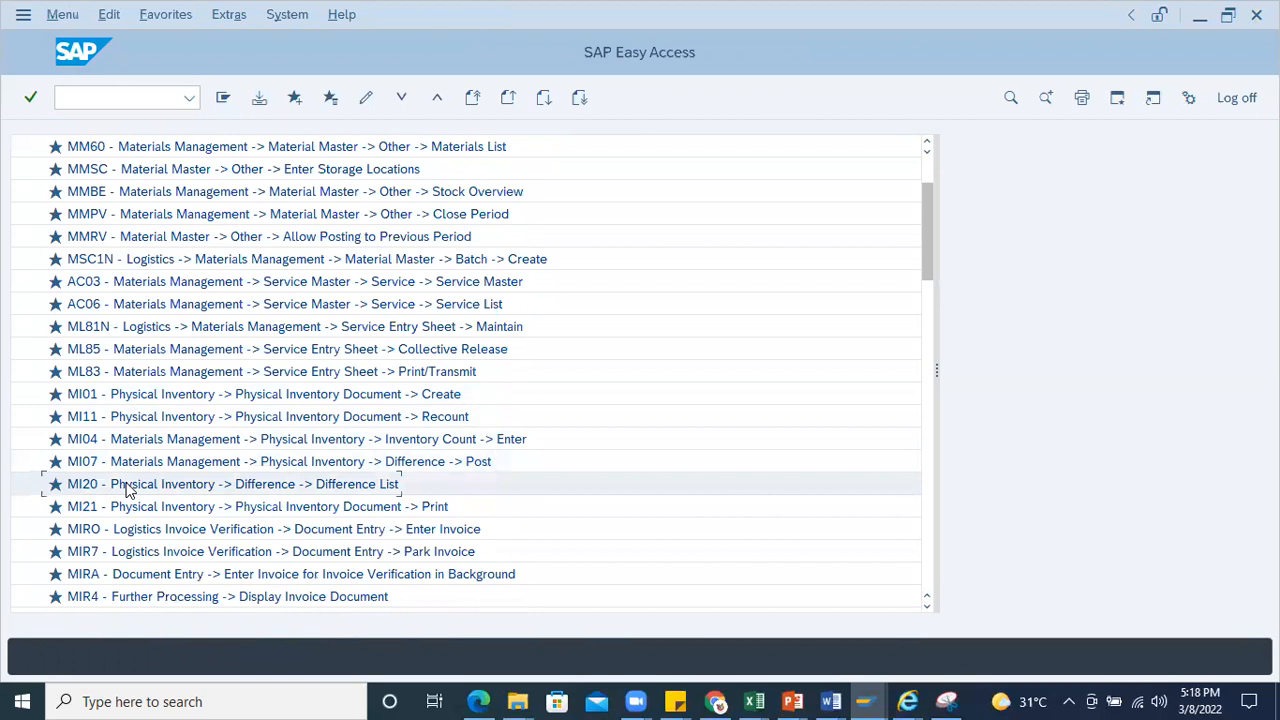
left_click(140, 510)
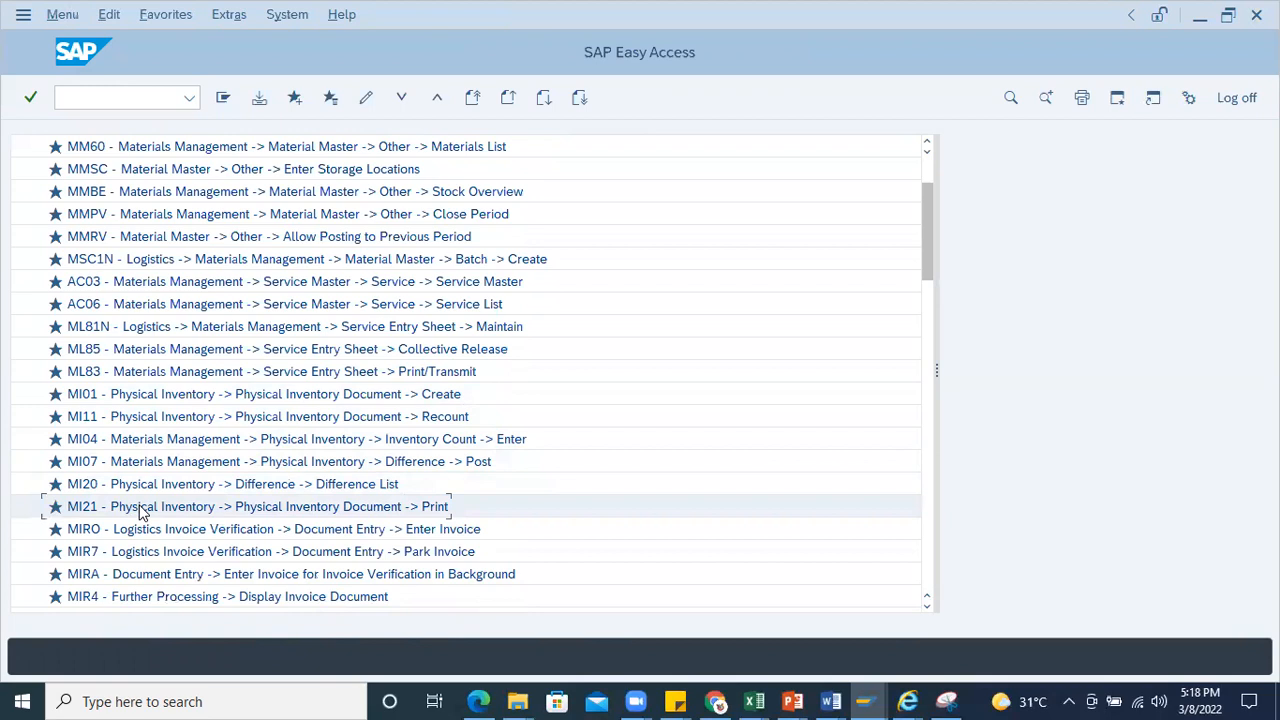
left_click(140, 418)
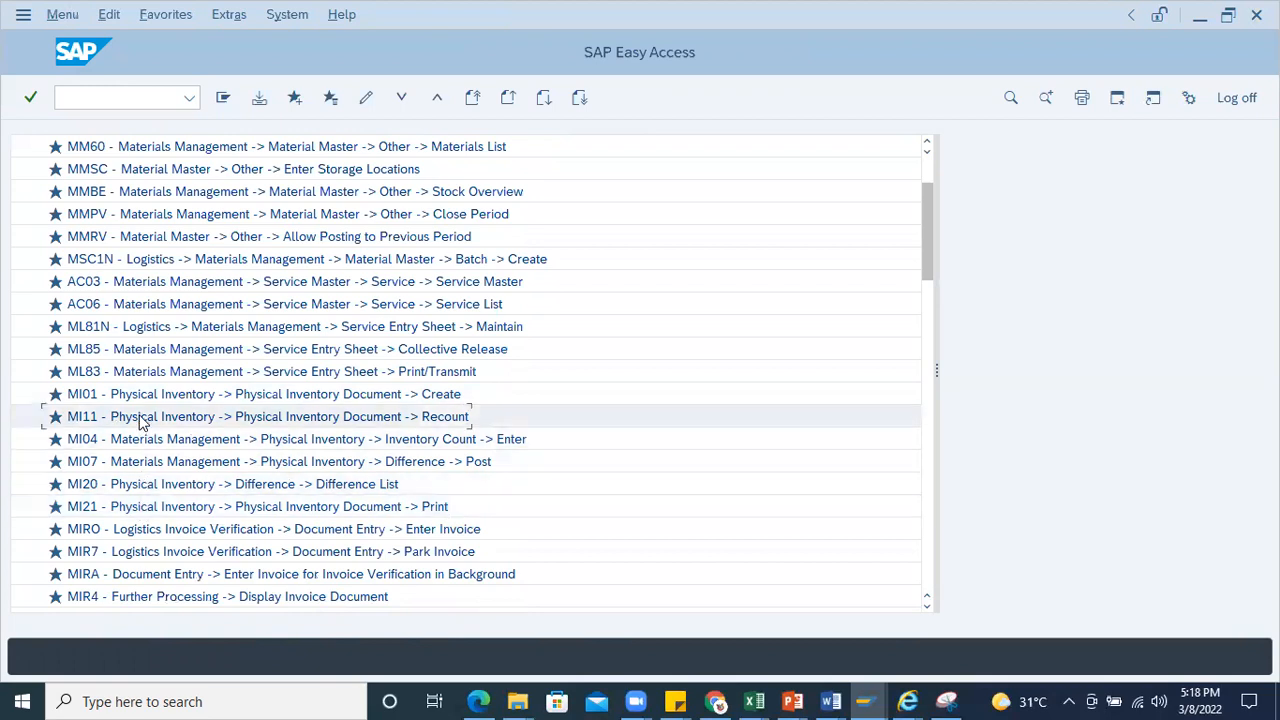
left_click(171, 440)
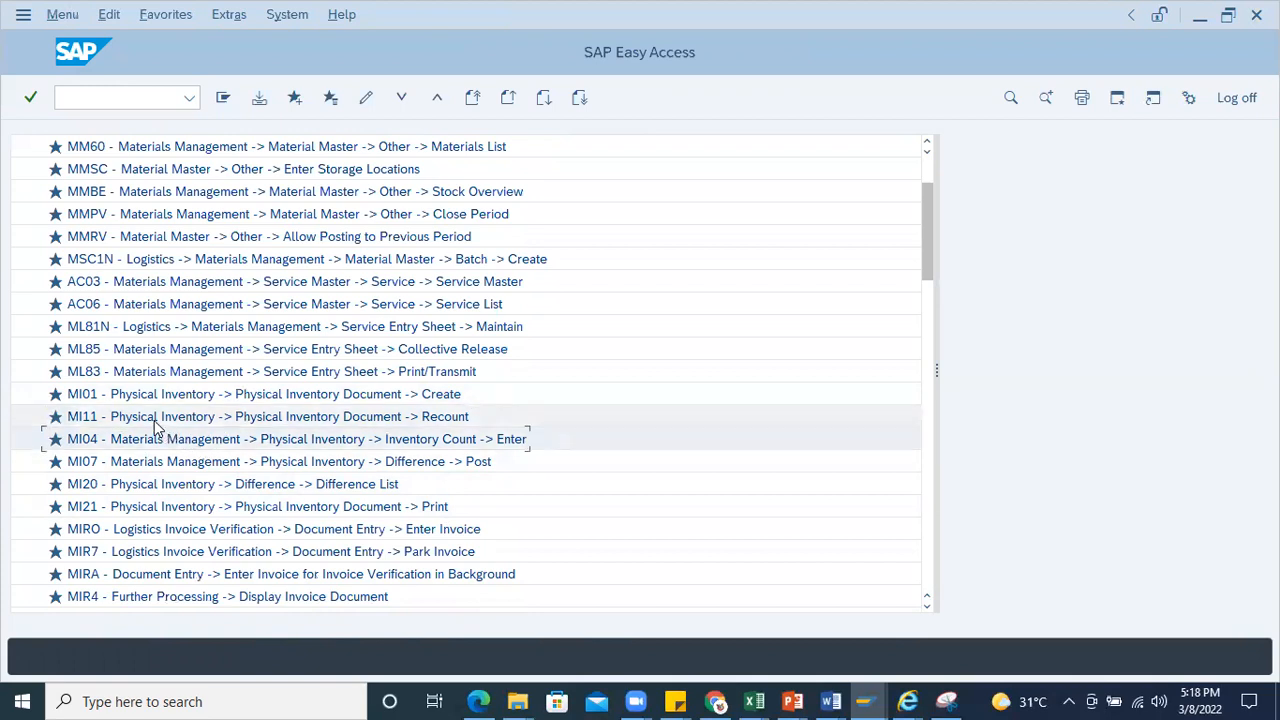
left_click(154, 420)
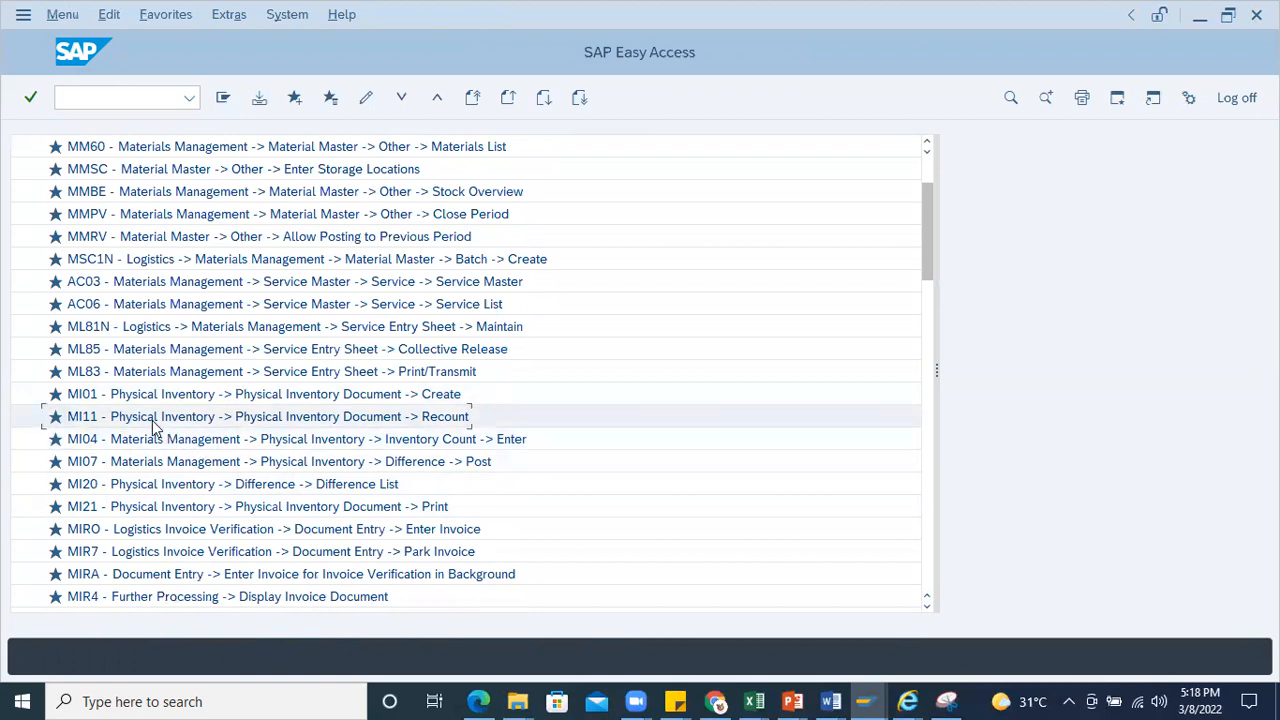
Step: Go through the invoice verification favorites MIRO, MIRA, MIR4, MR8M and MIR5
scroll(165, 518, "down", 2)
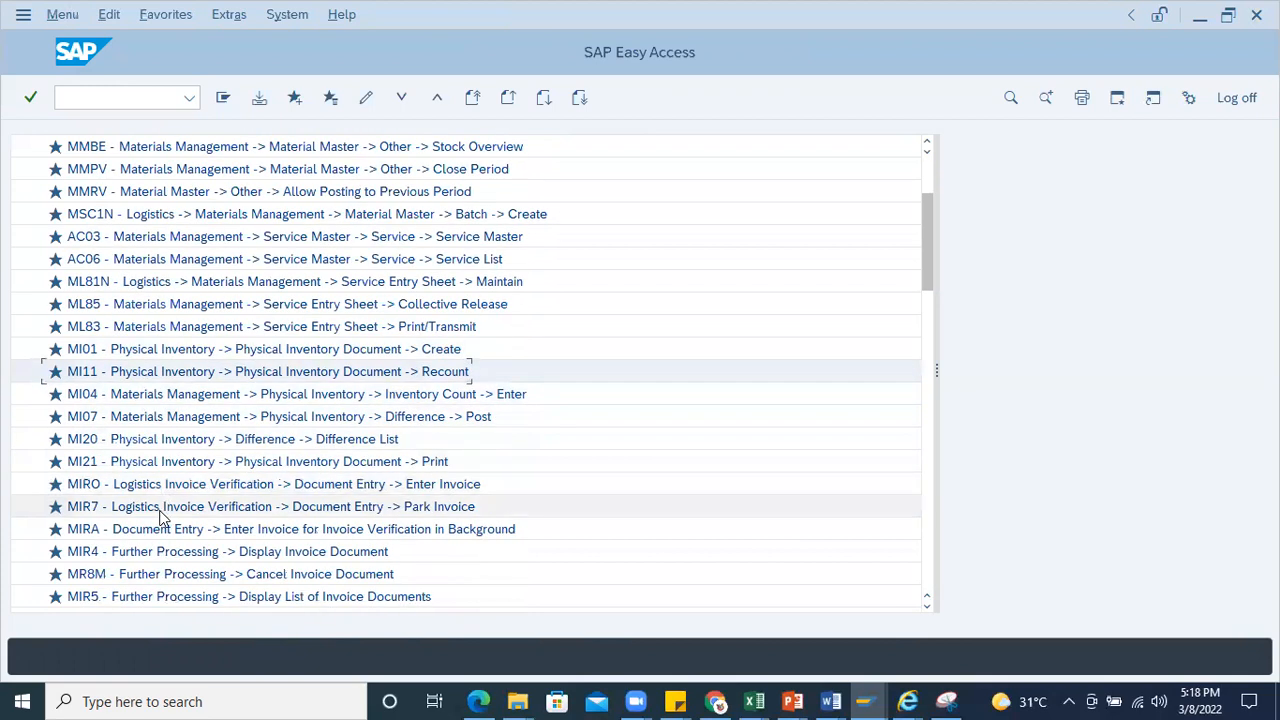
left_click(97, 444)
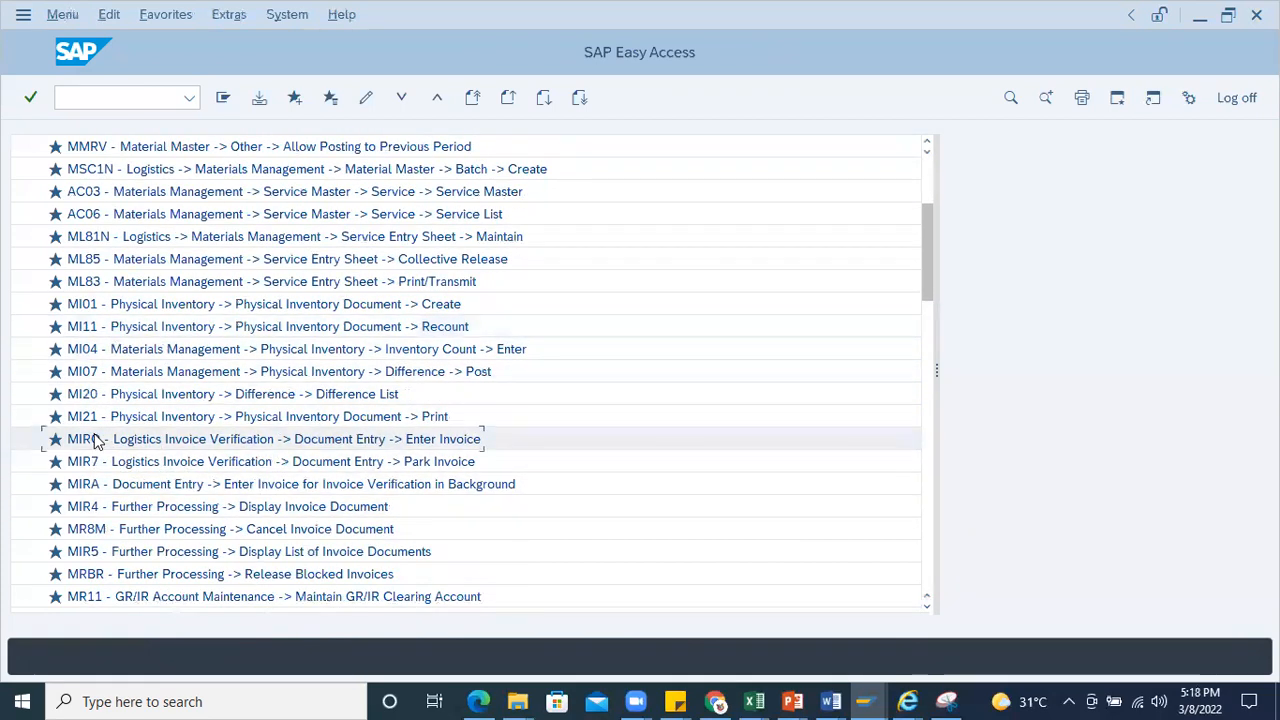
left_click(108, 492)
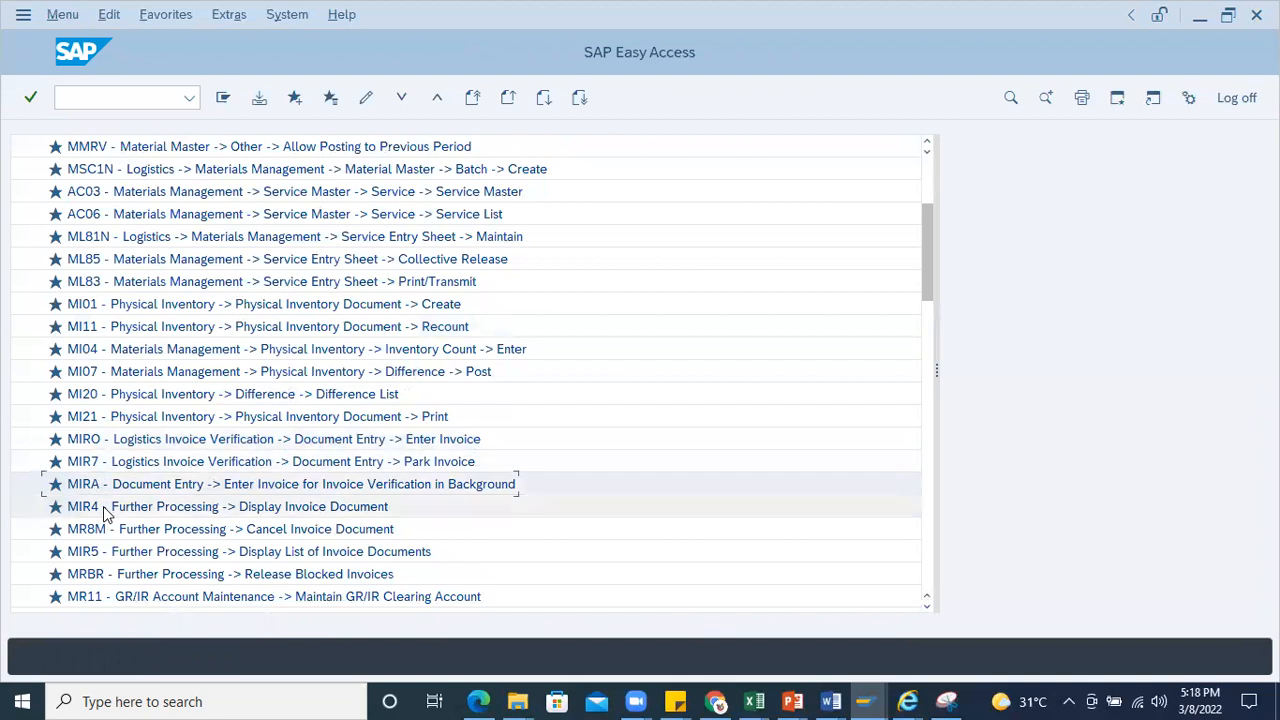
left_click(108, 512)
left_click(108, 533)
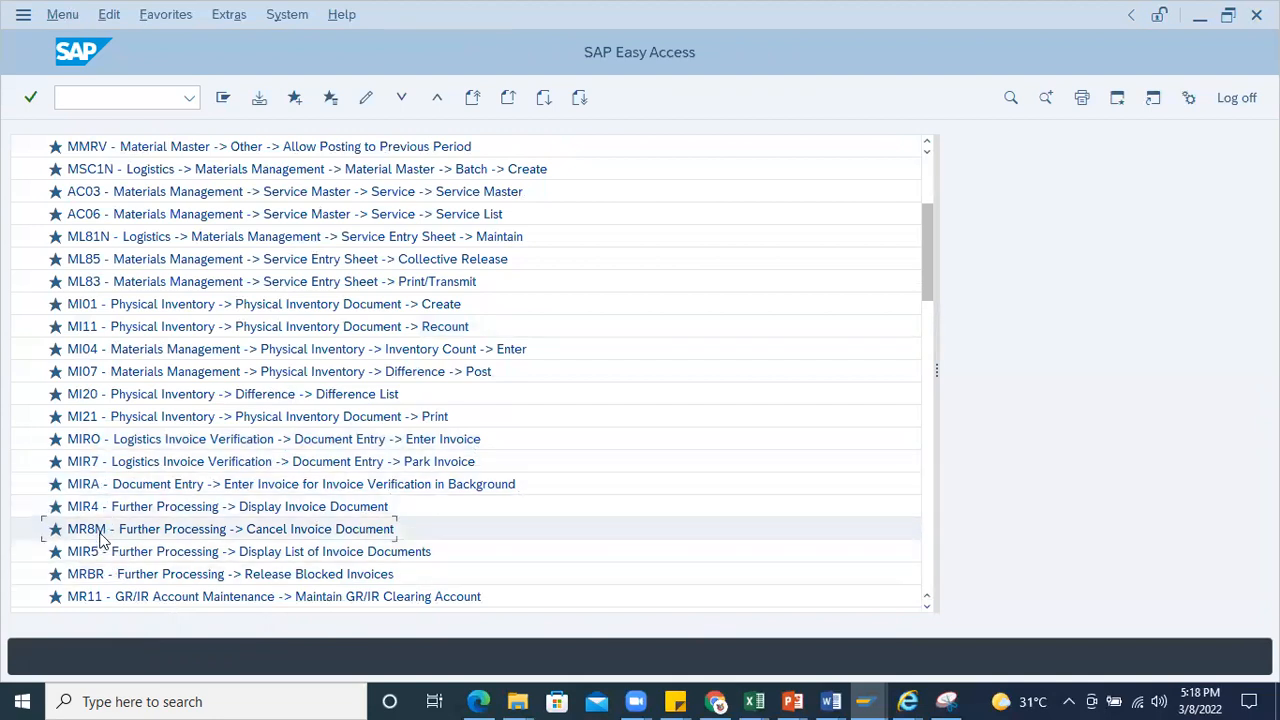
left_click(99, 556)
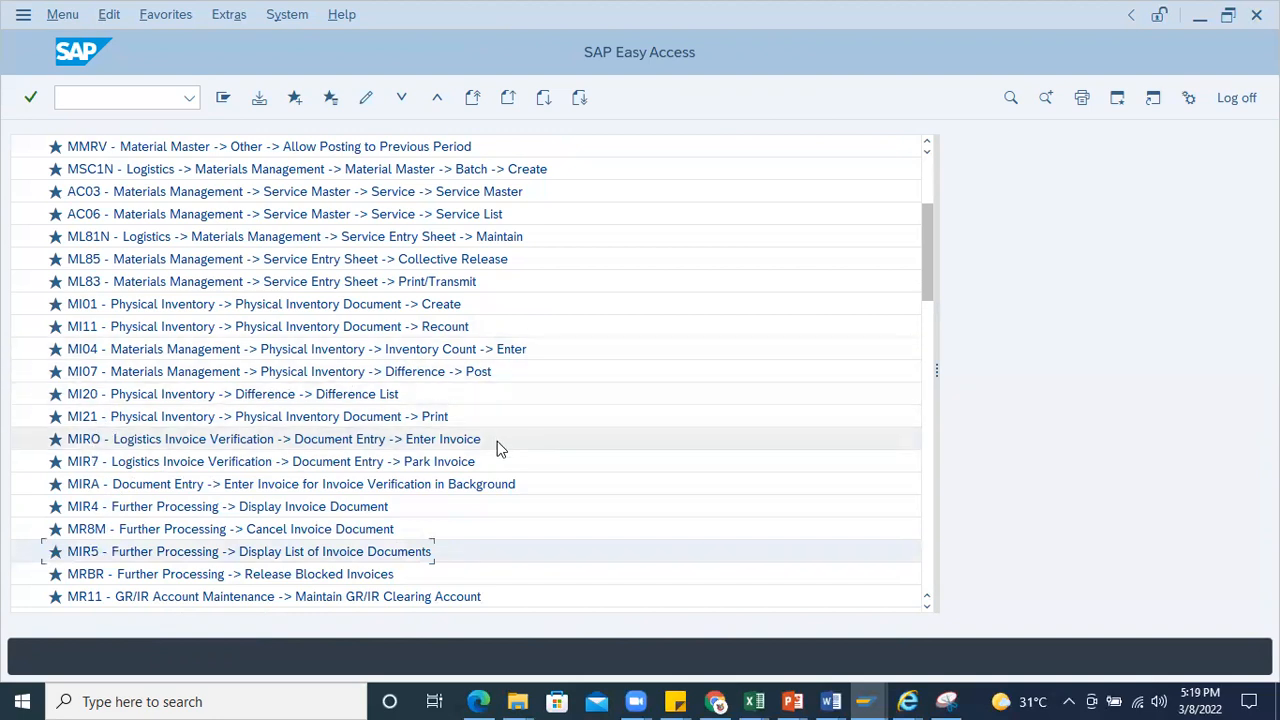
Step: Open MIRO, examine the transaction types available for the incoming invoice, and return to the start screen
double_click(150, 439)
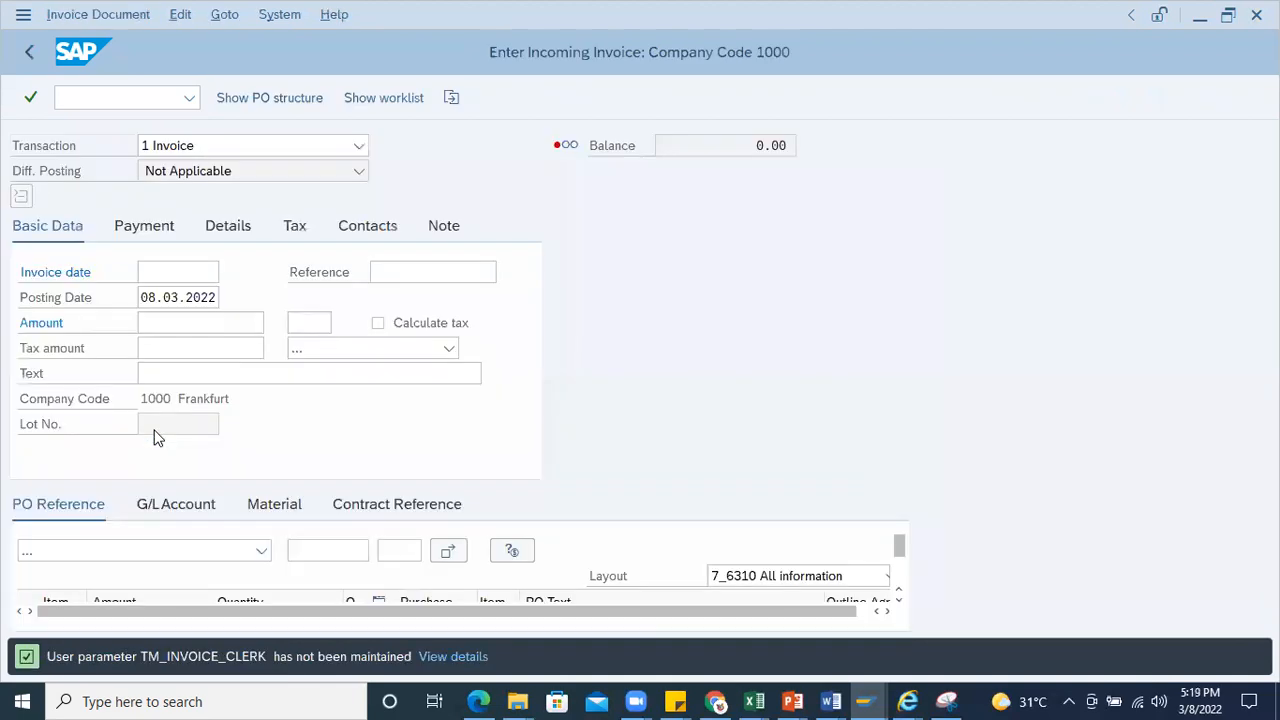
left_click(30, 55)
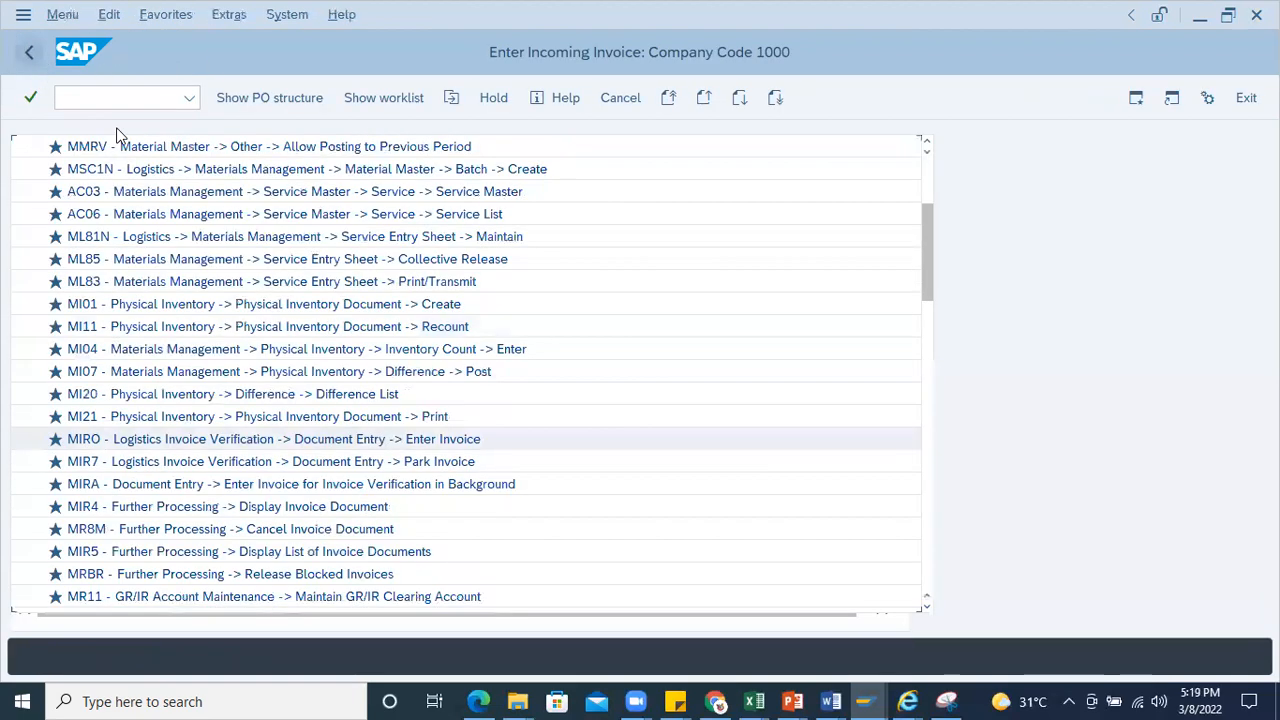
double_click(90, 445)
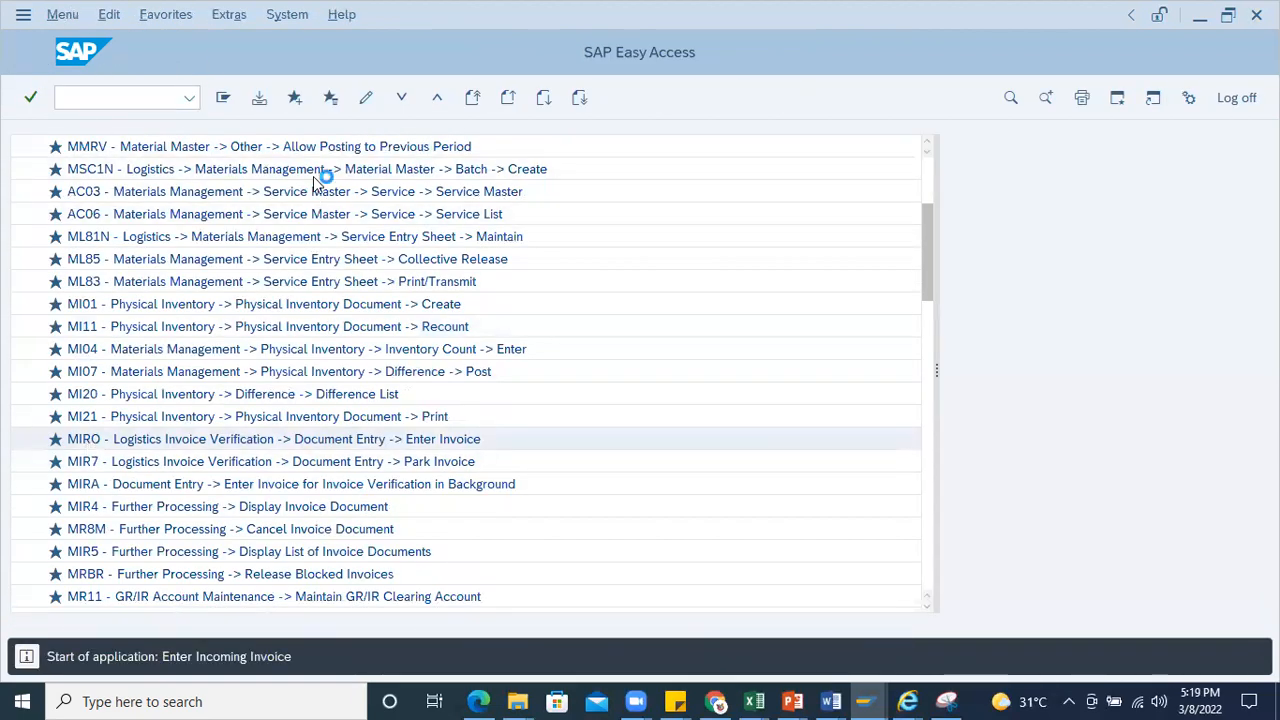
left_click(330, 150)
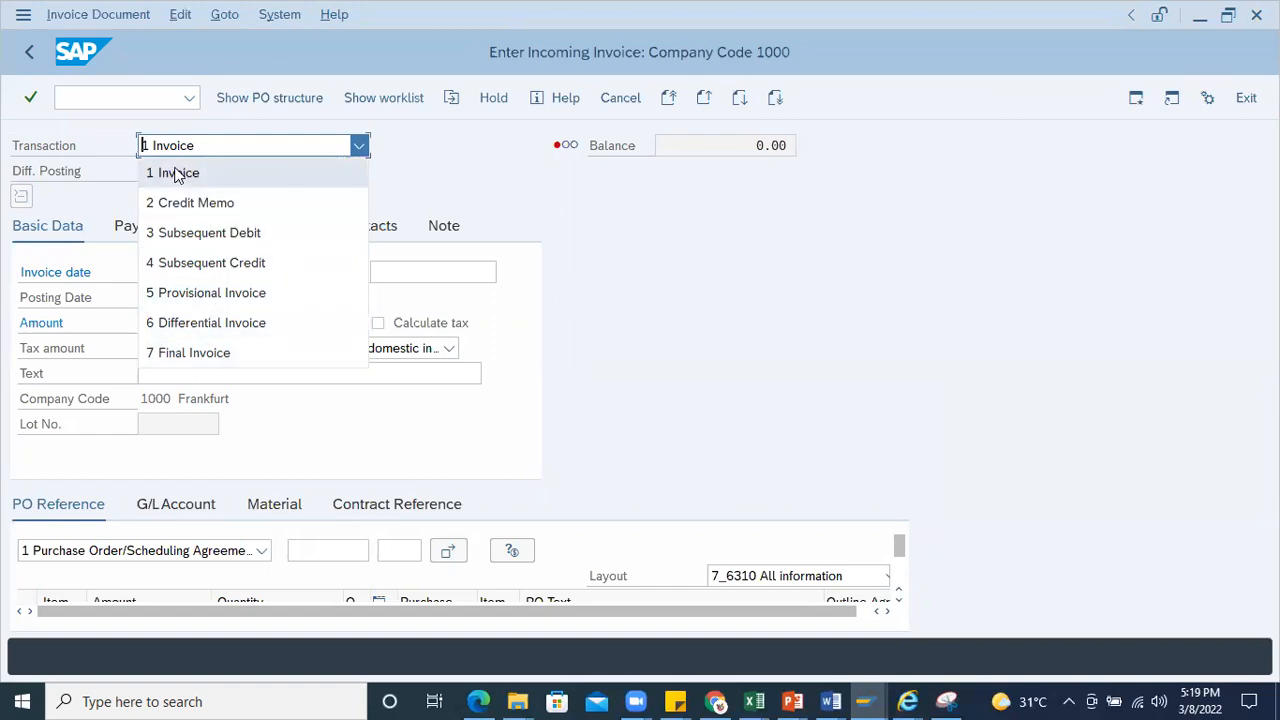
left_click(32, 56)
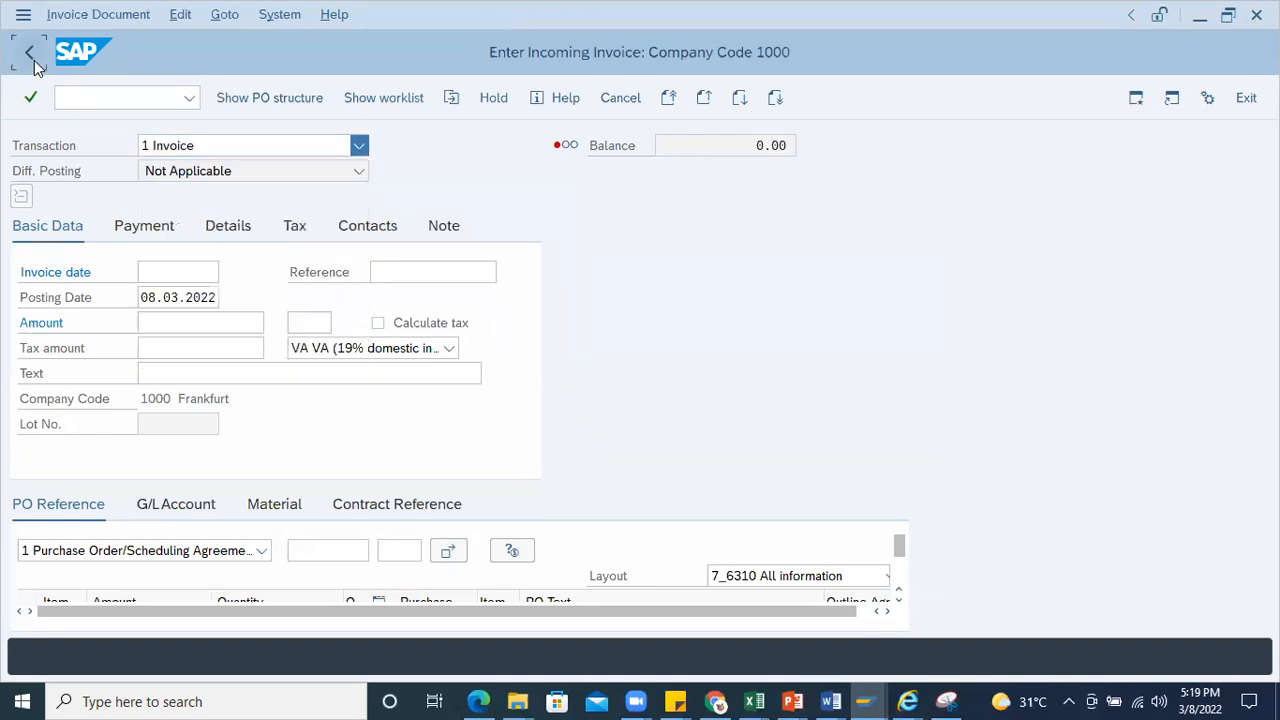
Step: View the MIR7 park invoice screen and the MIRA background verification invoice entry screen, returning to the start screen after each
double_click(86, 461)
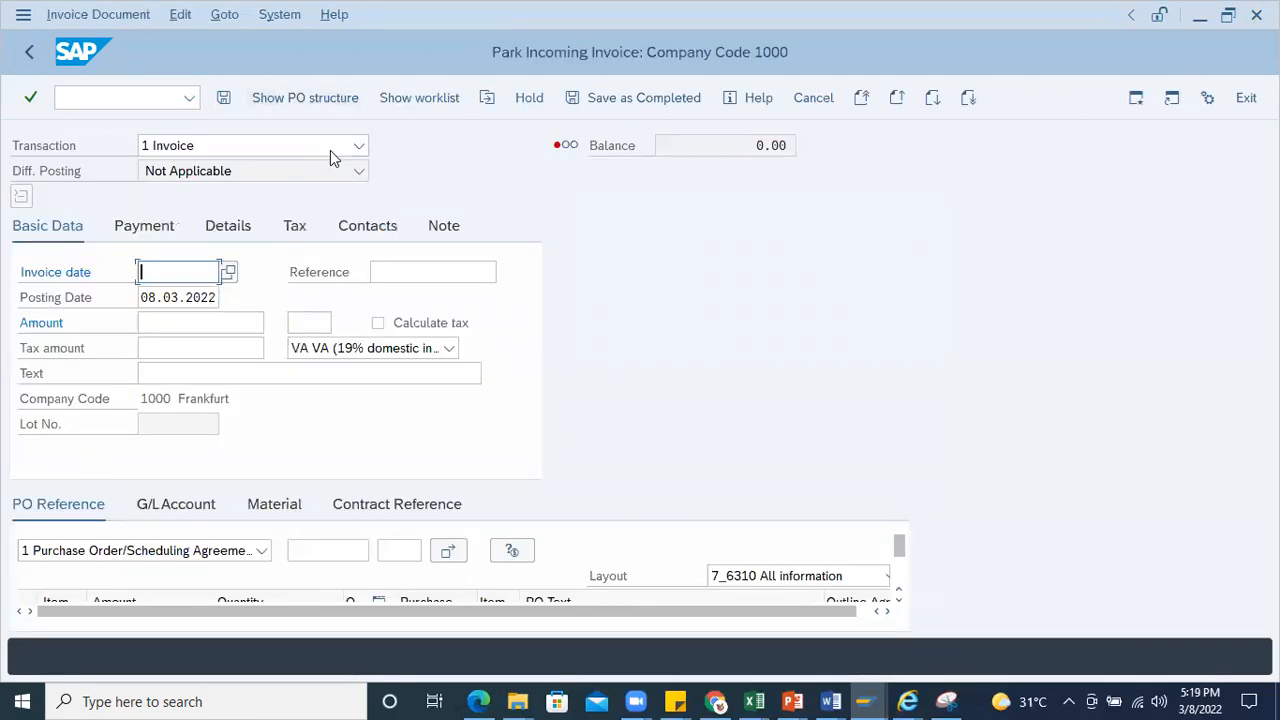
left_click(37, 52)
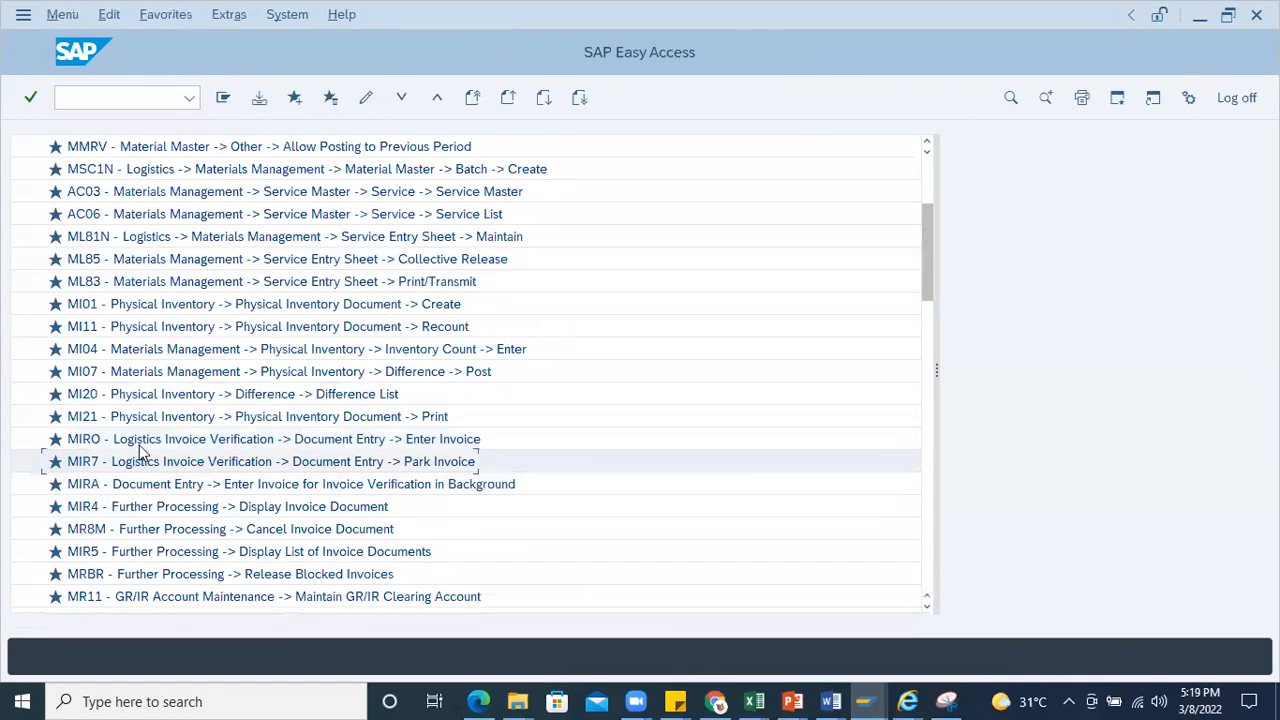
double_click(100, 485)
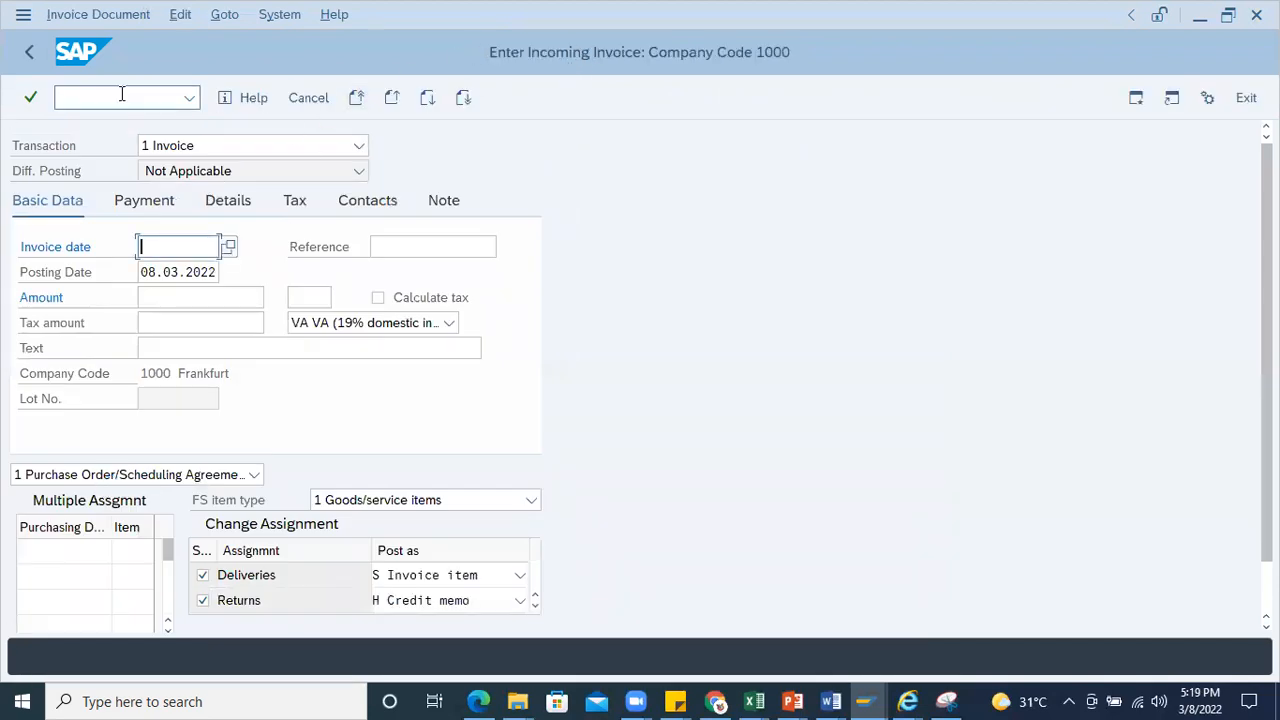
left_click(33, 56)
left_click(389, 418)
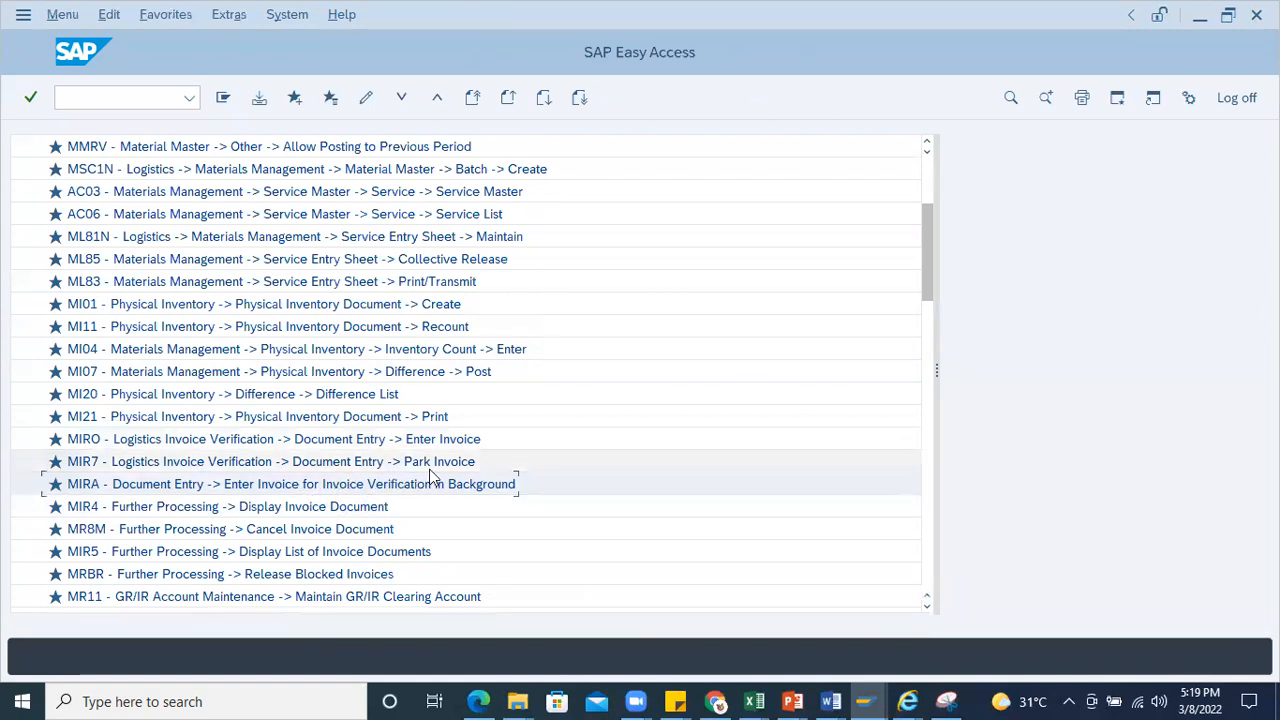
Step: View the MIR4 invoice document display screen with its document number and fiscal year fields, and return to the start screen
left_click(149, 508)
double_click(148, 510)
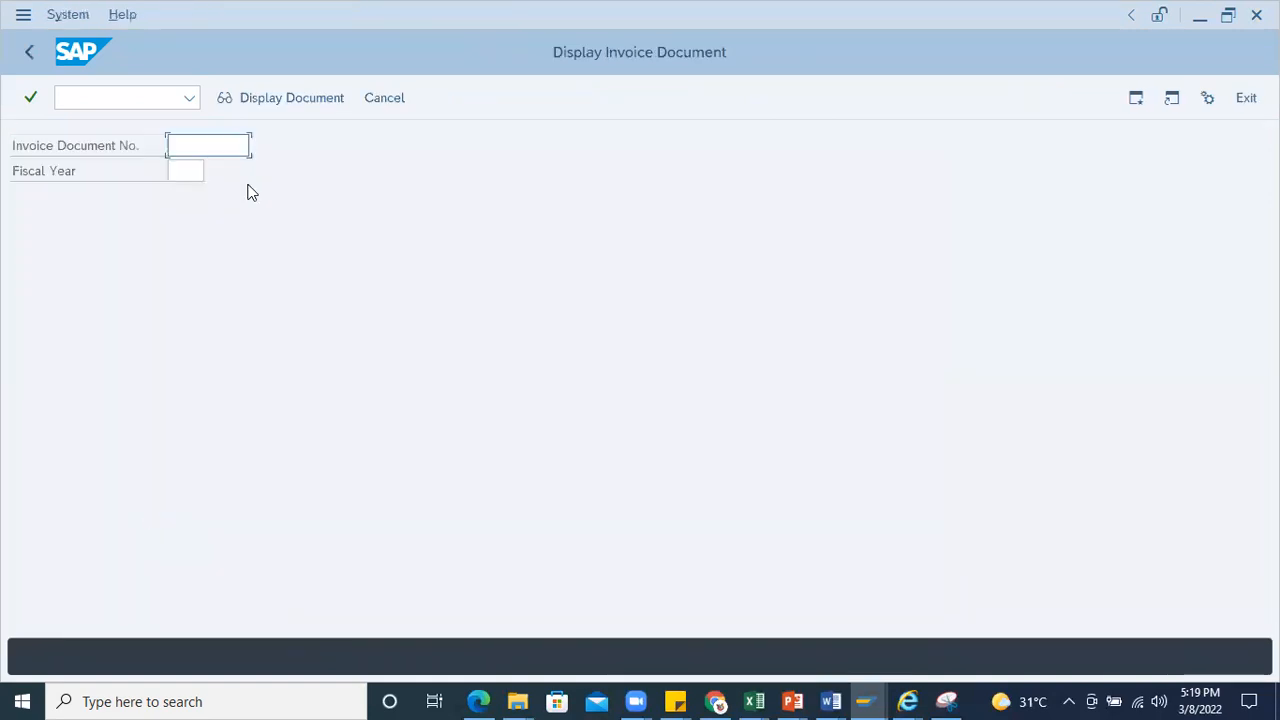
left_click(200, 168)
left_click(29, 52)
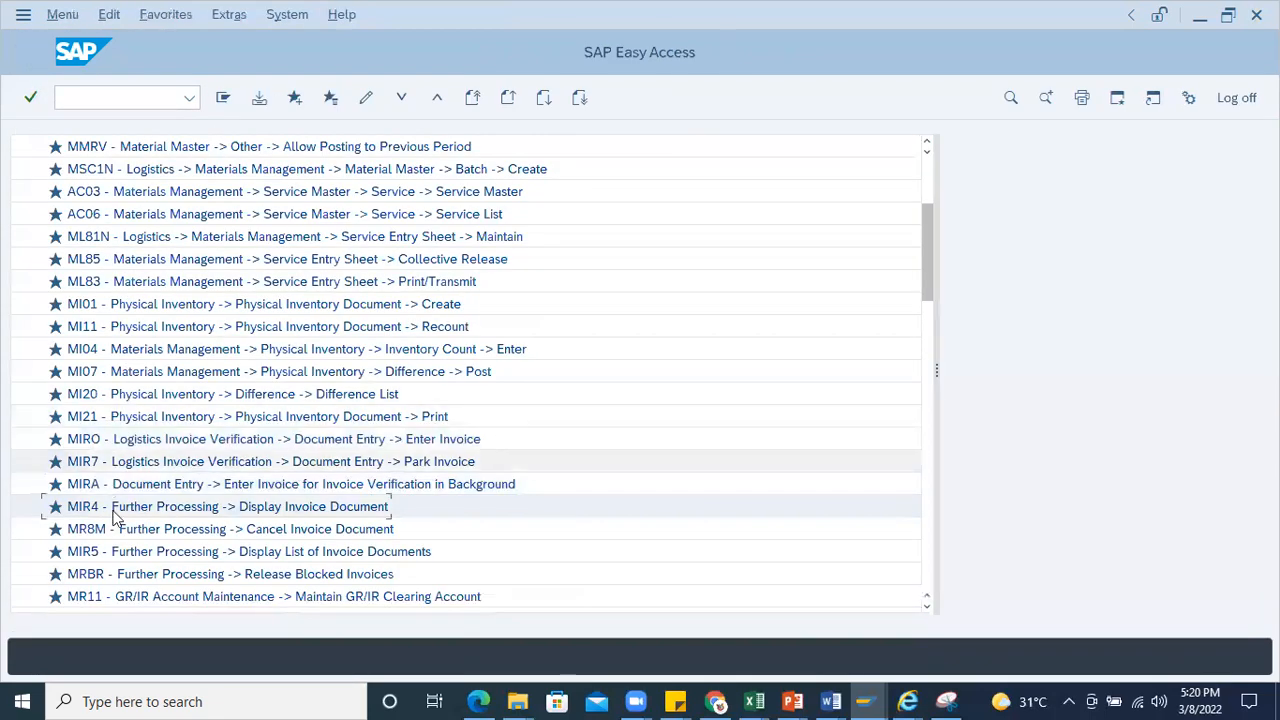
Step: Run the MIR5 list of invoice documents for user USER029, view the posting dates, and return to the start screen
double_click(136, 554)
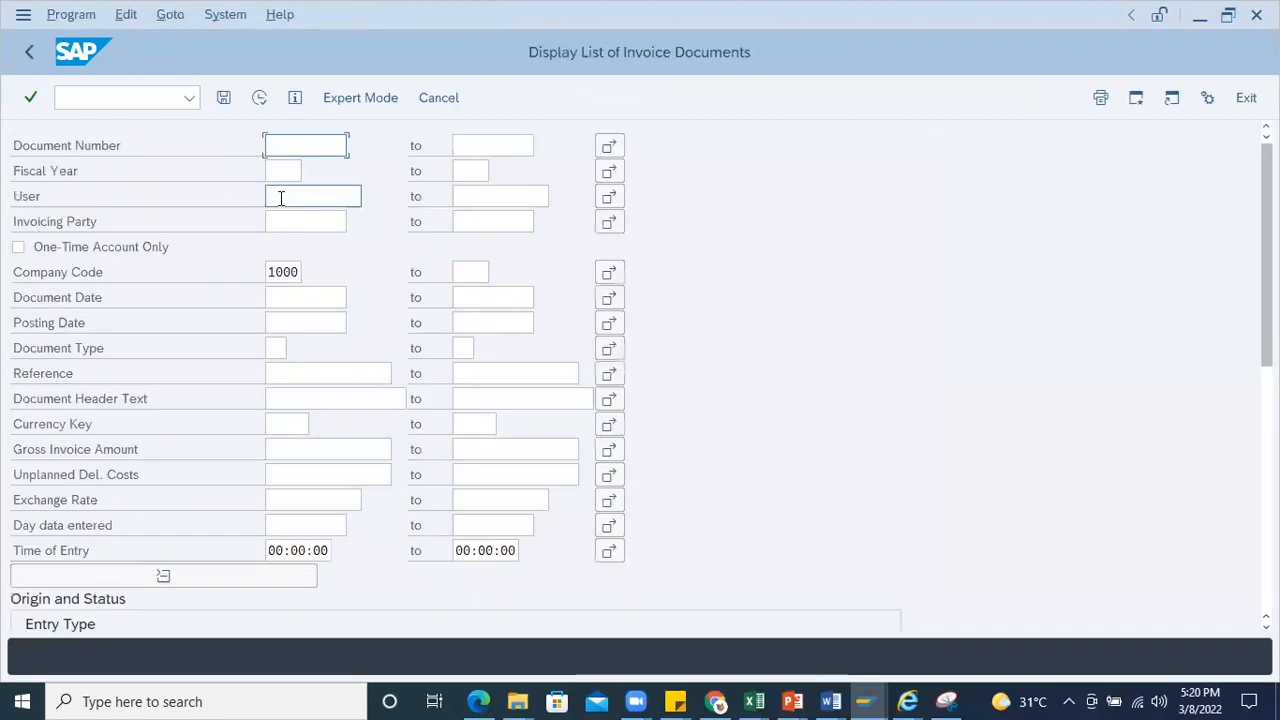
left_click(286, 176)
left_click(294, 197)
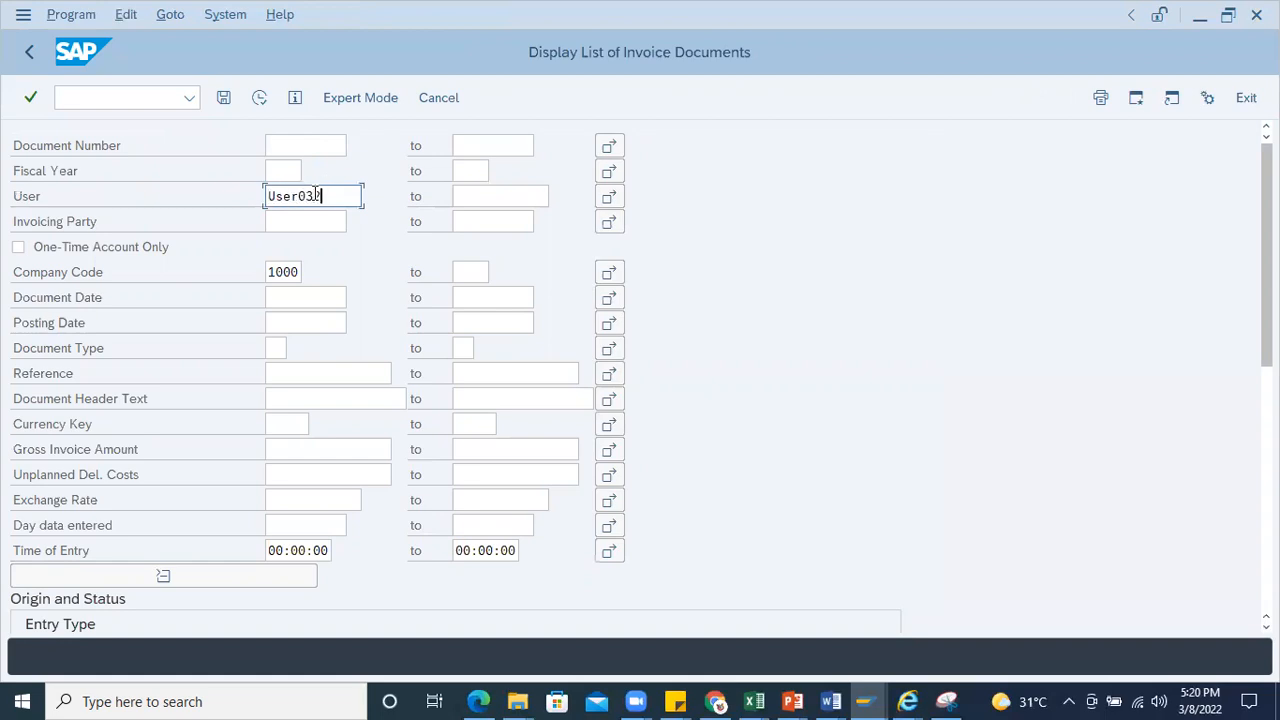
left_click(259, 97)
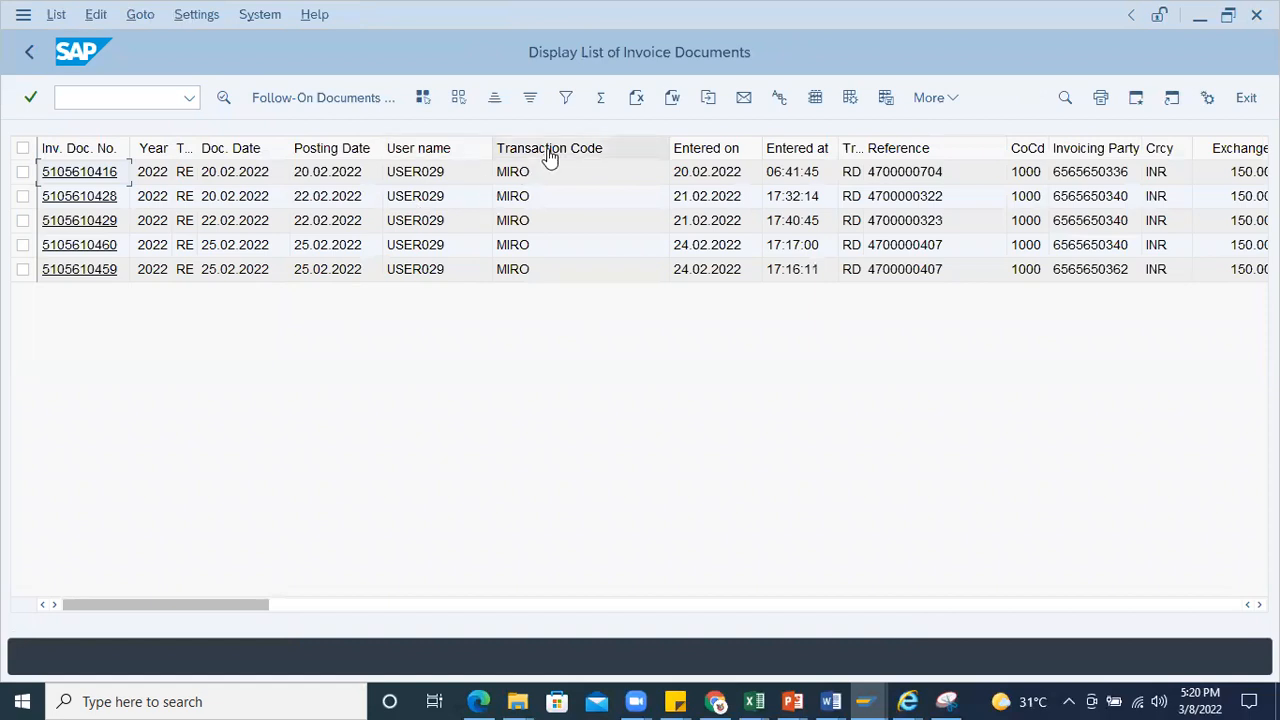
left_click(330, 150)
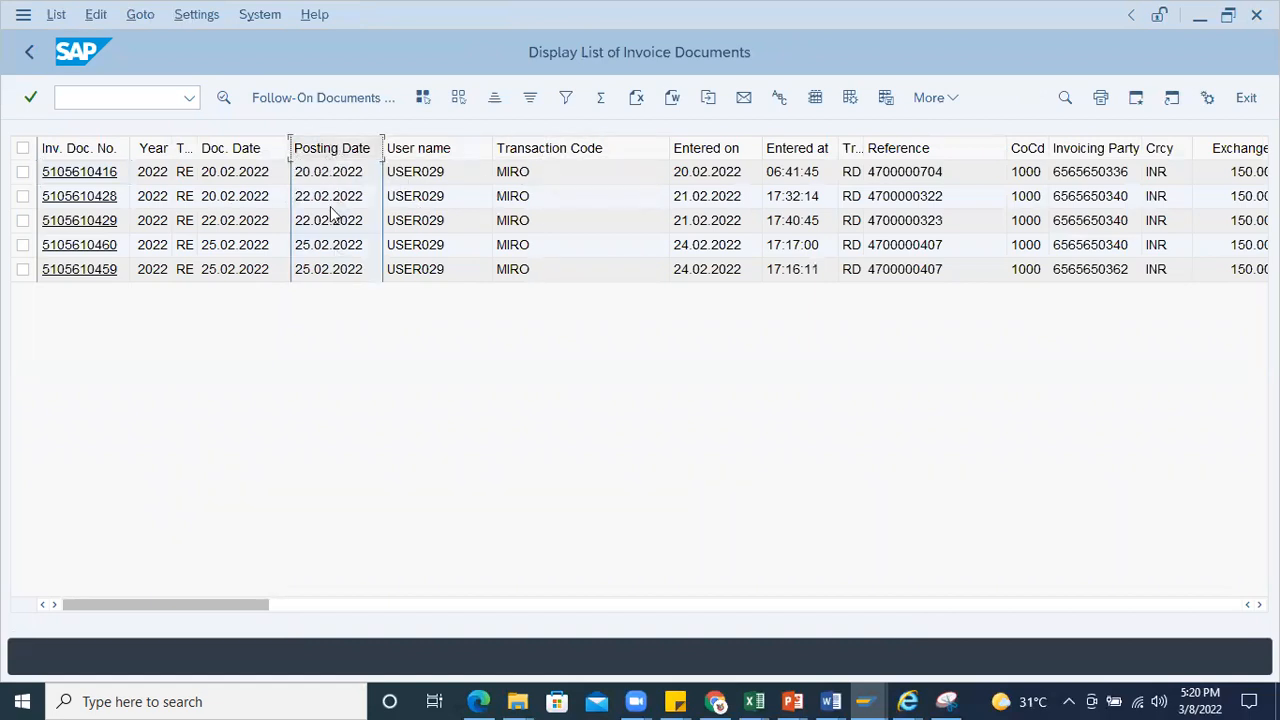
left_click(29, 52)
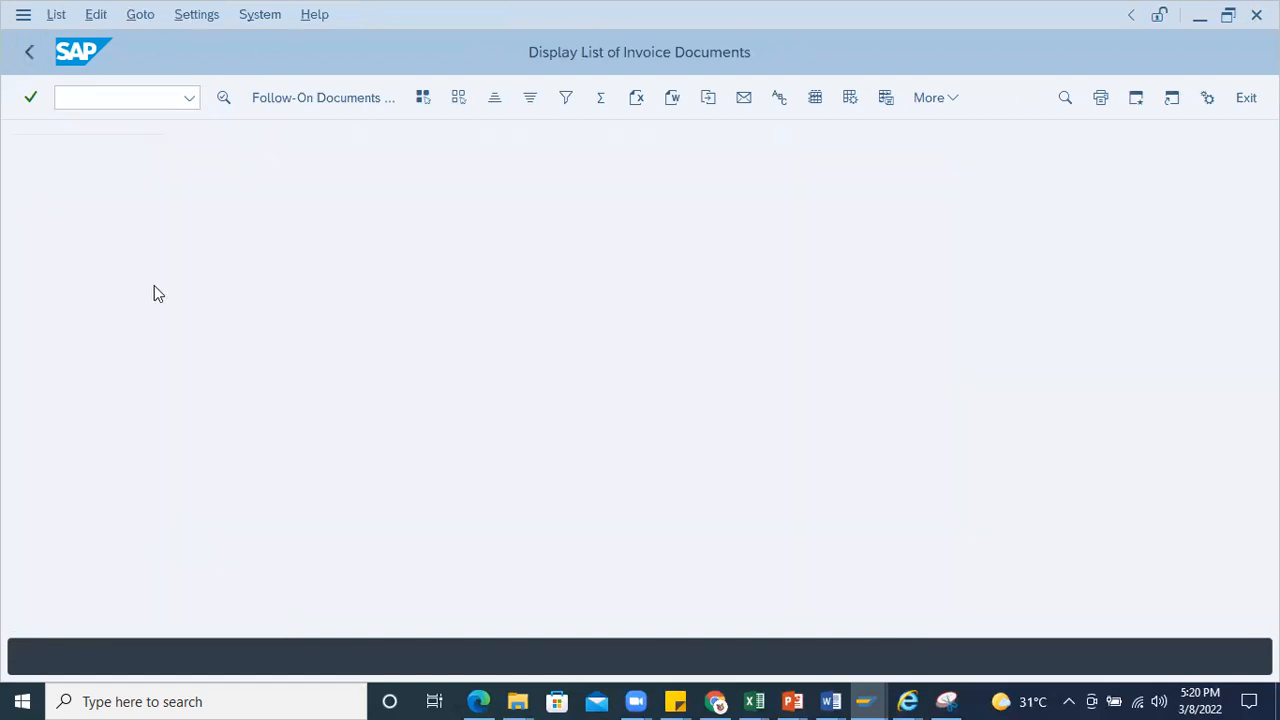
left_click(29, 54)
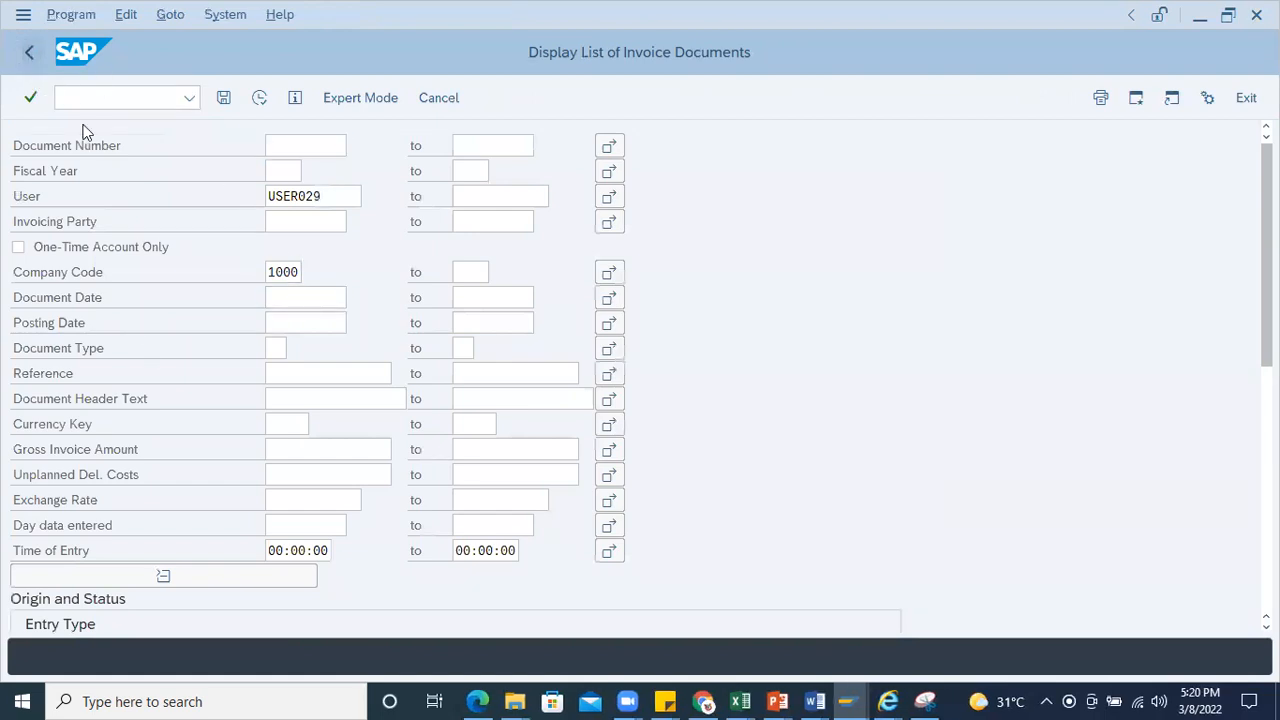
Step: Open MR8M, examine the possible reversal reasons for cancelling an invoice document, and return to the start screen
double_click(94, 531)
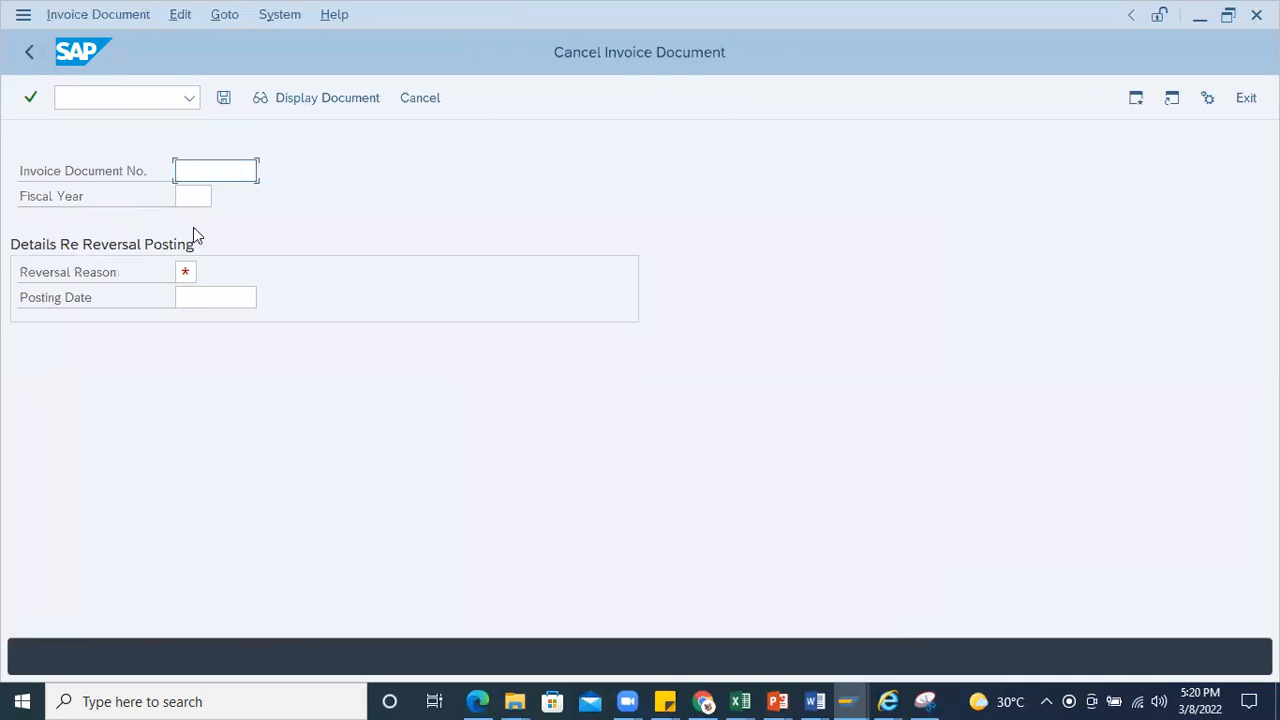
left_click(194, 273)
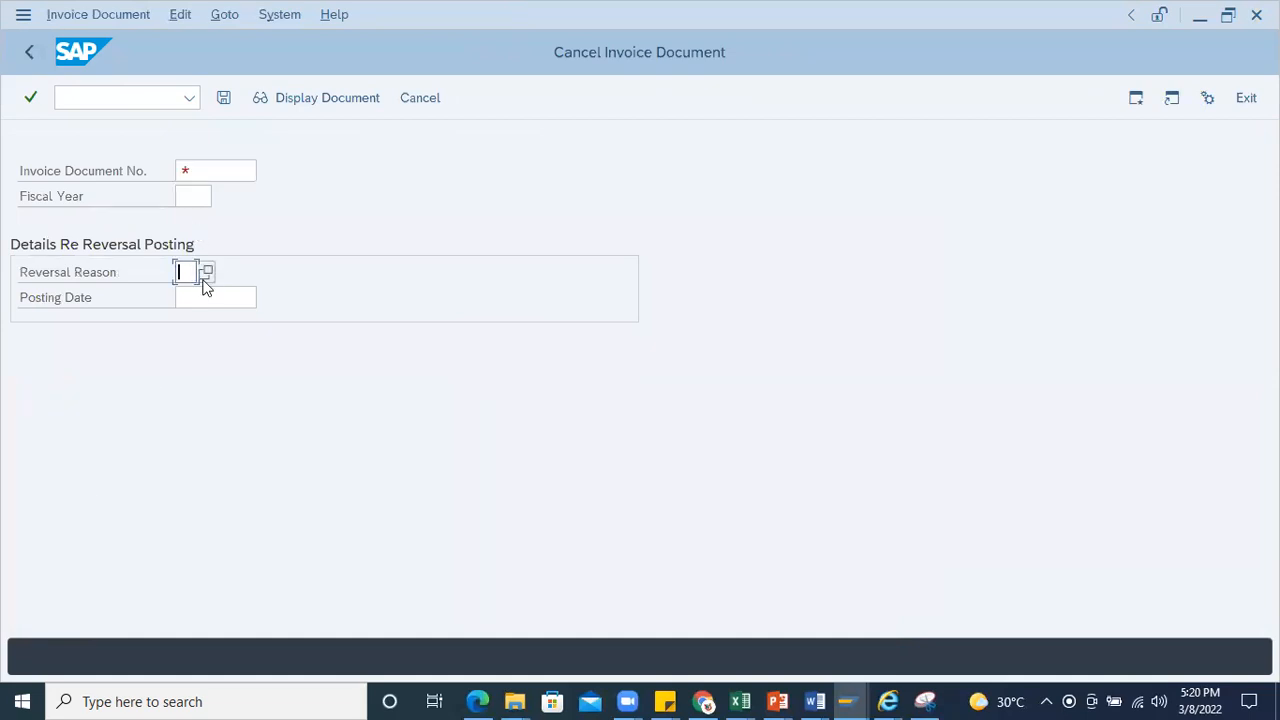
left_click(206, 273)
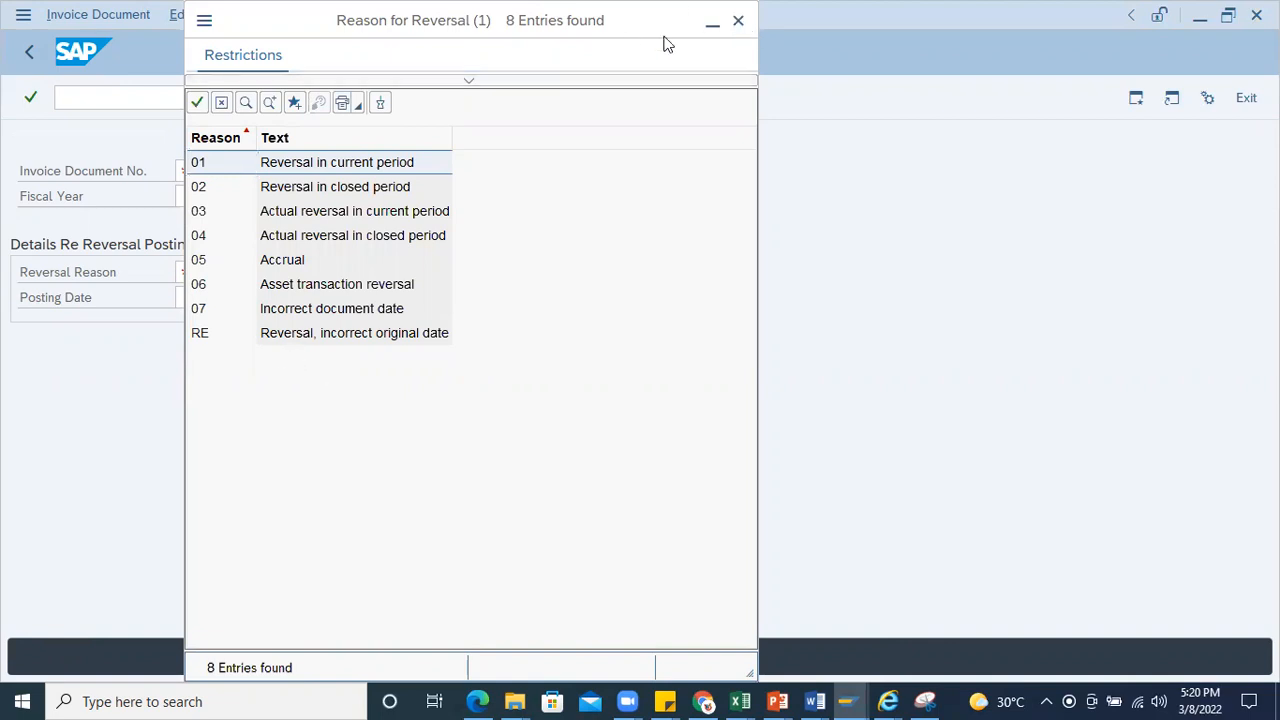
left_click(738, 20)
left_click(28, 54)
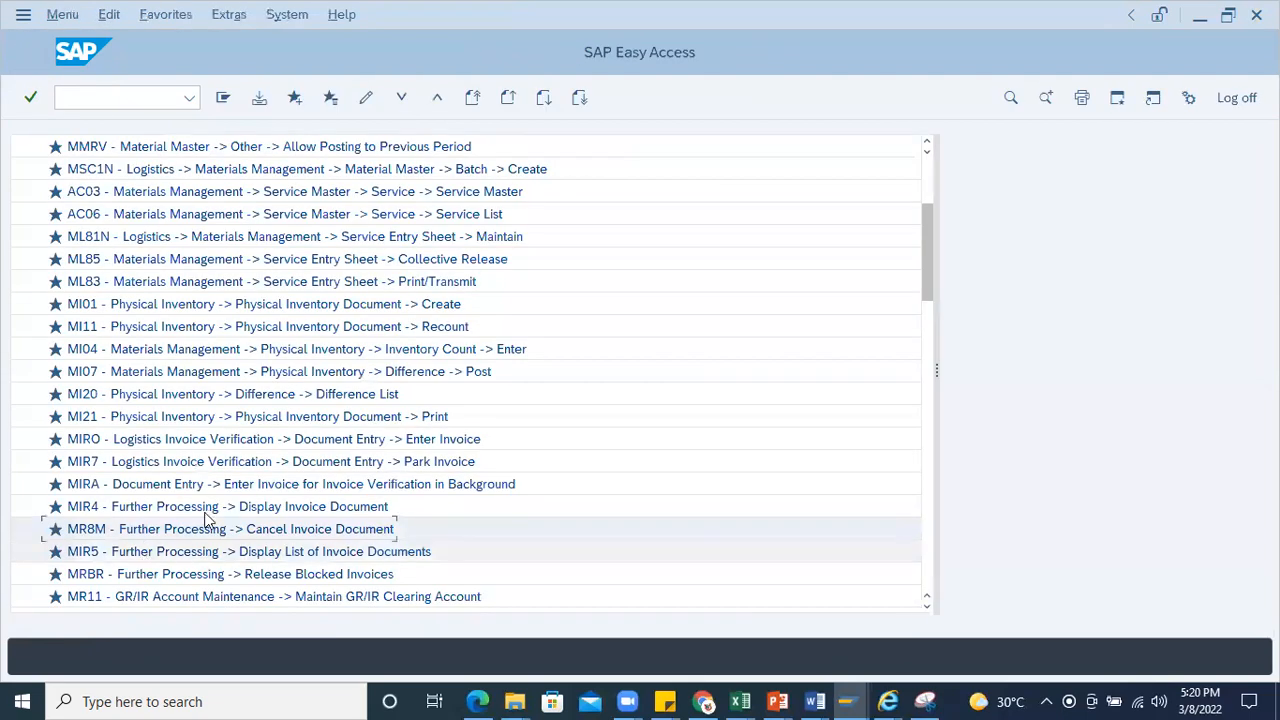
Step: View the MRBR release of blocked invoices and the MR11 GR/IR clearing account maintenance, returning to the start screen after each
scroll(205, 518, "down", 3)
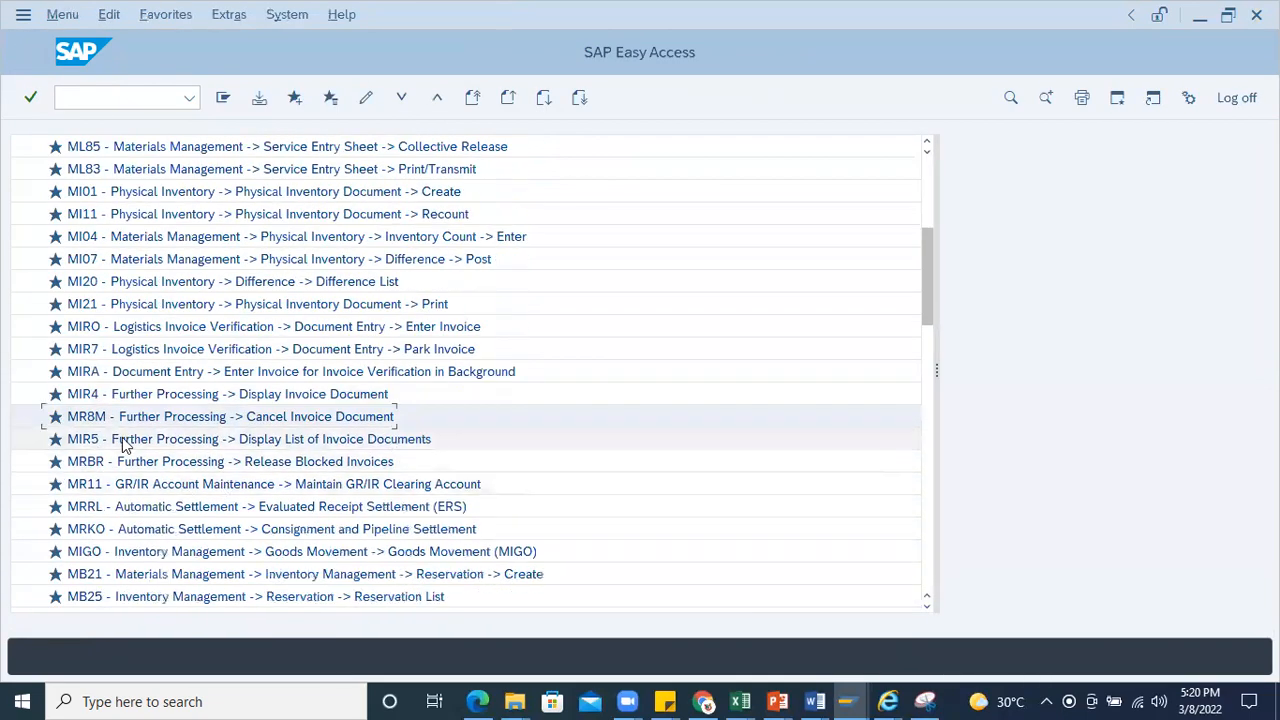
scroll(125, 446, "down", 2)
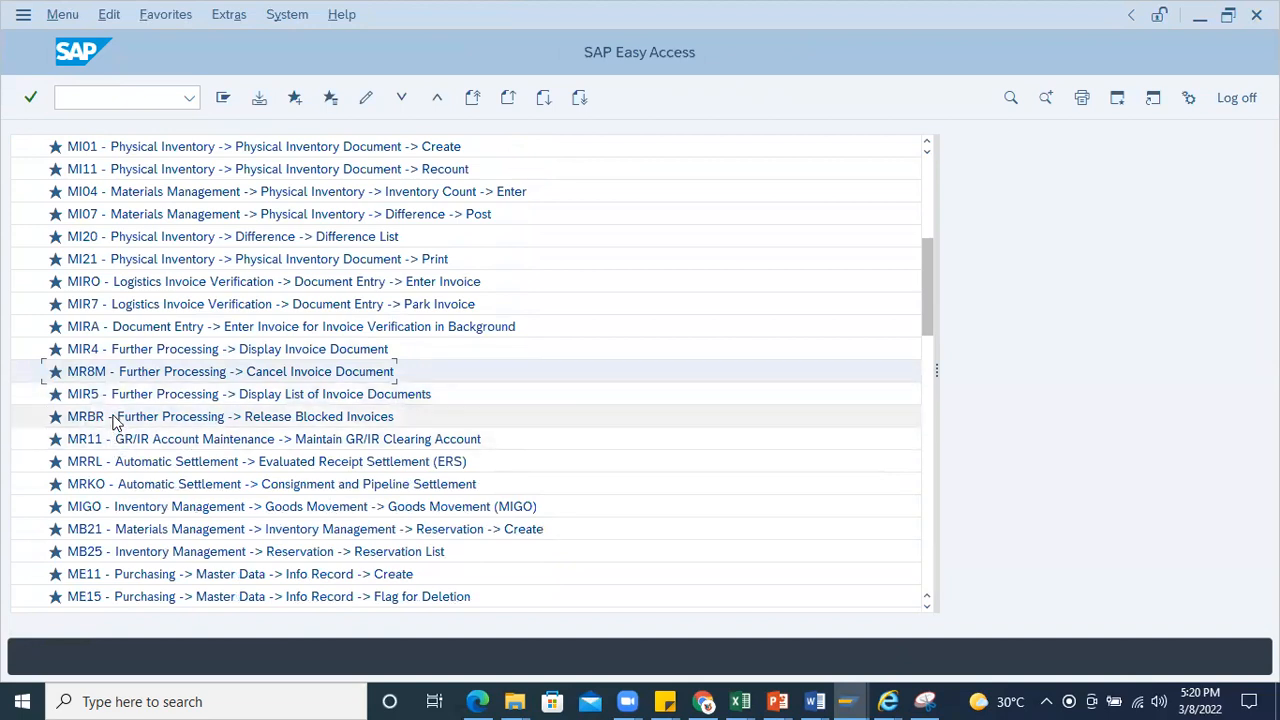
double_click(113, 418)
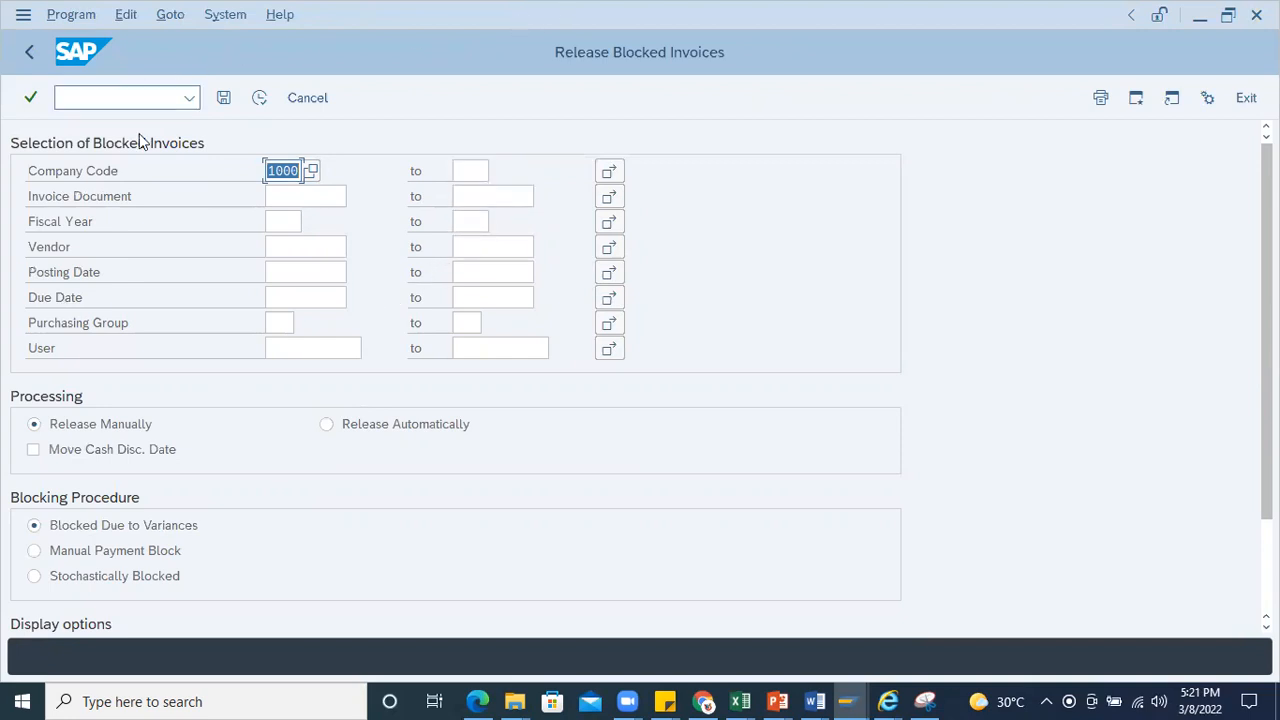
left_click(30, 52)
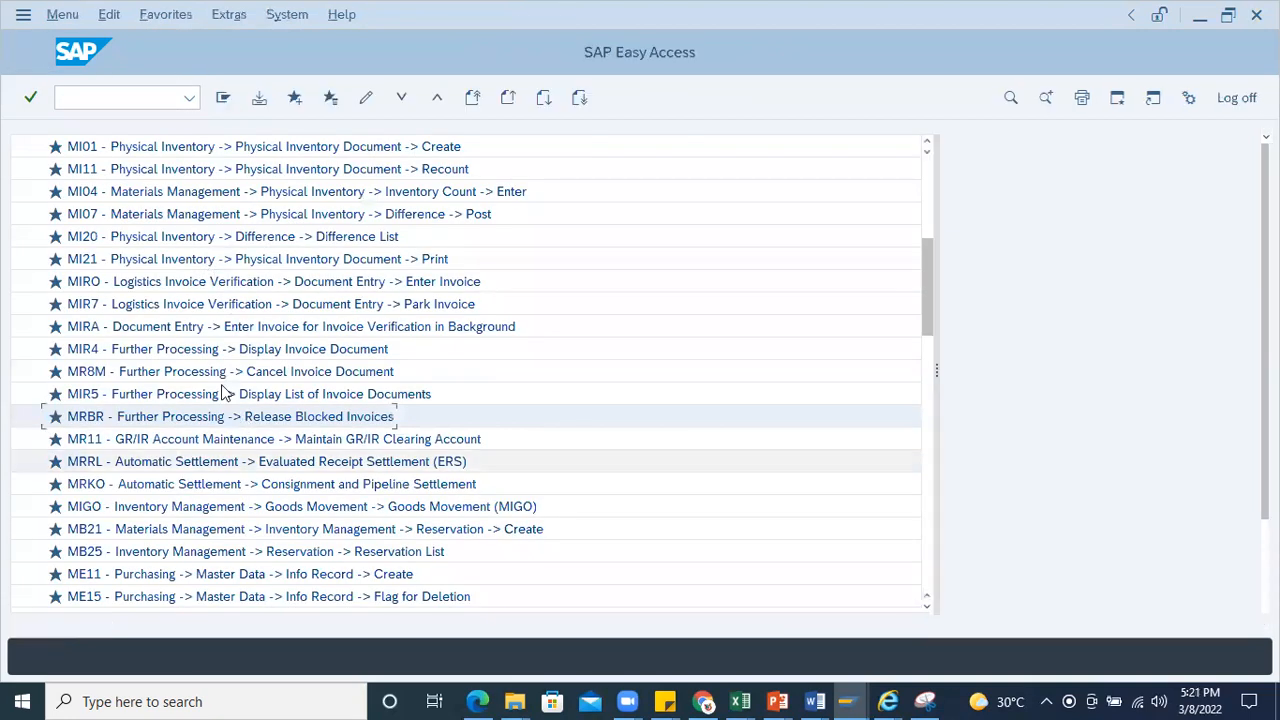
scroll(221, 460, "down", 2)
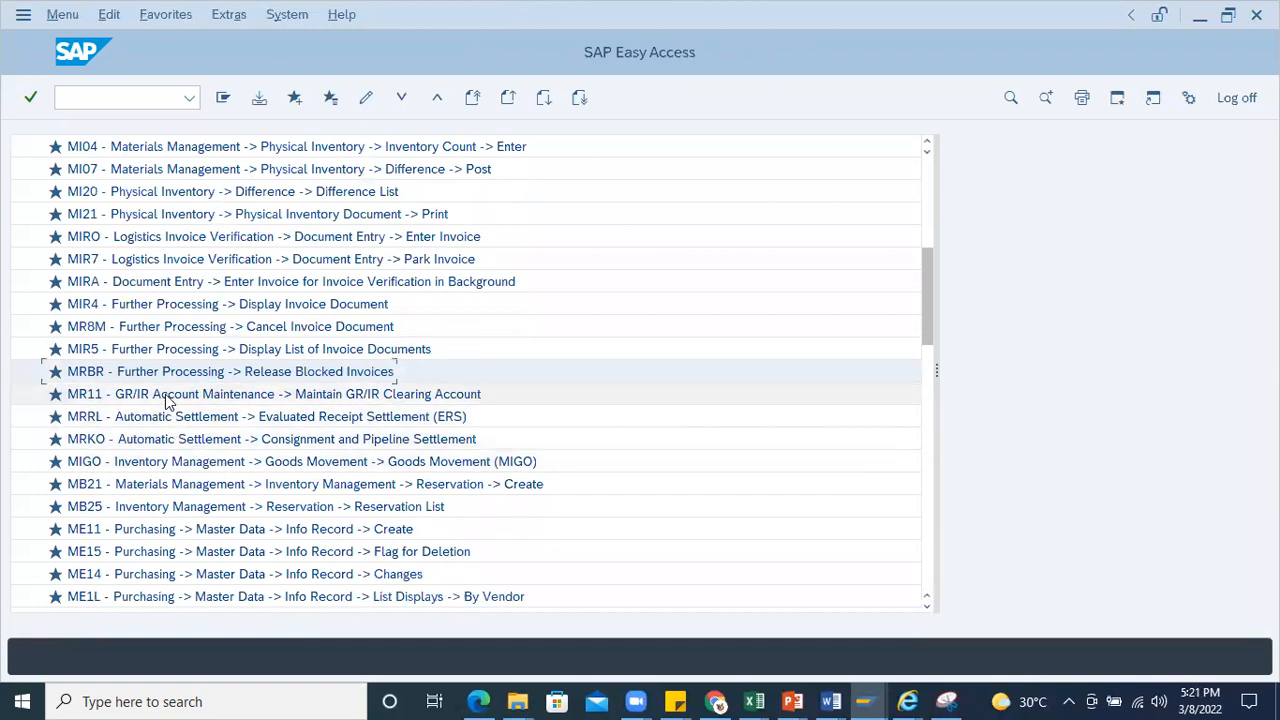
double_click(167, 397)
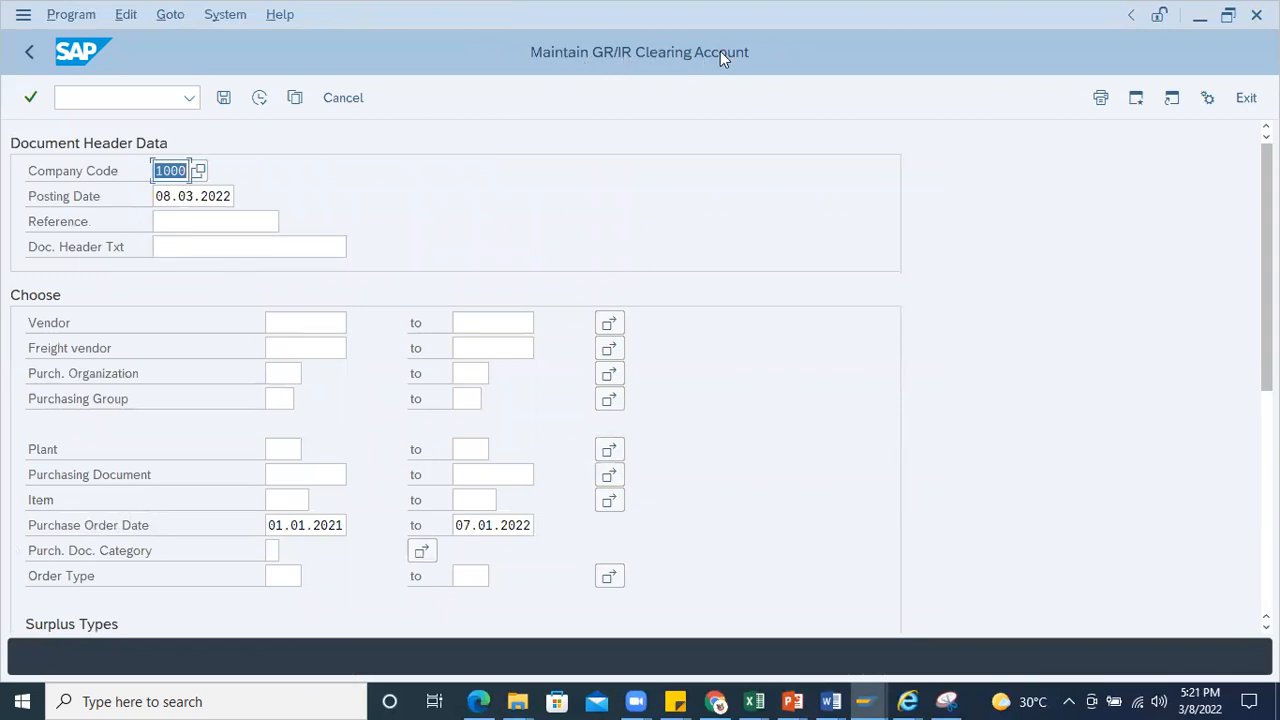
left_click(29, 52)
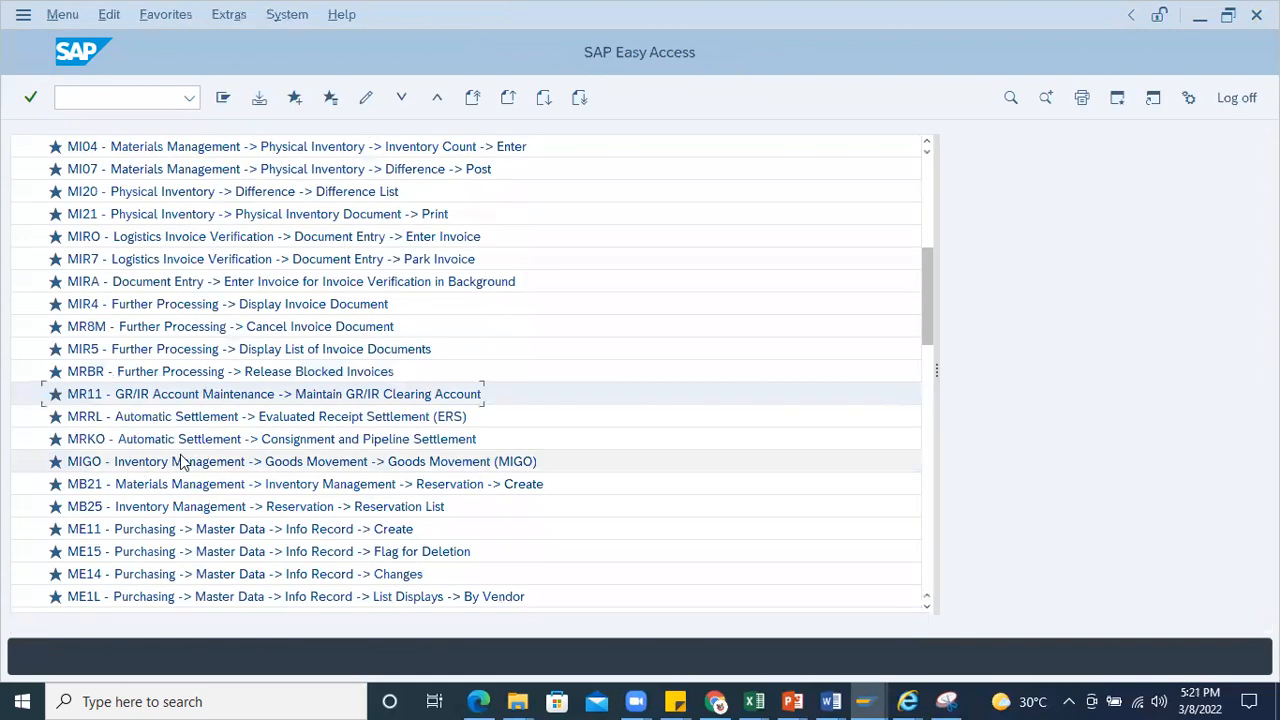
Step: View the MRRL evaluated receipt settlement and the MRKO consignment and pipeline settlement, returning to the start screen after each
scroll(185, 460, "down", 1)
double_click(150, 371)
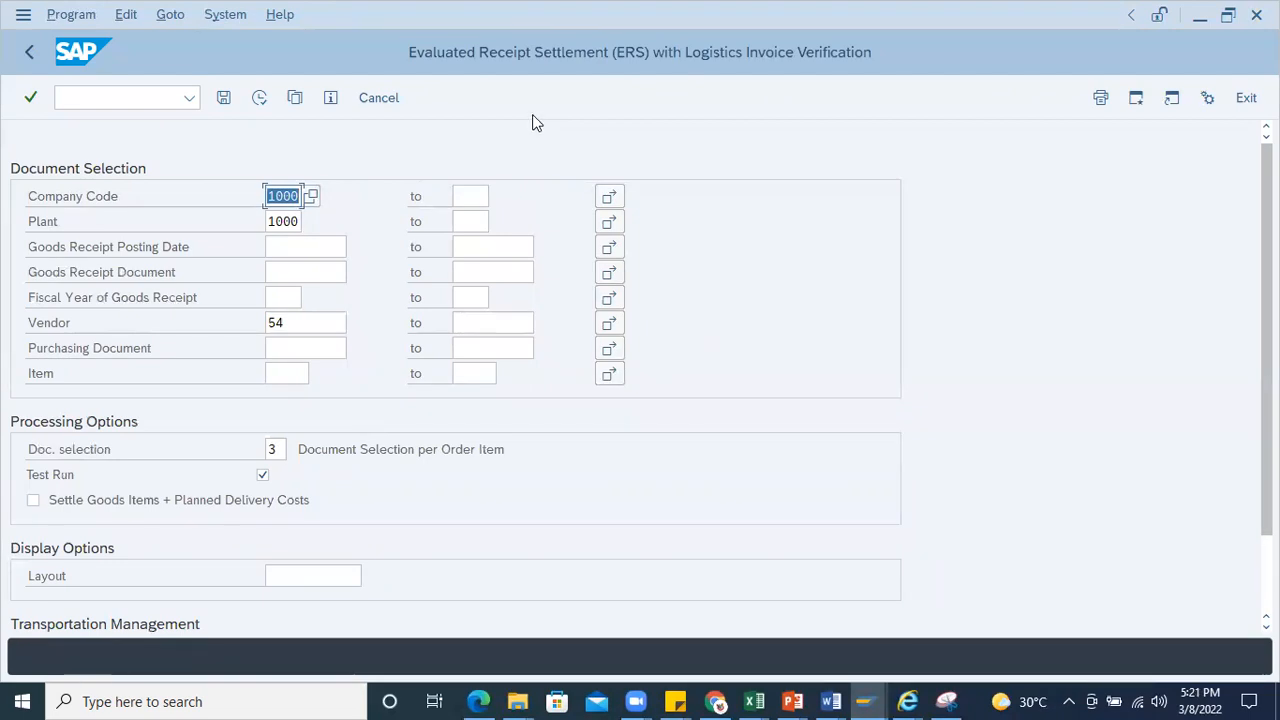
left_click(28, 54)
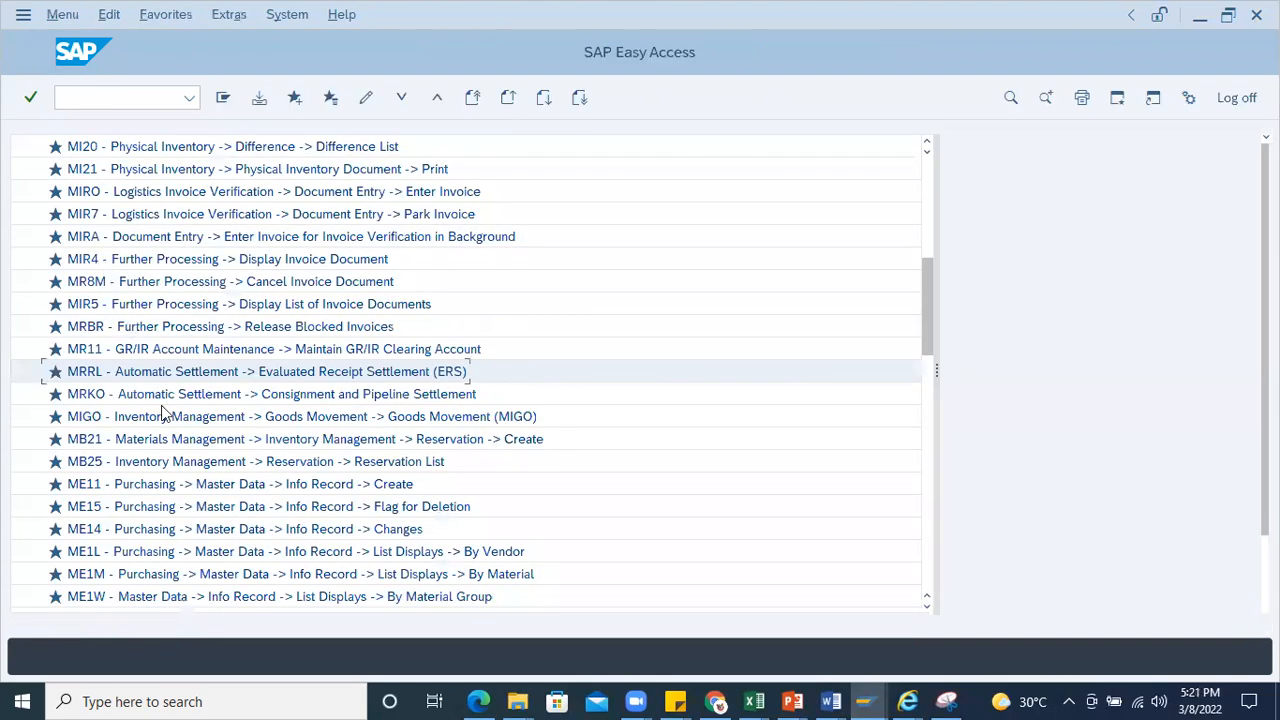
double_click(100, 396)
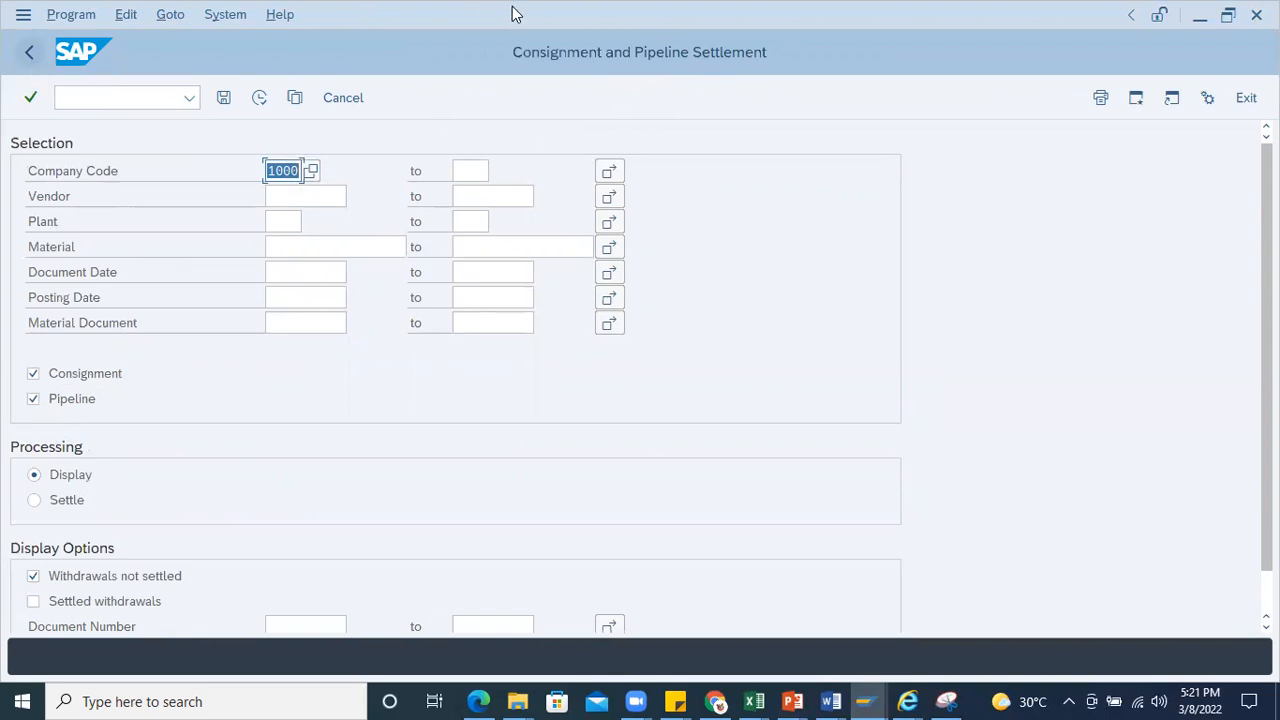
left_click(37, 58)
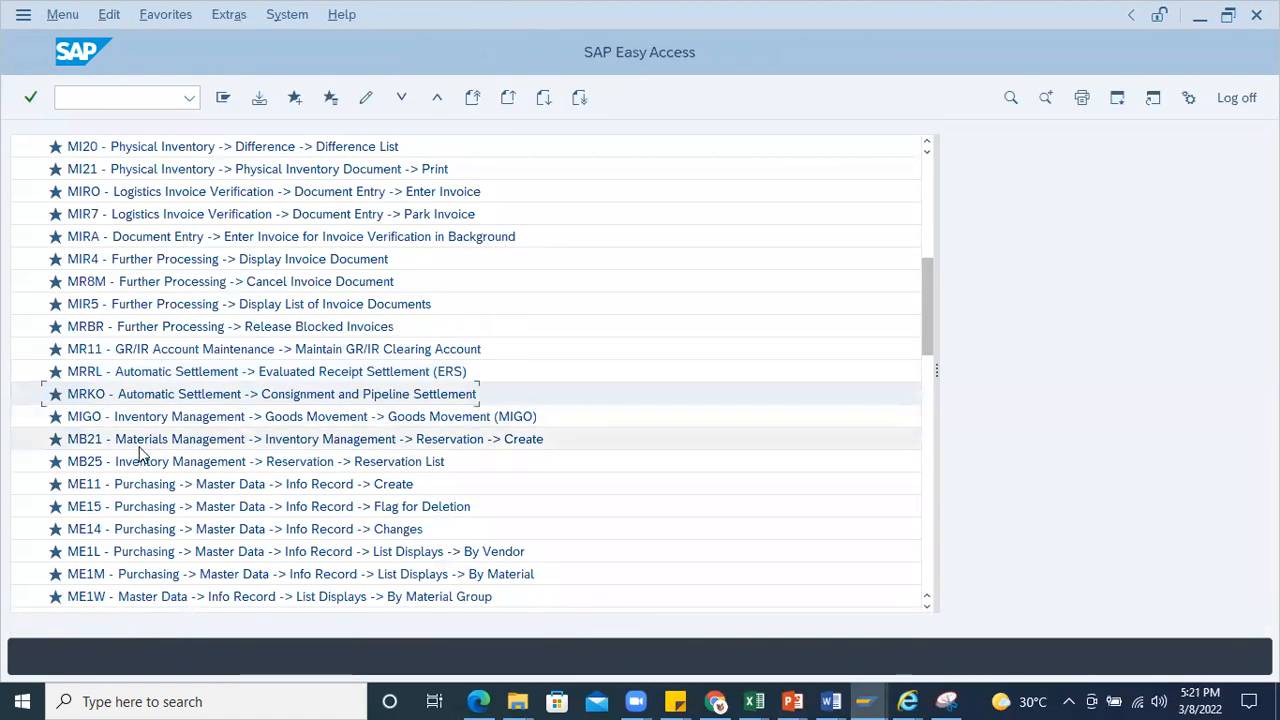
Step: Open MIGO and examine the available transaction types and the reference documents for A01 Goods Receipt
left_click(145, 418)
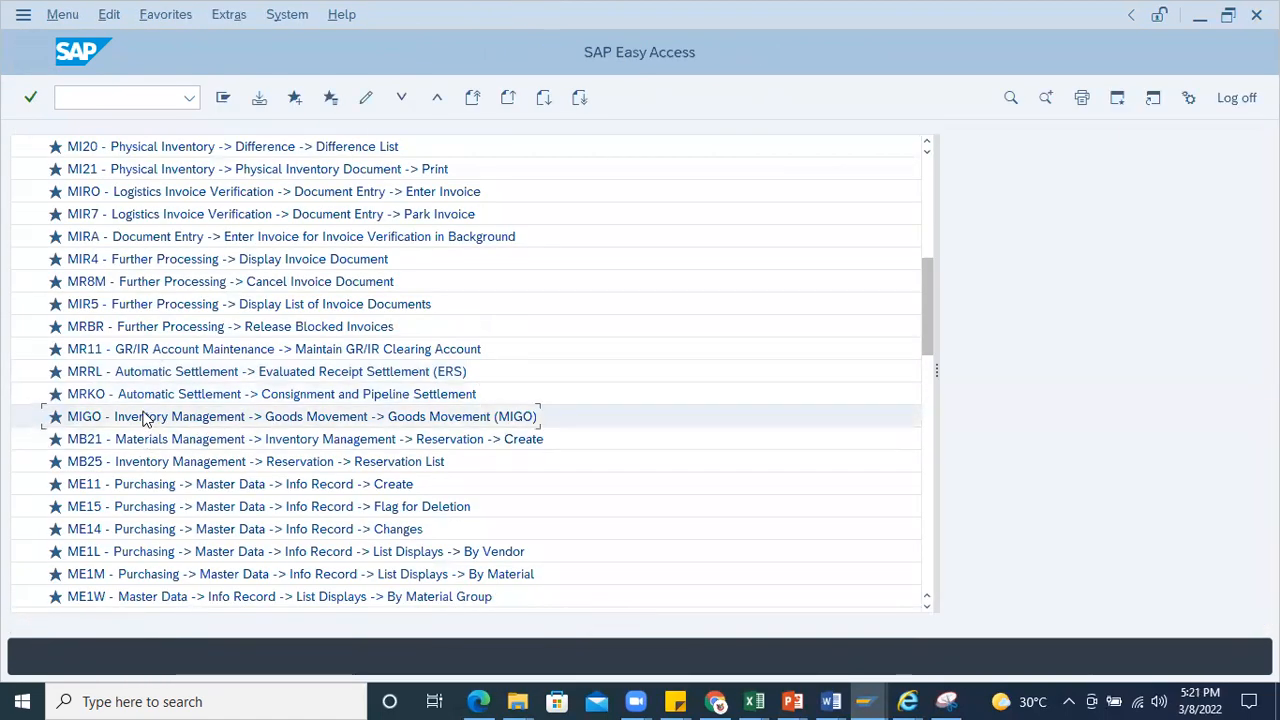
double_click(145, 418)
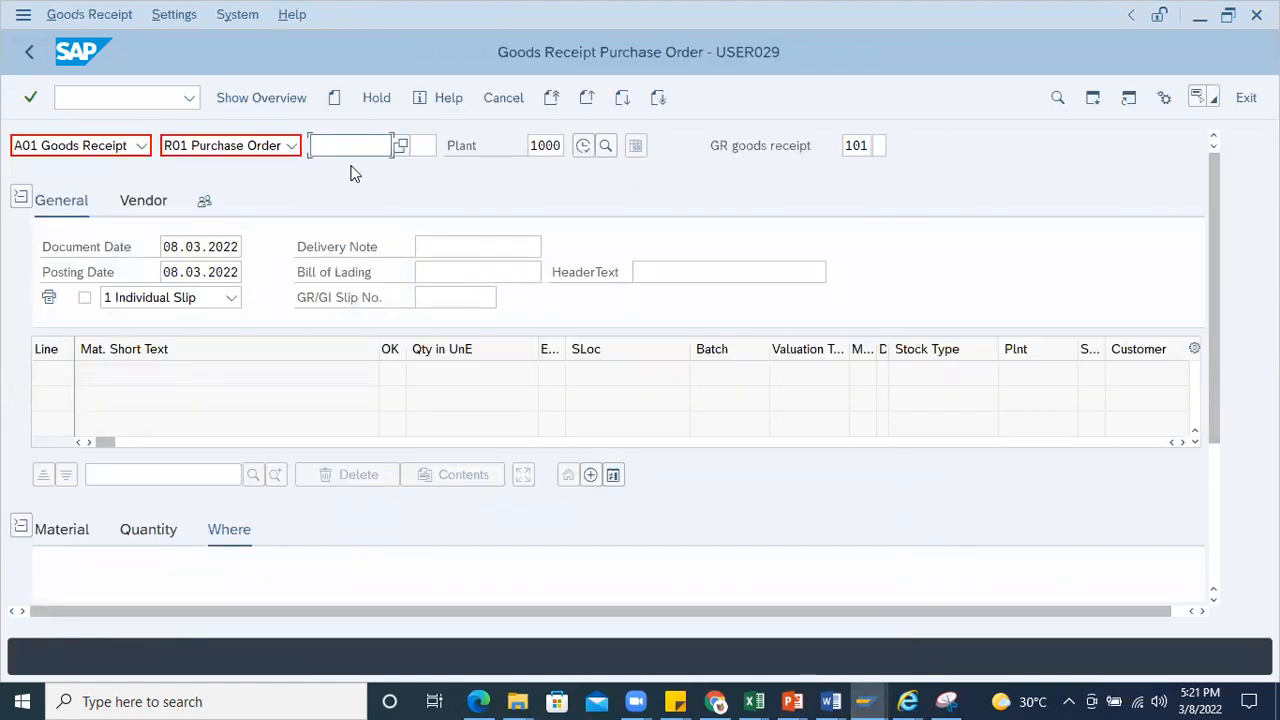
left_click(142, 145)
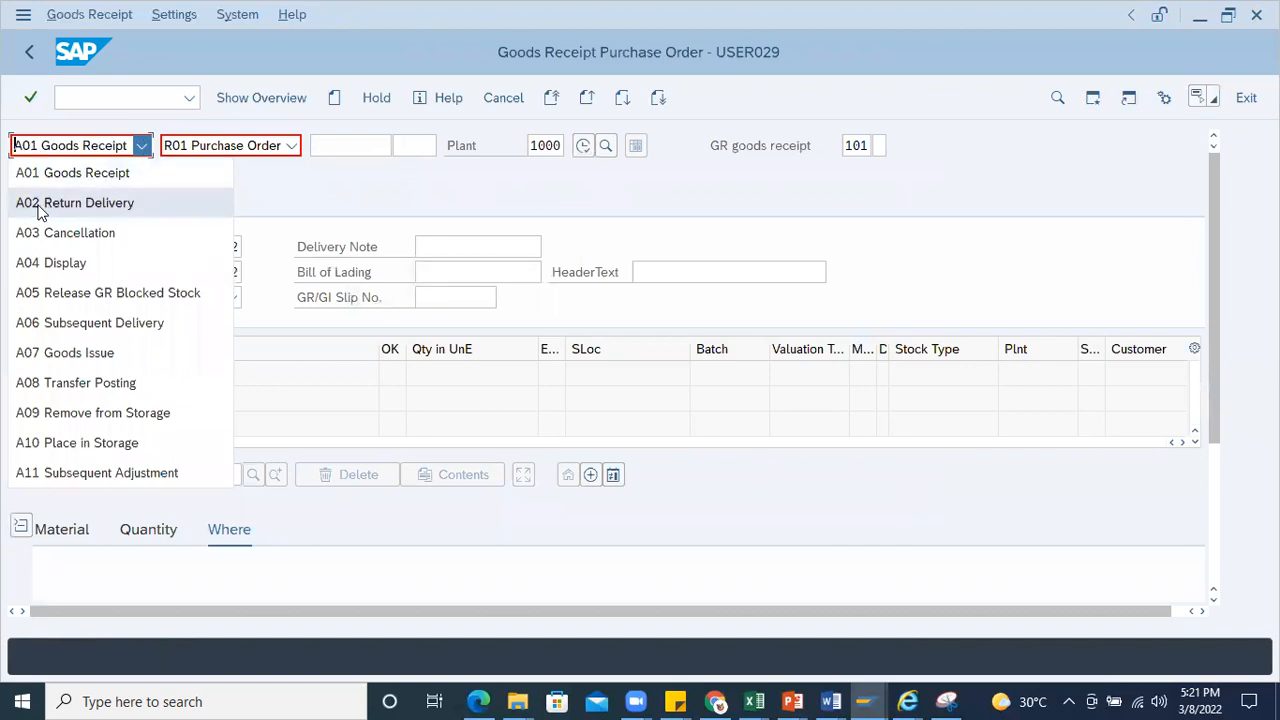
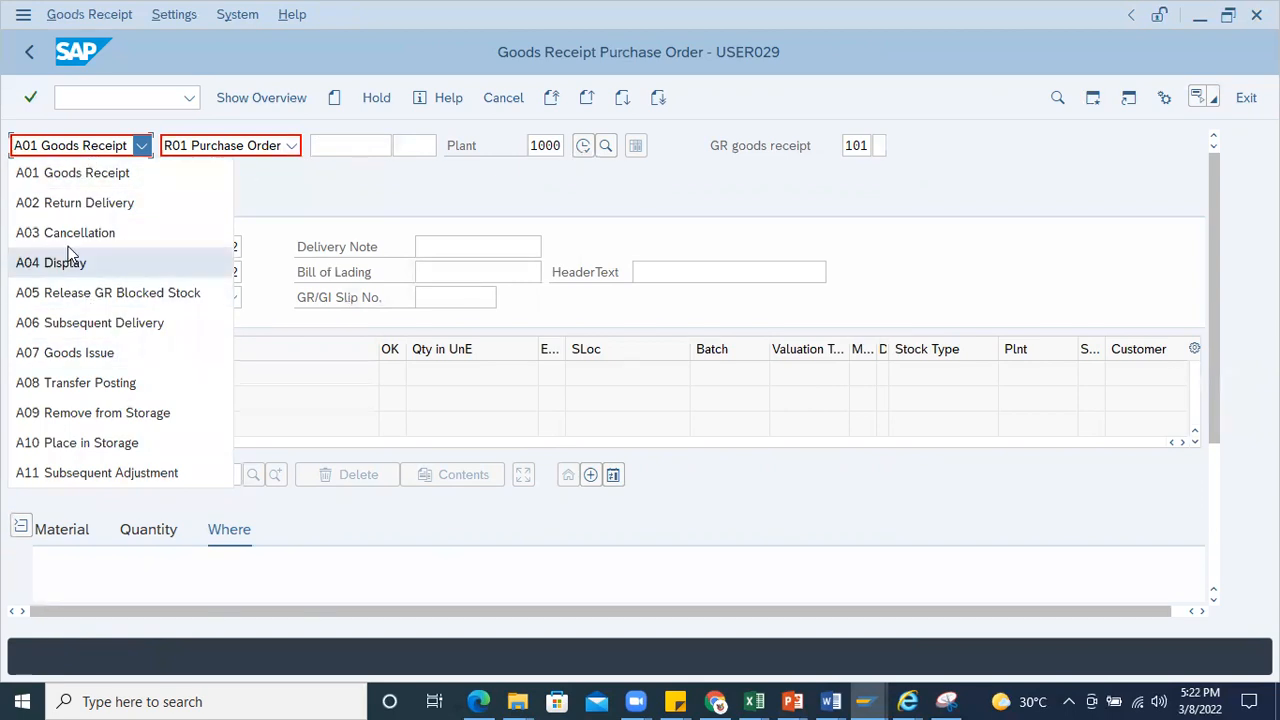
left_click(80, 178)
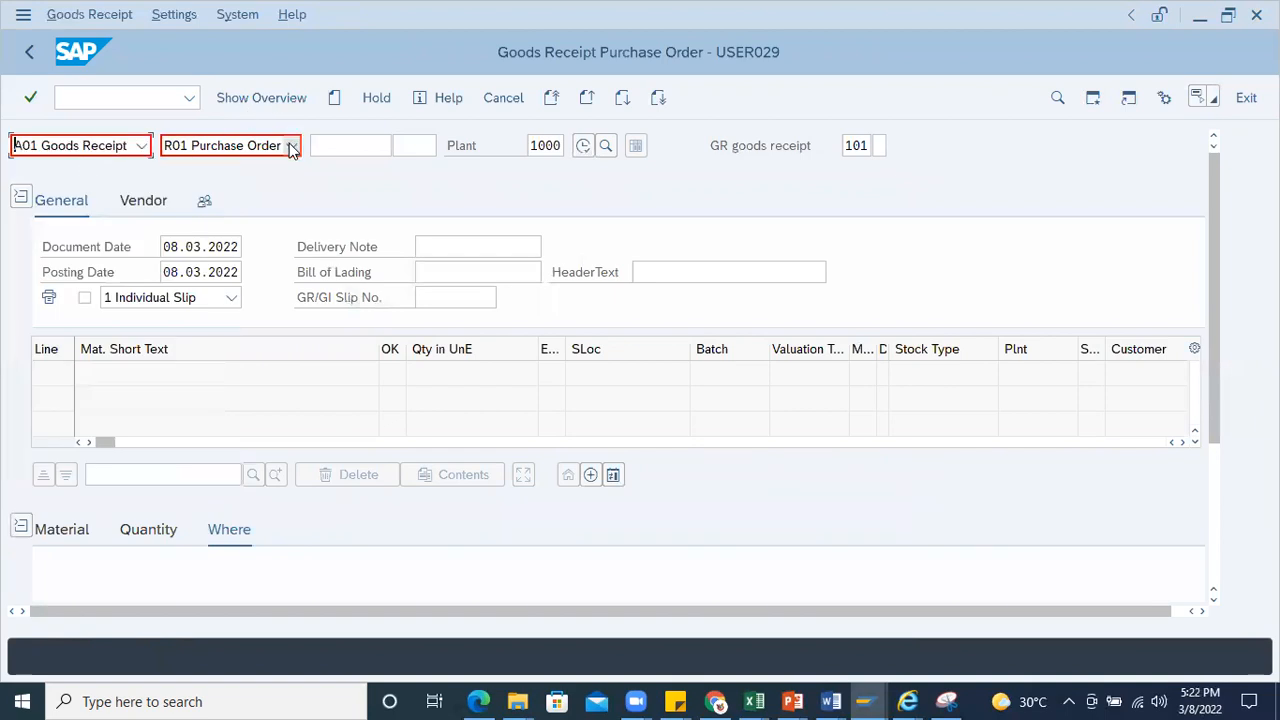
left_click(289, 145)
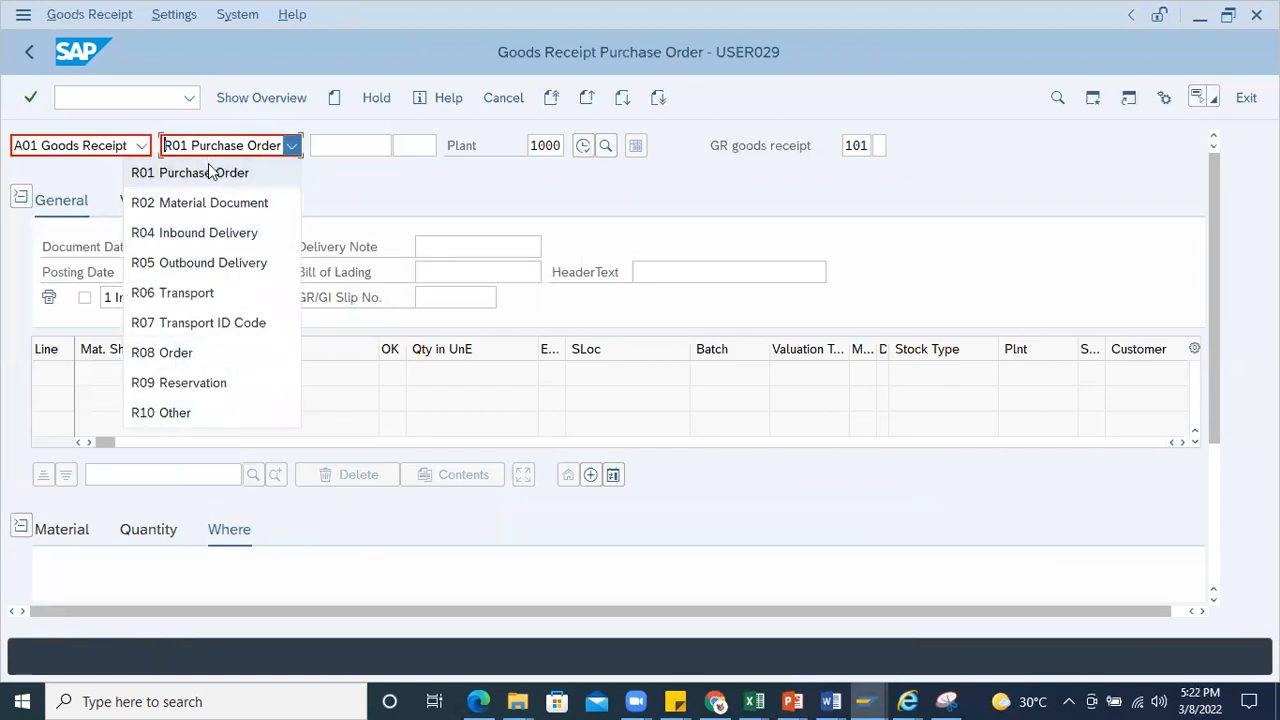
left_click(152, 145)
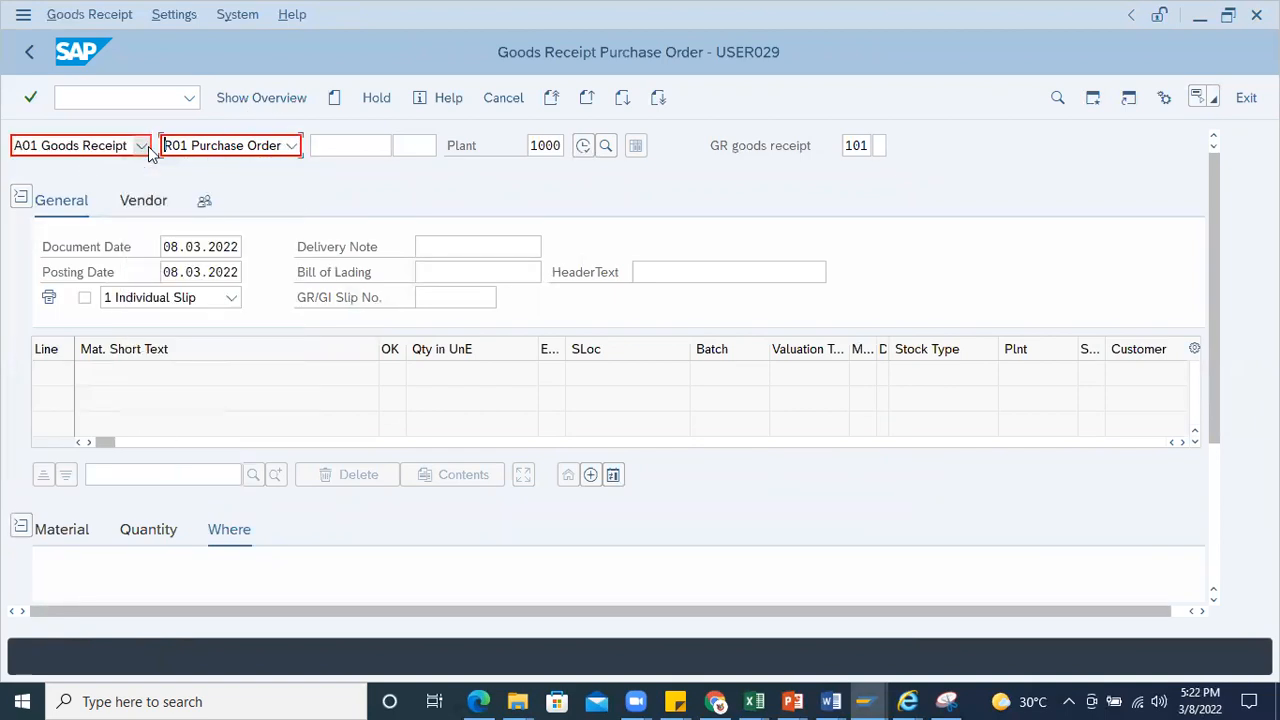
Step: Switch the MIGO transaction type to A03 Cancellation and view its reference document options
left_click(142, 146)
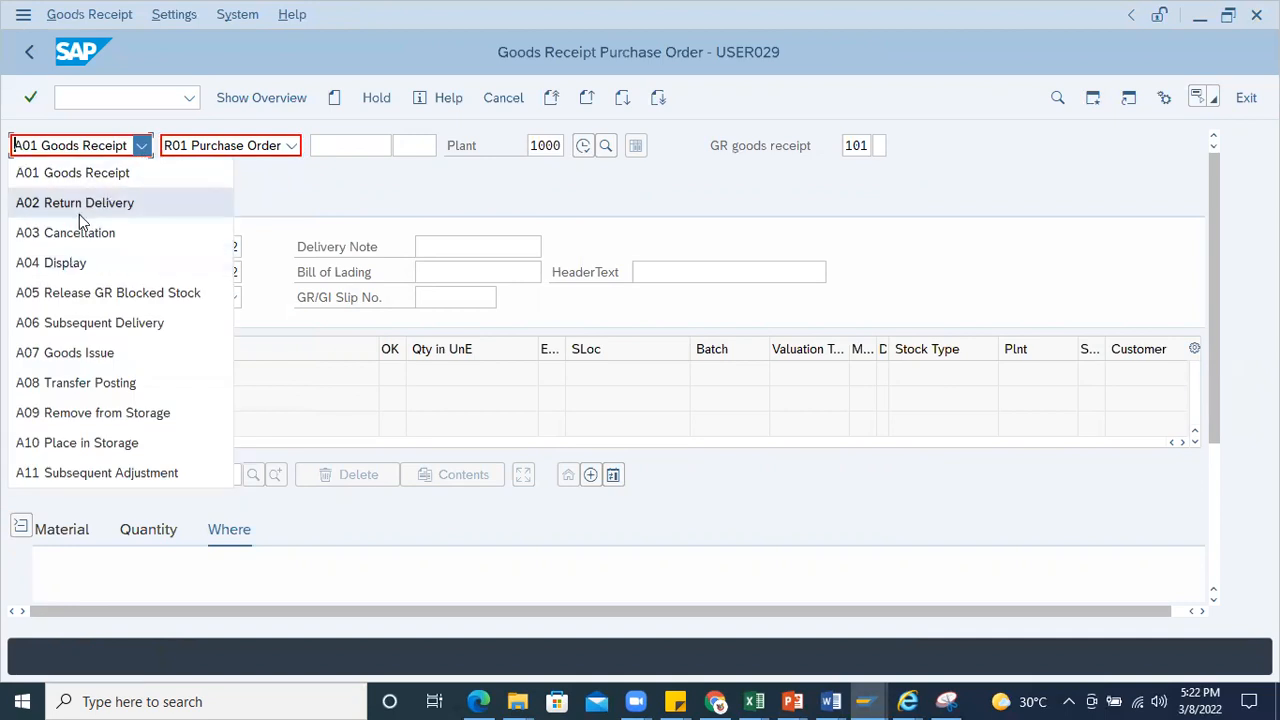
left_click(79, 224)
left_click(290, 145)
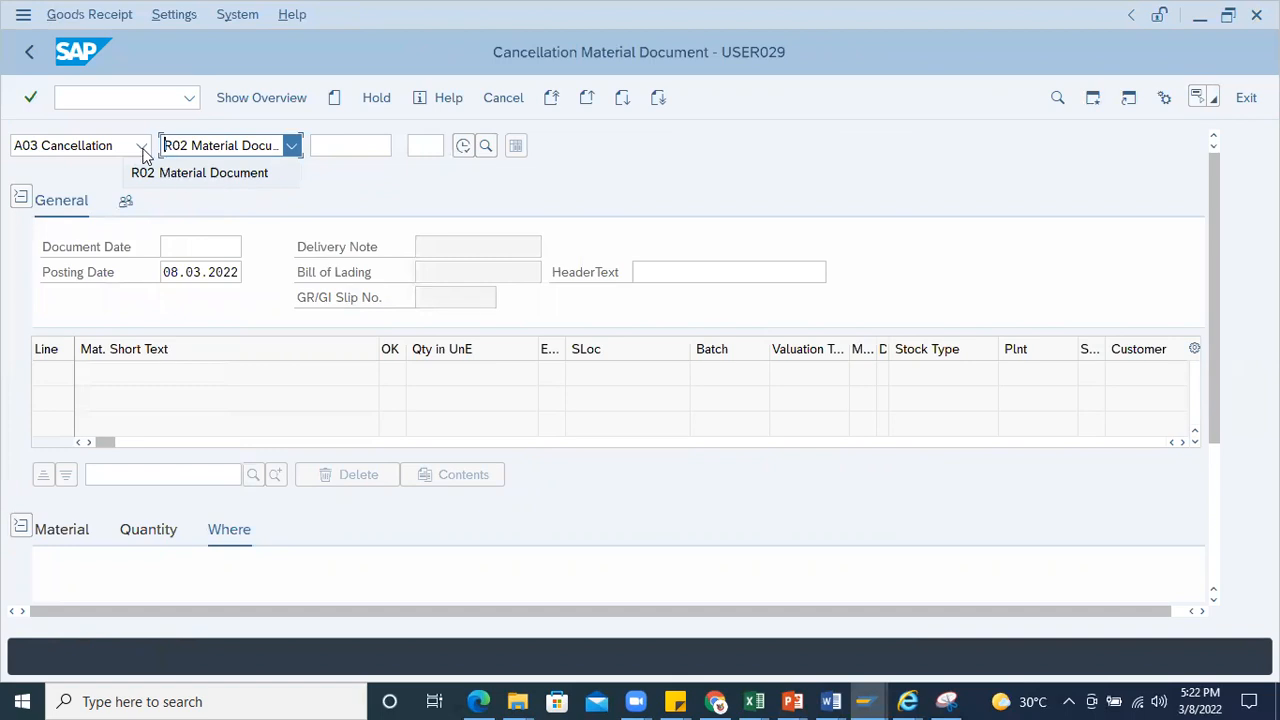
left_click(288, 150)
Step: Switch the MIGO transaction type to A07 Goods Issue and view its reference document options
left_click(143, 147)
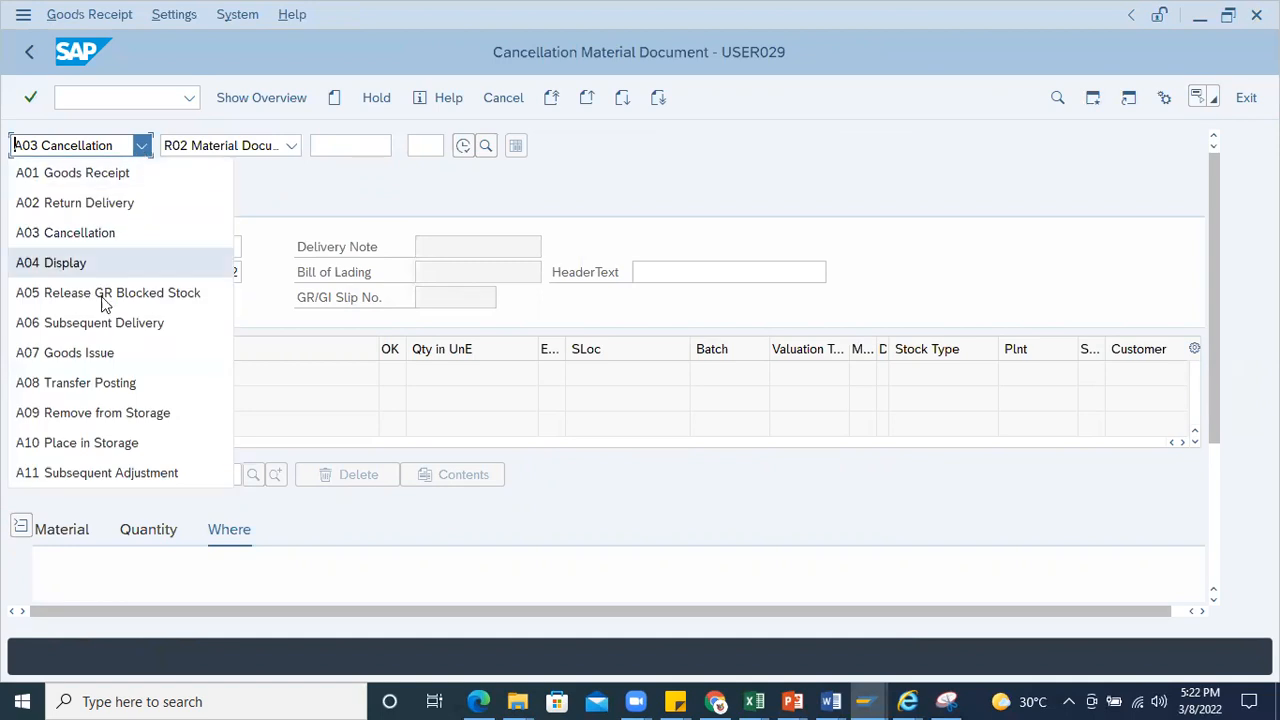
left_click(85, 352)
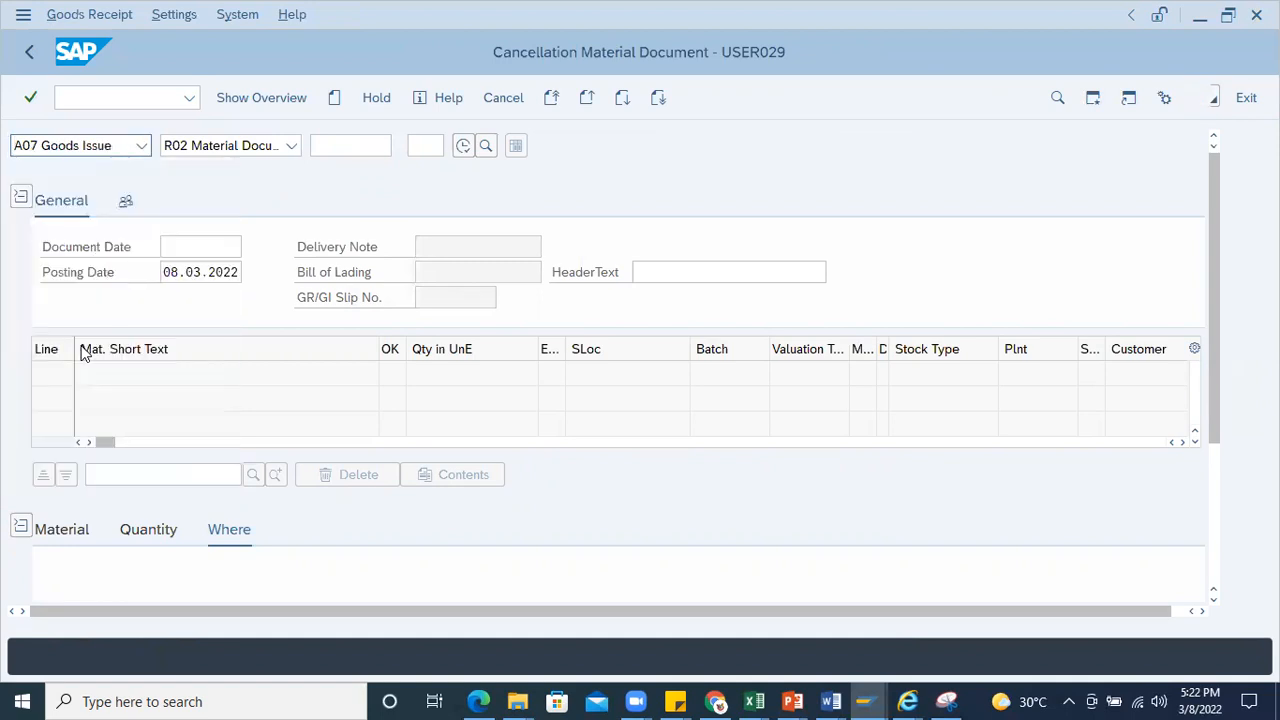
left_click(291, 146)
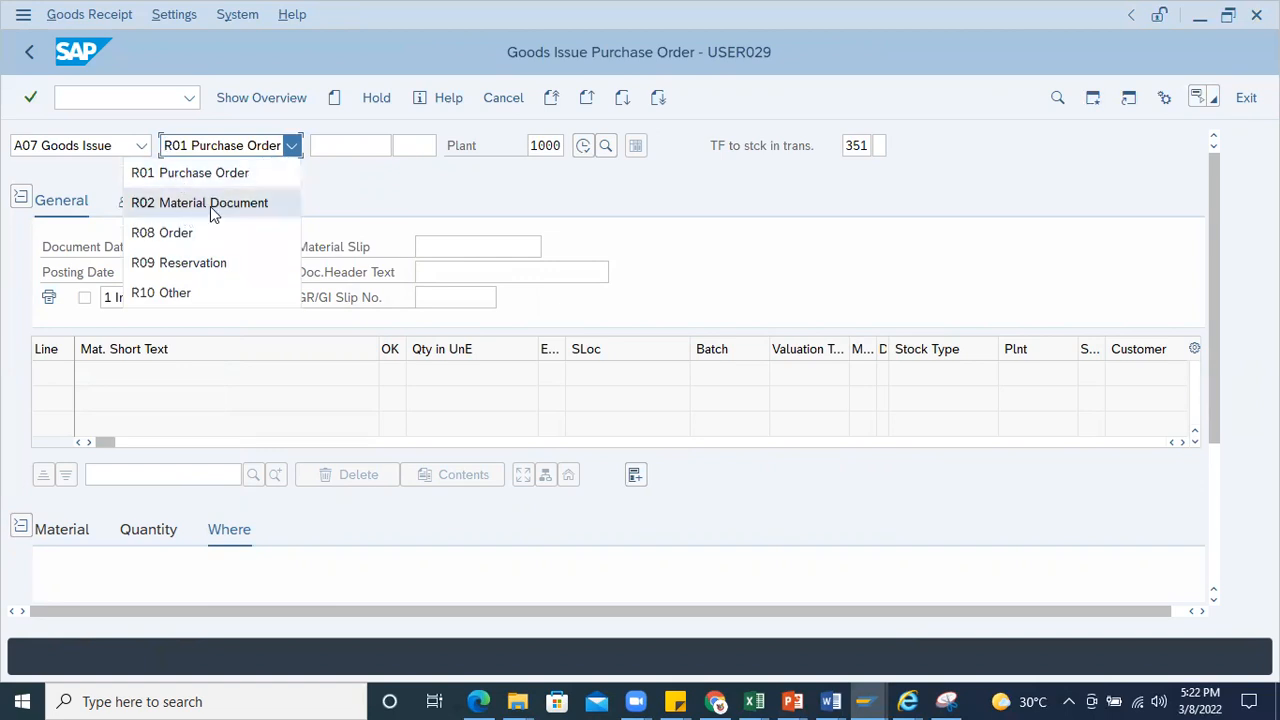
left_click(143, 151)
Step: Switch MIGO to A04 Display, view its reference document options, and return to the start screen with /n
left_click(140, 146)
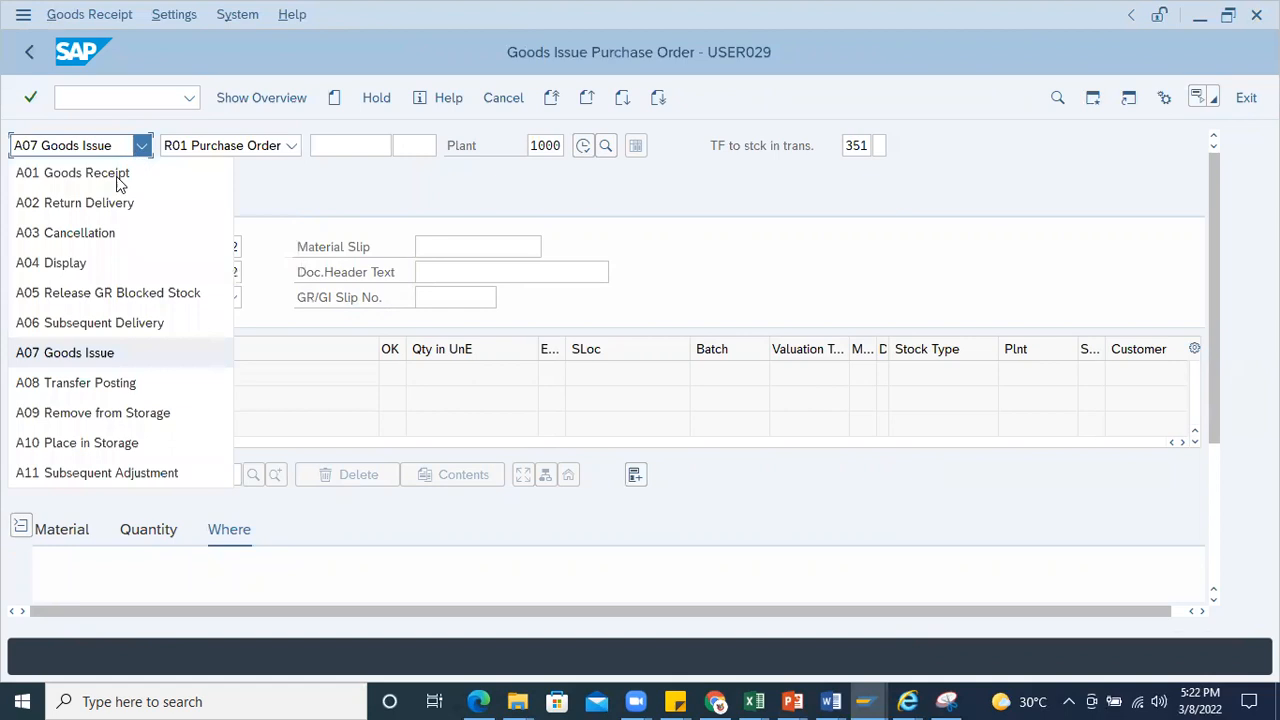
left_click(63, 262)
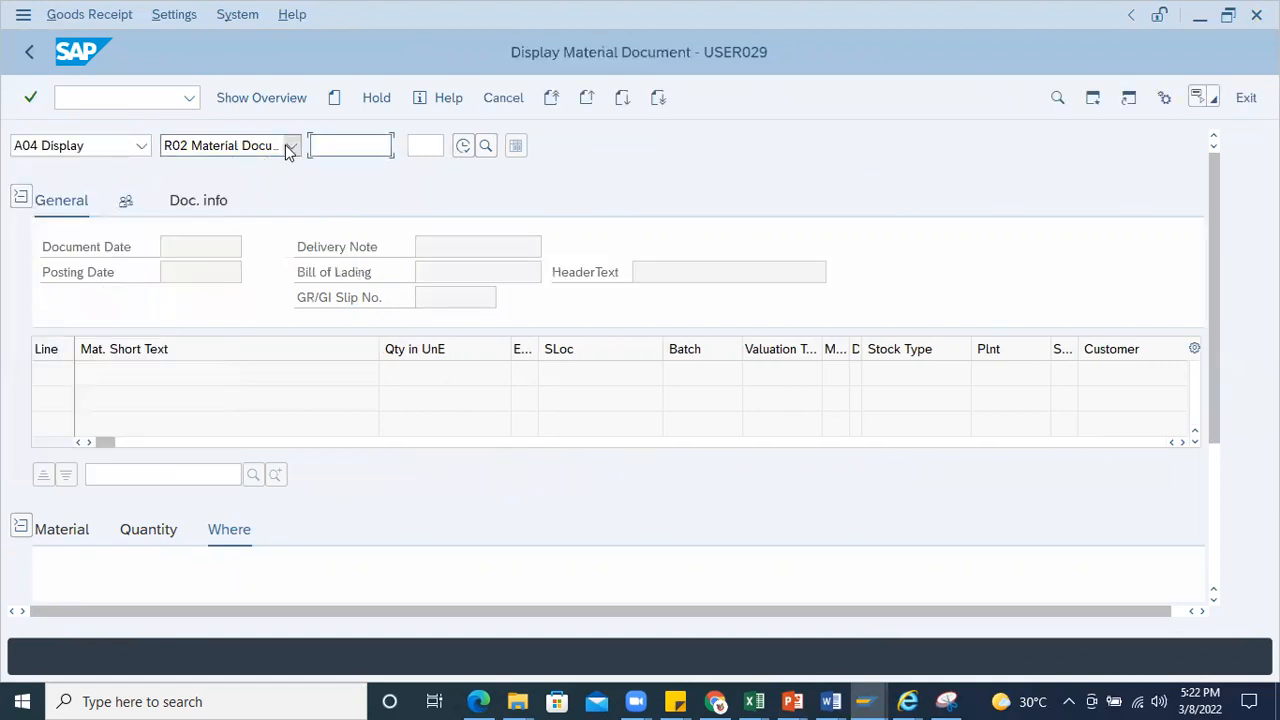
left_click(290, 145)
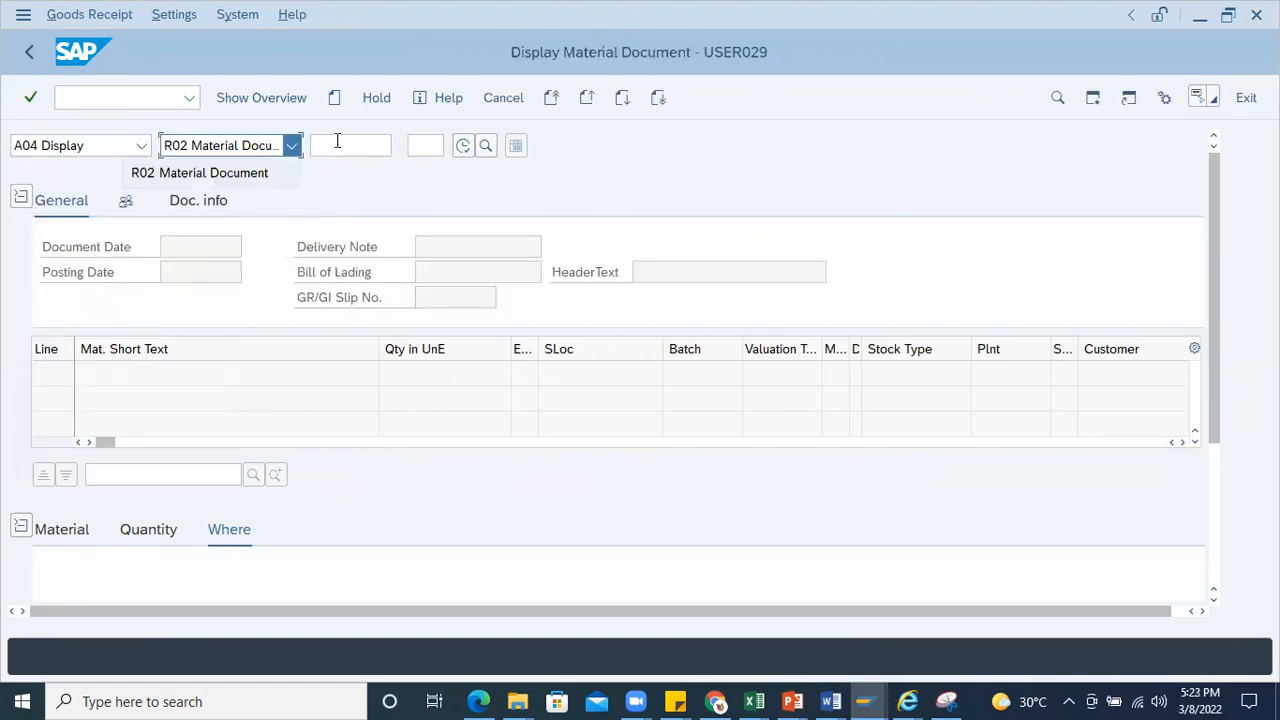
left_click(336, 143)
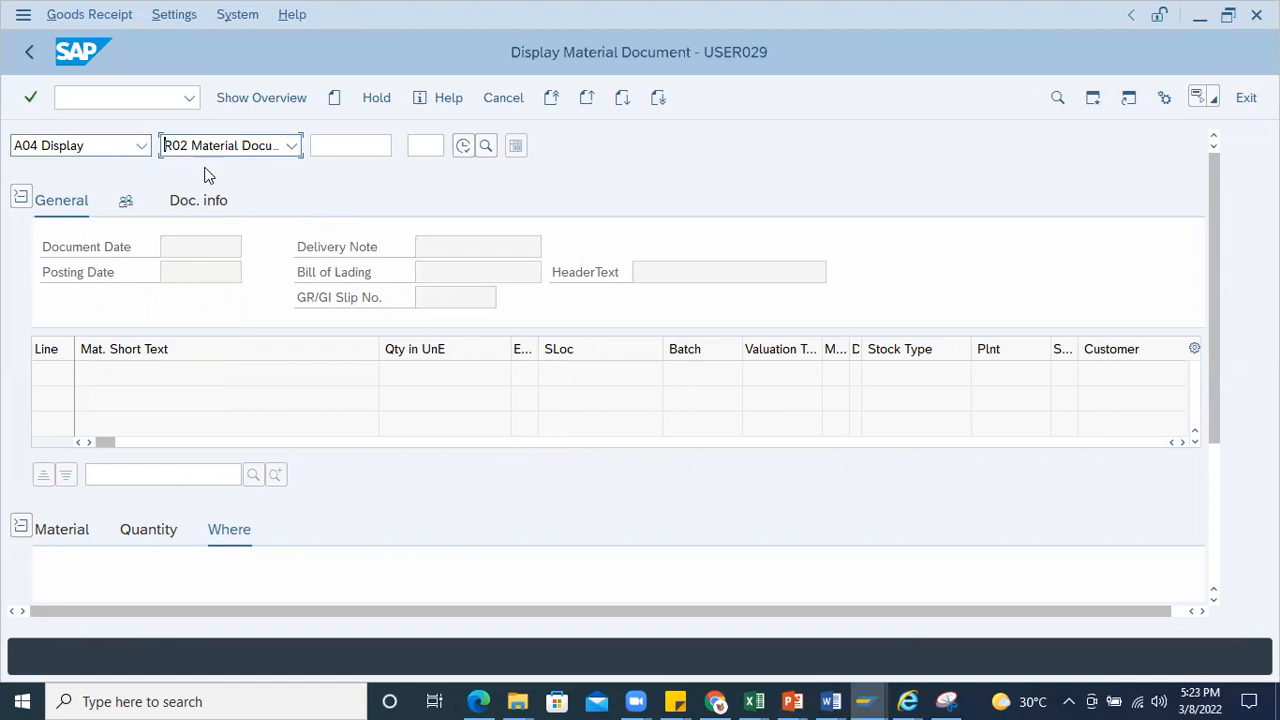
left_click(289, 147)
left_click(305, 146)
left_click(121, 98)
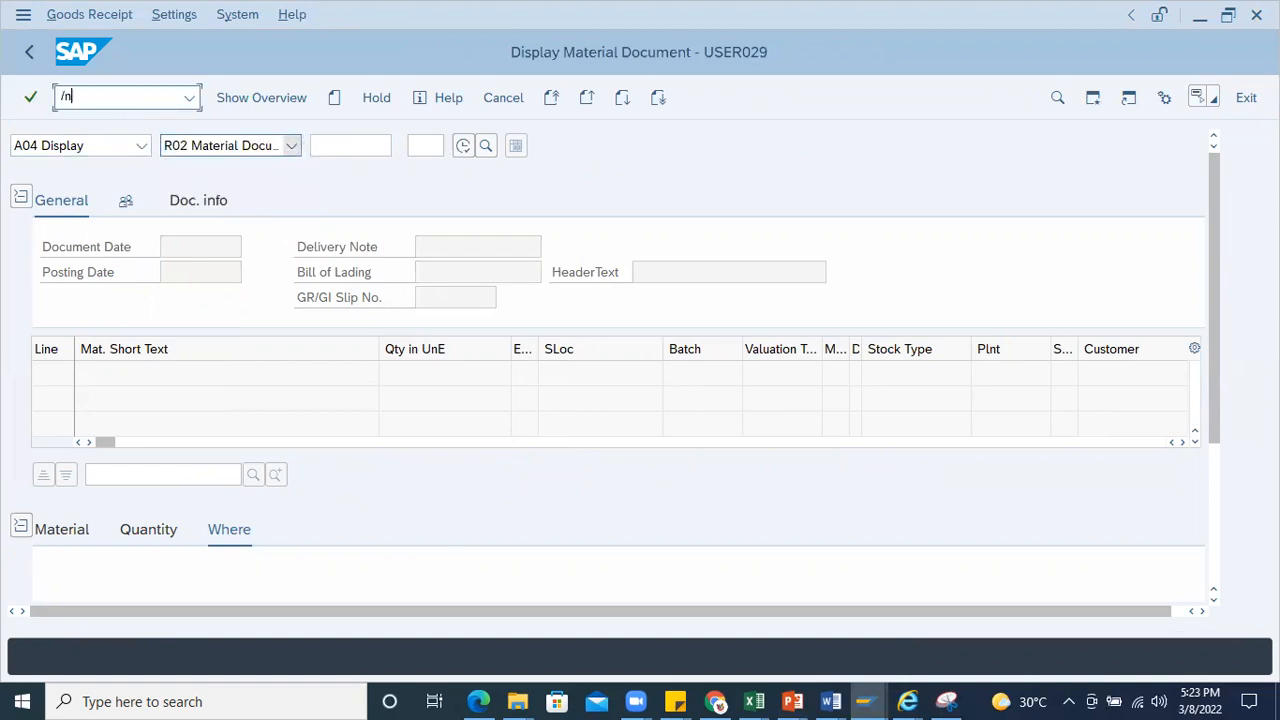
type("/n")
key("Return")
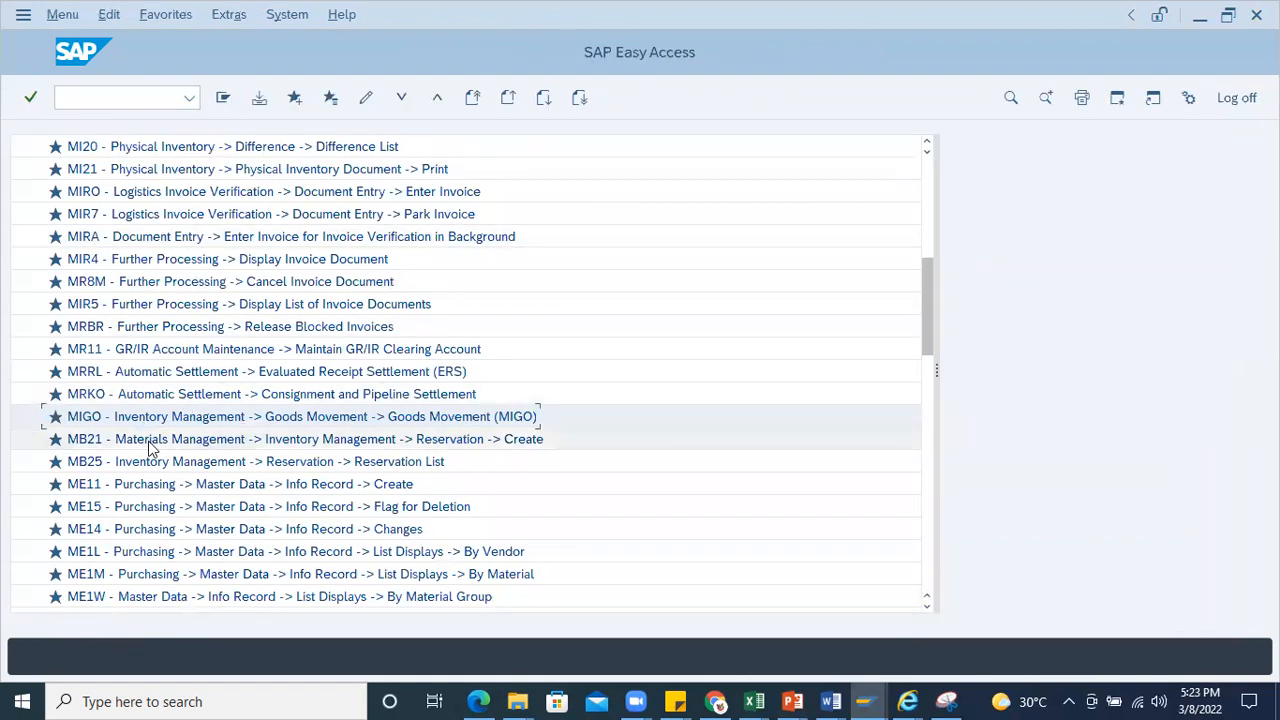
Step: Open MB21 with movement type 201 for plant 1000, examine the G/L account, cost center and material fields, and return to the start screen
double_click(150, 441)
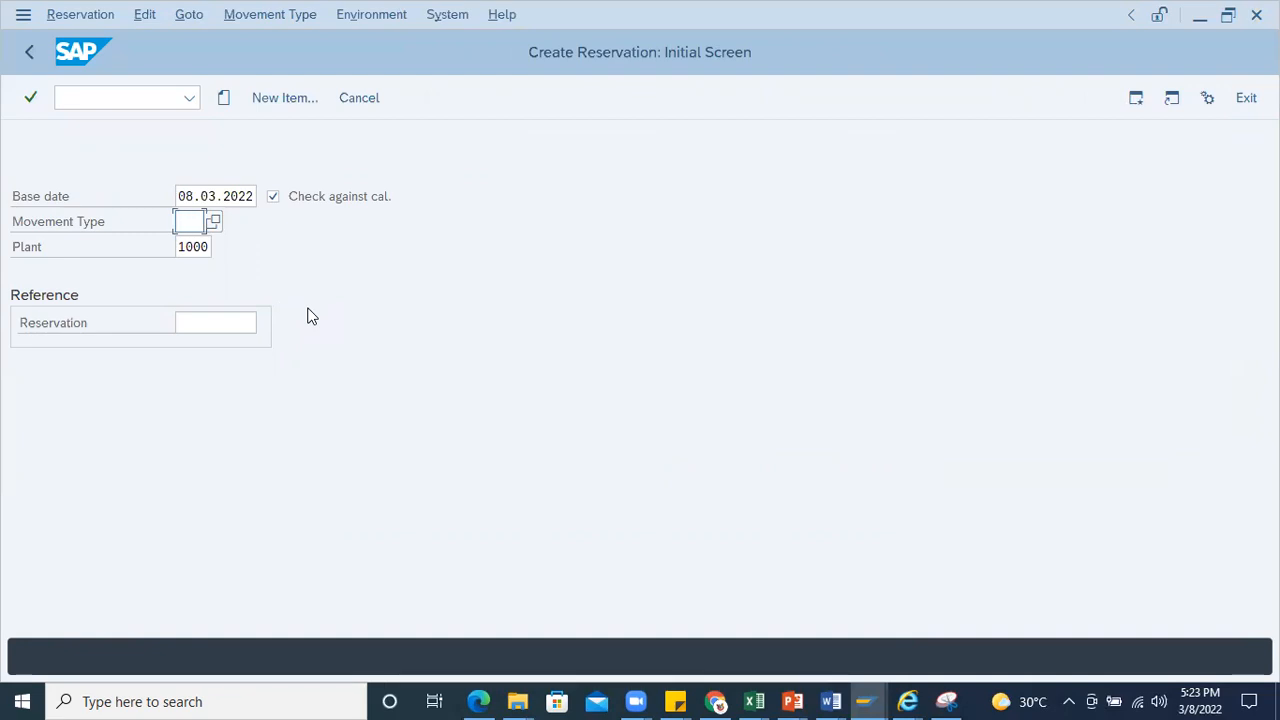
key("Return")
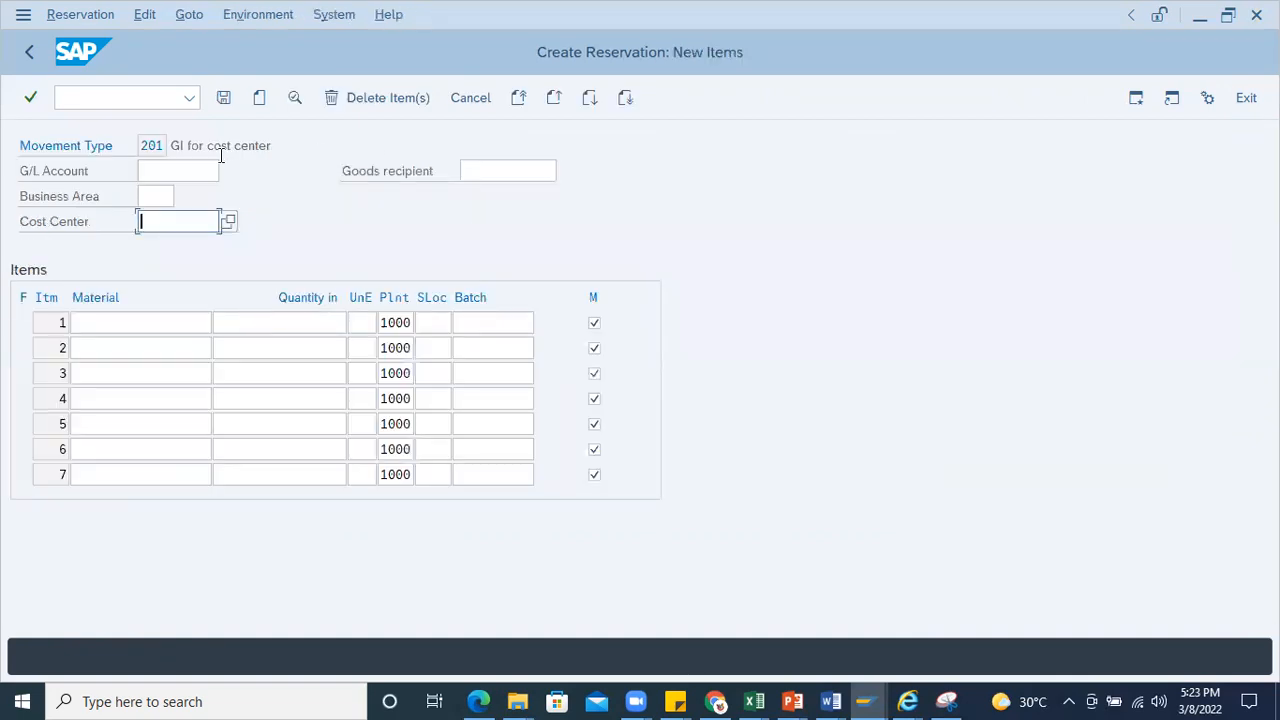
left_click_drag(163, 145, 46, 136)
left_click(159, 171)
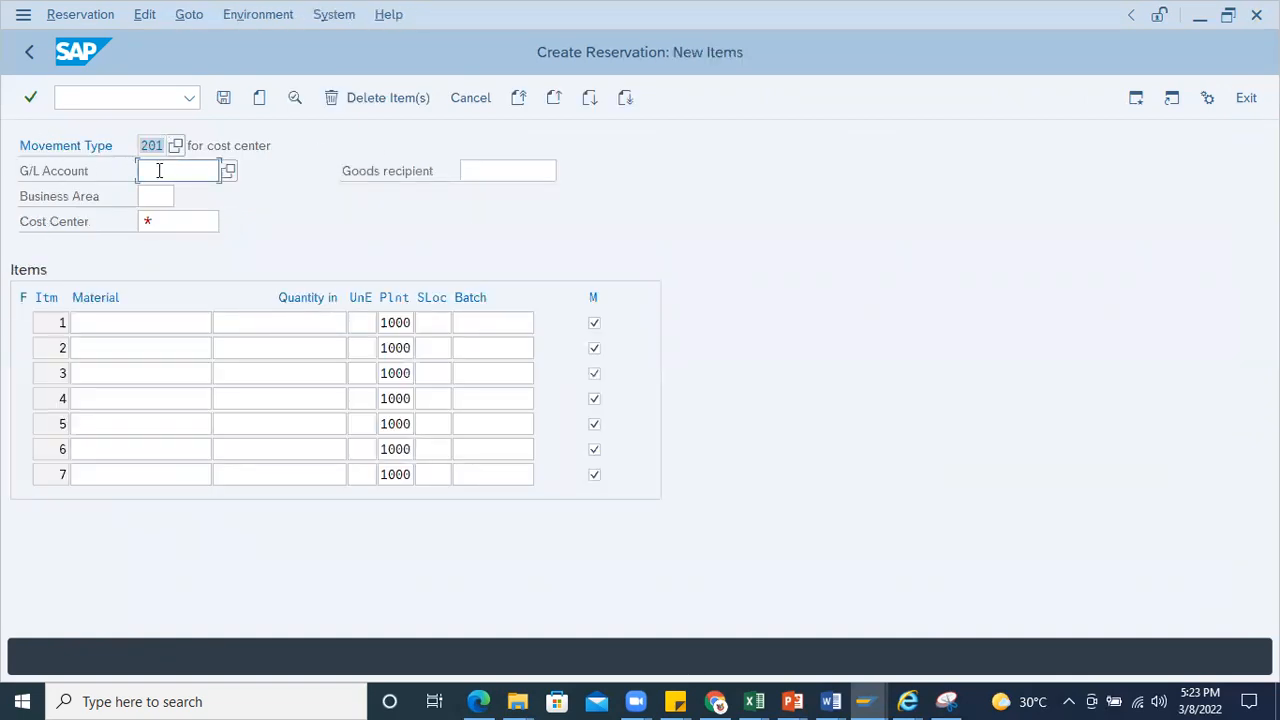
left_click(176, 221)
left_click(183, 175)
left_click(171, 223)
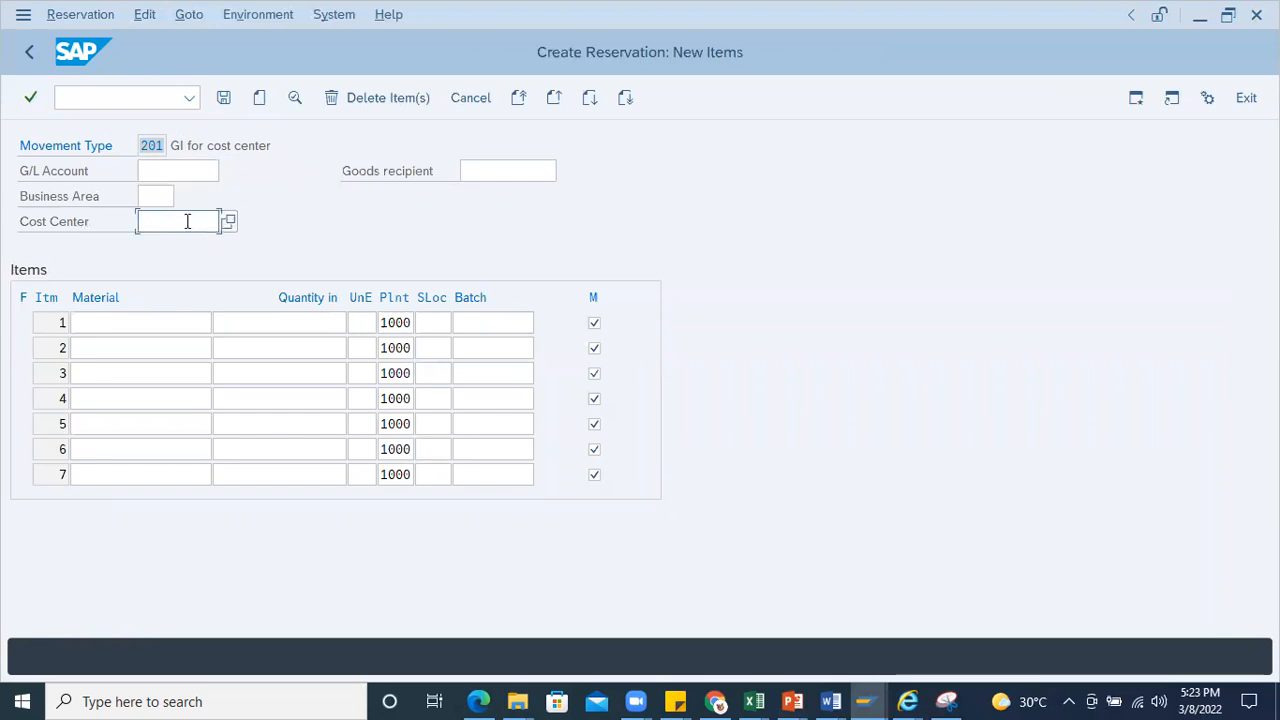
left_click(135, 321)
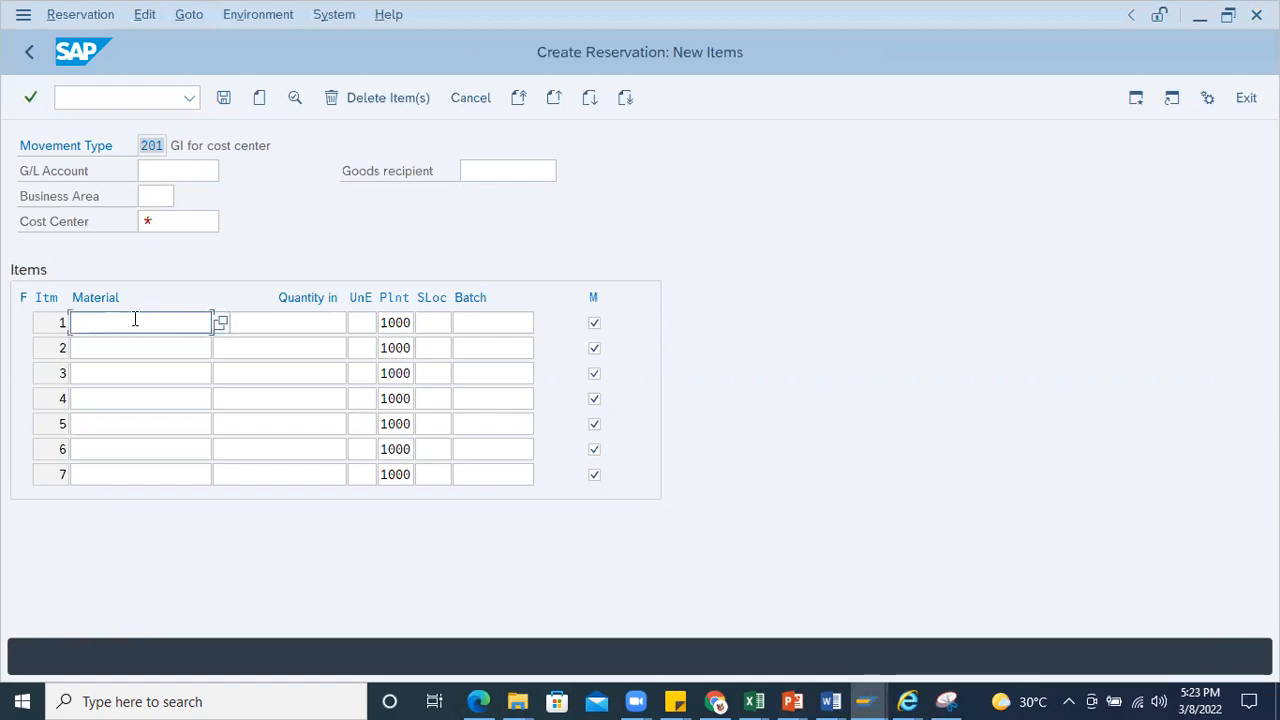
left_click(161, 224)
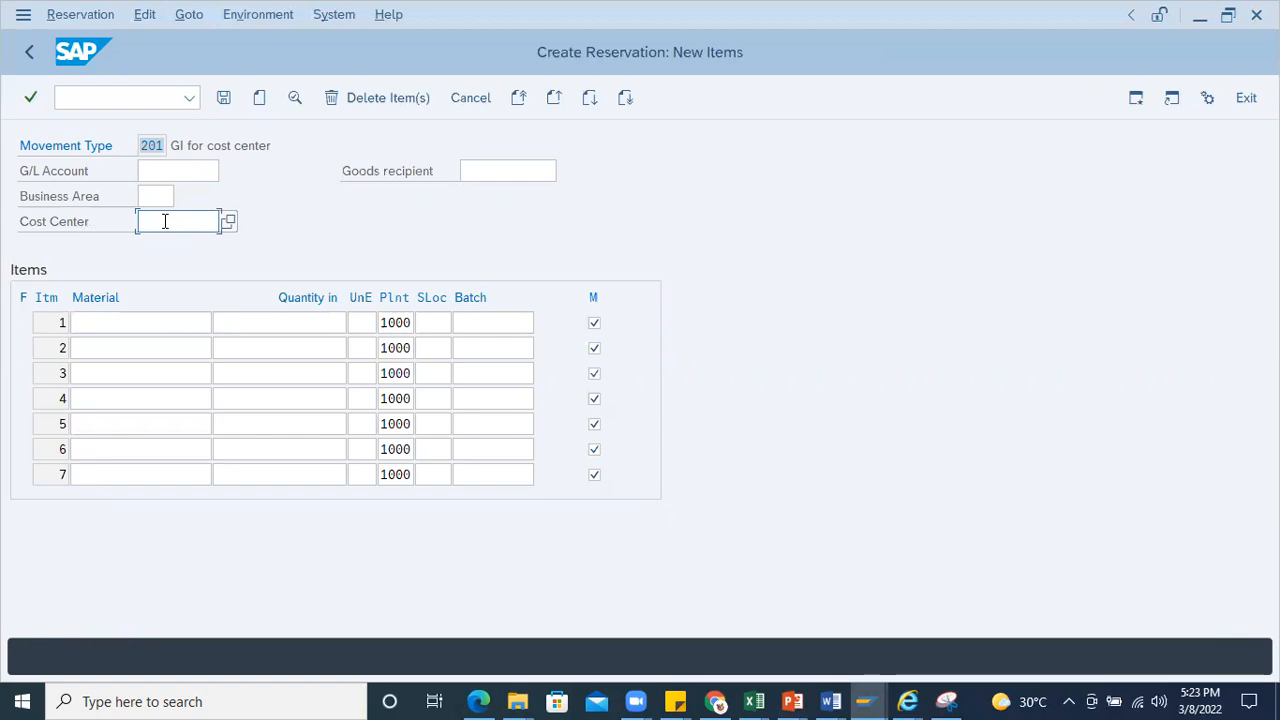
left_click(29, 56)
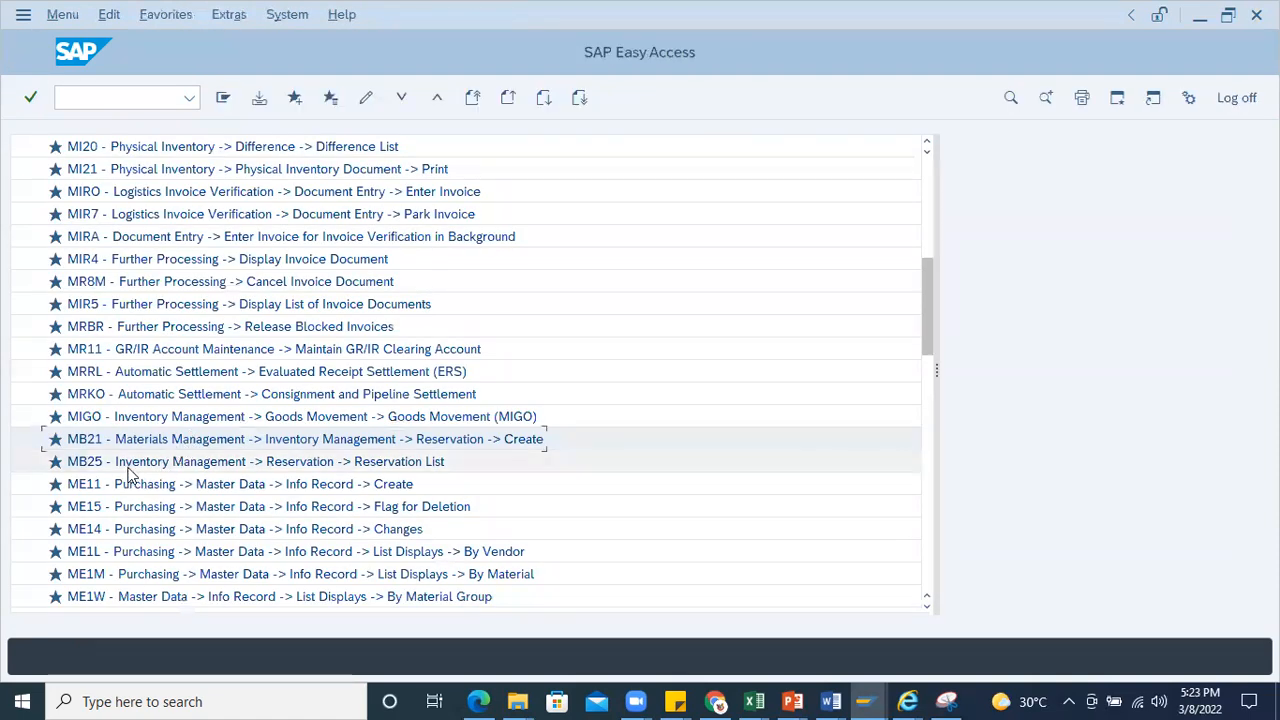
Step: Run the MB25 reservation list for plant 1000 with the material filter cleared, and view the movement types
double_click(128, 466)
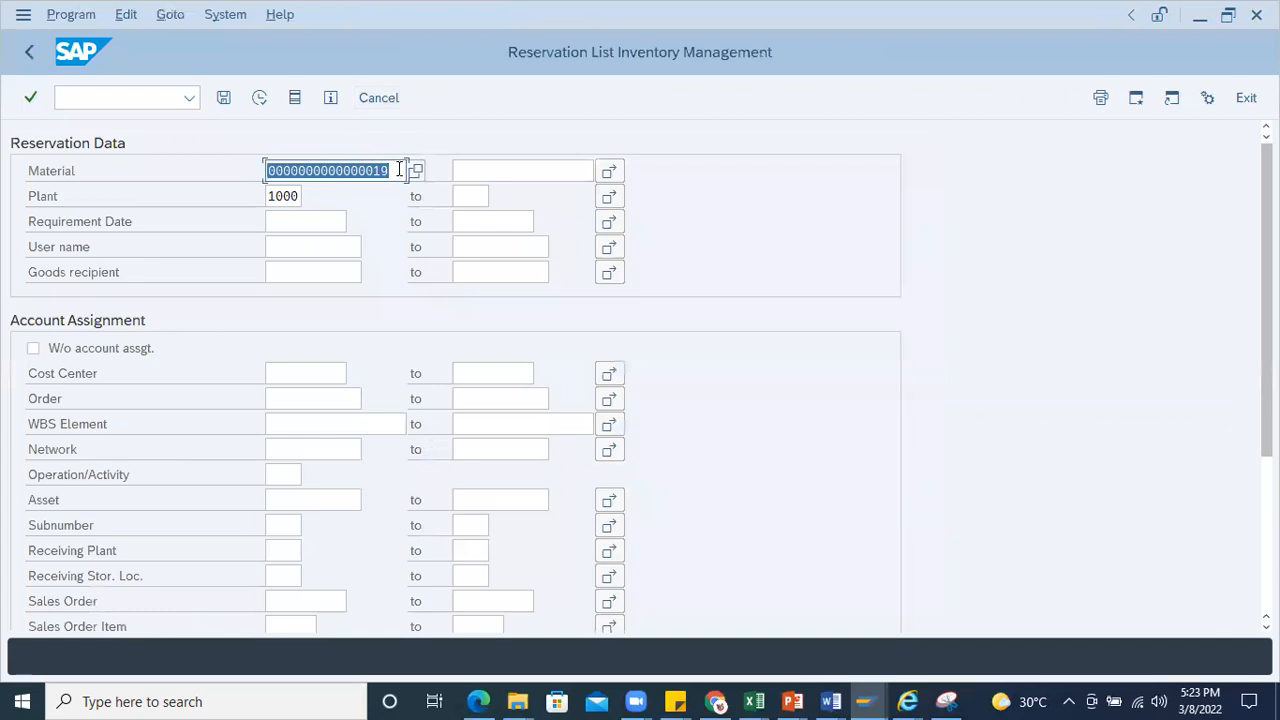
key("BackSpace")
left_click(311, 169)
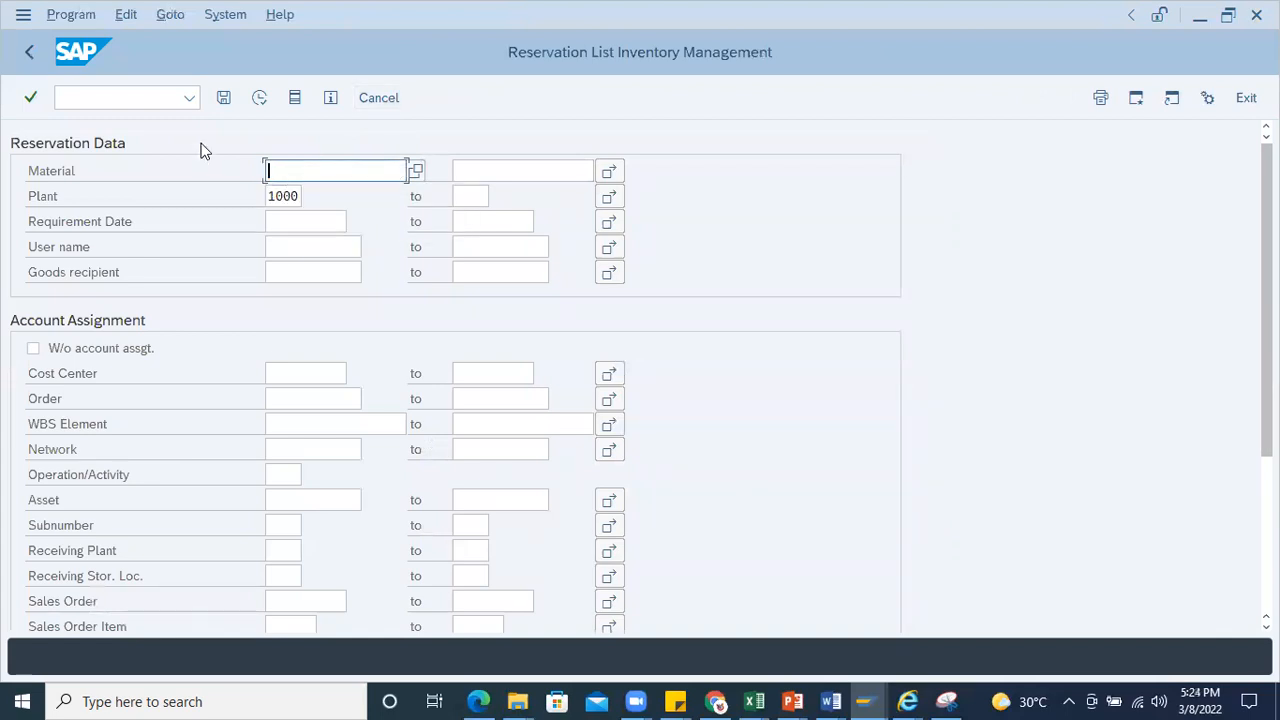
left_click(257, 99)
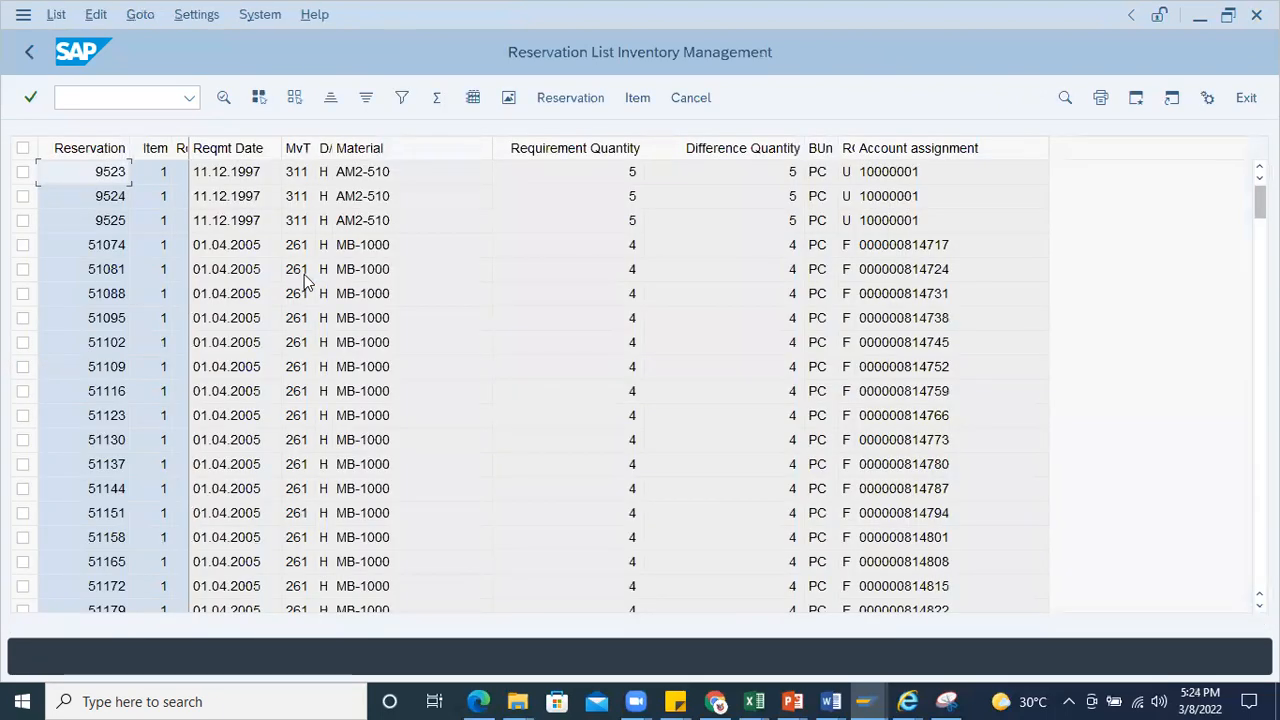
left_click(298, 149)
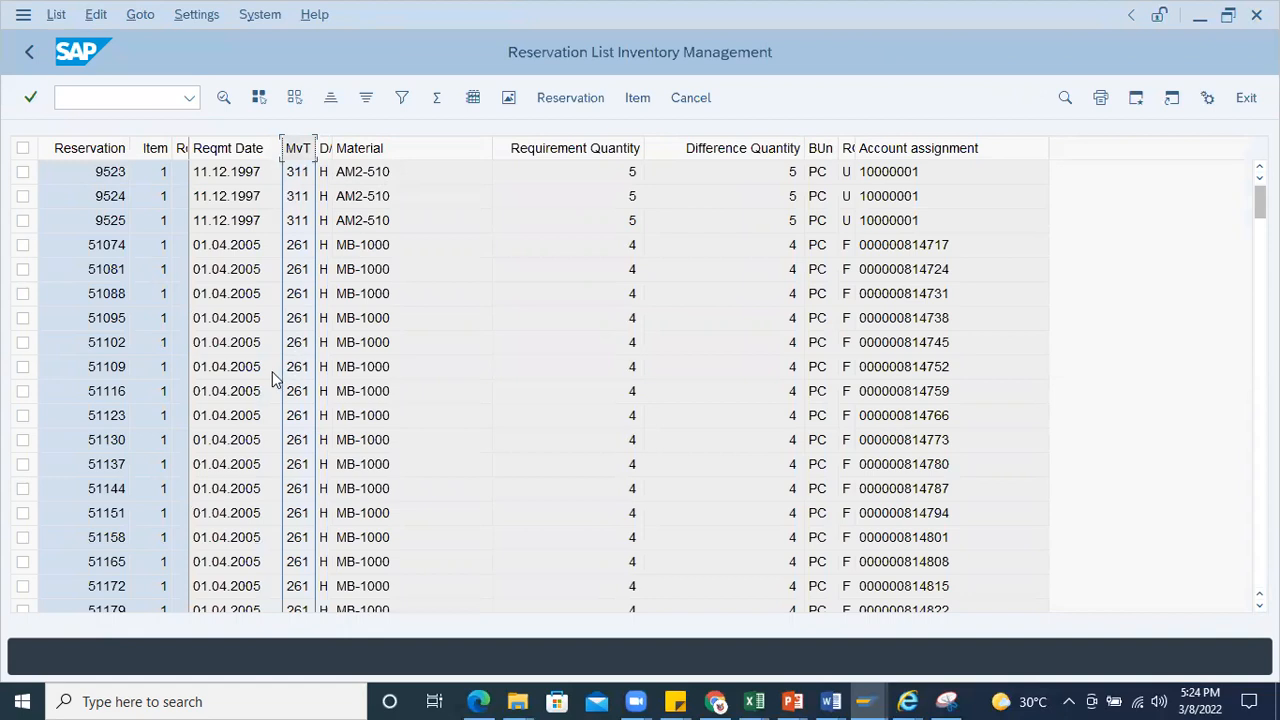
scroll(345, 345, "down", 11)
scroll(386, 330, "down", 7)
Step: Sort the reservation list by requirement date in descending order and widen that column to fit its heading
left_click(234, 150)
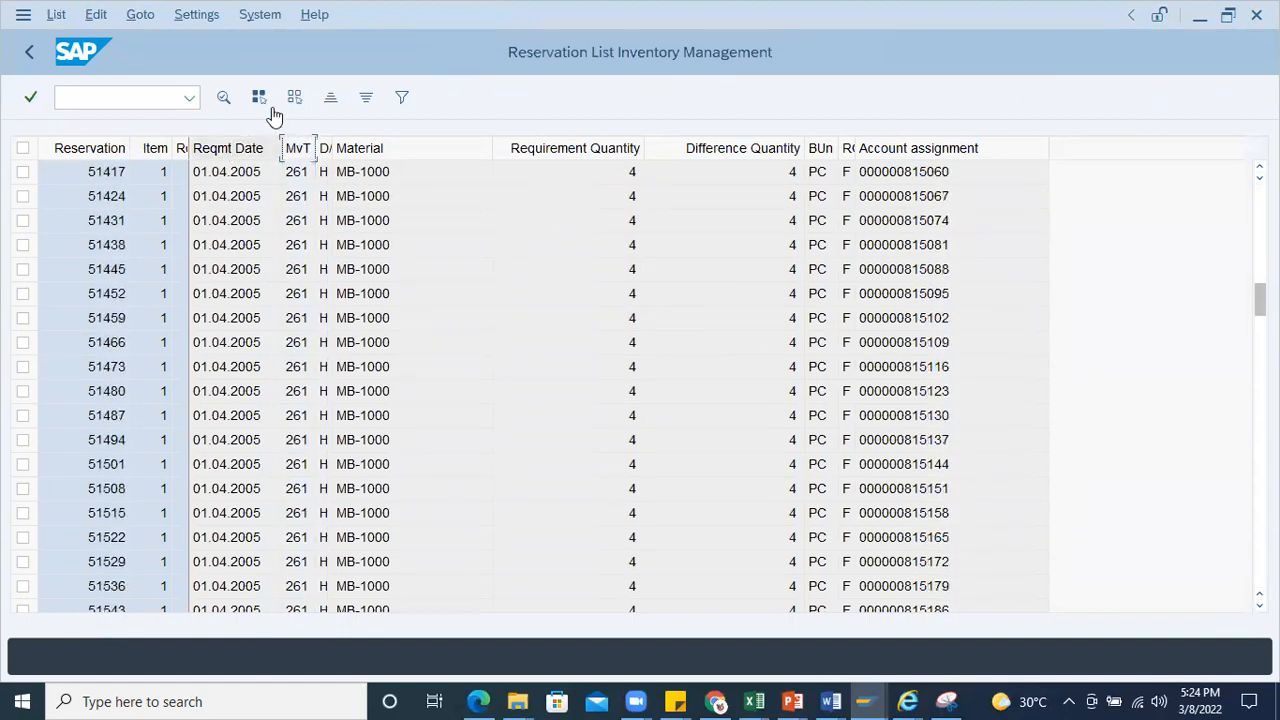
left_click(366, 97)
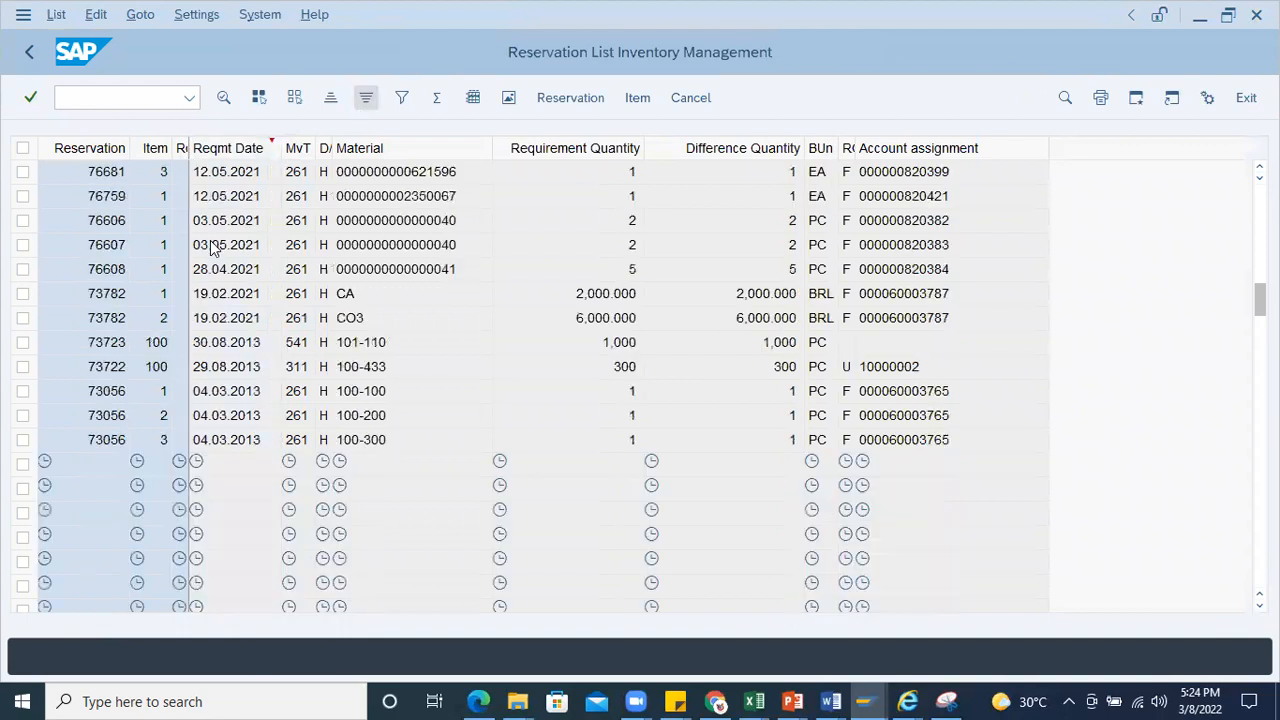
double_click(279, 152)
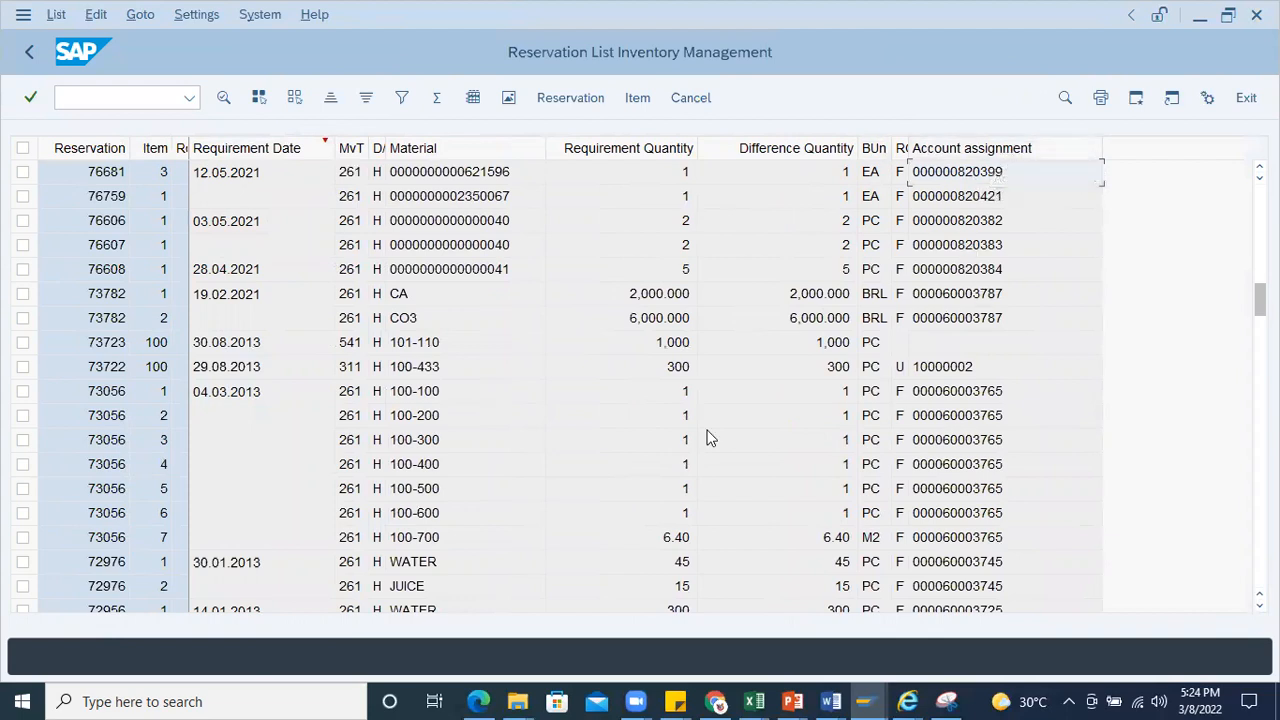
Step: Display the first reservation in the sorted list and examine its movement type and order
left_click(106, 178)
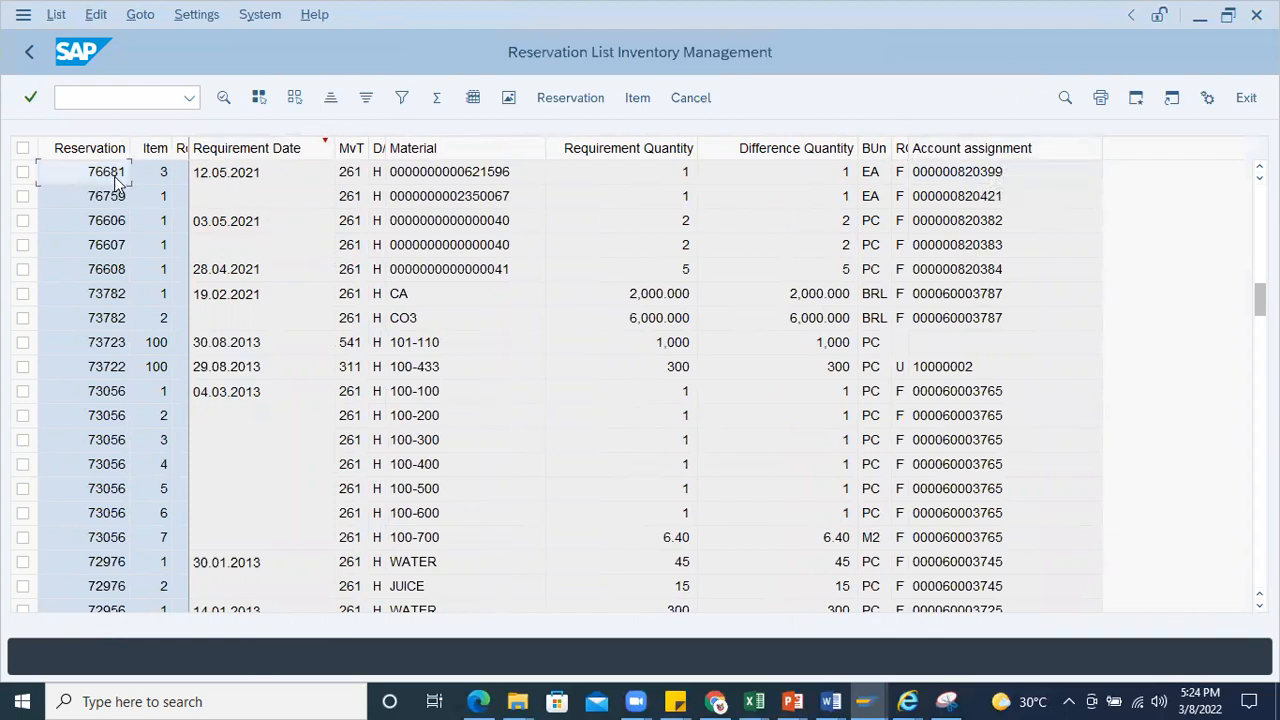
double_click(110, 184)
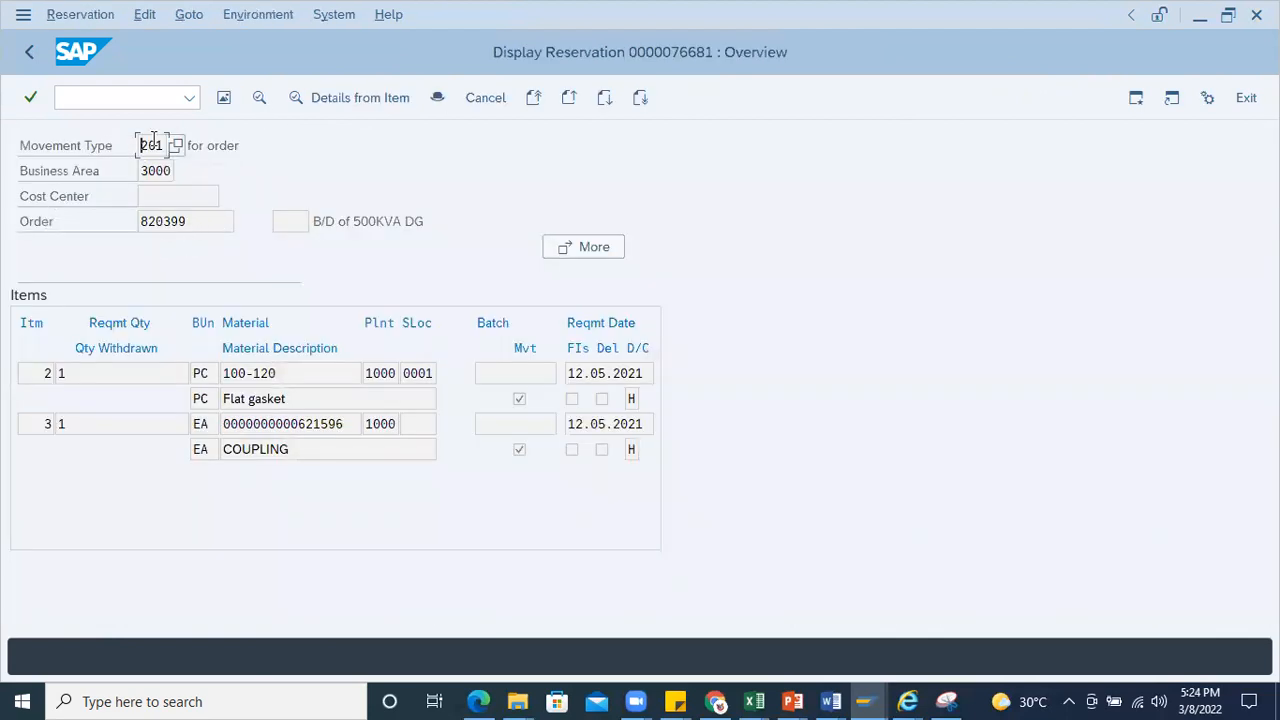
double_click(193, 222)
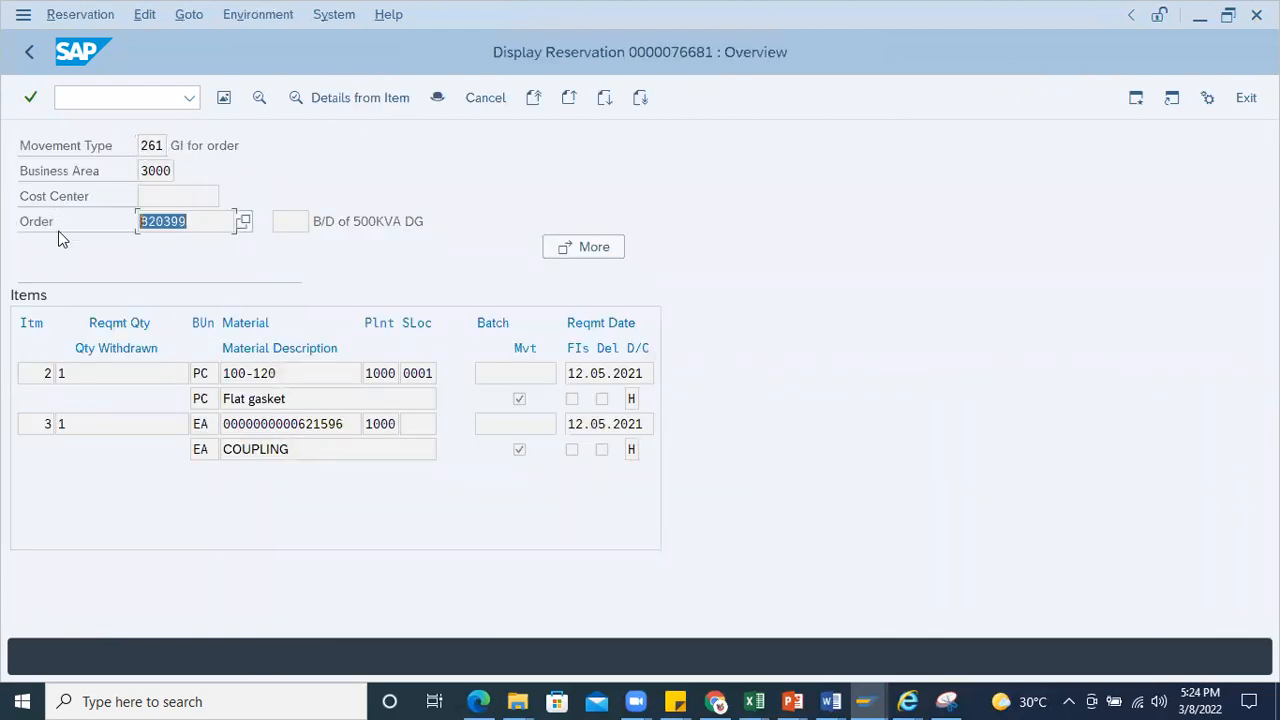
Step: Highlight the flat gasket's material number, then copy the COUPLING item's material number from the reservation
double_click(292, 373)
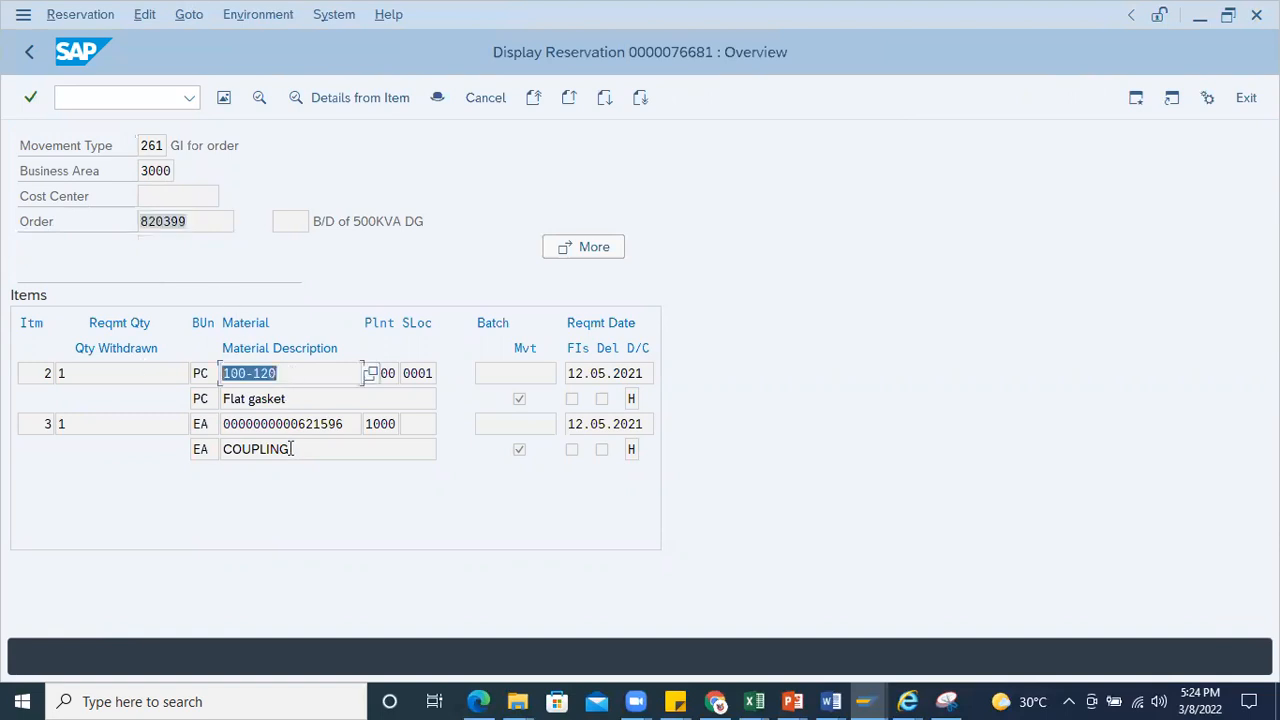
double_click(345, 418)
key("ctrl+c")
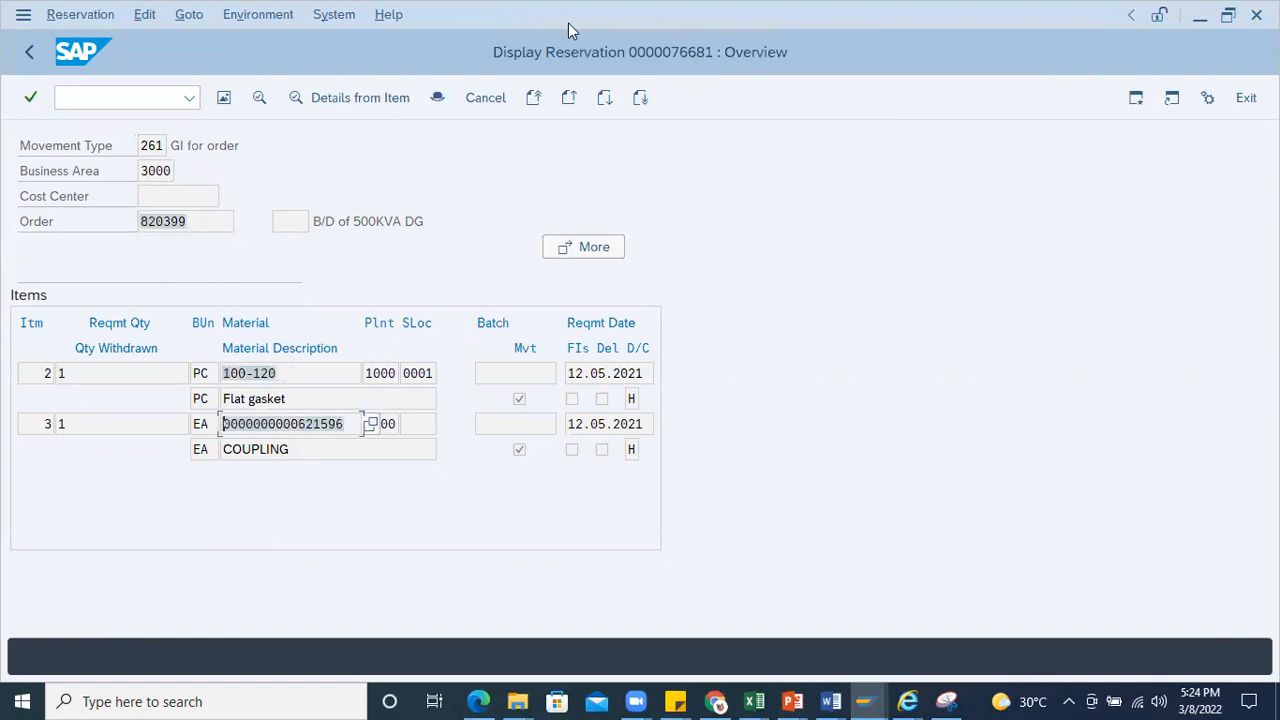
Step: Run the MMBE stock overview in a new session for the copied material in plant 1000 with the batch filter cleared
left_click(1138, 98)
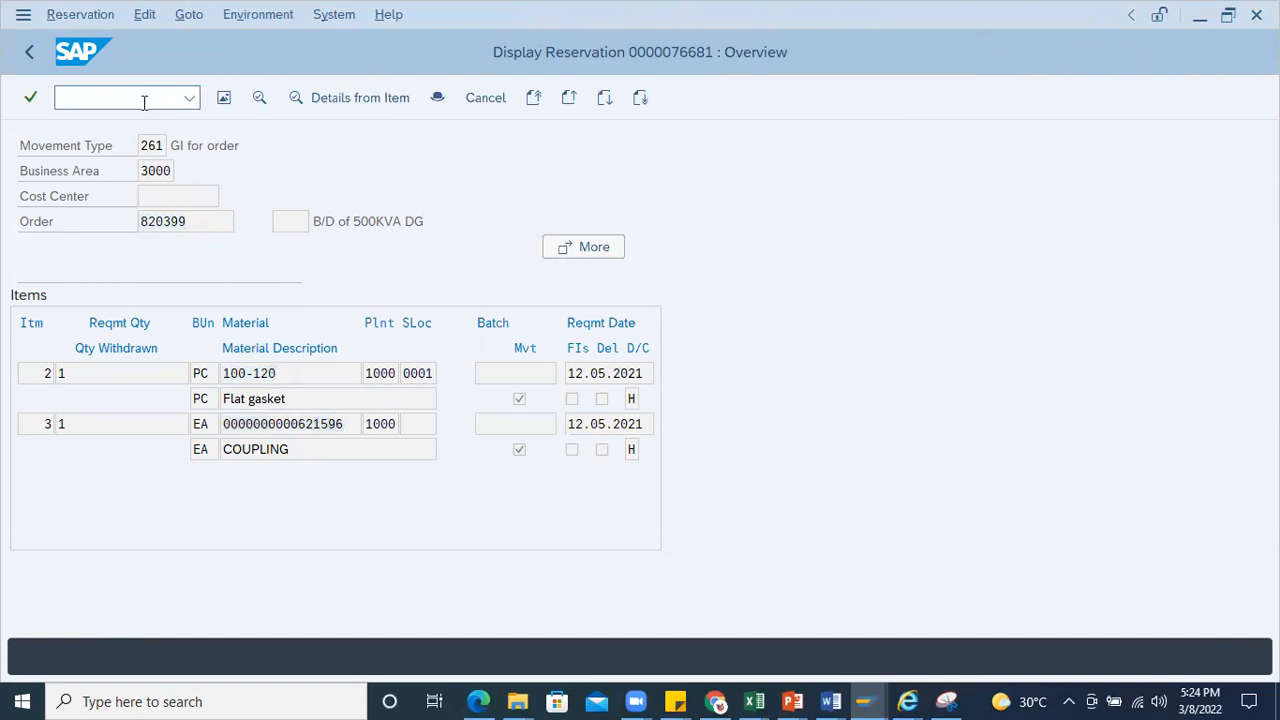
type("mmbe")
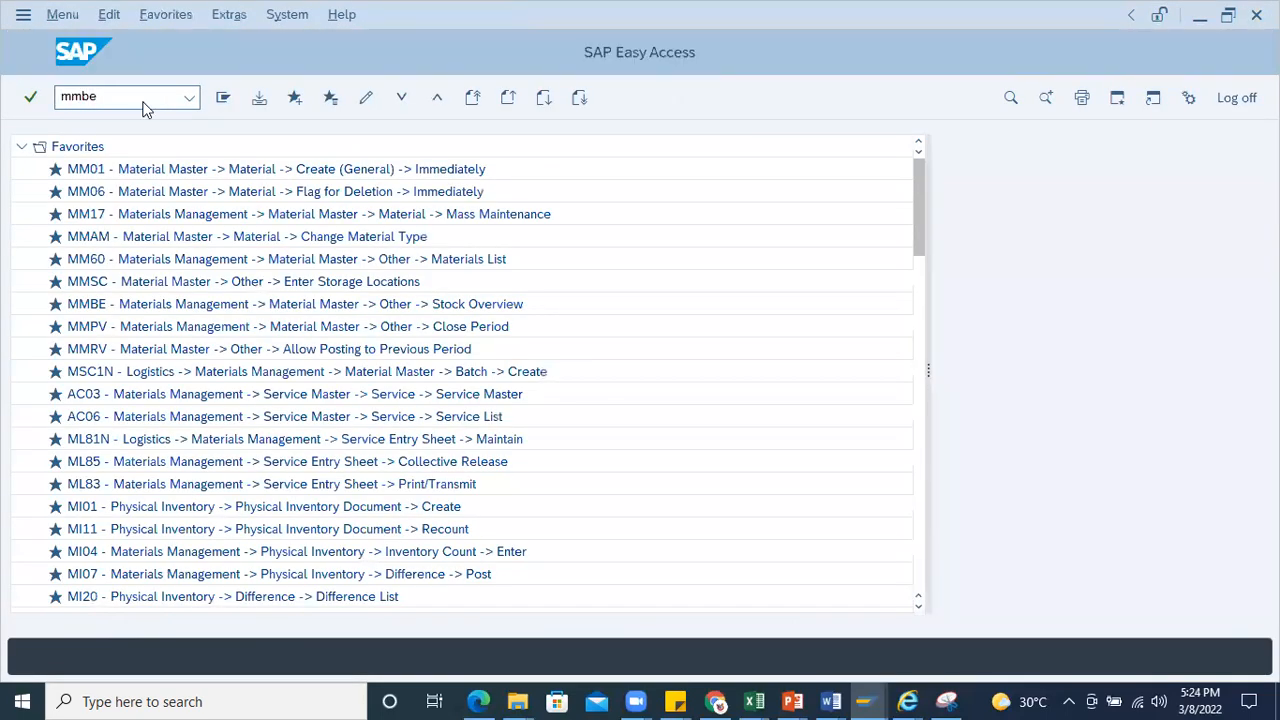
key("Return")
key("ctrl+v")
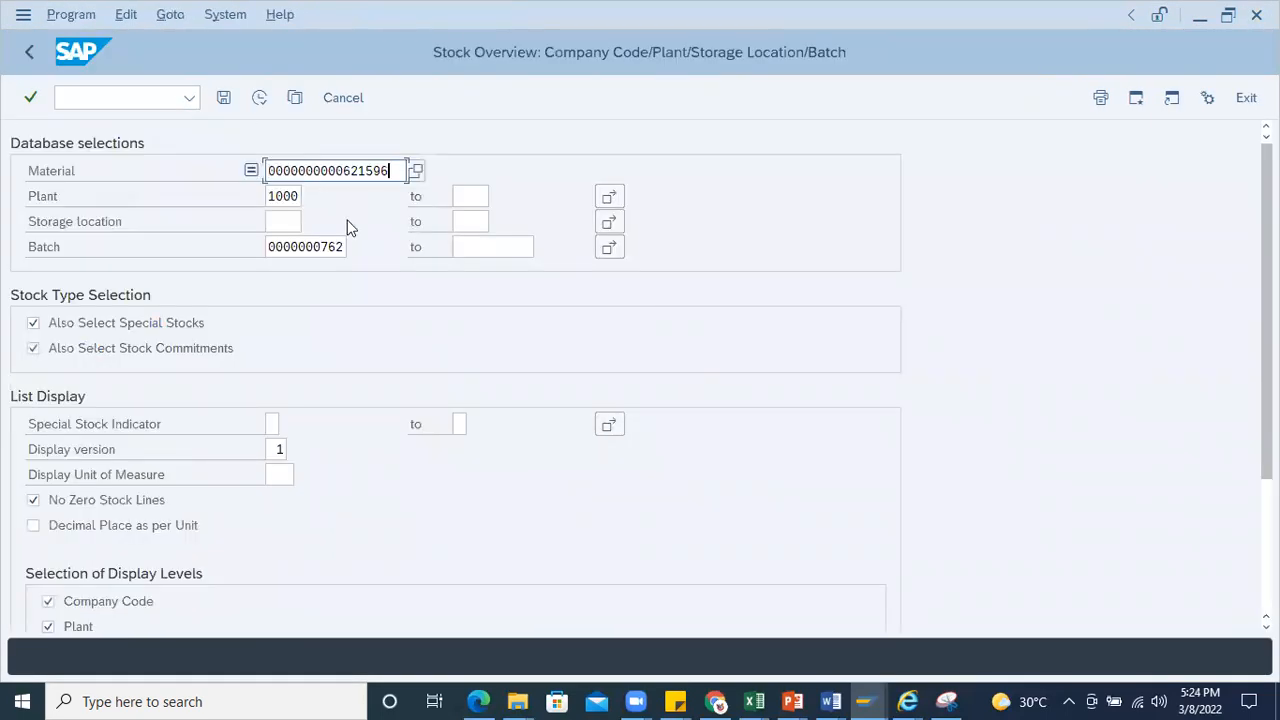
left_click_drag(344, 247, 137, 228)
key("BackSpace")
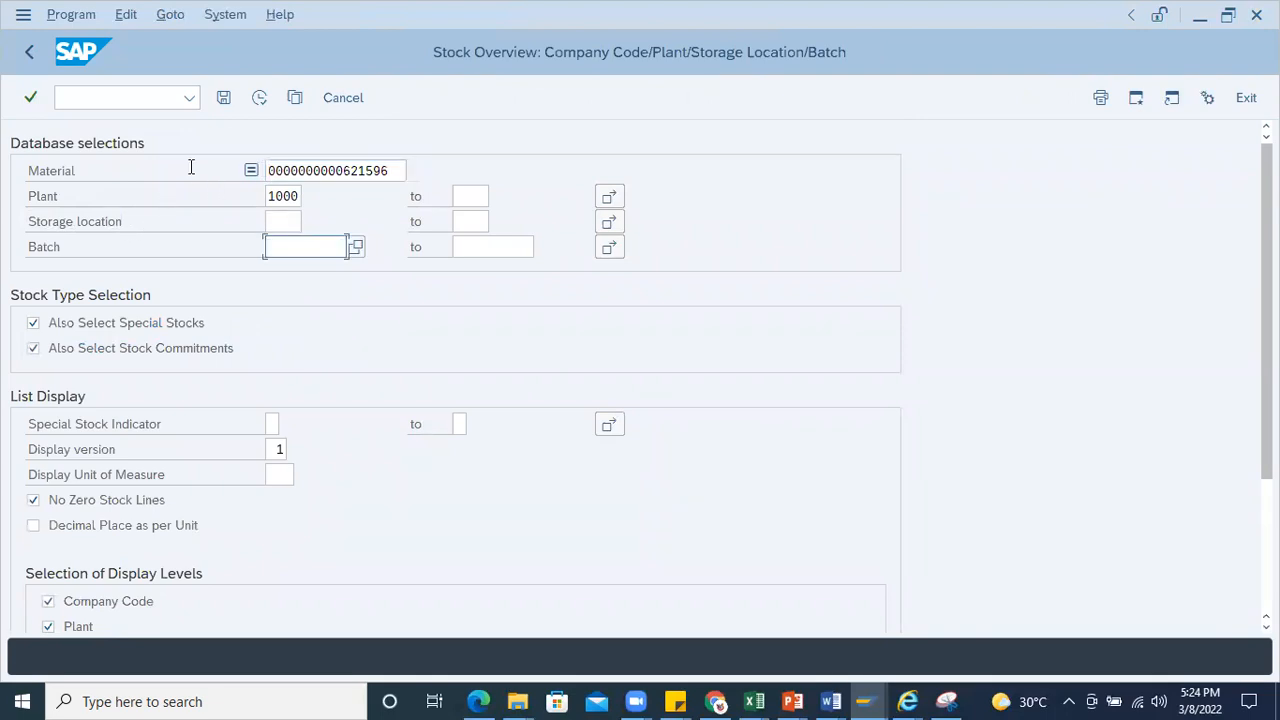
left_click(259, 97)
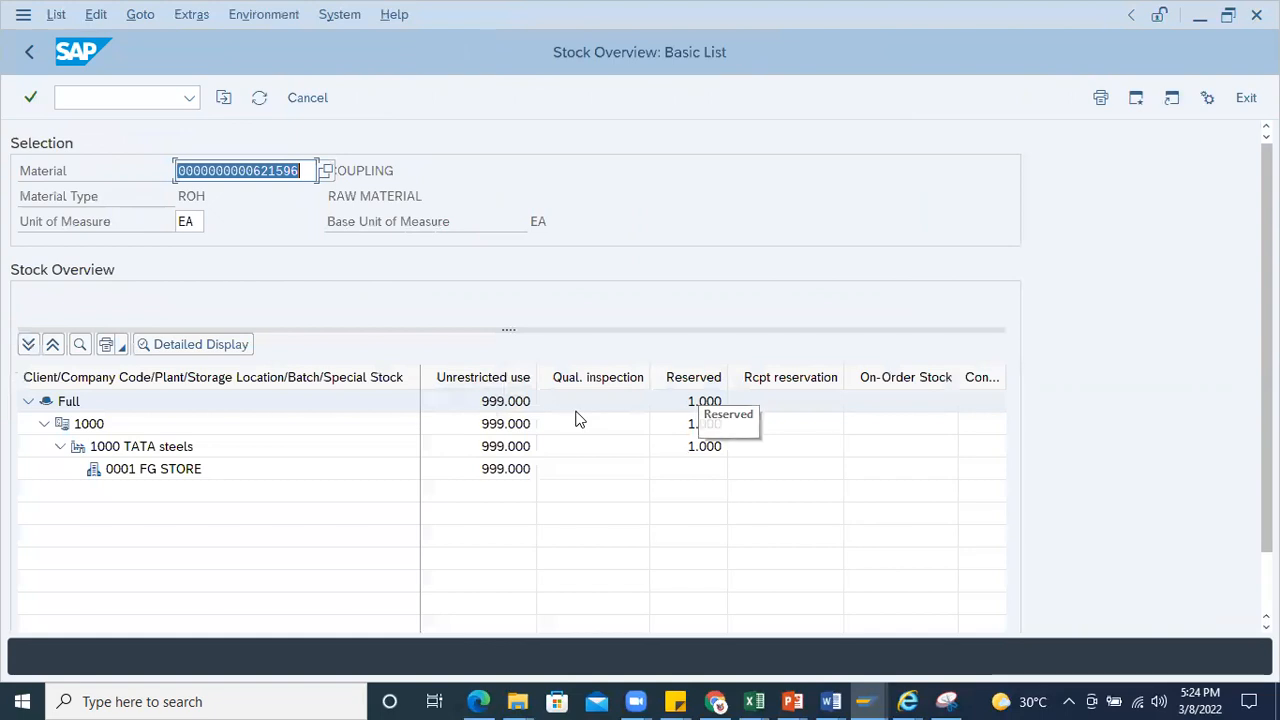
Step: Widen the Reserved column in the stock overview and open the material document list from the plant's reserved quantity
left_click(688, 377)
left_click_drag(729, 377, 805, 377)
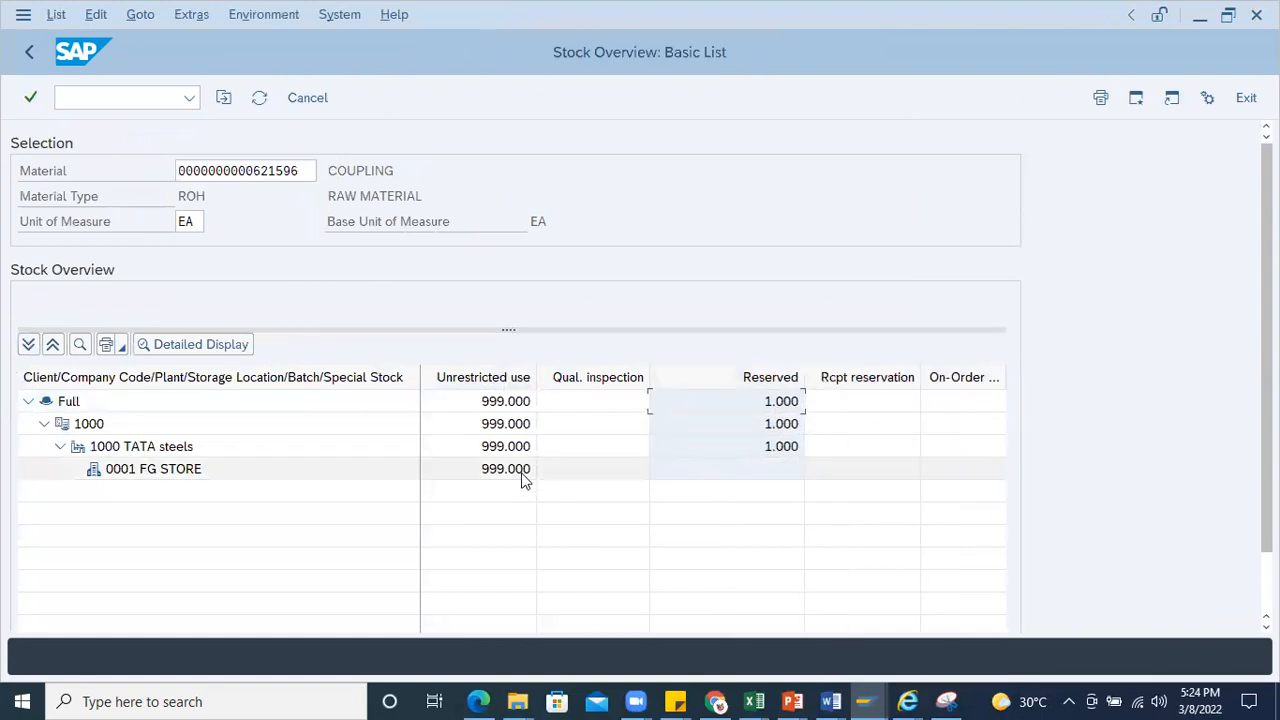
left_click(523, 474)
left_click(788, 450)
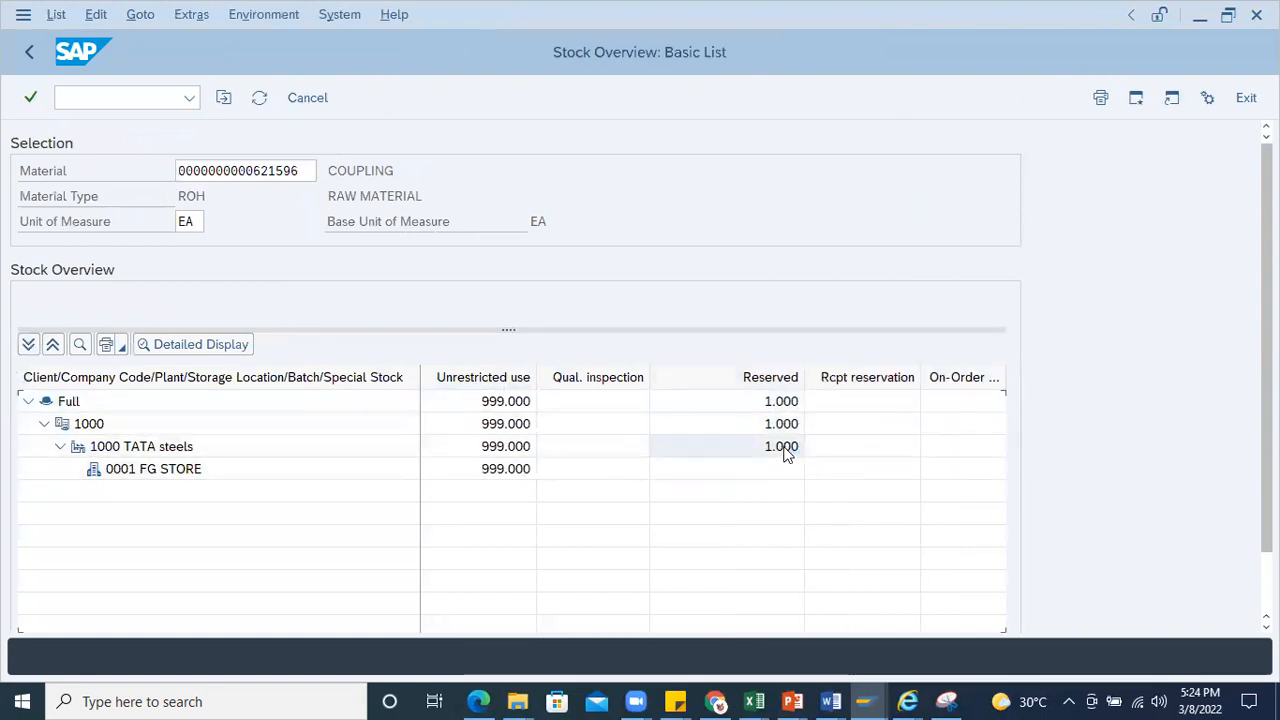
right_click(785, 452)
left_click(853, 485)
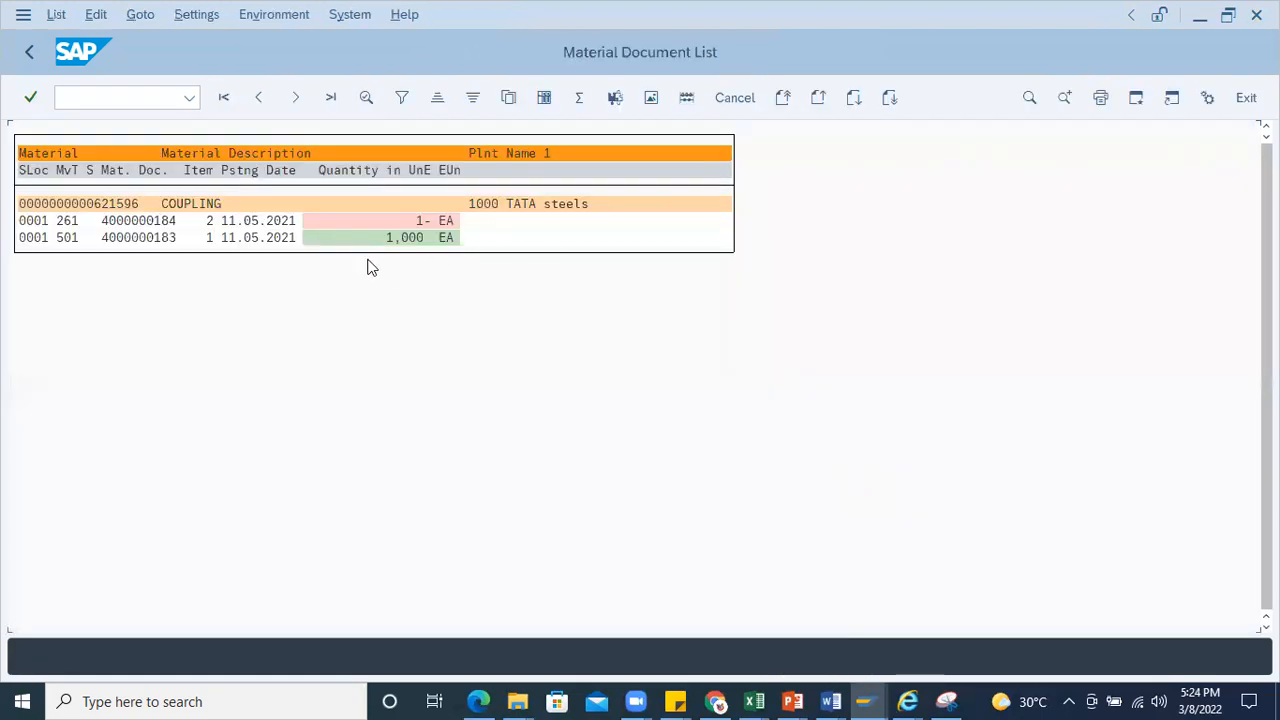
Step: Display the material document of the movement type 261 goods issue, examine its items and return to the start screen
left_click(254, 220)
left_click(434, 221)
double_click(128, 221)
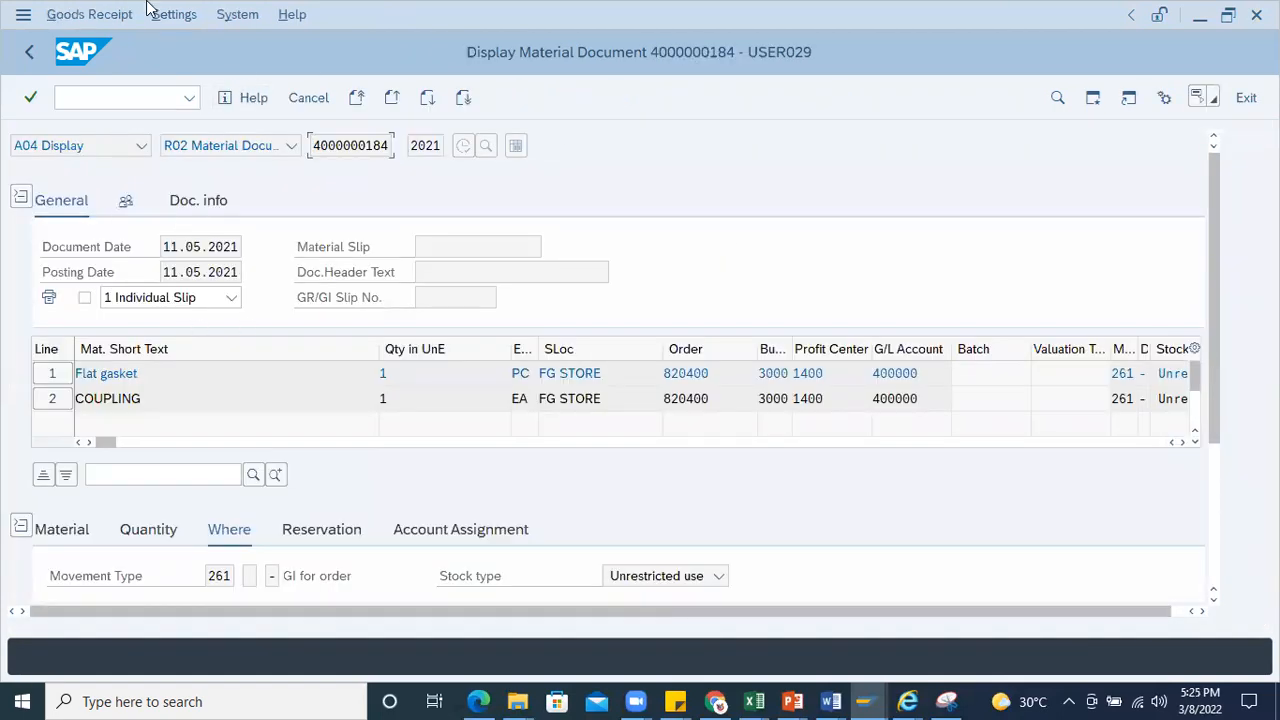
left_click(29, 55)
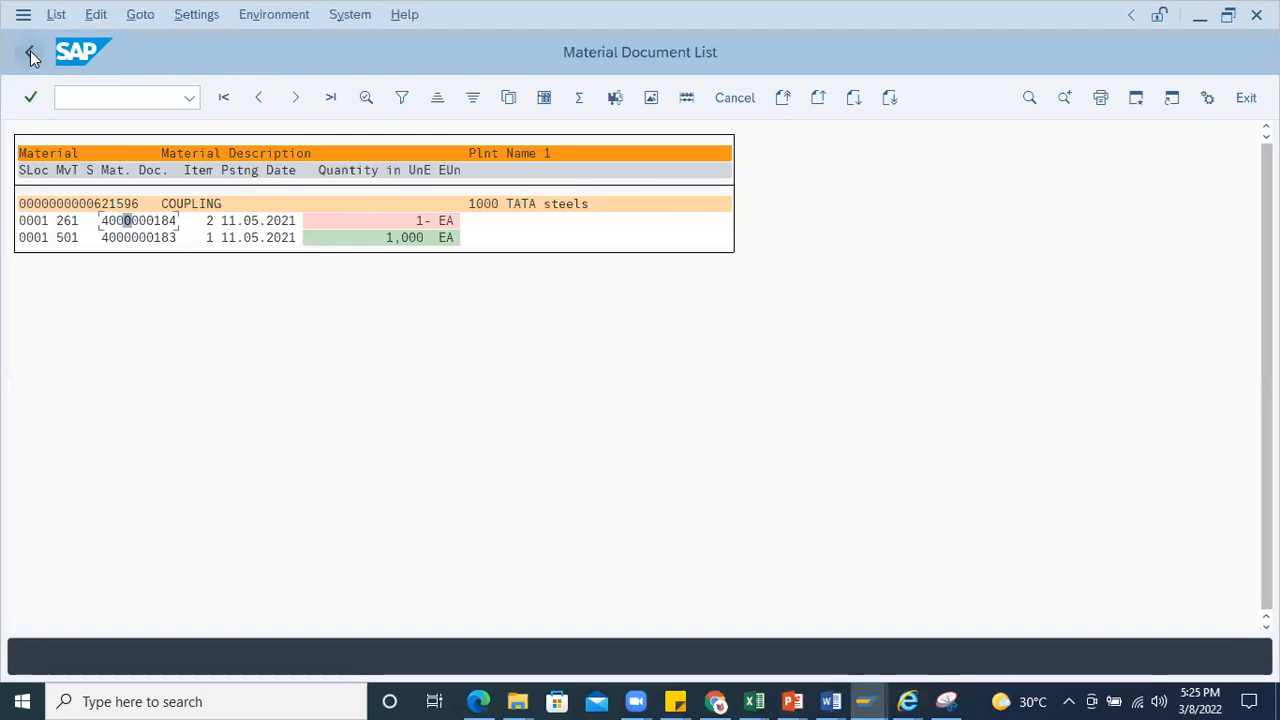
left_click(29, 52)
left_click(29, 55)
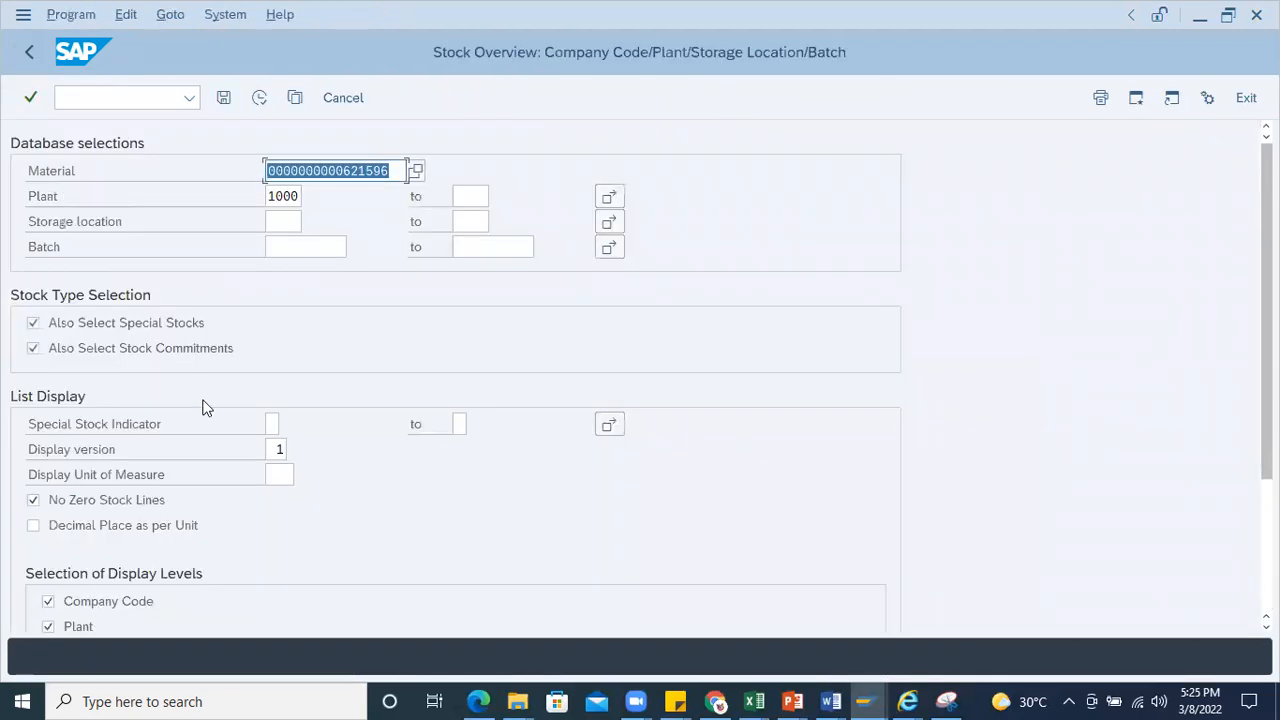
left_click(28, 53)
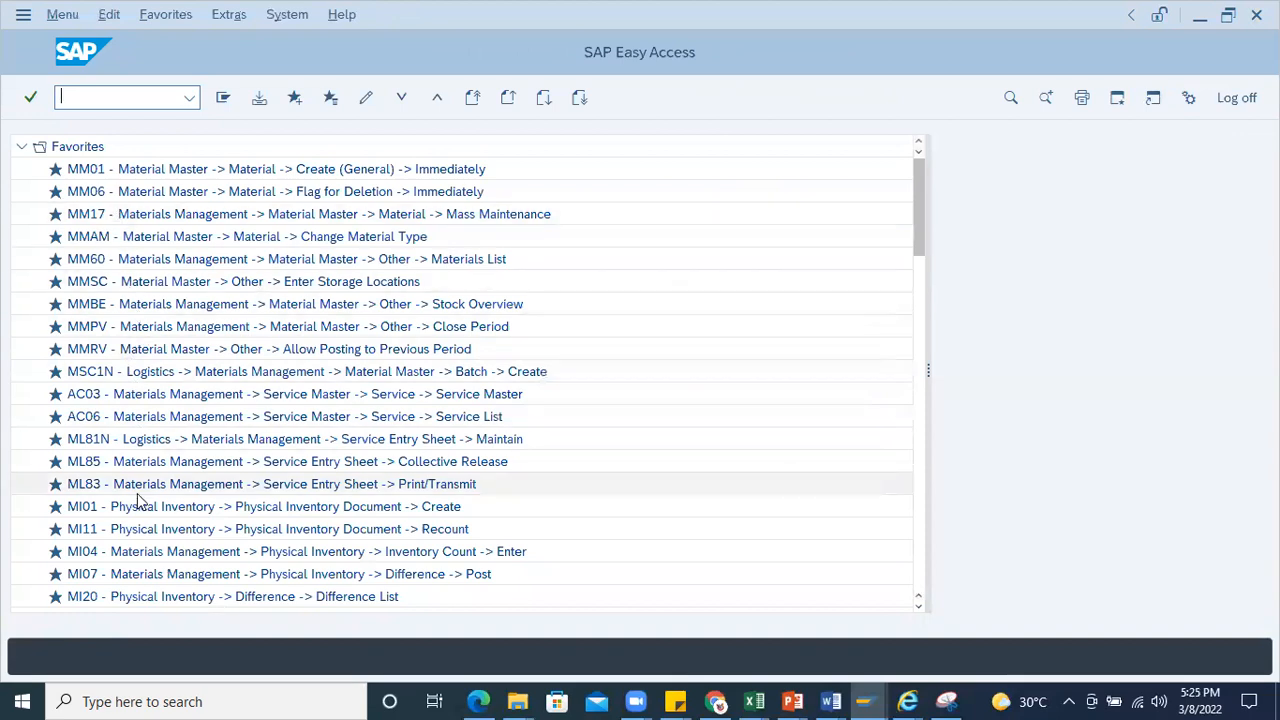
Step: Open ME11 from the favorites, examine the vendor, material and info category fields, and return to the start screen
scroll(110, 530, "down", 3)
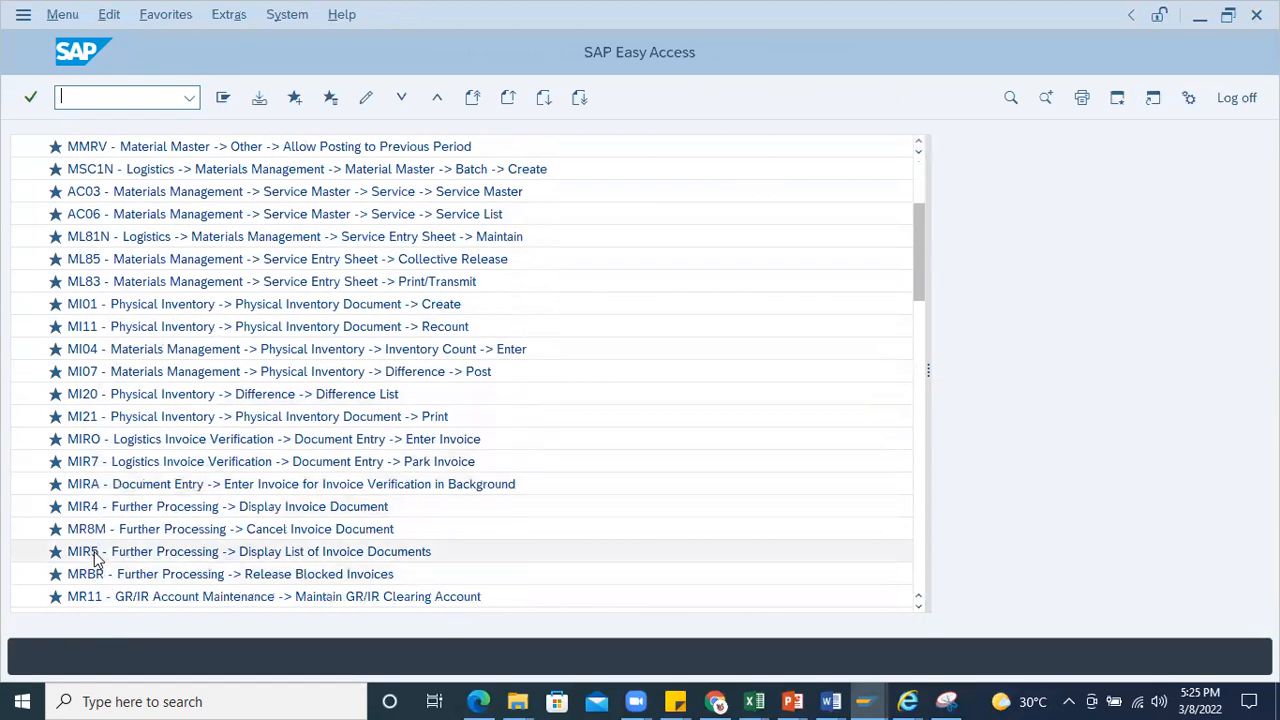
scroll(100, 574, "down", 2)
left_click(104, 576)
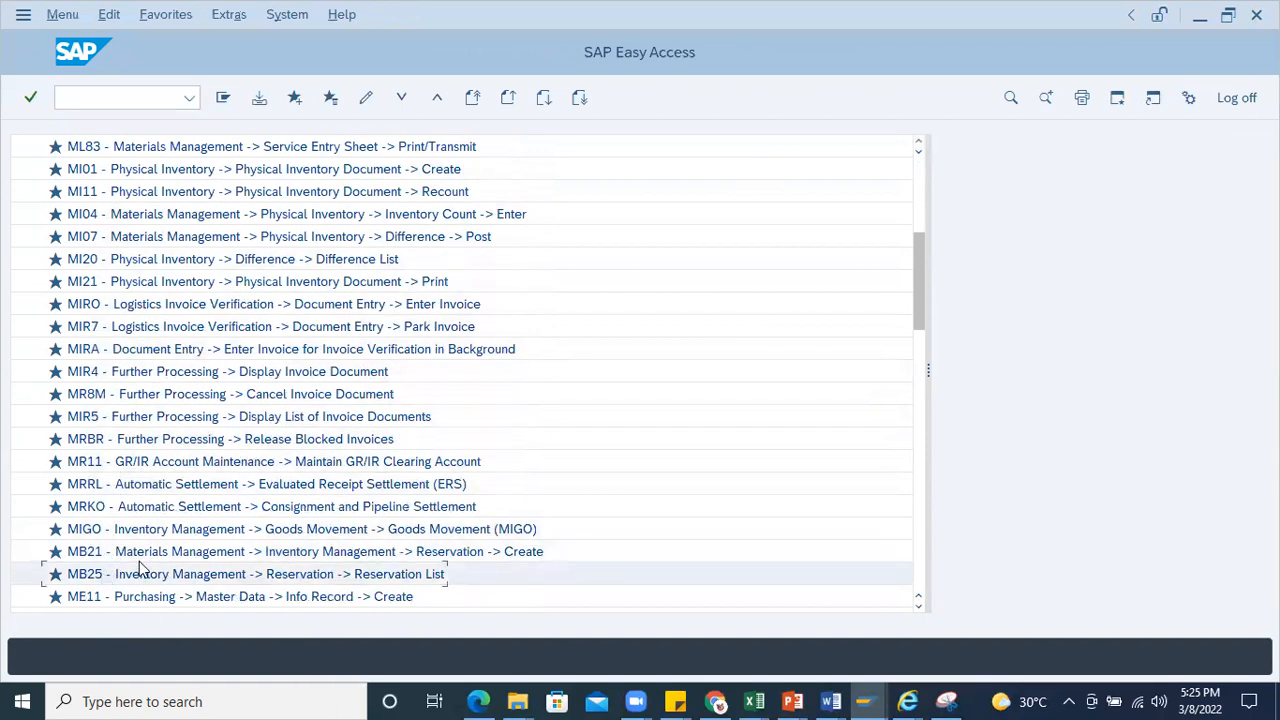
scroll(104, 578, "down", 1)
double_click(112, 532)
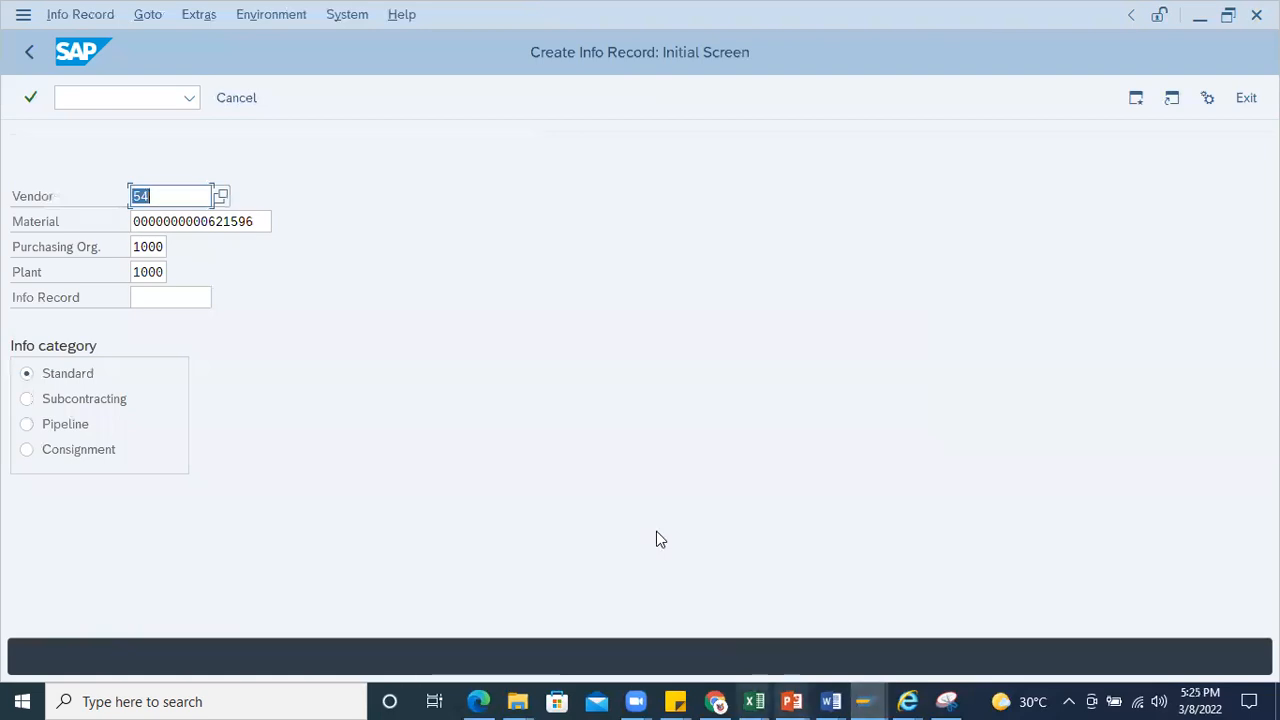
left_click(83, 104)
key("F3")
type("mm03")
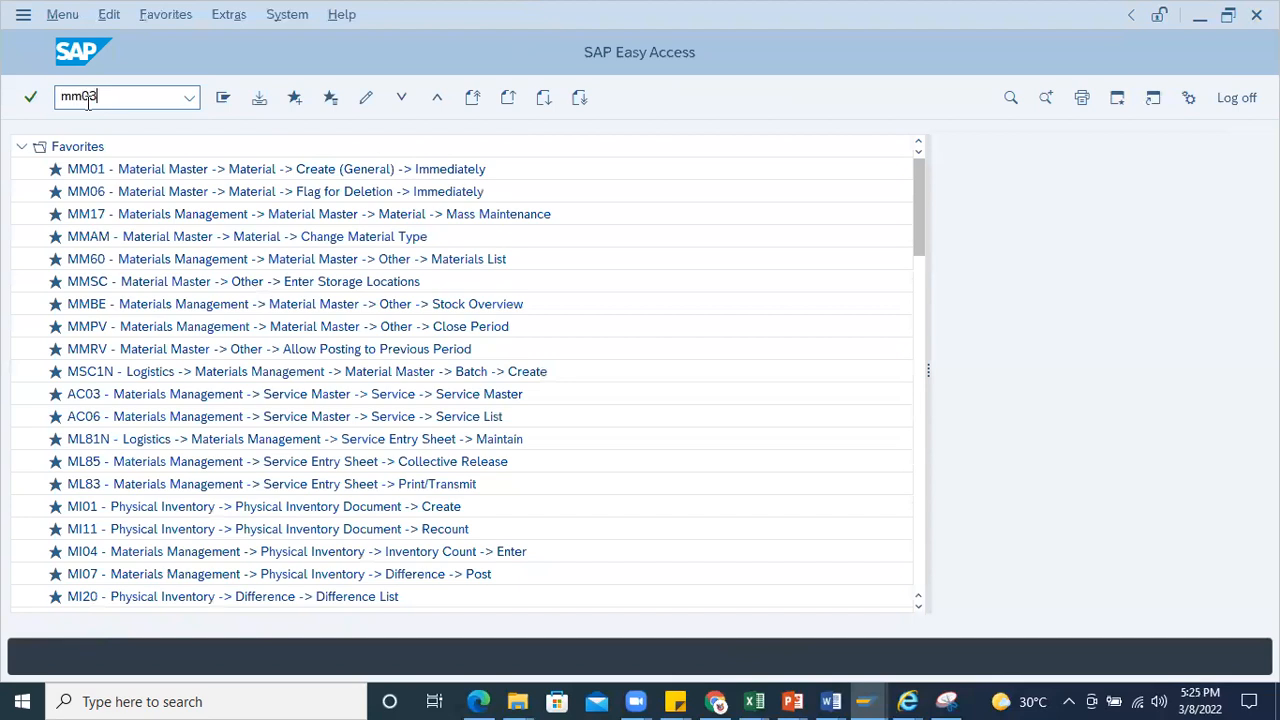
key("Return")
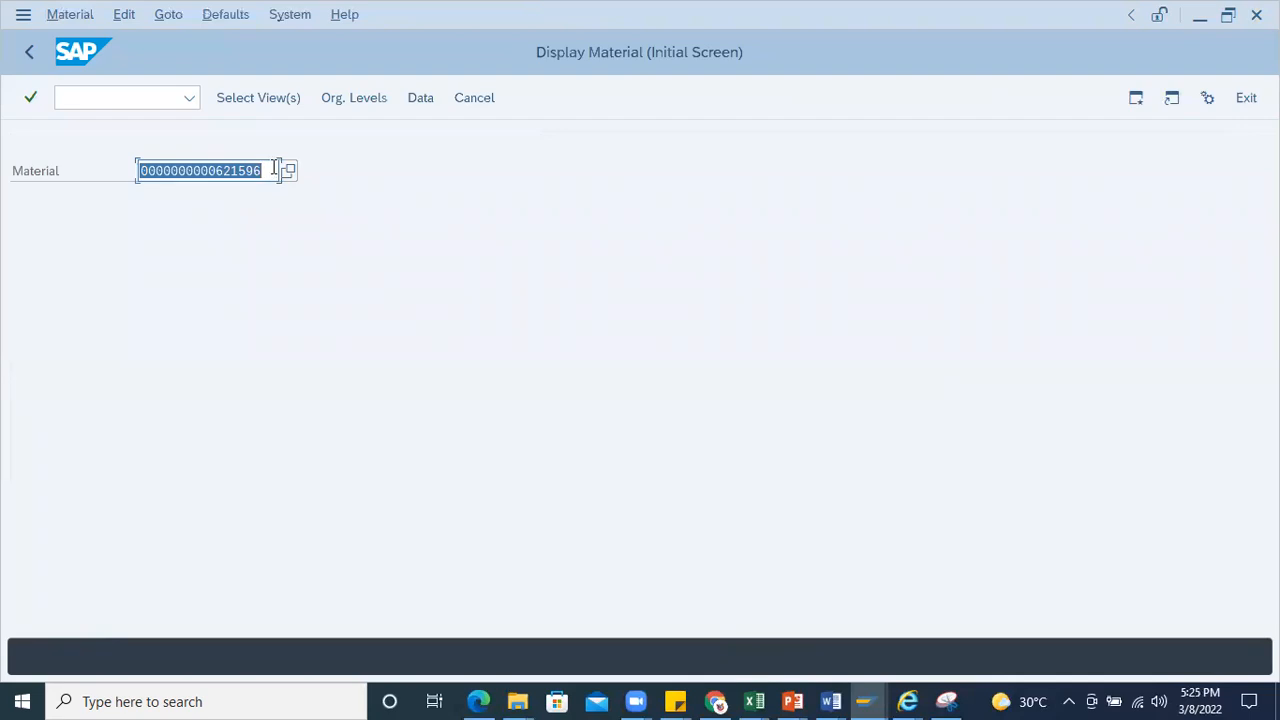
key("Delete")
left_click(76, 93)
type("/nmm60")
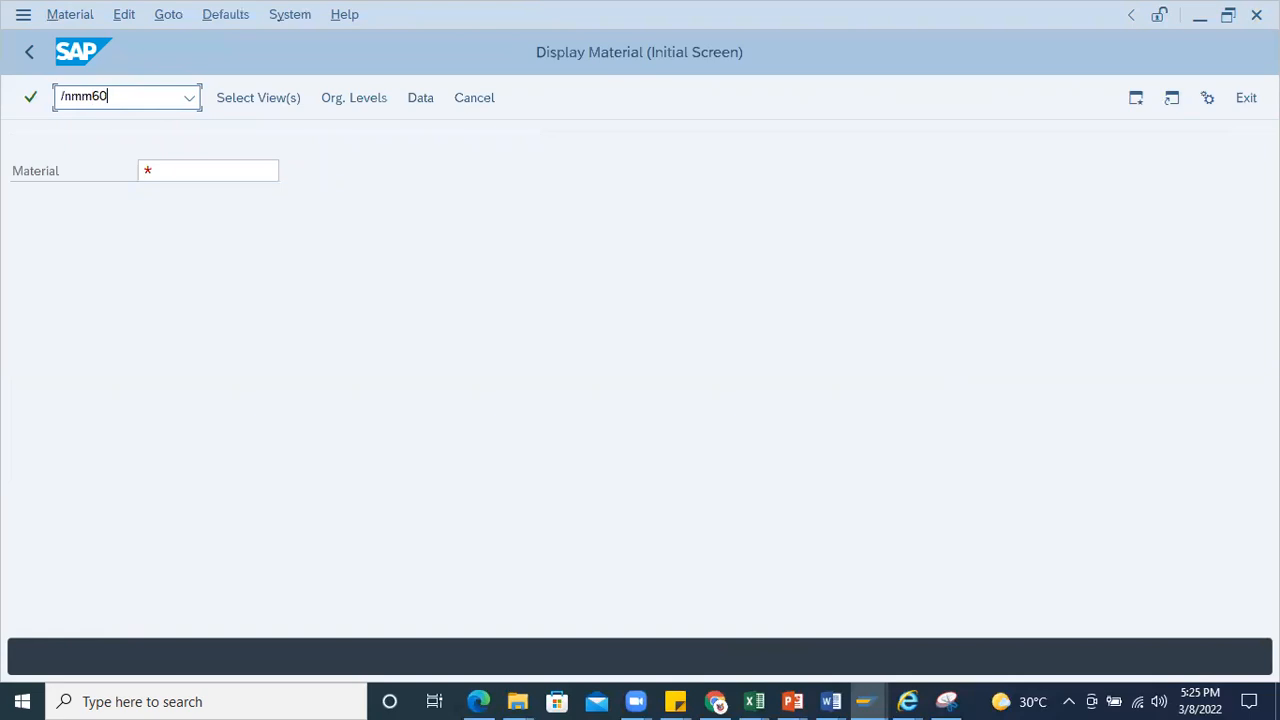
key("Return")
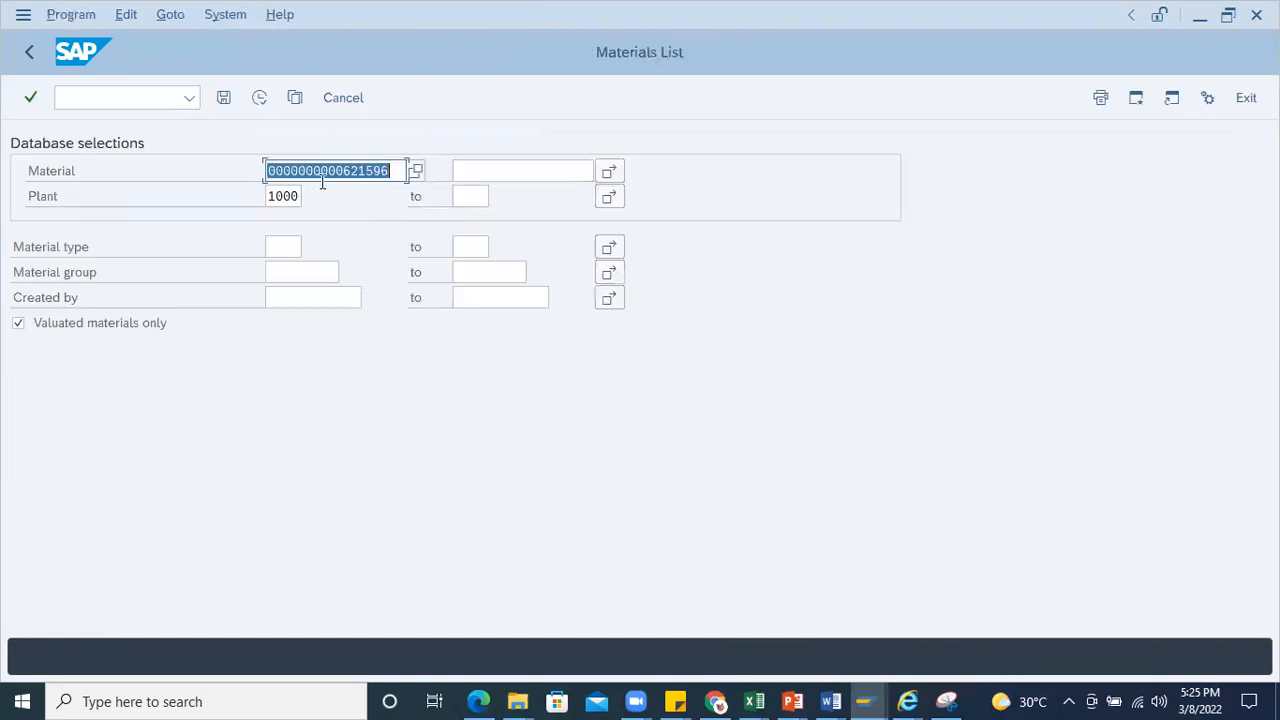
left_click(262, 97)
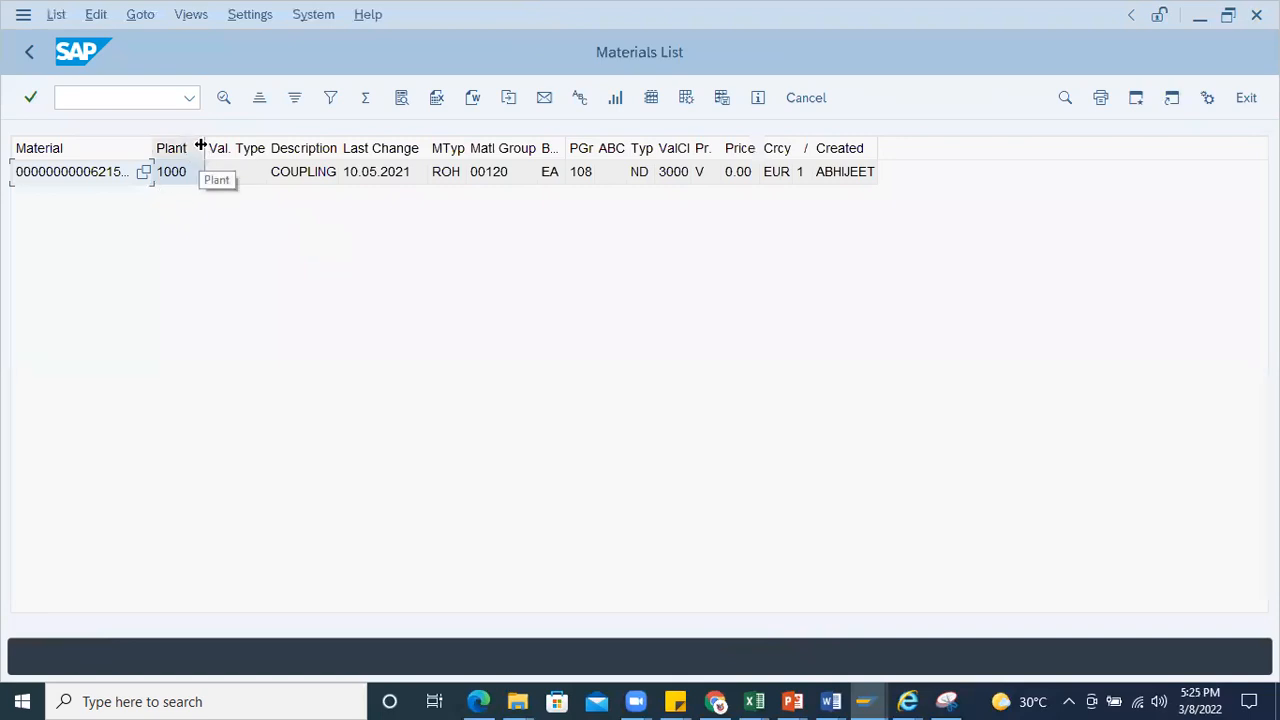
Step: Widen the Plant, Material, valuation class and Price columns of the materials list and examine the material's valuation class and price
left_click_drag(202, 146, 256, 146)
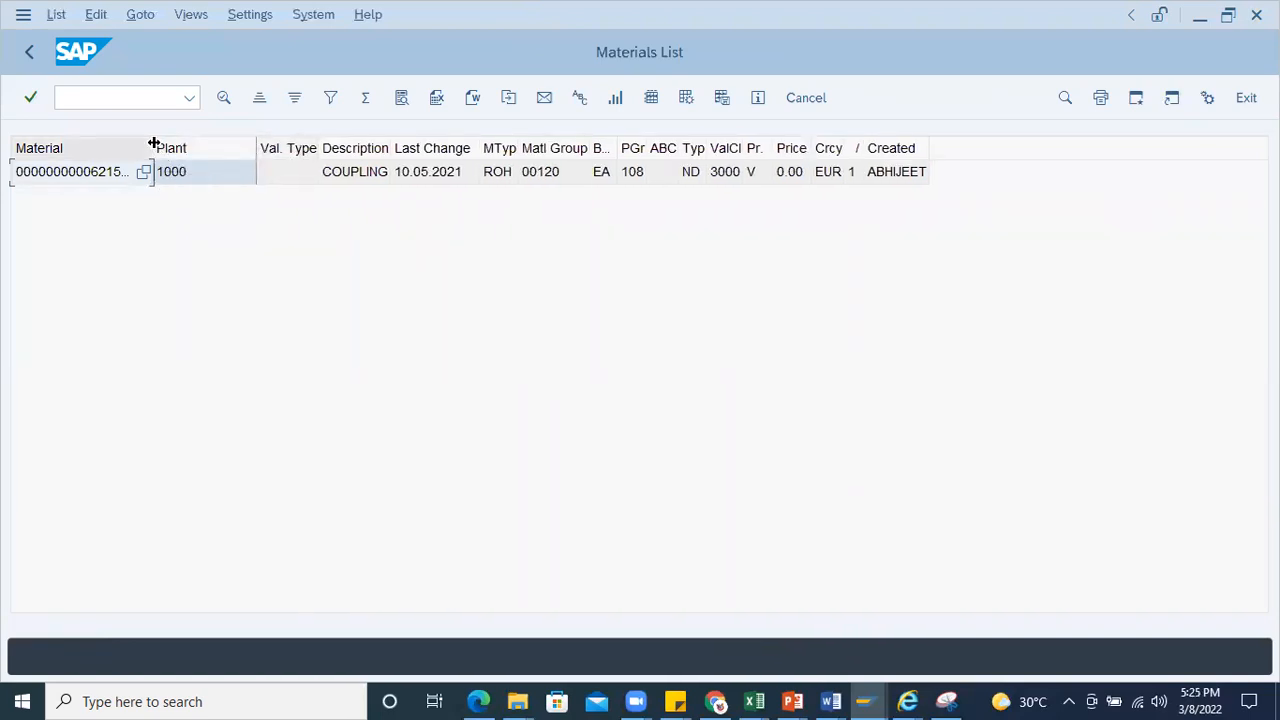
left_click_drag(153, 144, 218, 146)
left_click(792, 175)
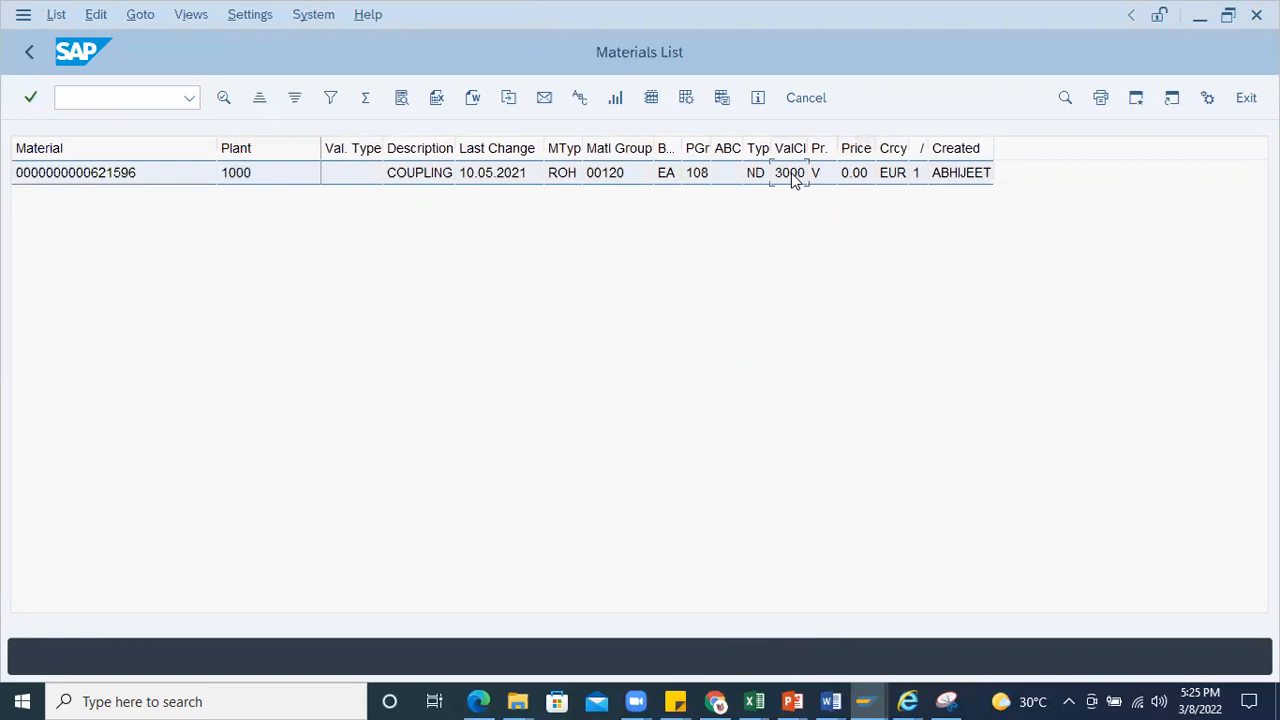
left_click_drag(809, 146, 856, 146)
left_click(913, 157)
left_click(910, 173)
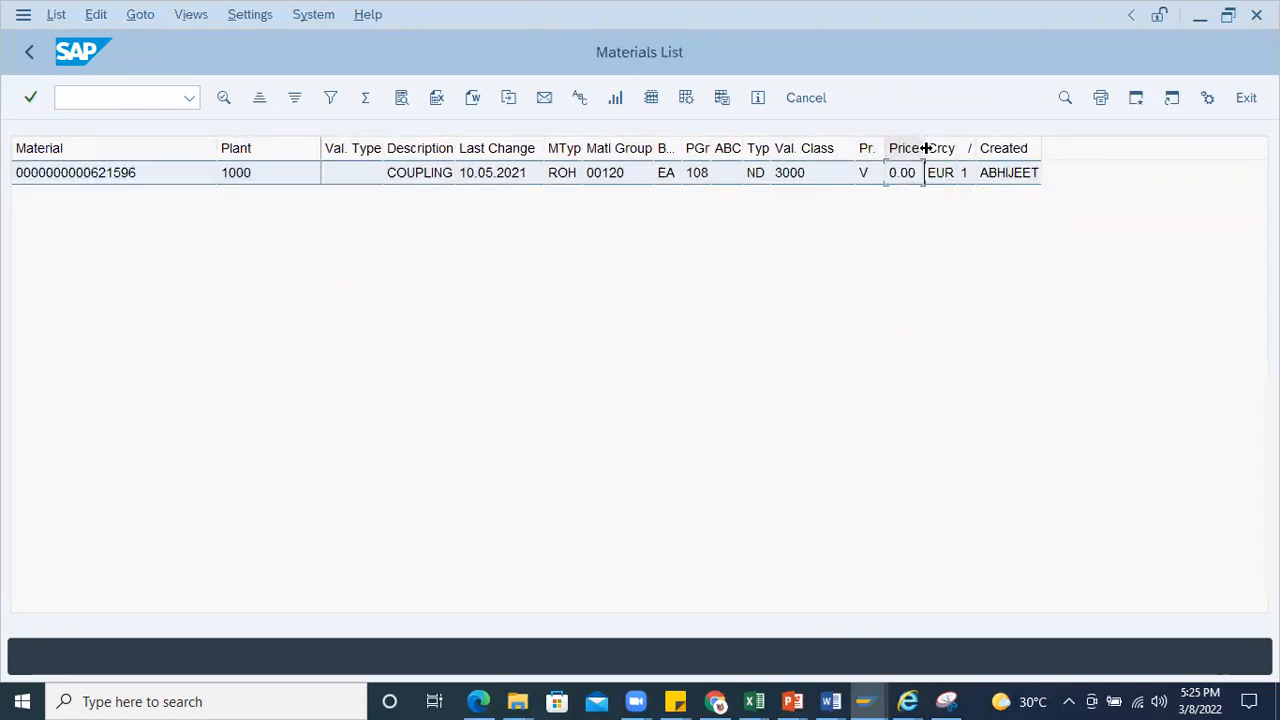
left_click_drag(925, 148, 976, 148)
left_click(874, 175)
left_click(137, 172)
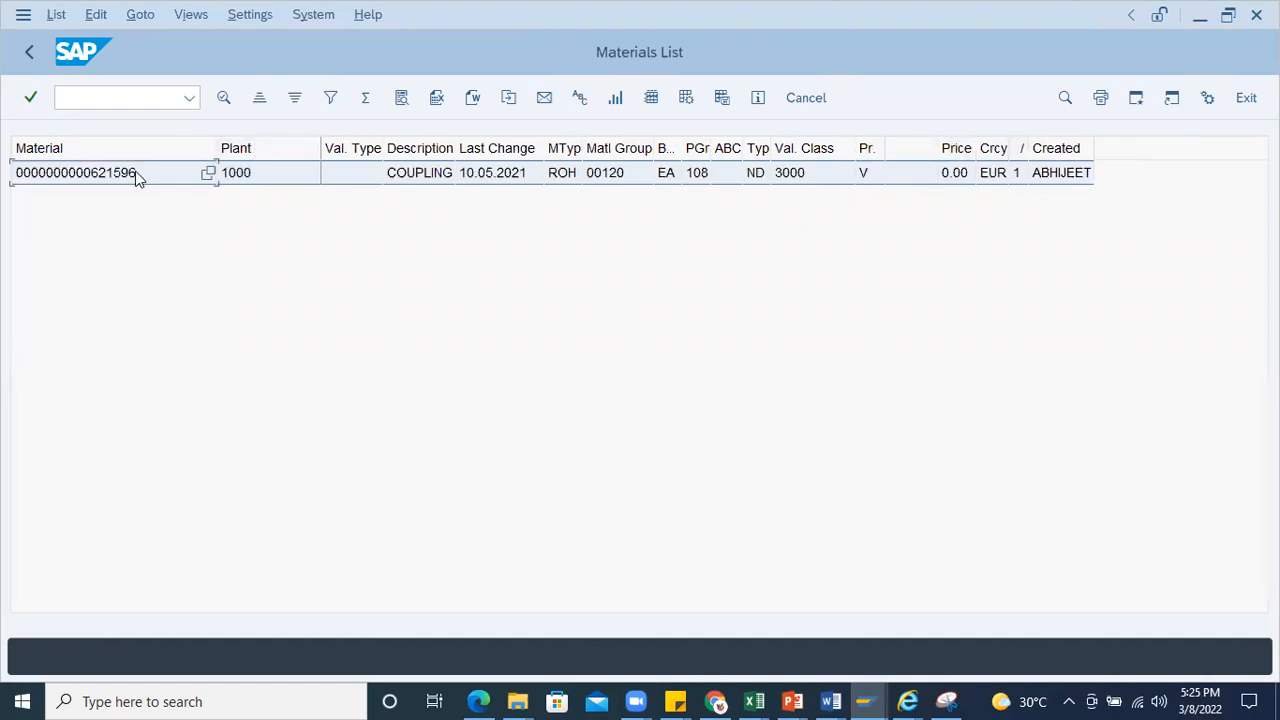
left_click(95, 97)
type("/nmm02")
key("Return")
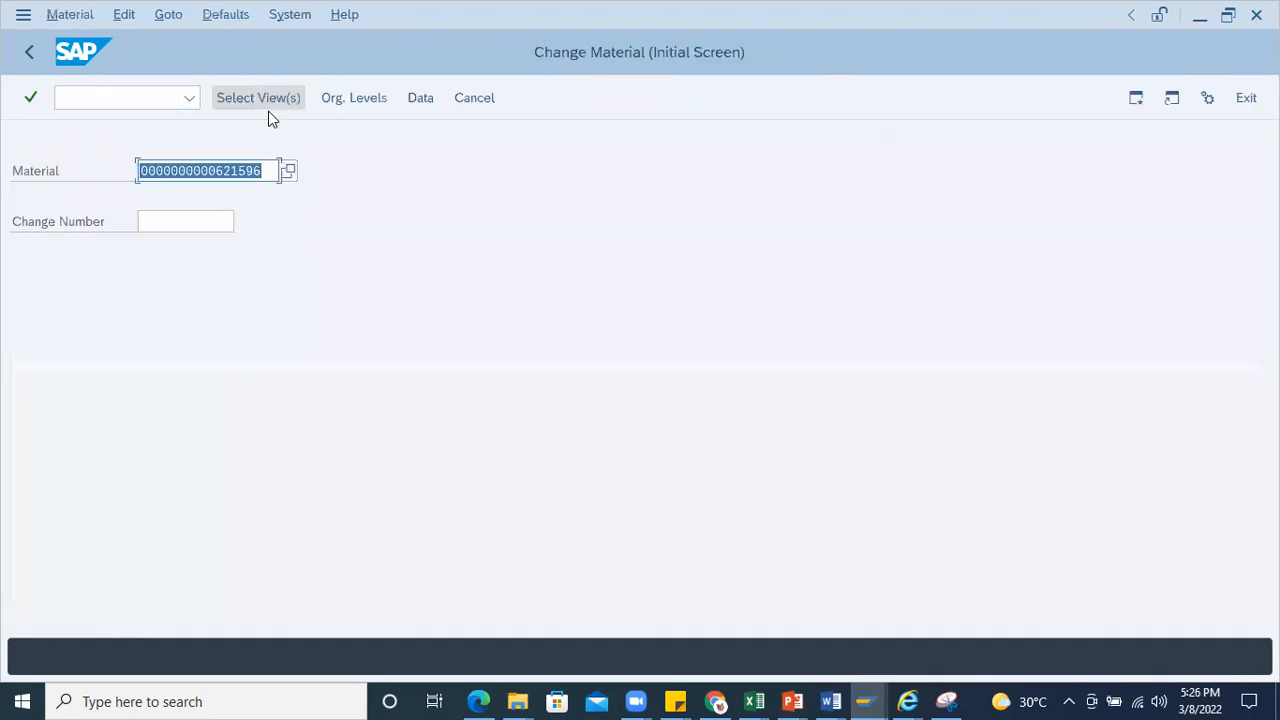
key("Return")
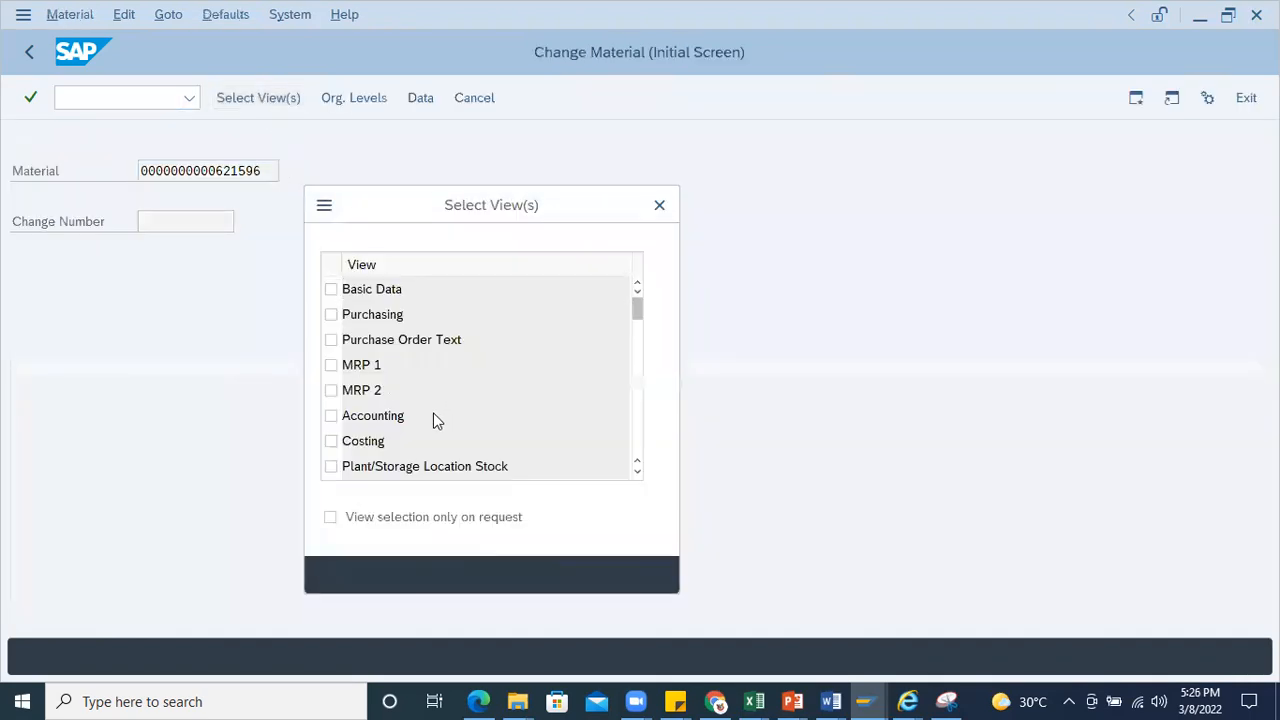
Step: Select the material's Accounting view and open the plant field of its organizational levels for entry
scroll(341, 370, "down", 3)
scroll(350, 360, "up", 1)
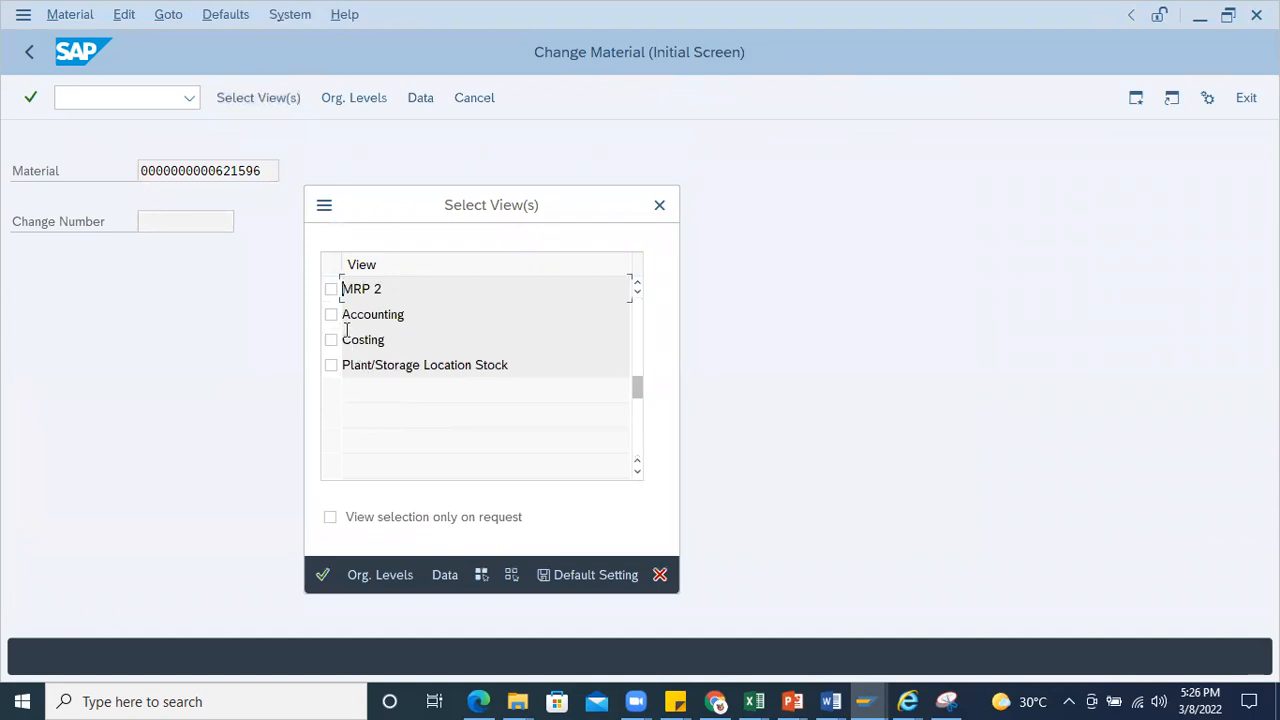
scroll(347, 330, "up", 2)
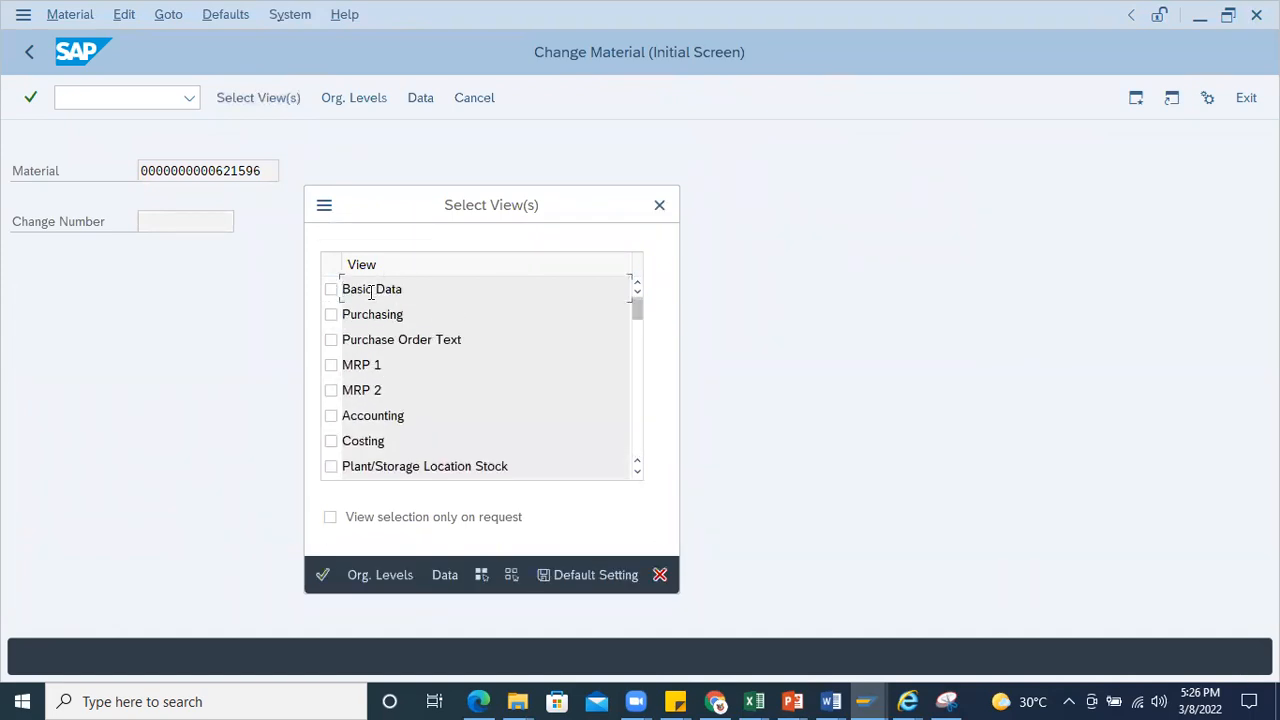
left_click(331, 415)
key("Return")
left_click(350, 266)
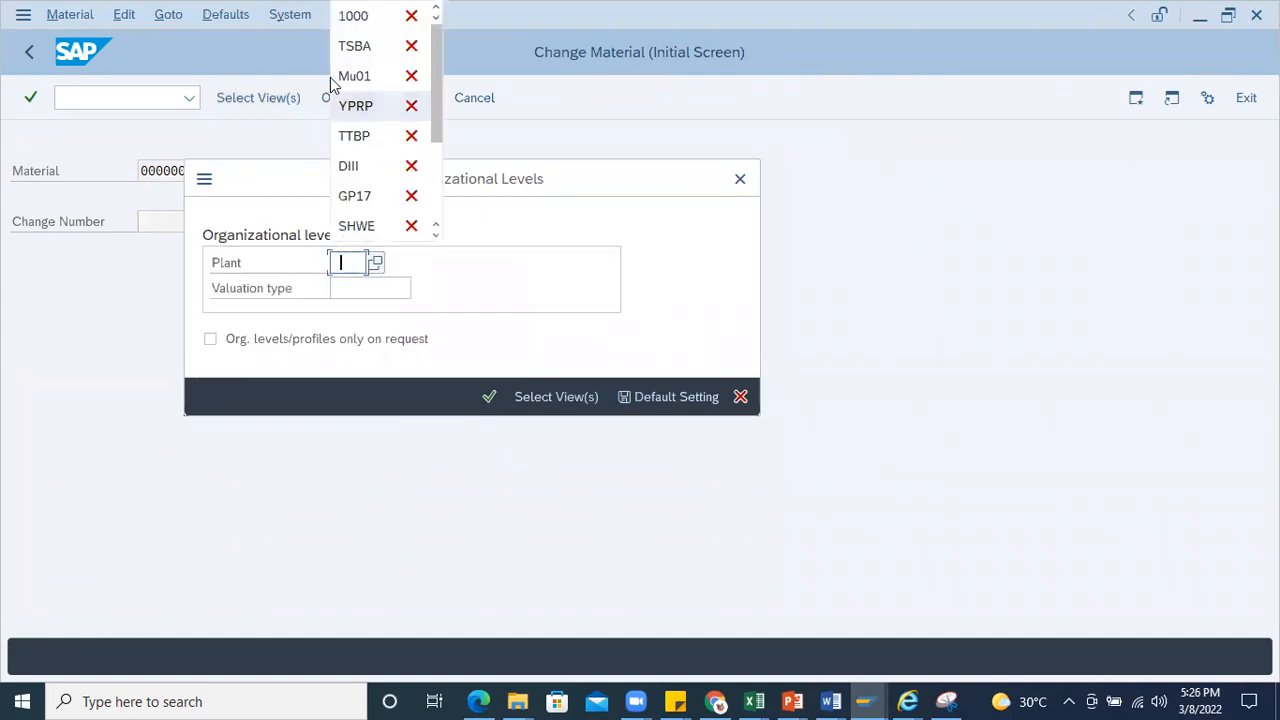
Step: Open the material's accounting data for plant 1000 and examine its price control, moving price, standard price and total stock
left_click(363, 16)
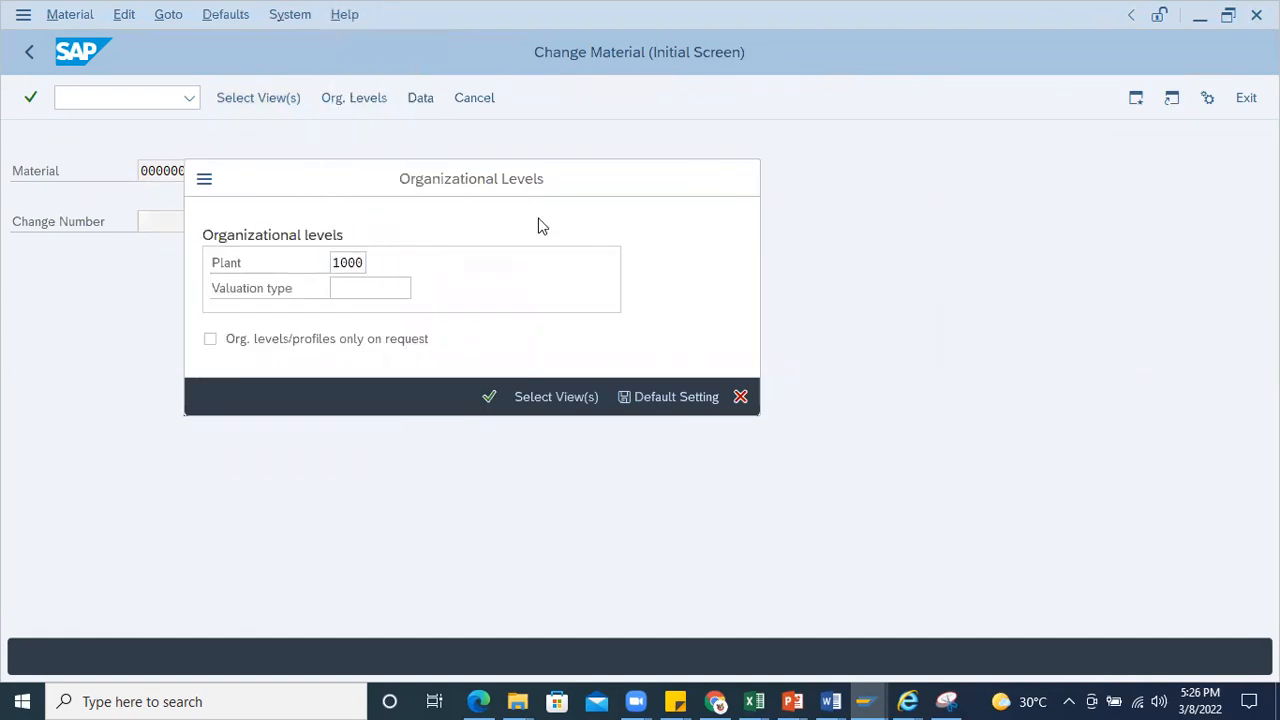
key("Return")
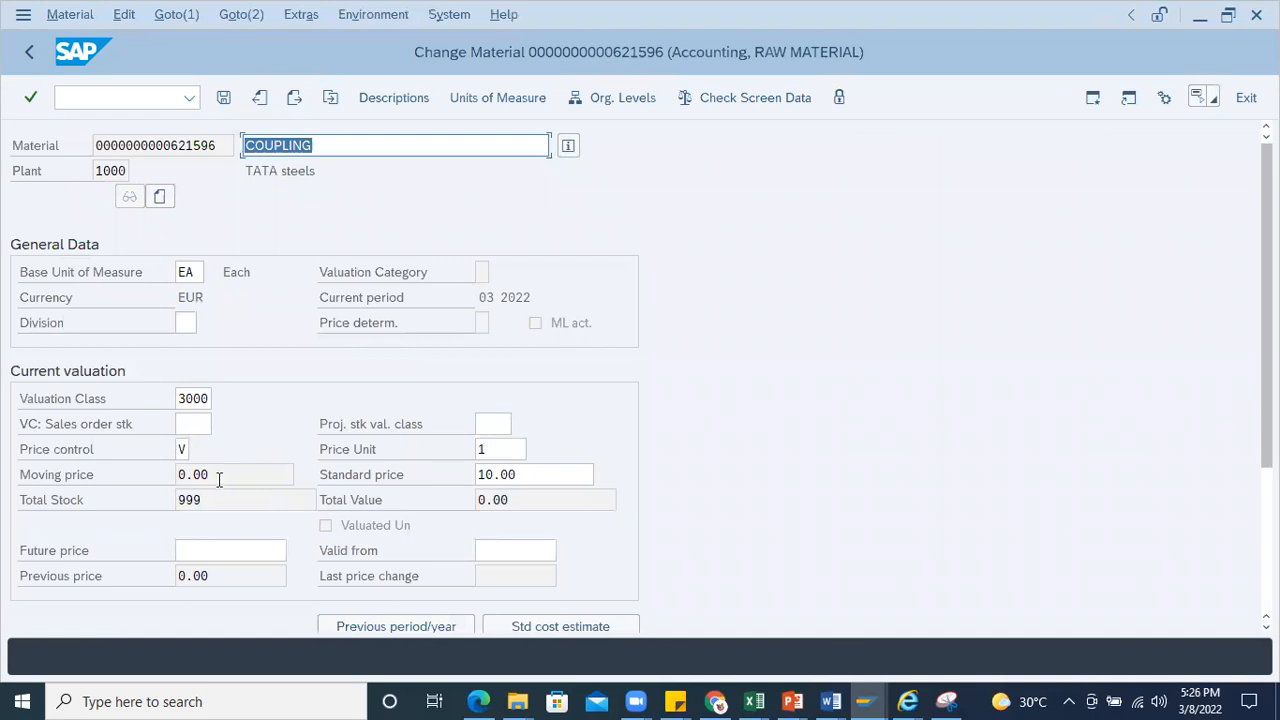
left_click_drag(219, 476, 168, 487)
left_click_drag(530, 475, 12, 447)
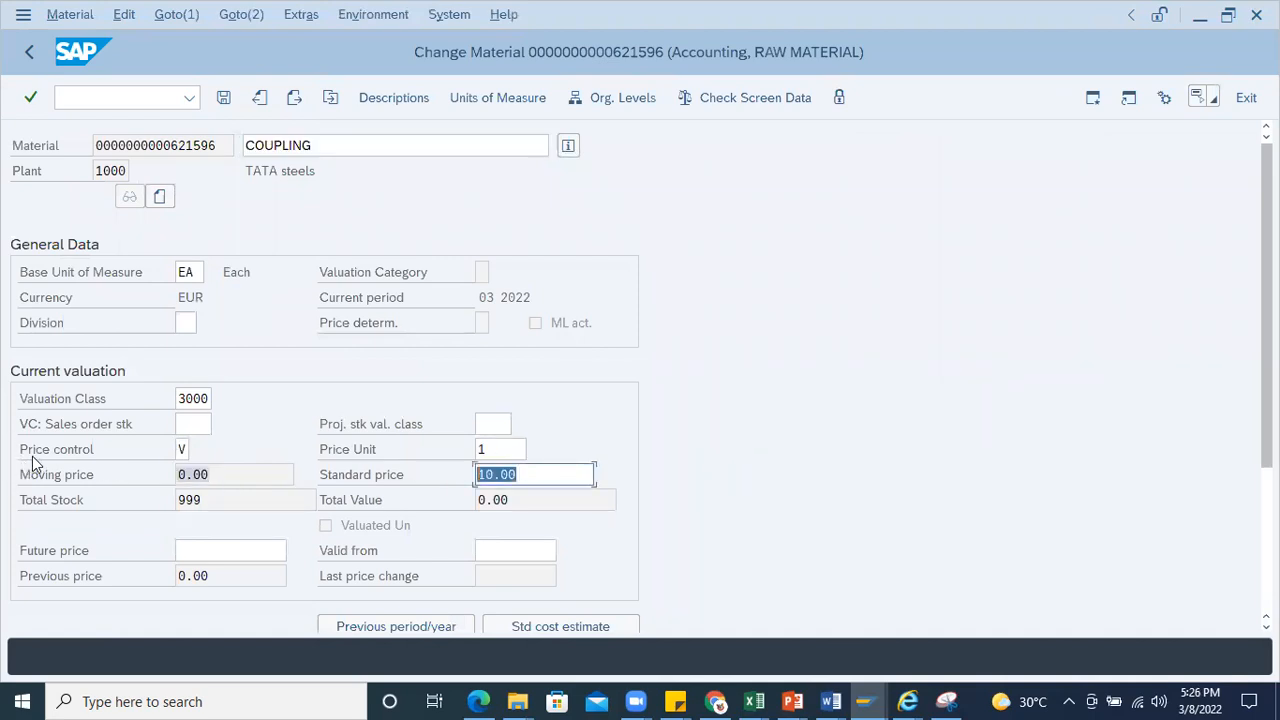
left_click(223, 474)
left_click_drag(188, 440, 17, 441)
left_click_drag(230, 474, 27, 465)
left_click_drag(228, 493, 14, 486)
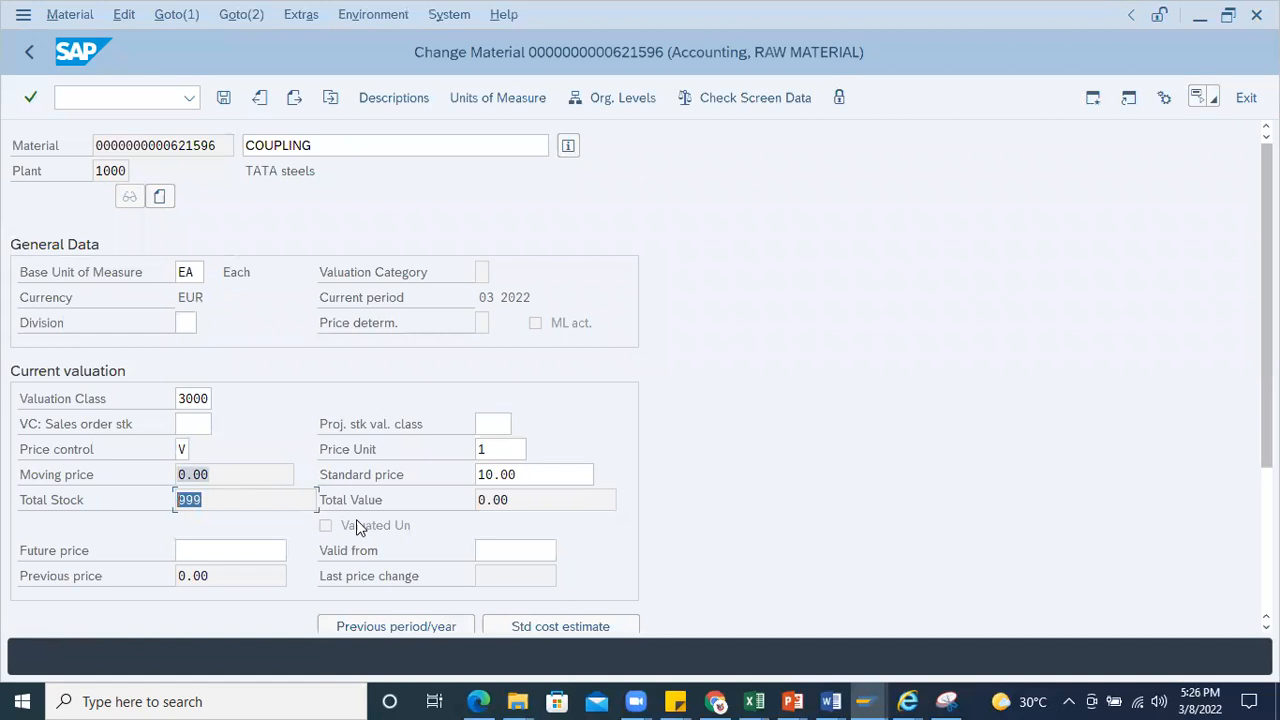
left_click(237, 502)
left_click(230, 478)
left_click_drag(236, 504, 29, 508)
left_click_drag(236, 477, 25, 454)
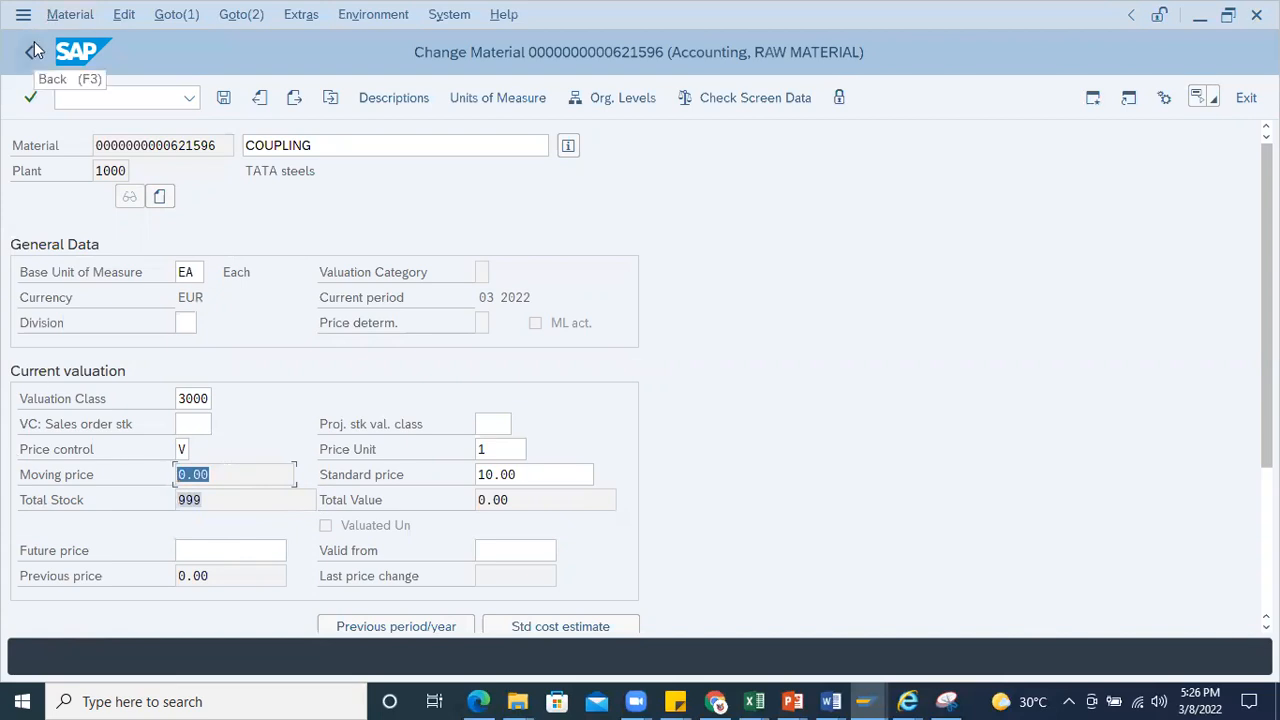
Step: Leave the material master and call the Material Document List with transaction /nMB51
left_click(33, 47)
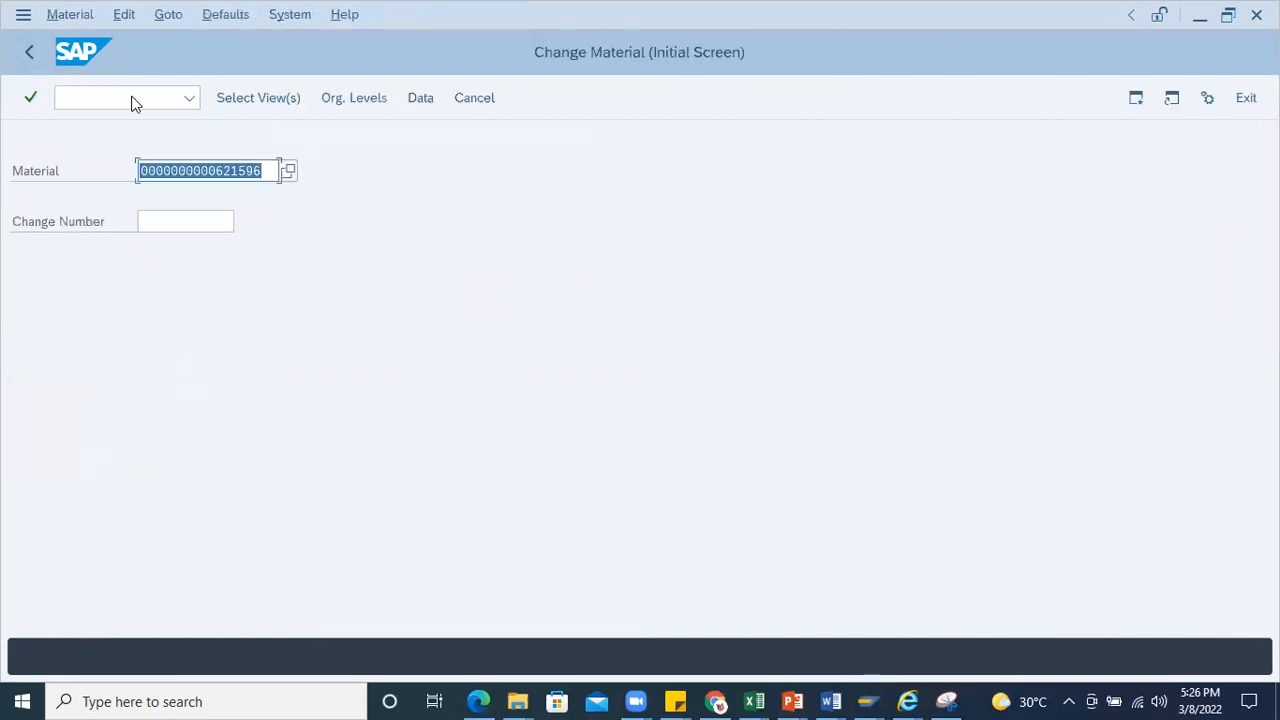
left_click(99, 98)
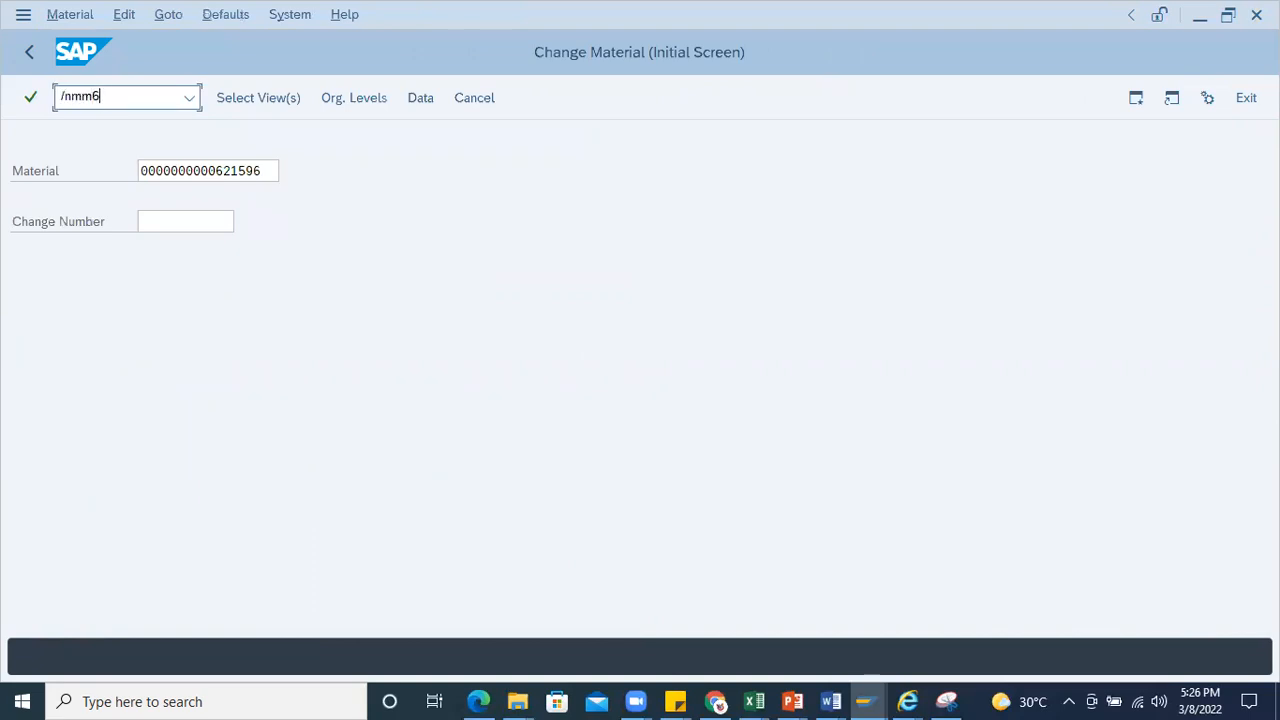
key("Return")
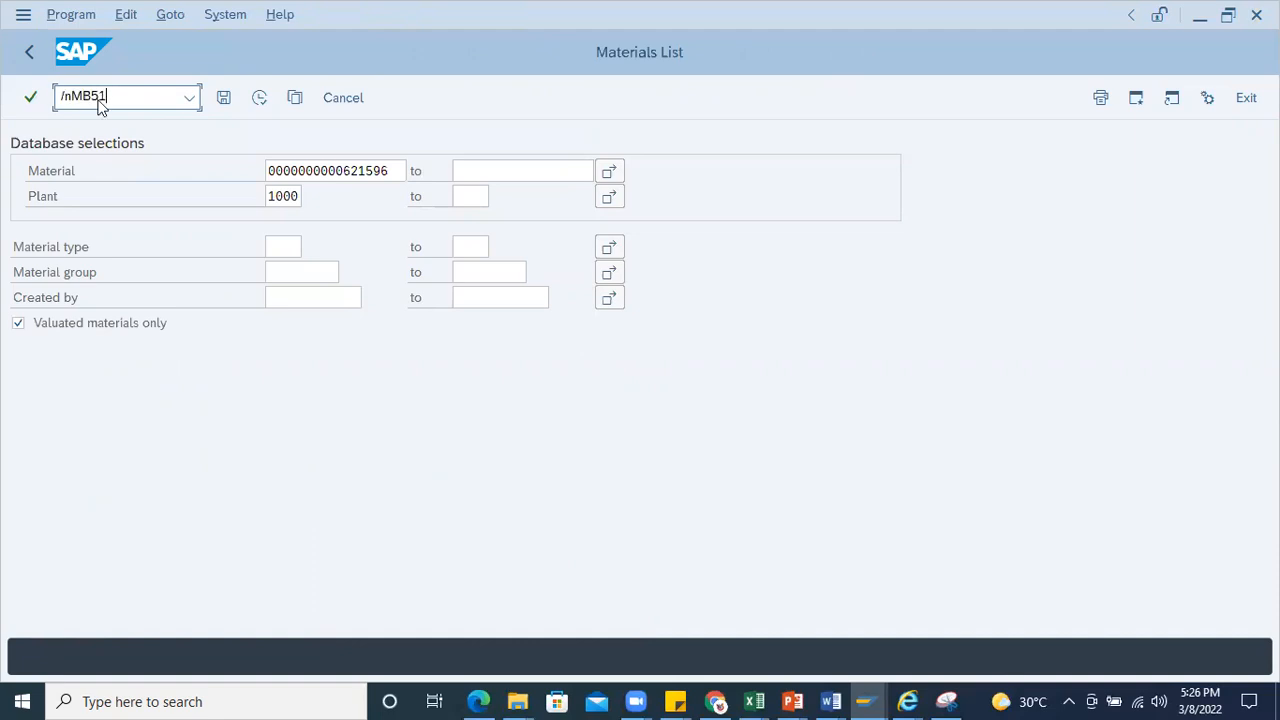
key("Return")
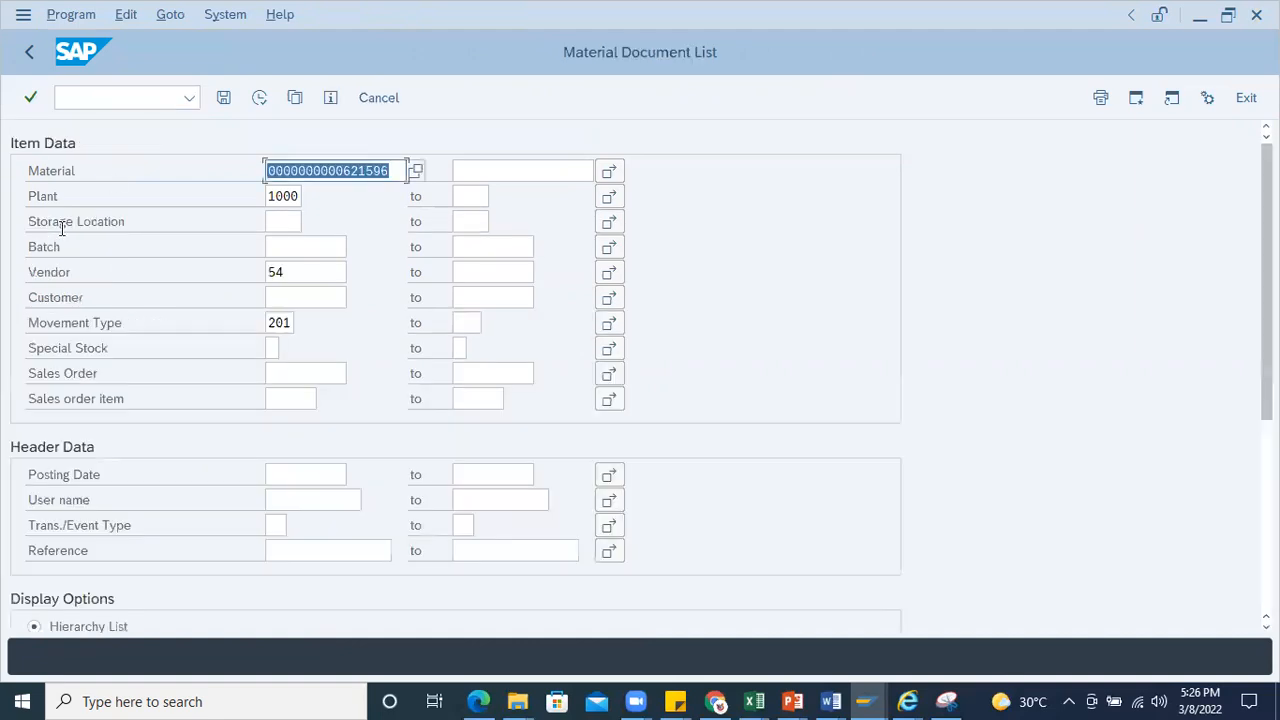
Step: Clear the material, plant, vendor and movement type values from the item data selection
key("Delete")
double_click(300, 196)
key("Delete")
type("1000")
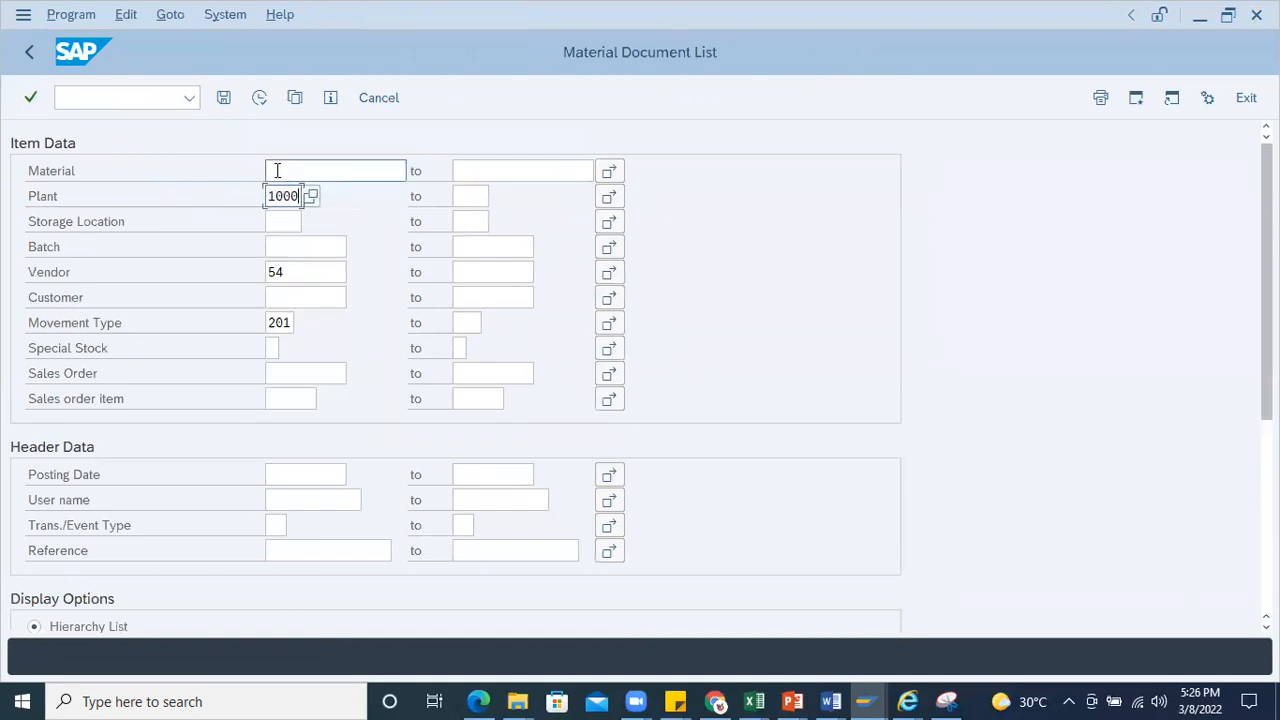
double_click(312, 270)
key("Delete")
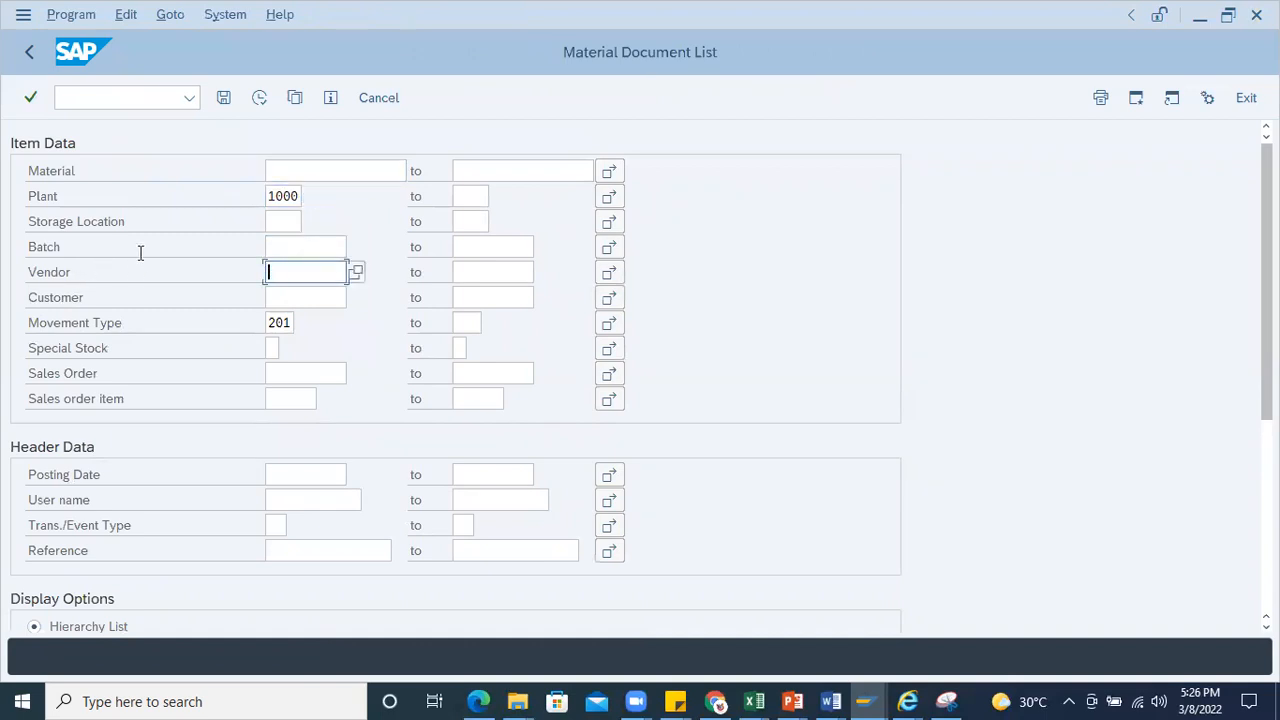
double_click(298, 196)
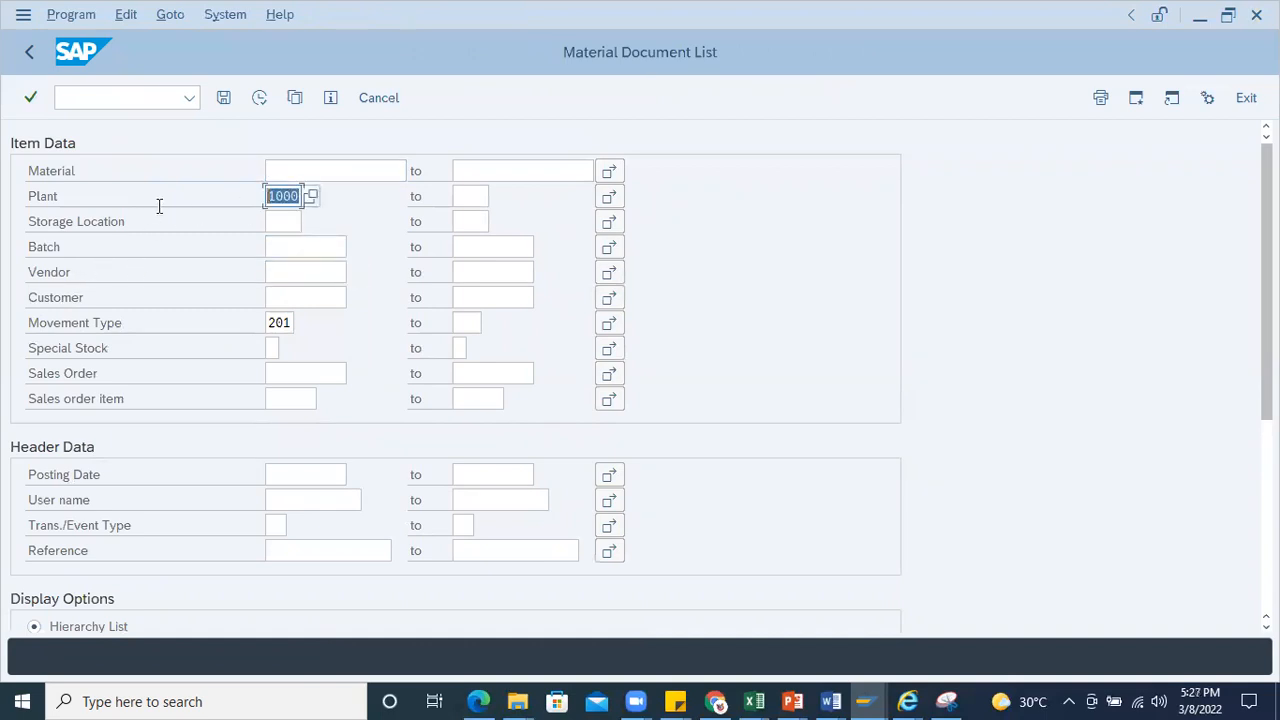
key("Delete")
left_click(281, 197)
double_click(290, 322)
key("Delete")
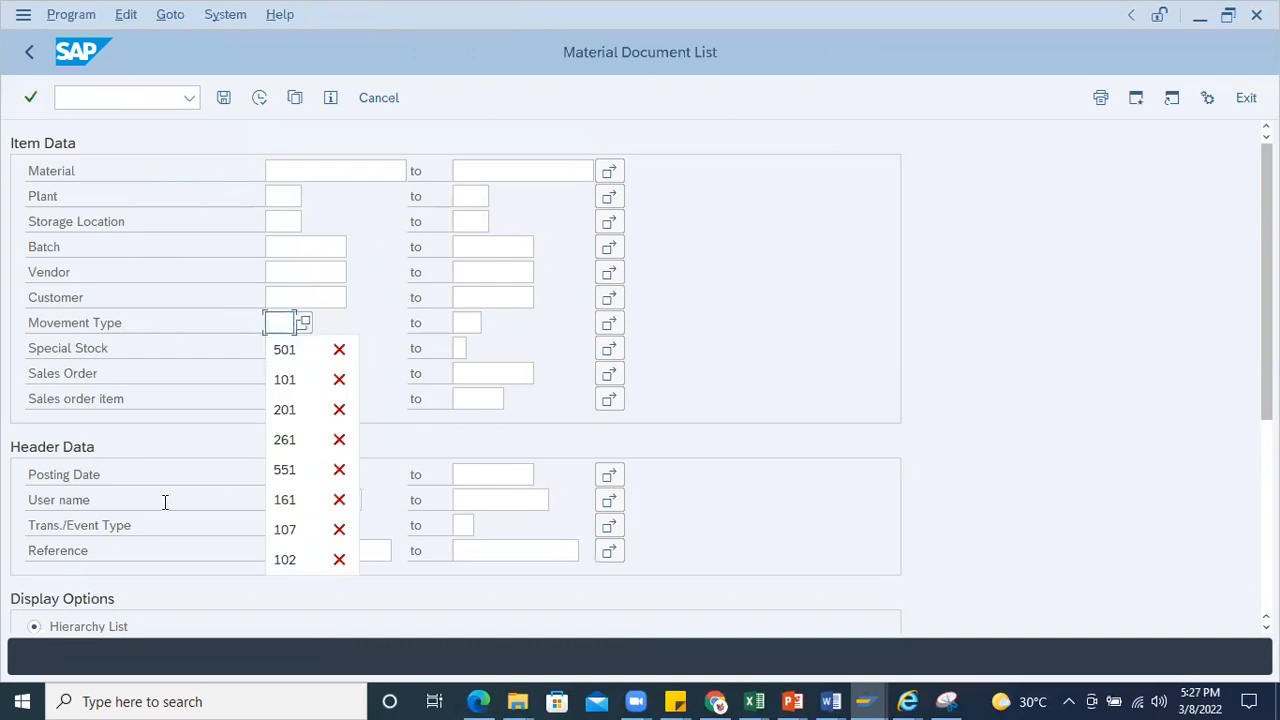
Step: Set the posting date to 08.03.2022 and execute the material document list
left_click(134, 473)
left_click(300, 472)
left_click(356, 476)
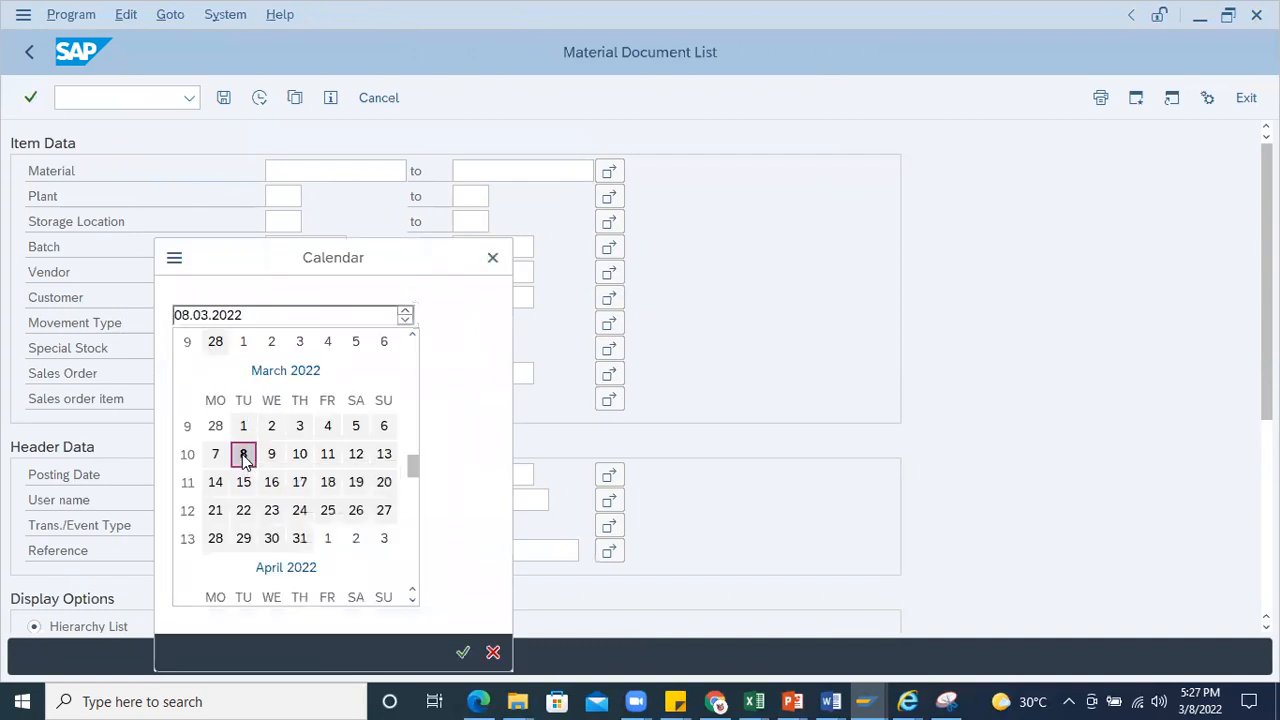
double_click(243, 456)
left_click(259, 97)
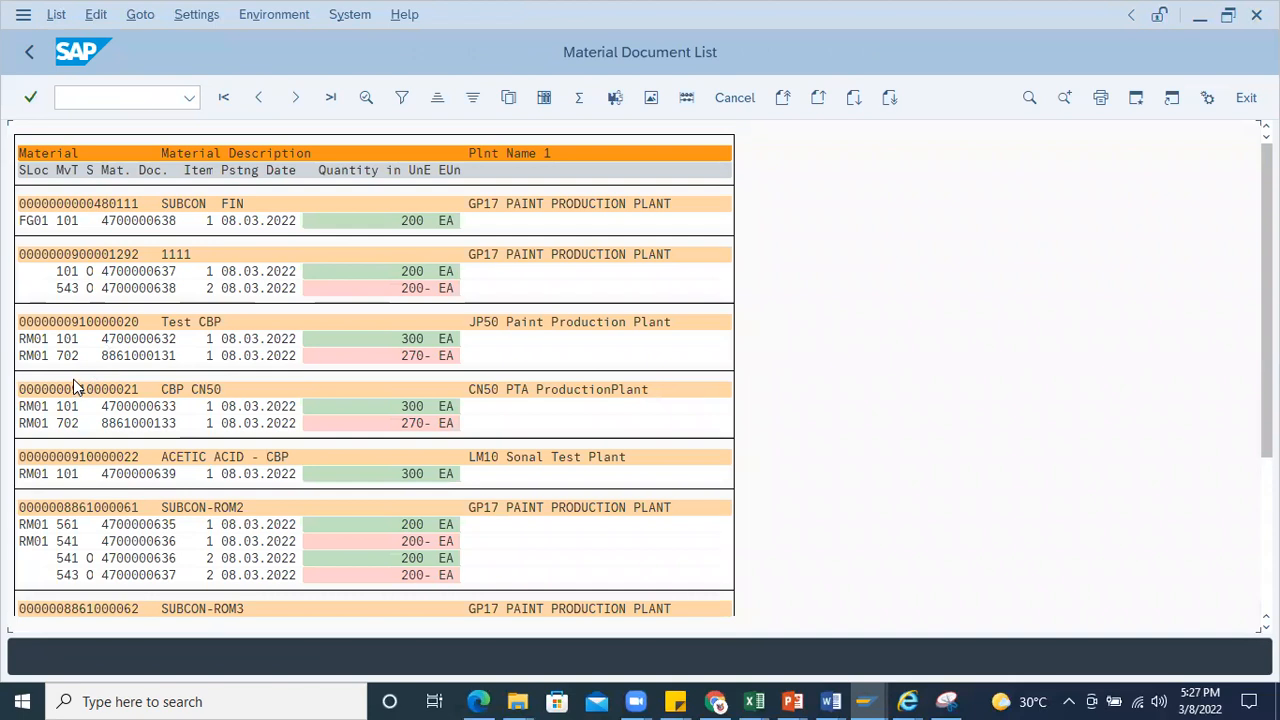
Step: View the stock overview for the material described as 1111 and return to the selection screen
double_click(80, 505)
left_click(32, 54)
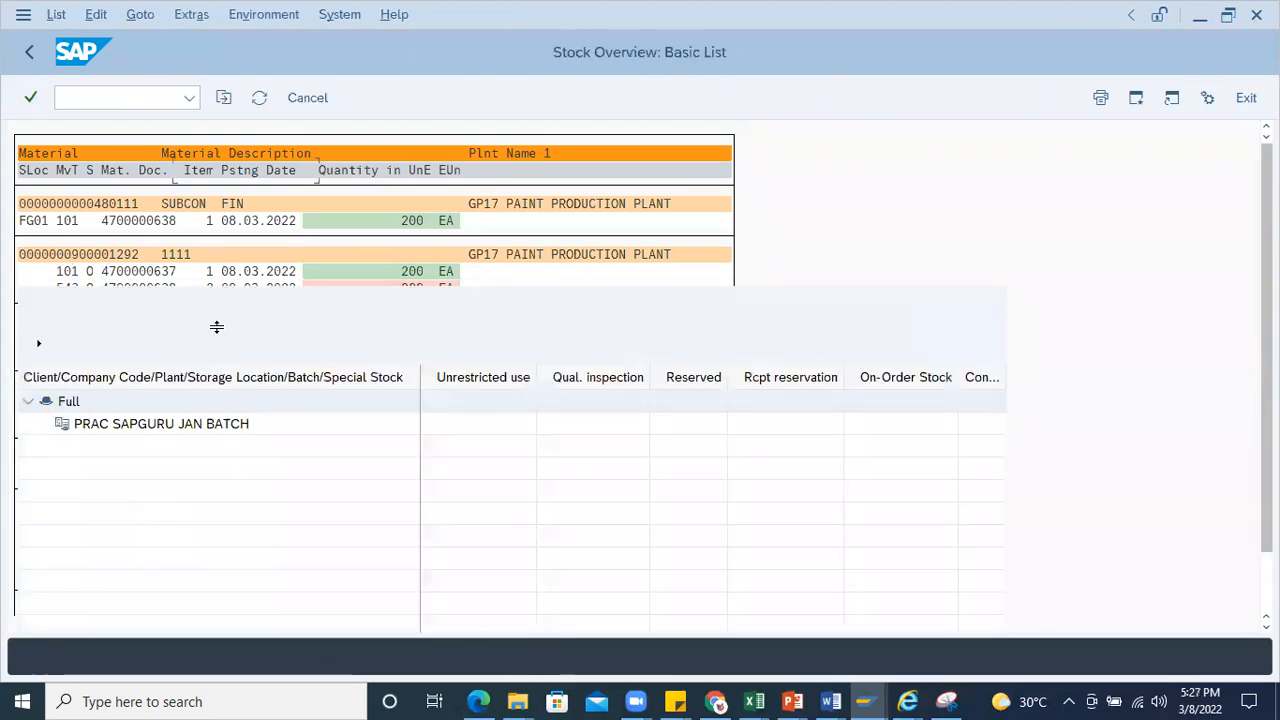
left_click(34, 51)
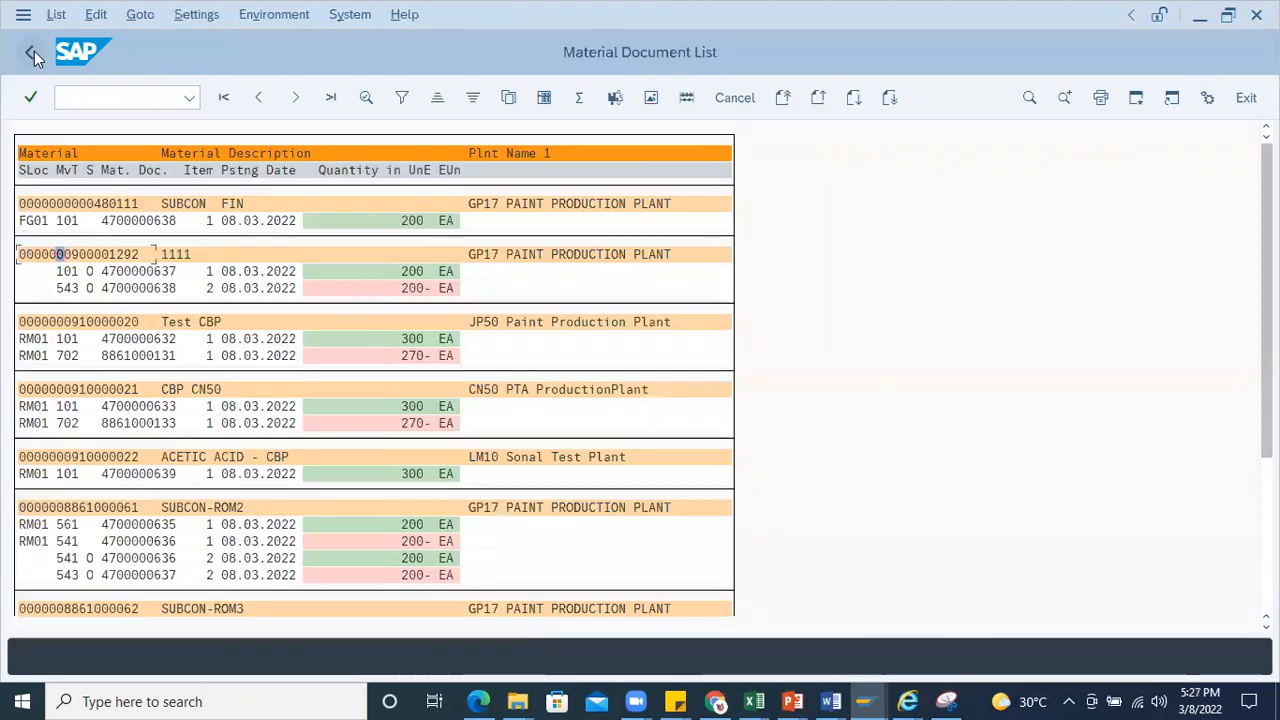
key("F3")
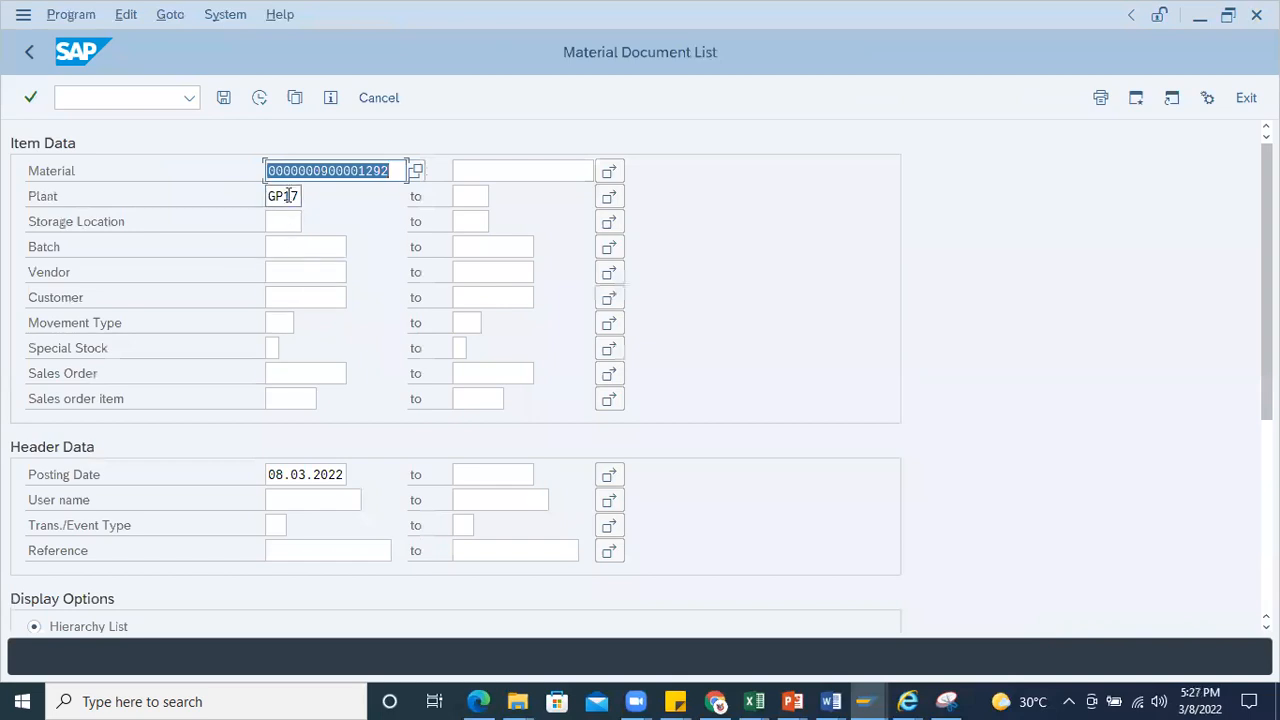
Step: Clear the material and plant values from the item data selection again
left_click_drag(302, 196, 126, 211)
key("BackSpace")
left_click_drag(391, 173, 137, 152)
key("BackSpace")
Step: Restrict the selection to movement type 101 and execute the list
left_click(276, 322)
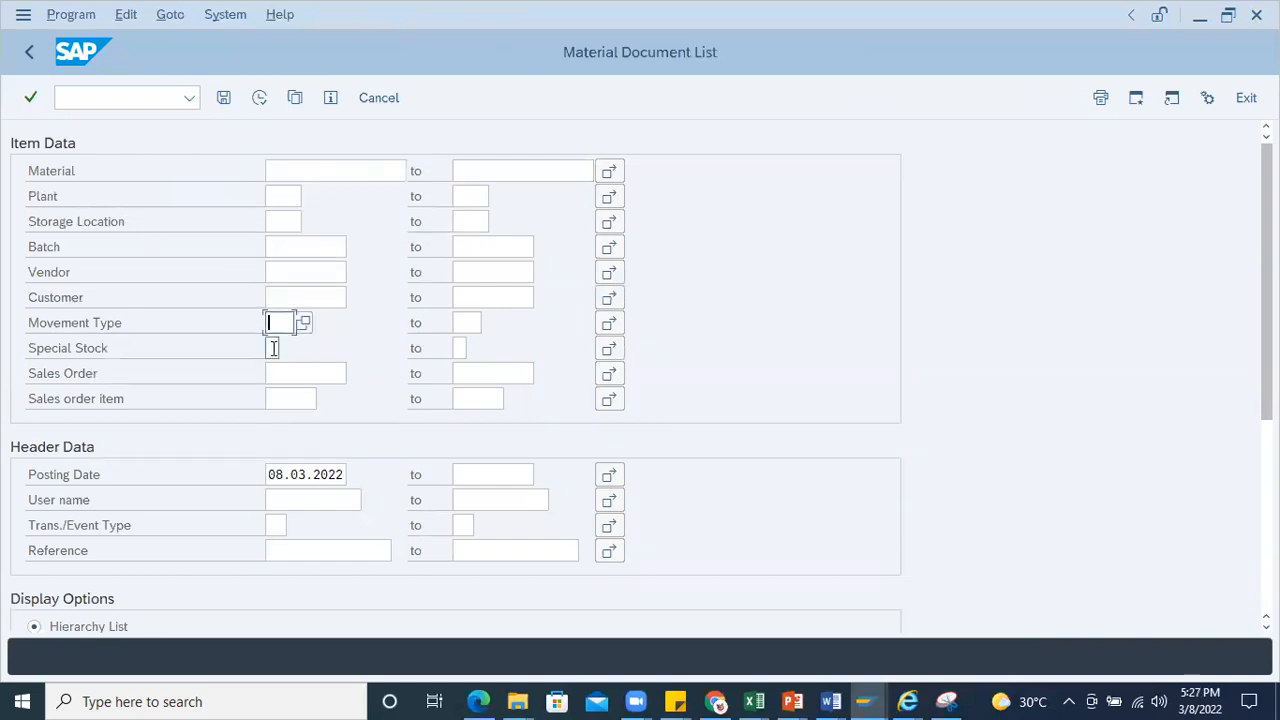
type("101")
left_click(259, 97)
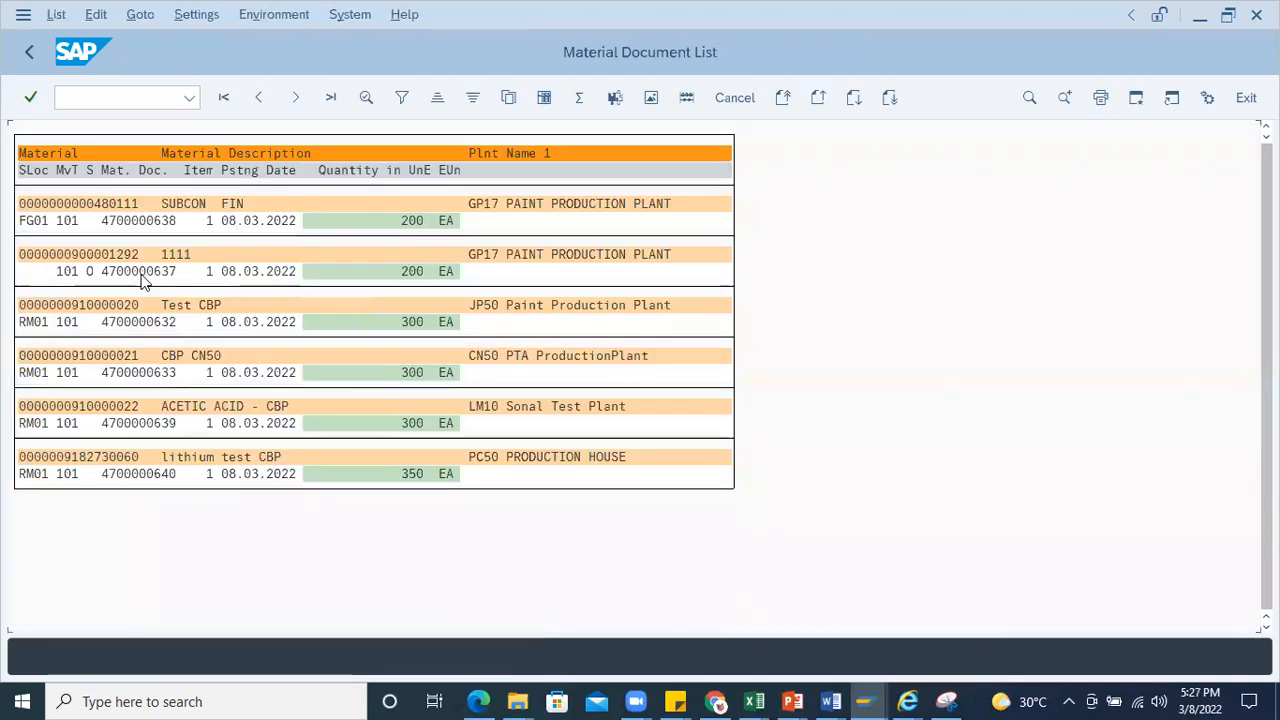
Step: Open the material document for SUBCON FIN and copy the purchase order number from its purchase order data
left_click(106, 224)
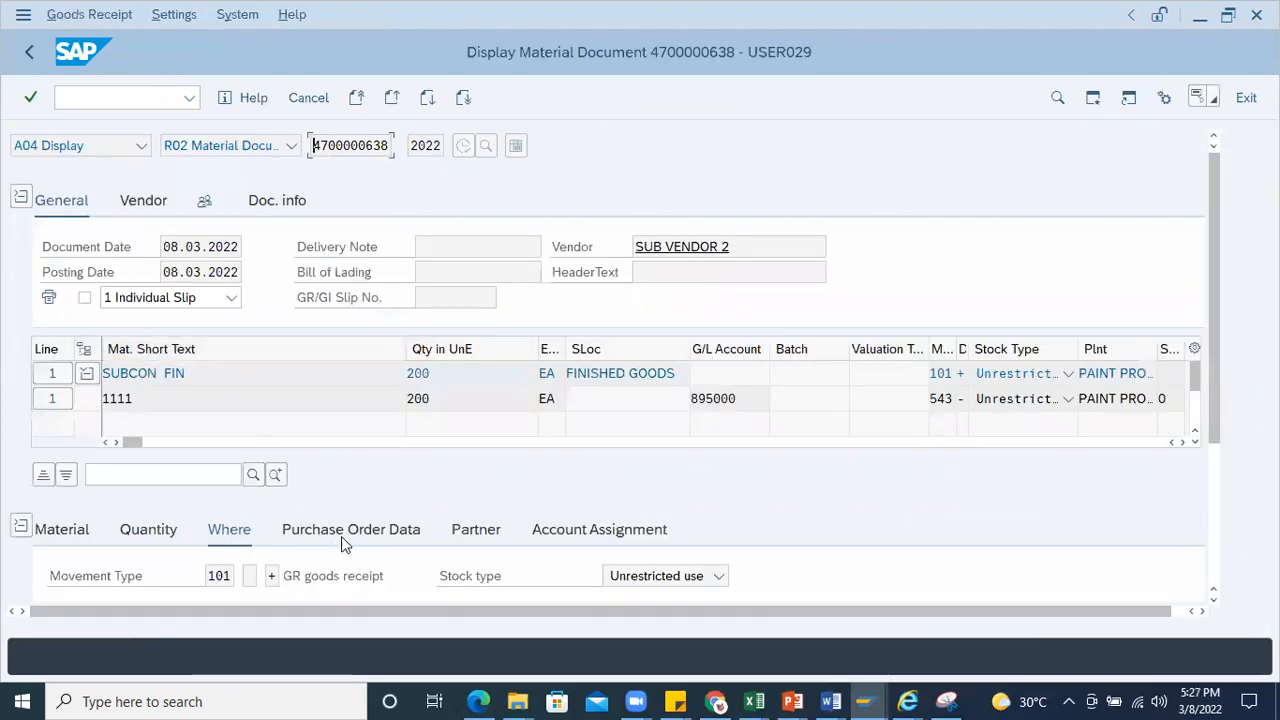
left_click(341, 532)
left_click_drag(277, 578, 101, 594)
key("ctrl+c")
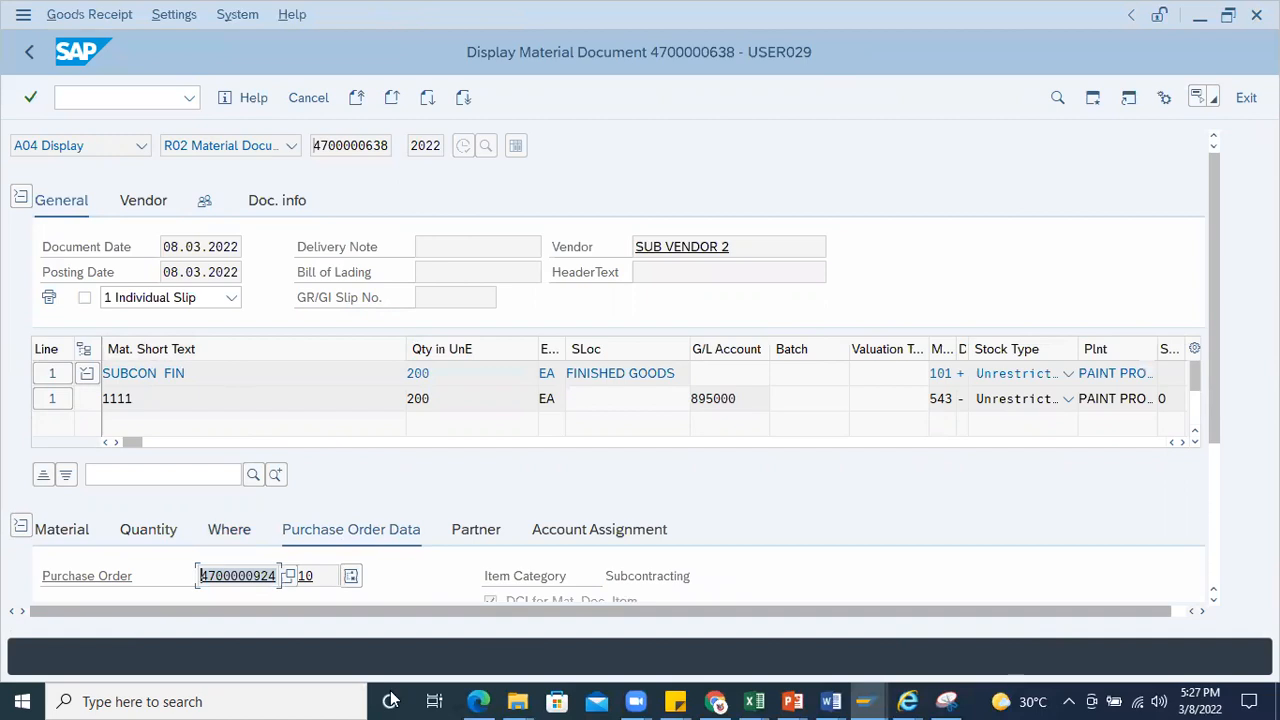
Step: Switch to Notepad, paste the purchase order number into a blank note and minimize the window
left_click(226, 700)
type("note")
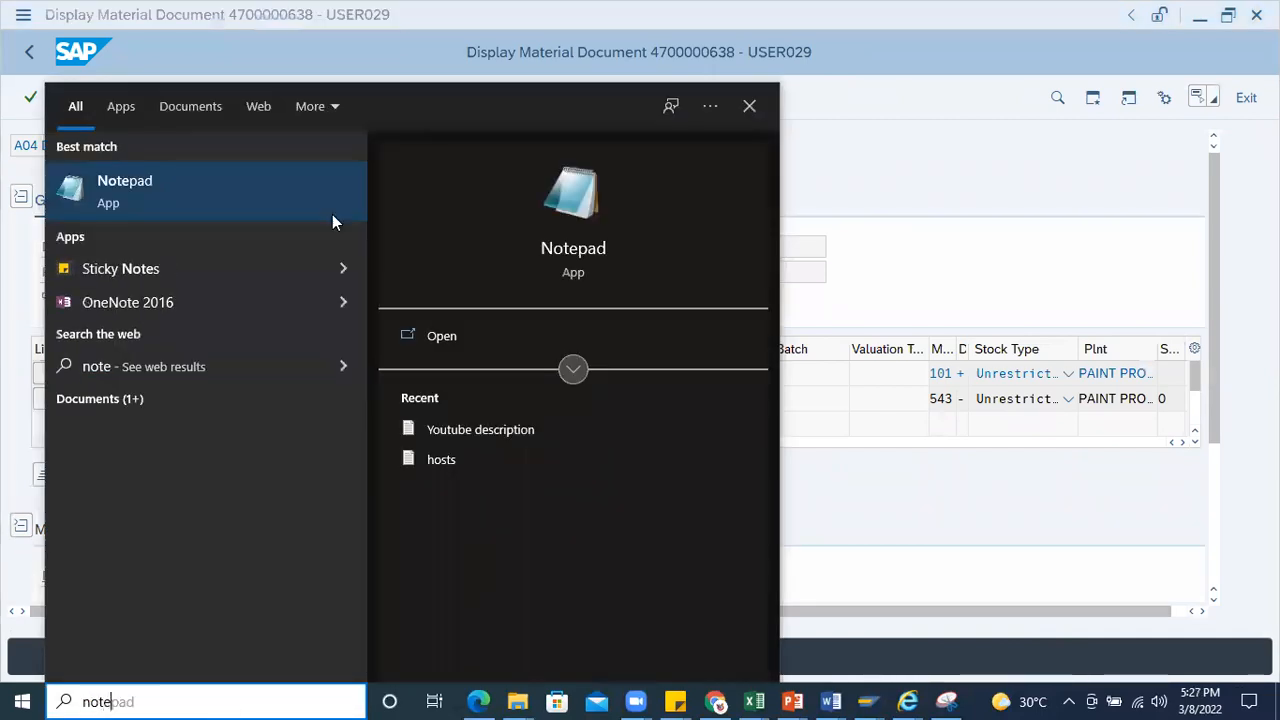
left_click(206, 184)
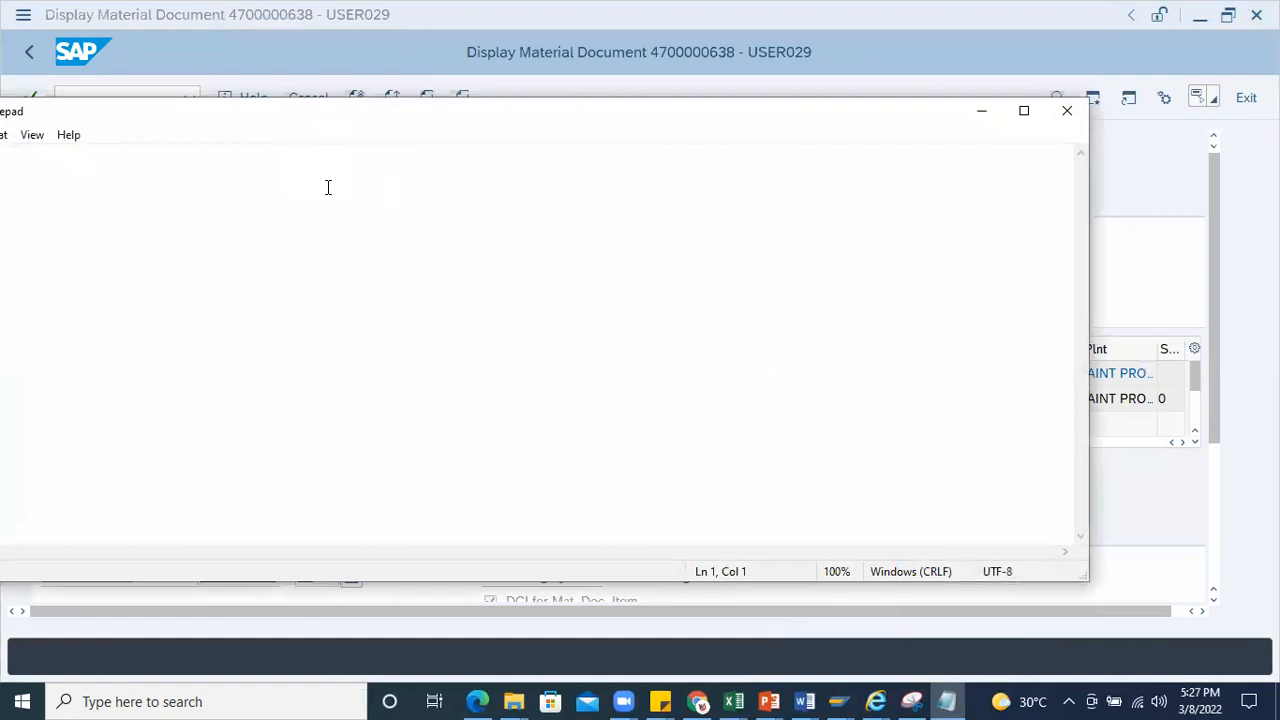
key("ctrl+v")
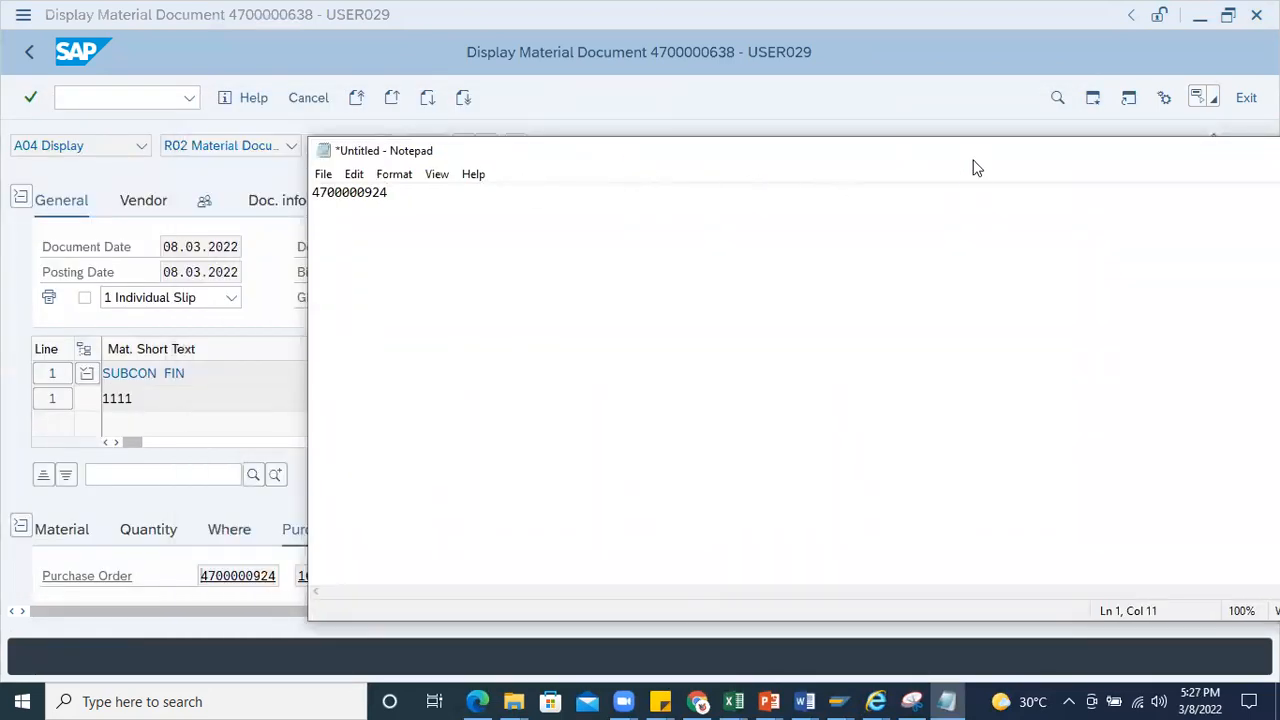
left_click_drag(974, 164, 658, 186)
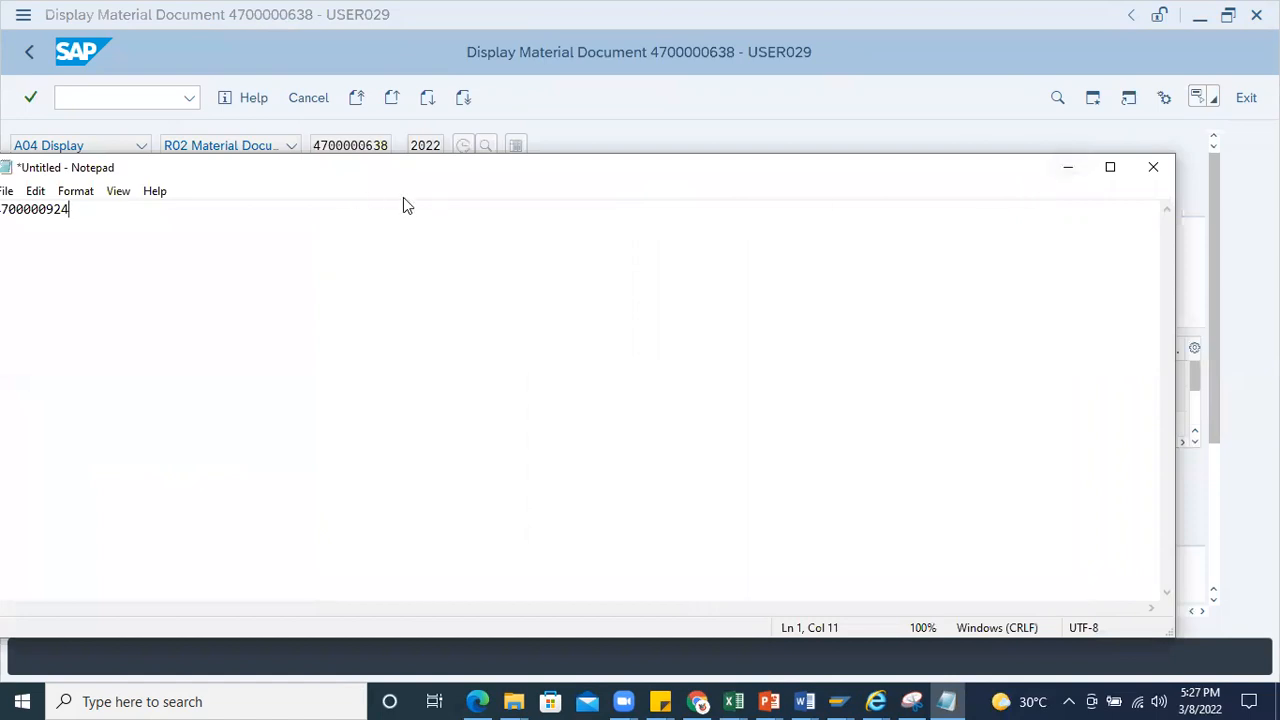
left_click(1068, 167)
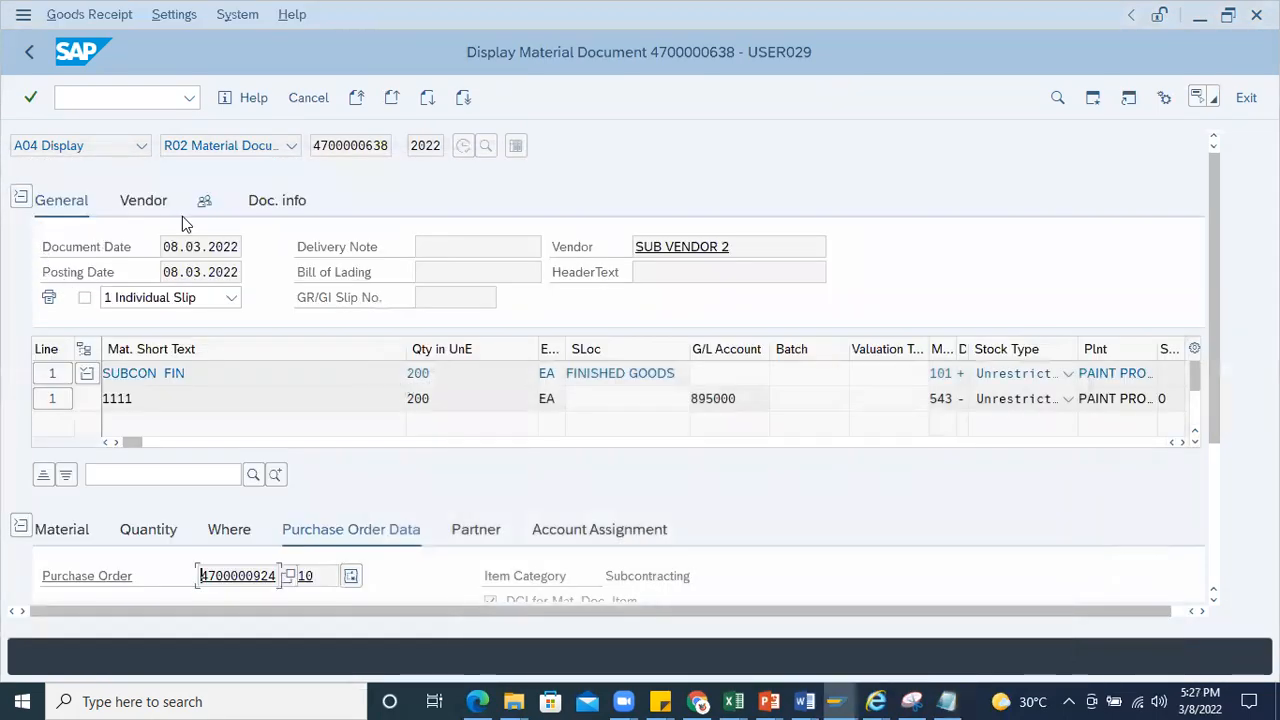
key("alt+Tab")
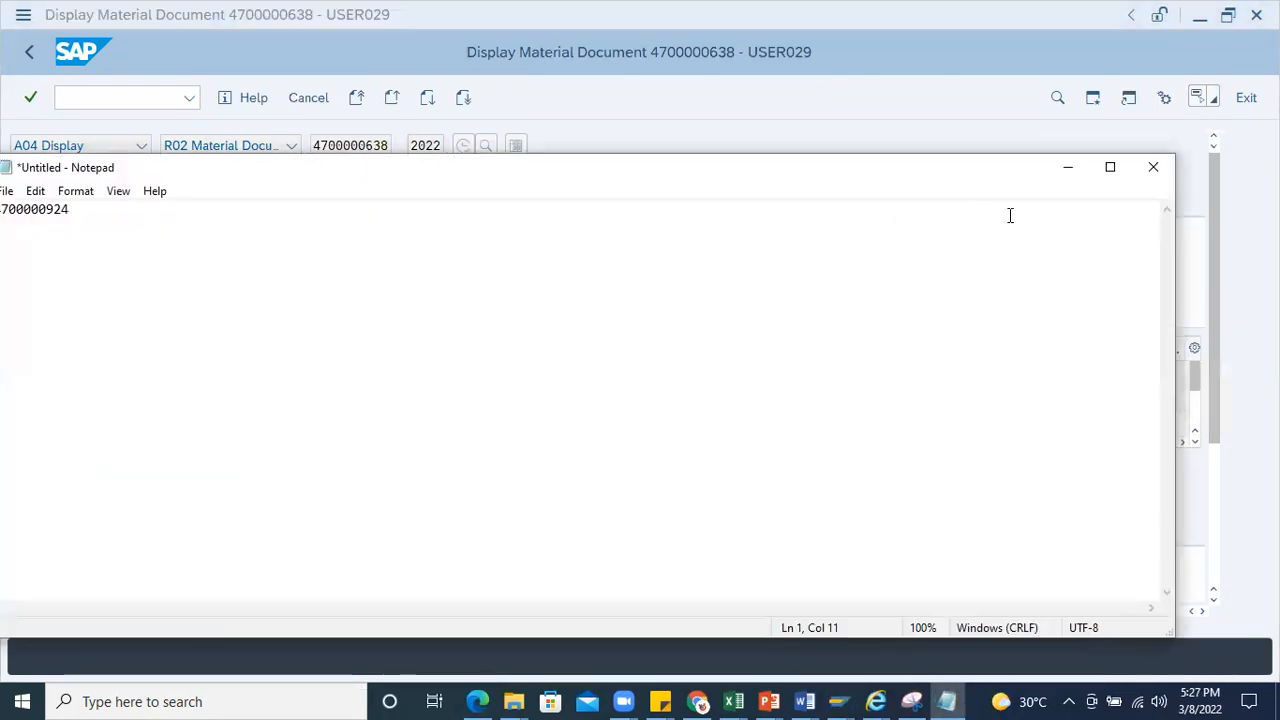
left_click(1066, 167)
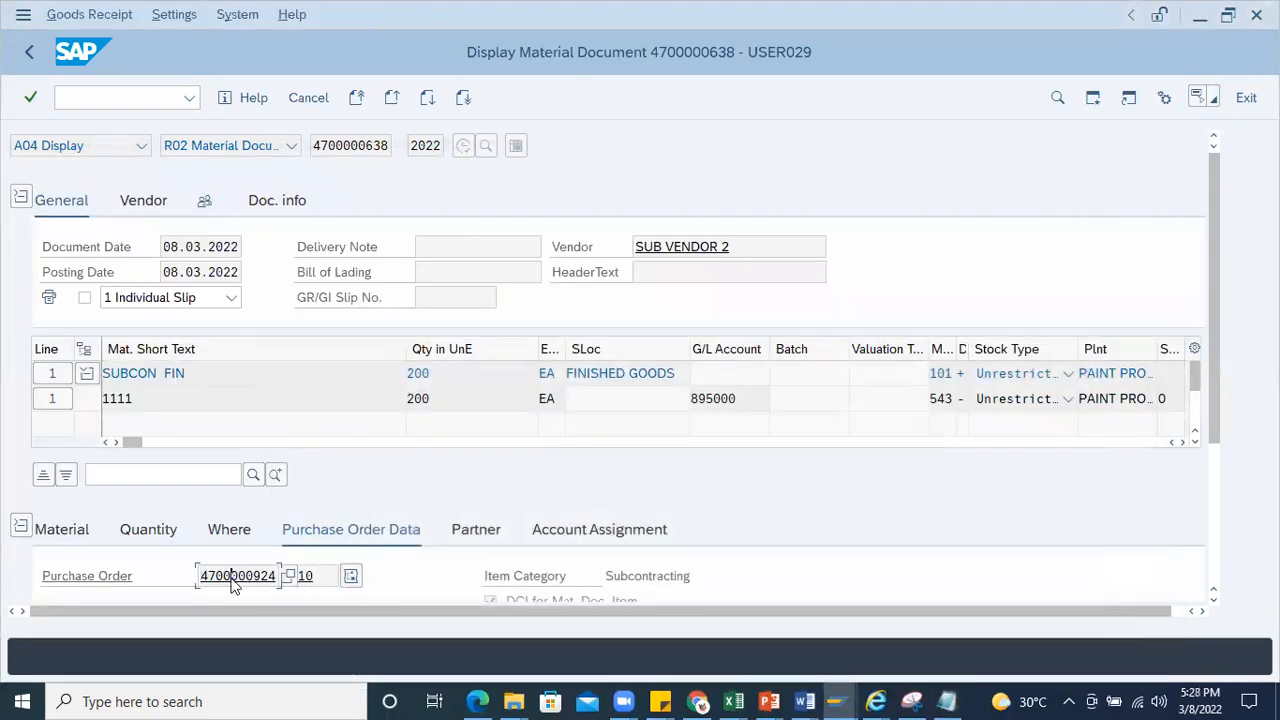
Step: Open the linked purchase order and display the info record of its SUBCON FIN item
left_click(234, 576)
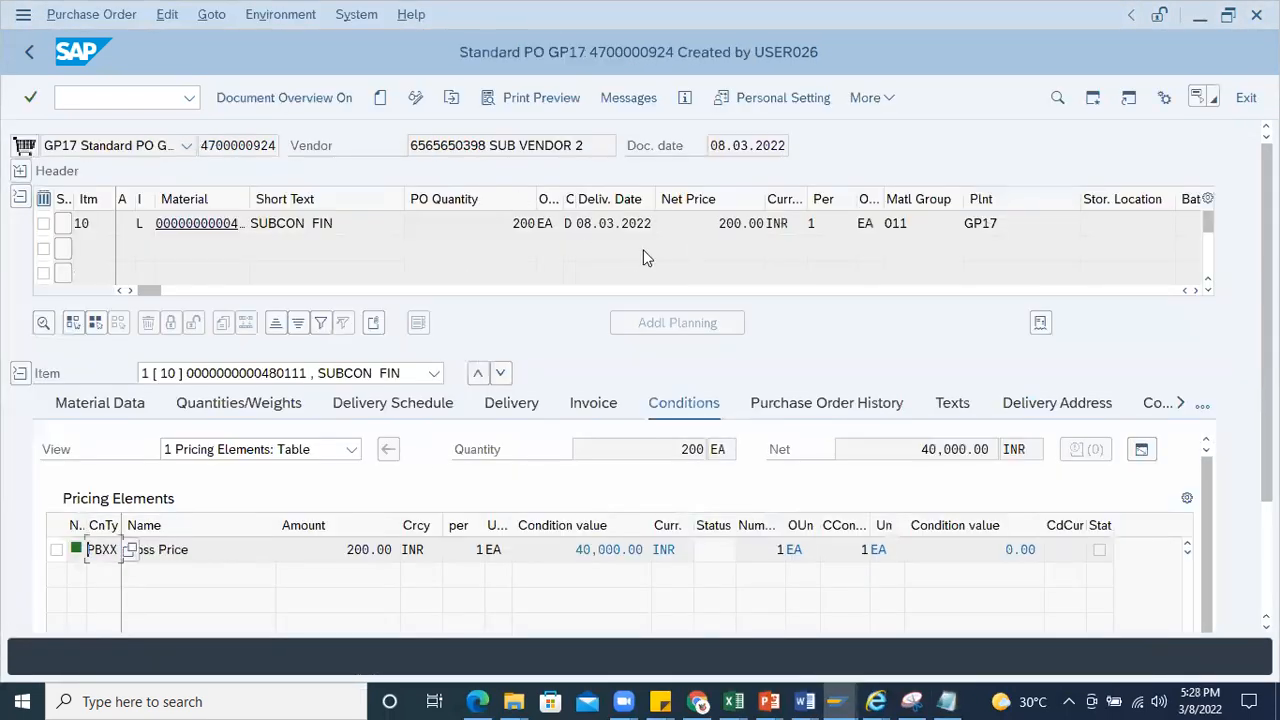
left_click_drag(156, 289, 493, 266)
double_click(796, 223)
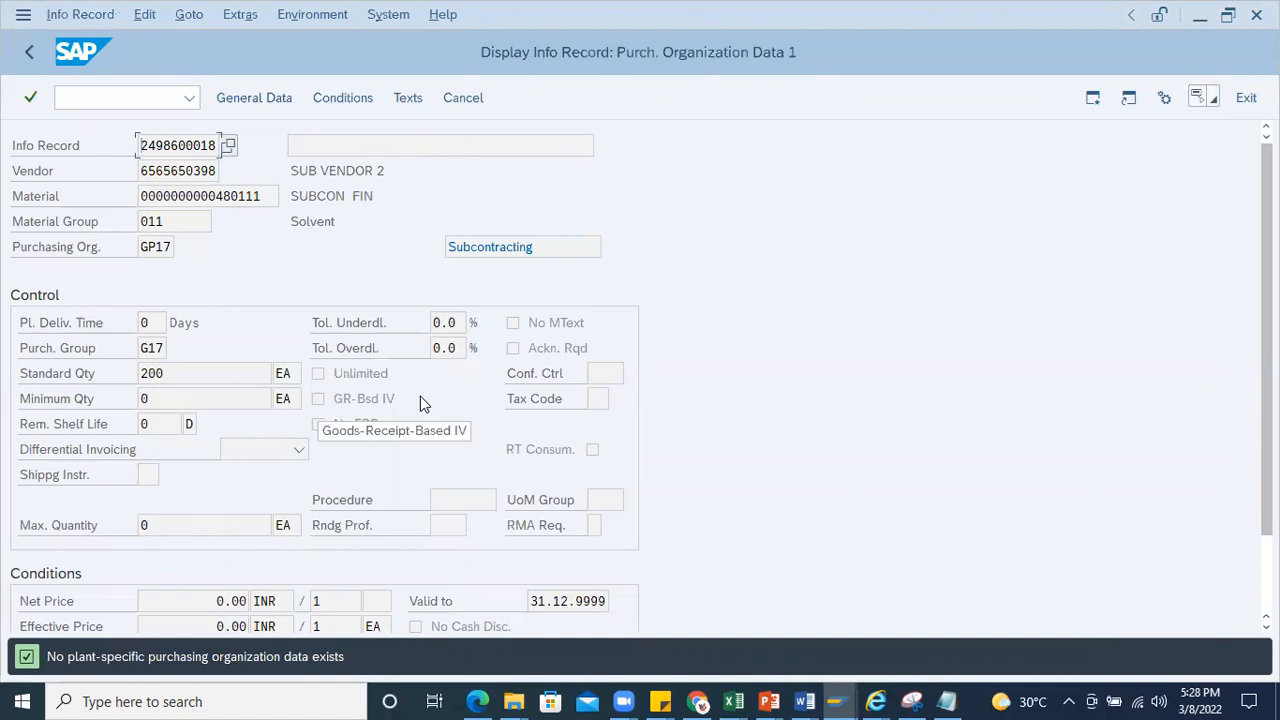
Step: Select the vendor number and the info record number in the SUBCON FIN info record and return to SAP Easy Access
double_click(207, 170)
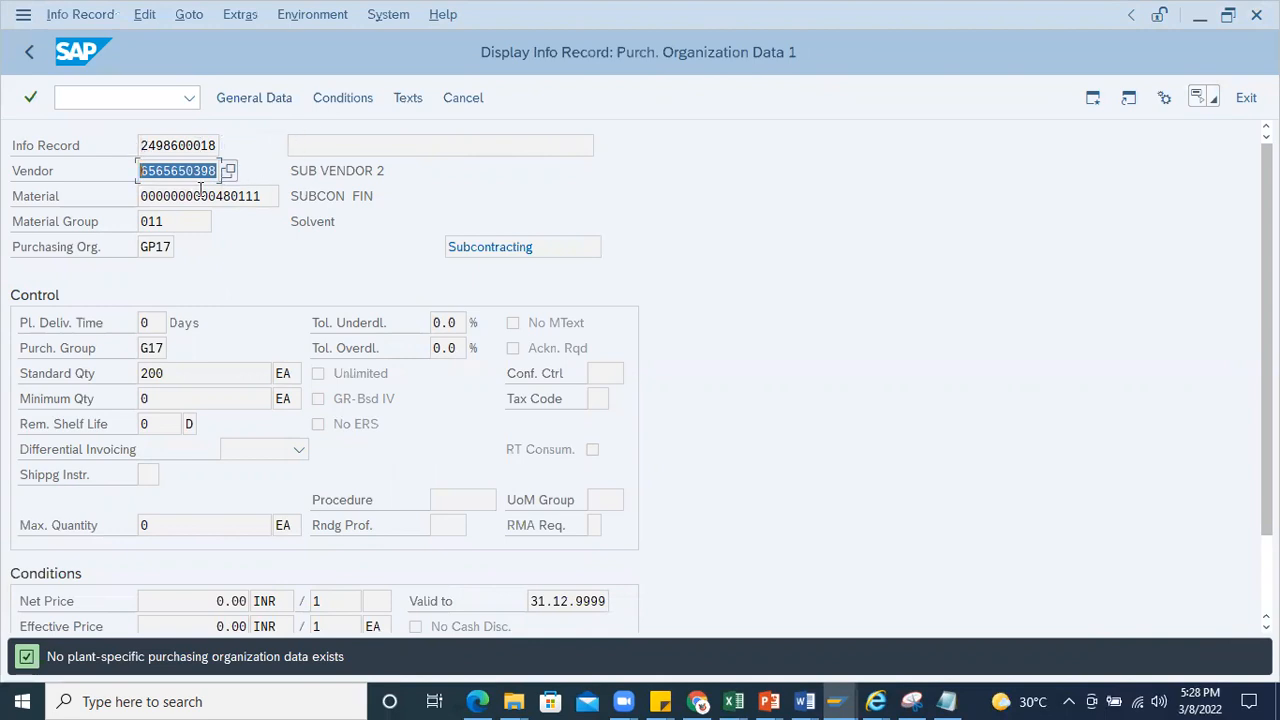
key("alt+Tab")
left_click(1164, 77)
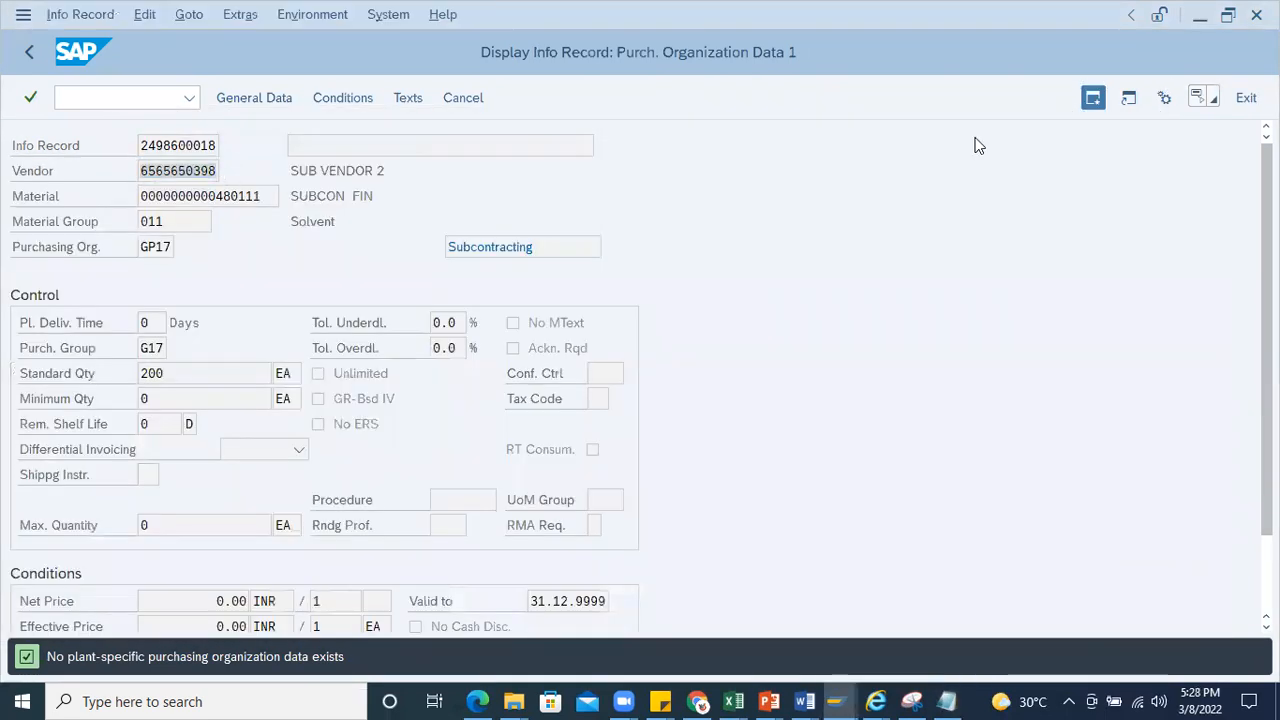
double_click(195, 146)
key("shift+F3")
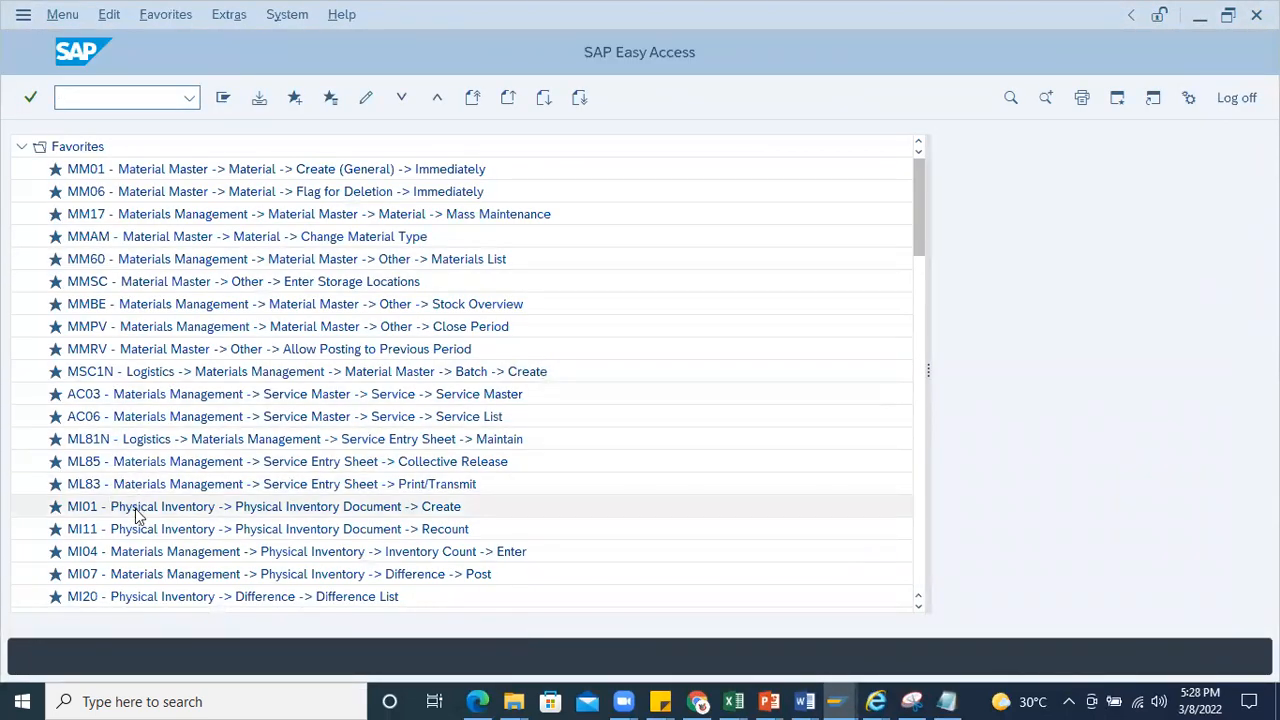
Step: View the initial screen of favorite ME15 for flagging an info record for deletion and return to the favorites
scroll(134, 512, "down", 2)
scroll(129, 511, "down", 1)
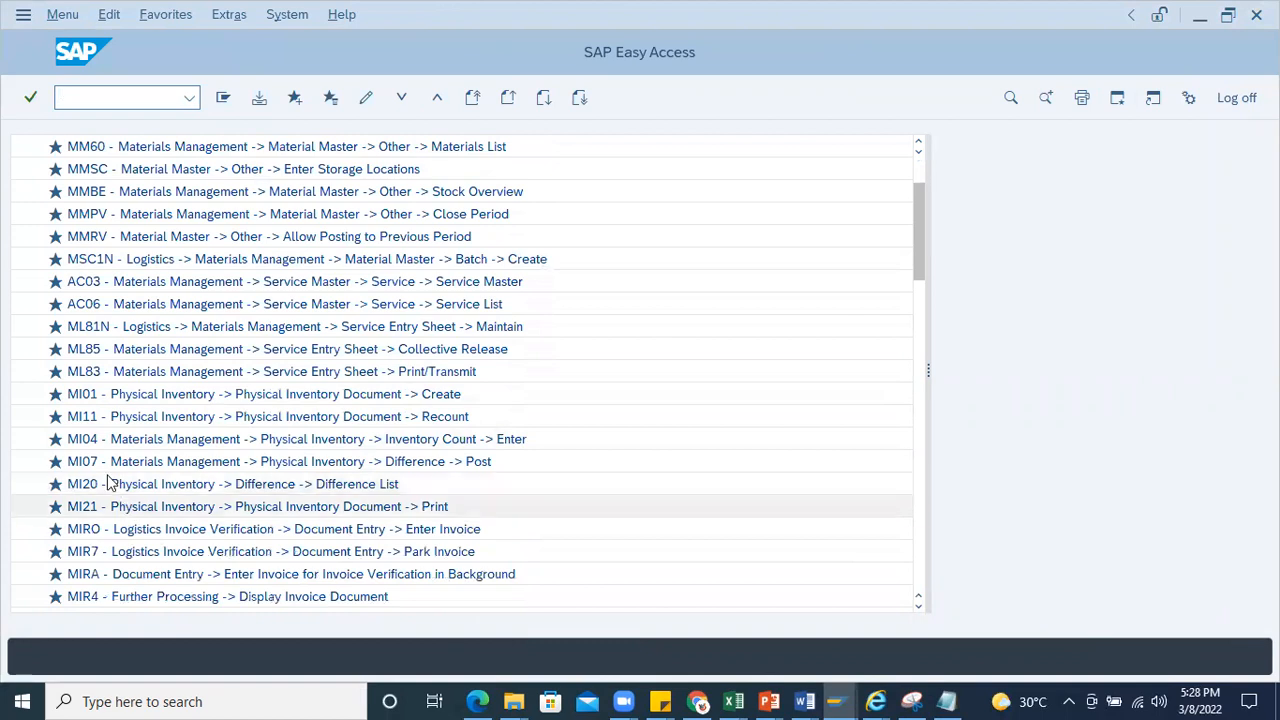
scroll(122, 510, "down", 3)
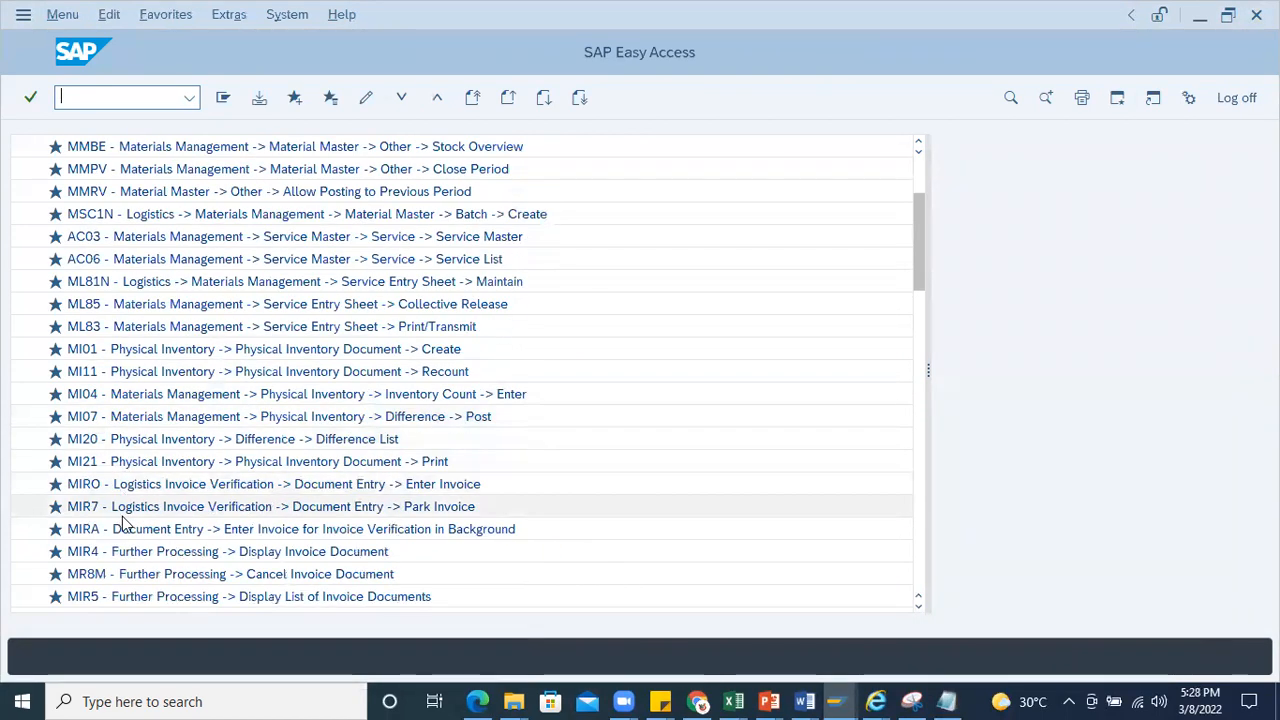
scroll(120, 526, "down", 1)
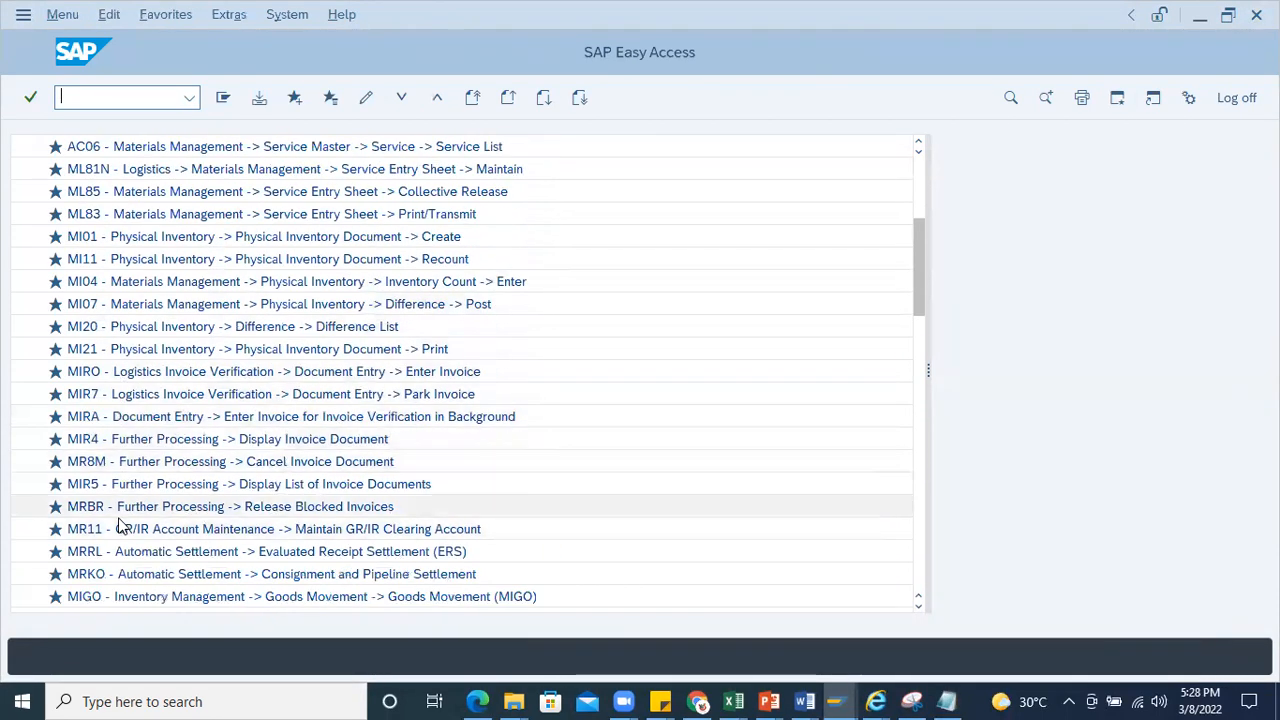
scroll(118, 527, "down", 4)
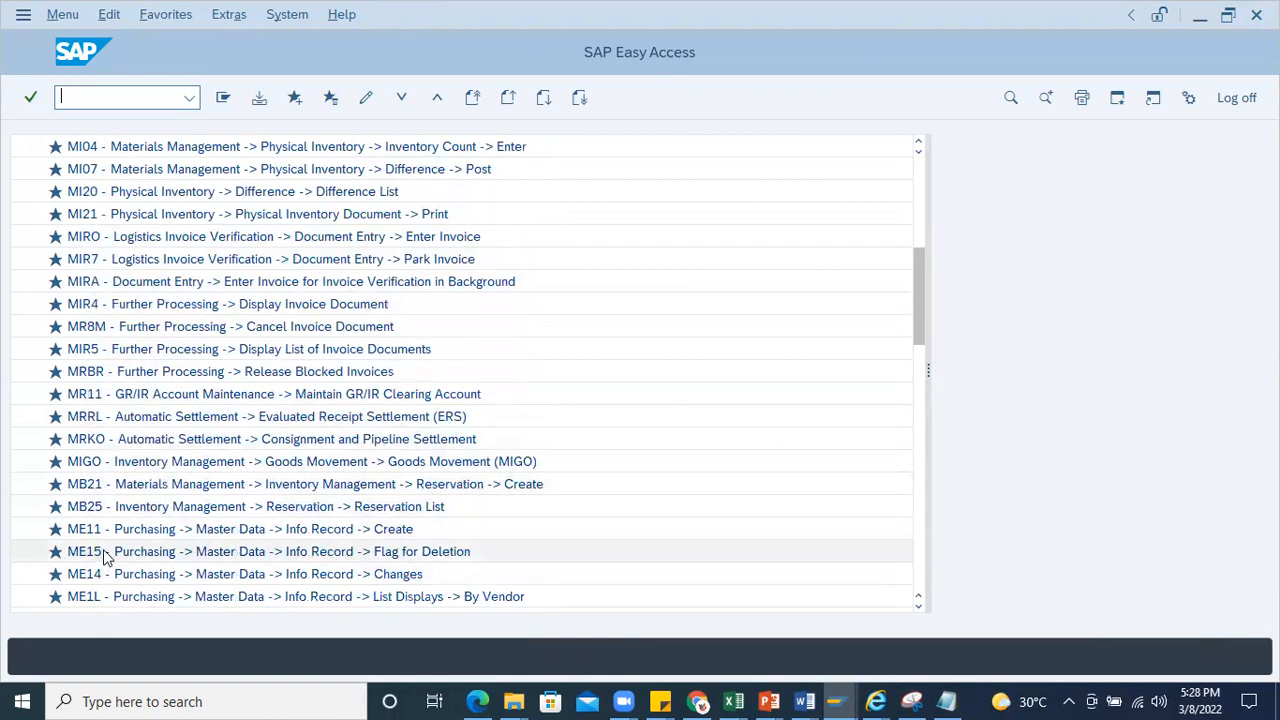
double_click(103, 549)
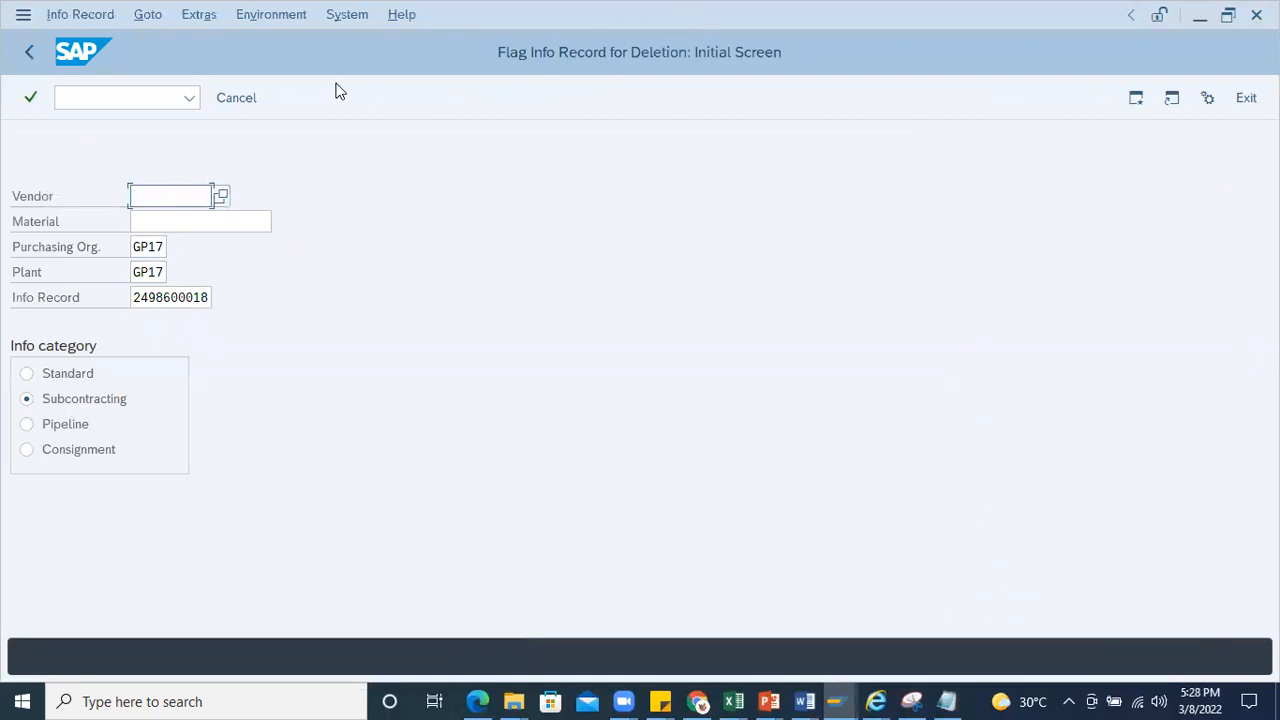
left_click(30, 52)
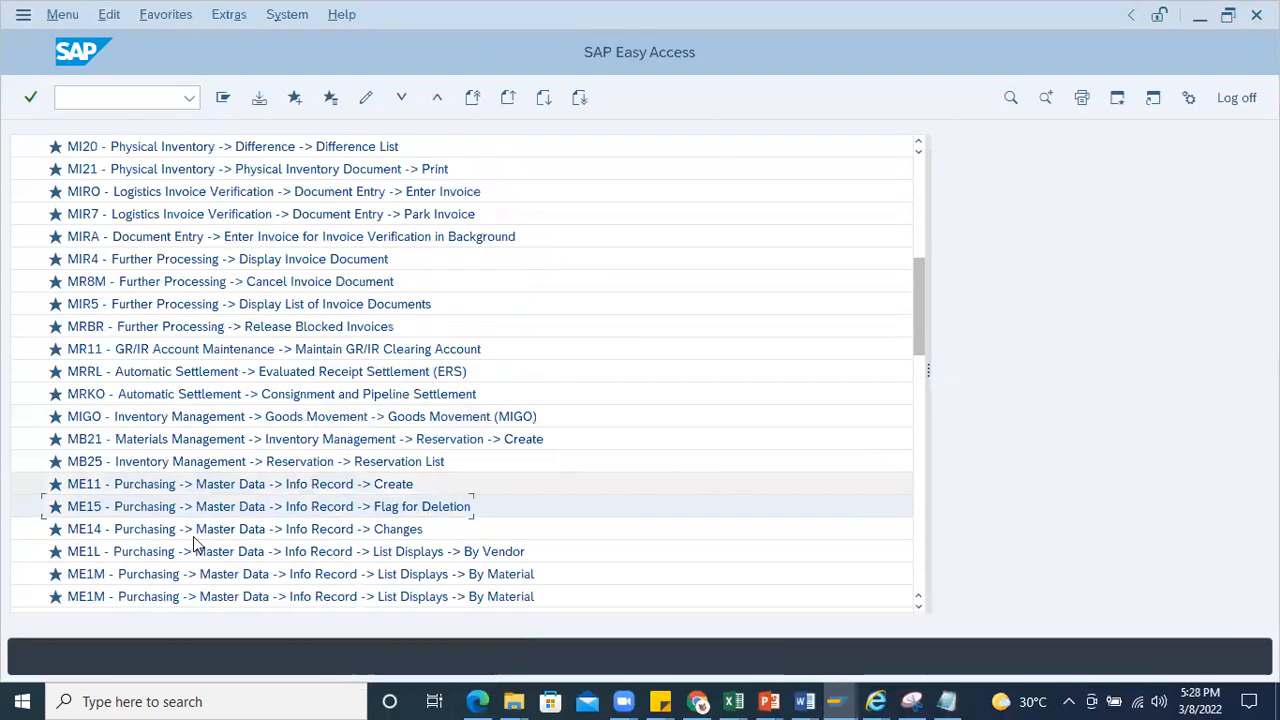
Step: Run the info record change report ME14, examine the change entry through its table column, and return to the favorites
scroll(180, 535, "down", 2)
double_click(122, 488)
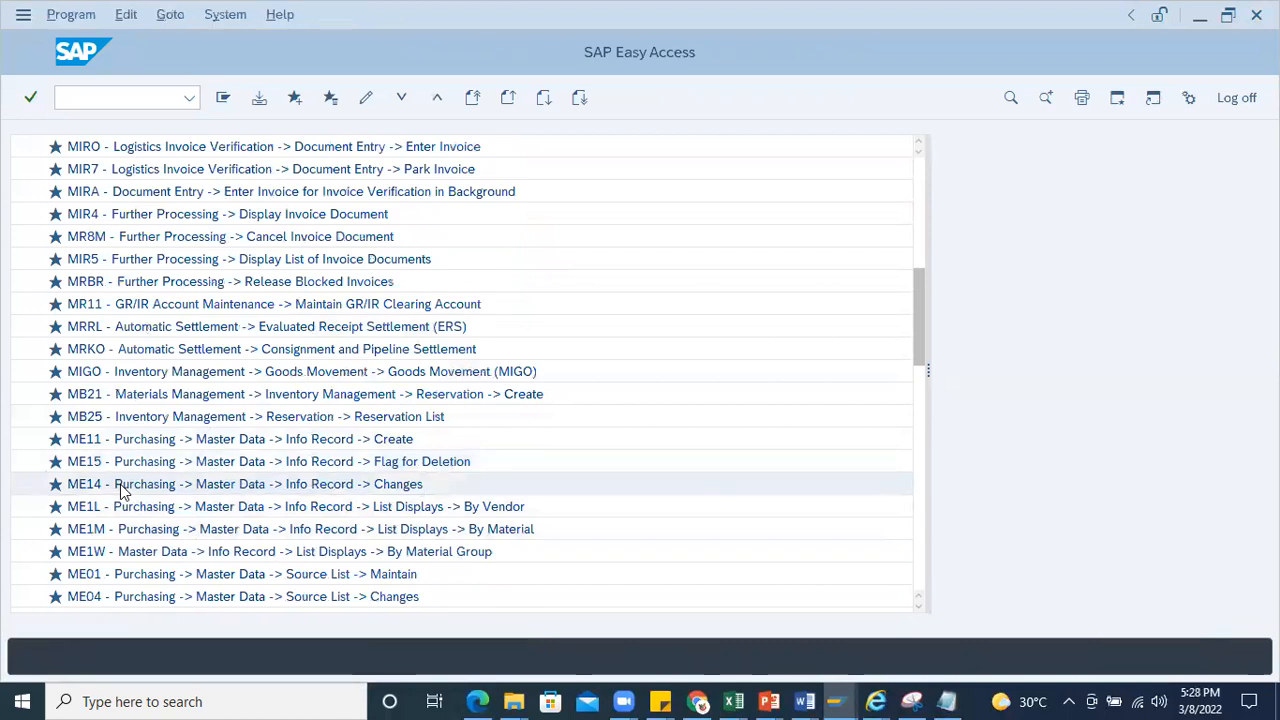
left_click(259, 97)
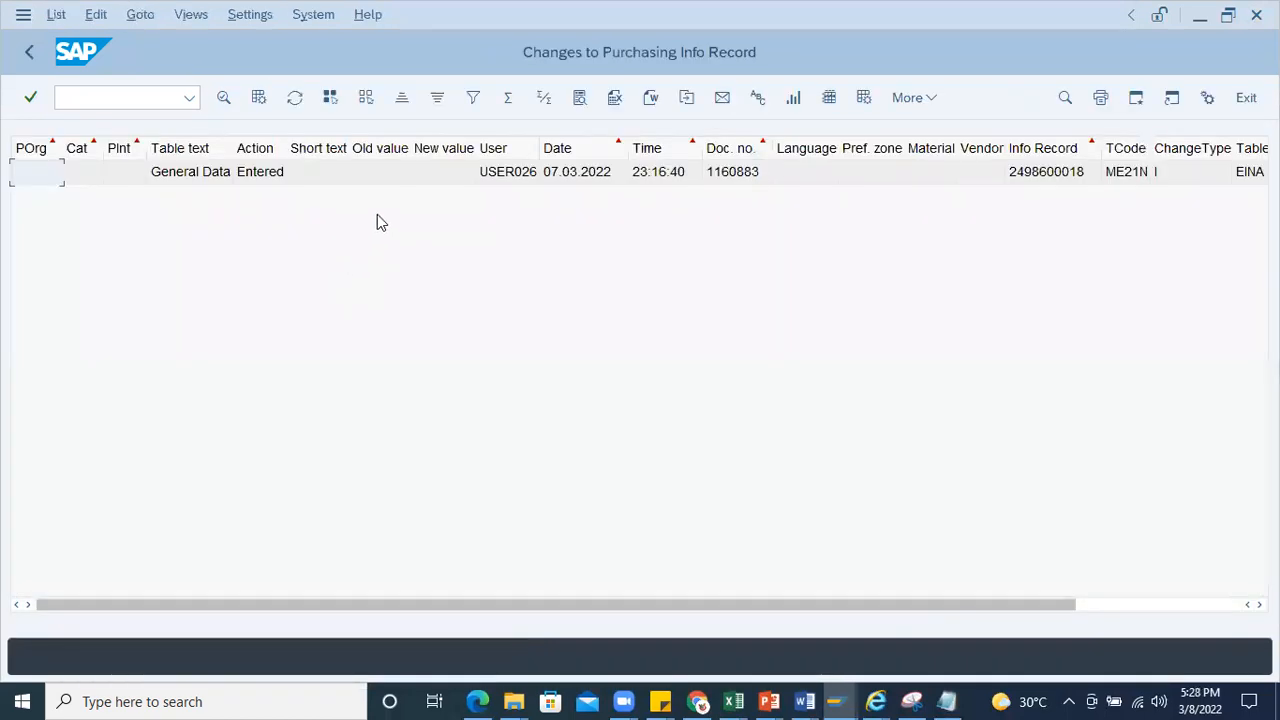
left_click_drag(275, 604, 860, 249)
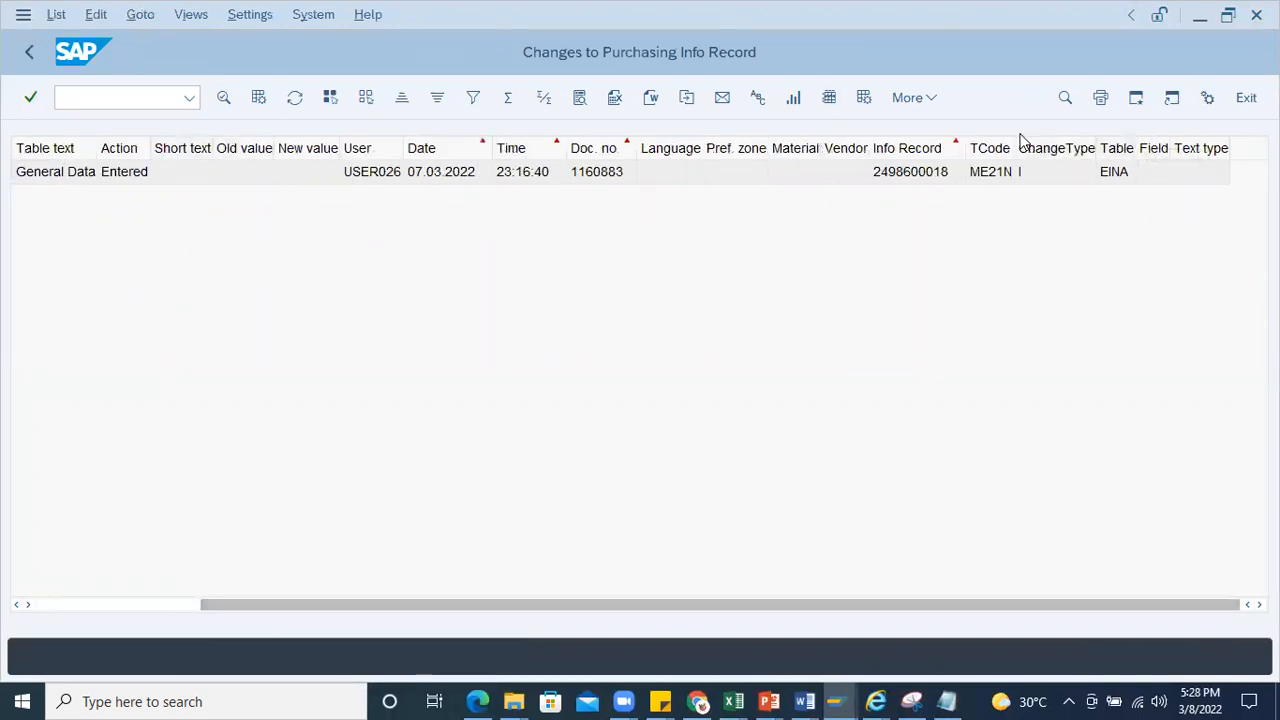
left_click(1131, 176)
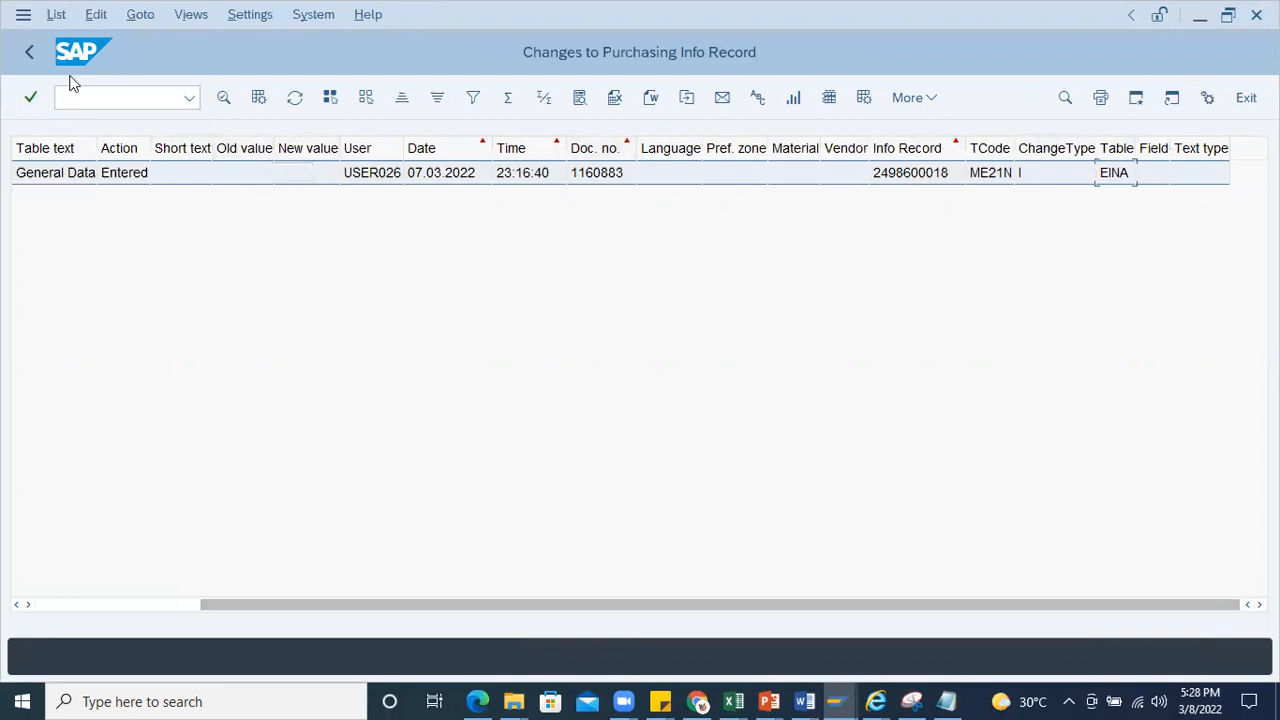
left_click(33, 53)
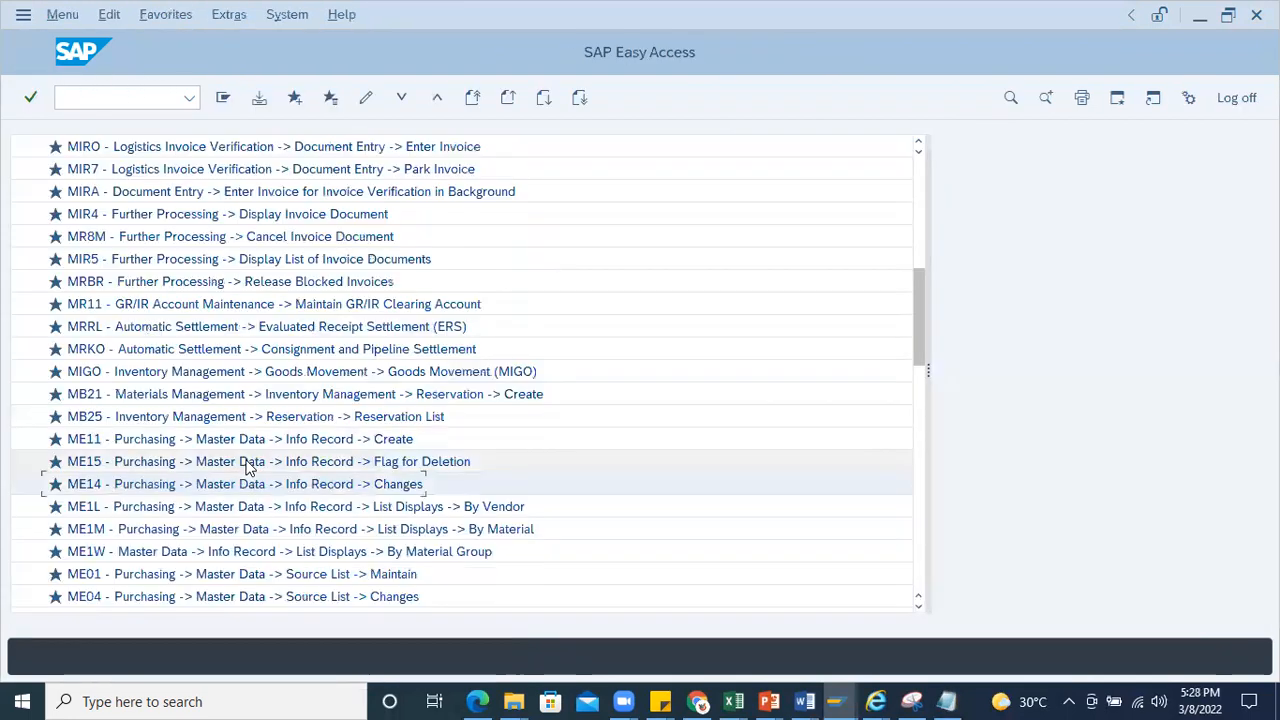
Step: View the selection screens of the info record lists by vendor (ME1L), material (ME1M) and material group (ME1W)
scroll(157, 508, "down", 3)
left_click(93, 448)
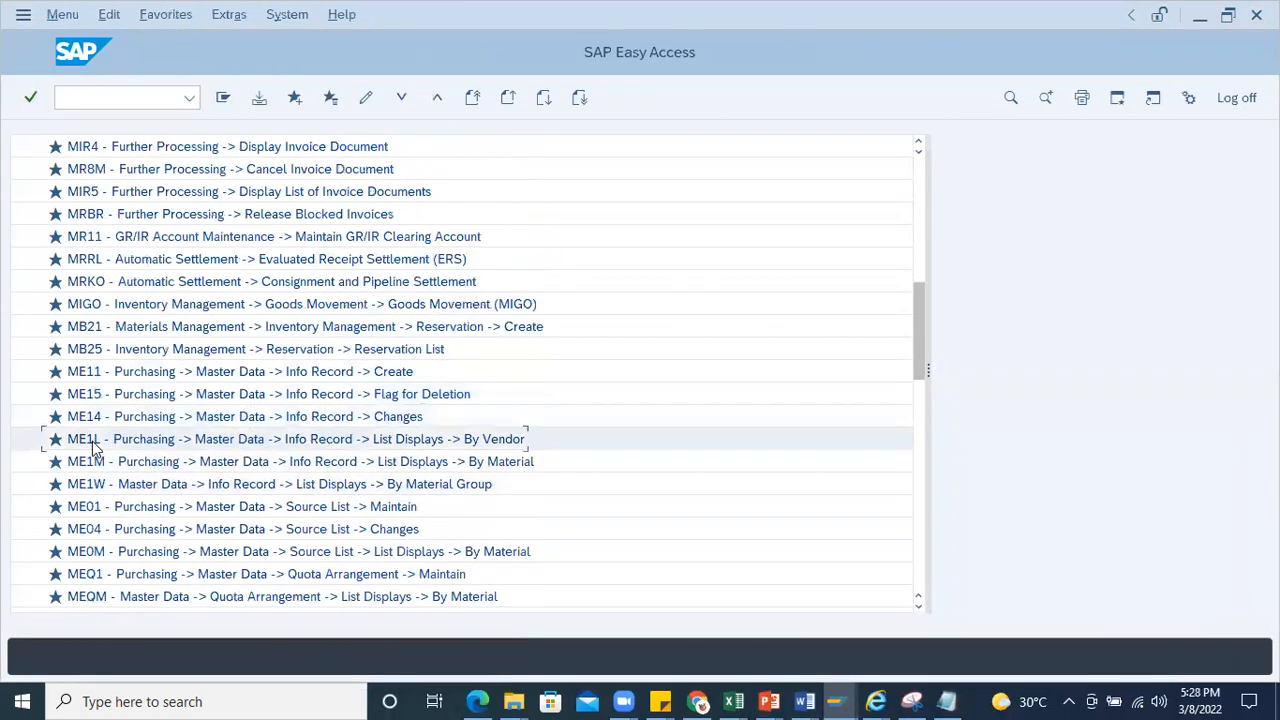
double_click(95, 445)
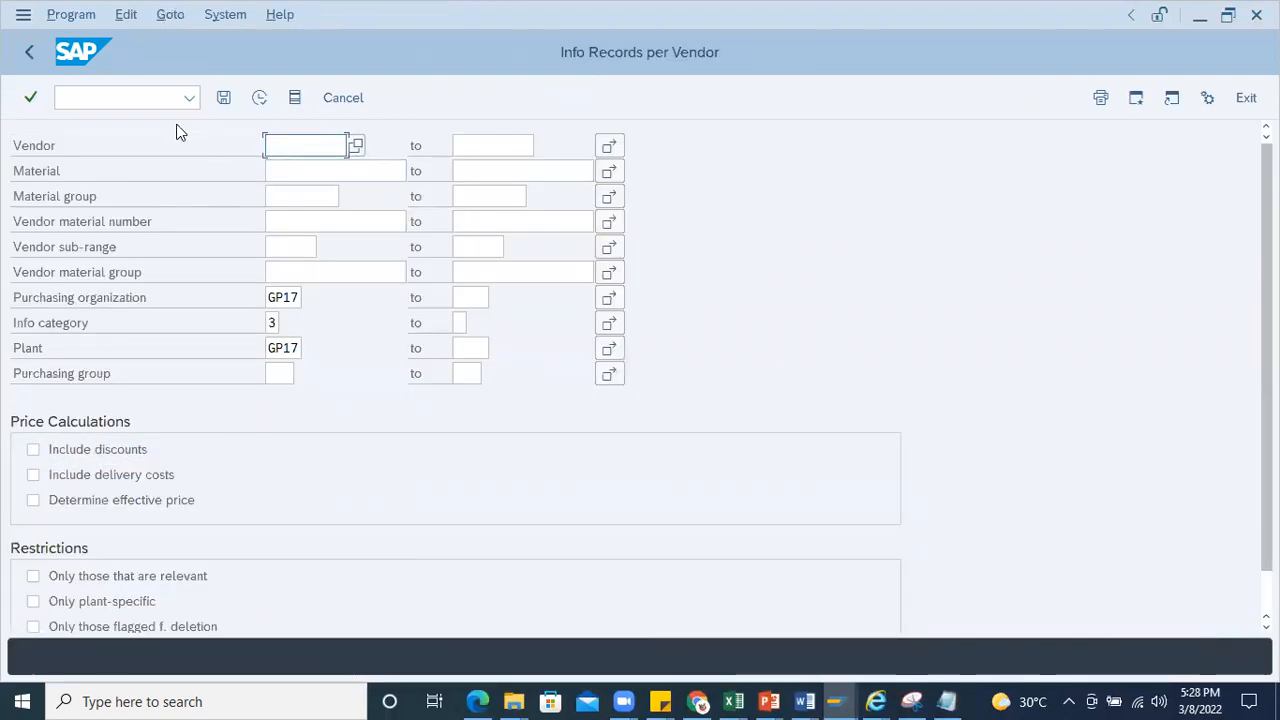
left_click(29, 52)
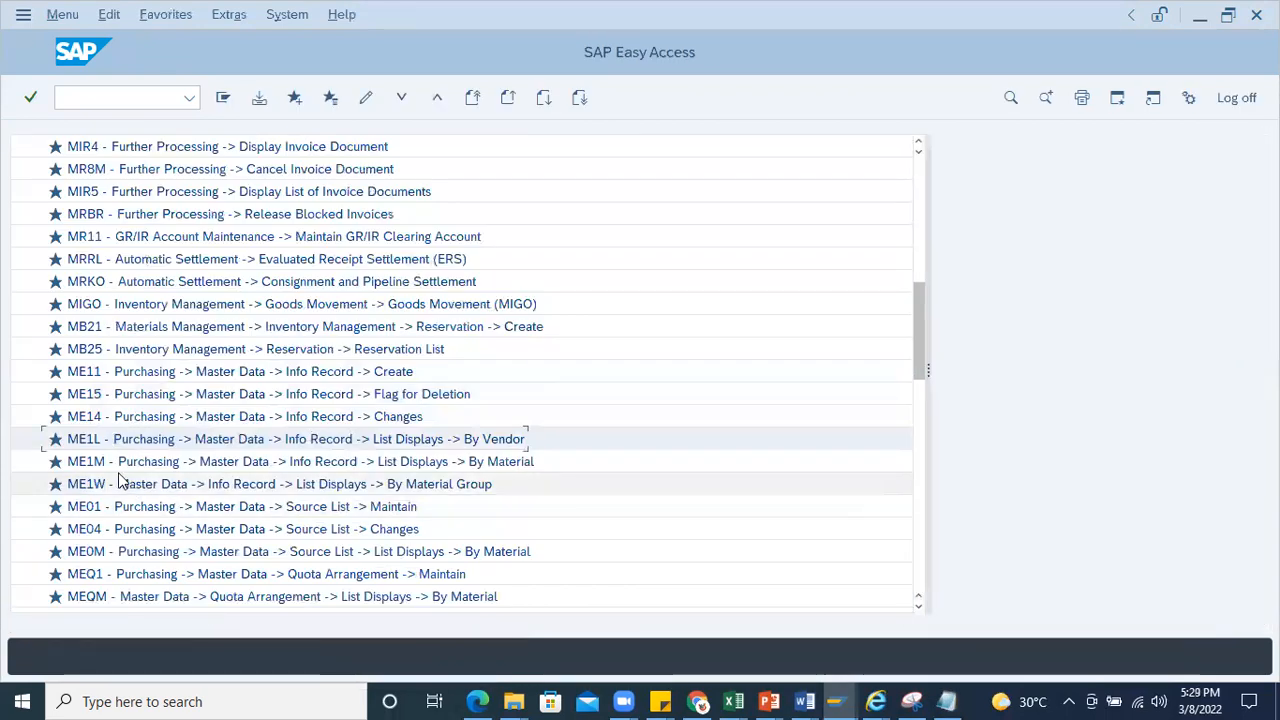
double_click(108, 462)
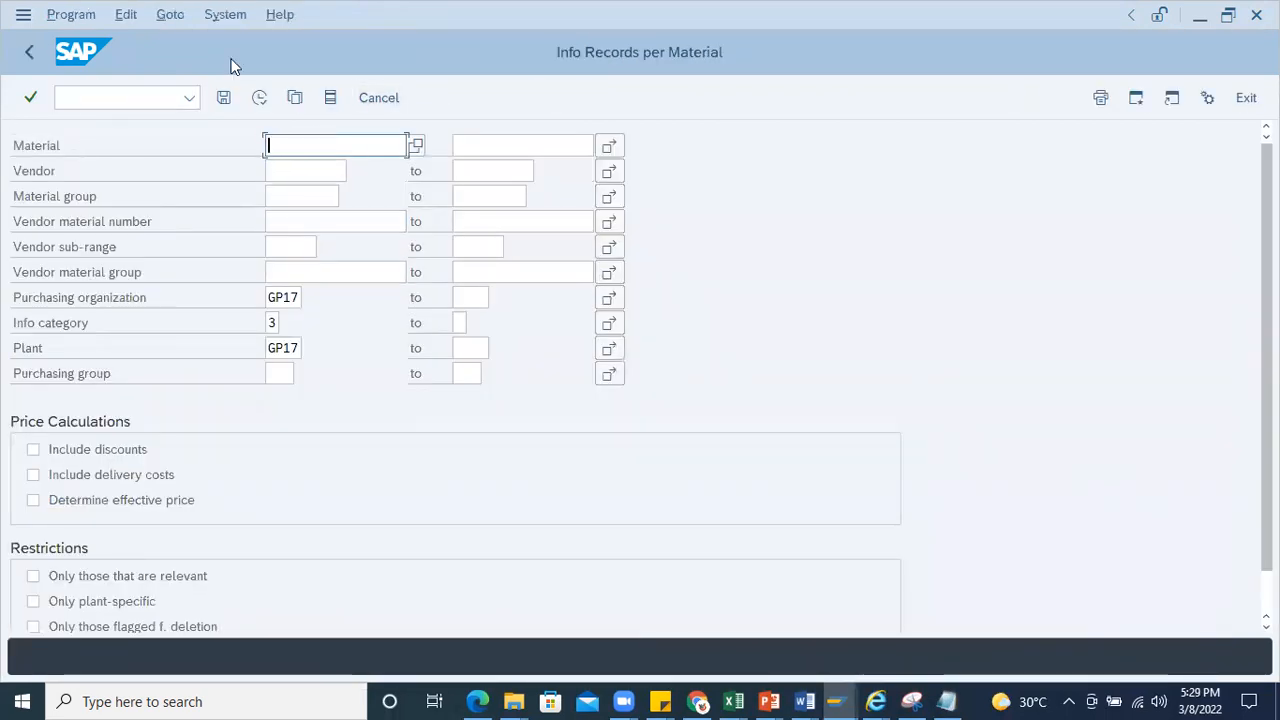
left_click(31, 52)
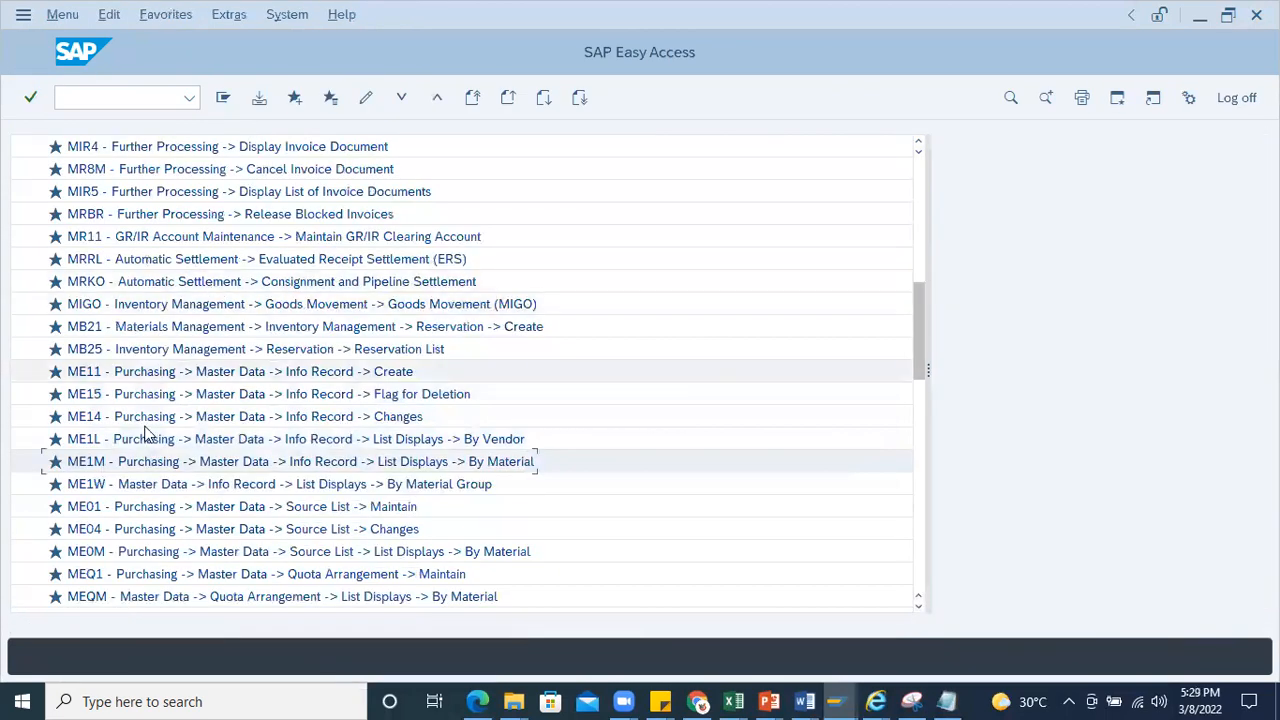
double_click(141, 486)
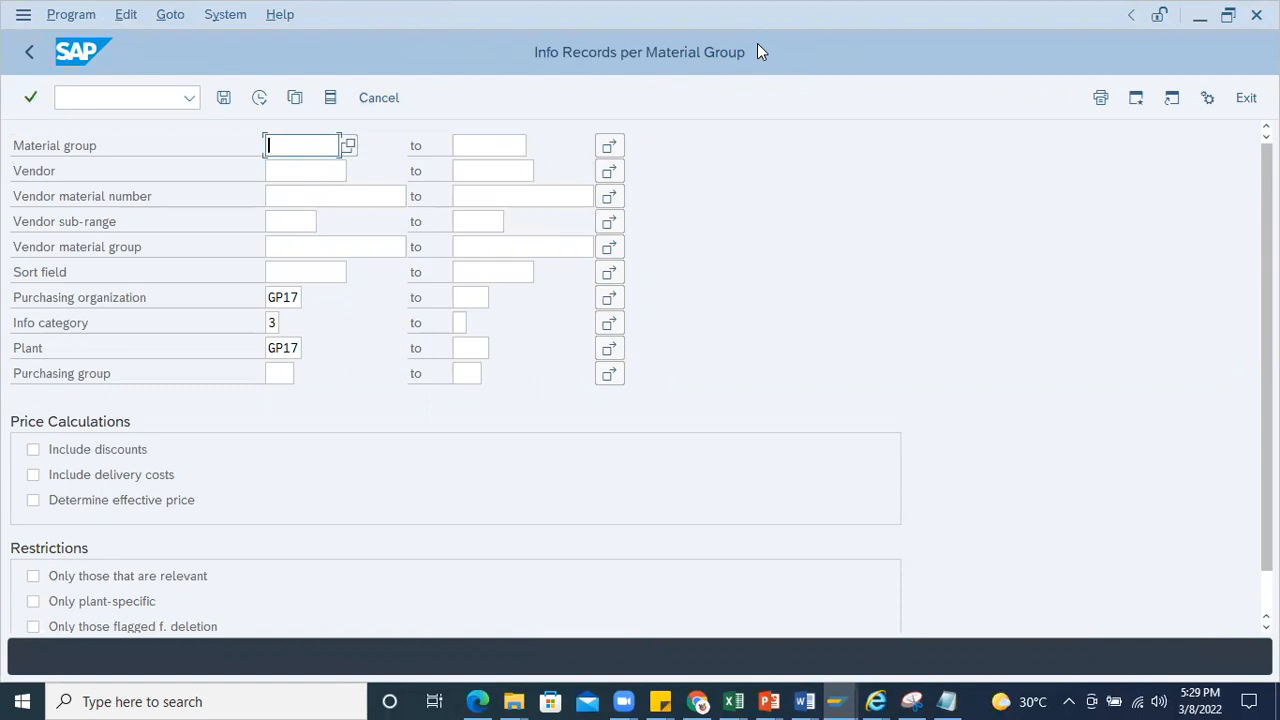
left_click(29, 53)
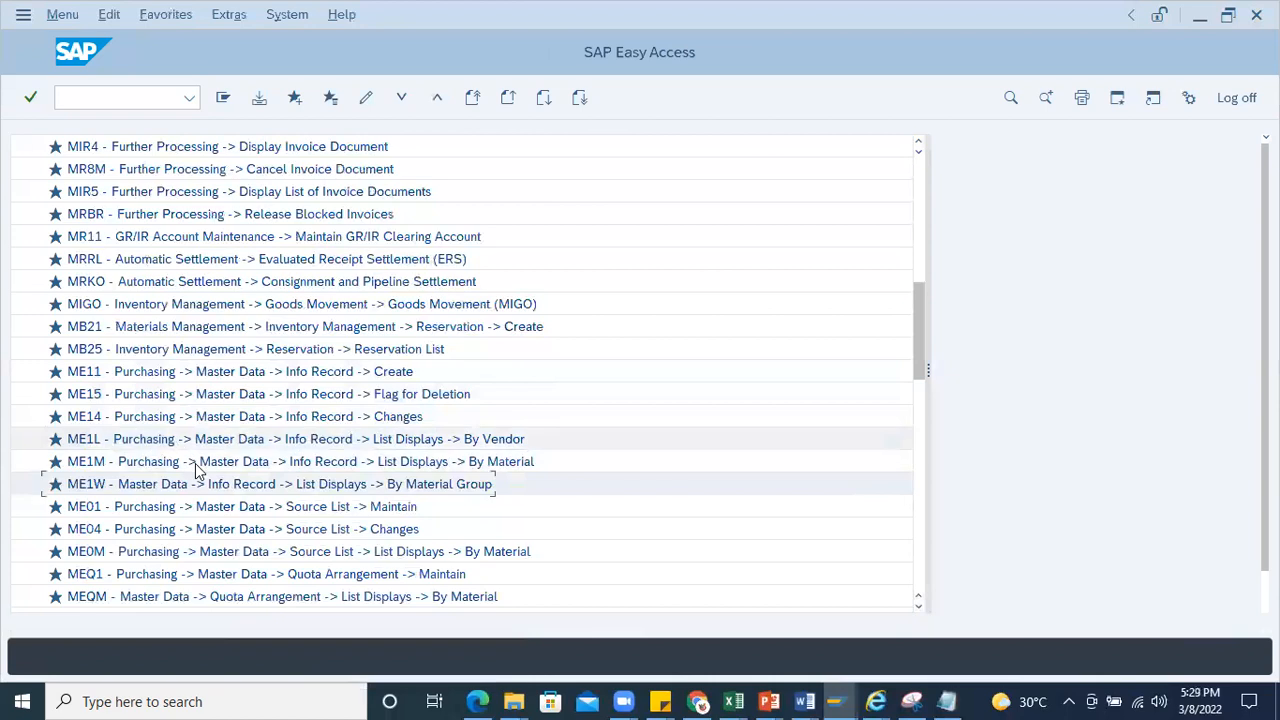
scroll(197, 506, "down", 1)
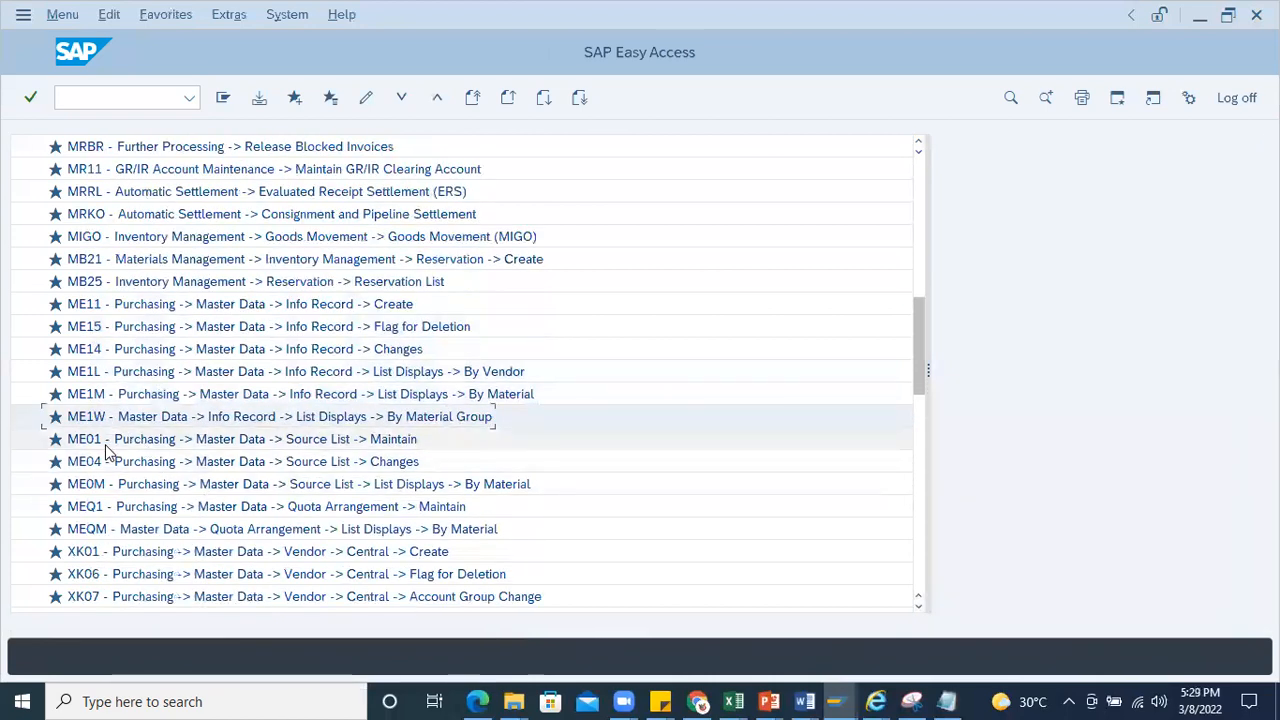
double_click(105, 445)
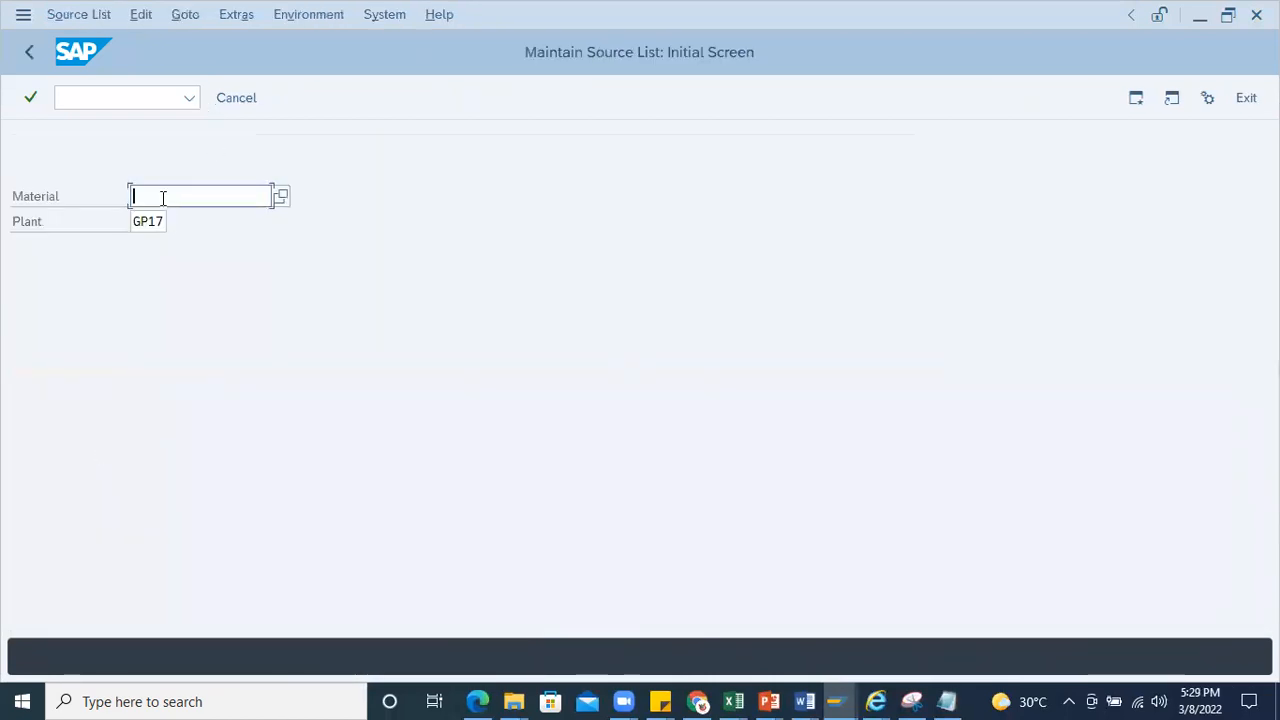
left_click(163, 198)
left_click(177, 222)
left_click(165, 221)
key("BackSpace")
key("BackSpace")
key("BackSpace")
key("BackSpace")
key("Return")
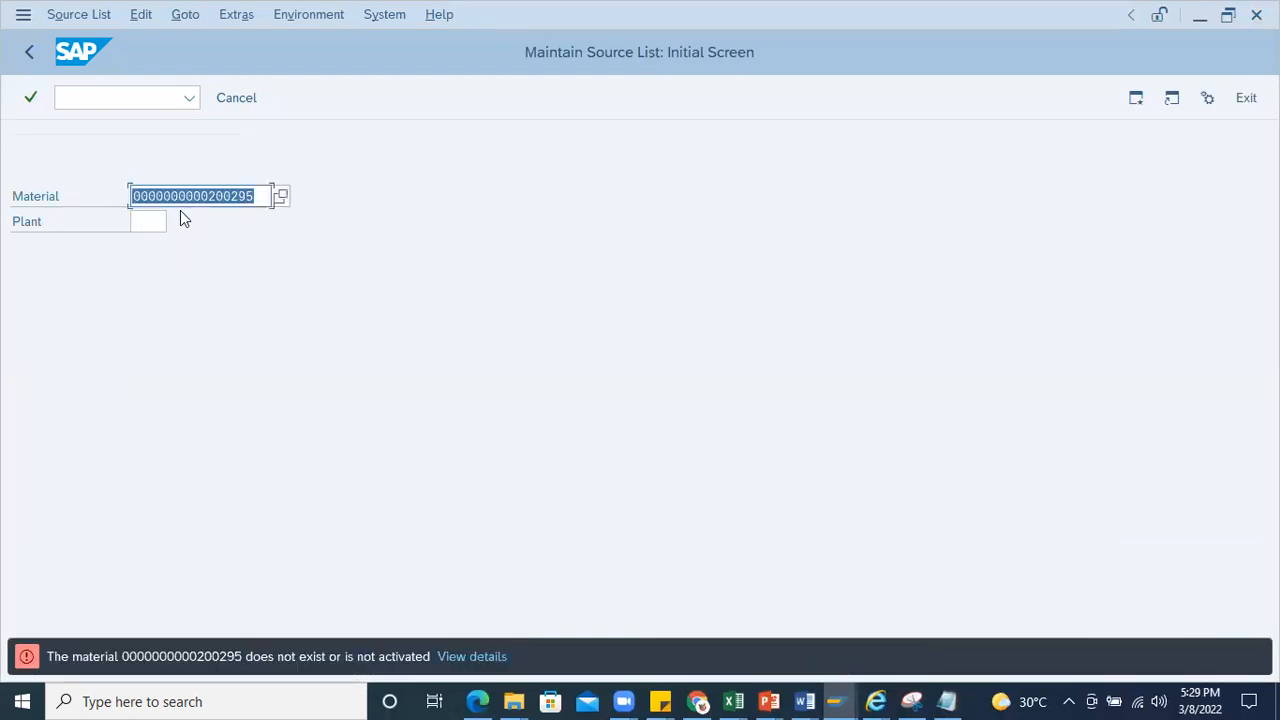
left_click(150, 222)
Step: Run the materials list MM60 for plant 1000 with the material selection cleared
left_click(98, 103)
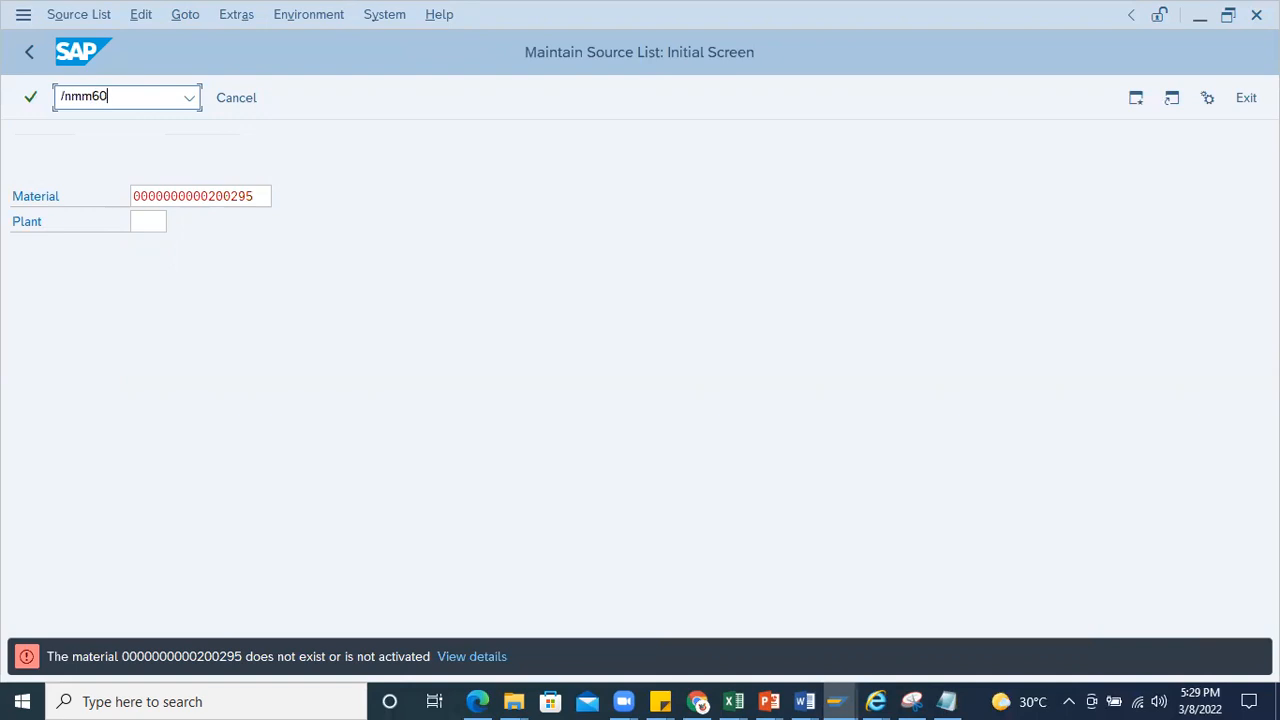
key("Return")
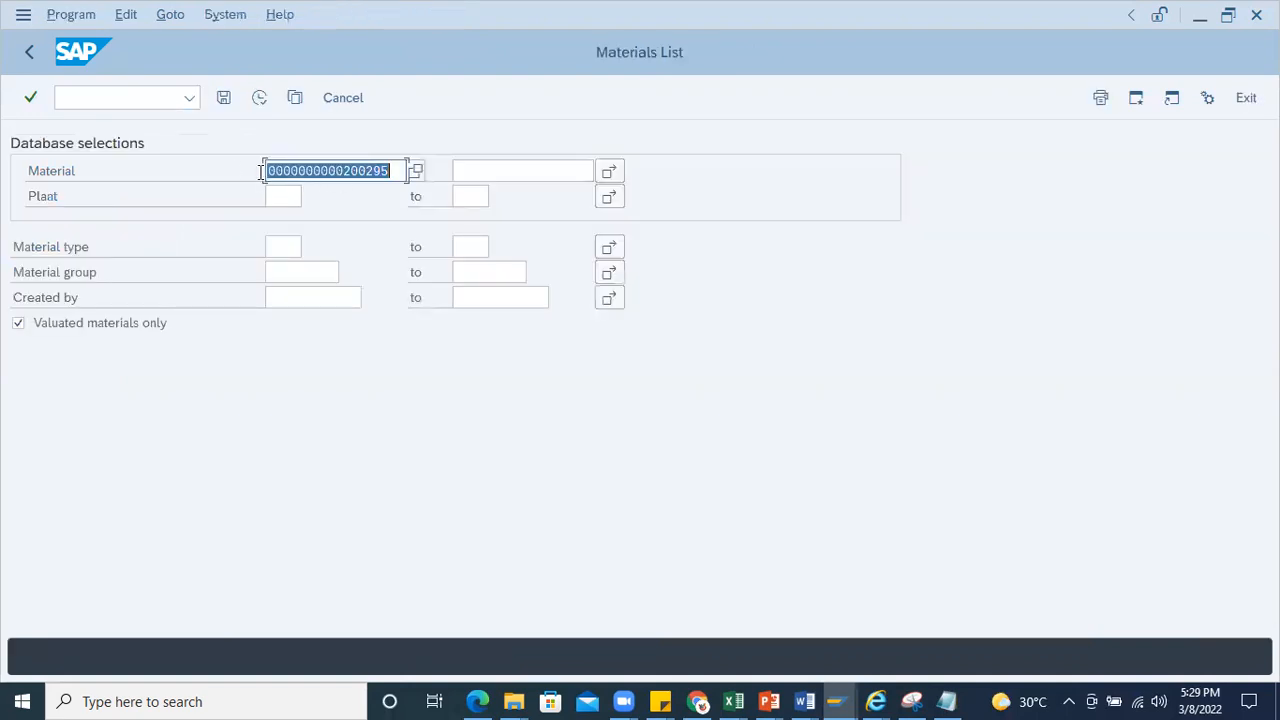
key("Delete")
left_click(277, 196)
type("1000")
left_click(259, 101)
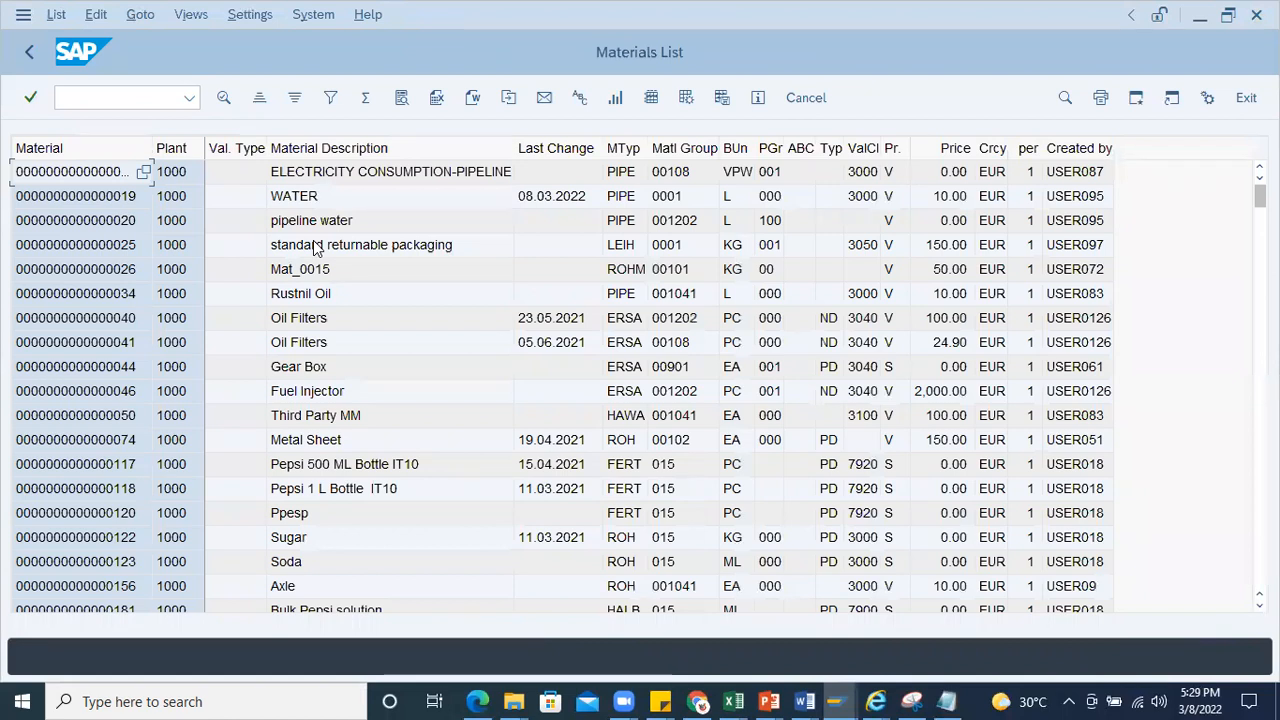
Step: Widen the Material column of the list and copy the material number of pipeline water
left_click_drag(158, 147, 215, 133)
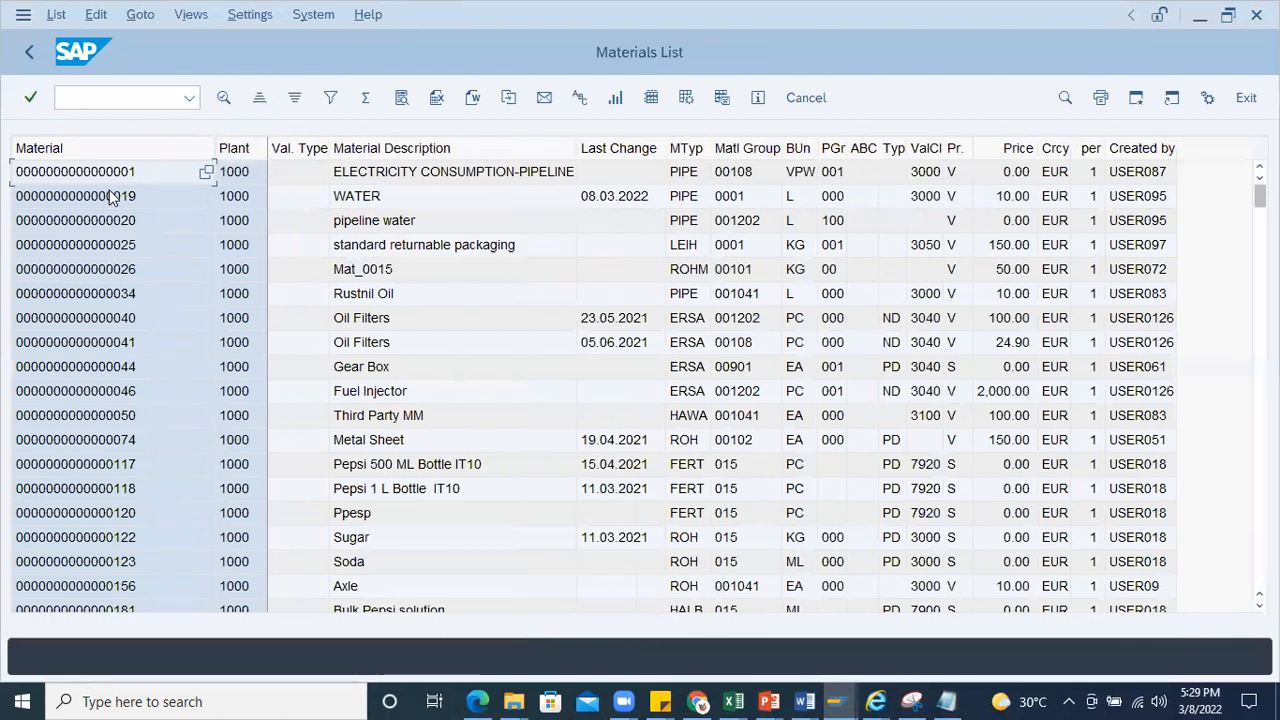
left_click(113, 197)
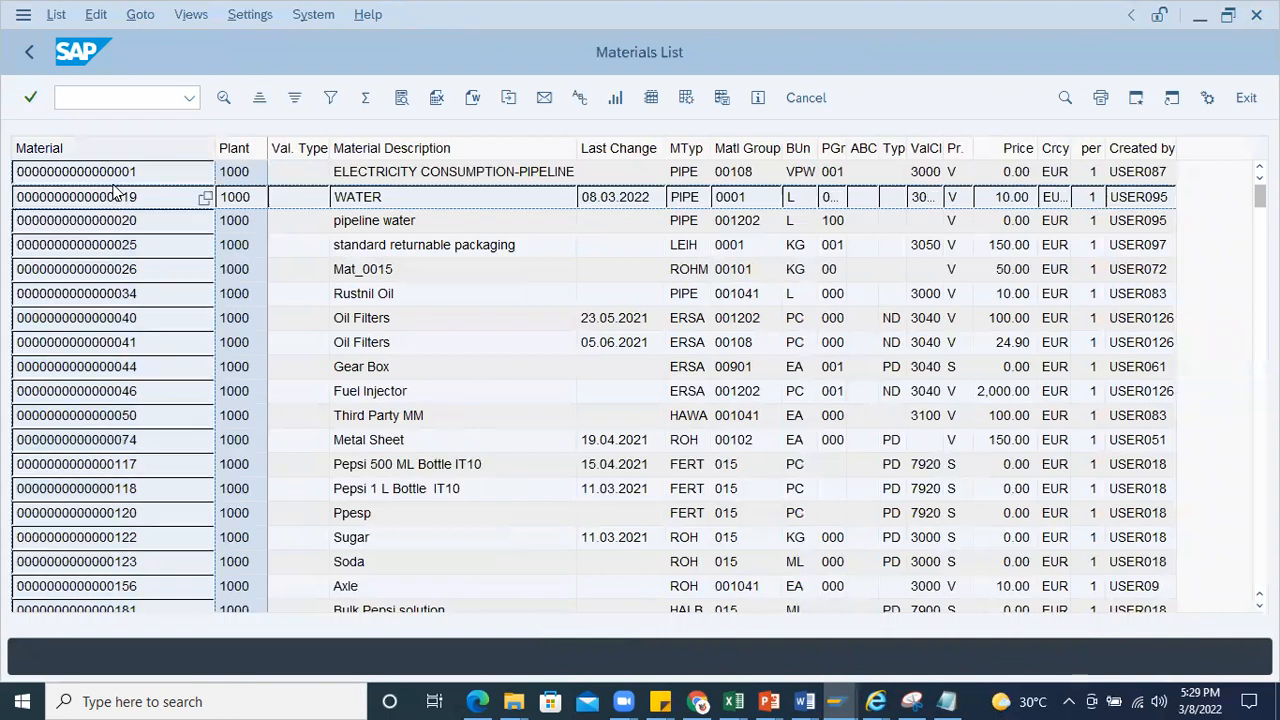
key("ctrl+c")
left_click(131, 227)
left_click(110, 97)
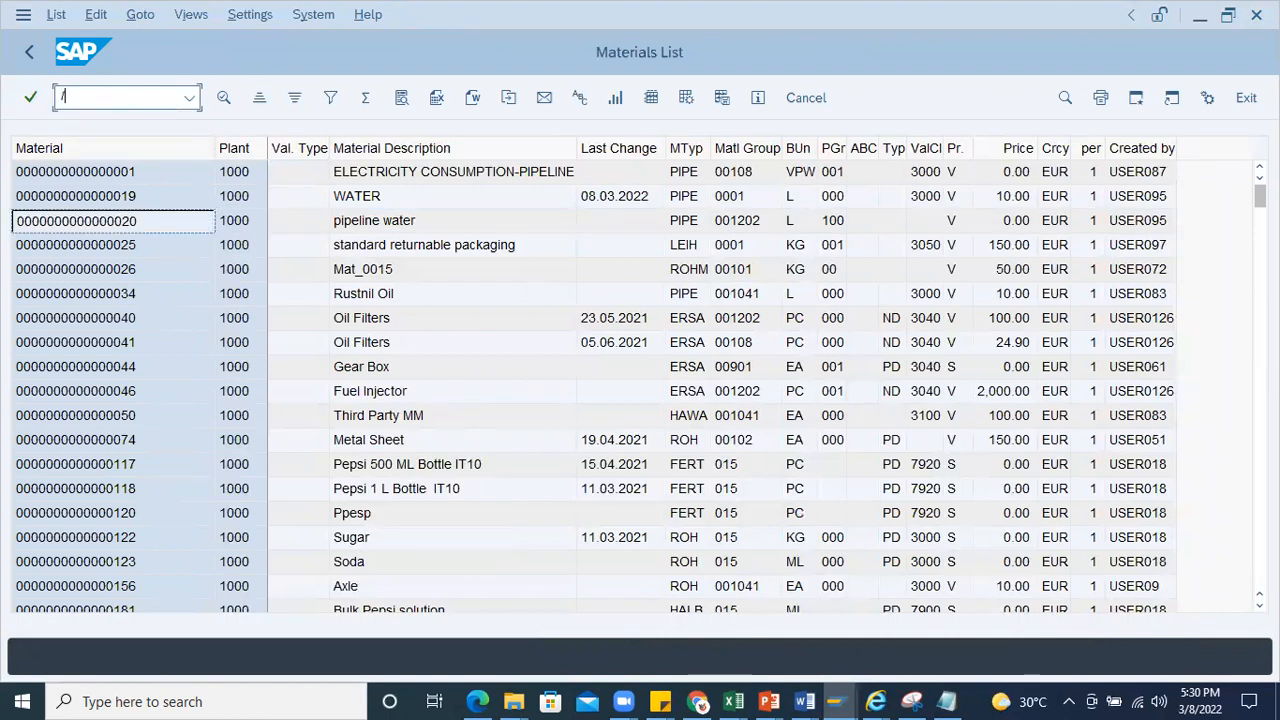
type("/nme01")
key("Return")
left_click(185, 197)
key("ctrl+v")
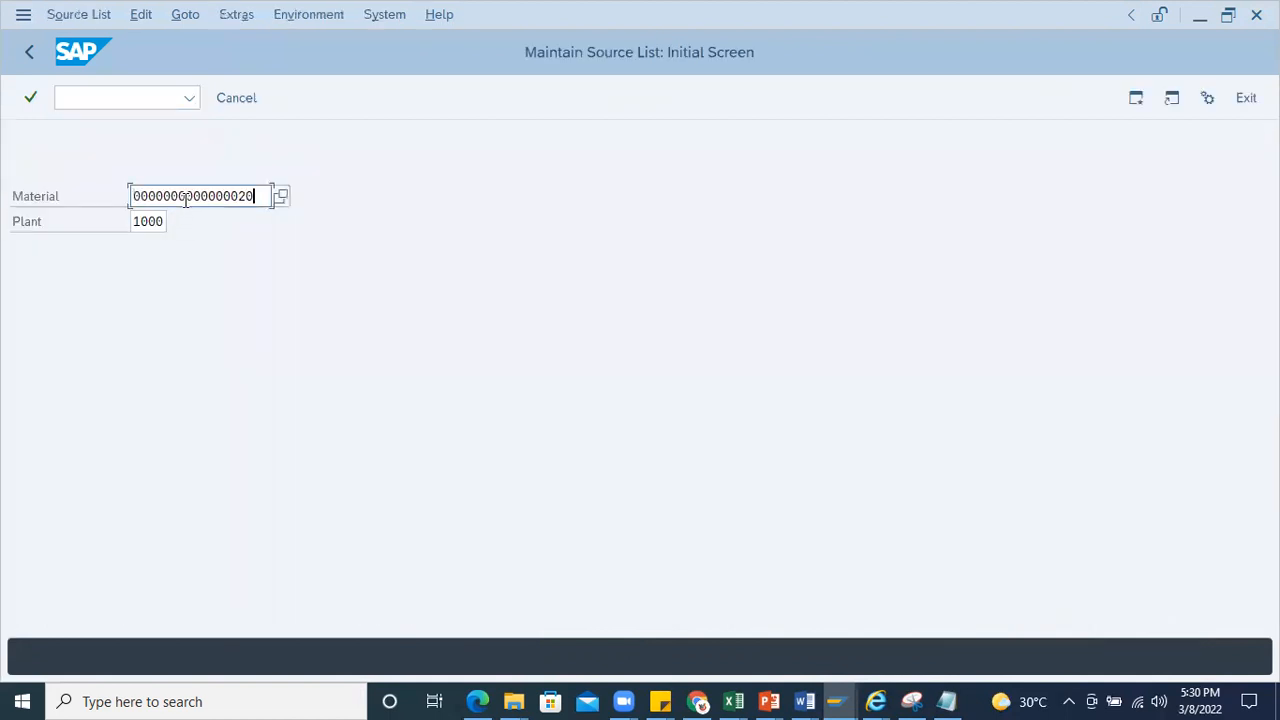
key("Return")
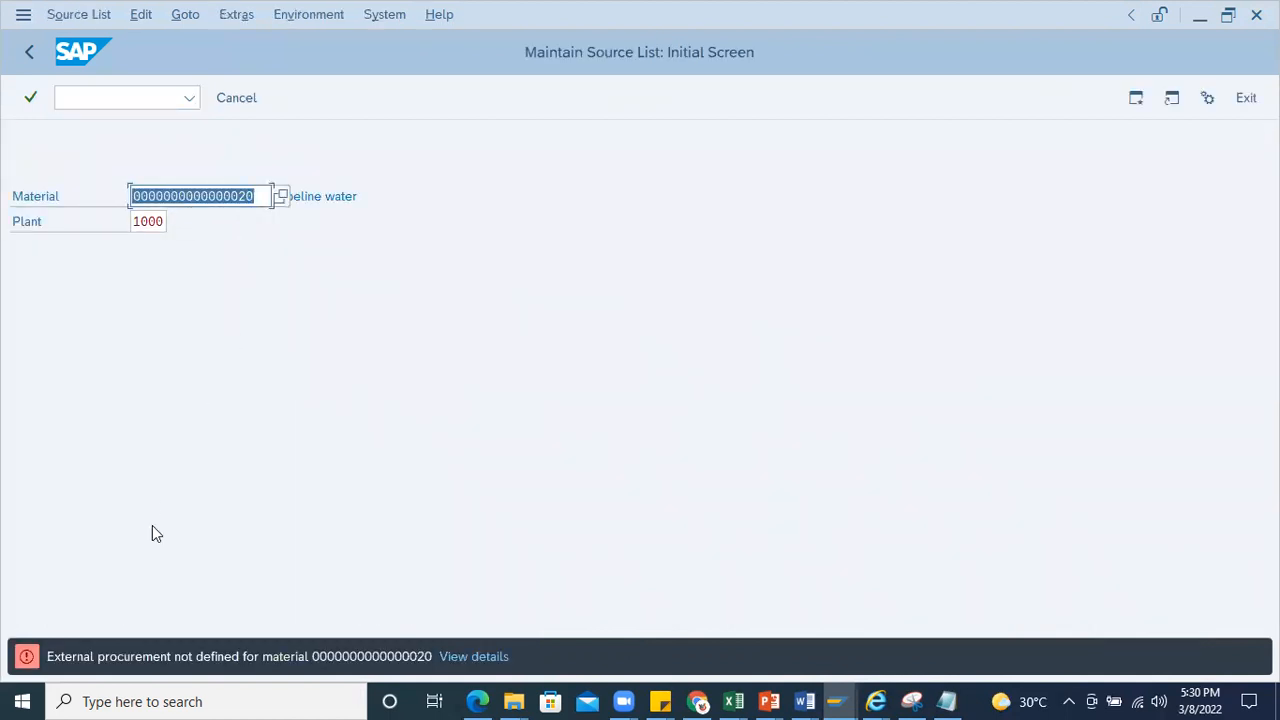
left_click(264, 198)
type("19")
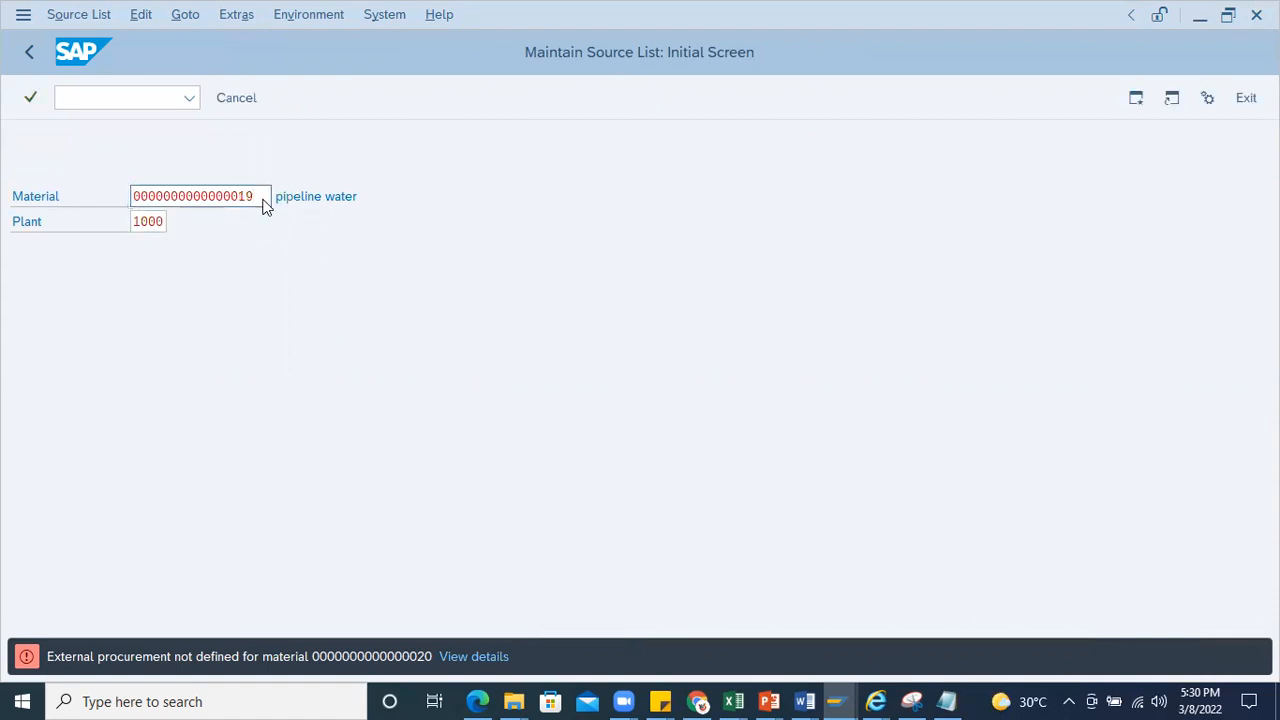
key("Return")
left_click(264, 197)
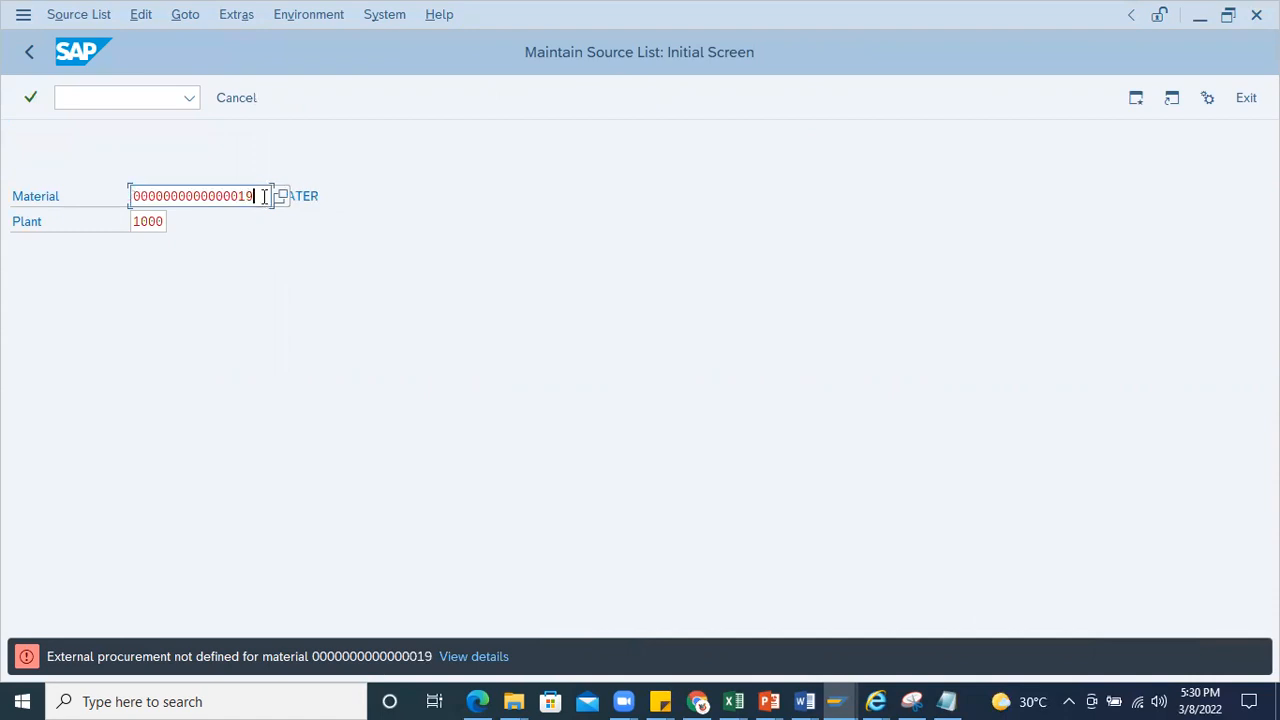
key("BackSpace")
key("BackSpace")
type("18")
key("Return")
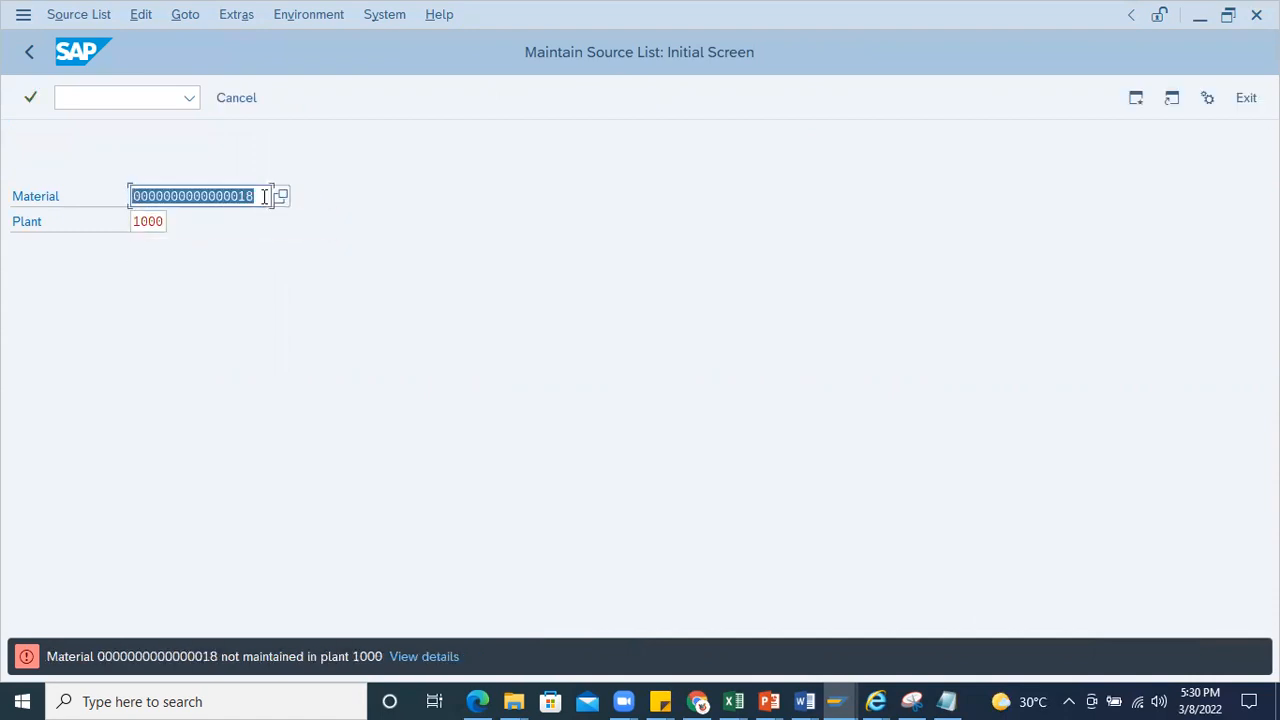
left_click(264, 197)
key("BackSpace")
key("BackSpace")
type("17")
key("Return")
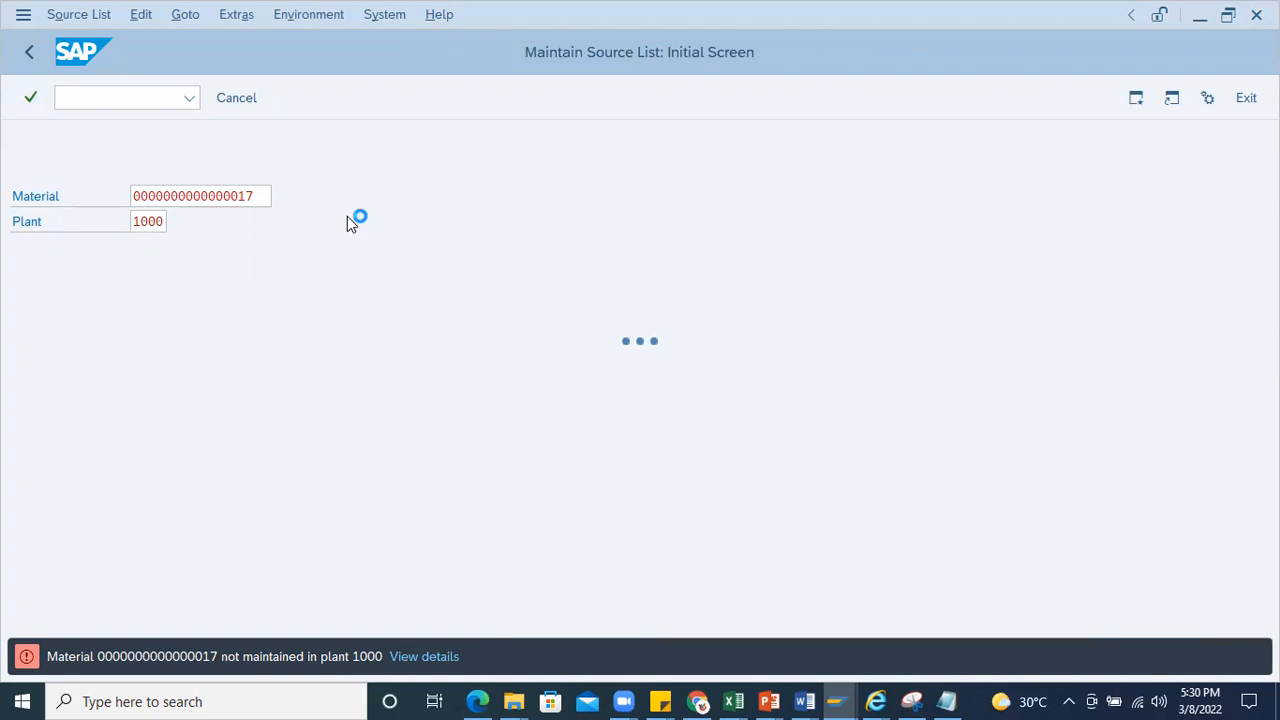
left_click(838, 701)
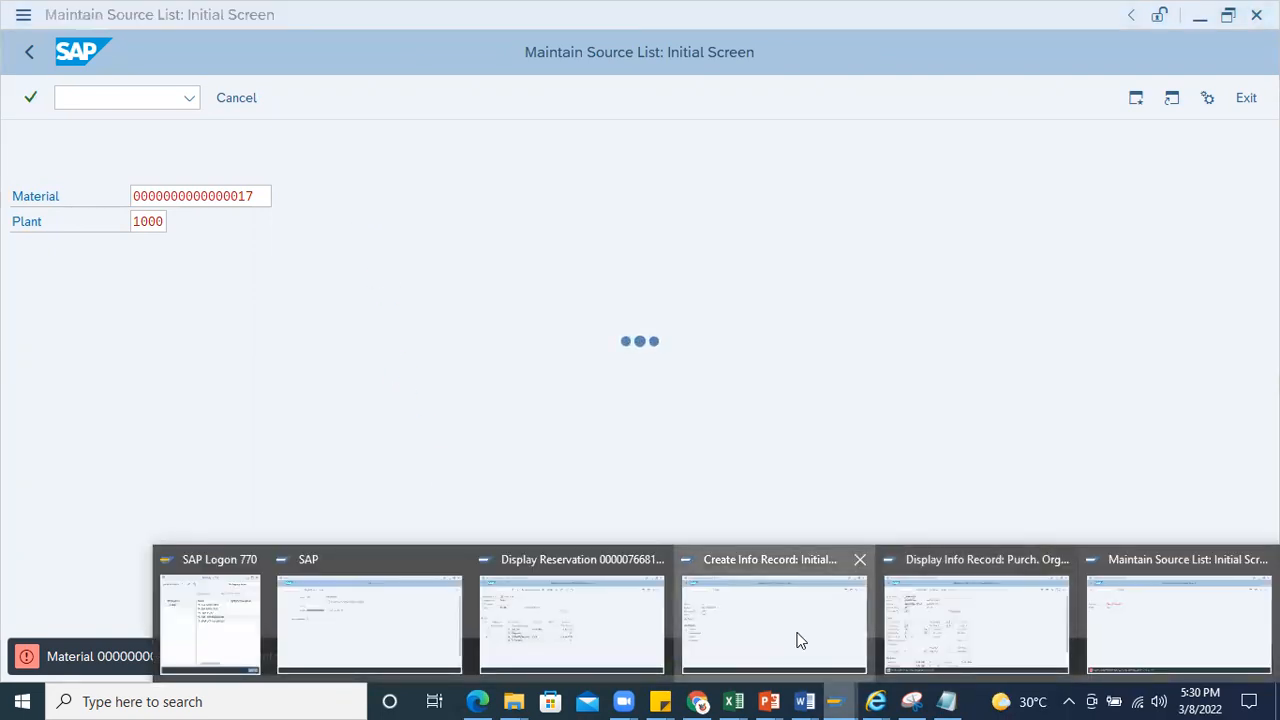
left_click(797, 640)
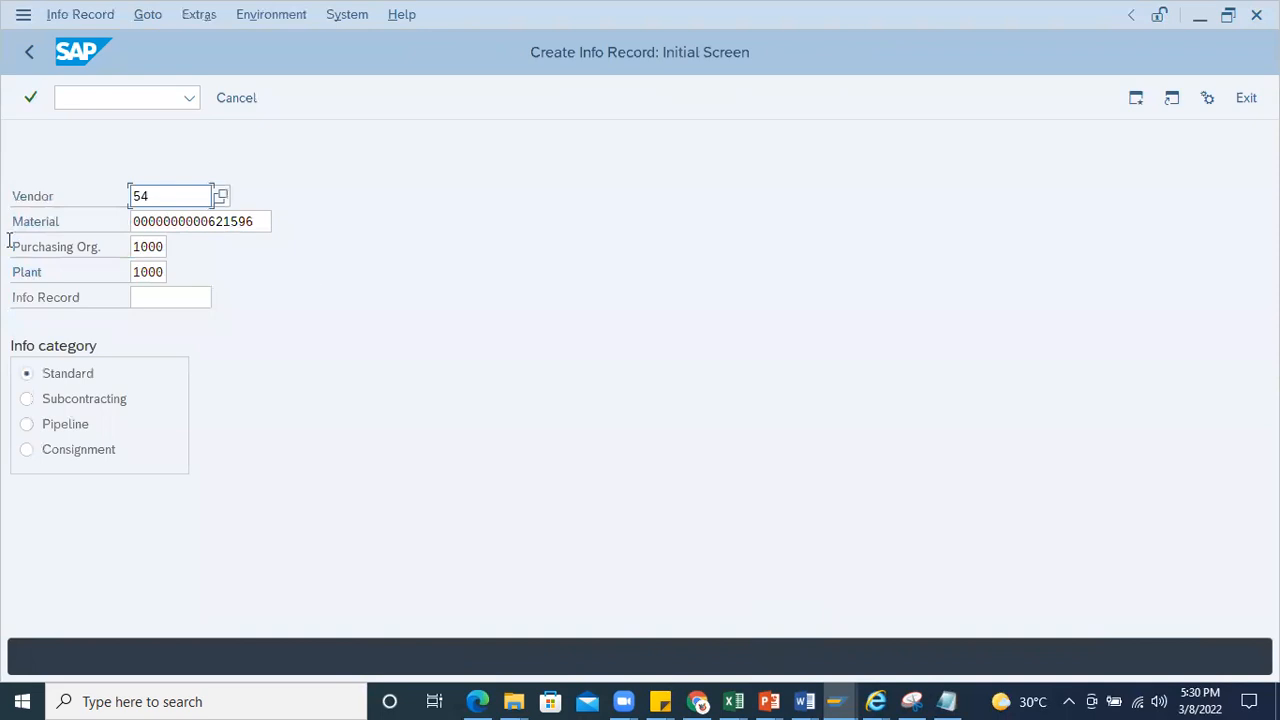
left_click_drag(133, 221, 257, 221)
key("ctrl+c")
key("alt+Tab")
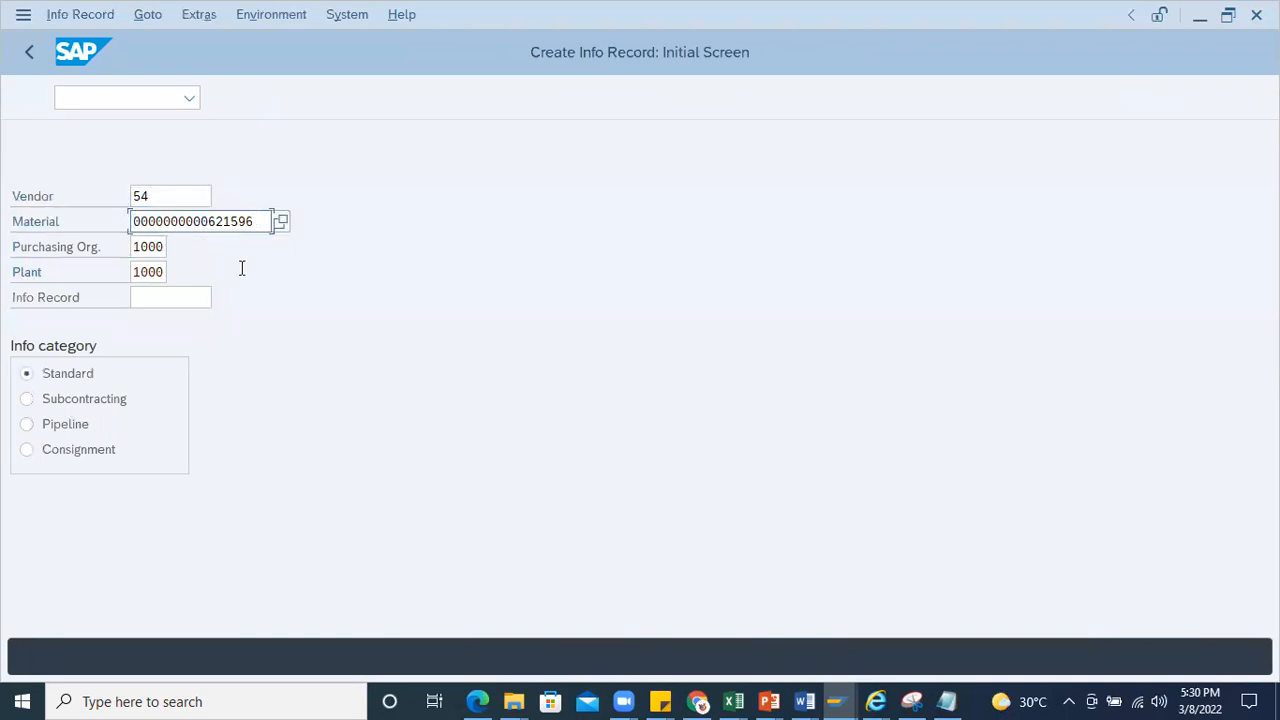
left_click(839, 200)
double_click(266, 195)
key("ctrl+v")
key("Return")
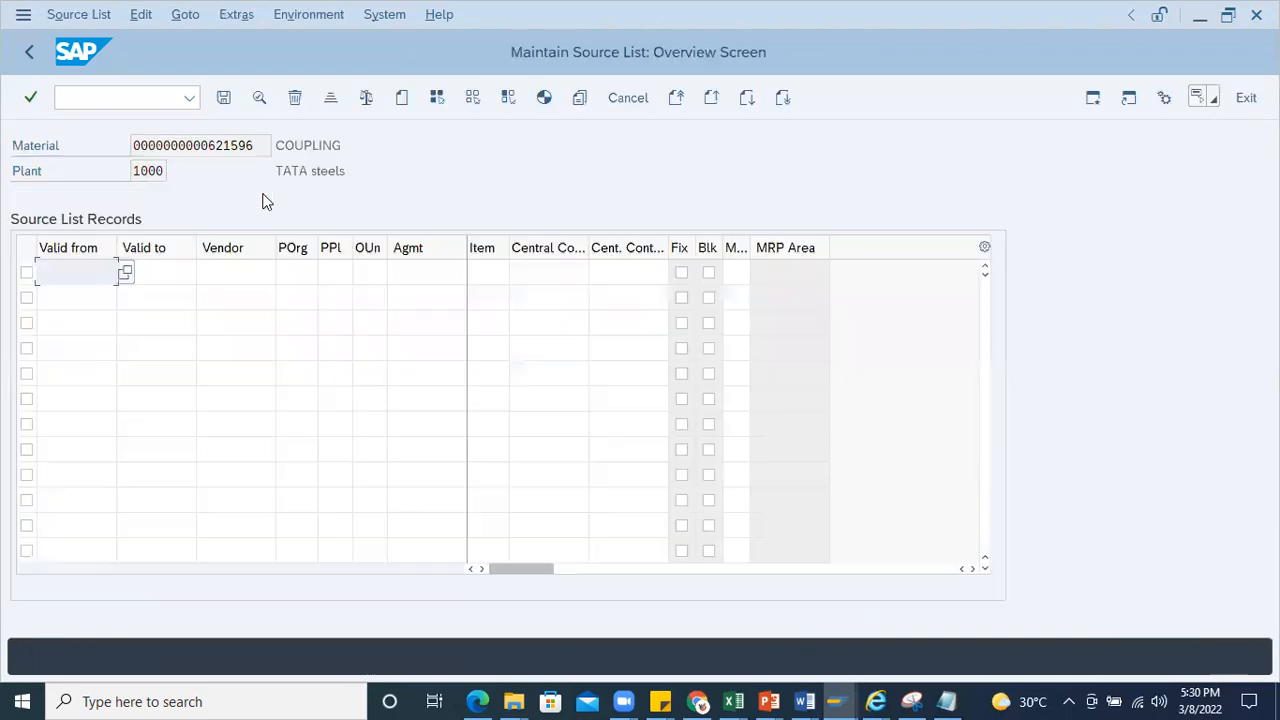
Step: Examine the material and plant in the source list header and the validity, vendor and purchasing organization columns of the first row
double_click(252, 145)
double_click(163, 170)
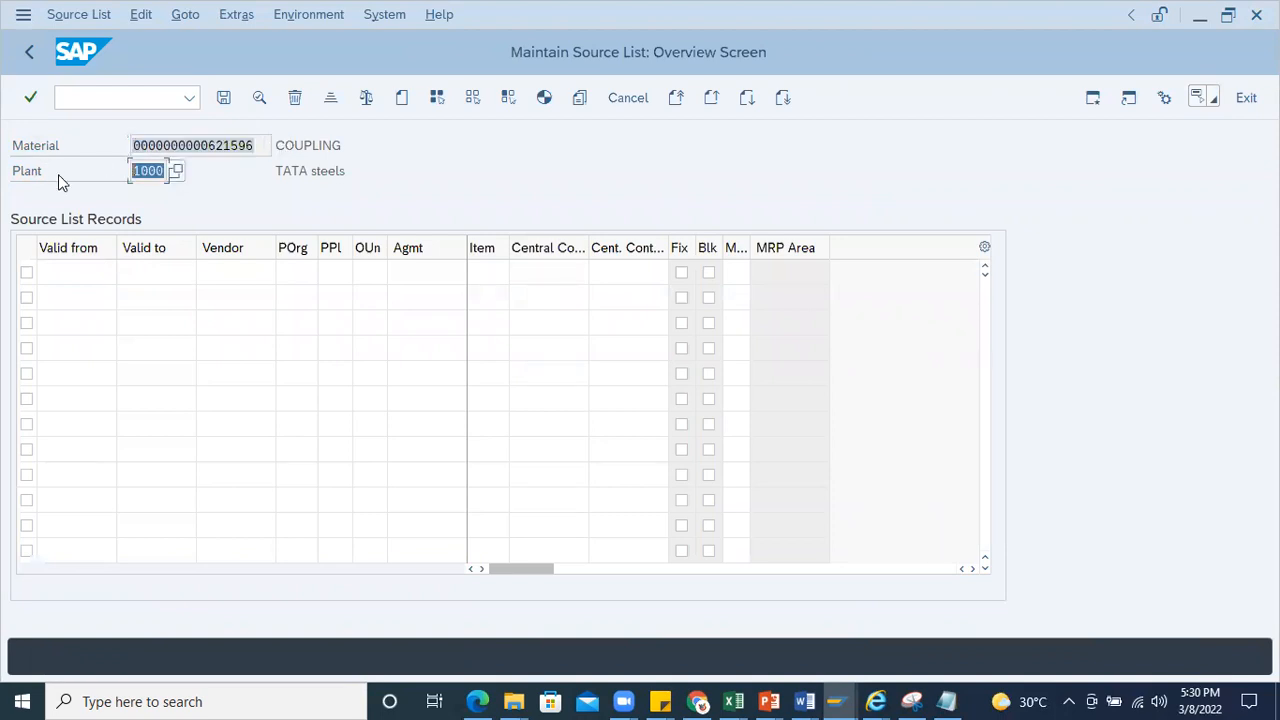
left_click(90, 270)
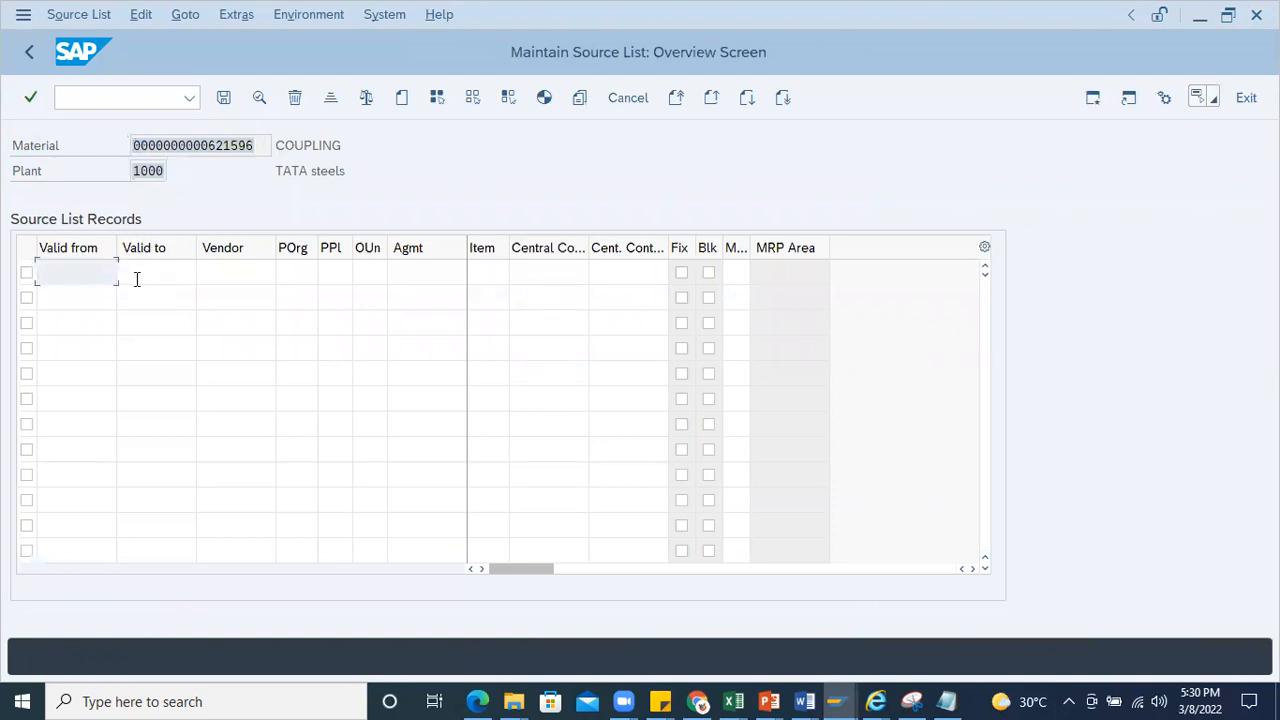
left_click(137, 279)
left_click(243, 264)
left_click(303, 270)
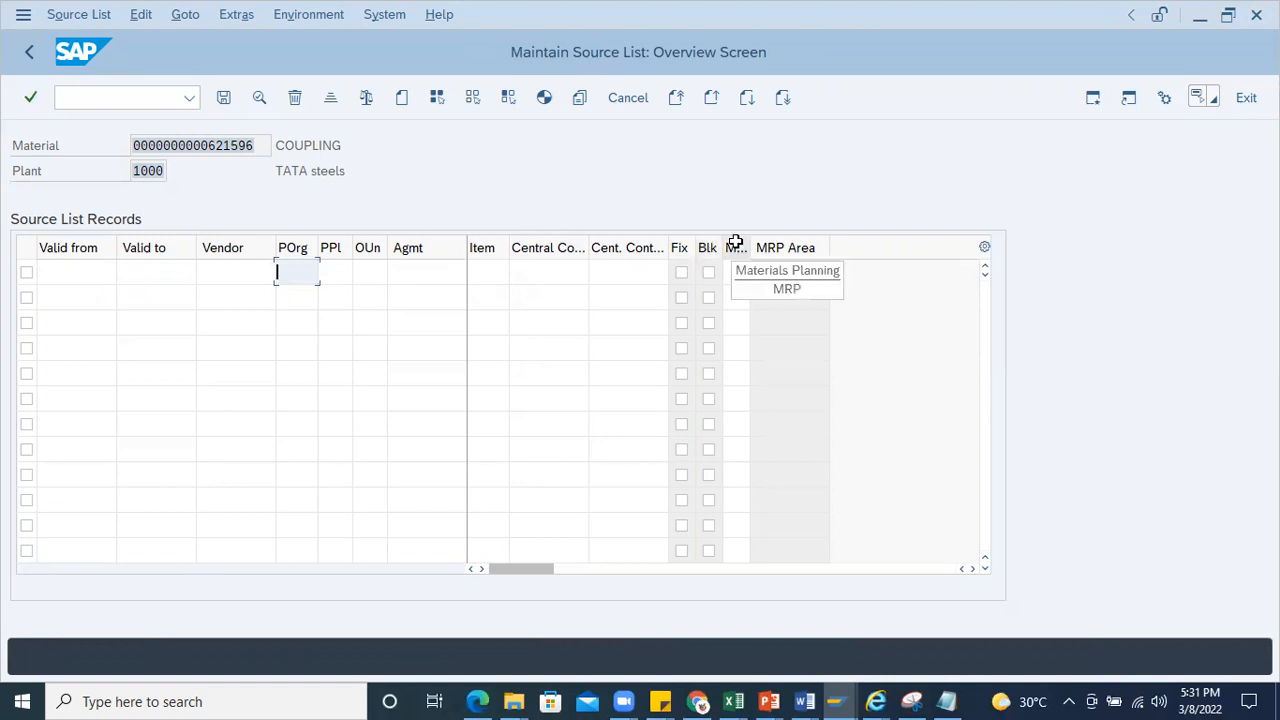
Step: Widen the MRP column and review the possible entries for source list usage in materials planning without choosing one
left_click_drag(748, 247, 772, 247)
left_click(748, 271)
key("F4")
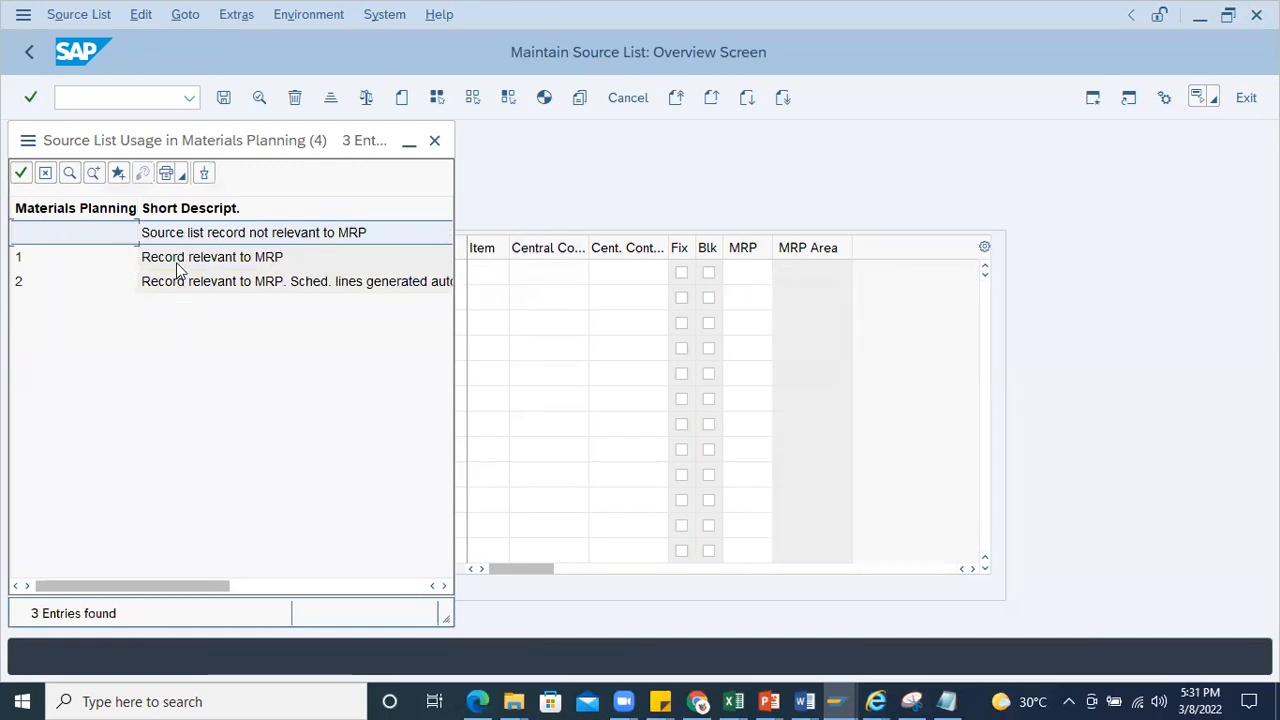
left_click(38, 281)
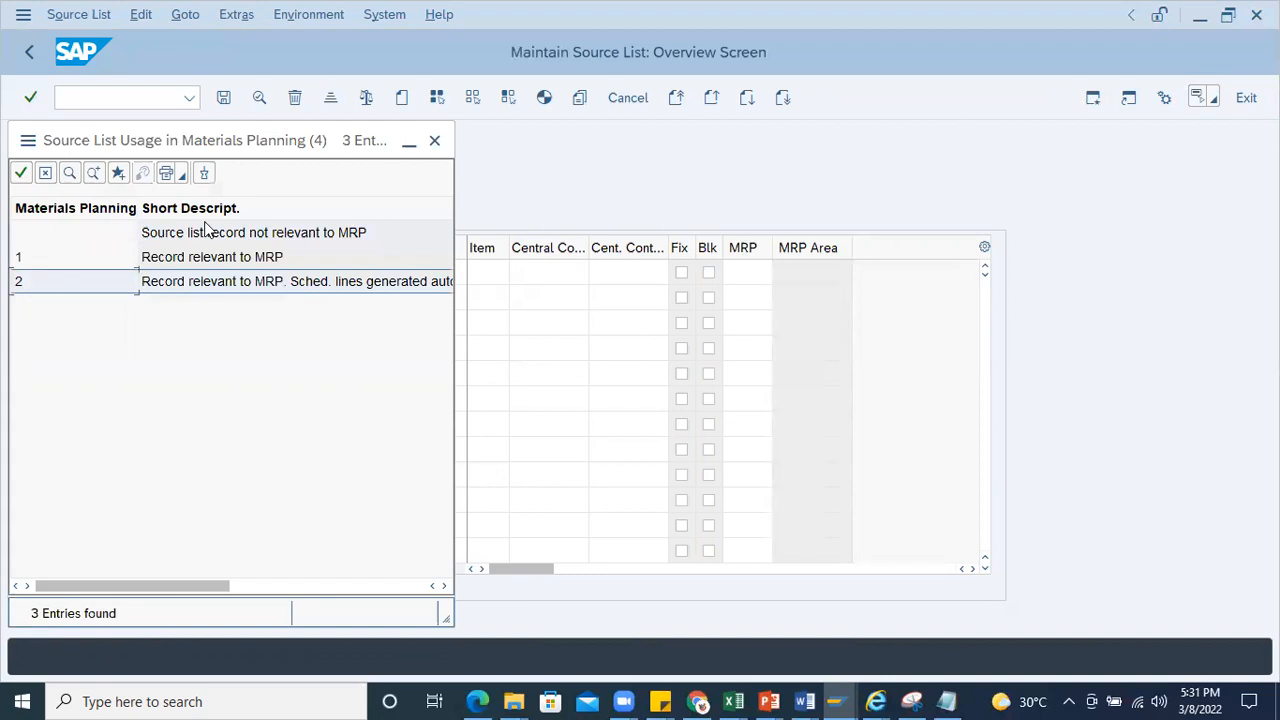
left_click(434, 140)
left_click(95, 100)
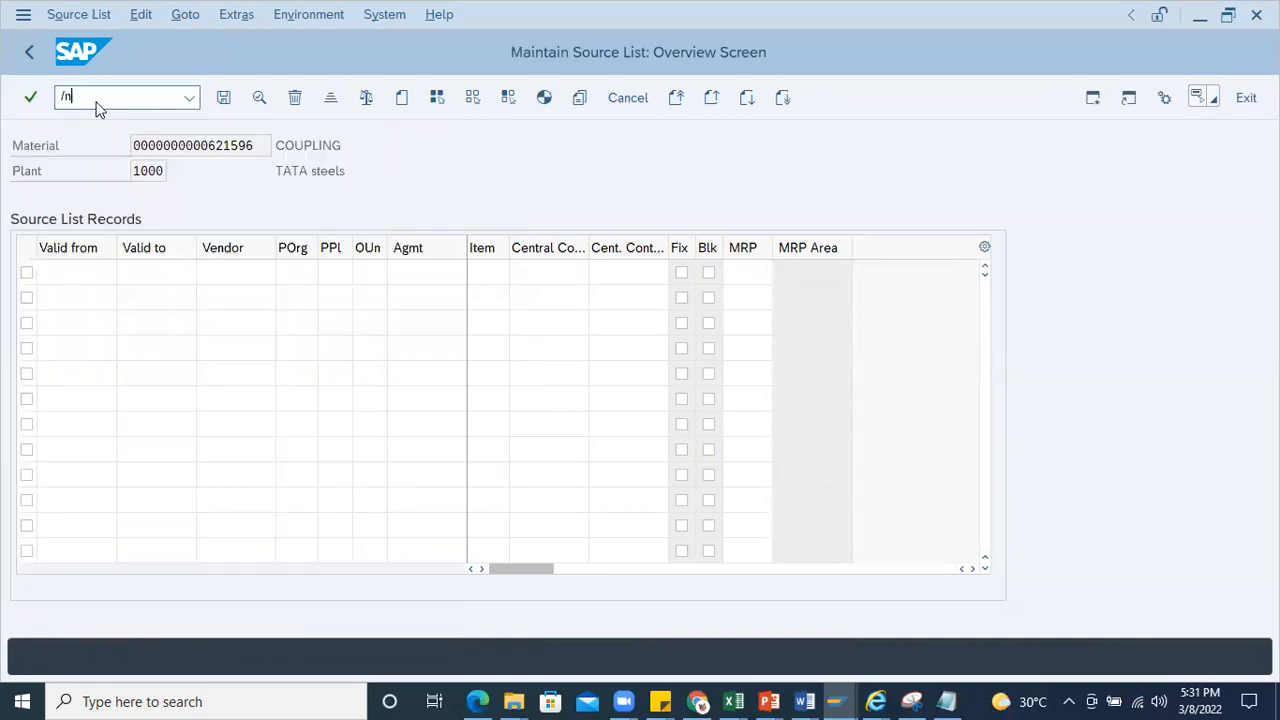
type("/n")
key("Return")
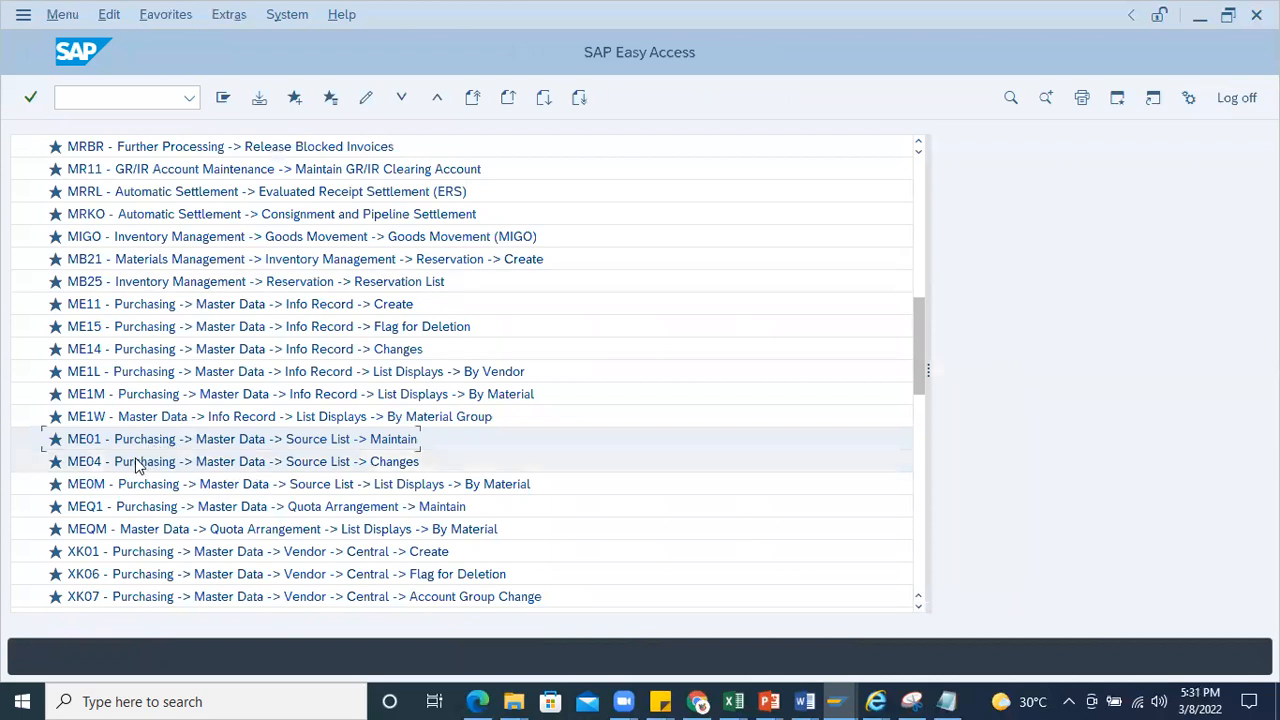
double_click(124, 463)
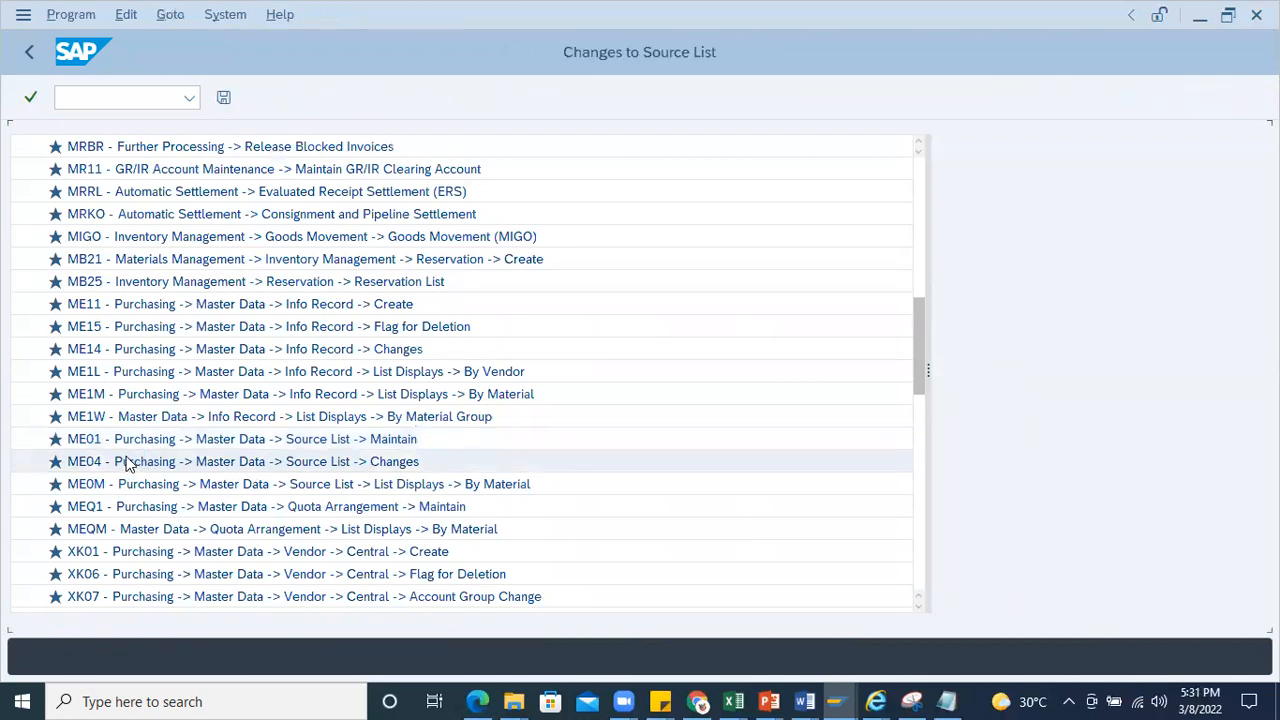
left_click(259, 98)
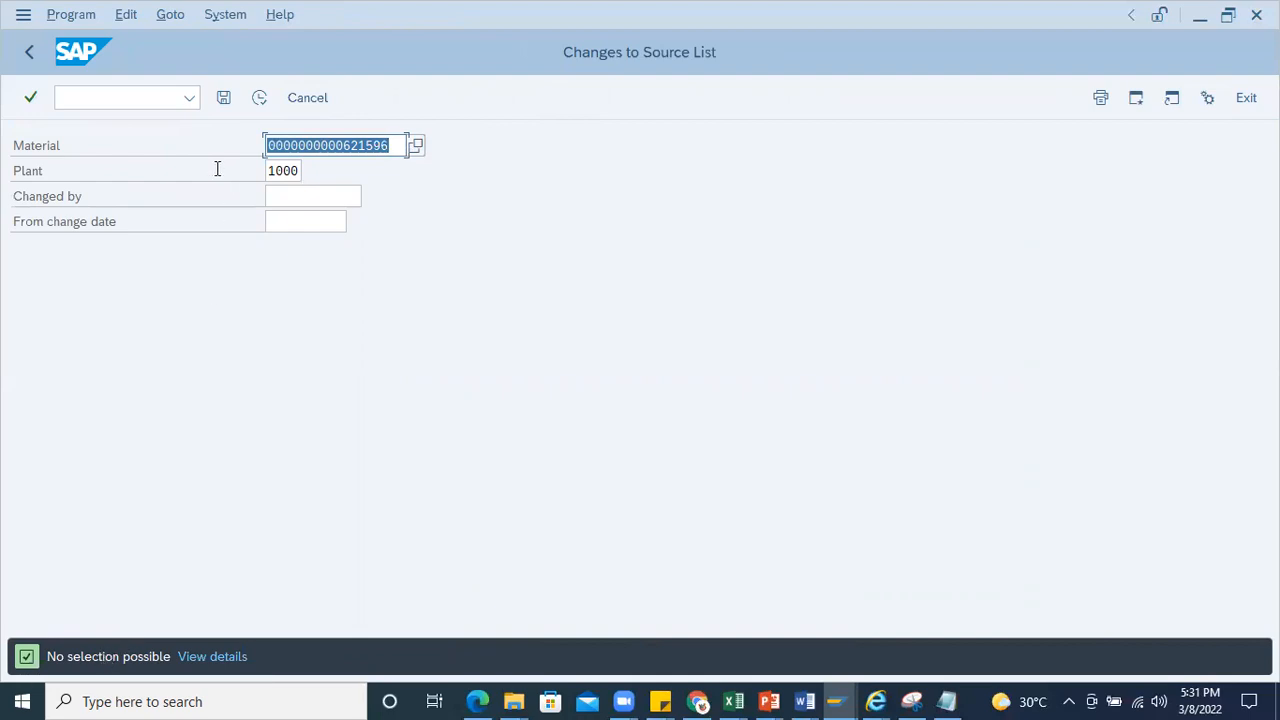
left_click(30, 53)
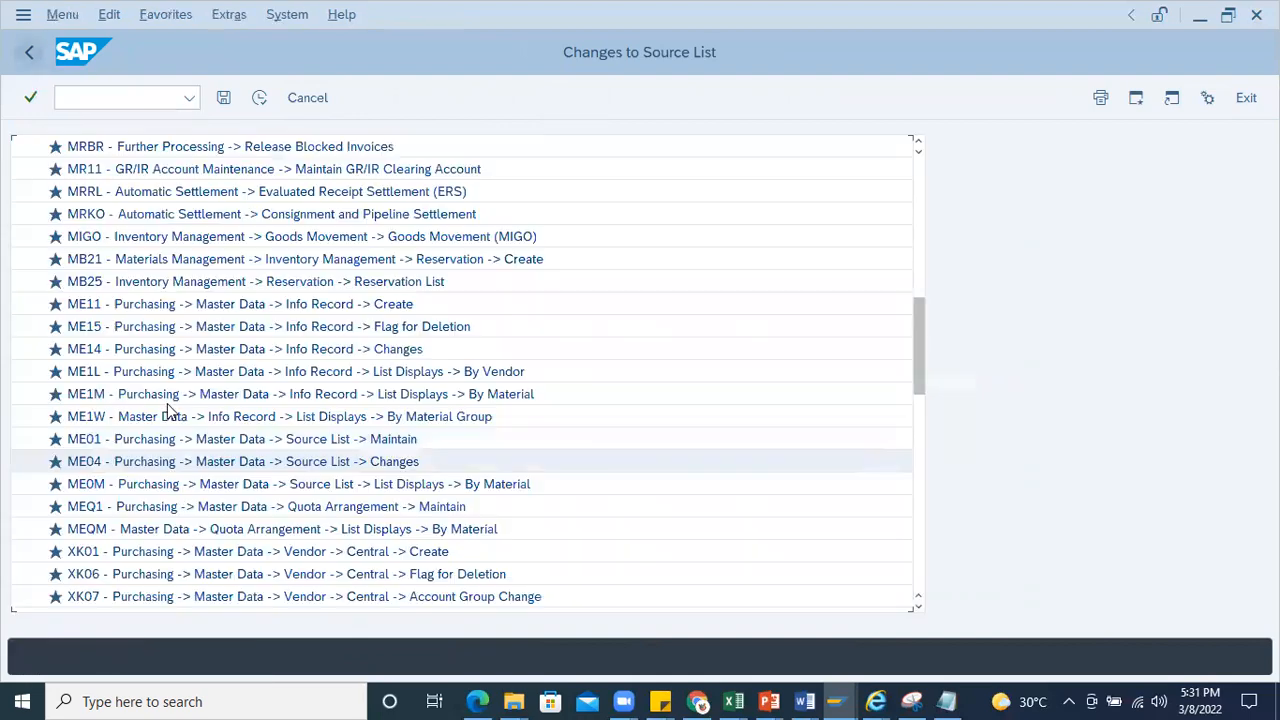
double_click(137, 484)
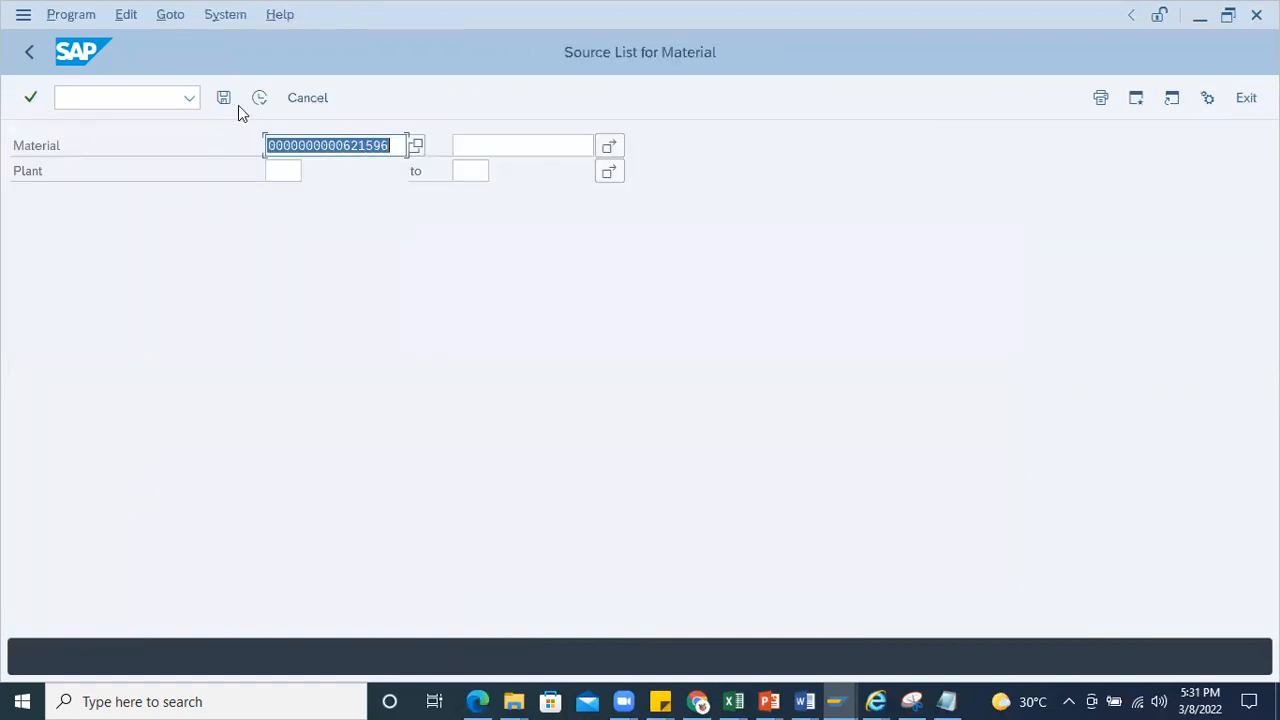
left_click(259, 99)
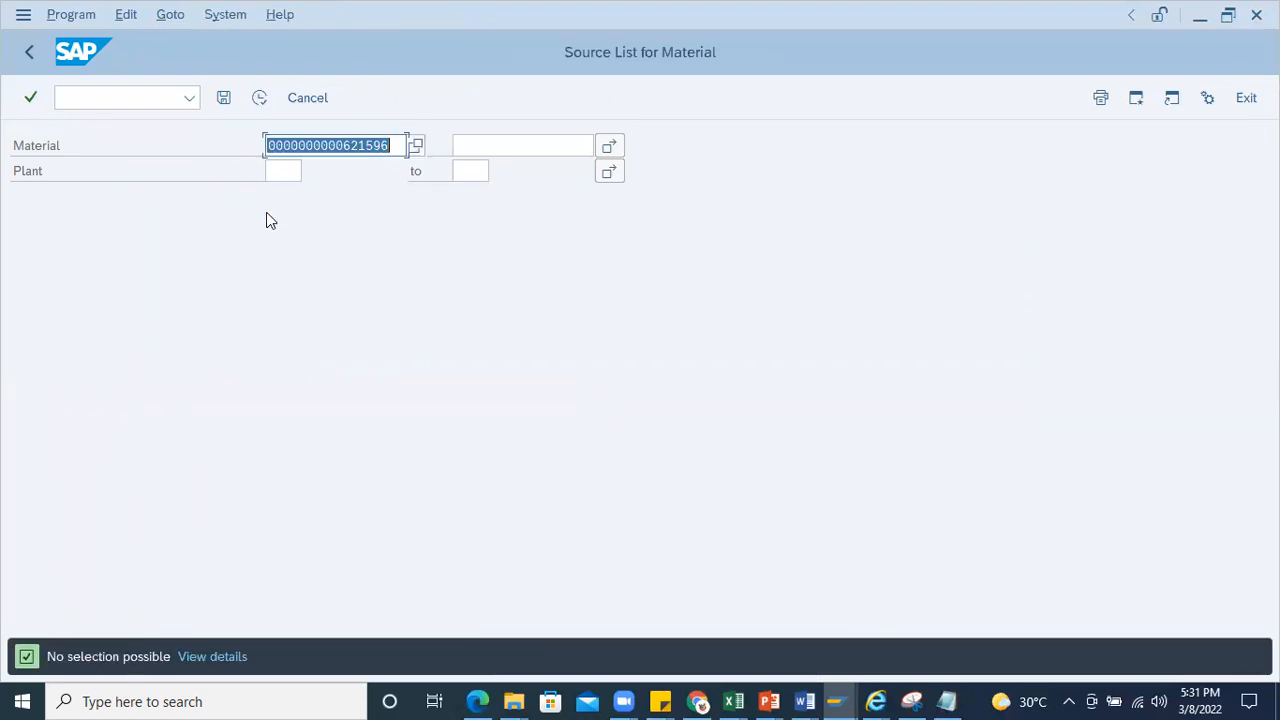
key("BackSpace")
left_click(329, 173)
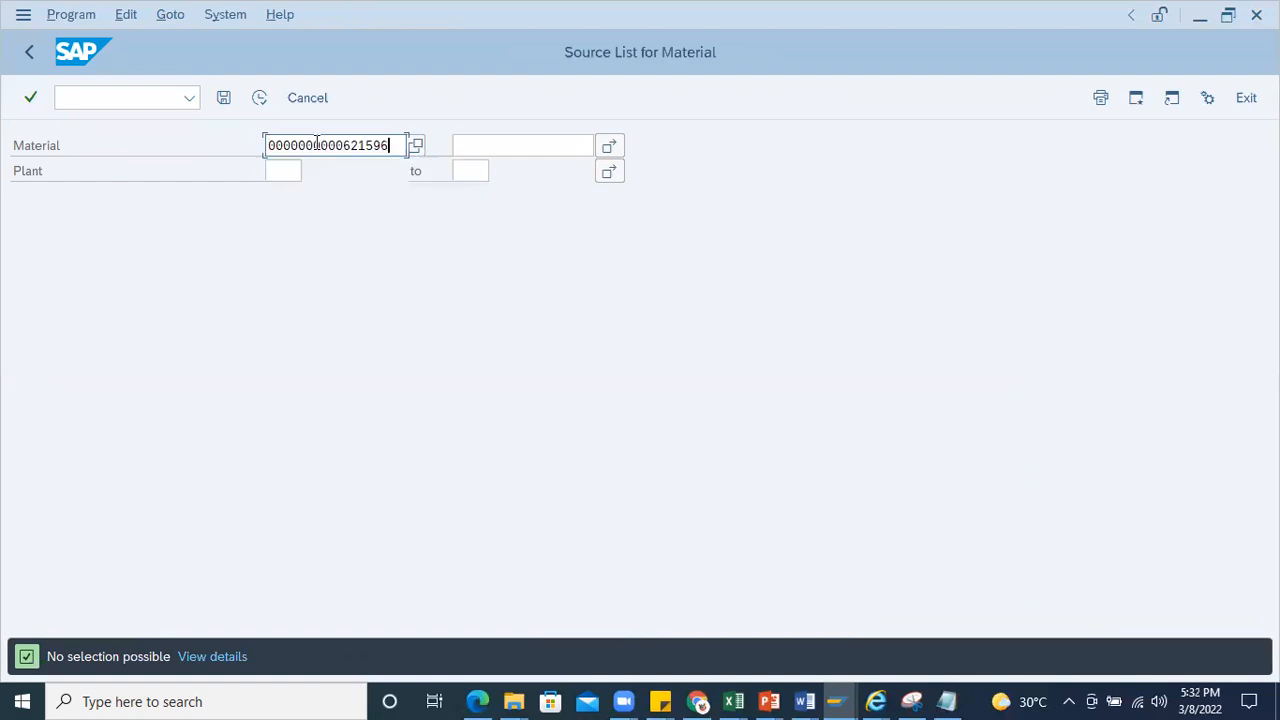
Step: Run the source list report for plant 1000 with the material selection cleared
double_click(392, 144)
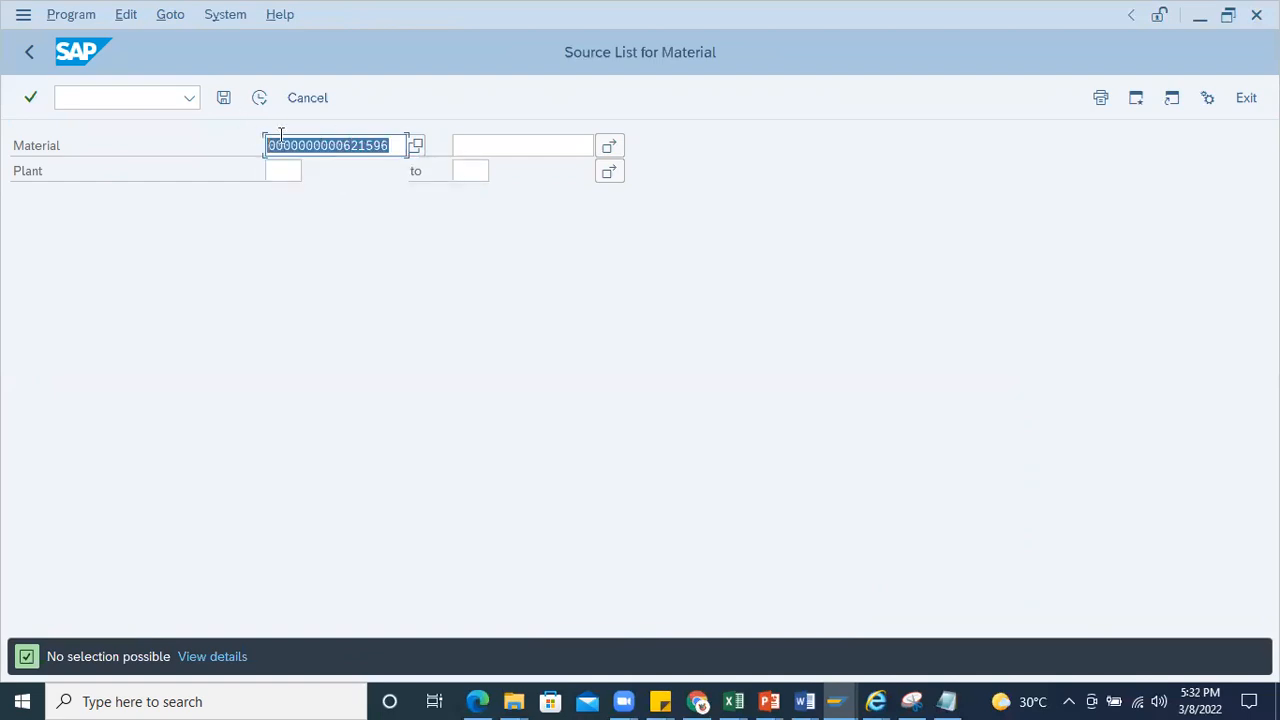
key("Delete")
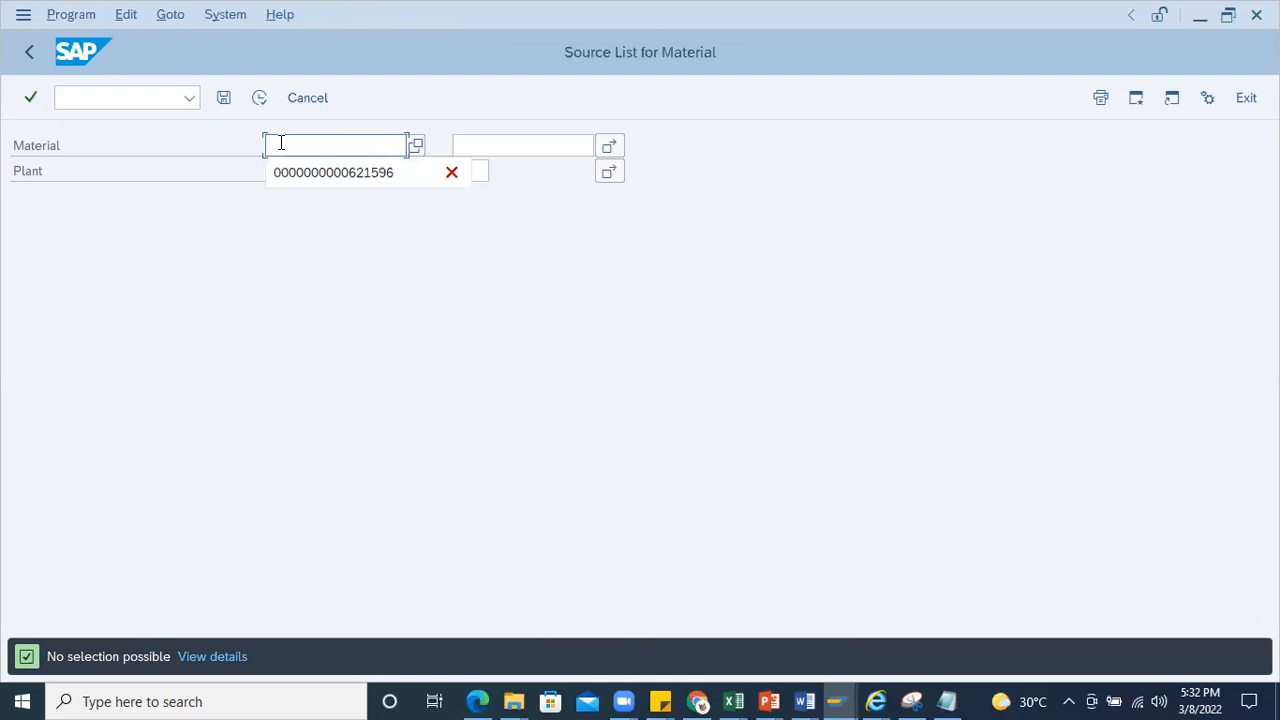
left_click(281, 168)
type("1000")
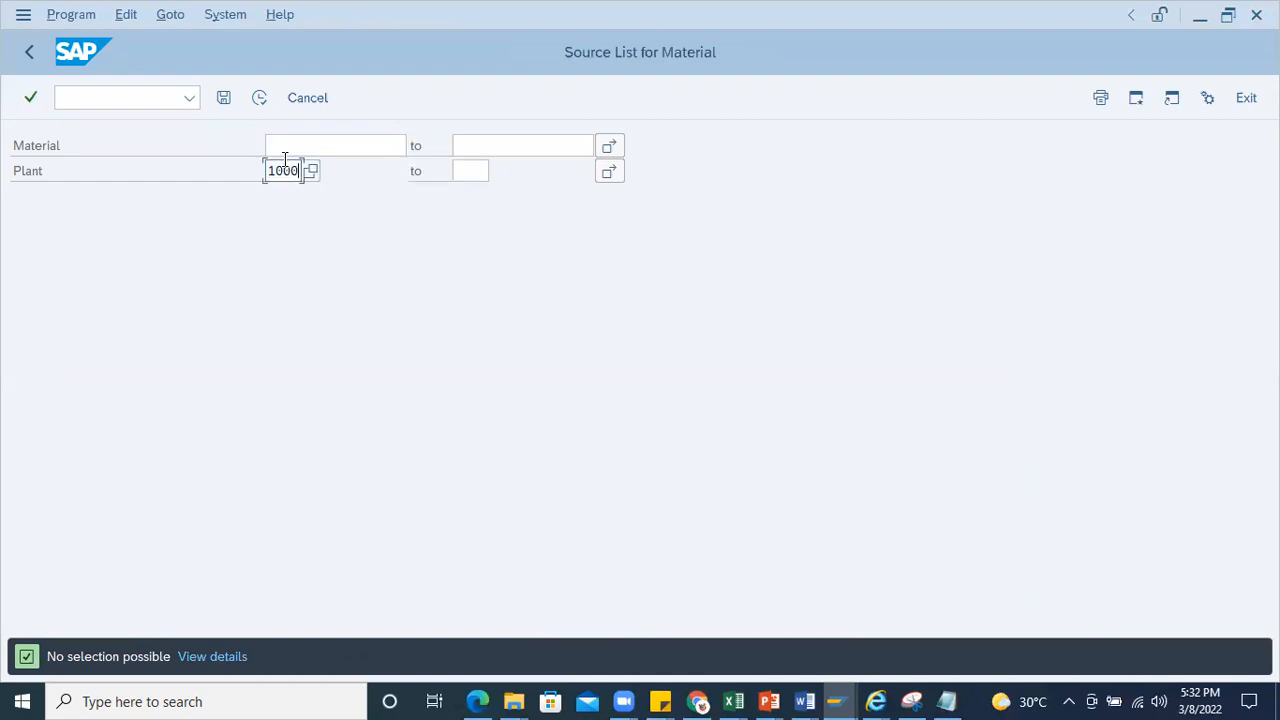
left_click(262, 98)
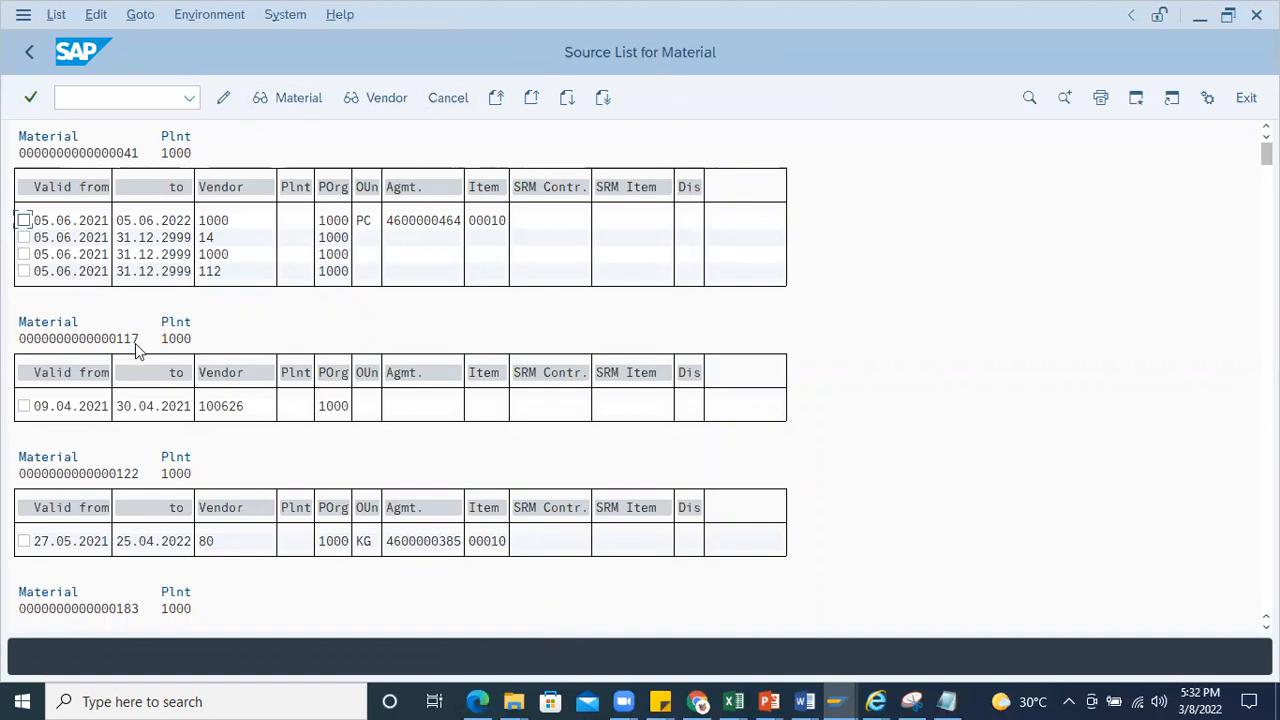
Step: Select the source list record of material VPP9011 near the end of the list and display its vendor
scroll(109, 455, "down", 4)
scroll(110, 486, "down", 4)
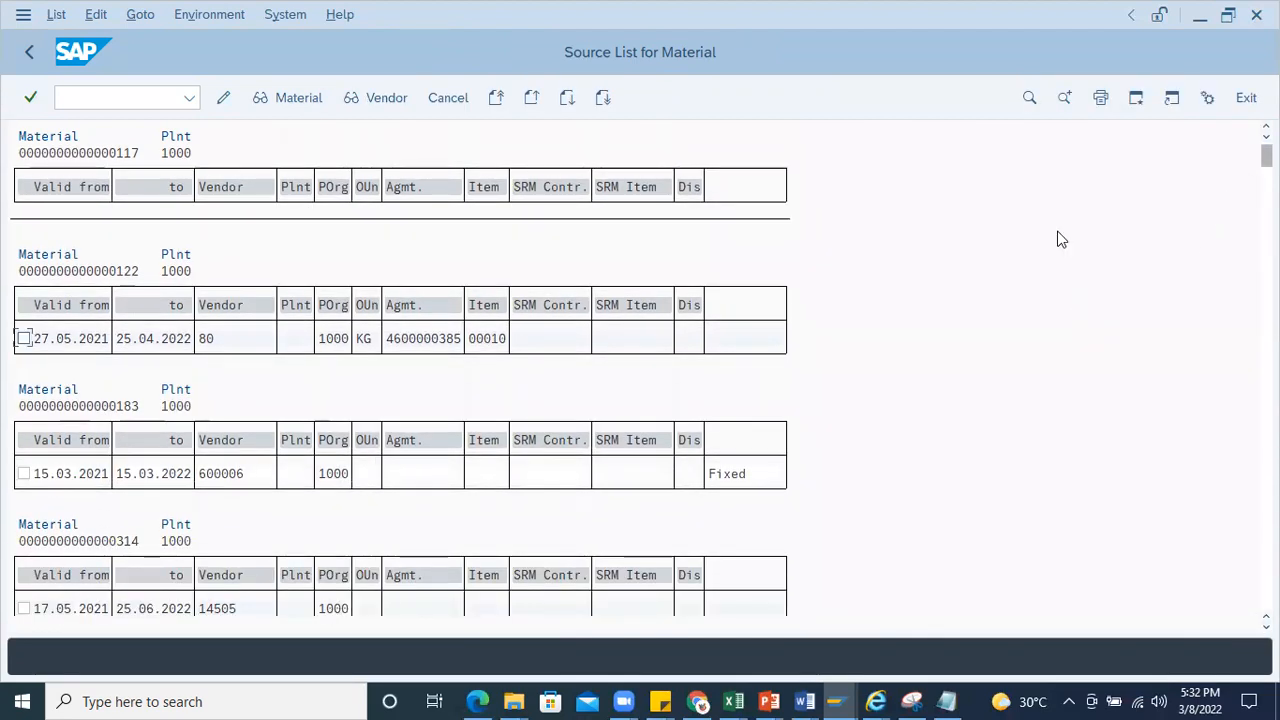
scroll(943, 423, "down", 2)
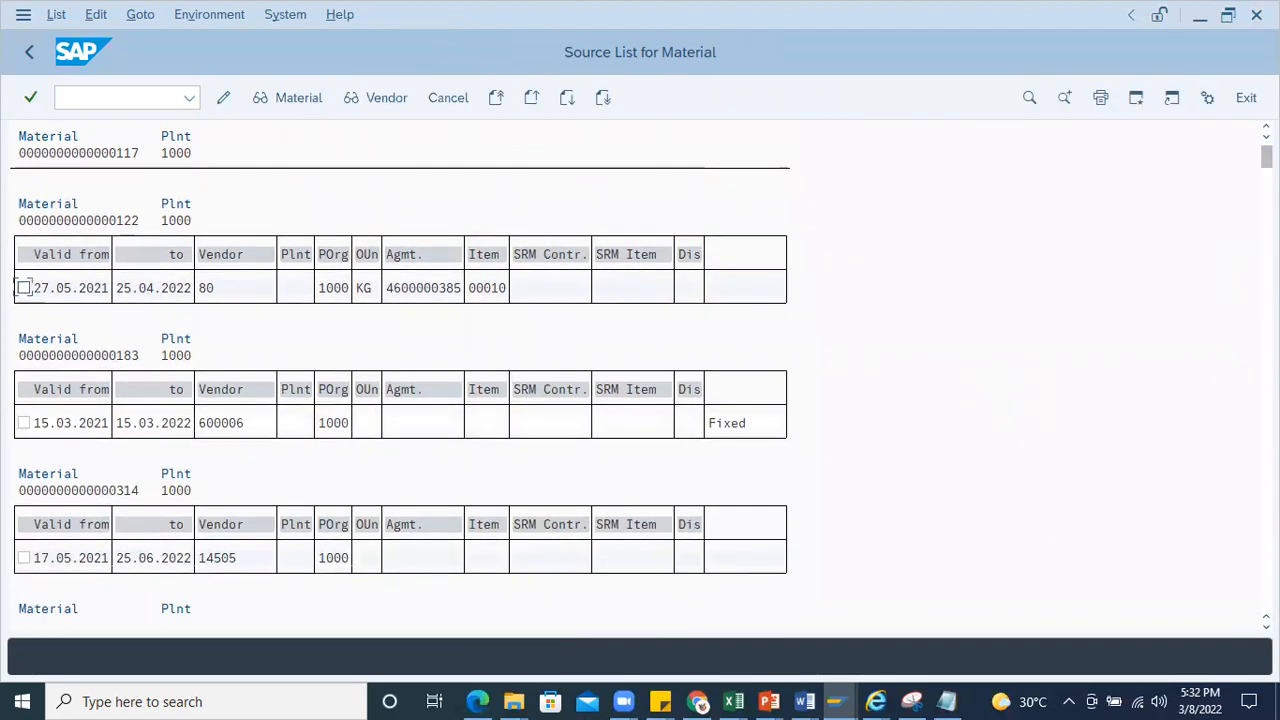
left_click_drag(1267, 157, 1267, 545)
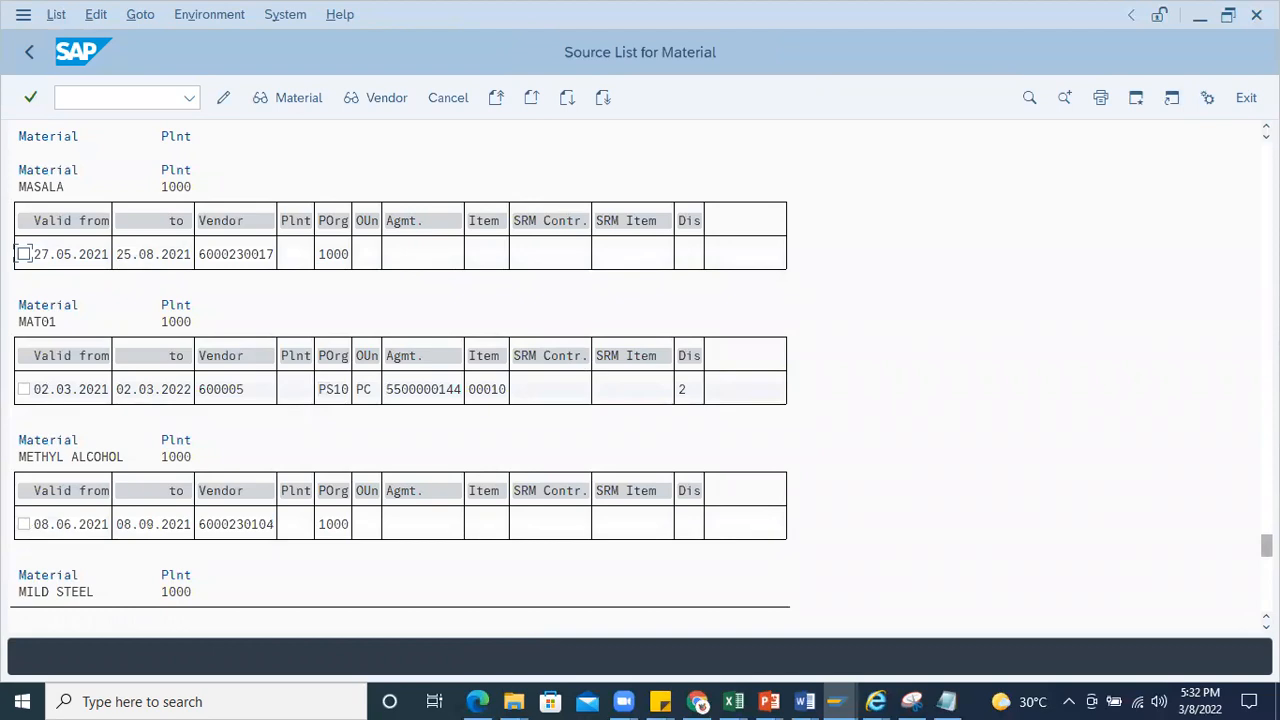
left_click_drag(1267, 545, 1267, 598)
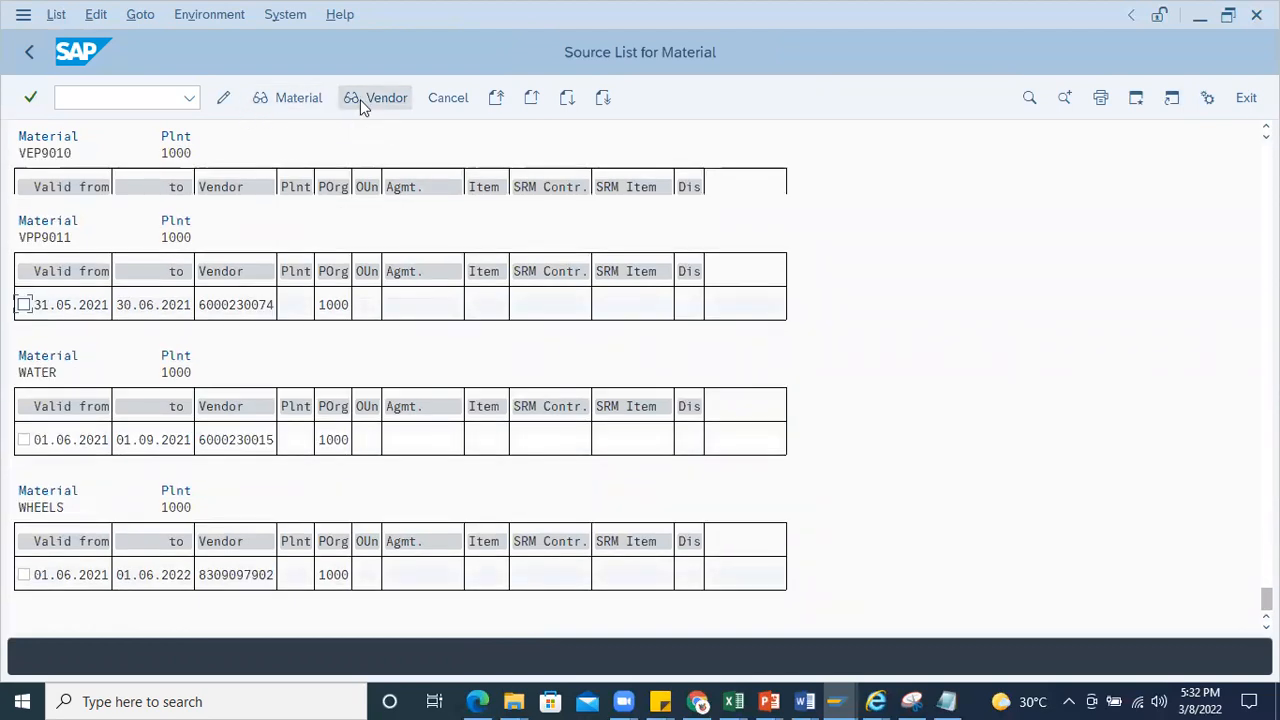
left_click(22, 305)
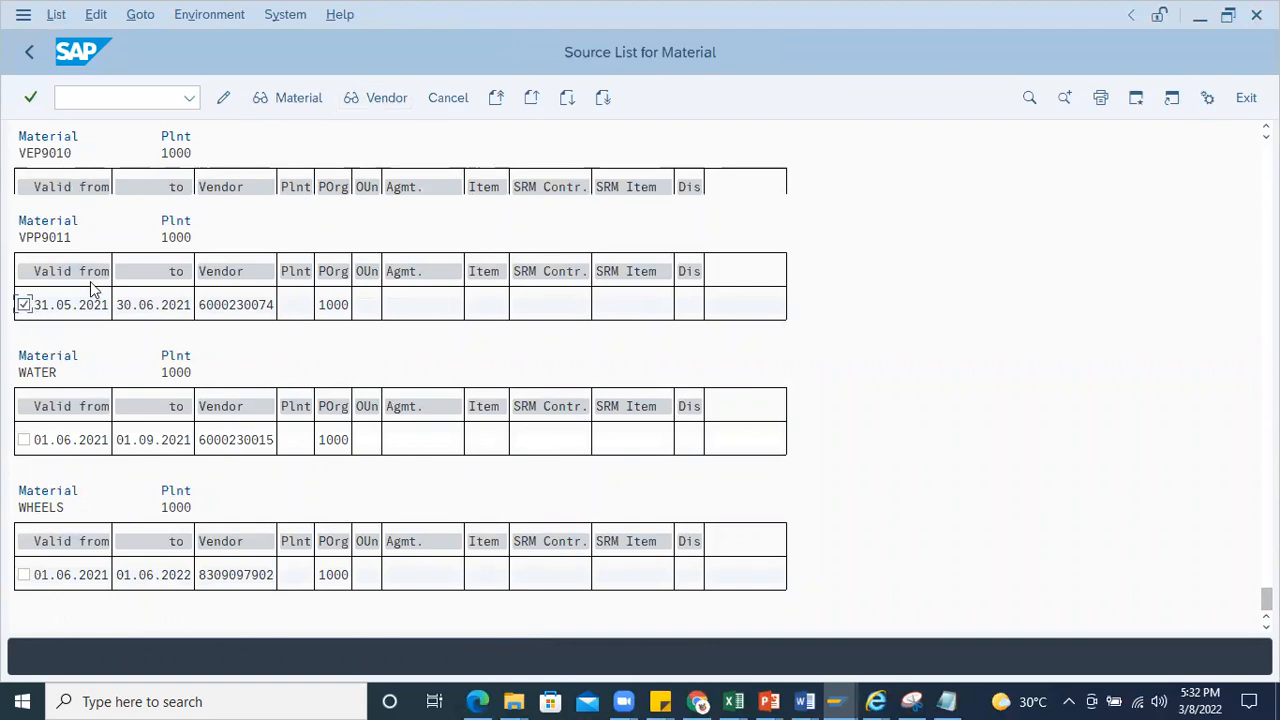
left_click(366, 100)
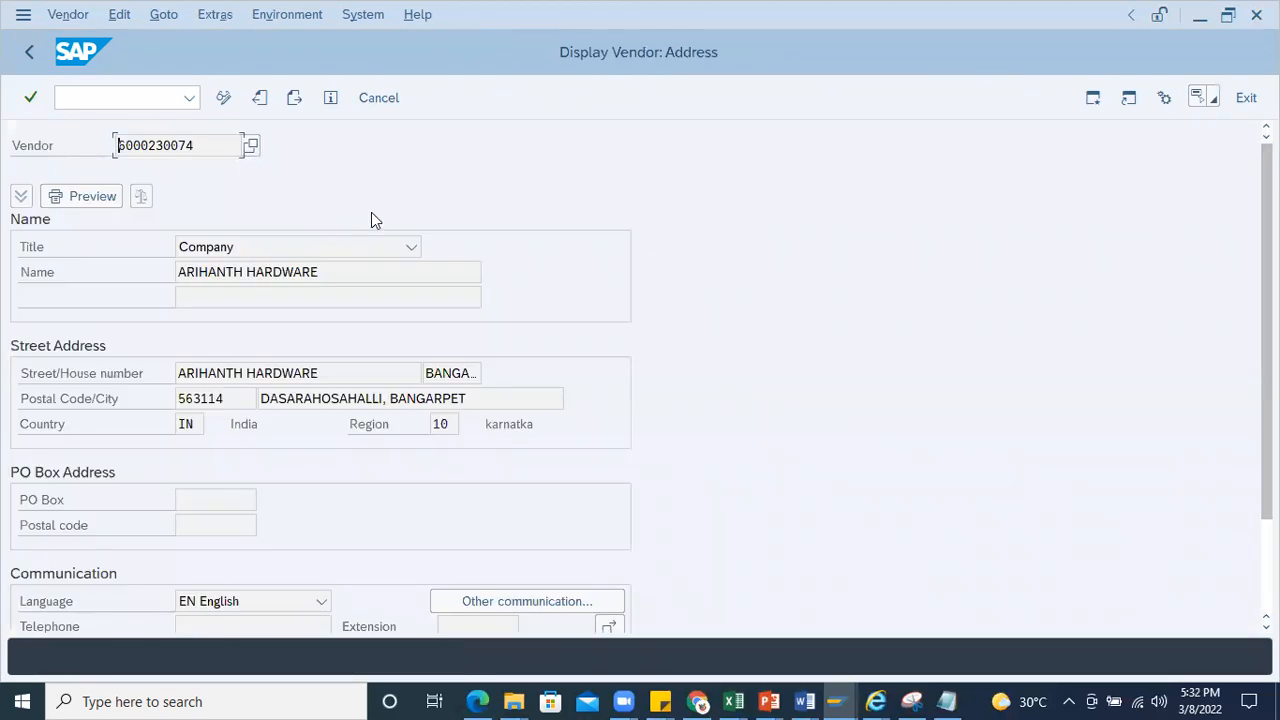
Step: Examine the vendor's number, name, city and country on the address screen and return to the source list report
left_click_drag(217, 148, 143, 100)
left_click_drag(349, 265, 199, 272)
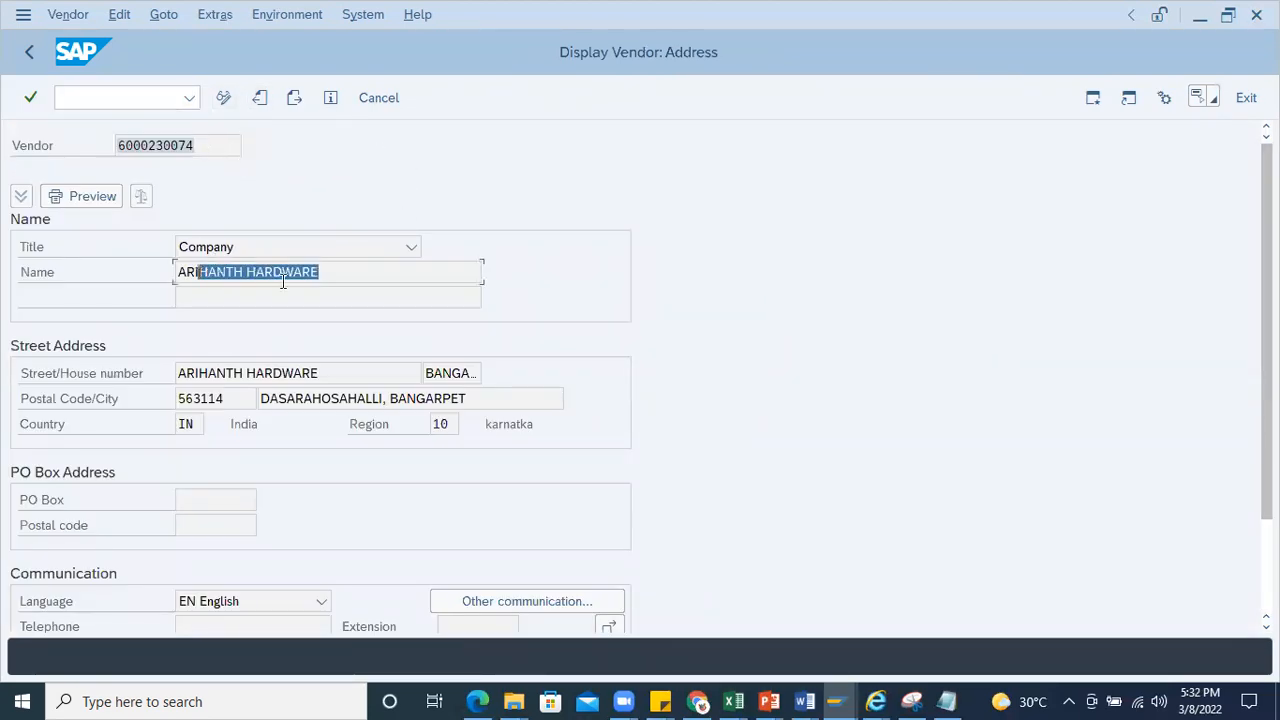
left_click_drag(498, 398, 210, 421)
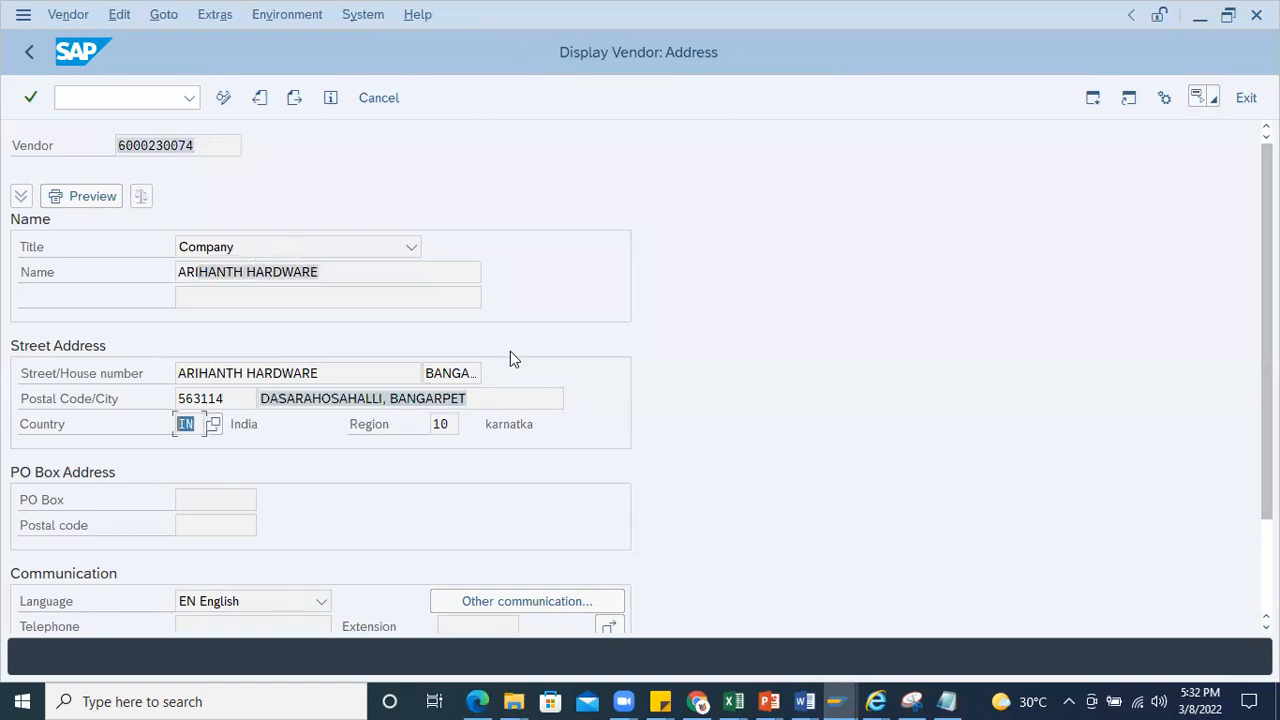
scroll(531, 477, "down", 2)
left_click(29, 55)
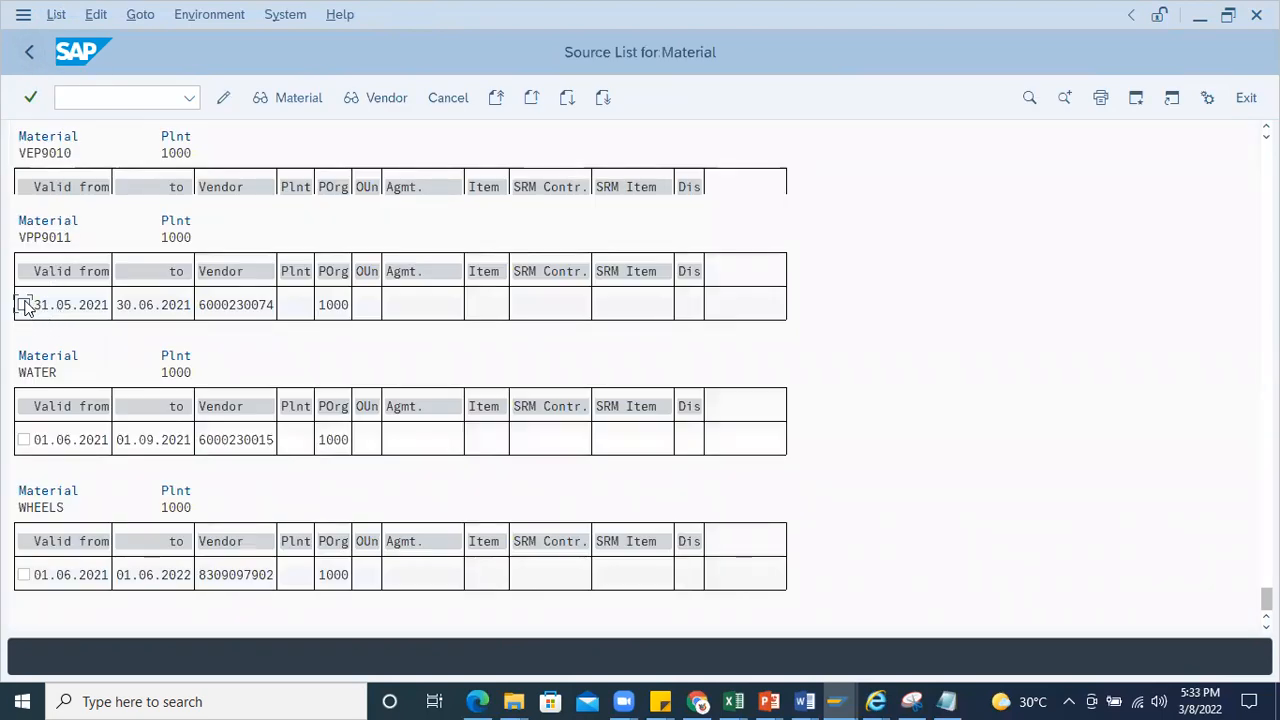
Step: Display the purchasing data and additional material information of material VPP9011, and return to the source list report
left_click(285, 103)
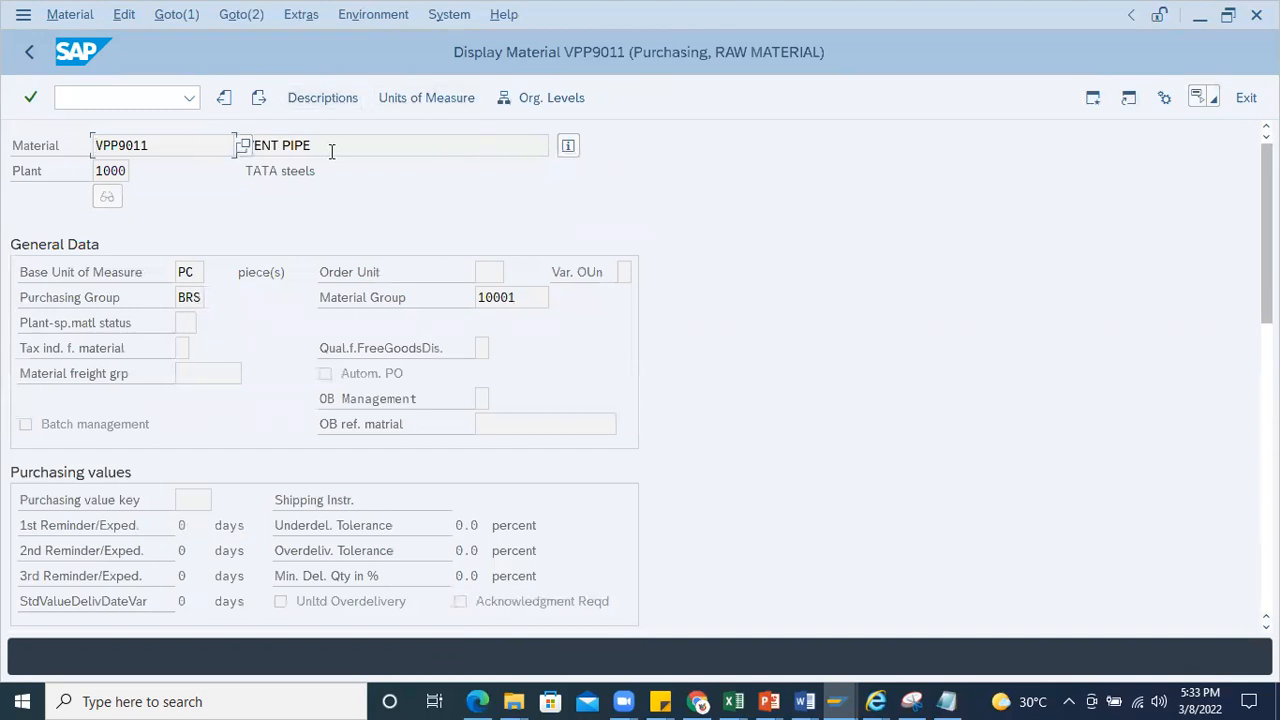
left_click_drag(331, 151, 172, 206)
left_click(567, 145)
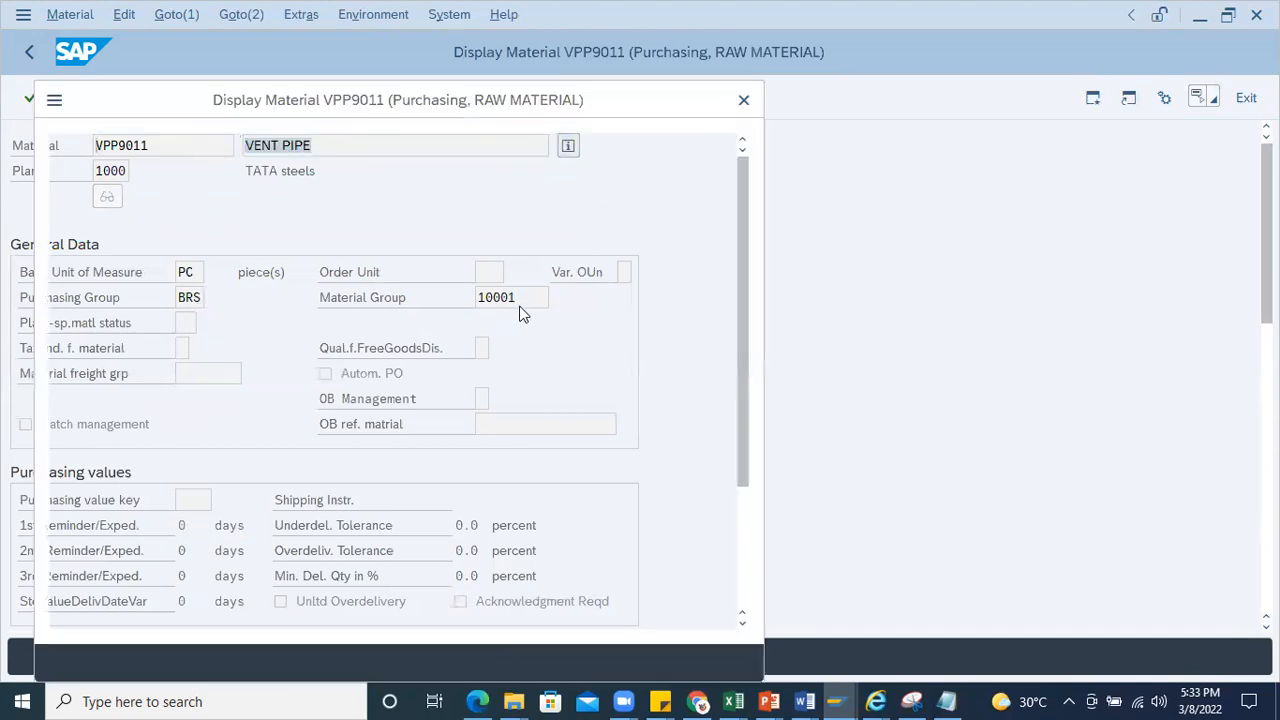
left_click(743, 100)
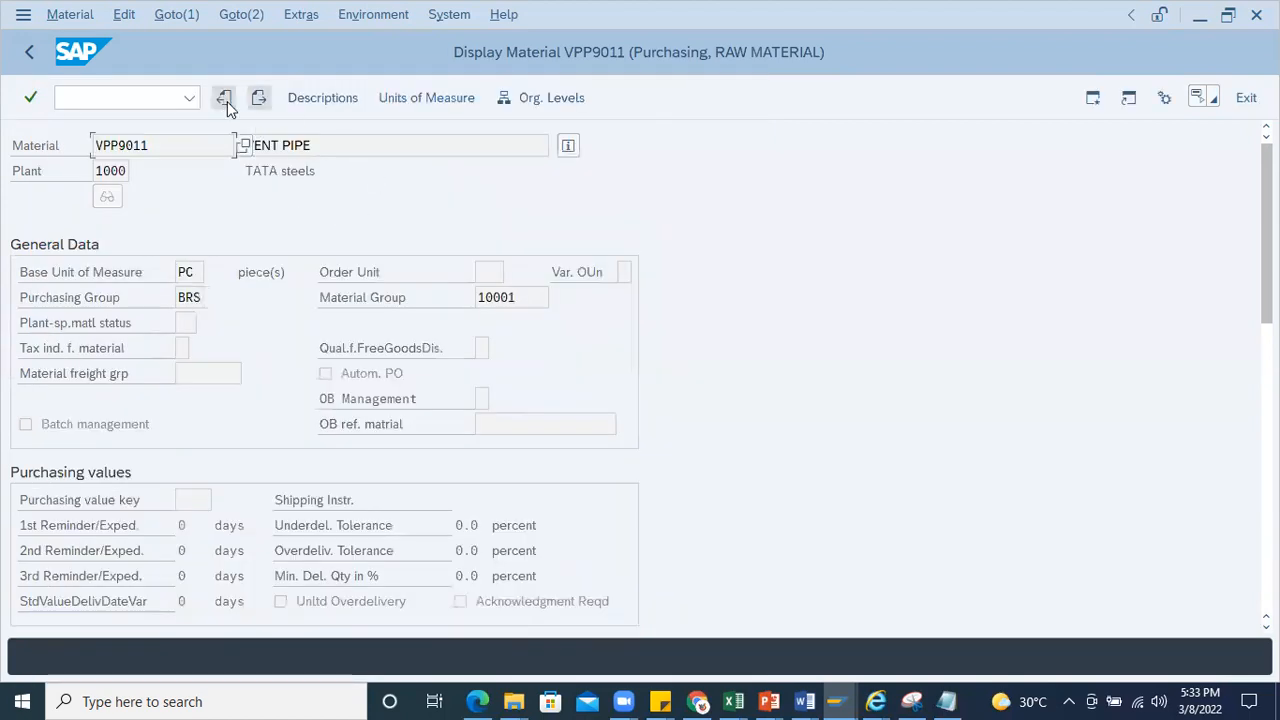
left_click(36, 55)
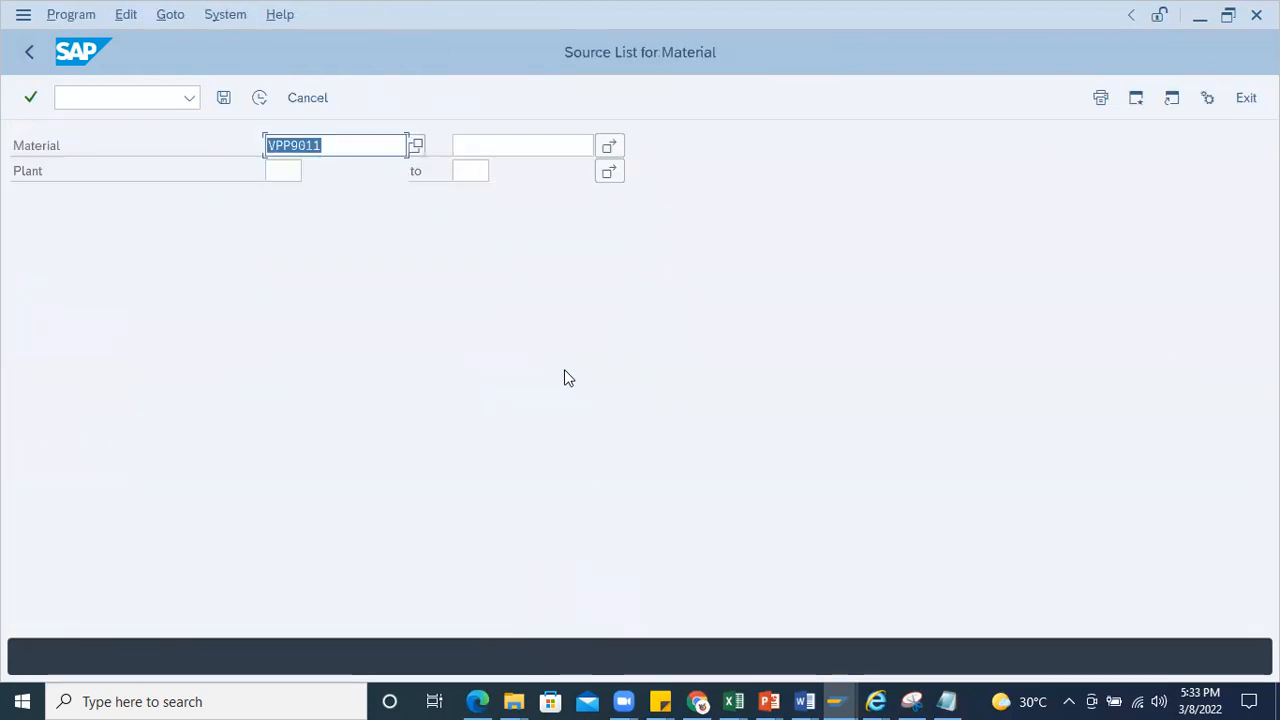
Step: Open quota arrangement maintenance for material VPP9011 in plant 1000, review the quota arrangement period columns, and return to the transaction list
left_click(28, 57)
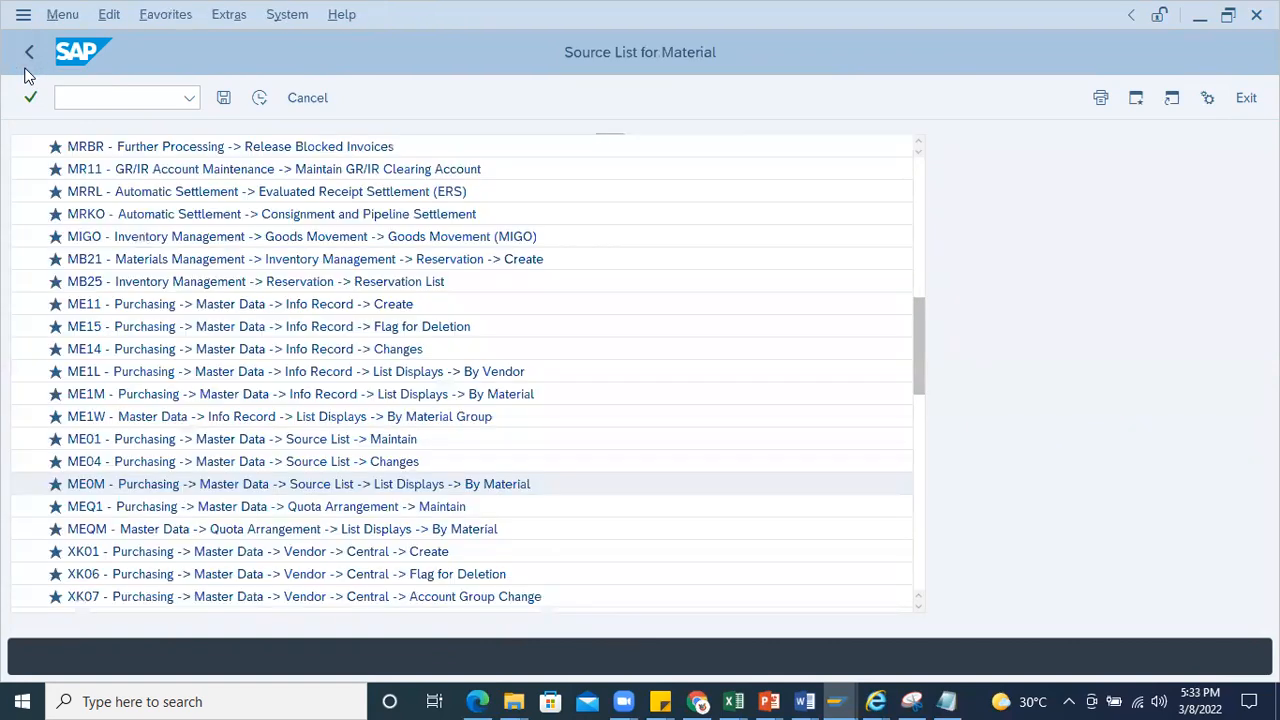
double_click(139, 512)
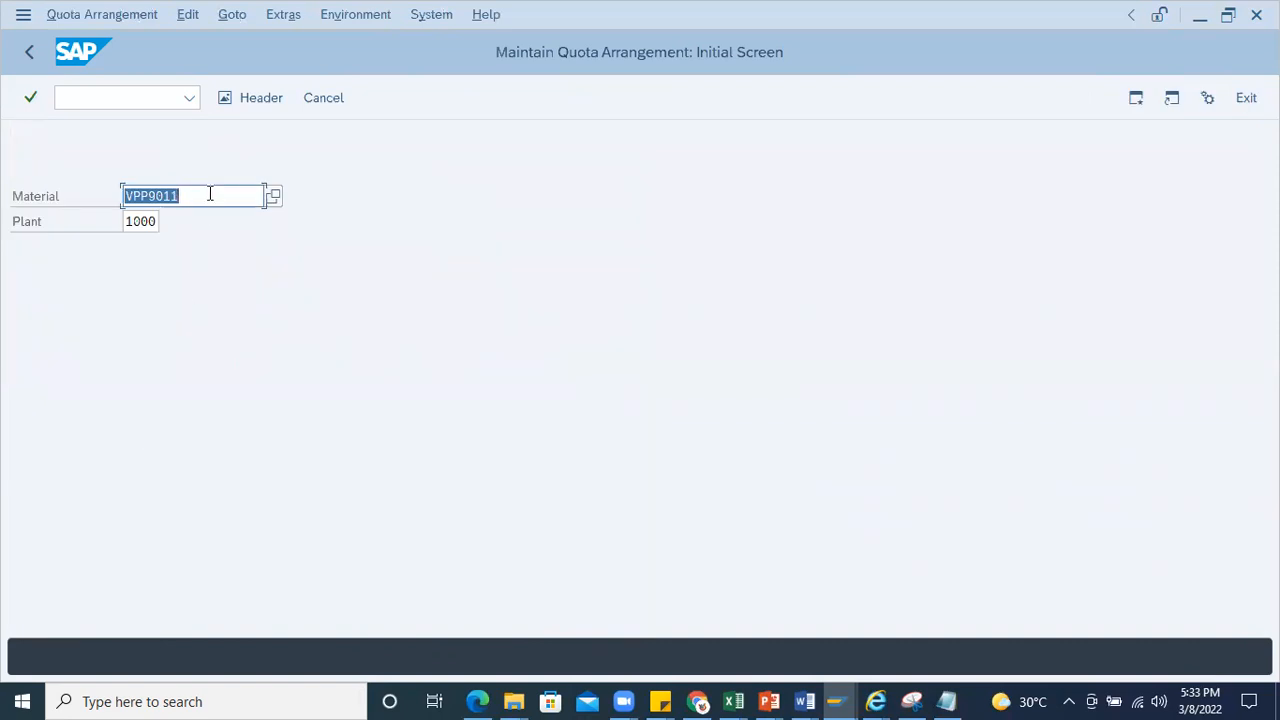
key("Return")
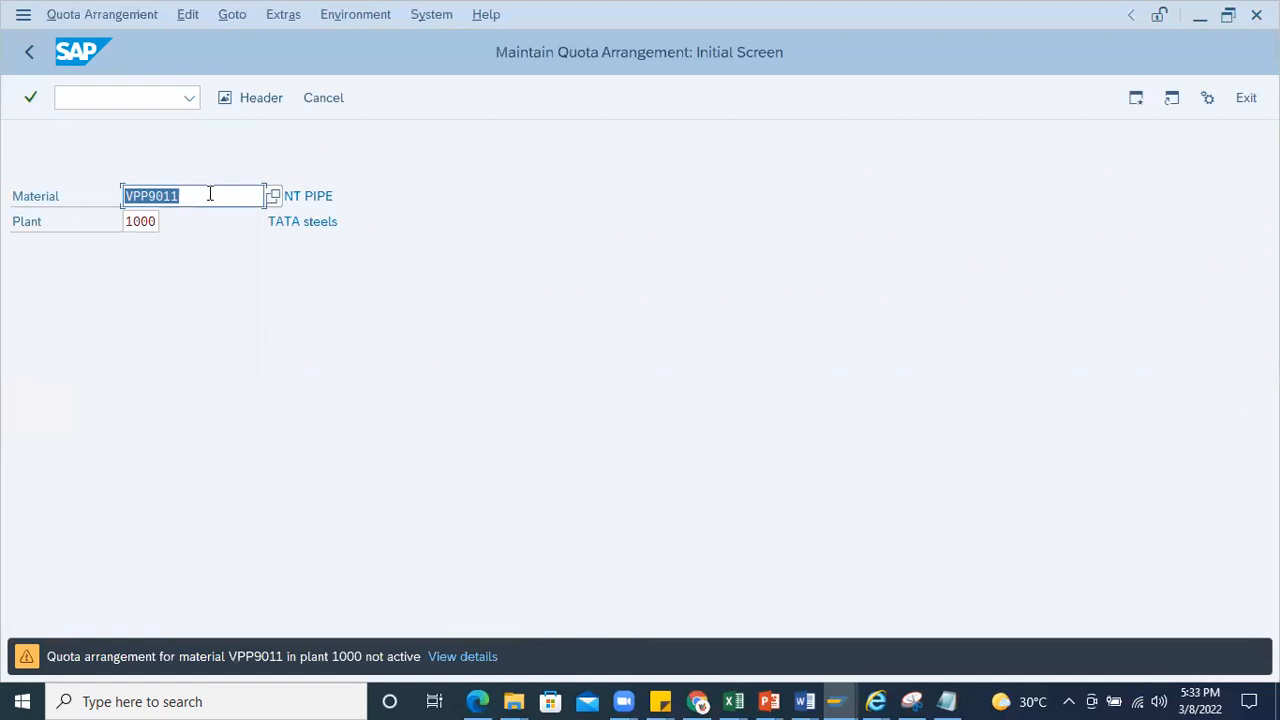
key("Return")
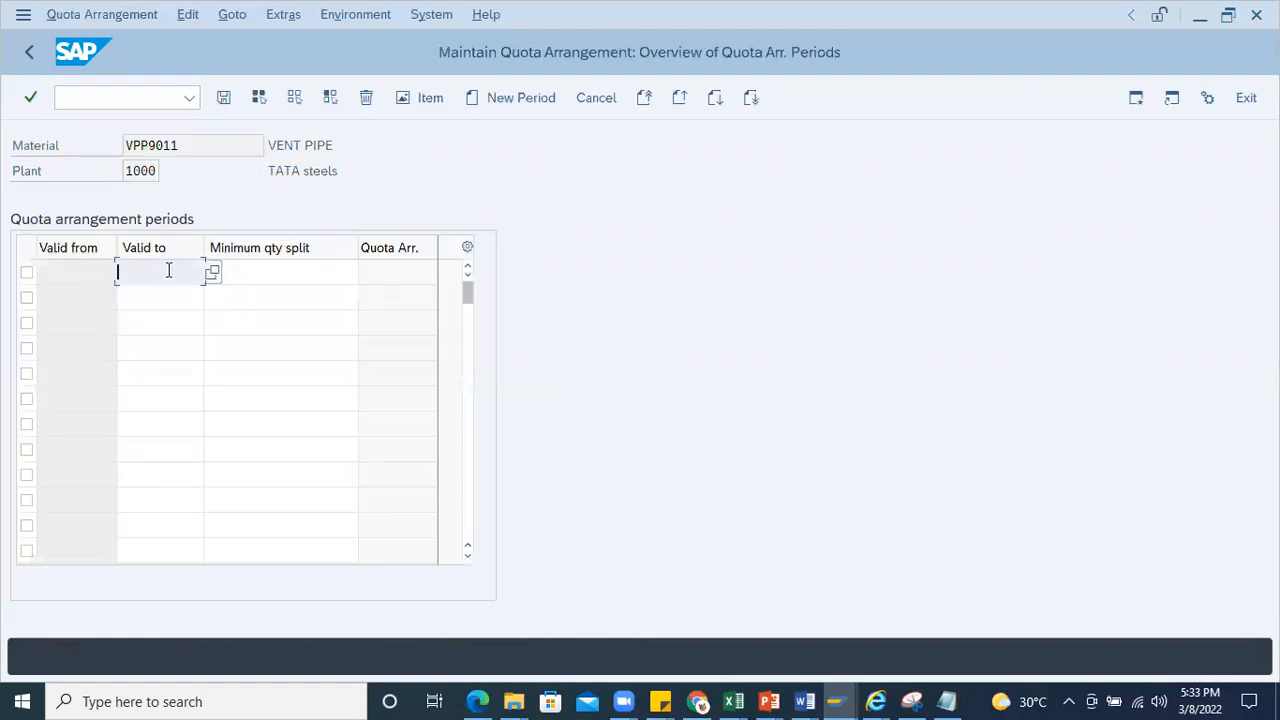
left_click(245, 268)
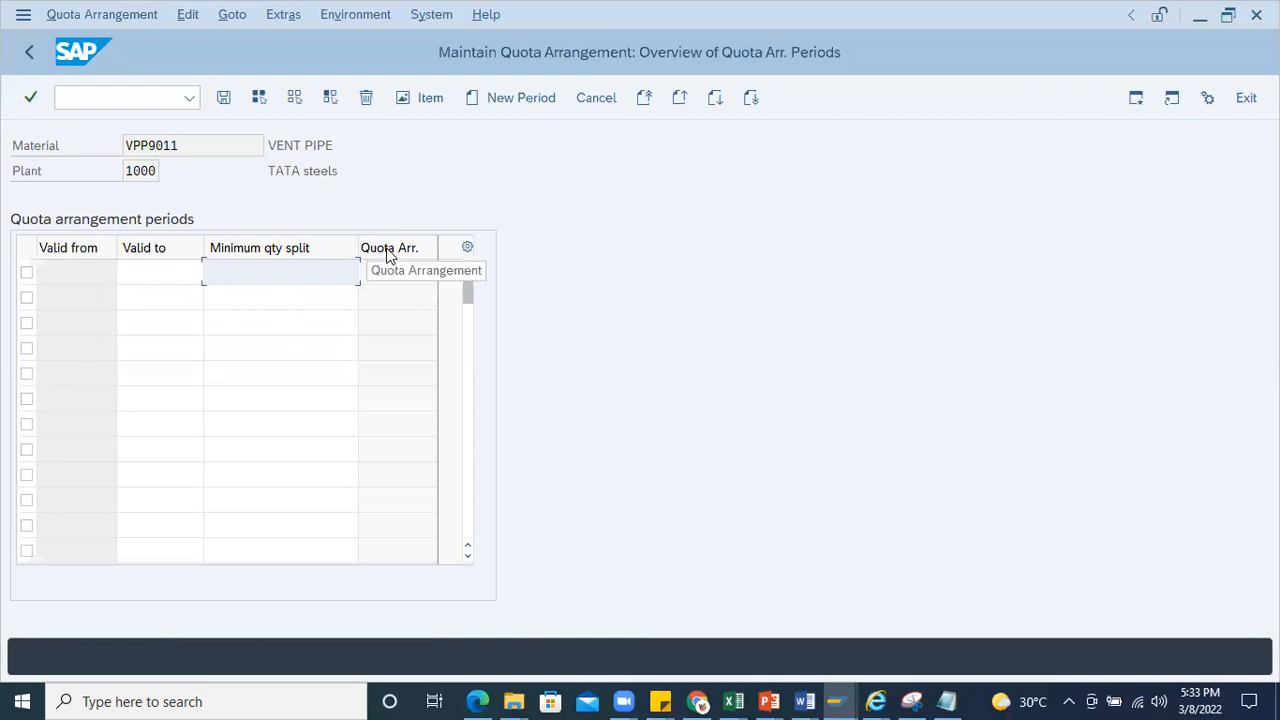
left_click(29, 53)
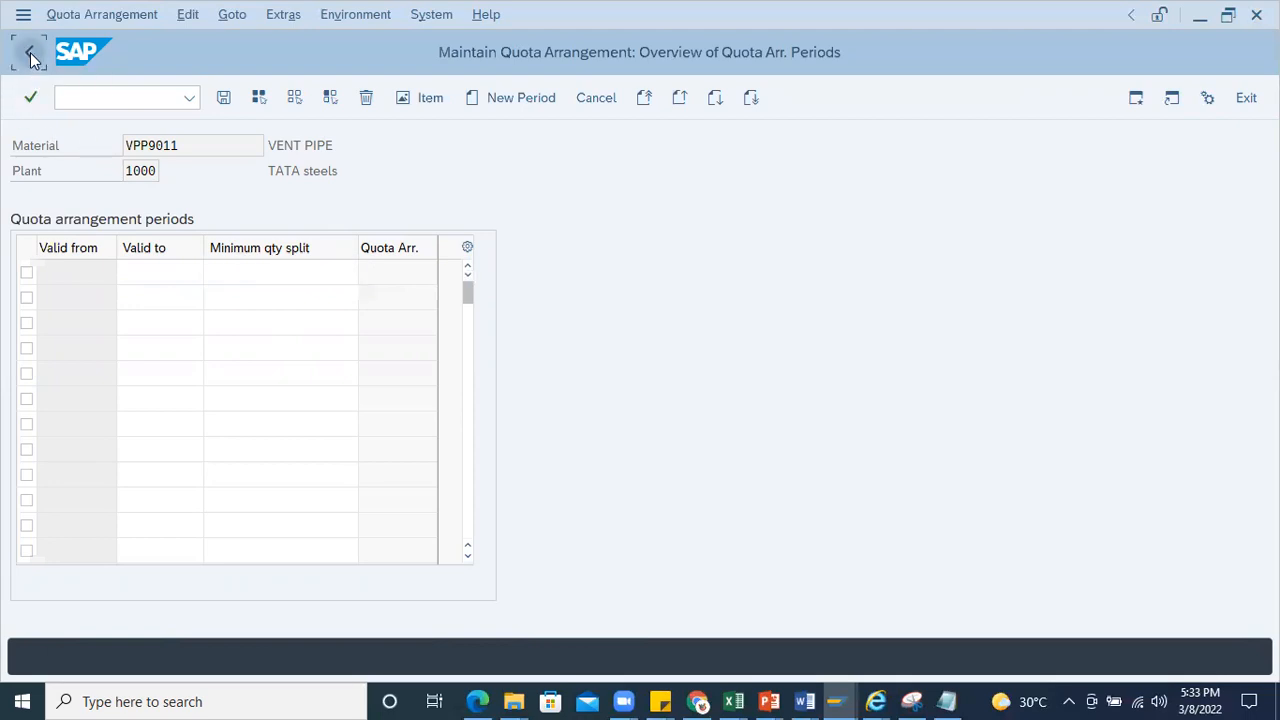
left_click(30, 55)
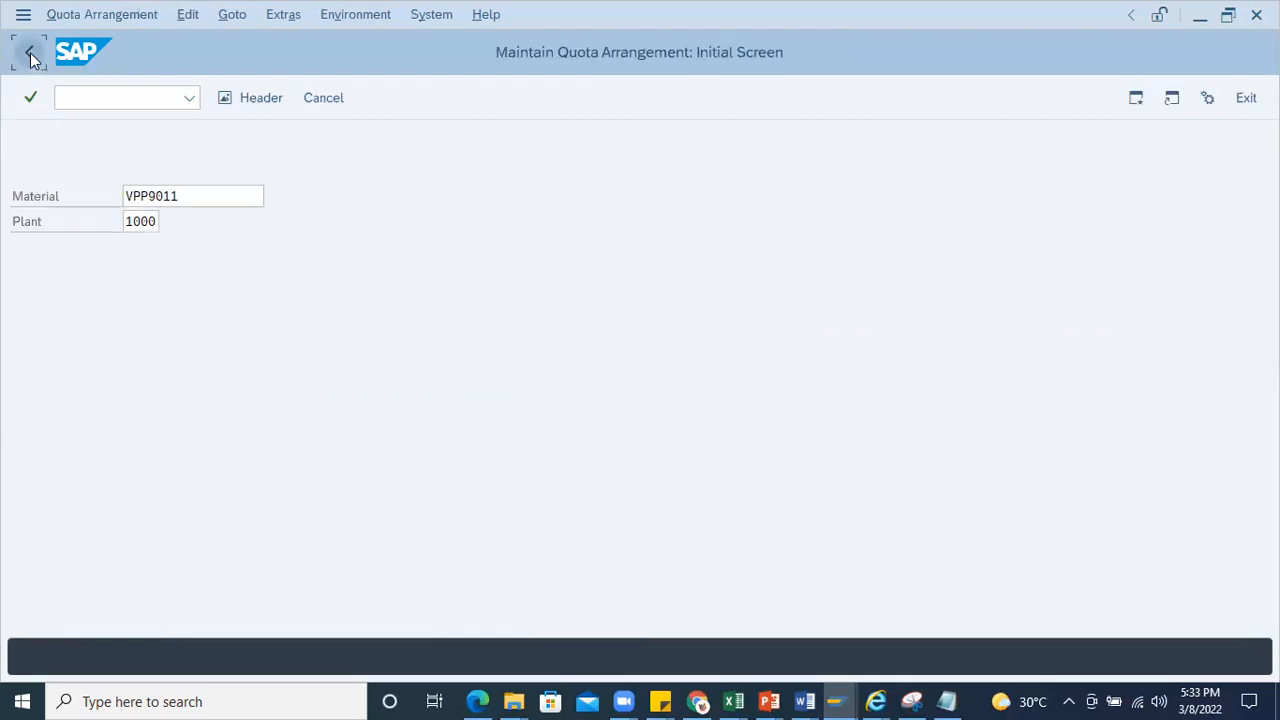
Step: Run the quota arrangement list by material for plant 1000 with the material selection cleared
scroll(272, 421, "down", 1)
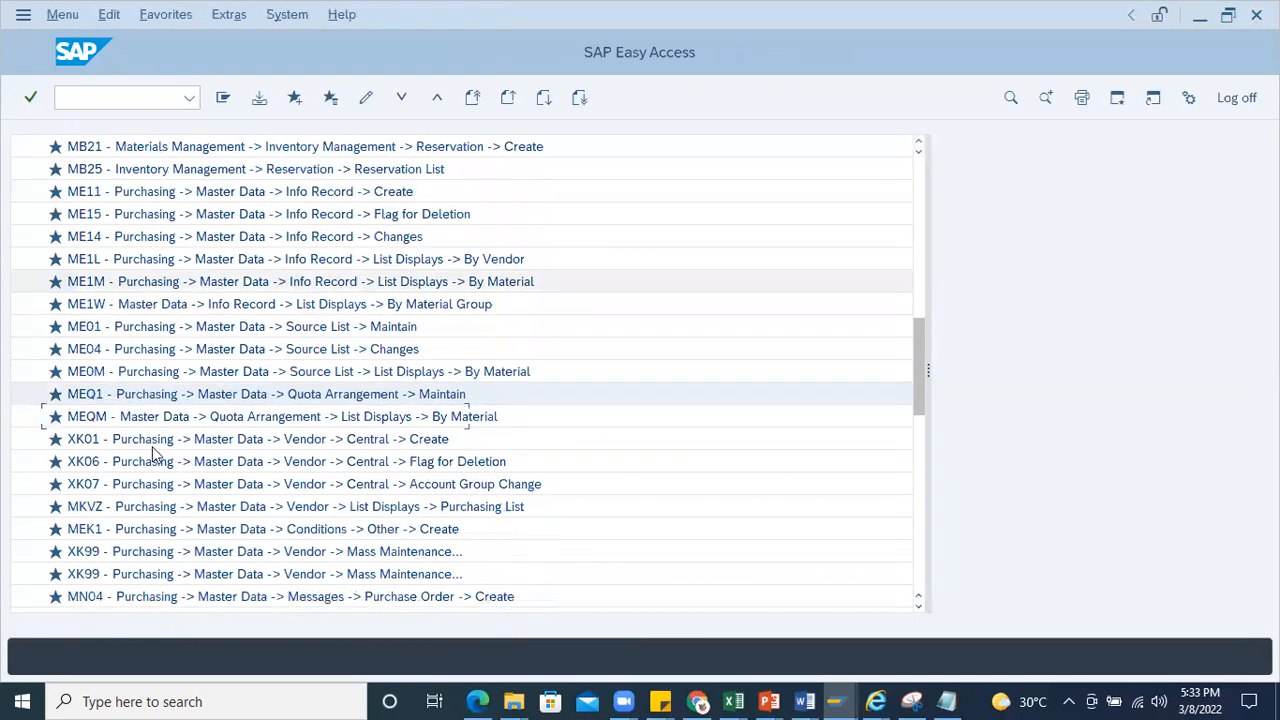
double_click(123, 422)
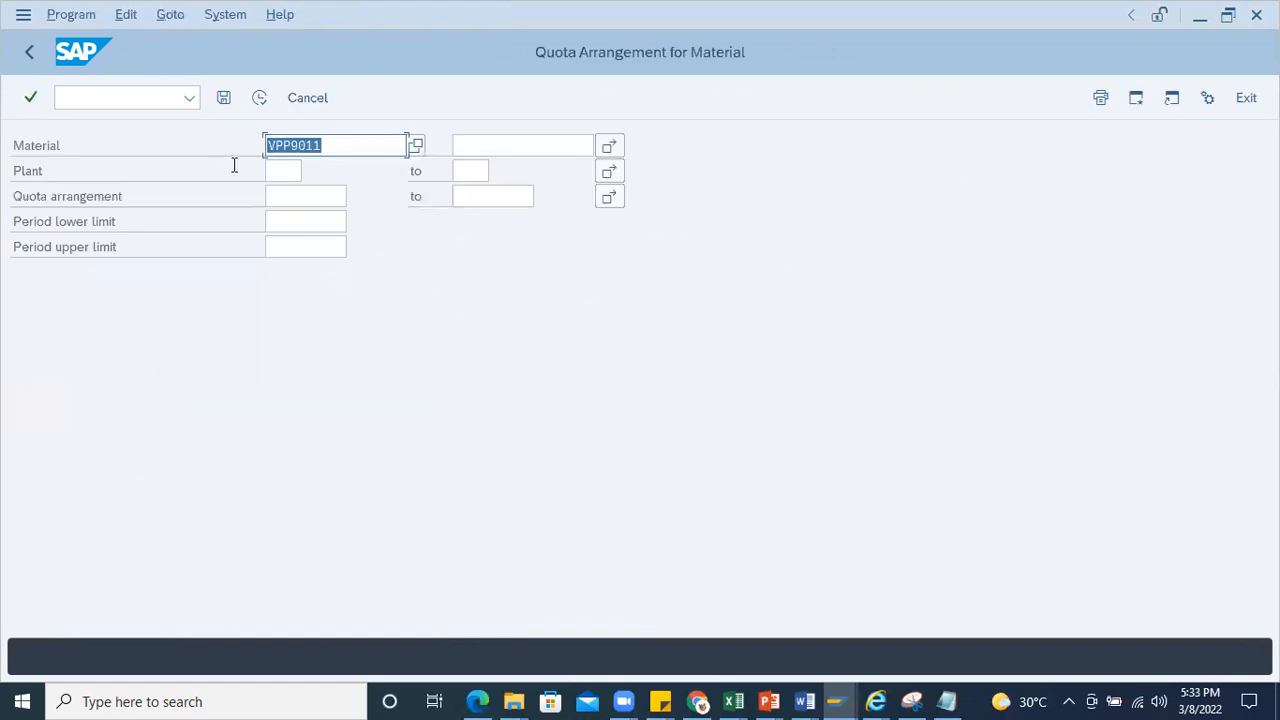
key("Delete")
left_click(292, 169)
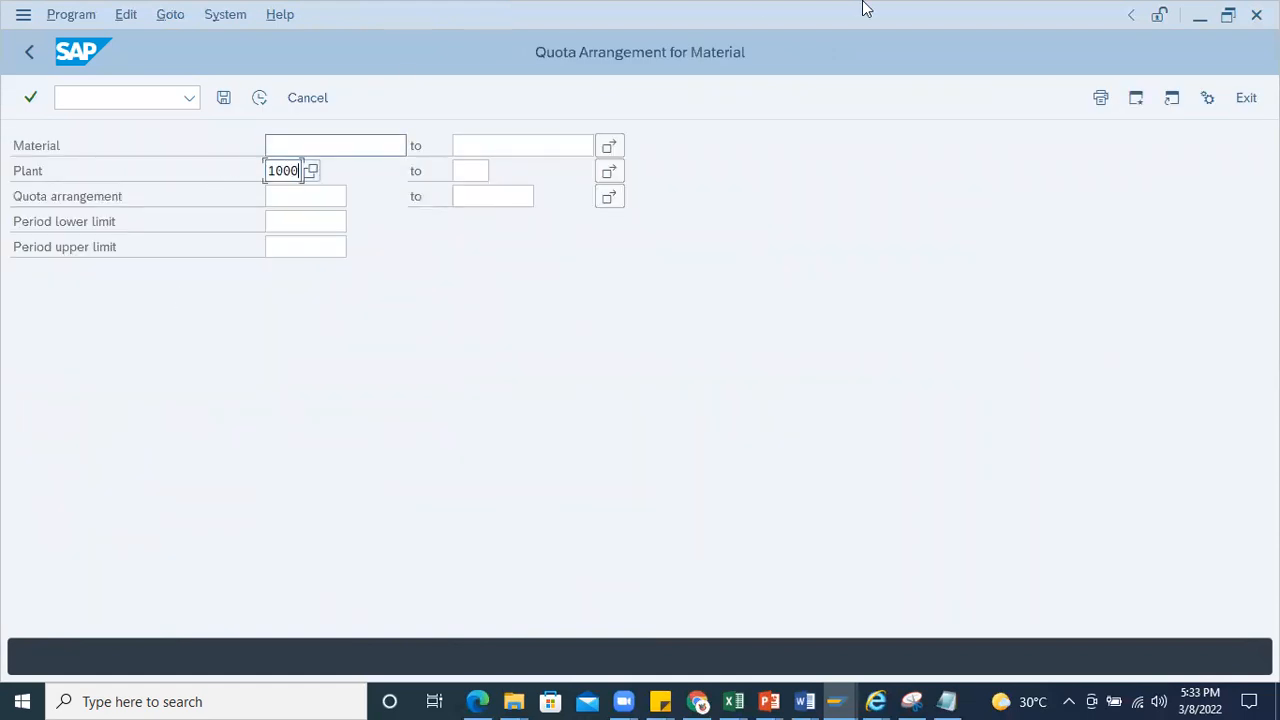
left_click(259, 99)
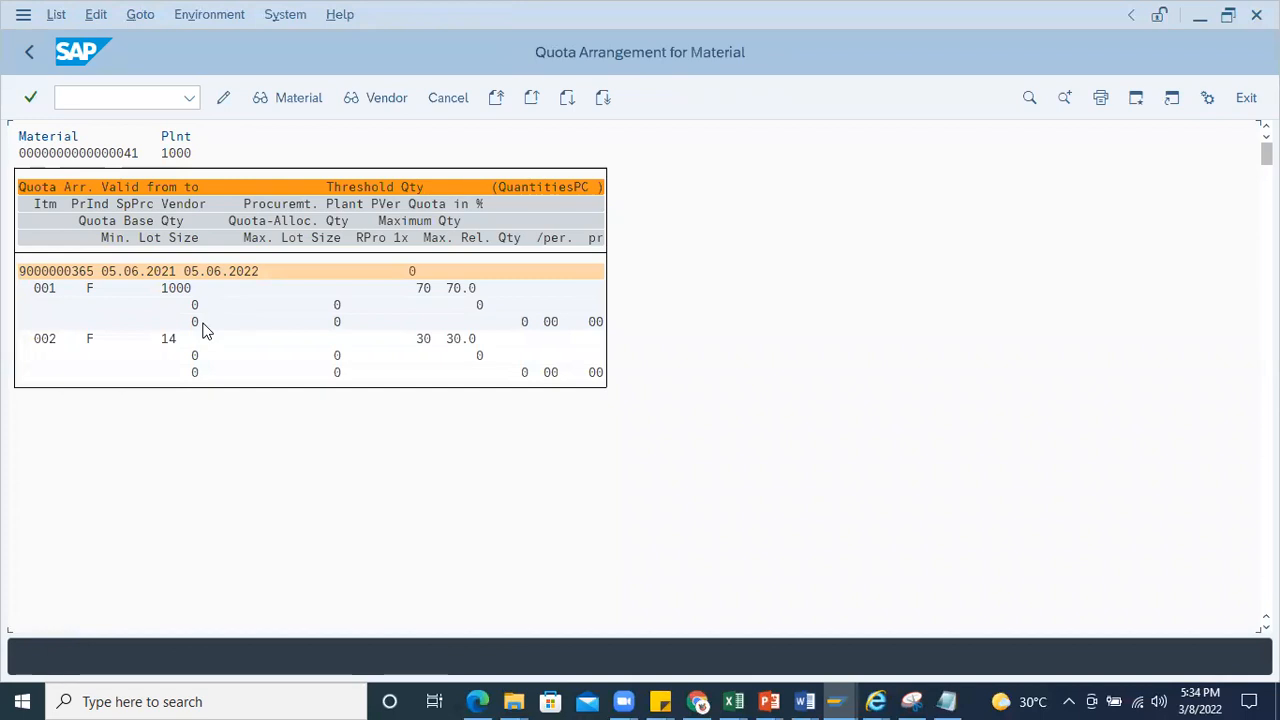
Step: Examine the vendors and quota percentages of both items of material 41, and return from the quota arrangement report to the transaction list
left_click(166, 289)
left_click(171, 339)
left_click(462, 339)
left_click(455, 288)
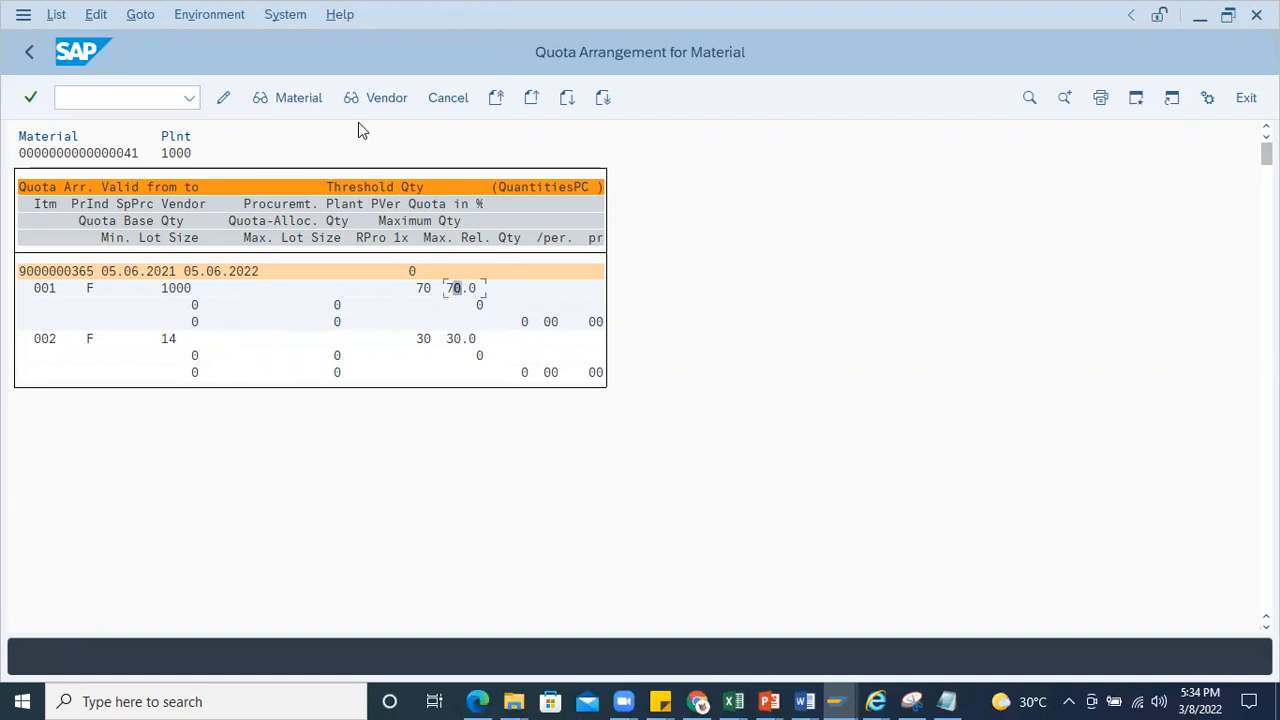
left_click(106, 154)
left_click(30, 57)
left_click(284, 171)
left_click(323, 252)
left_click(30, 56)
left_click(283, 170)
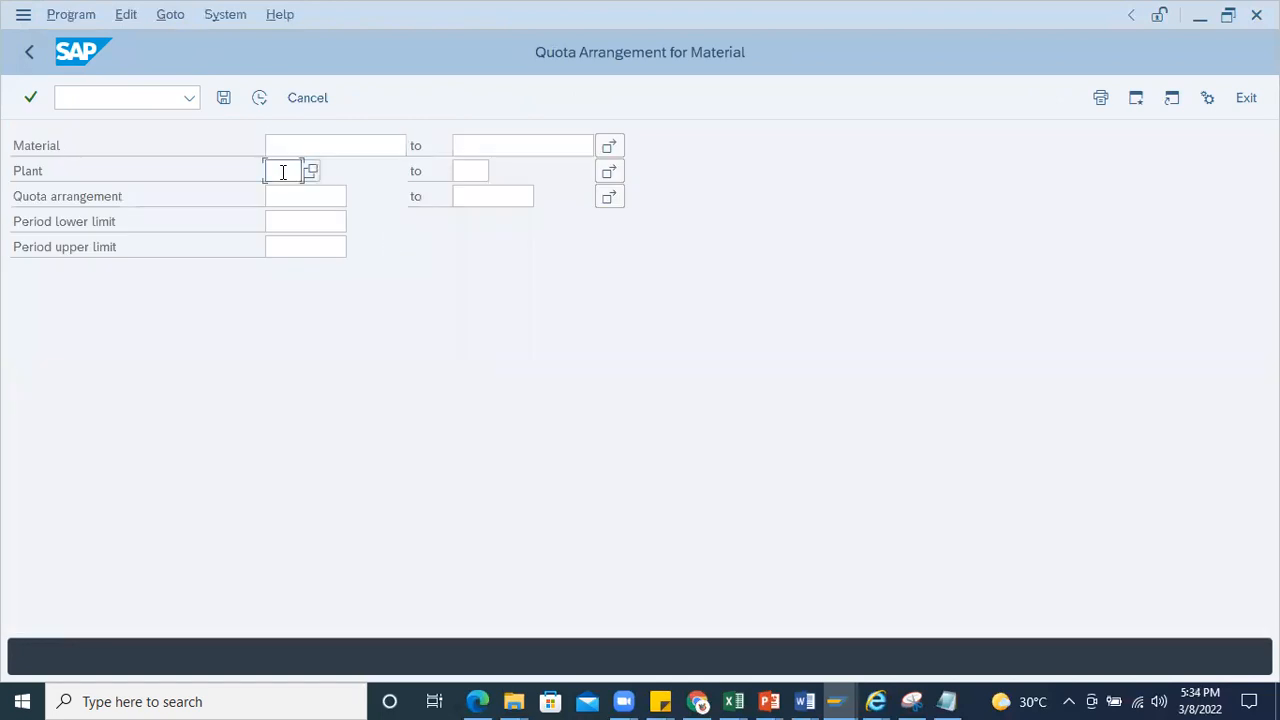
left_click(28, 54)
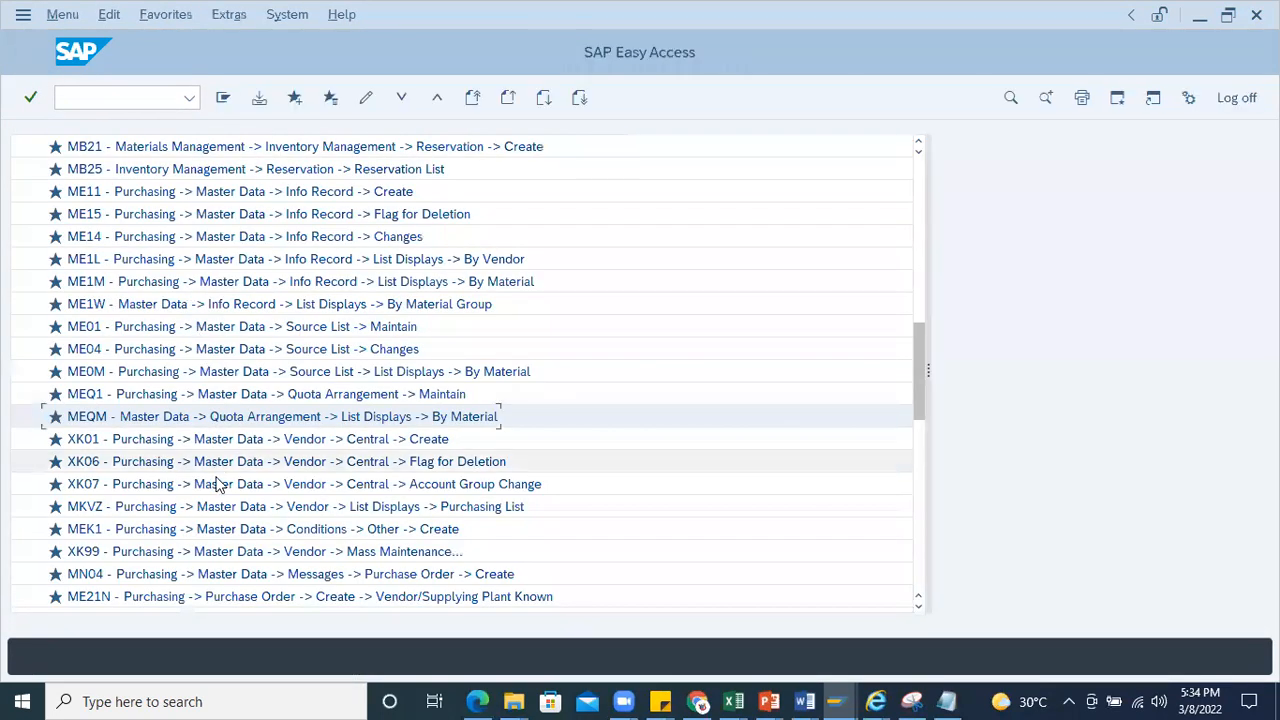
Step: Display the initial screen for central vendor creation, review its account group entry, and return to the transaction list
left_click(105, 446)
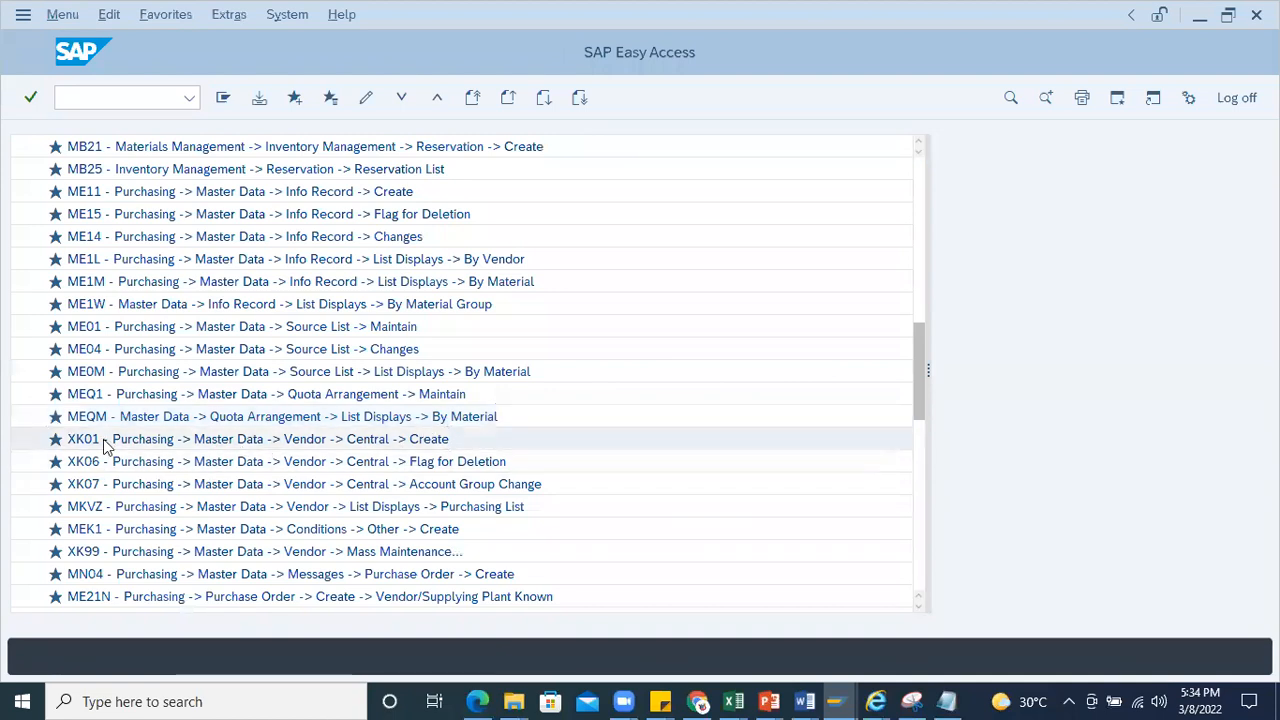
double_click(105, 446)
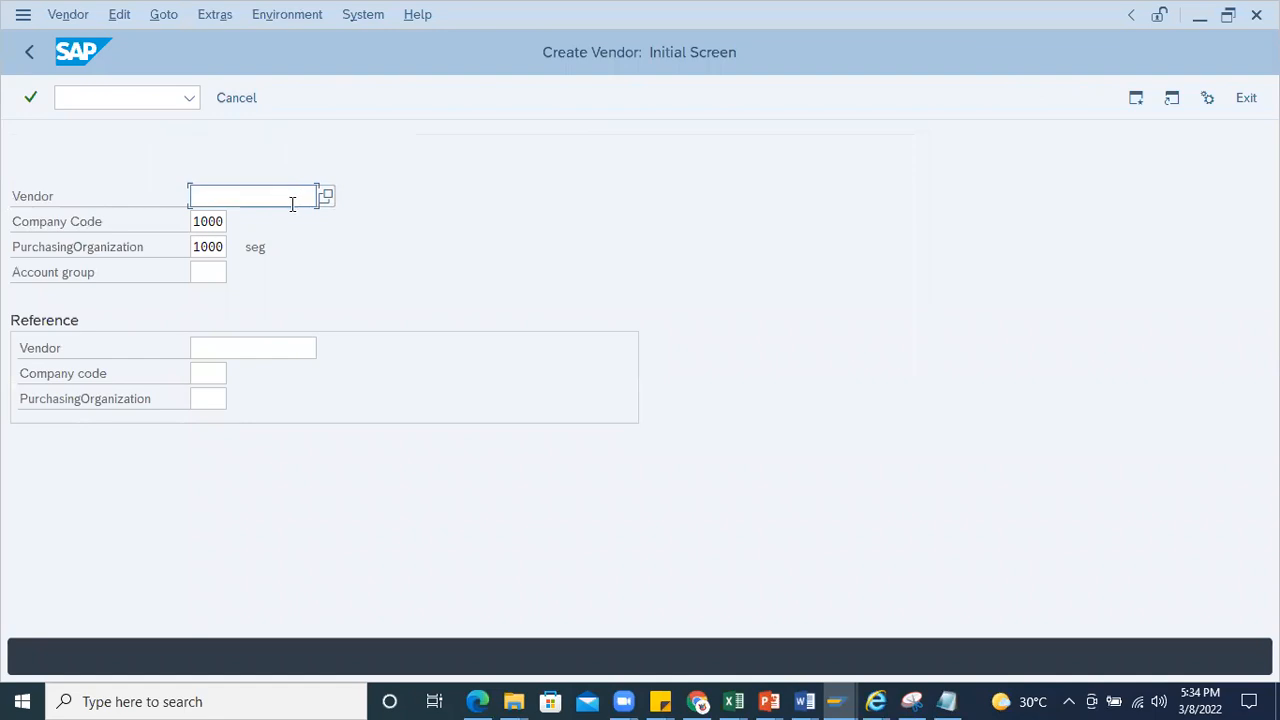
left_click(204, 274)
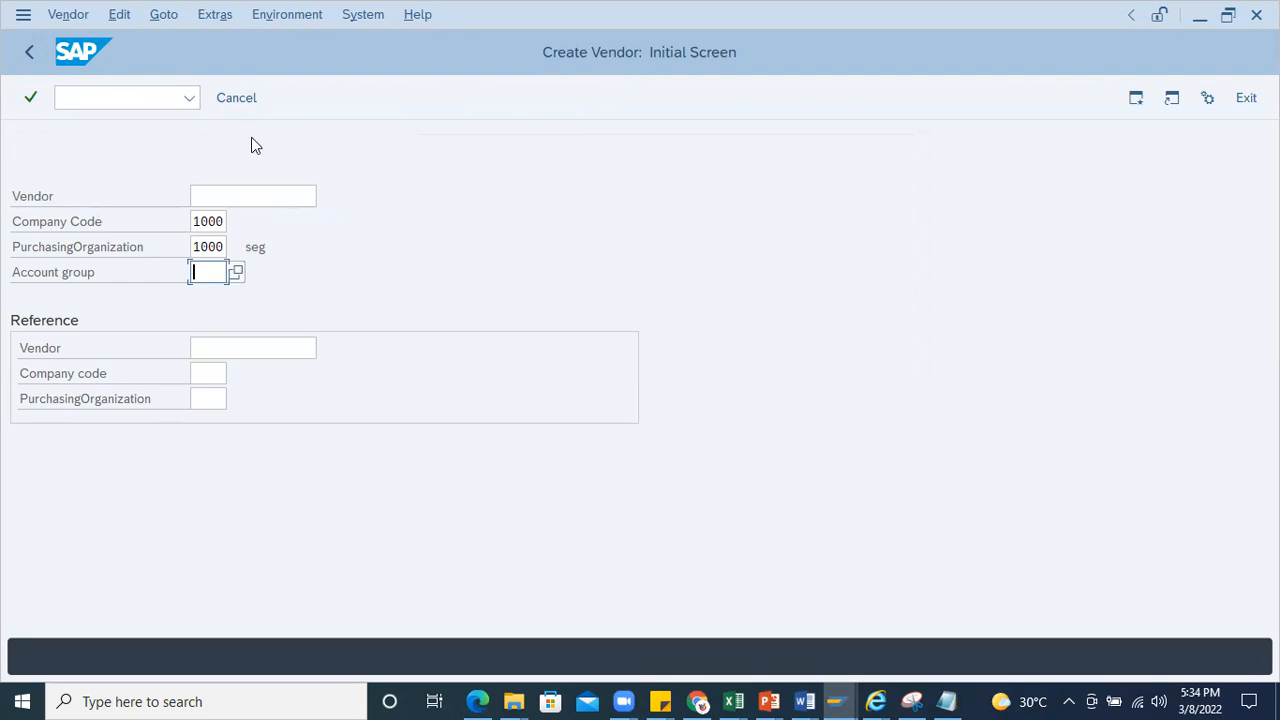
left_click(37, 60)
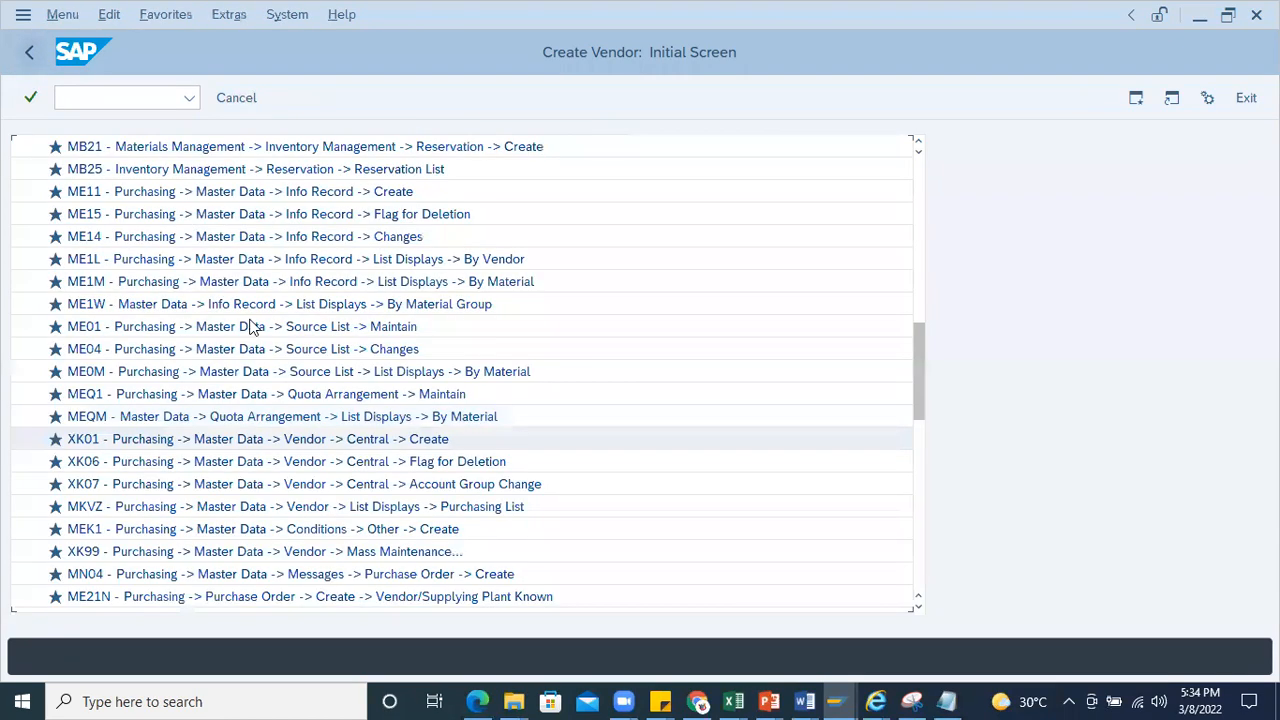
Step: Display the initial screen for flagging a vendor for deletion and return to the transaction list
scroll(156, 470, "down", 1)
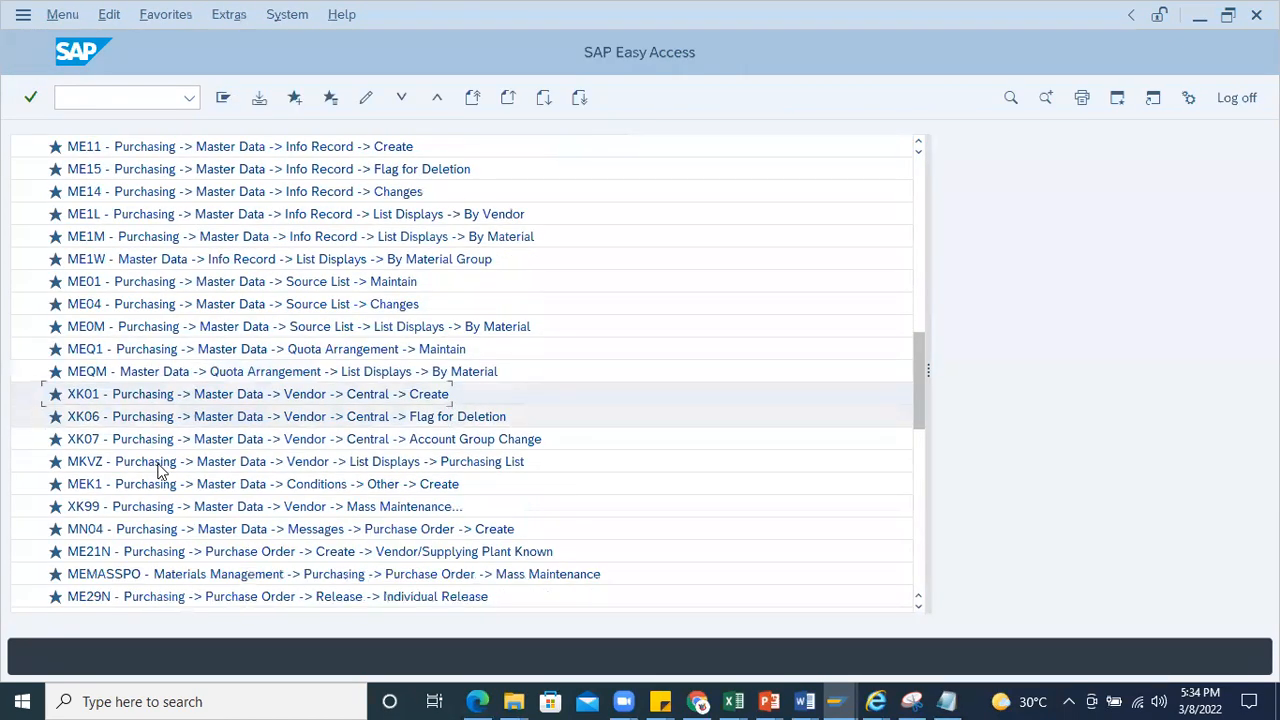
double_click(116, 418)
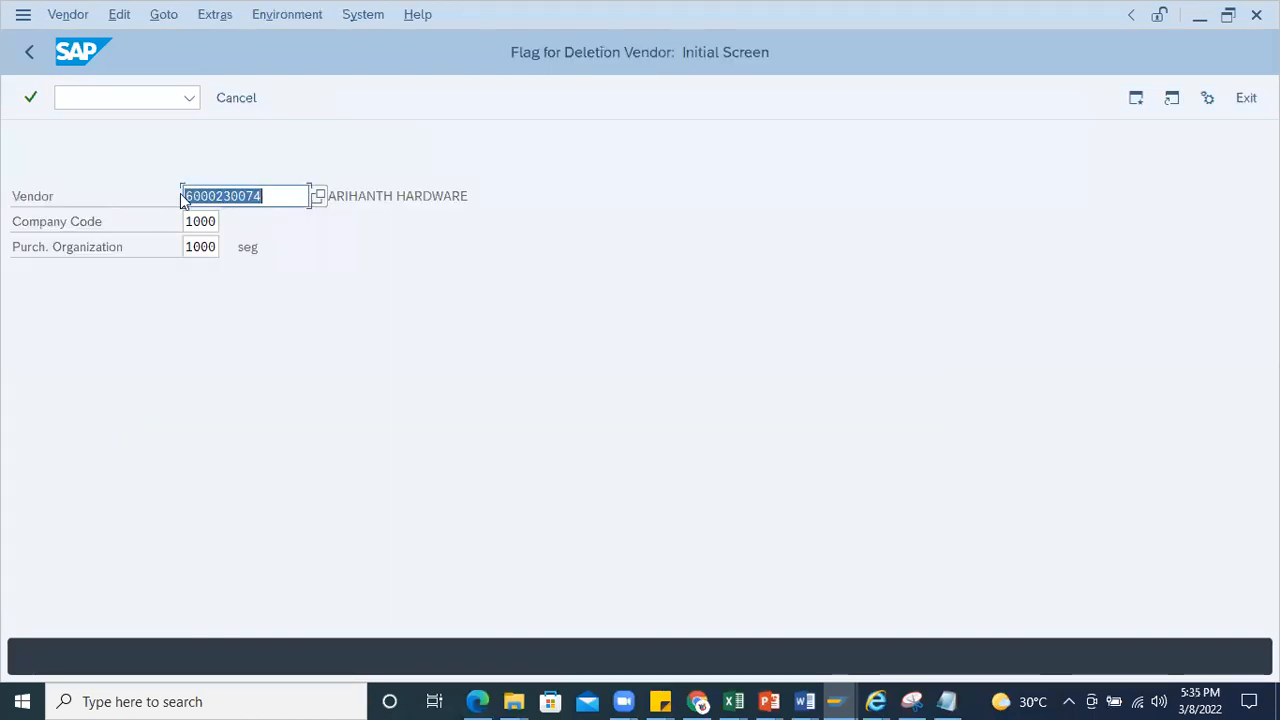
left_click(24, 52)
Step: Start an account group change for vendor ARIHANTH HARDWARE and accept its company code and purchasing organization overview
double_click(113, 442)
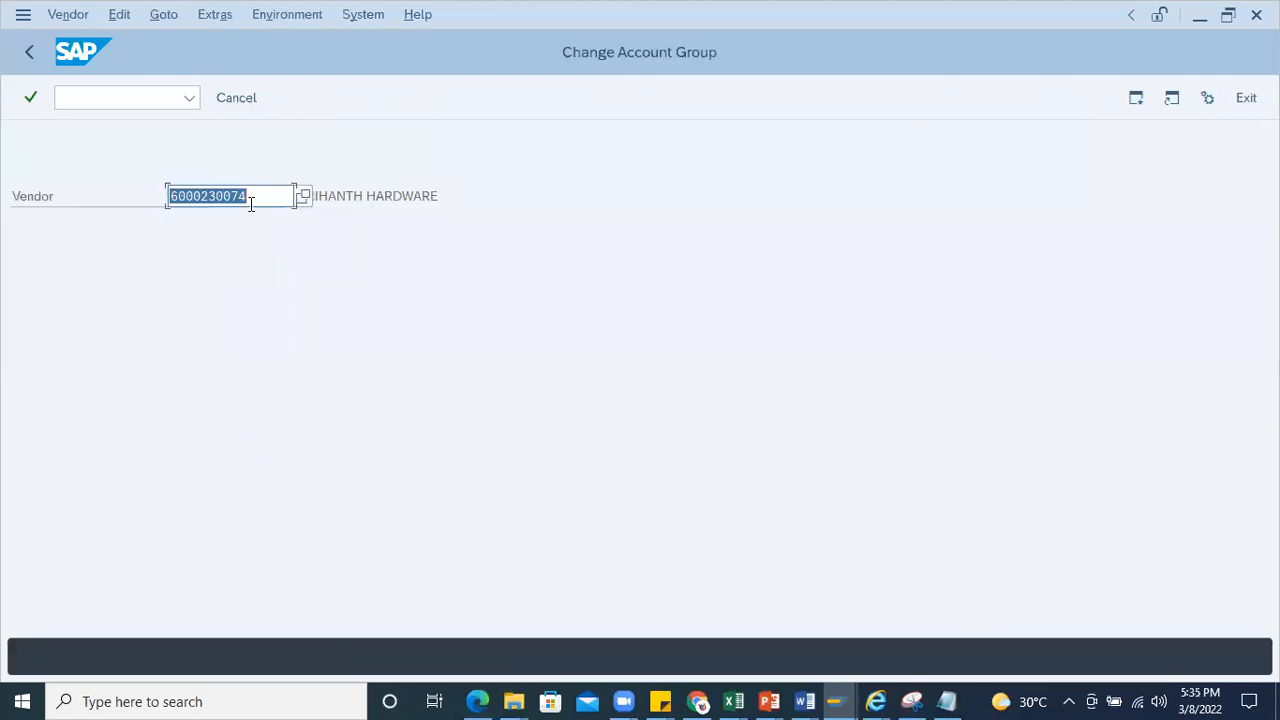
key("Return")
left_click(215, 378)
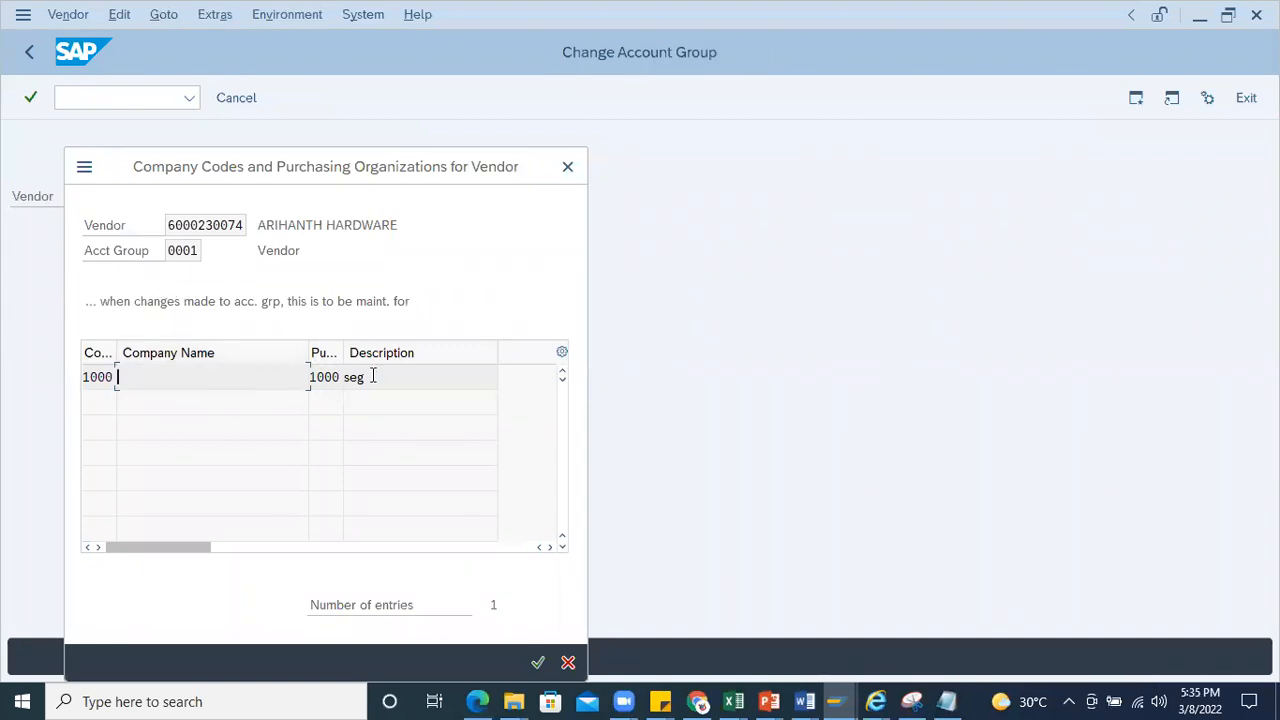
left_click_drag(363, 190, 468, 119)
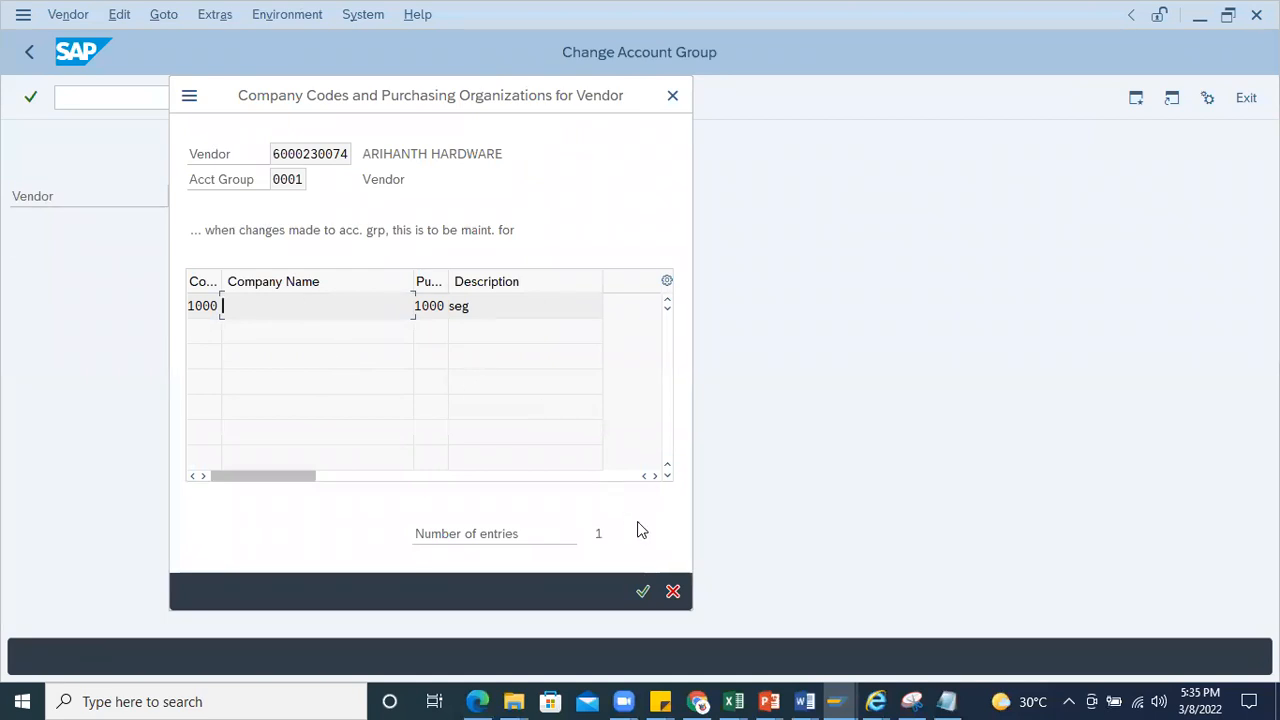
left_click(642, 592)
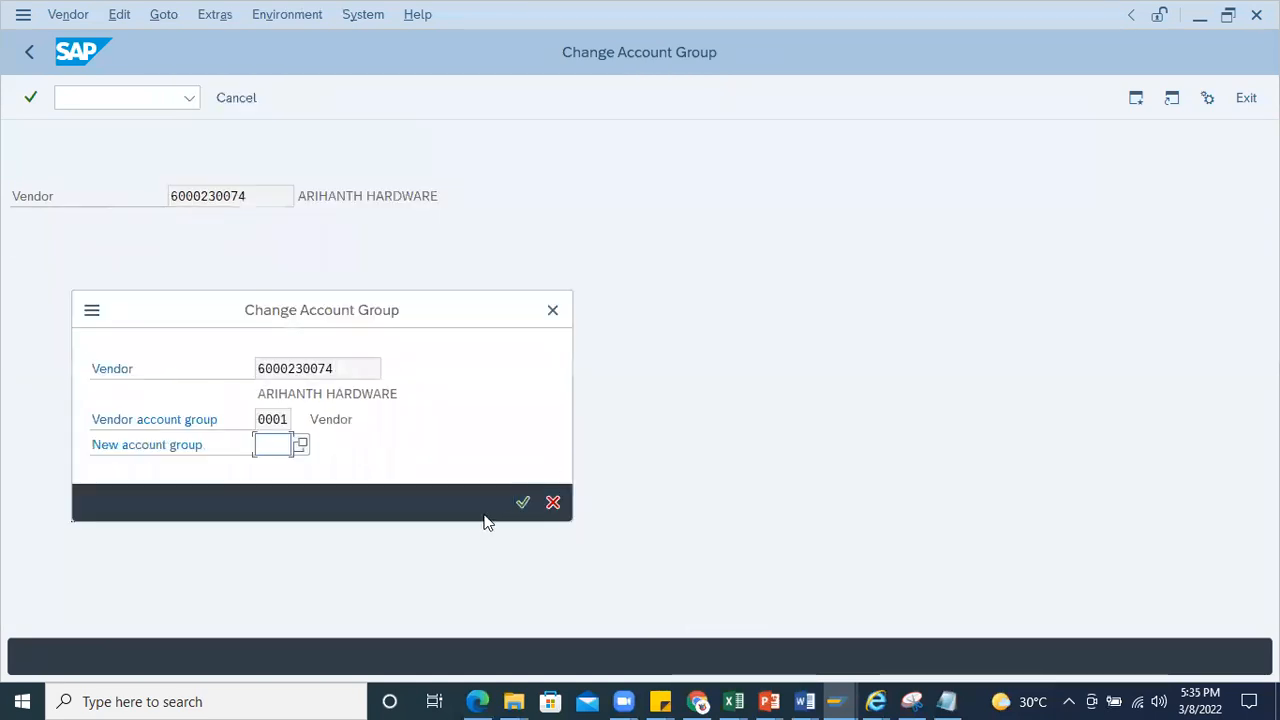
Step: Try to change the vendor's account group from 0001 to KRED, and leave the account group change
left_click_drag(289, 419, 143, 414)
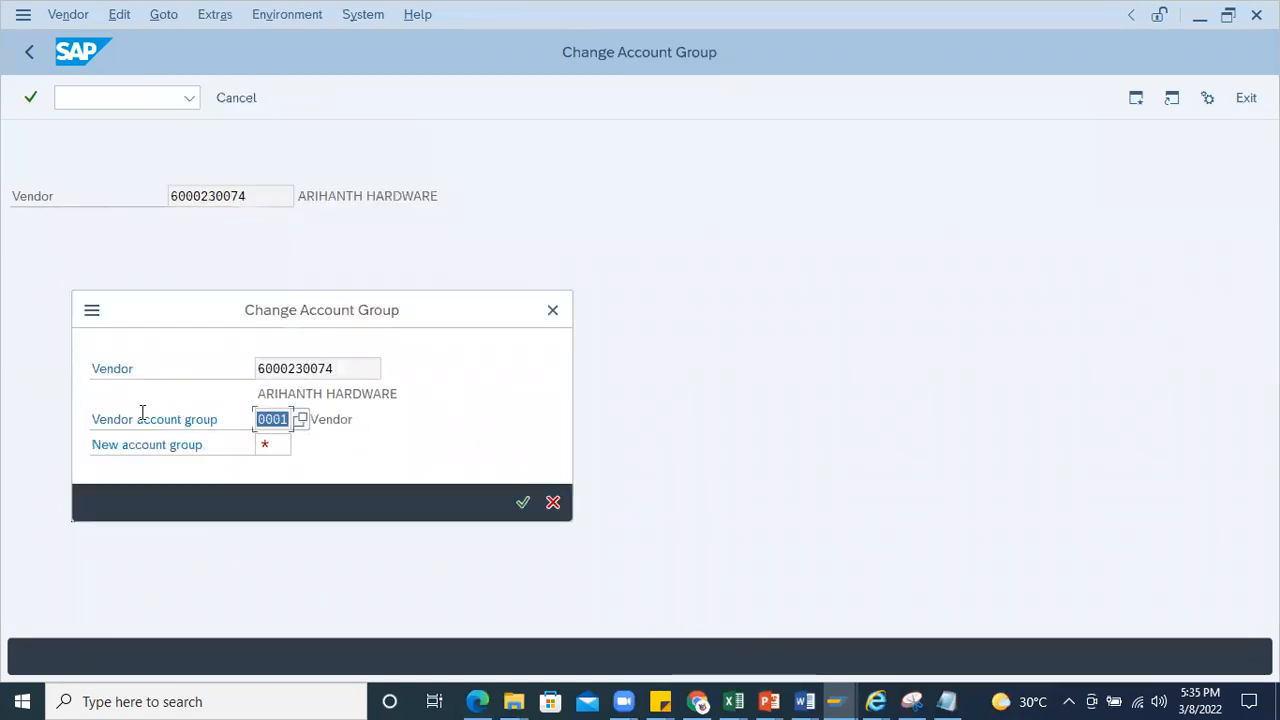
left_click(263, 444)
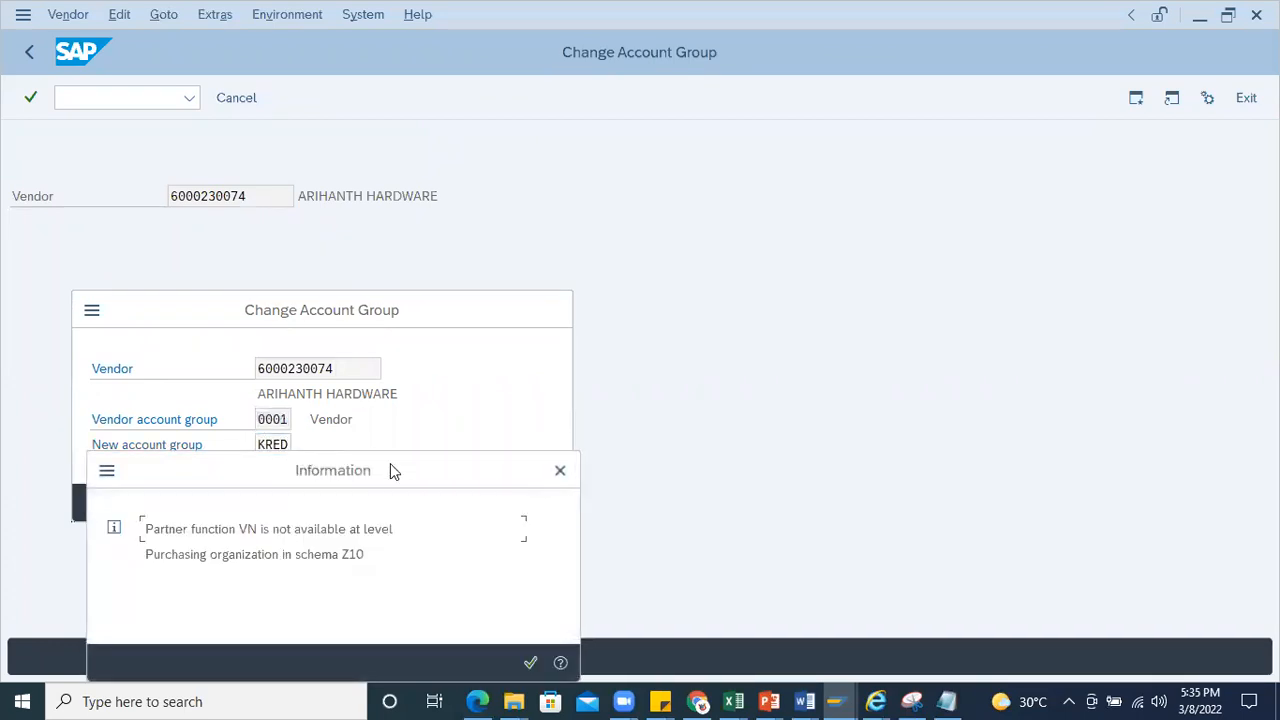
left_click_drag(323, 475, 715, 312)
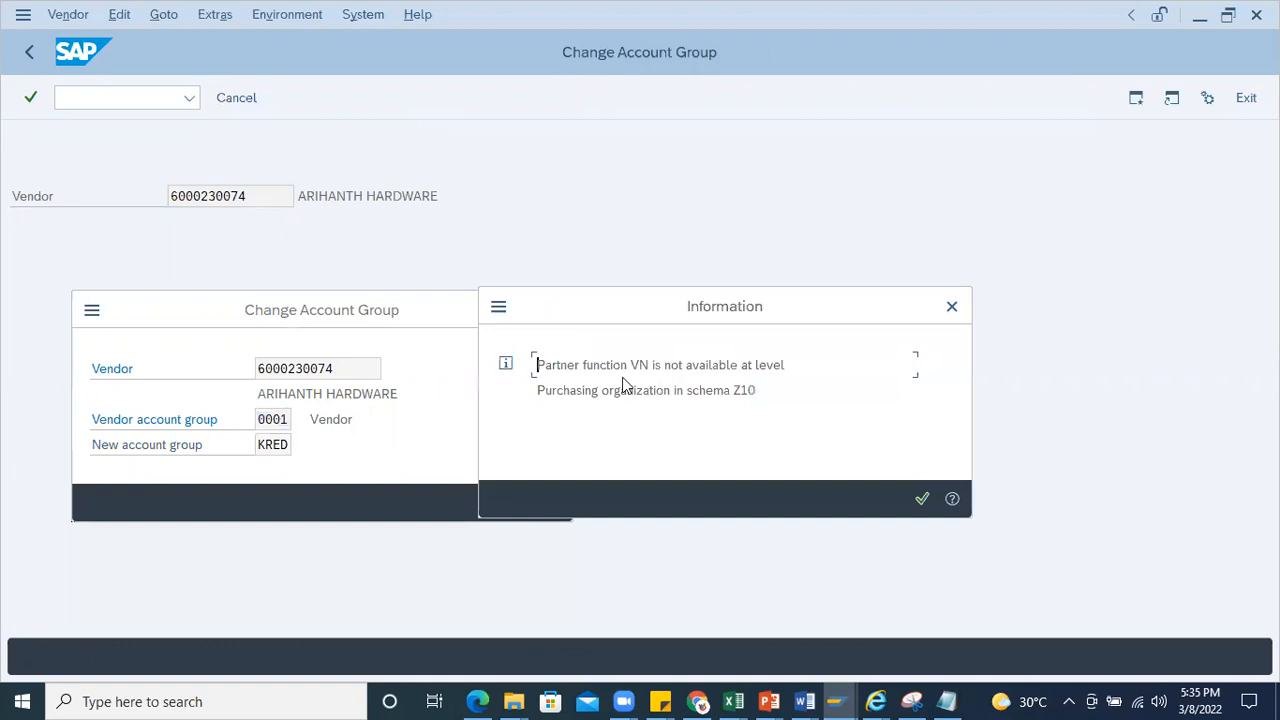
left_click_drag(563, 318, 645, 367)
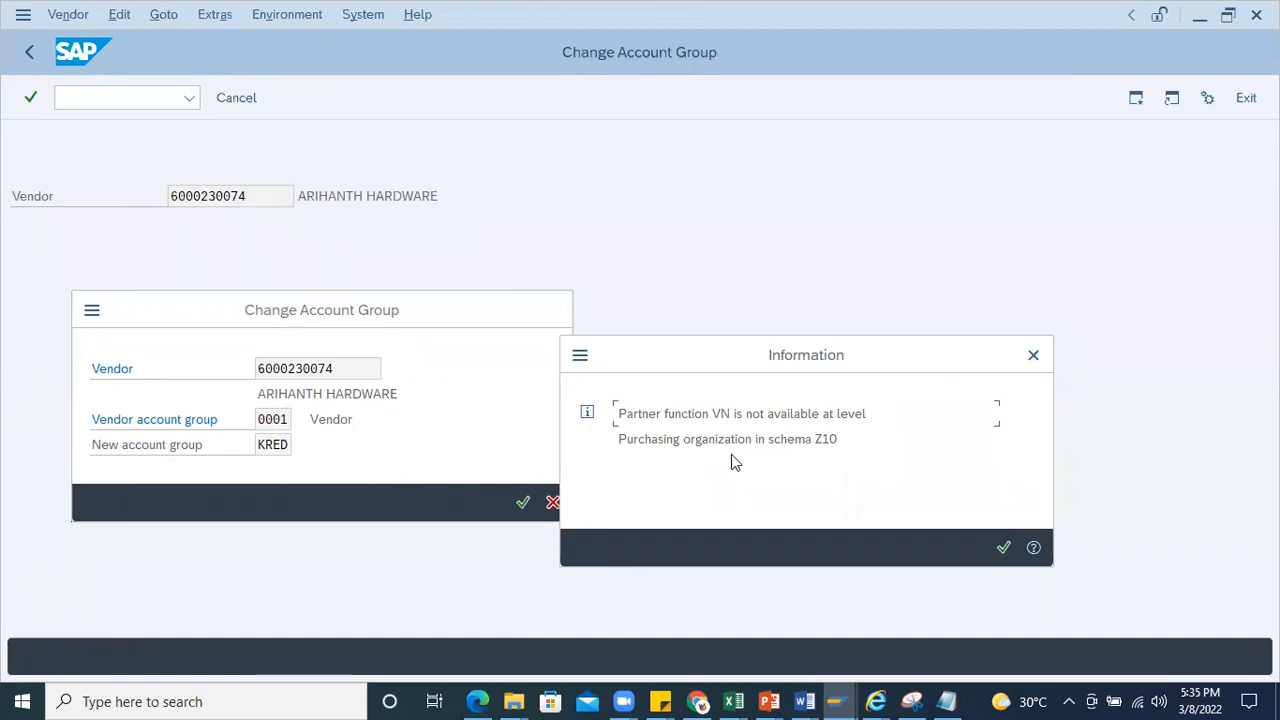
left_click(1005, 544)
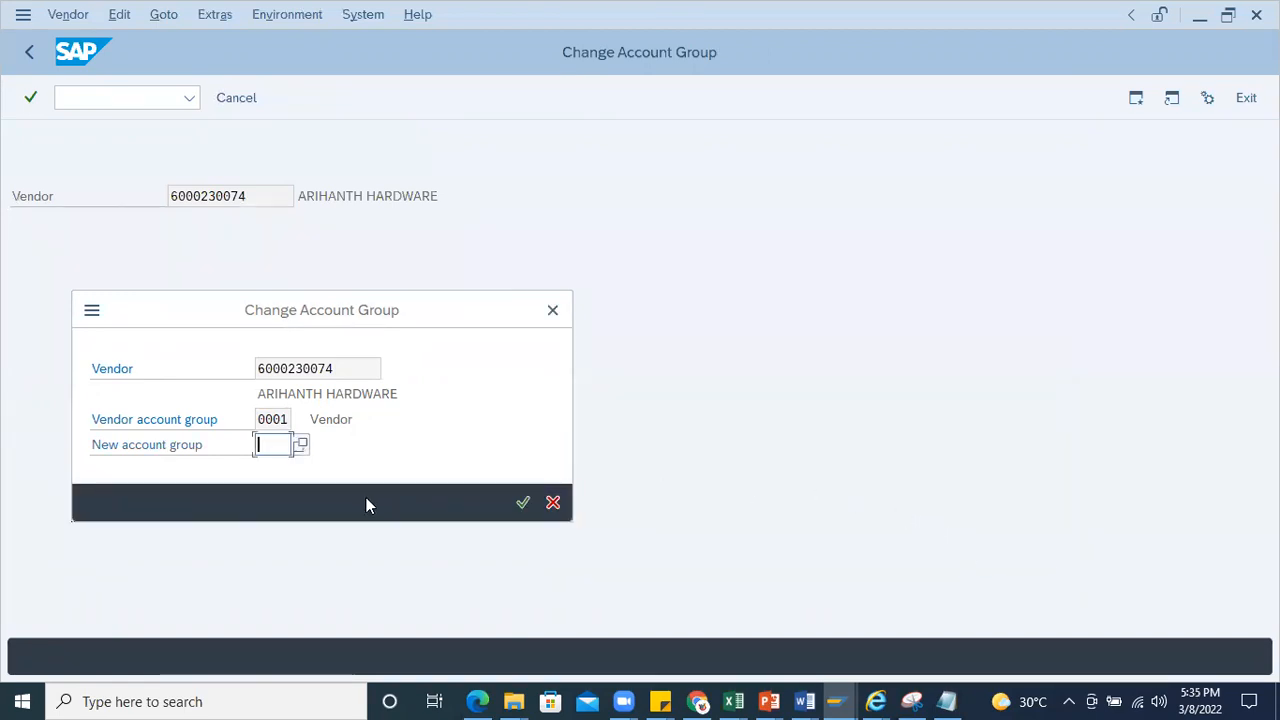
left_click(553, 311)
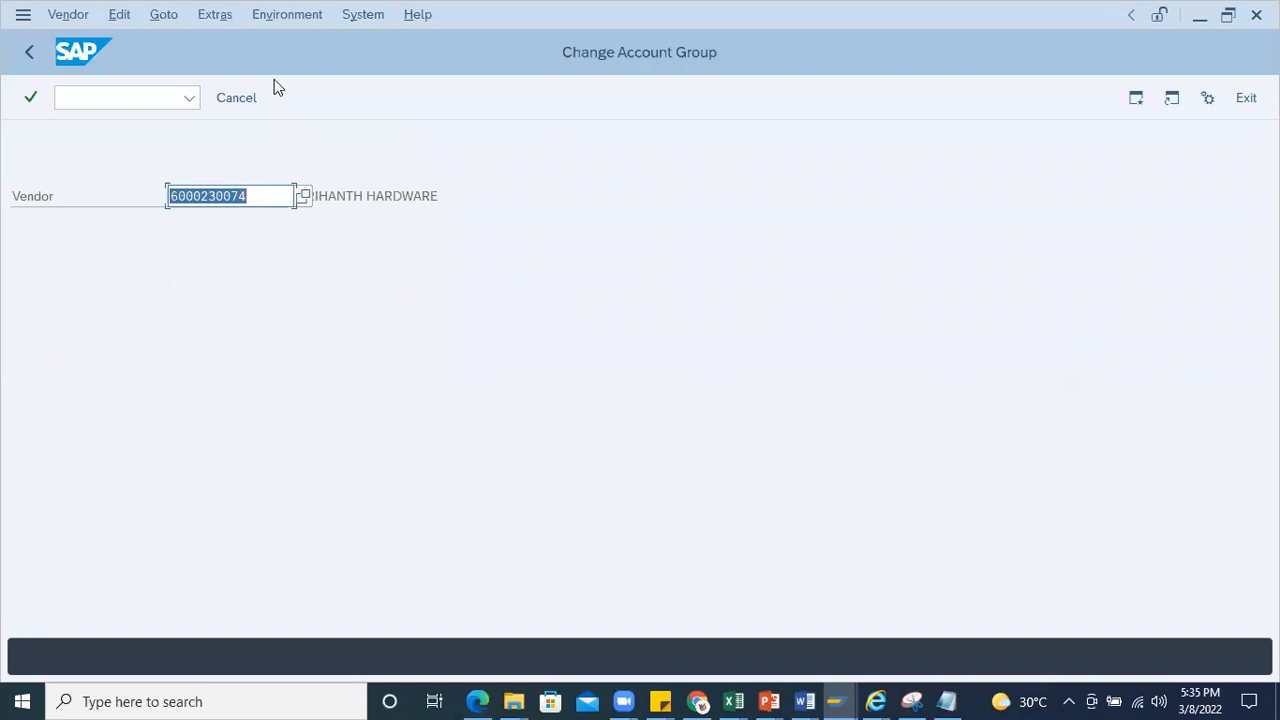
left_click(30, 55)
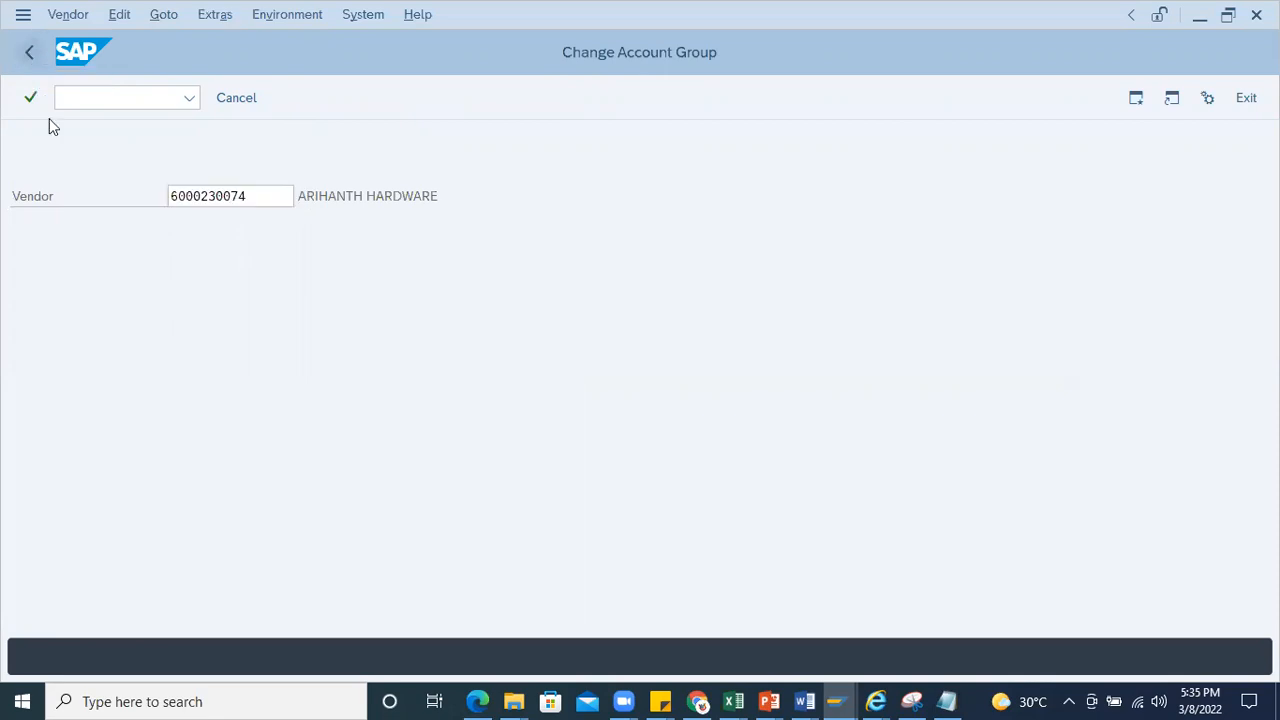
Step: Run the purchasing list of vendors for purchasing organization 1000 and look through the vendors' addresses, account groups and terms
double_click(146, 467)
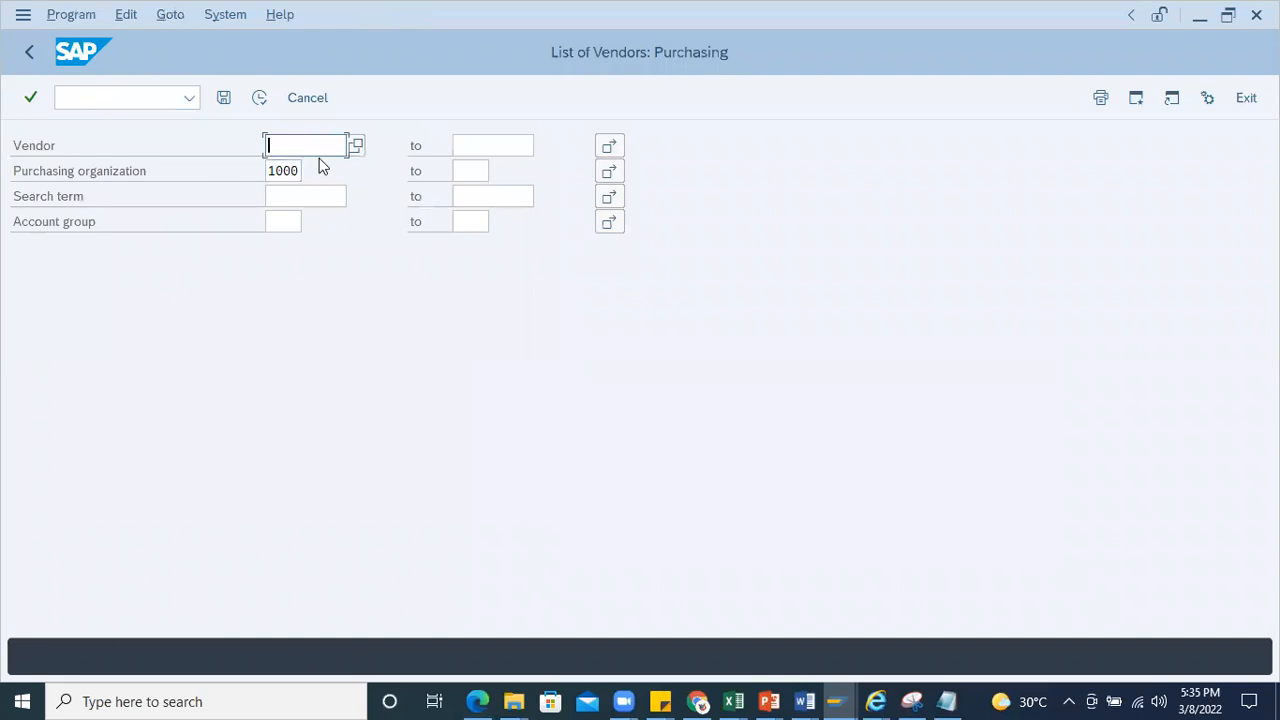
left_click_drag(299, 172, 187, 173)
left_click(258, 96)
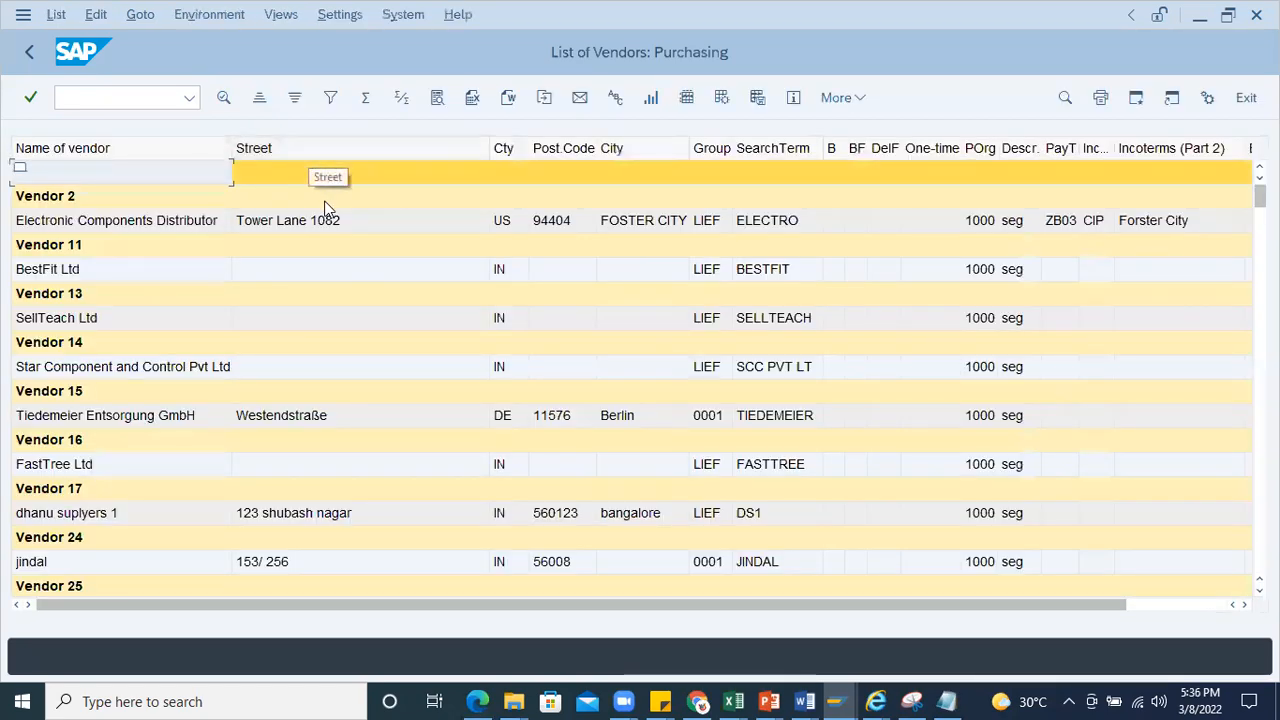
scroll(320, 215, "down", 10)
scroll(317, 224, "down", 20)
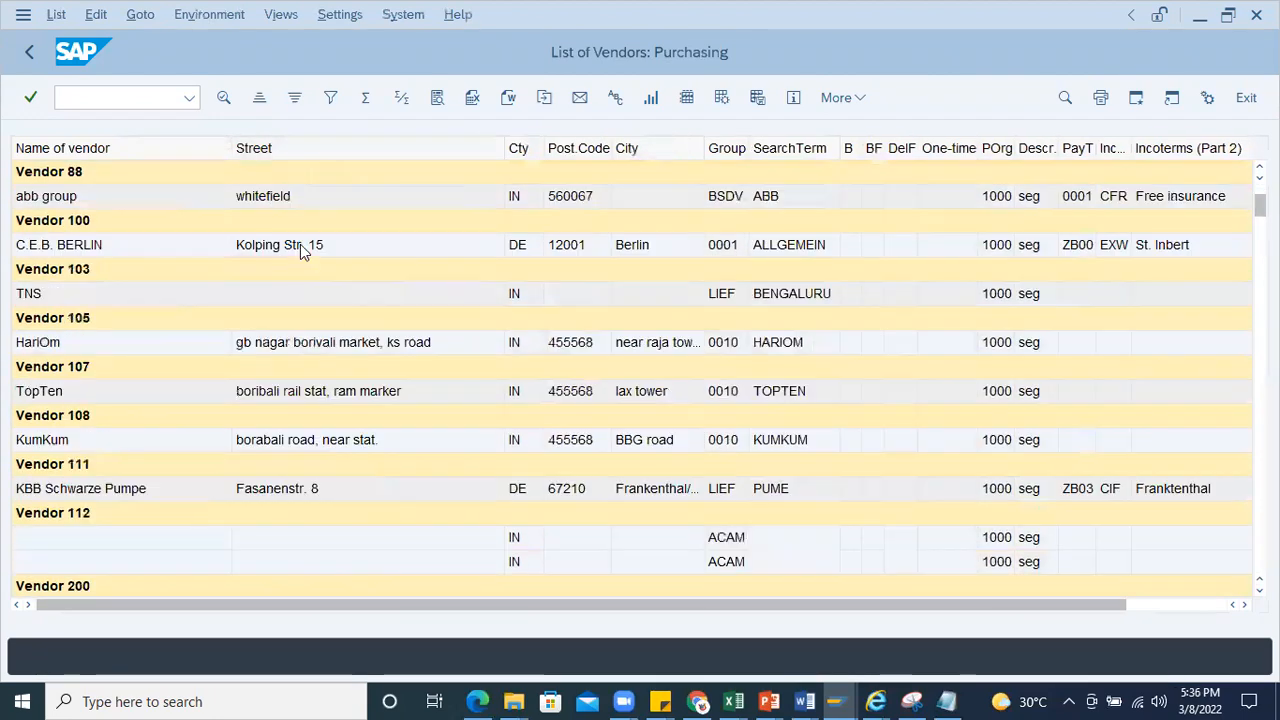
scroll(280, 240, "down", 9)
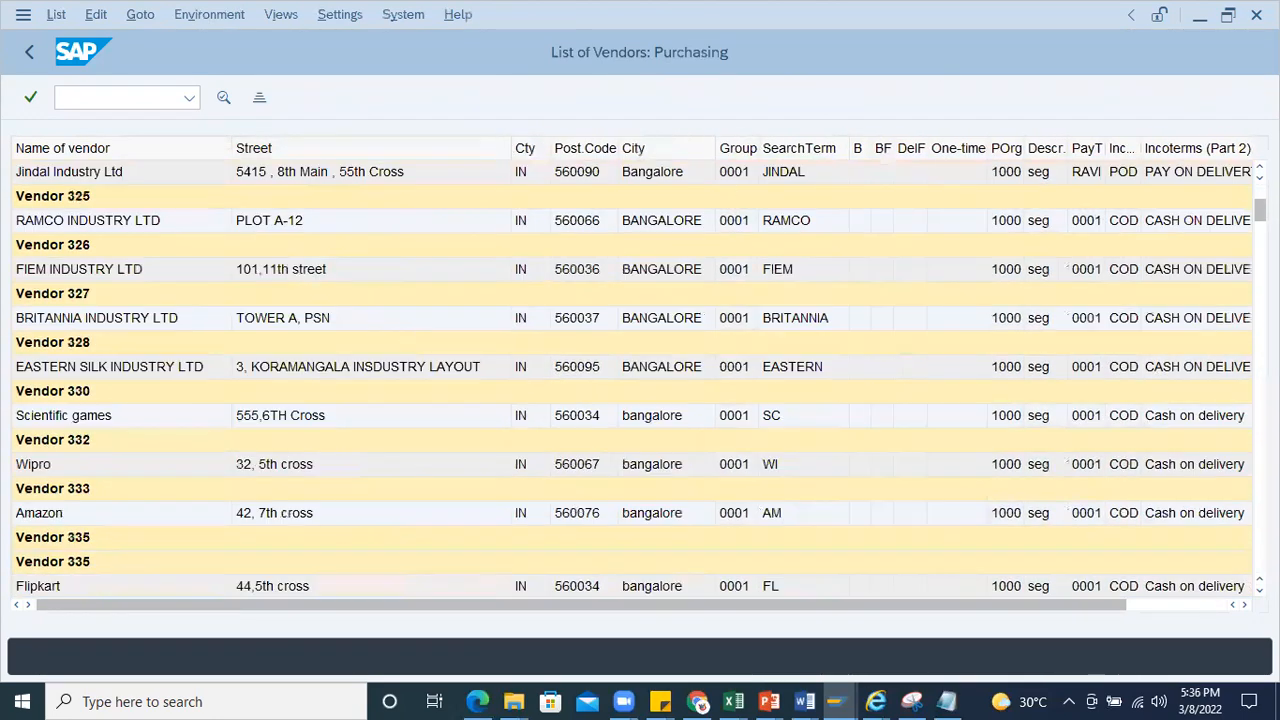
Step: Look through another part of the purchasing vendor list and return to the transaction list
mouse_move(1260, 211)
left_mouse_down()
mouse_move(1260, 560)
mouse_move(1260, 202)
left_mouse_up()
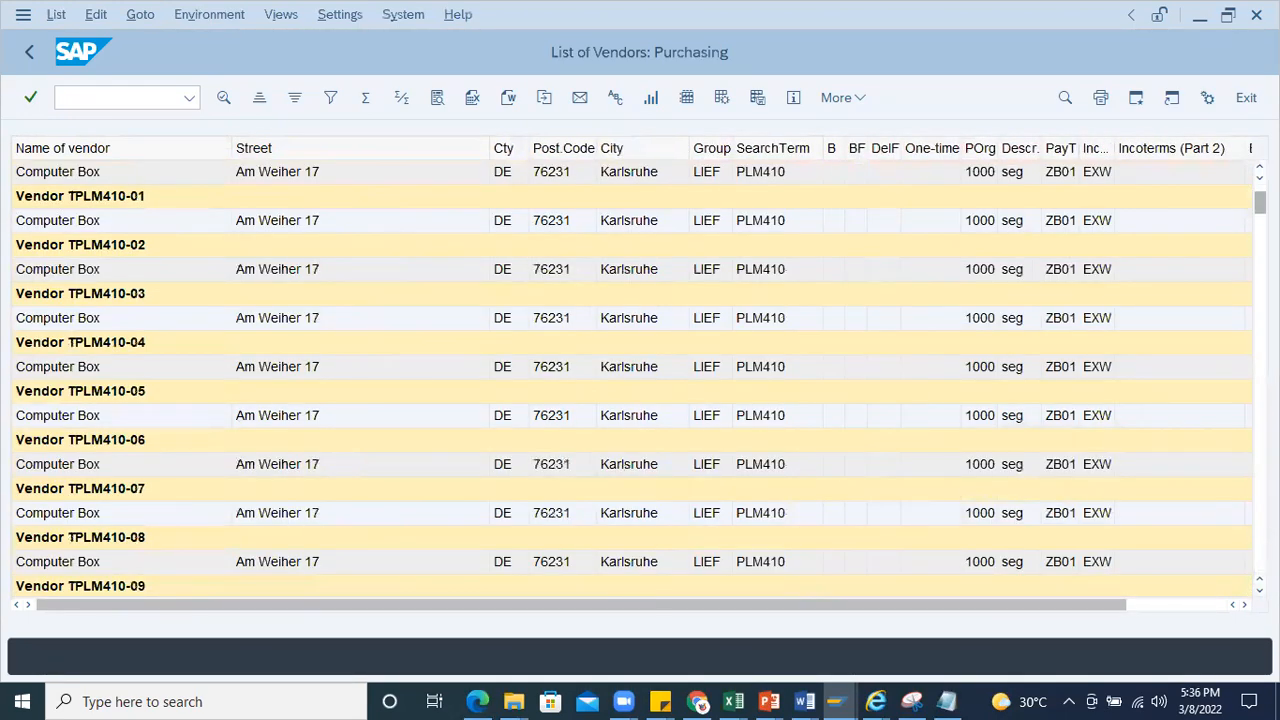
left_click(28, 53)
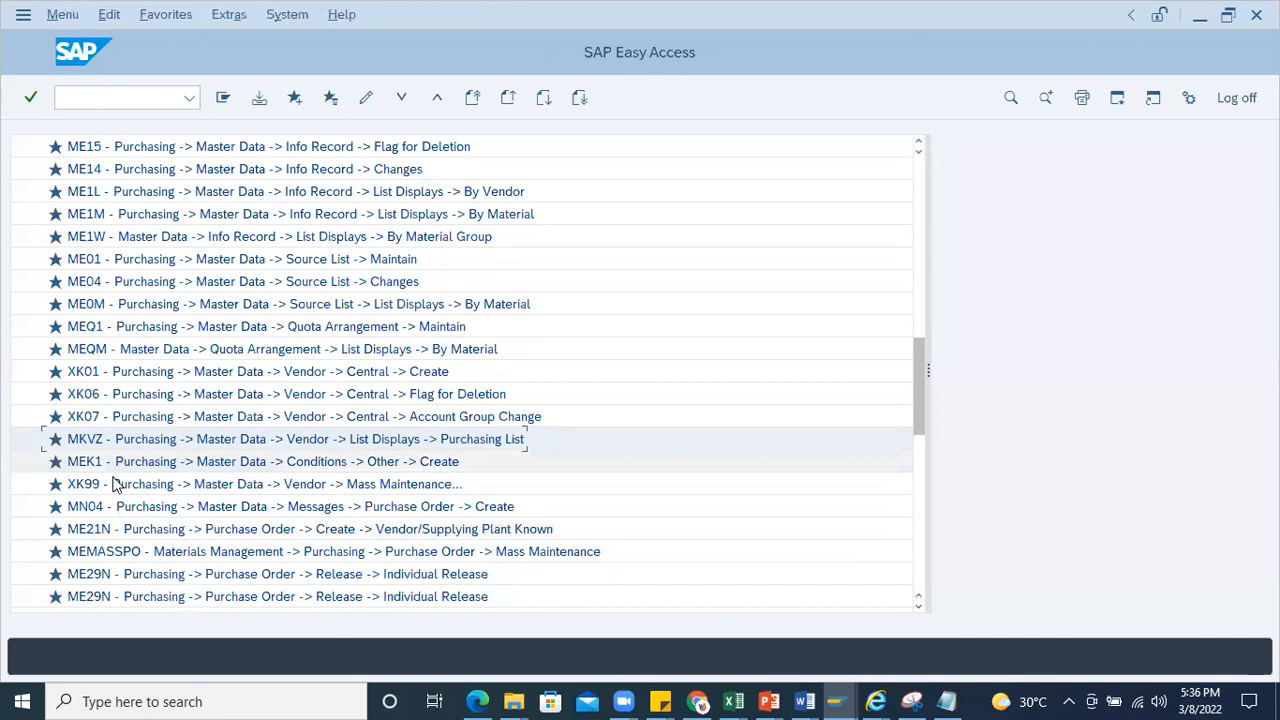
Step: Start creating condition records for condition type PB00 with the key combination Material Info Record (Plant-Specific)
scroll(113, 484, "down", 1)
double_click(125, 442)
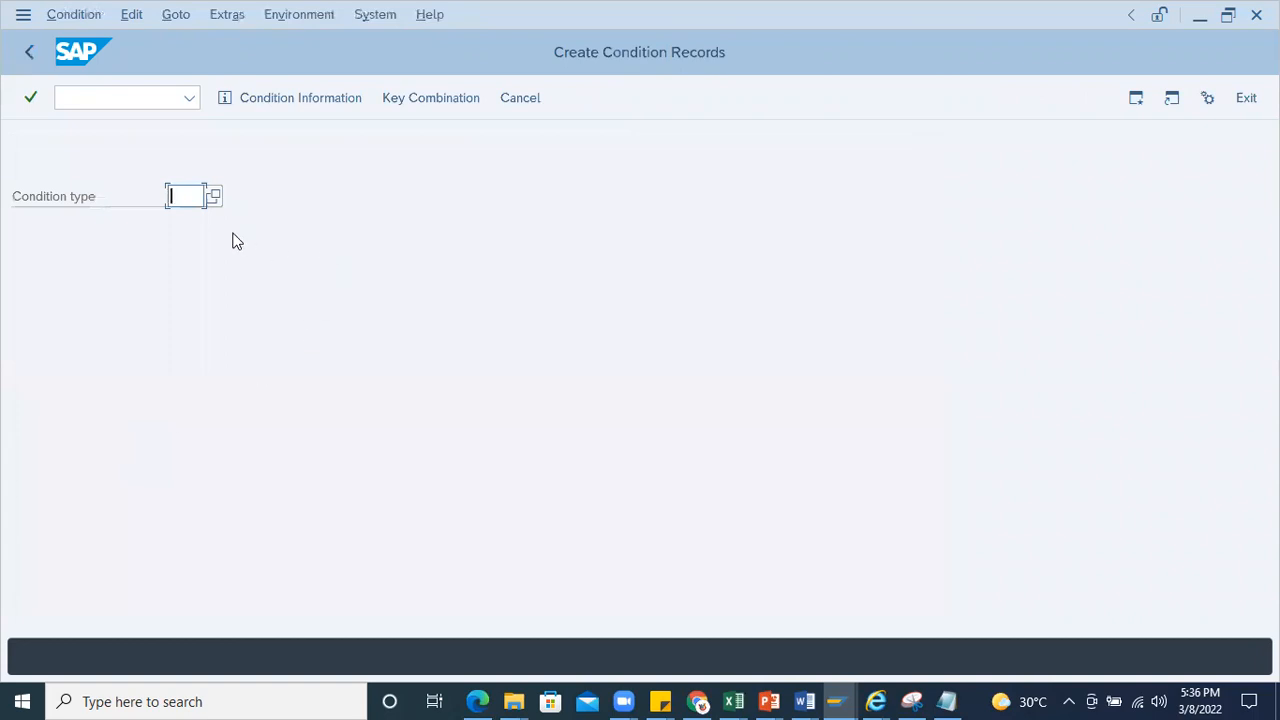
type("PB00")
key("Return")
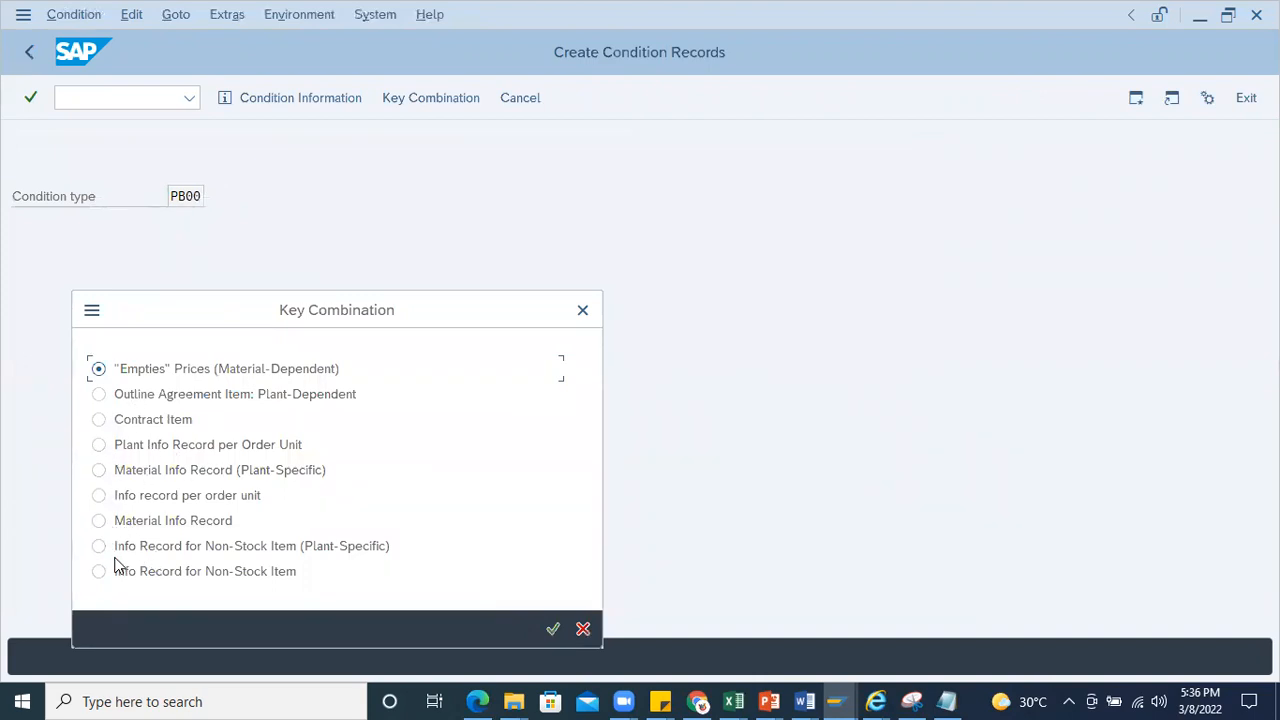
left_click(106, 472)
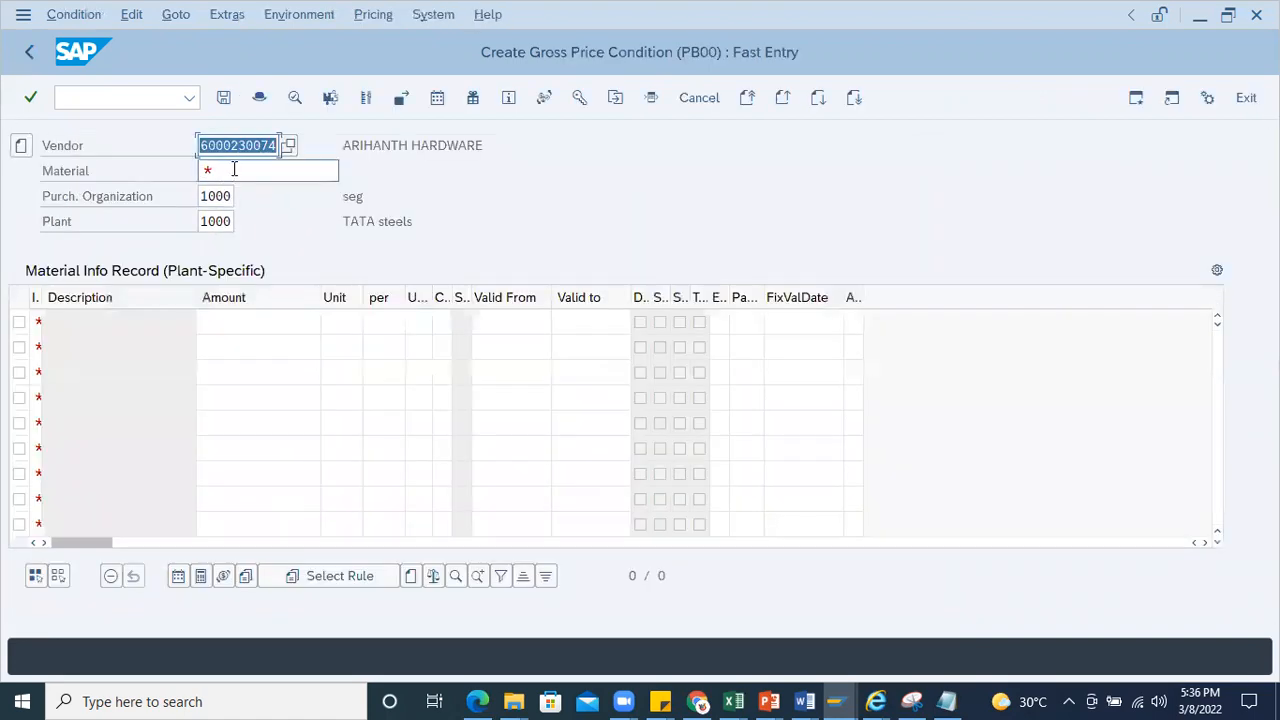
Step: Widen the info record category column of the gross price entry table and view the available info record categories
left_click(229, 167)
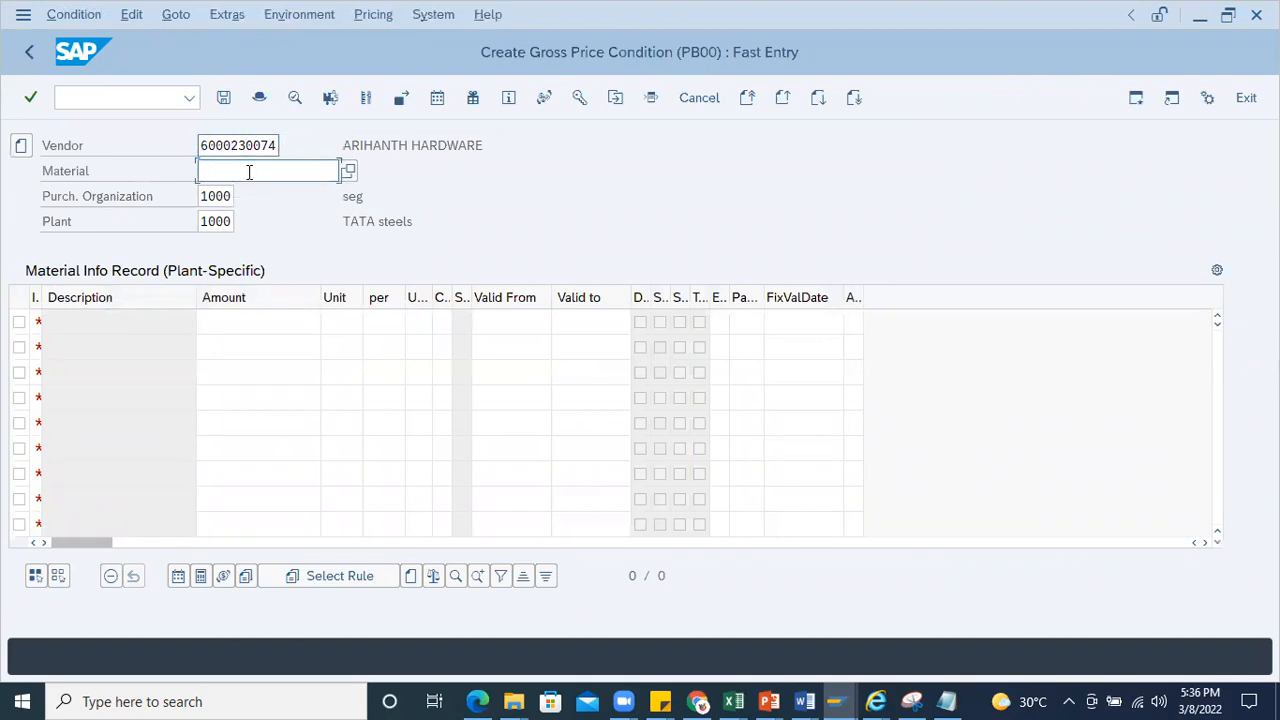
left_click_drag(41, 304, 72, 301)
left_click(44, 324)
left_click(80, 323)
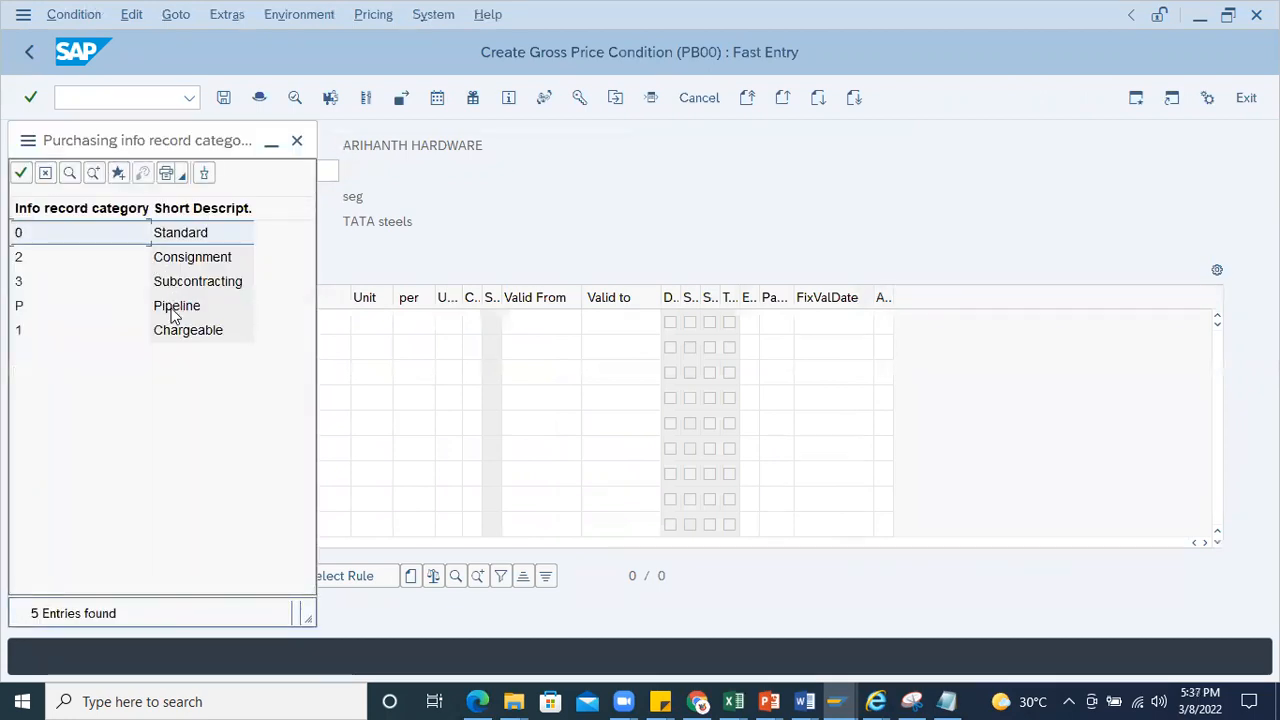
left_click(298, 141)
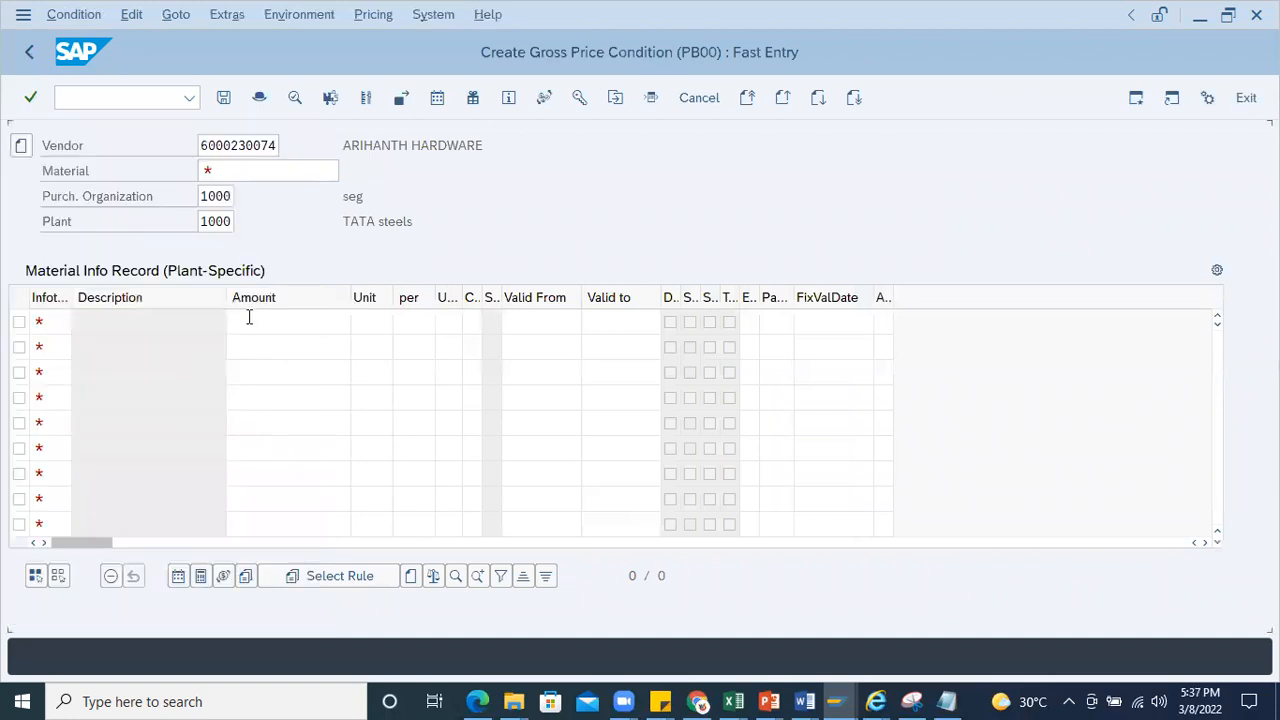
Step: Review the vendor, material and amount fields of the gross price condition, and leave condition record creation without saving
left_click(311, 323)
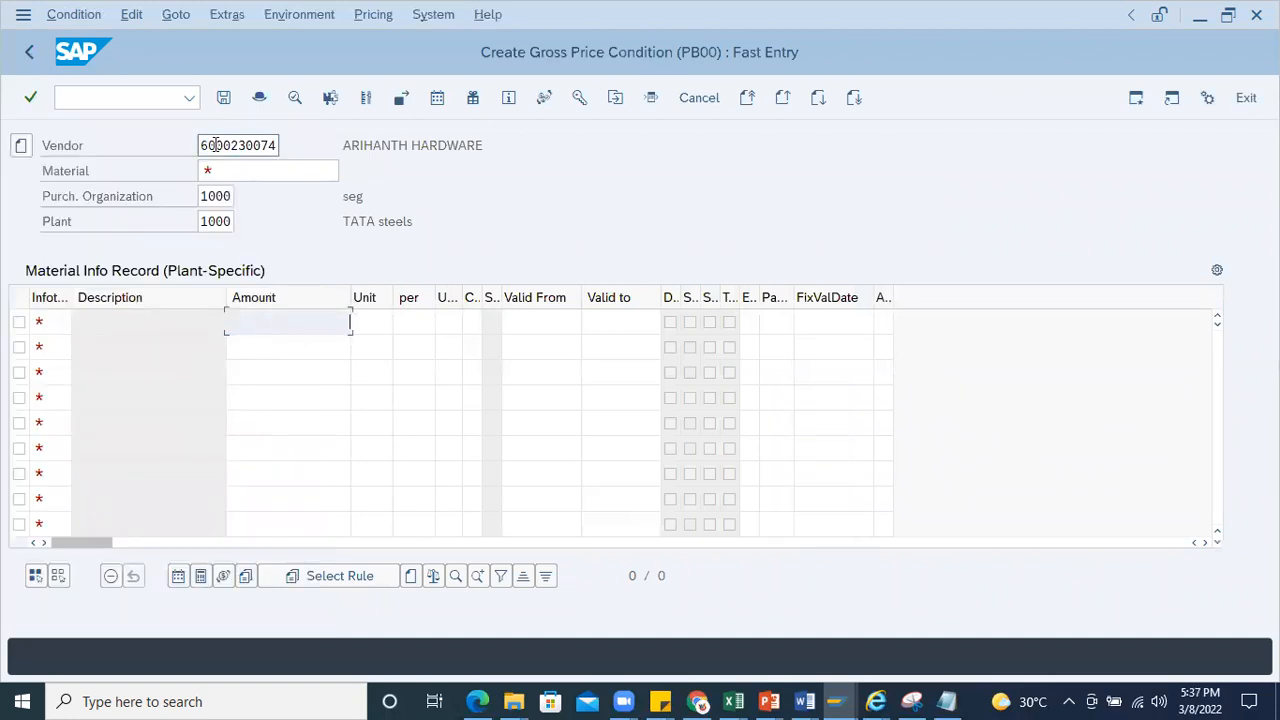
left_click_drag(202, 145, 226, 200)
left_click(232, 172)
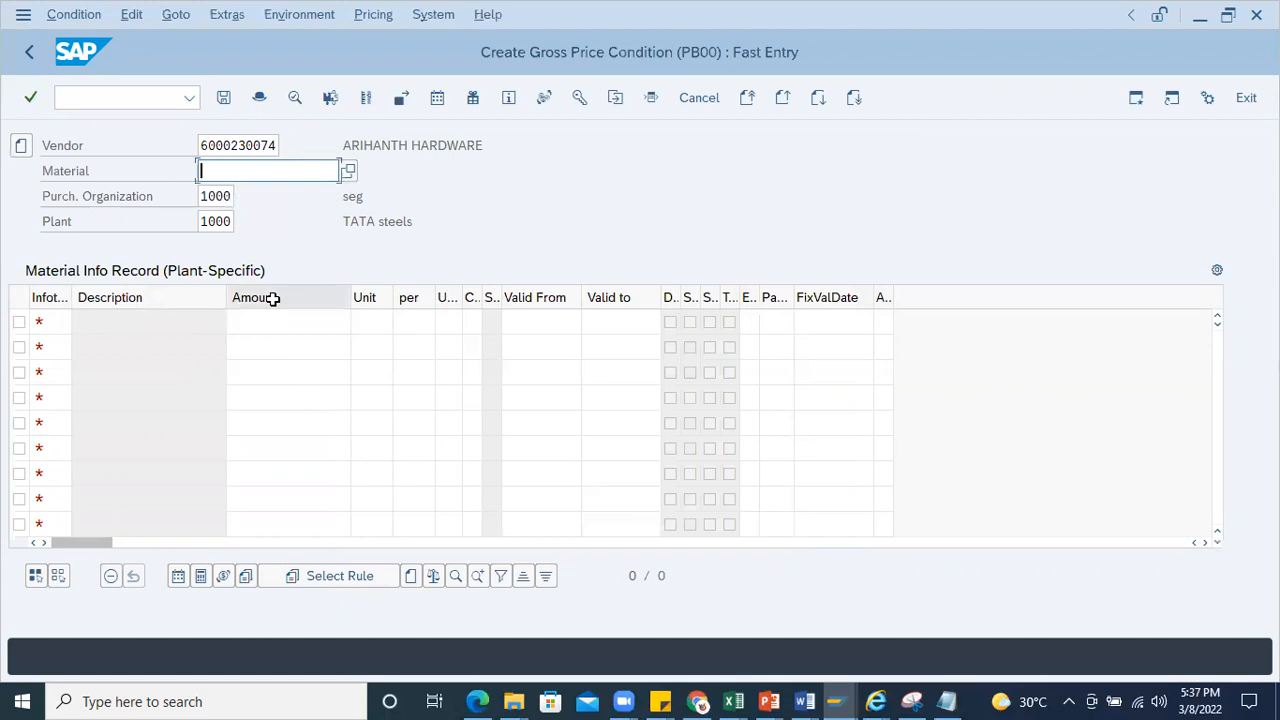
left_click(255, 327)
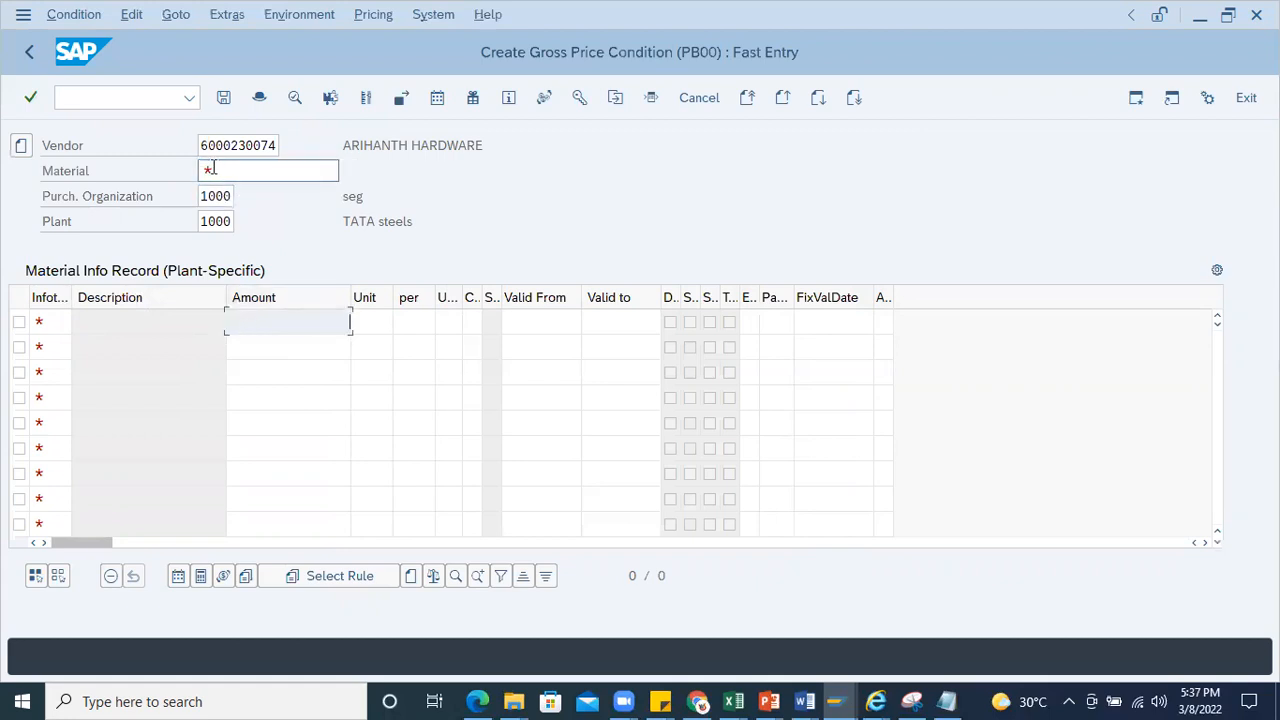
left_click(222, 170)
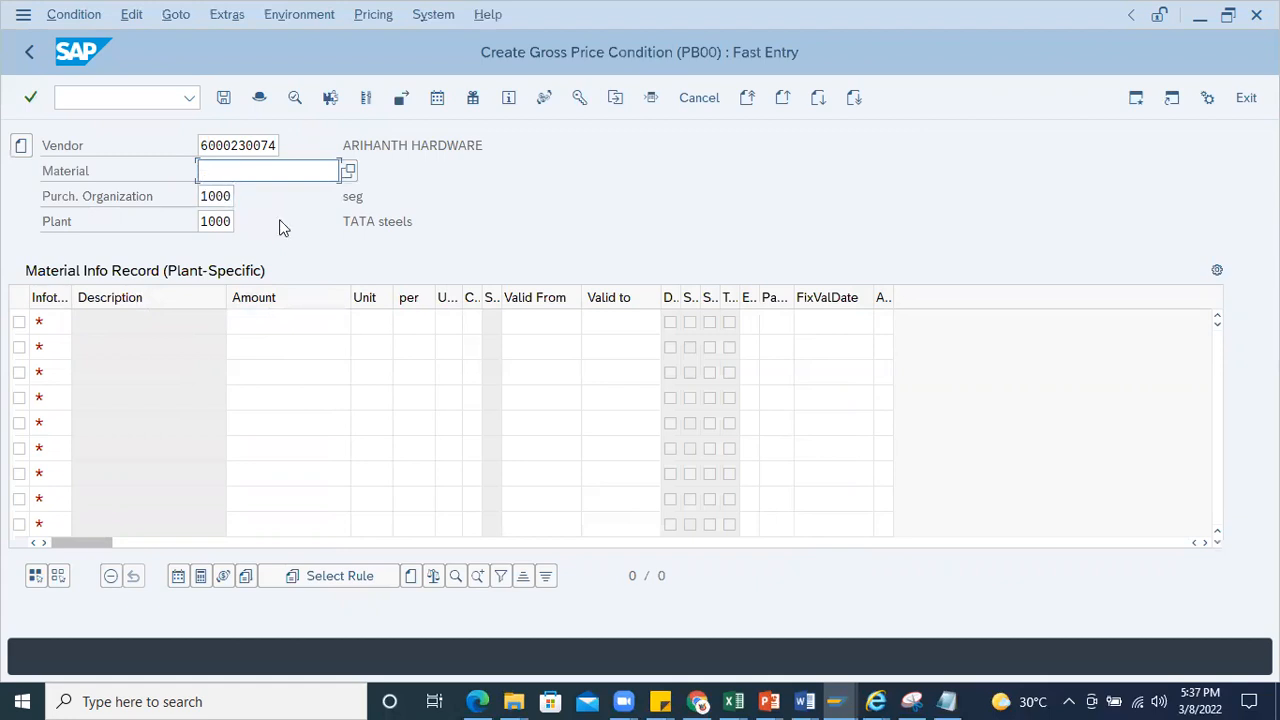
left_click(32, 52)
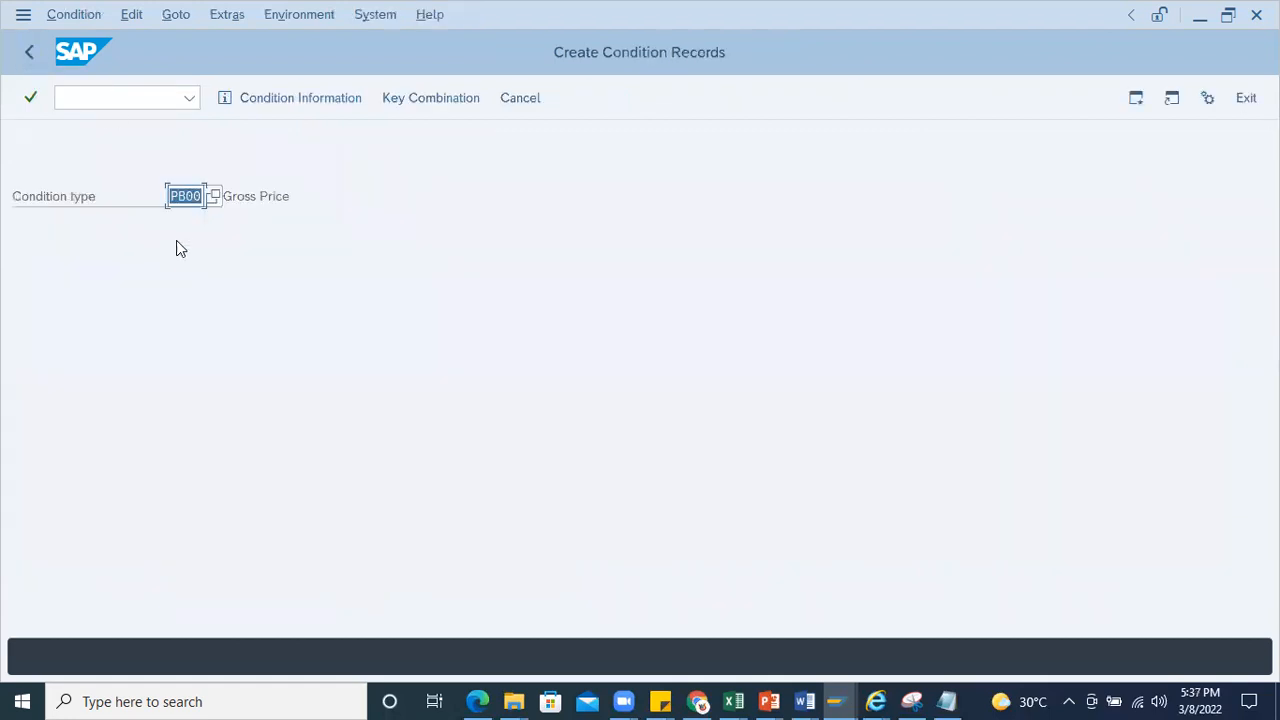
left_click(30, 52)
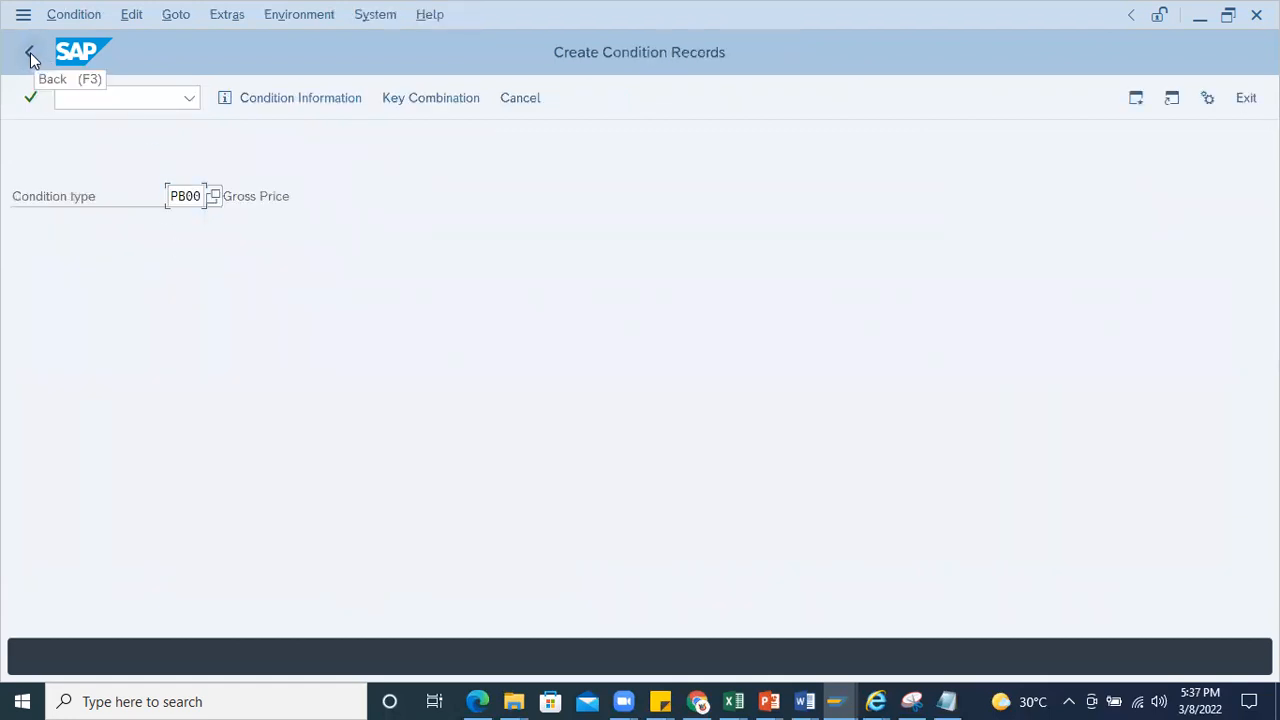
Step: Display the vendor mass maintenance tables, look through their table names, and return to the transaction list
double_click(115, 463)
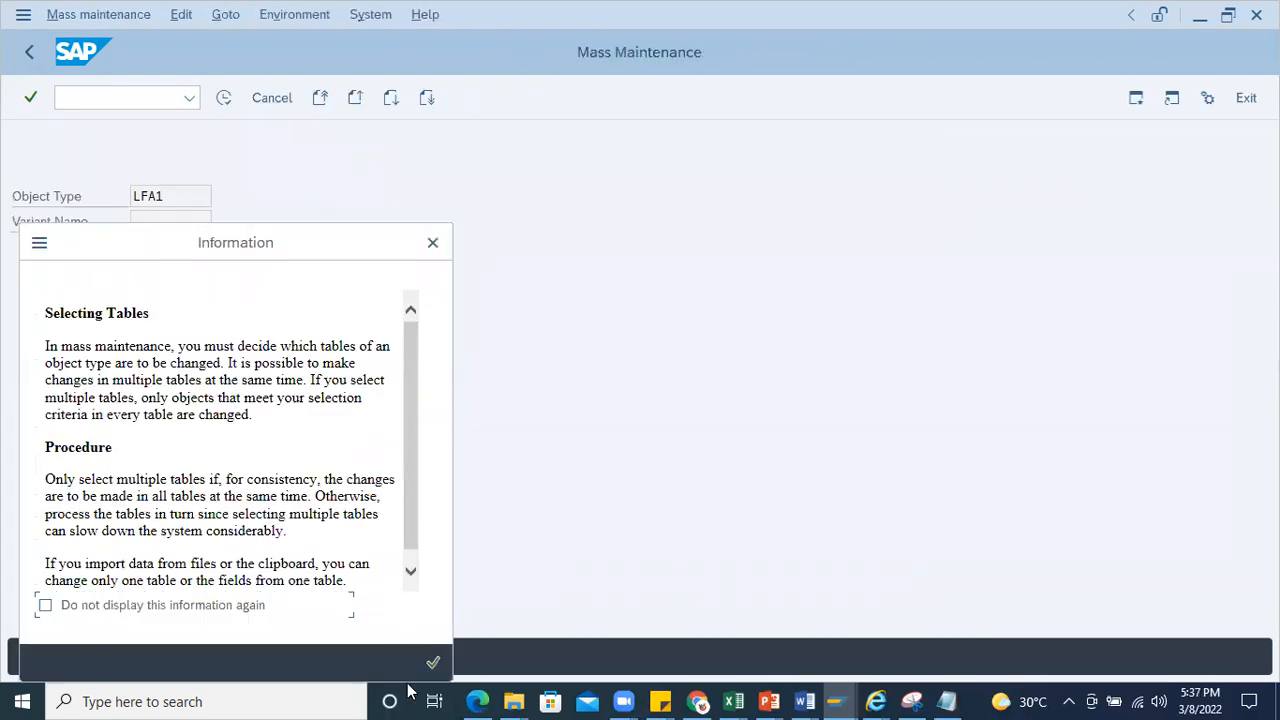
left_click(433, 663)
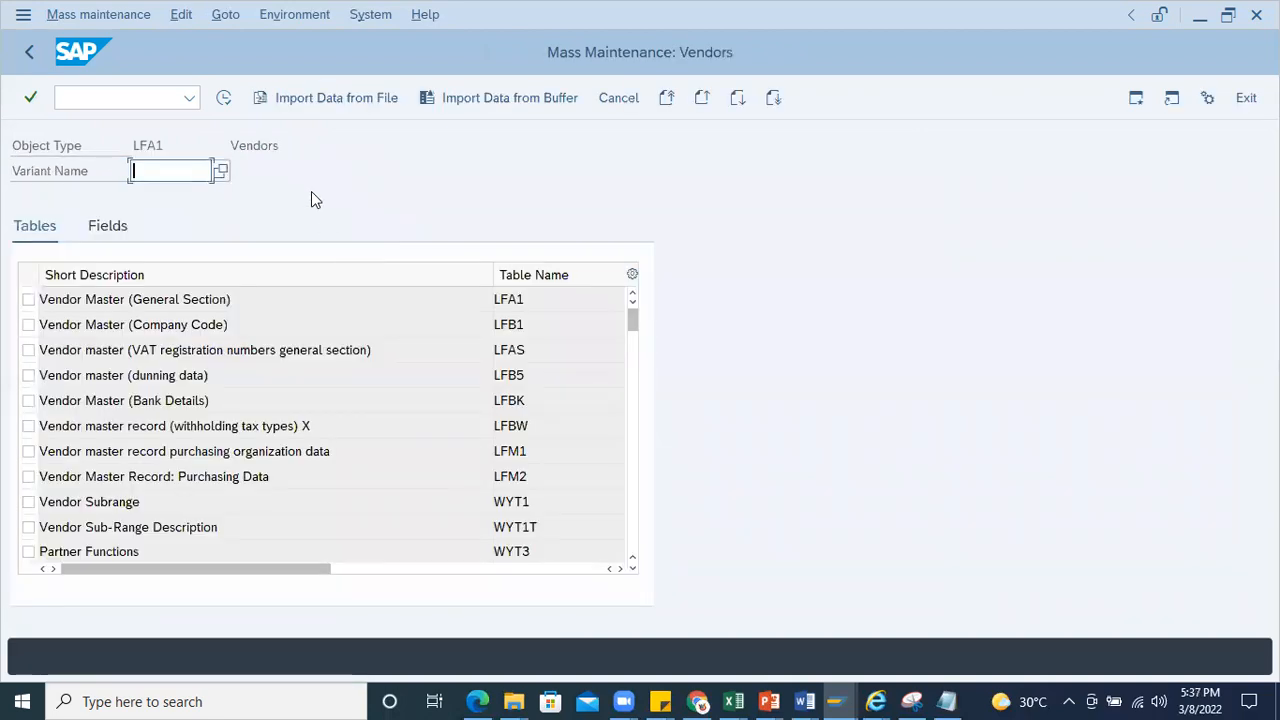
left_click(260, 299)
key("Tab")
key("Down")
key("Down")
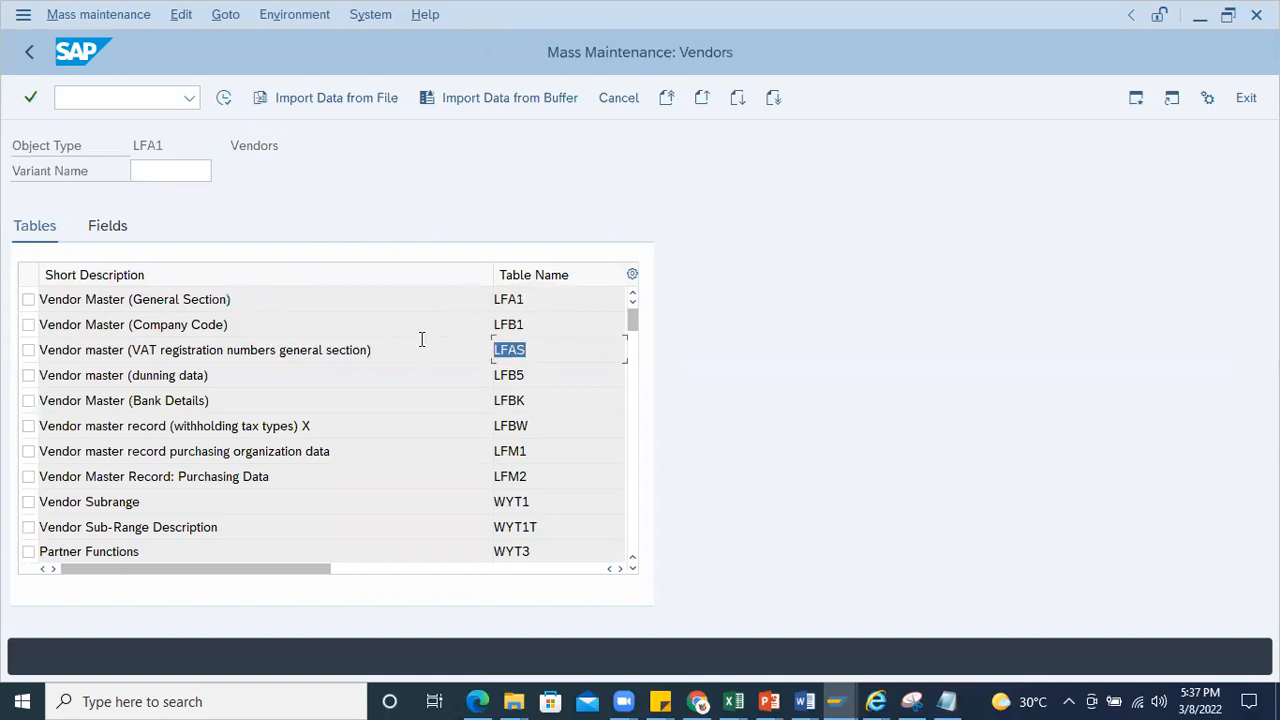
left_click(28, 48)
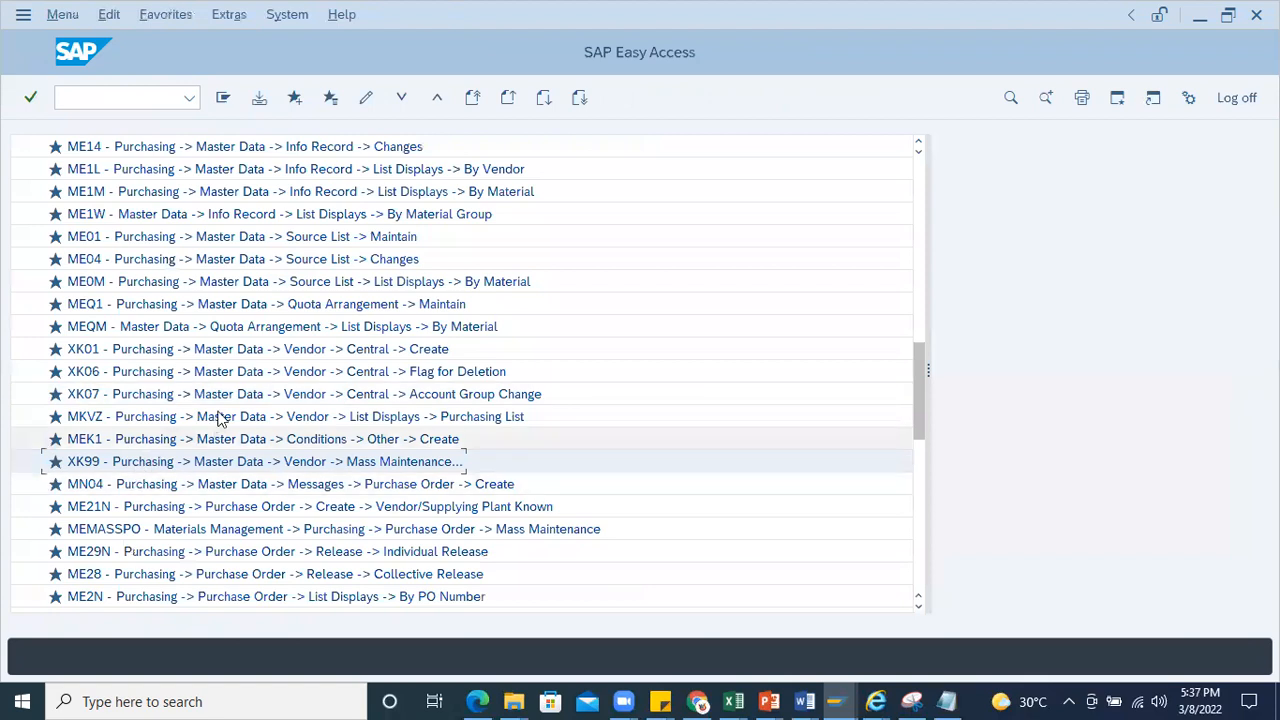
Step: Start creating purchase order output condition records for output type NEU with the key combination Doc.Type/Purch.Org/Vendor
scroll(210, 425, "down", 2)
double_click(92, 373)
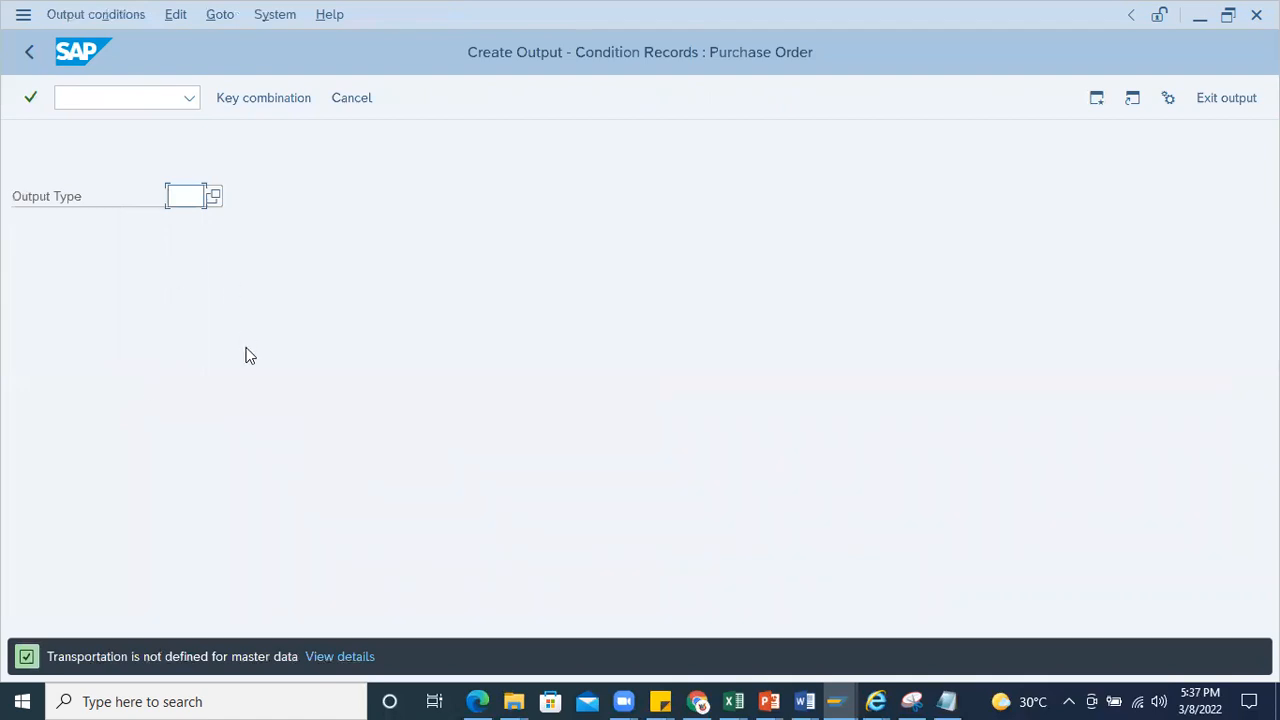
key("Return")
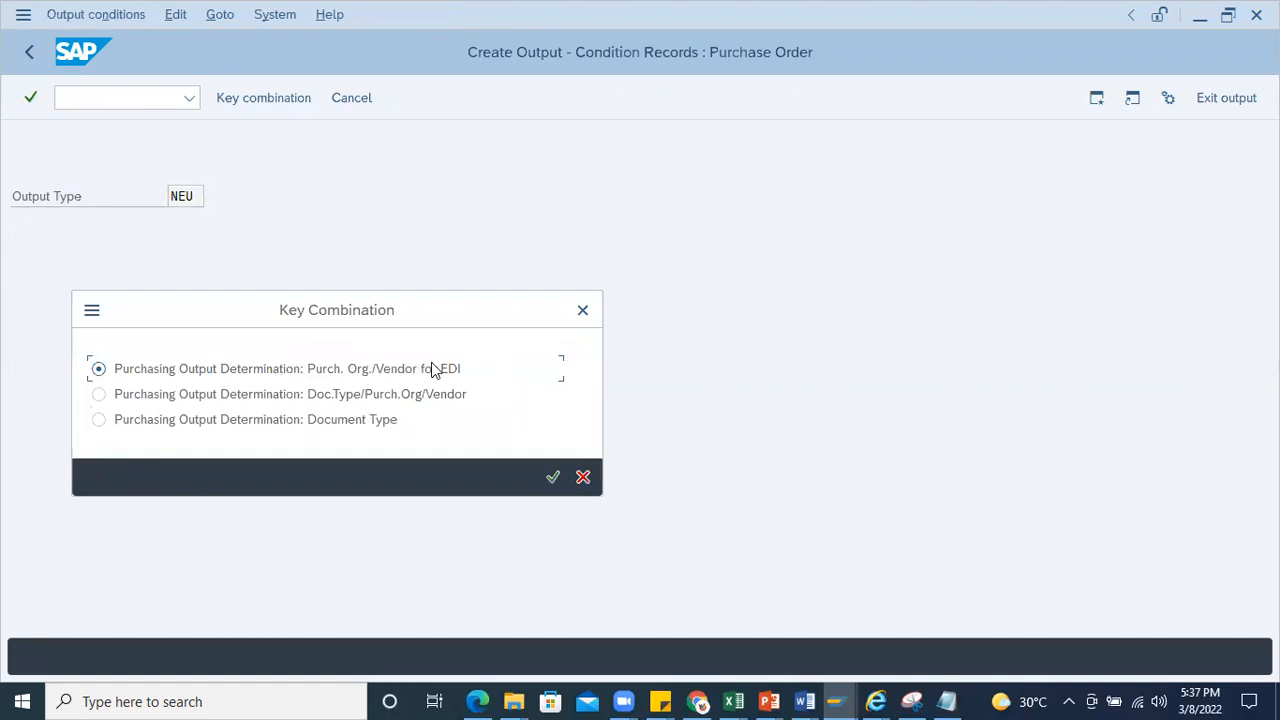
left_click(364, 404)
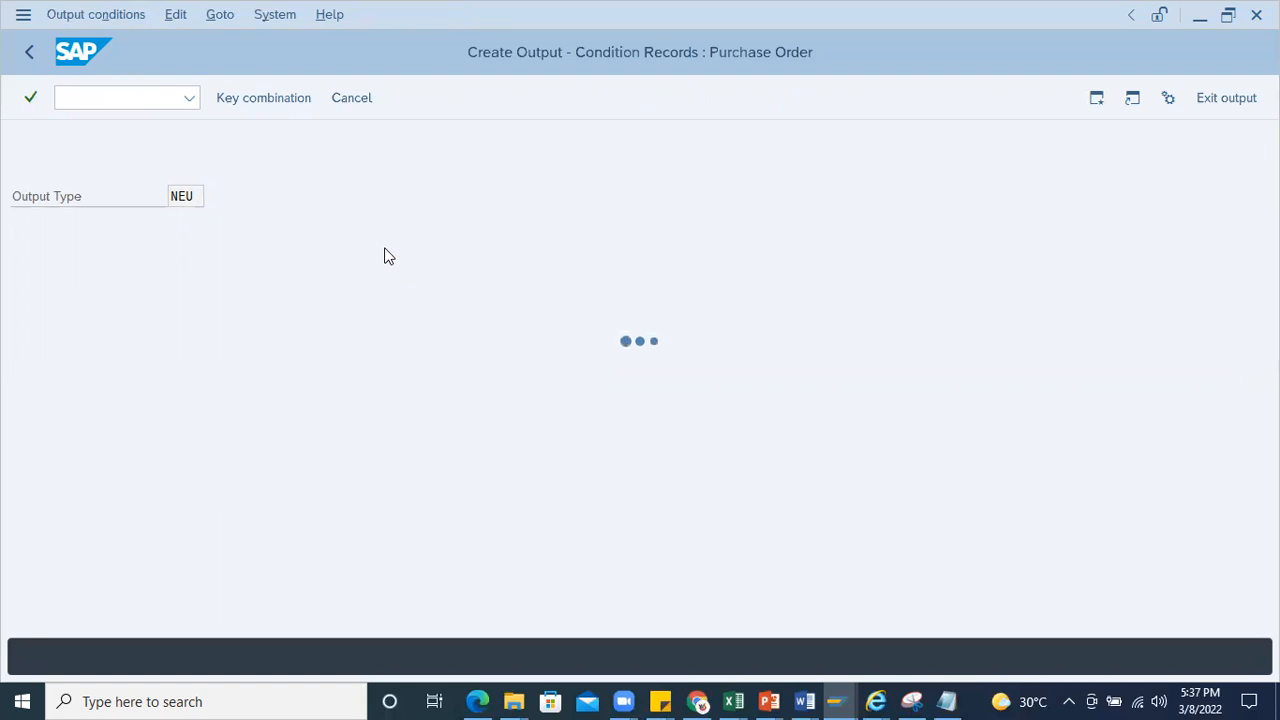
Step: Go through the vendor rows of the PO printout condition records and set the purchasing document type to NB
left_click(63, 276)
left_click(58, 300)
left_click(60, 325)
left_click(69, 340)
left_click(68, 373)
left_click(64, 400)
left_click(48, 427)
left_click(52, 447)
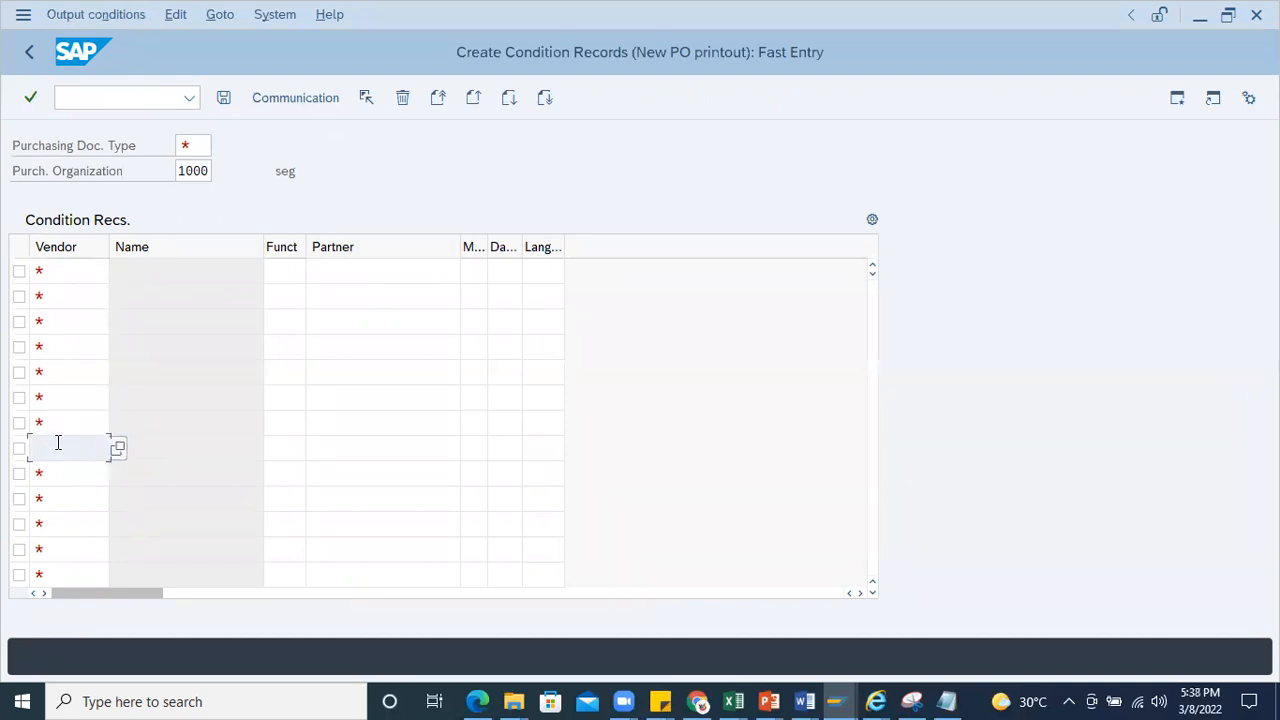
left_click(200, 143)
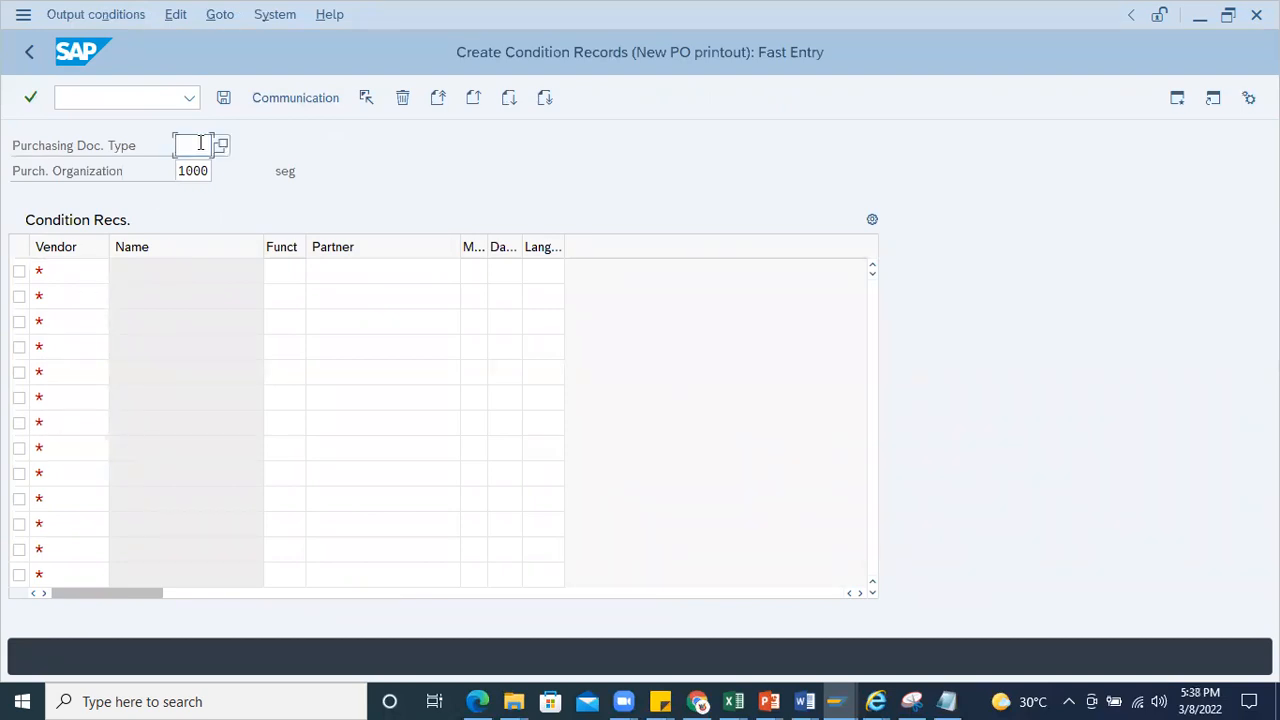
type("NB")
left_click(62, 282)
left_click(52, 322)
left_click(58, 367)
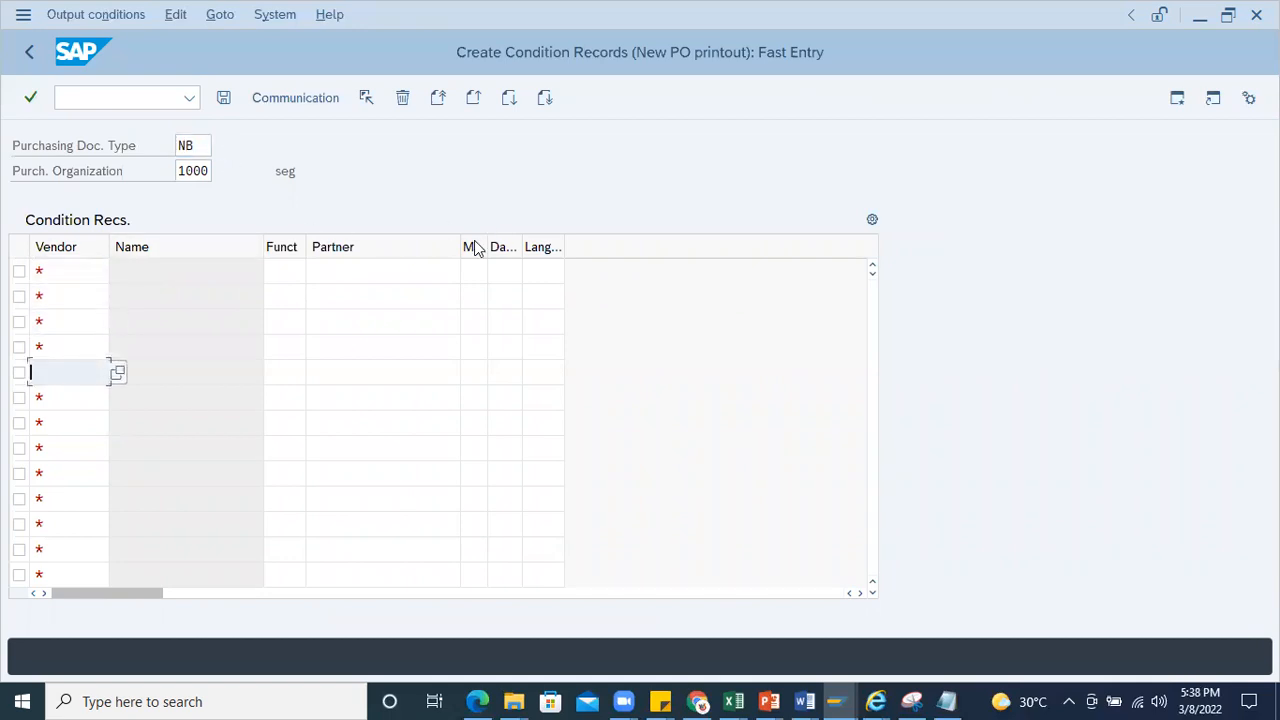
Step: View the transmission medium options for the first output condition record, and leave the entry screen without saving
left_click(472, 271)
key("F4")
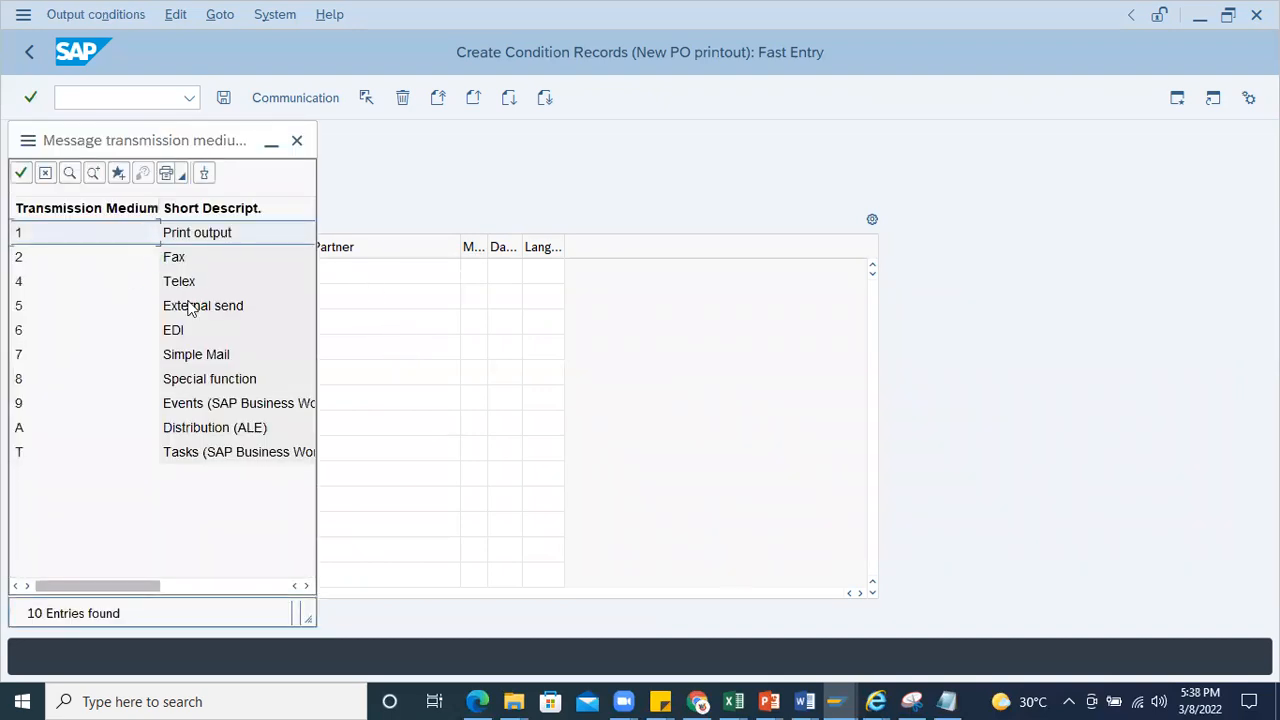
left_click(297, 140)
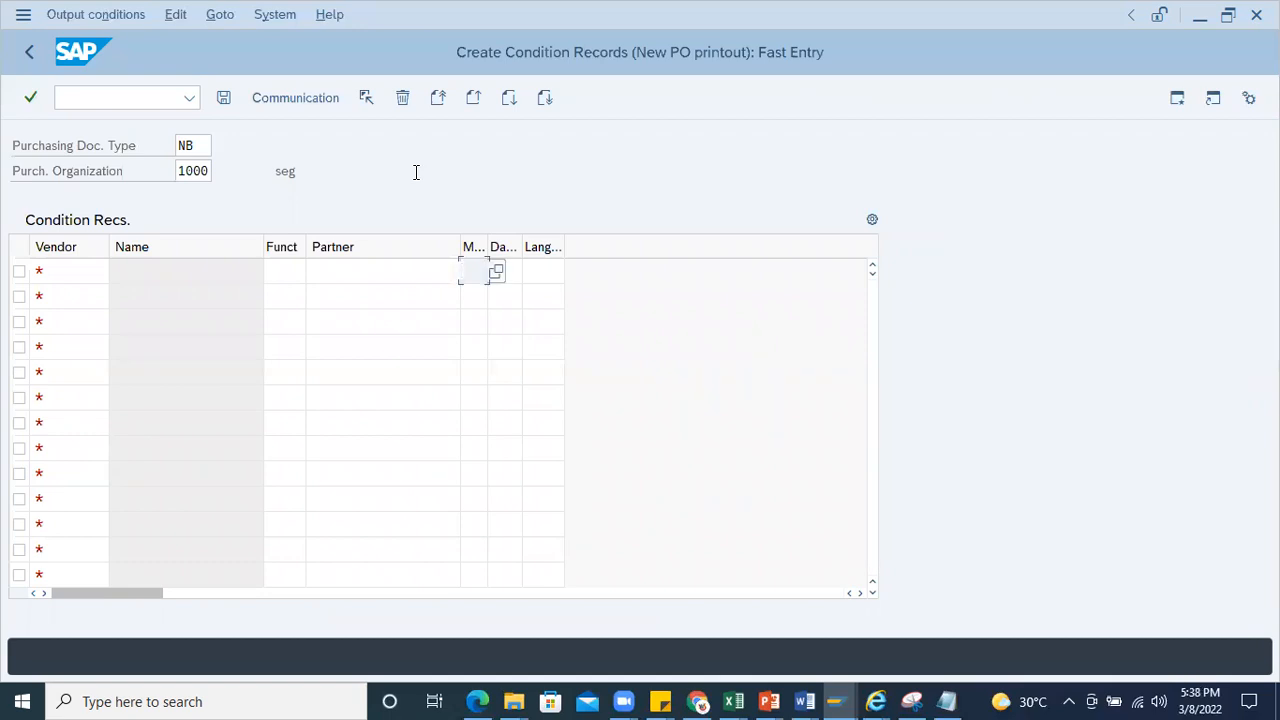
key("F4")
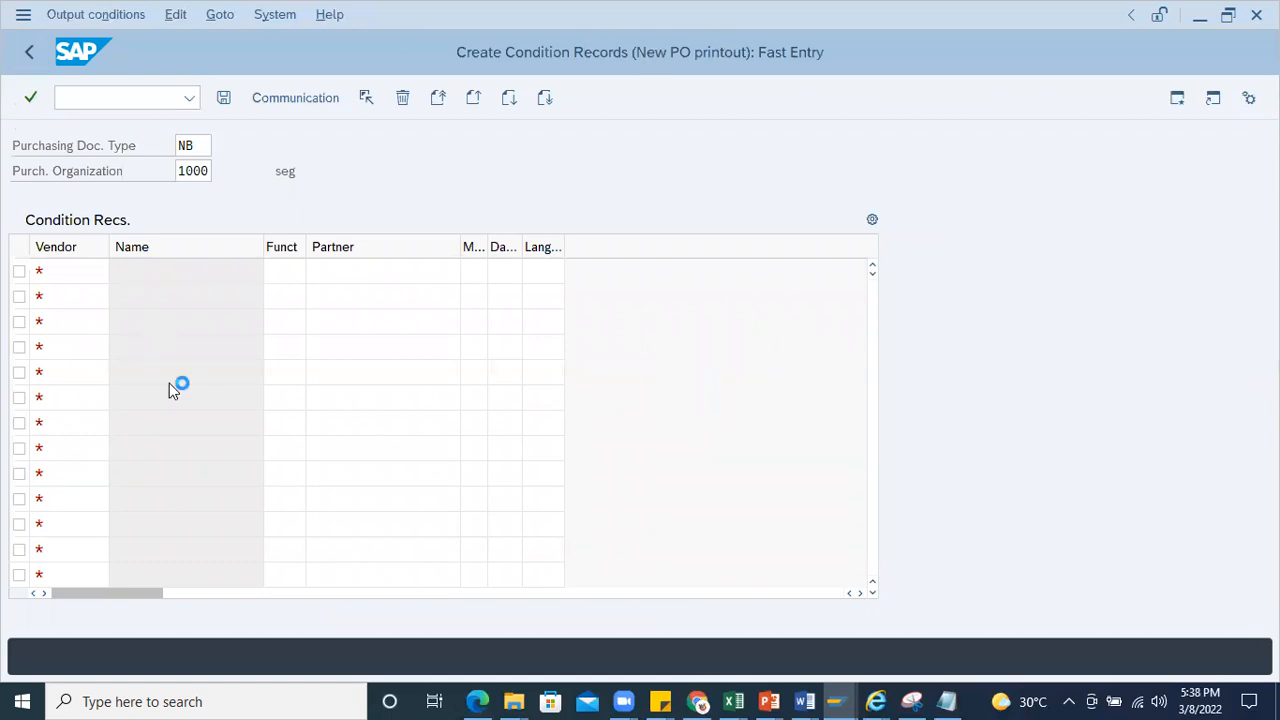
left_click(31, 56)
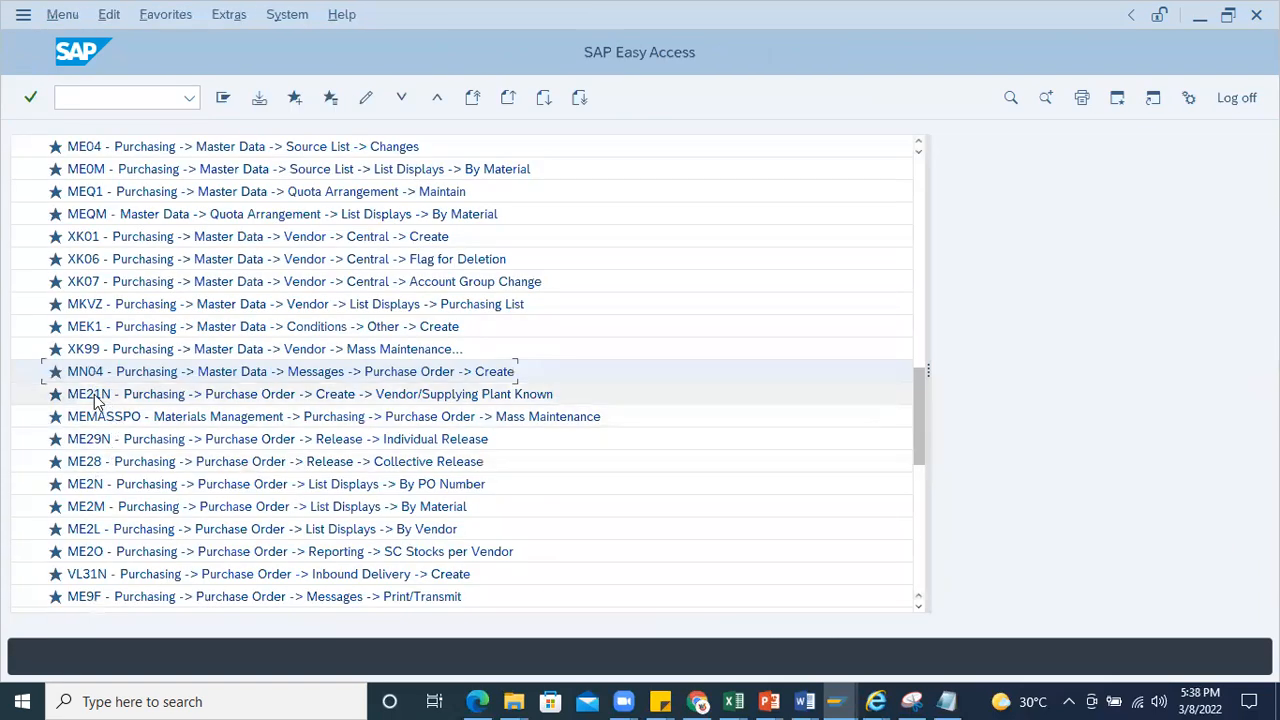
Step: Display the empty purchase order creation screen for a known vendor and return to the transaction list
double_click(97, 396)
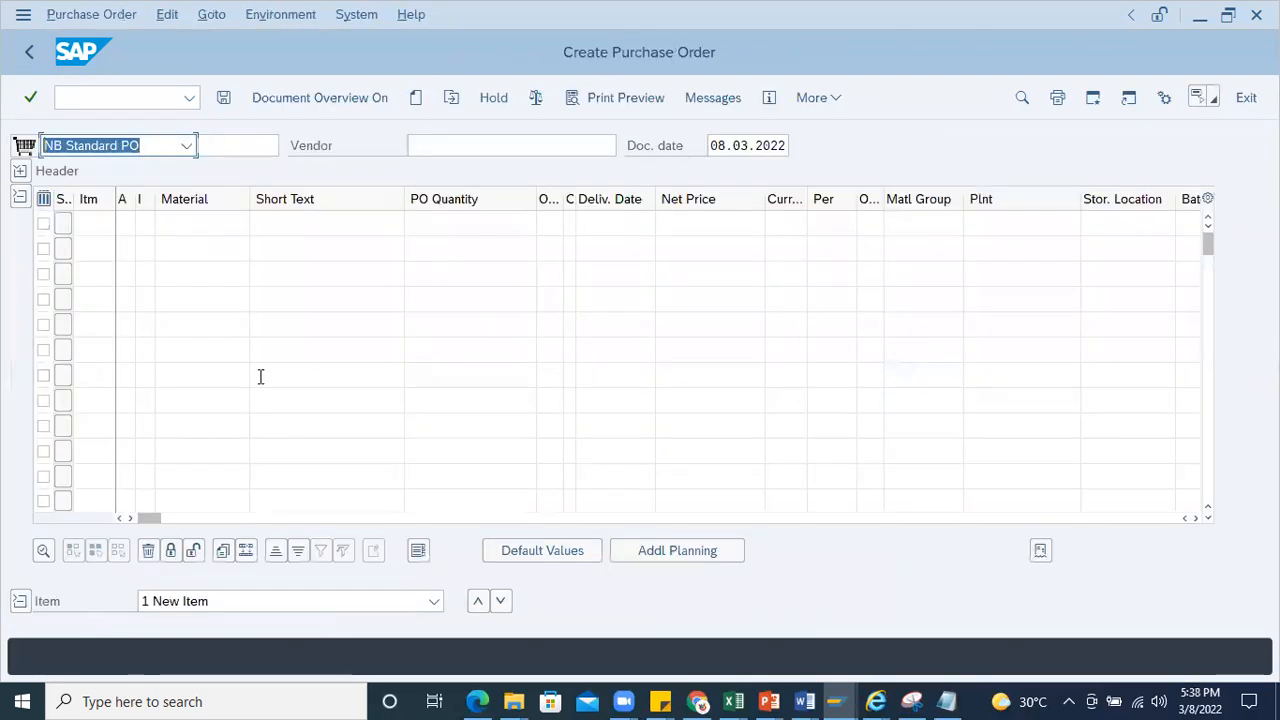
left_click(31, 56)
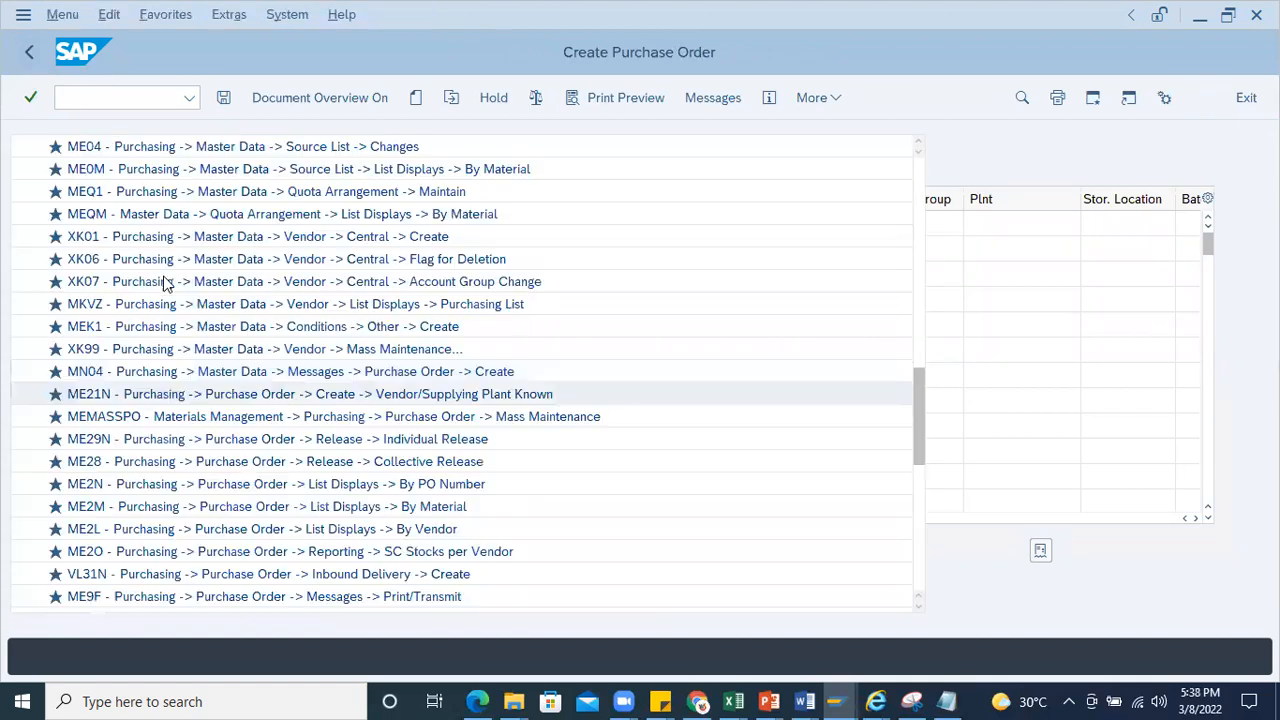
Step: Start purchase order mass maintenance (MEMASSPO) for the Purchasing Order Header table, accepting the information and warning notices
double_click(100, 418)
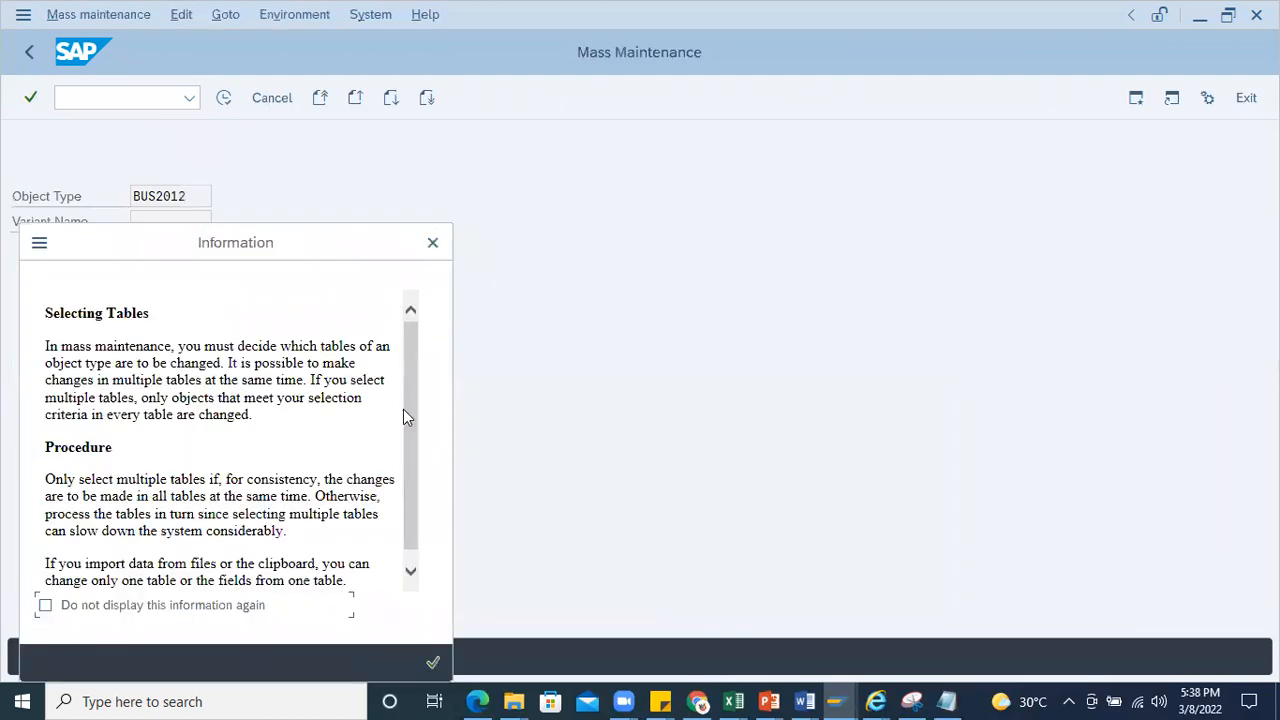
left_click(432, 662)
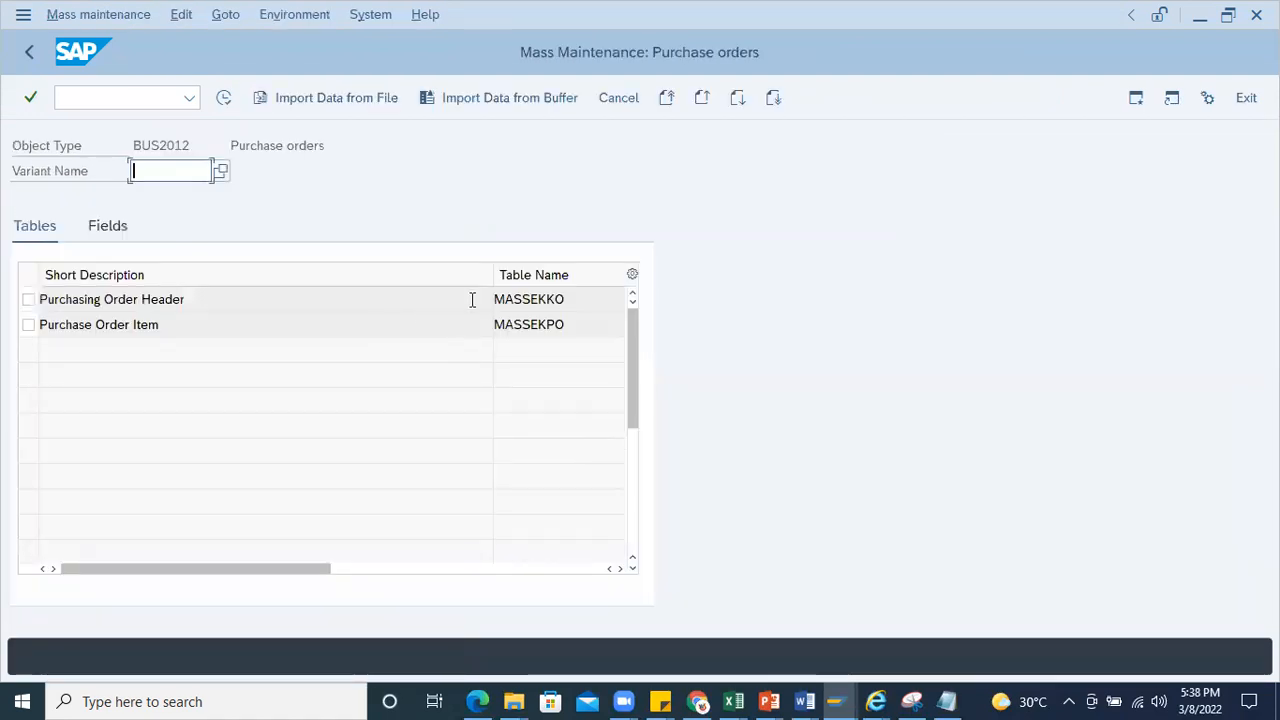
left_click(252, 299)
left_click(275, 331)
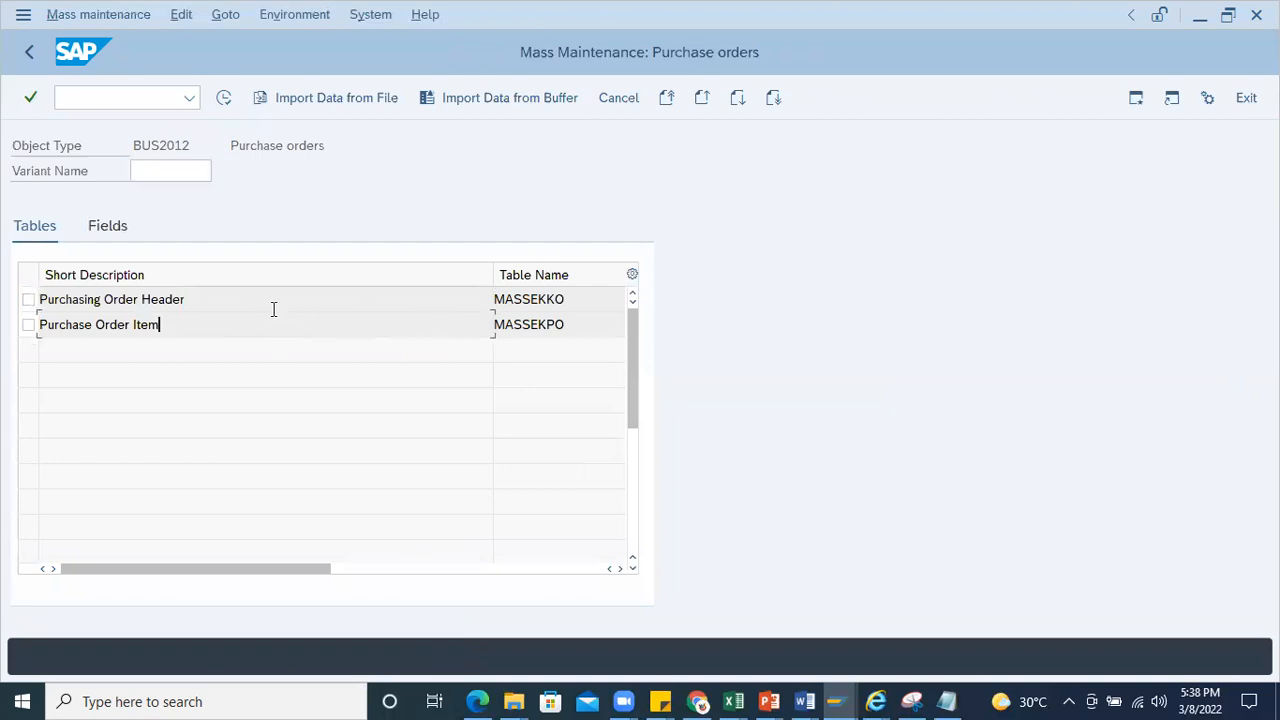
left_click(28, 299)
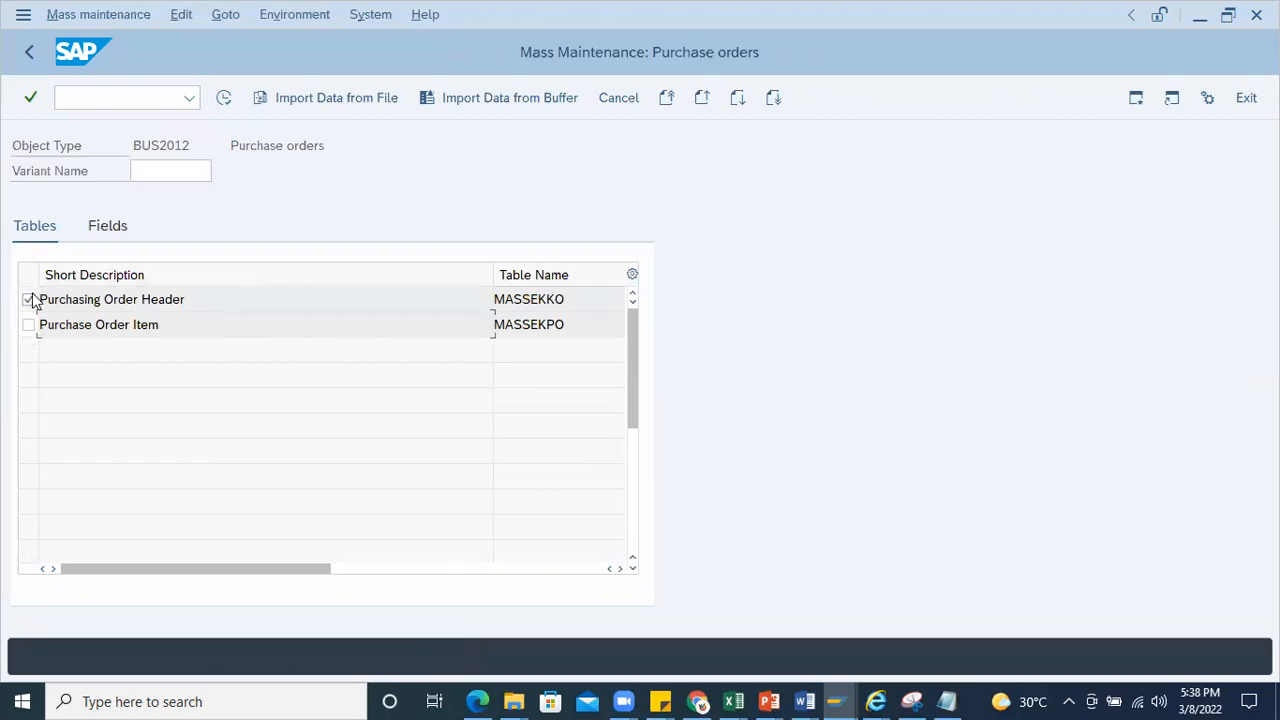
left_click(231, 100)
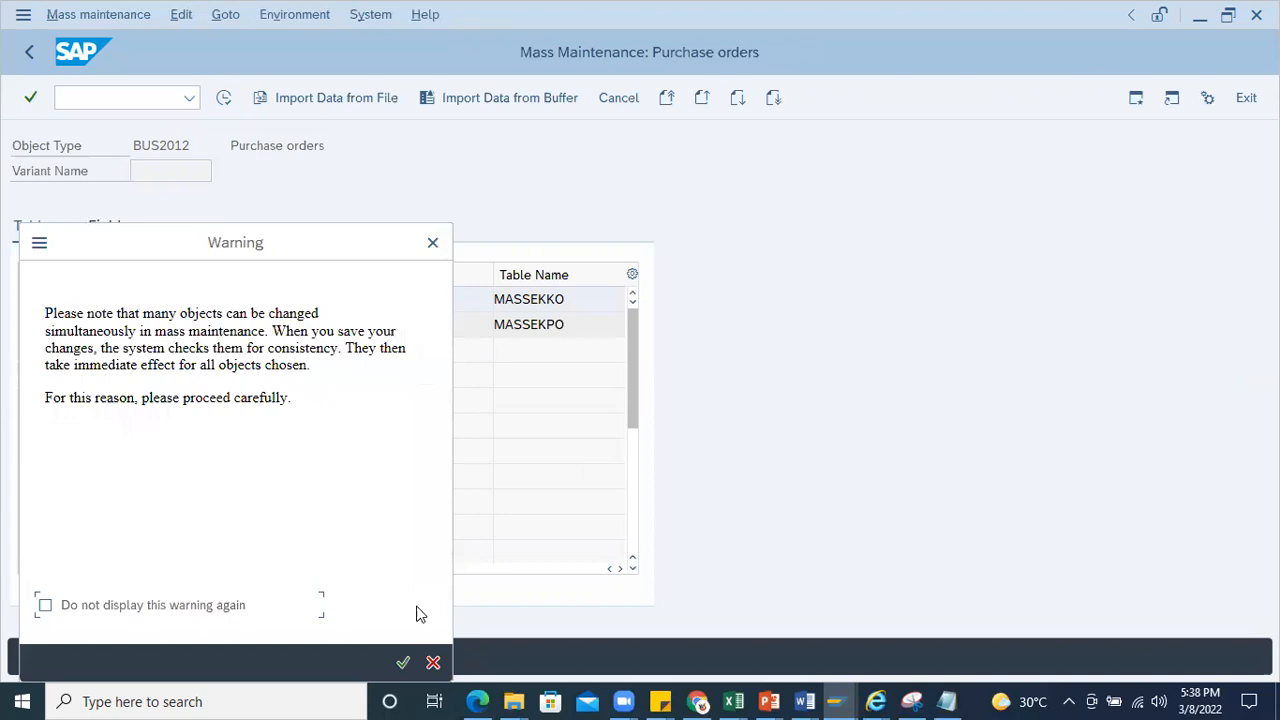
left_click(402, 661)
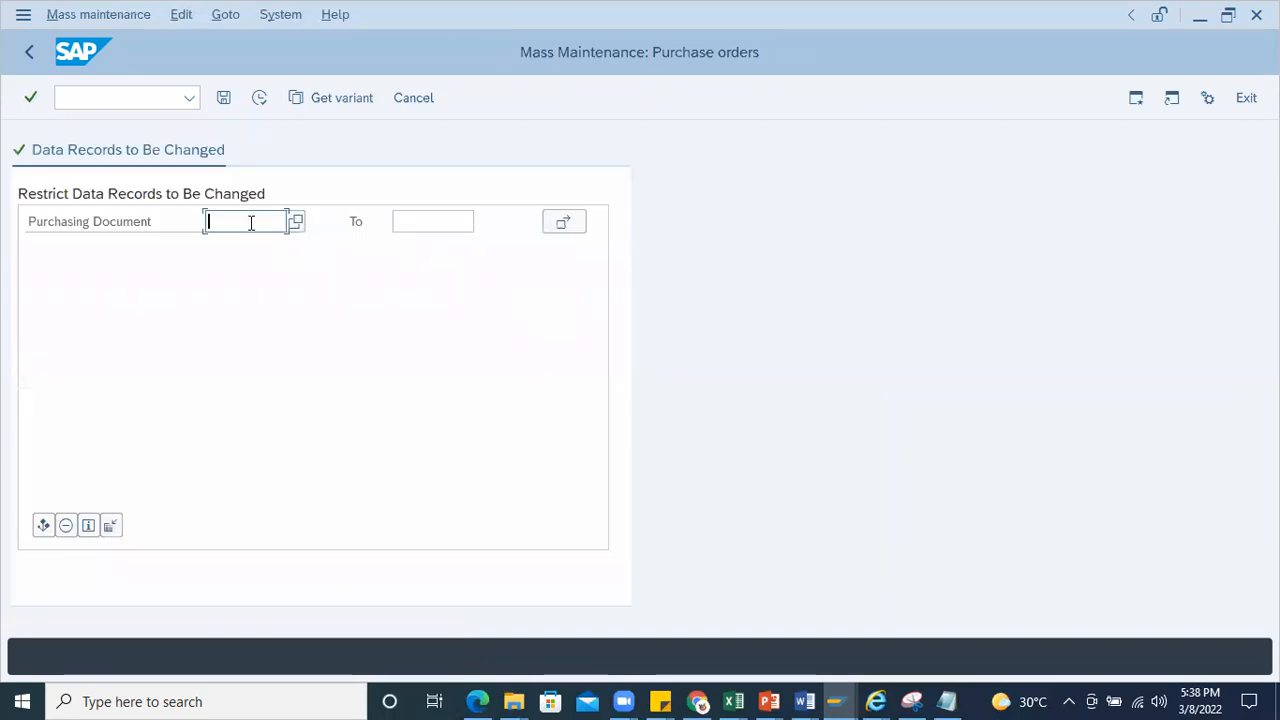
Step: Search purchasing documents for purchasing organization 1000 and select the first listed document as the record to change
left_click(297, 227)
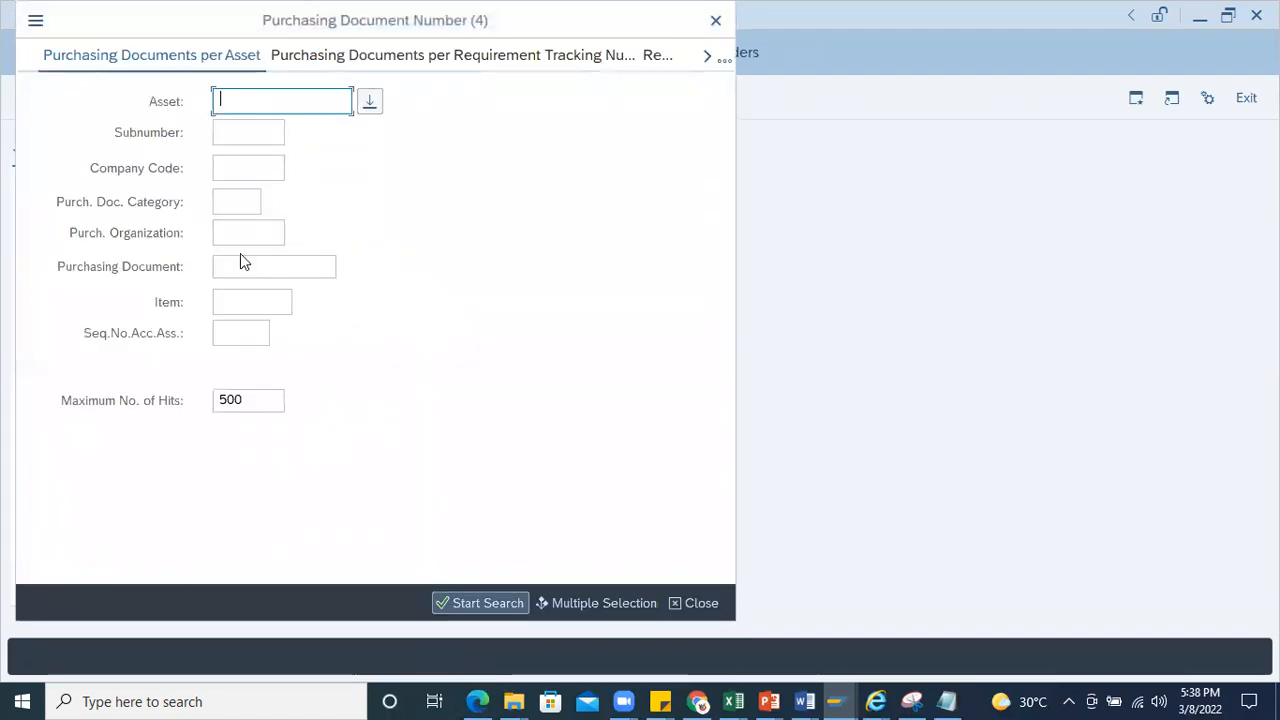
left_click(229, 233)
type("1000")
key("Return")
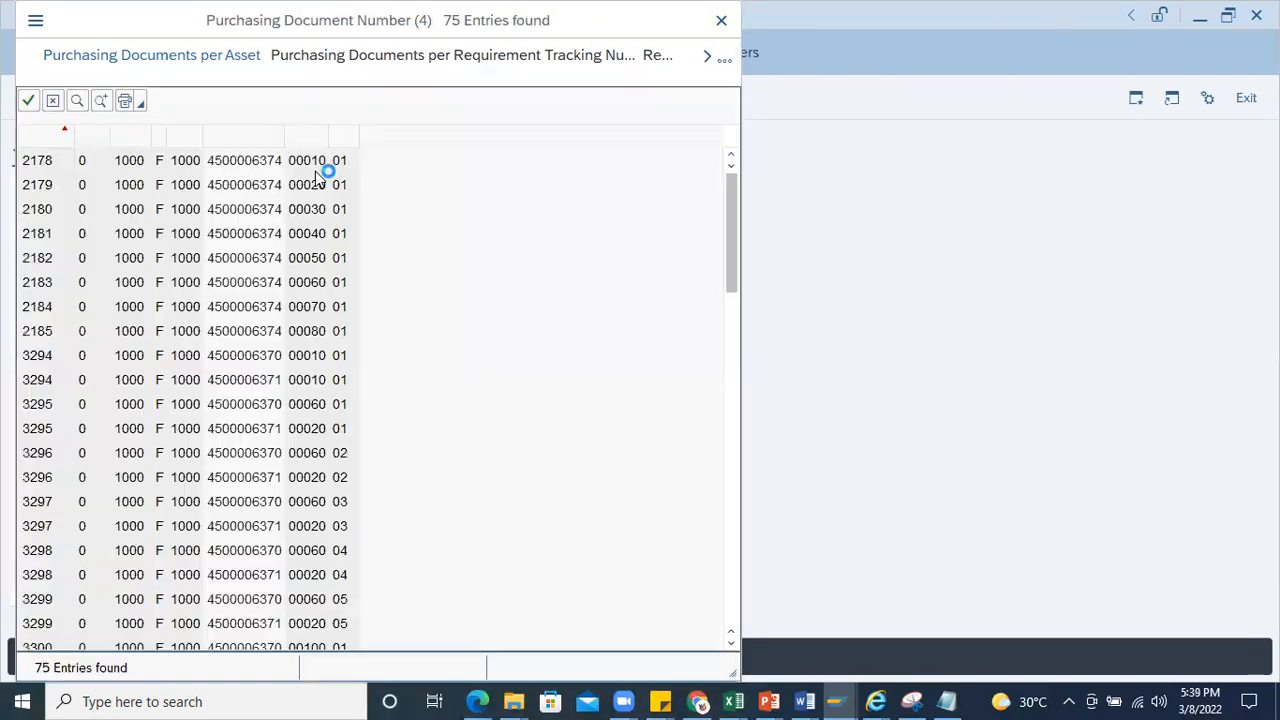
double_click(240, 163)
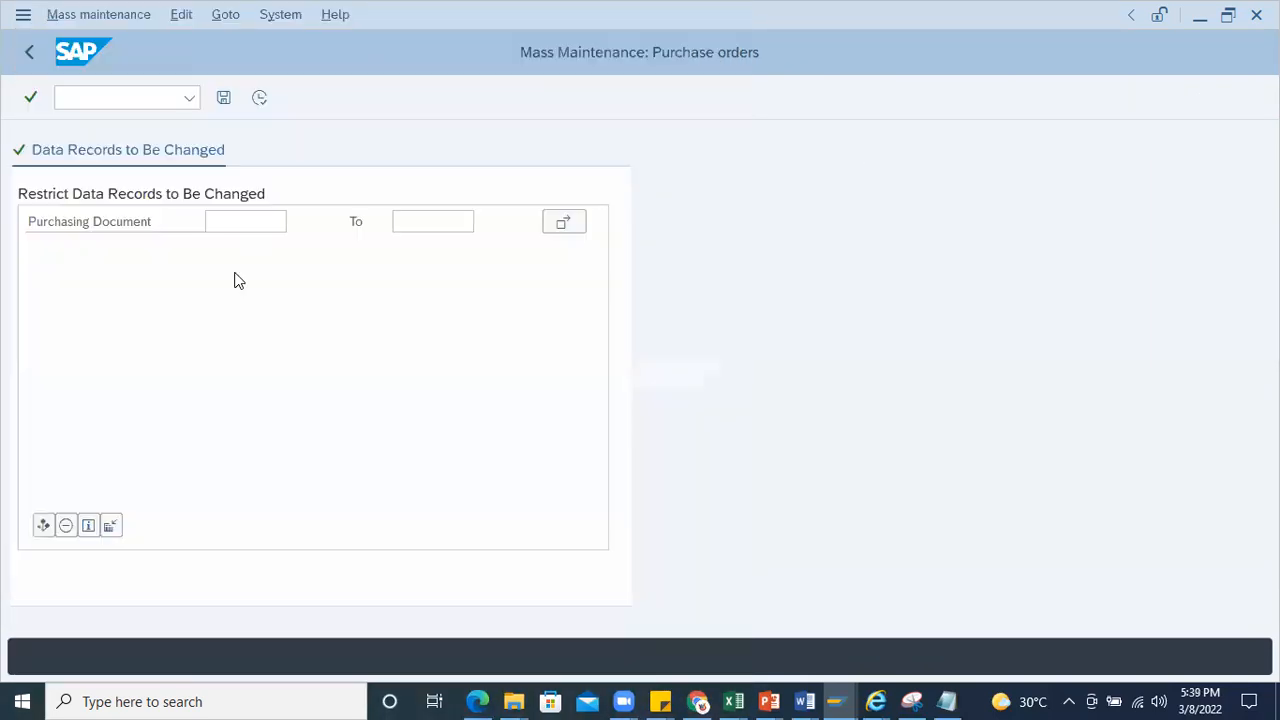
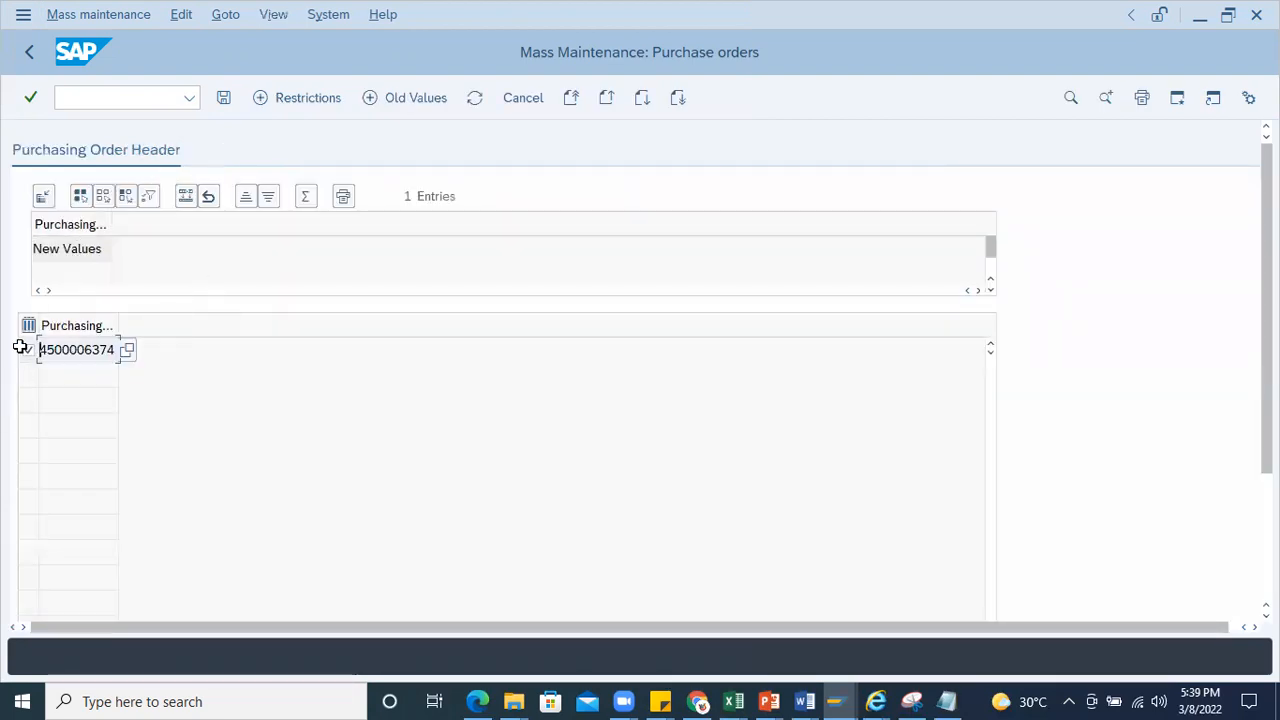
Step: Open the field selection for the purchase order header and search the field pool for "Purchase group"
left_click(185, 197)
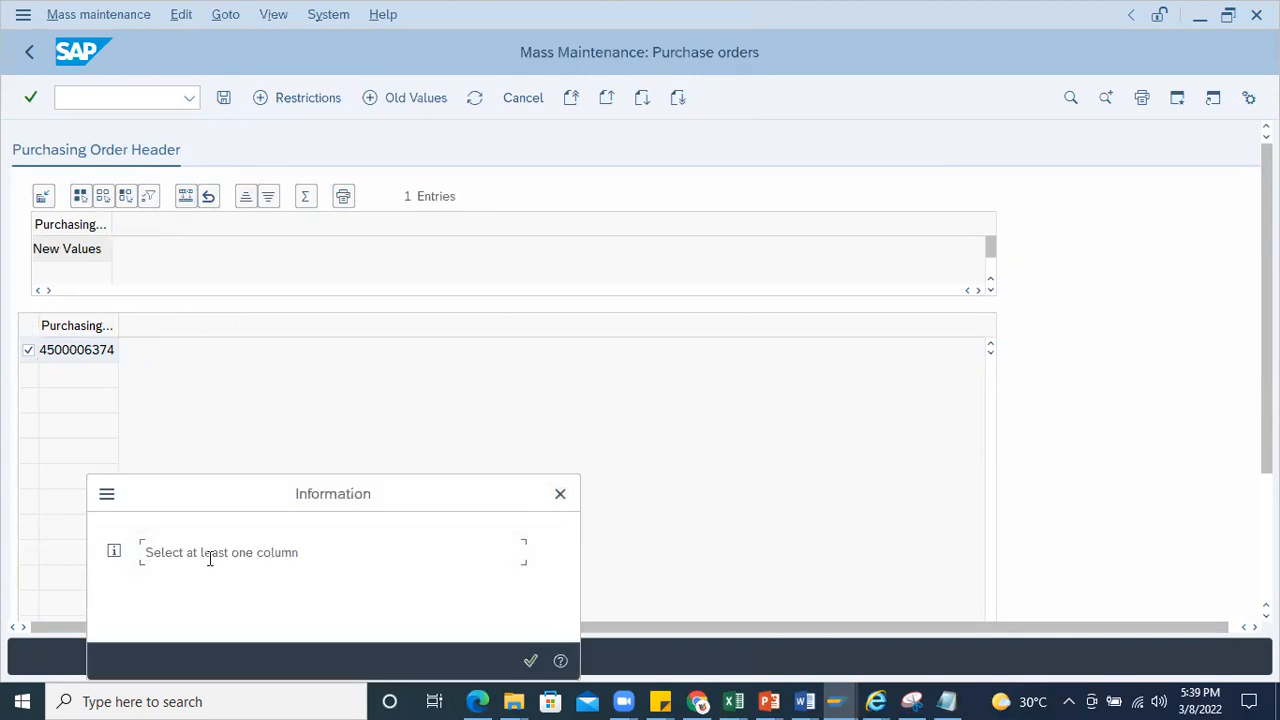
left_click(558, 493)
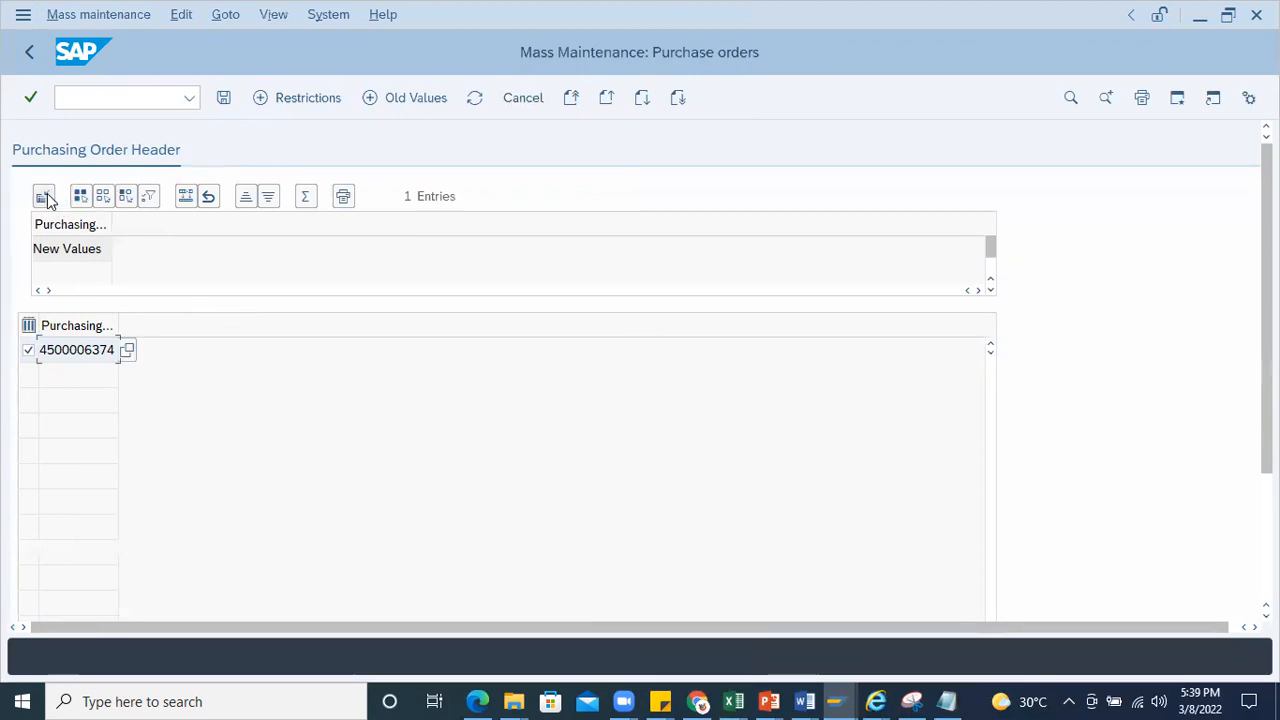
left_click(47, 197)
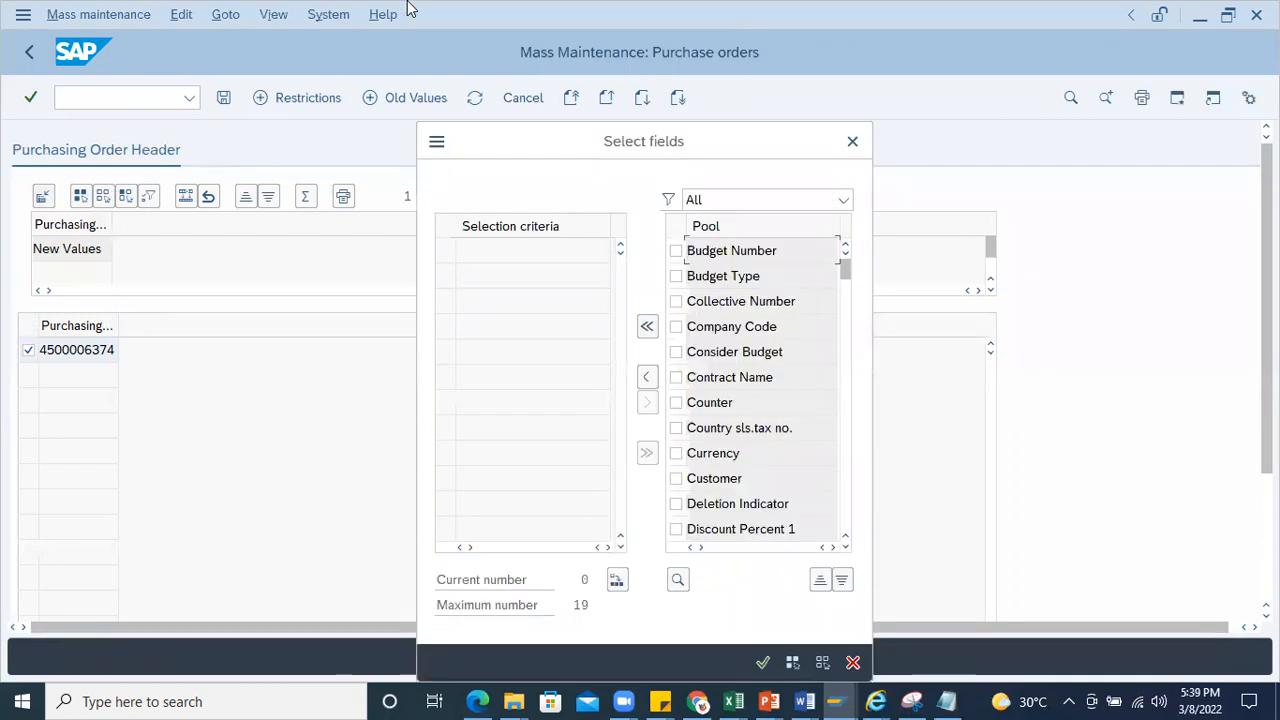
scroll(780, 425, "down", 1)
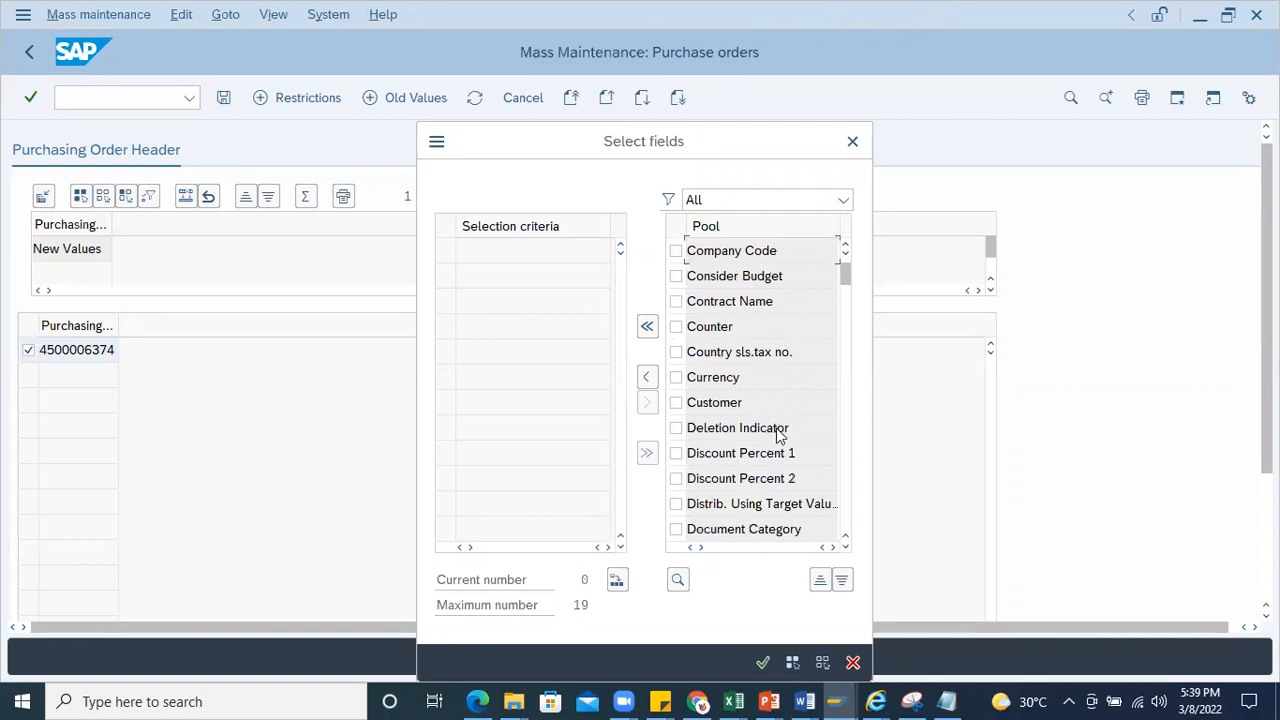
scroll(777, 438, "down", 1)
scroll(767, 440, "down", 1)
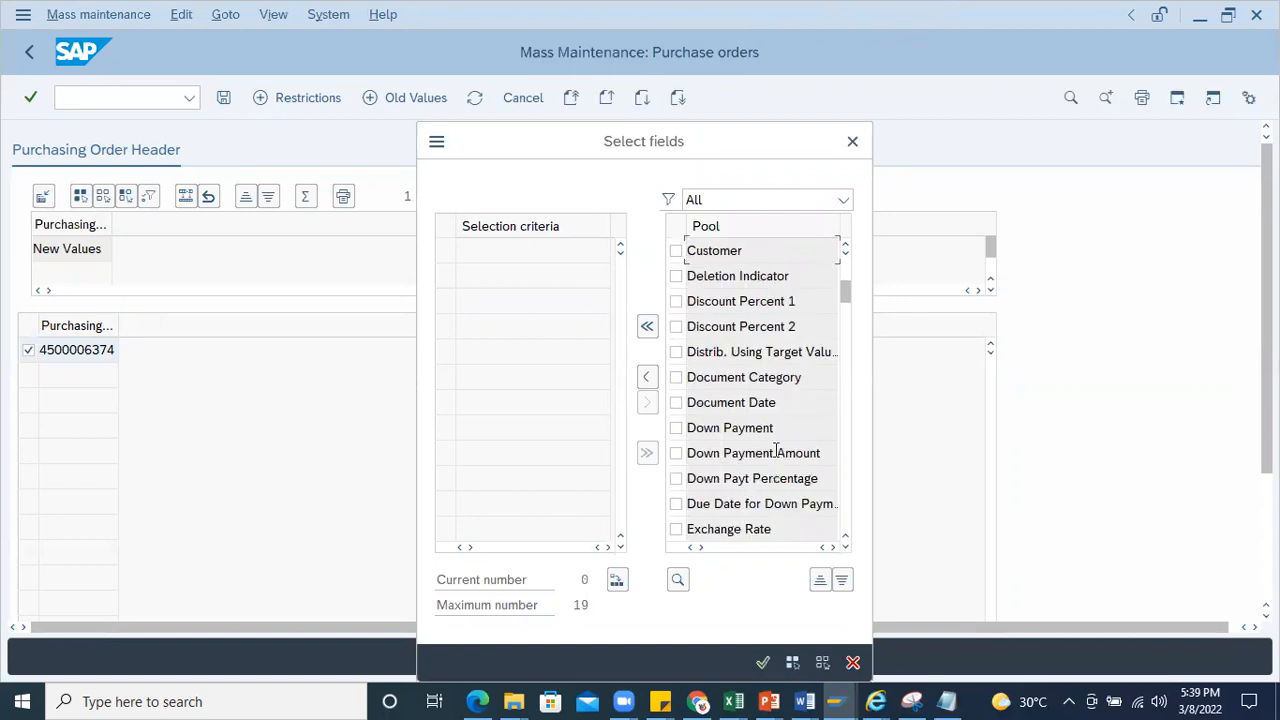
left_click(677, 580)
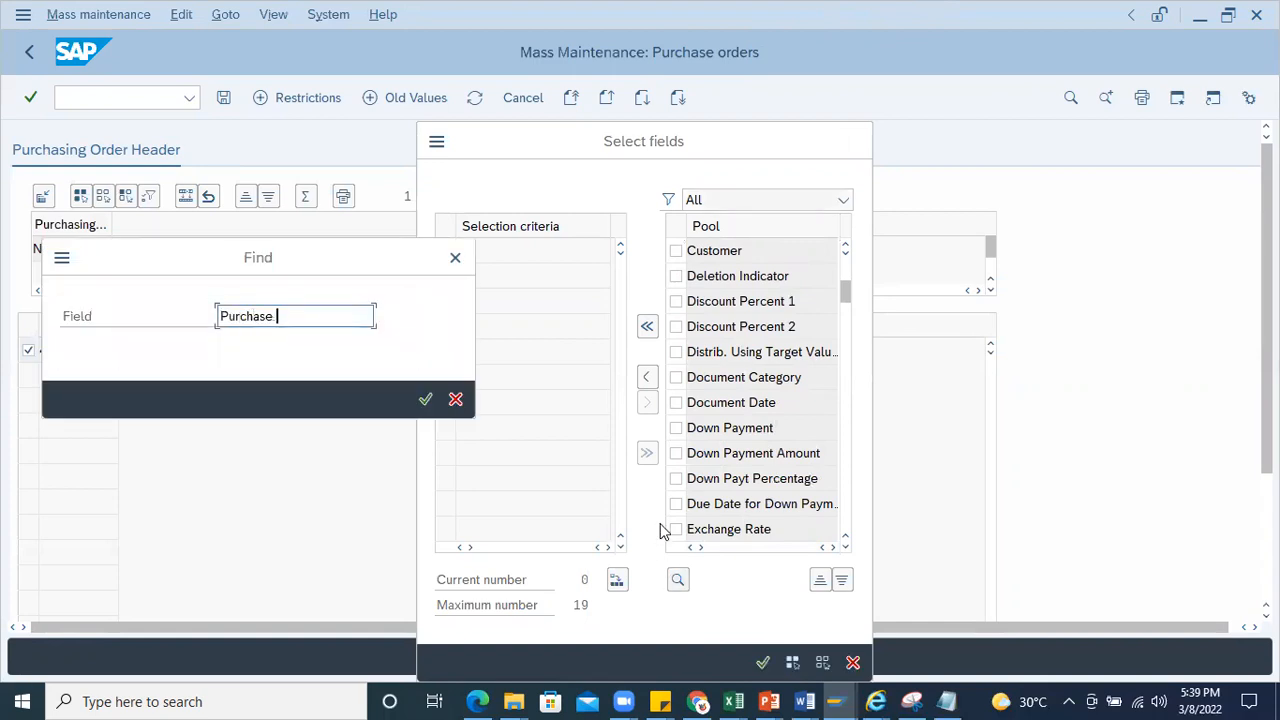
key("Return")
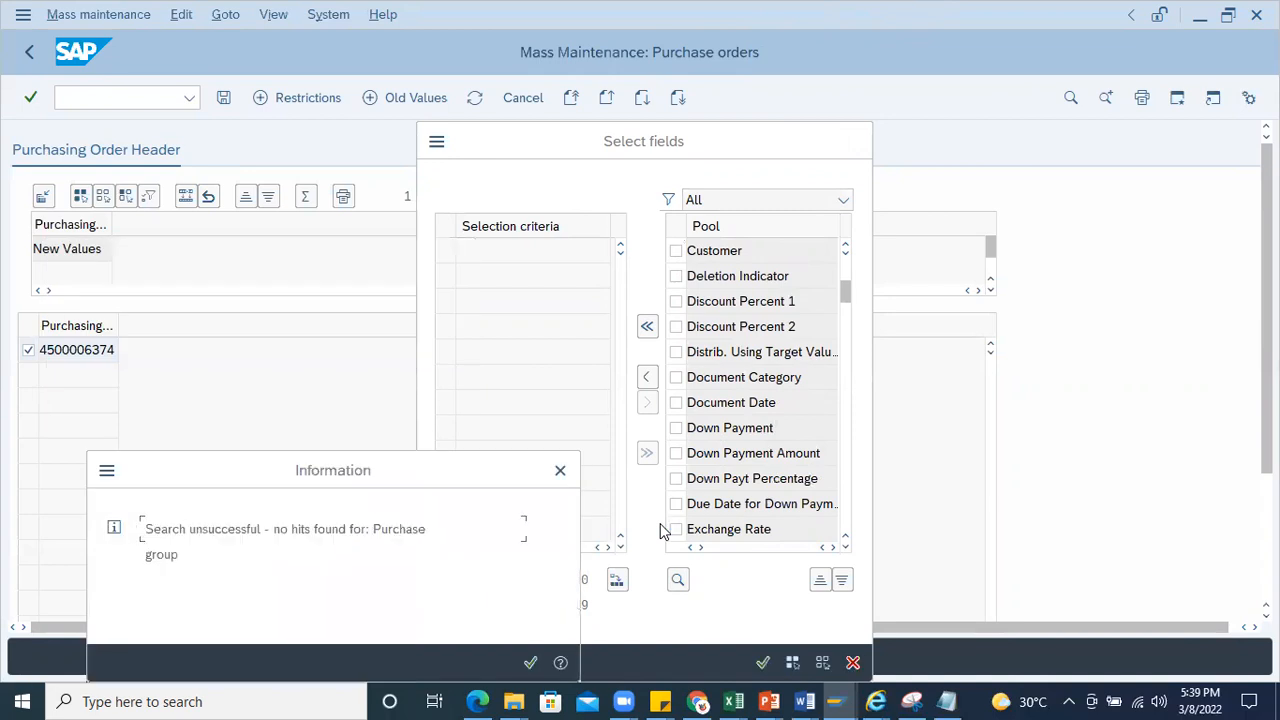
left_click(530, 660)
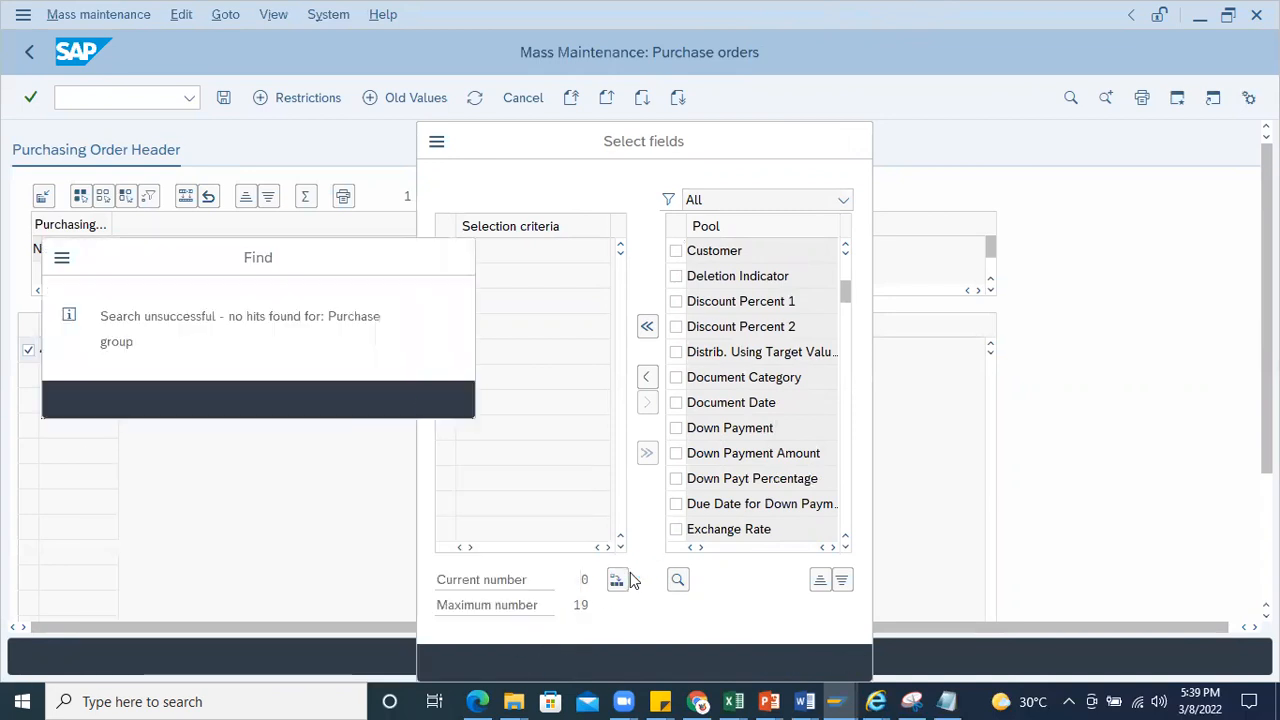
Step: Shorten the field search term to "Purchase", run the search again, and close the search dialog
left_click(329, 316)
key("BackSpace")
key("BackSpace")
key("BackSpace")
key("BackSpace")
key("BackSpace")
key("BackSpace")
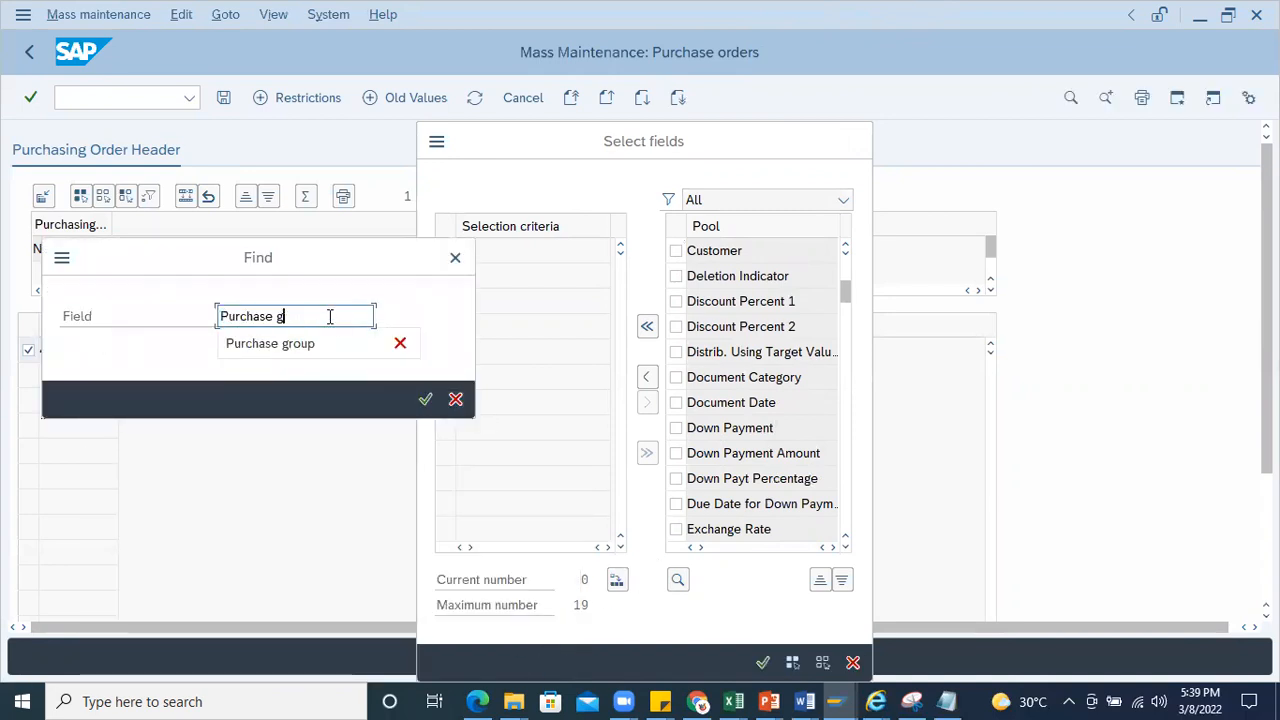
key("Return")
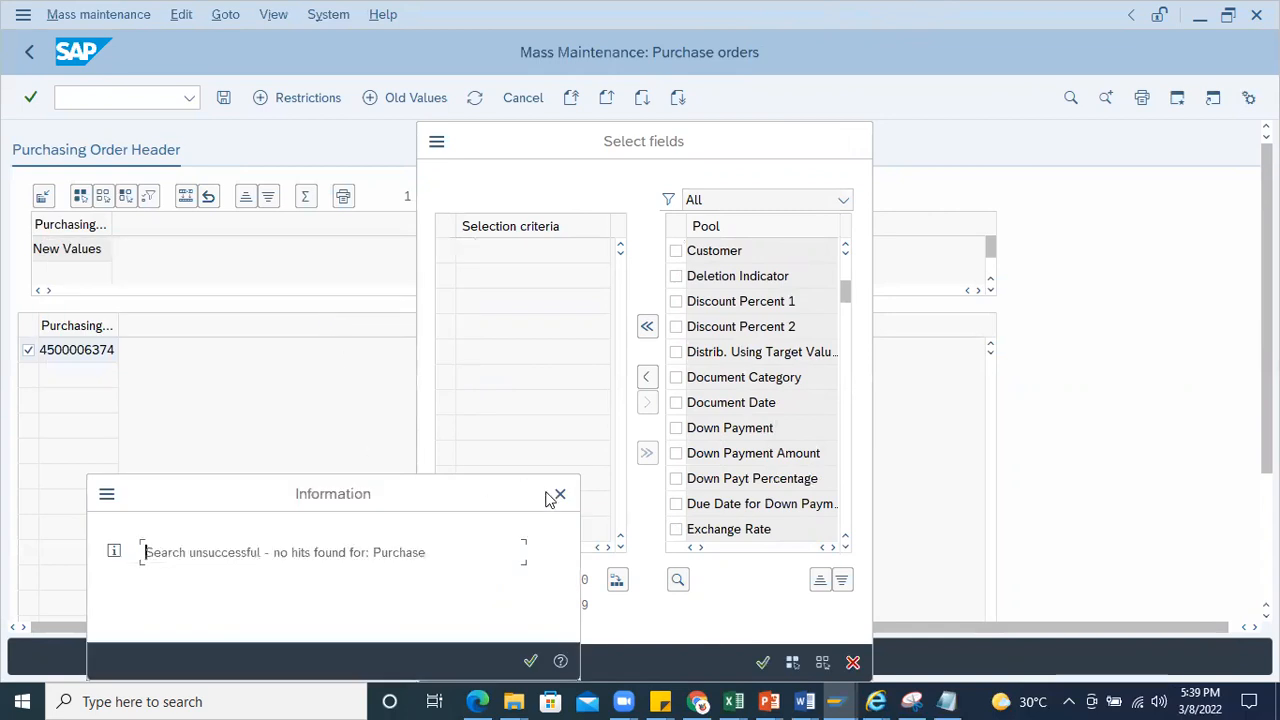
key("Return")
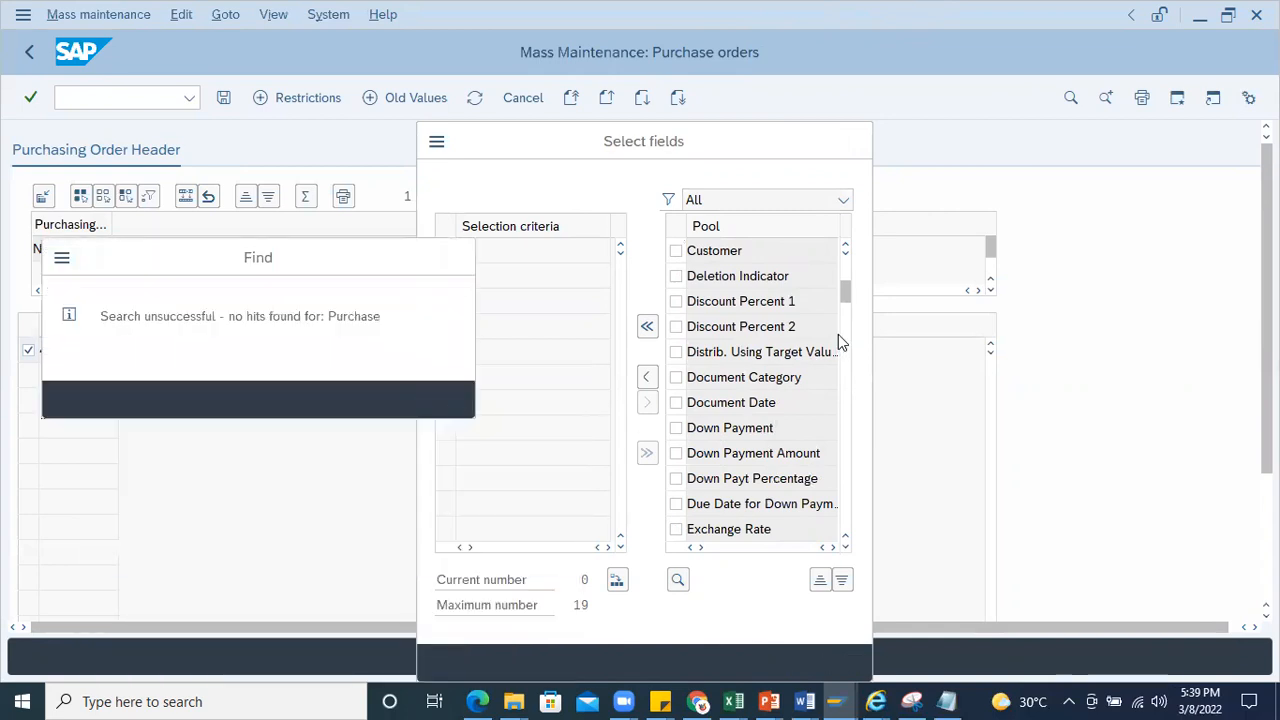
left_click(455, 256)
Step: Add the Purchasing Group field from the pool to the selection criteria and apply the field selection
left_click_drag(847, 295, 850, 424)
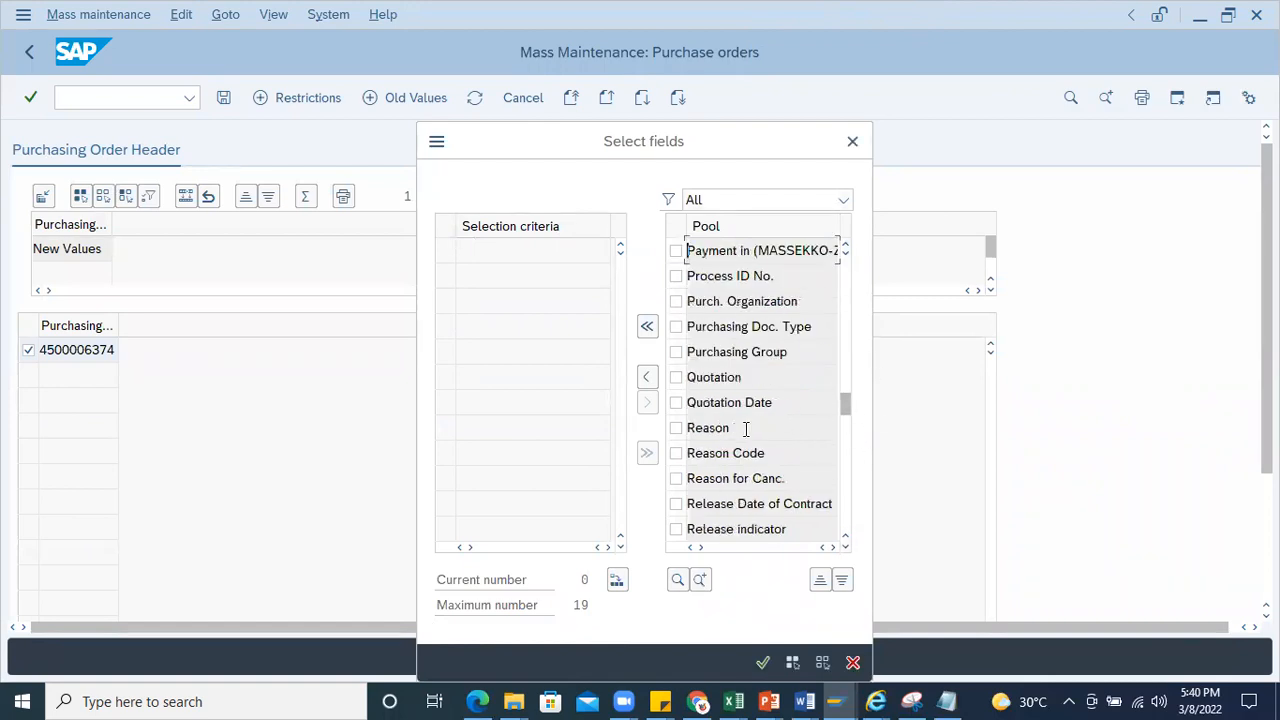
left_click(676, 352)
left_click(646, 378)
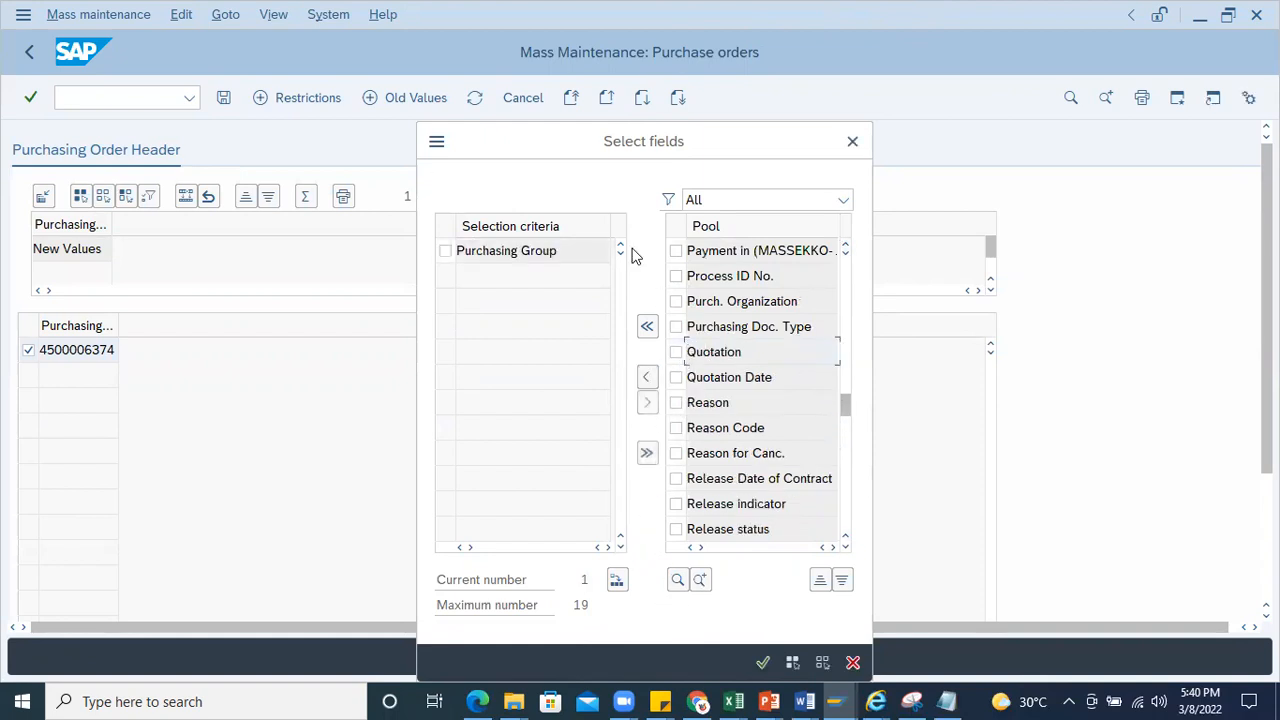
left_click_drag(571, 143, 598, 38)
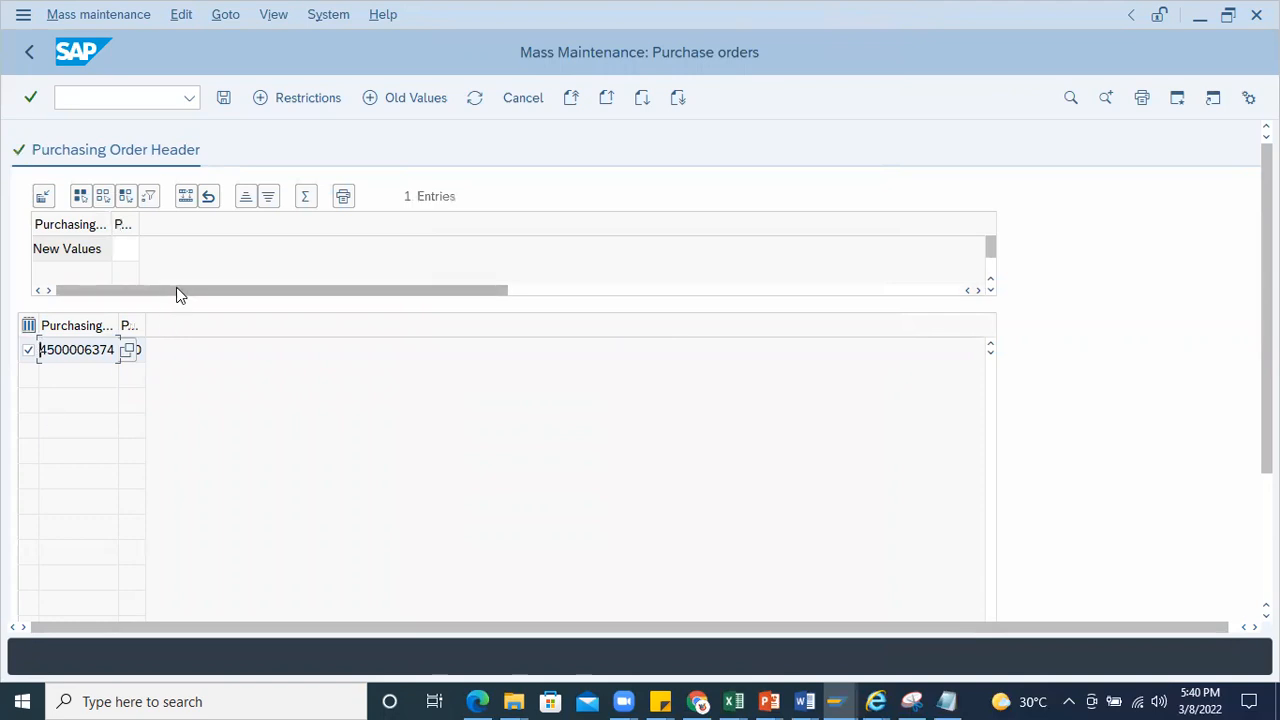
Step: Widen the Purchasing Group column and enter 001 as the new purchasing group value
left_click_drag(145, 322, 220, 326)
left_click(171, 346)
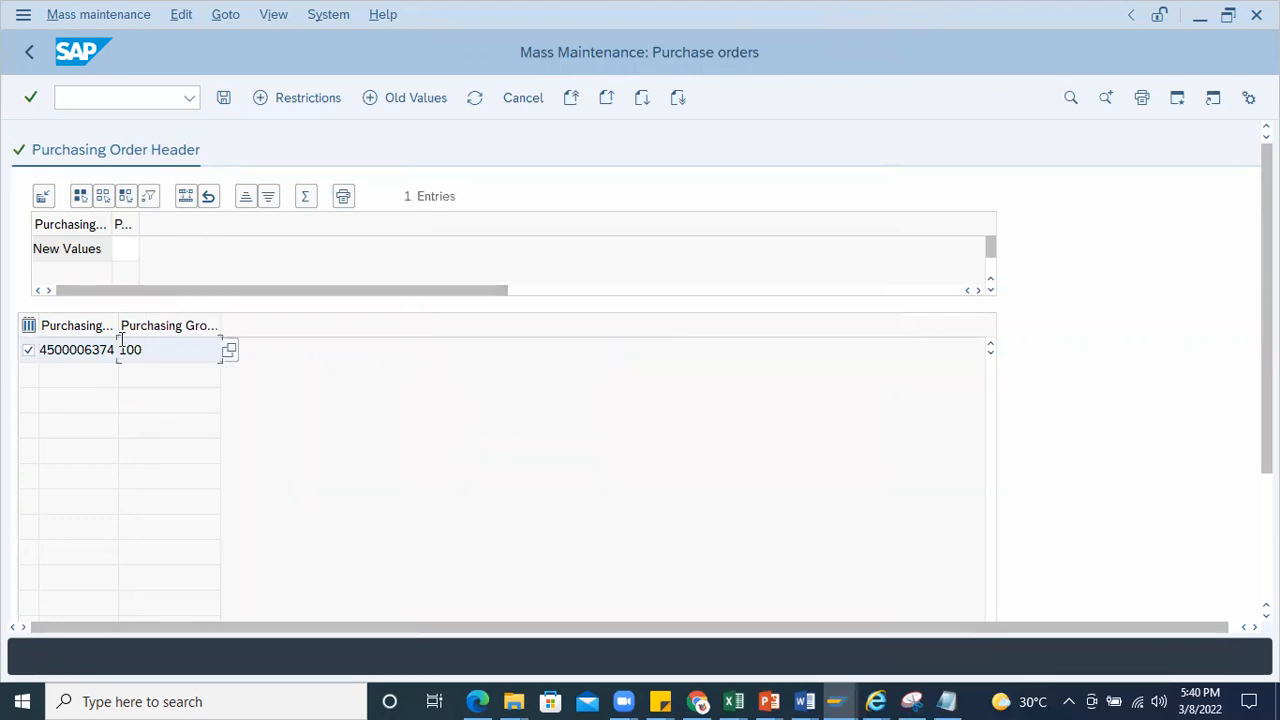
left_click(130, 245)
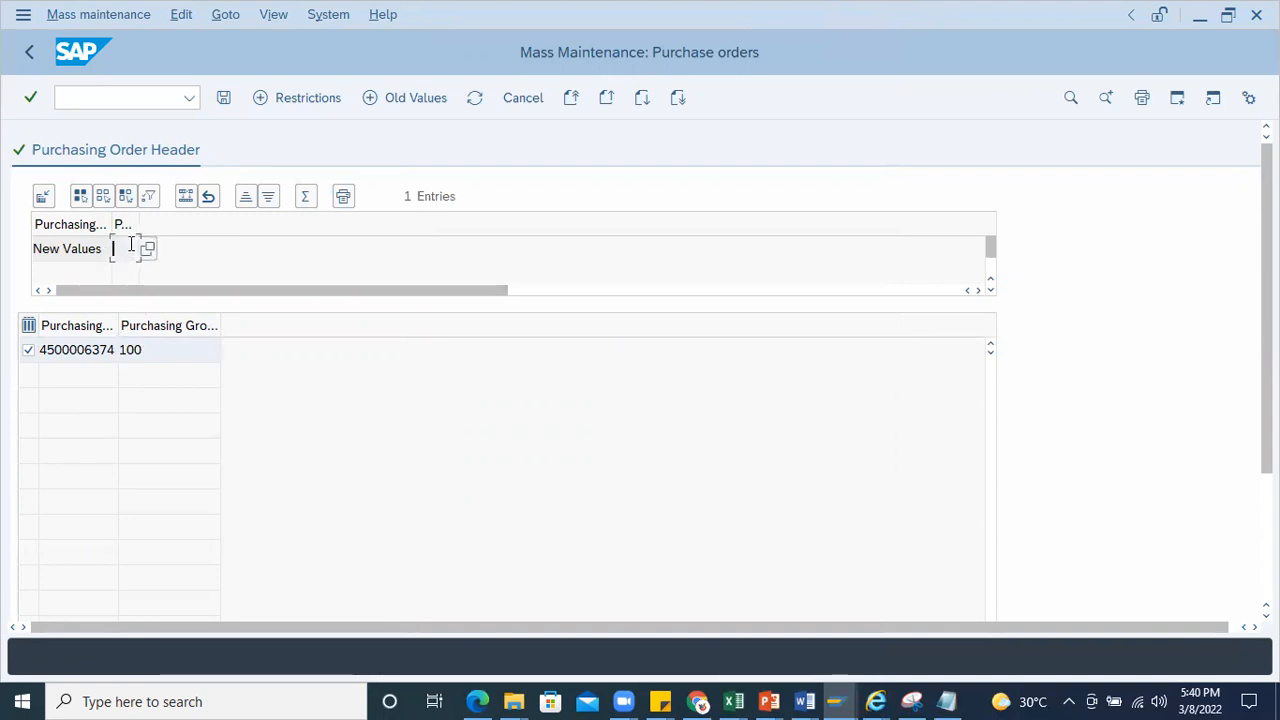
key("Return")
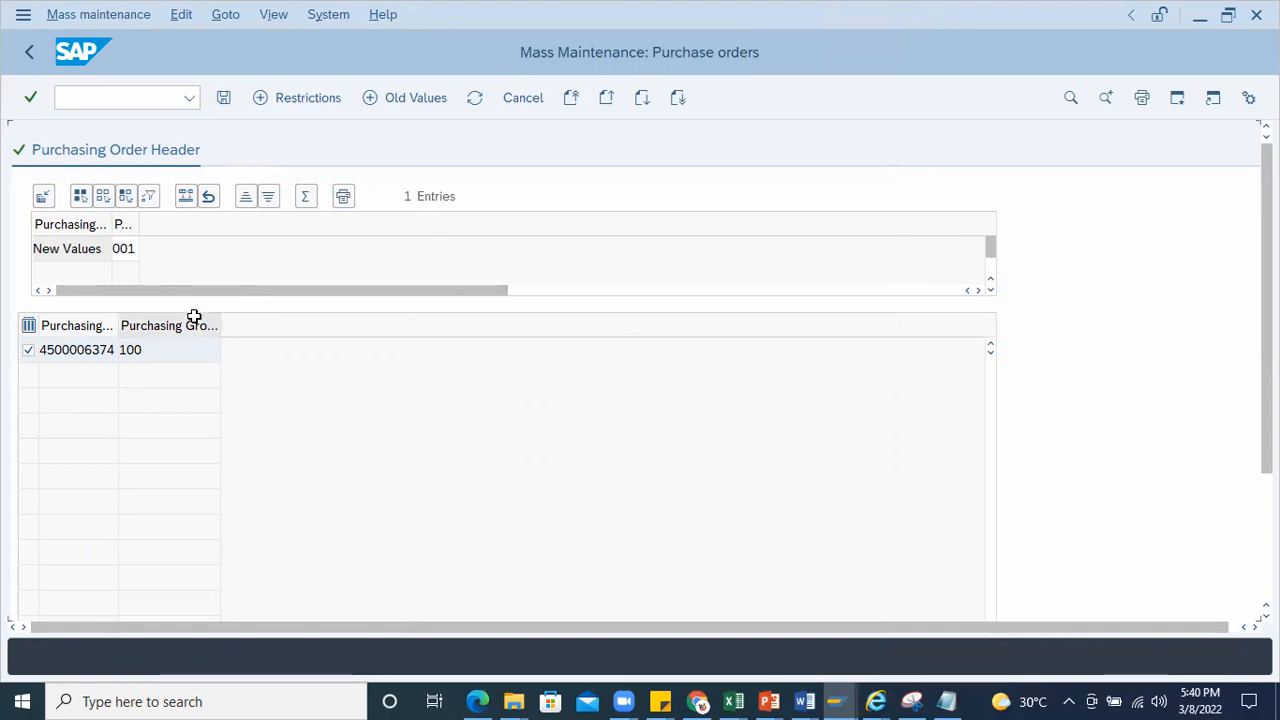
Step: Widen the Purchasing Document column and compare the document's purchasing group with the new value entered above it
left_click_drag(118, 322, 192, 317)
left_click(121, 356)
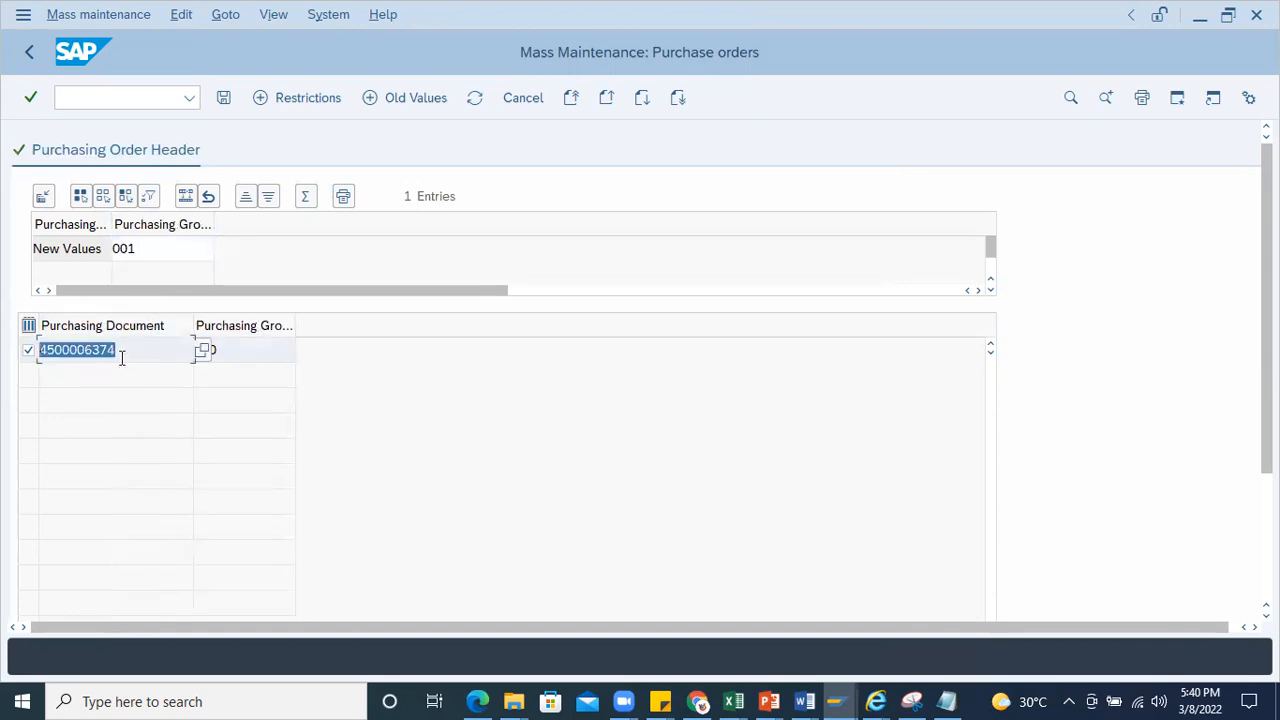
left_click(137, 345)
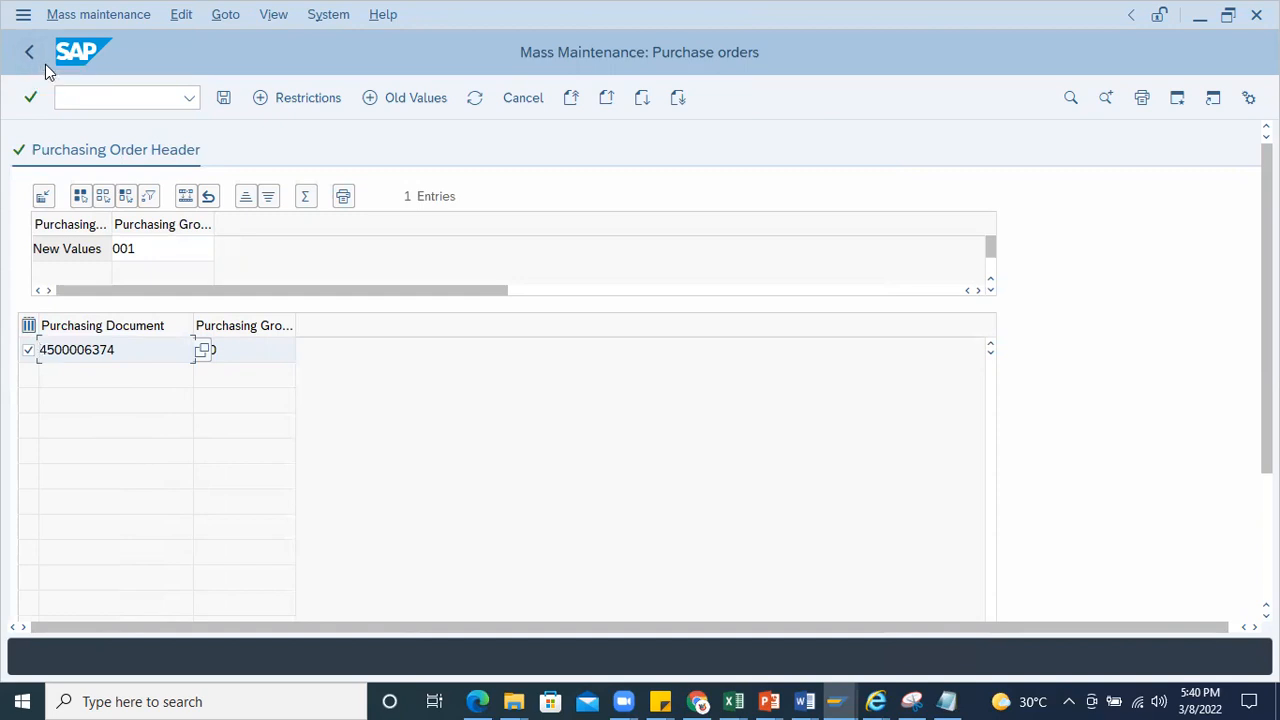
left_click(234, 349)
left_click_drag(40, 356, 23, 363)
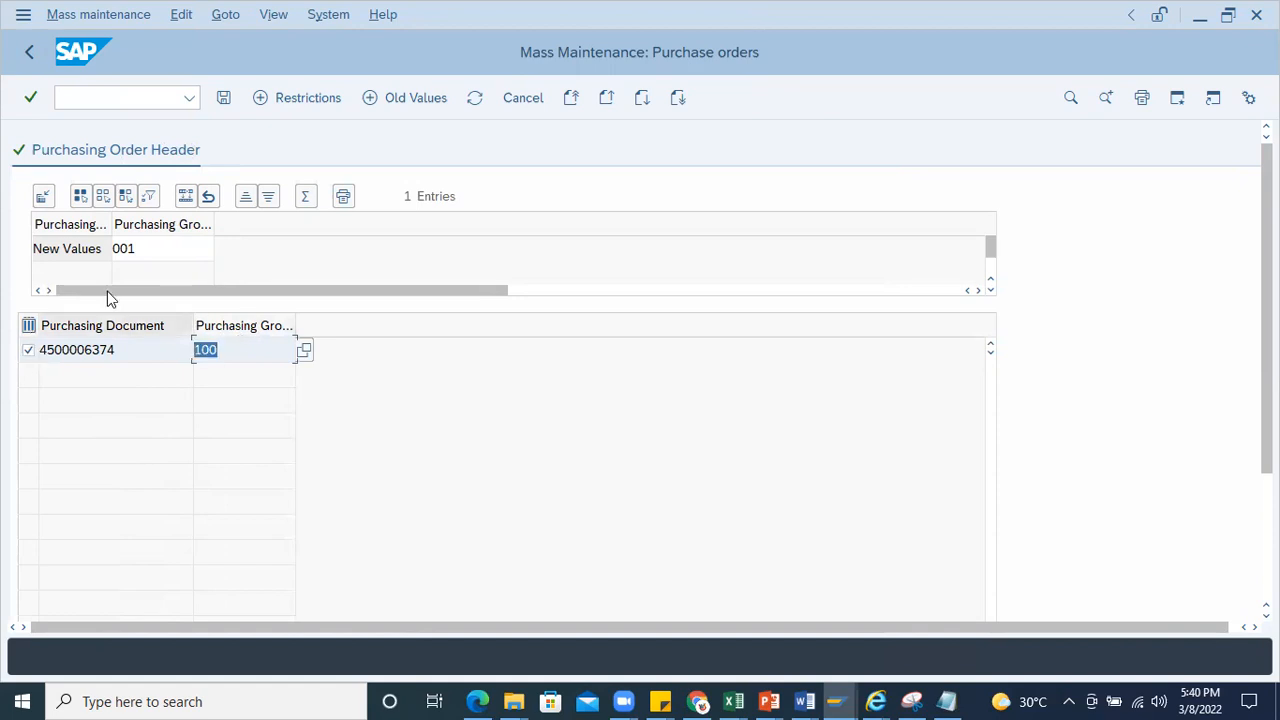
left_click_drag(143, 255, 16, 259)
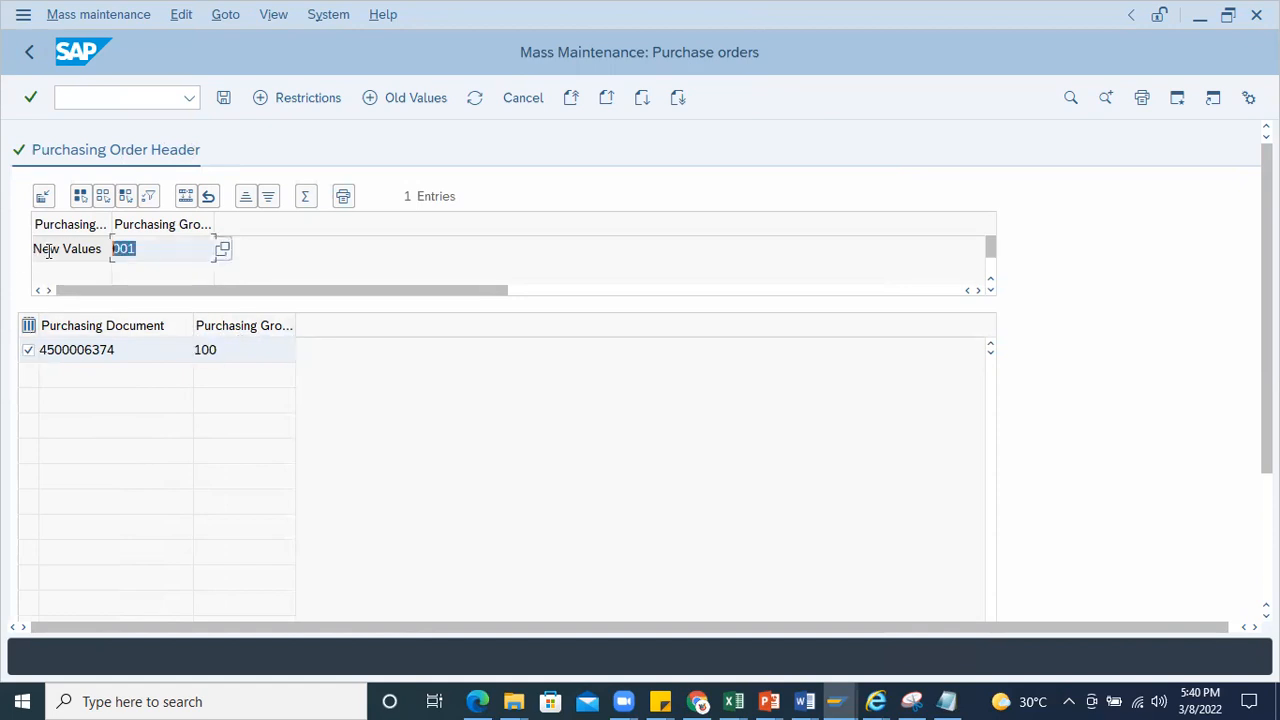
Step: Save the purchase order header mass change and switch to the purchase order display transaction ME23N
left_click(223, 97)
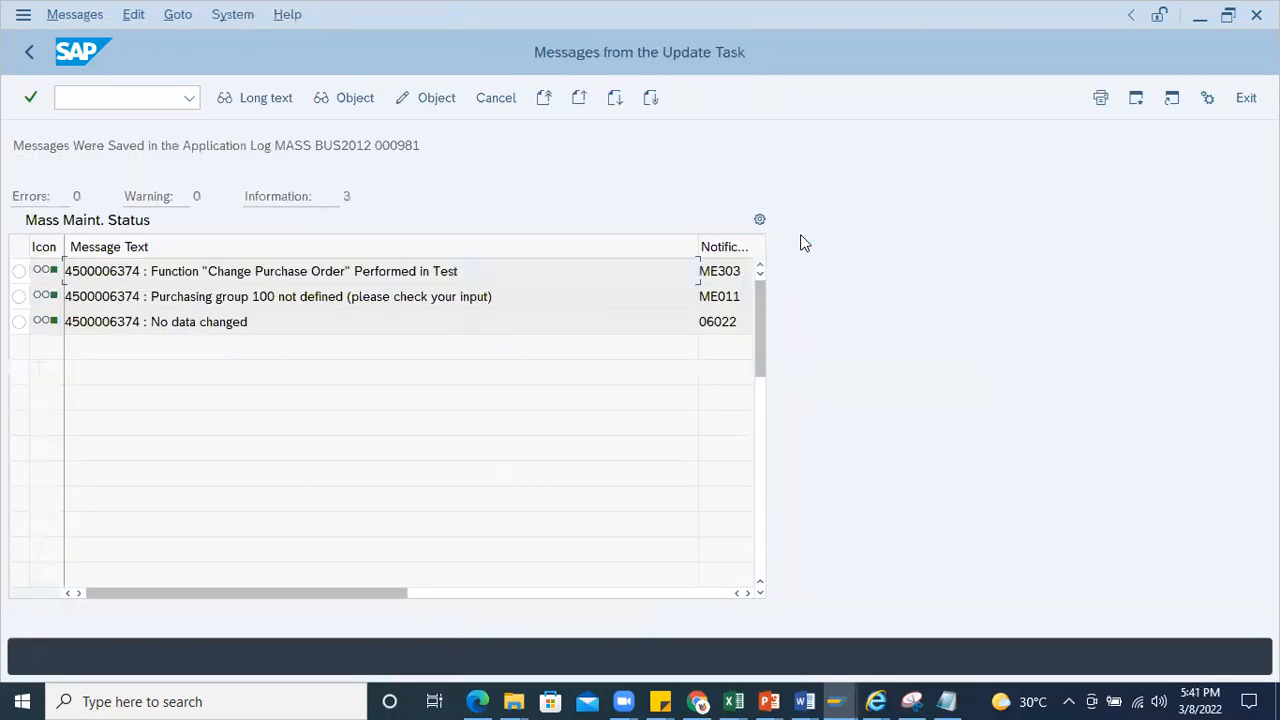
left_click_drag(522, 290, 64, 296)
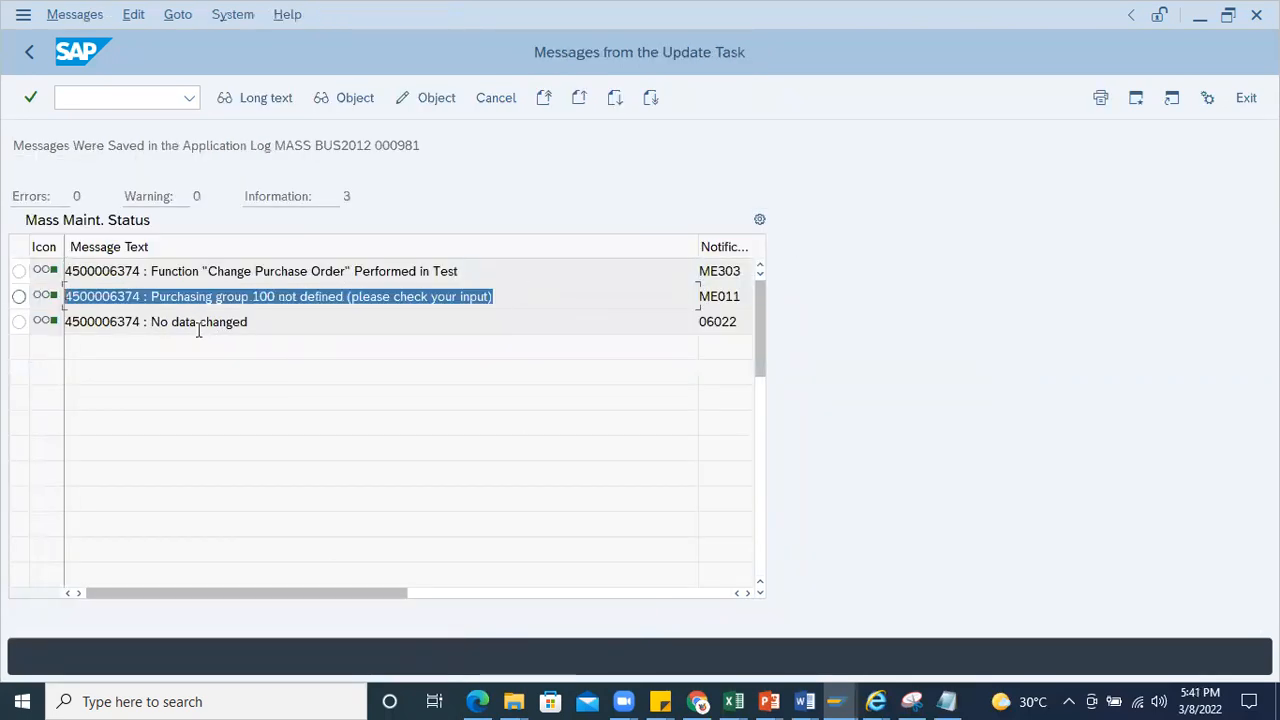
left_click(101, 106)
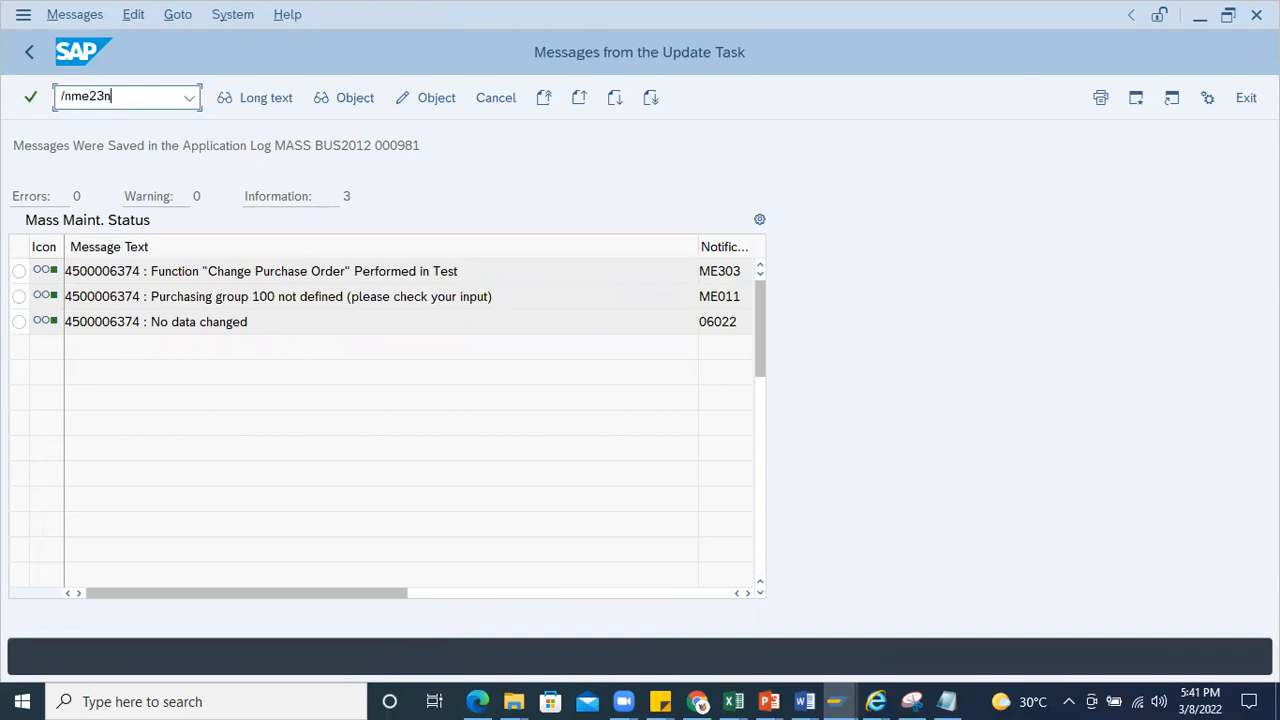
key("Return")
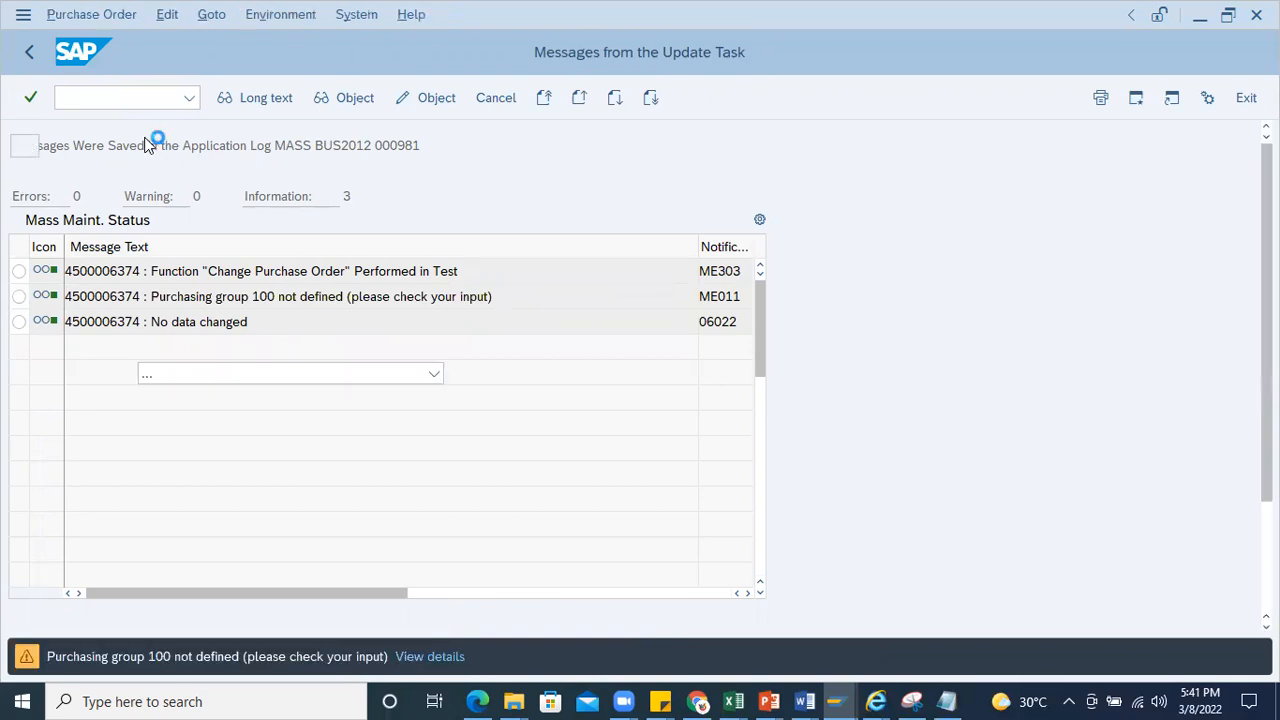
Step: Display the mass-maintained purchase order and check the purchasing group in its header organizational data
left_click(381, 100)
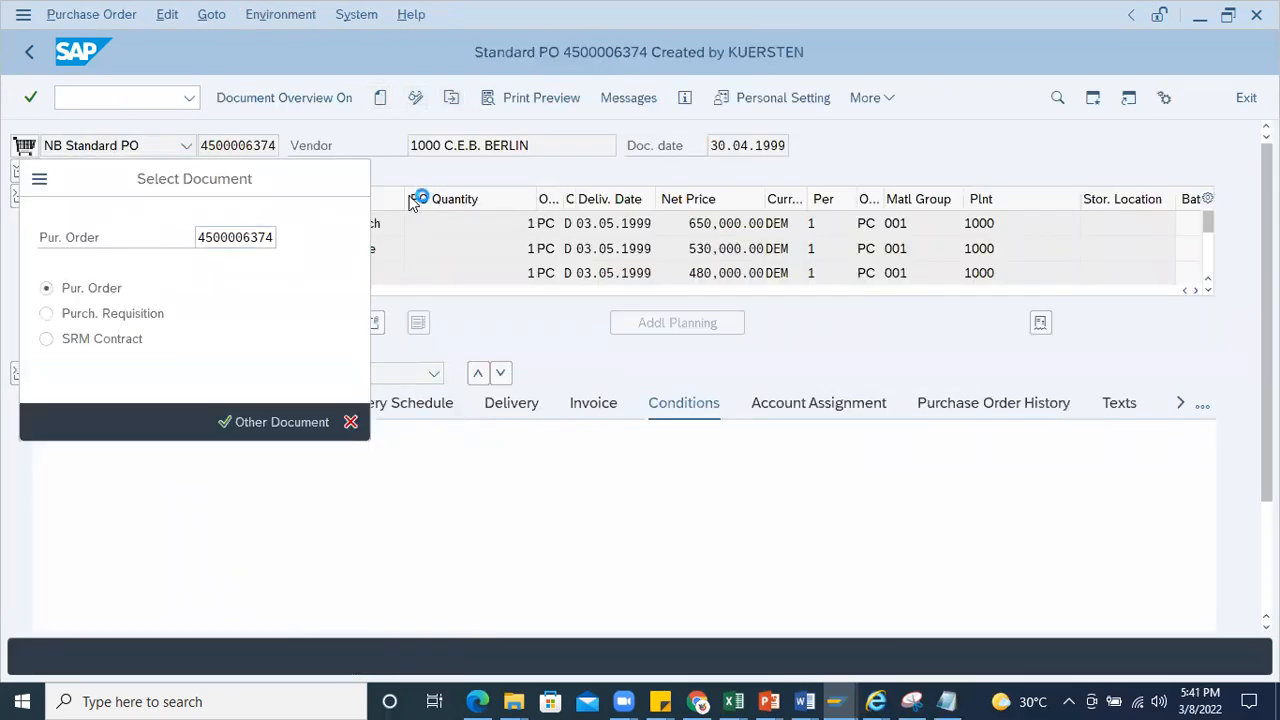
key("Return")
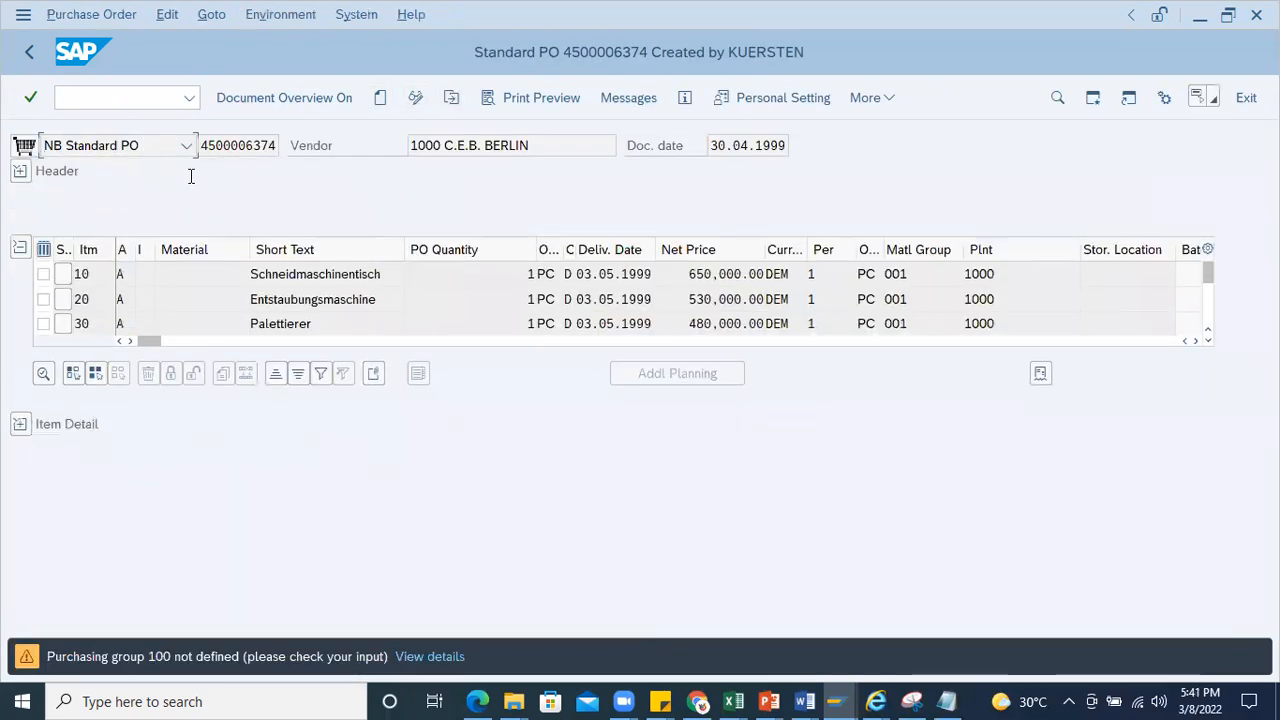
left_click(20, 171)
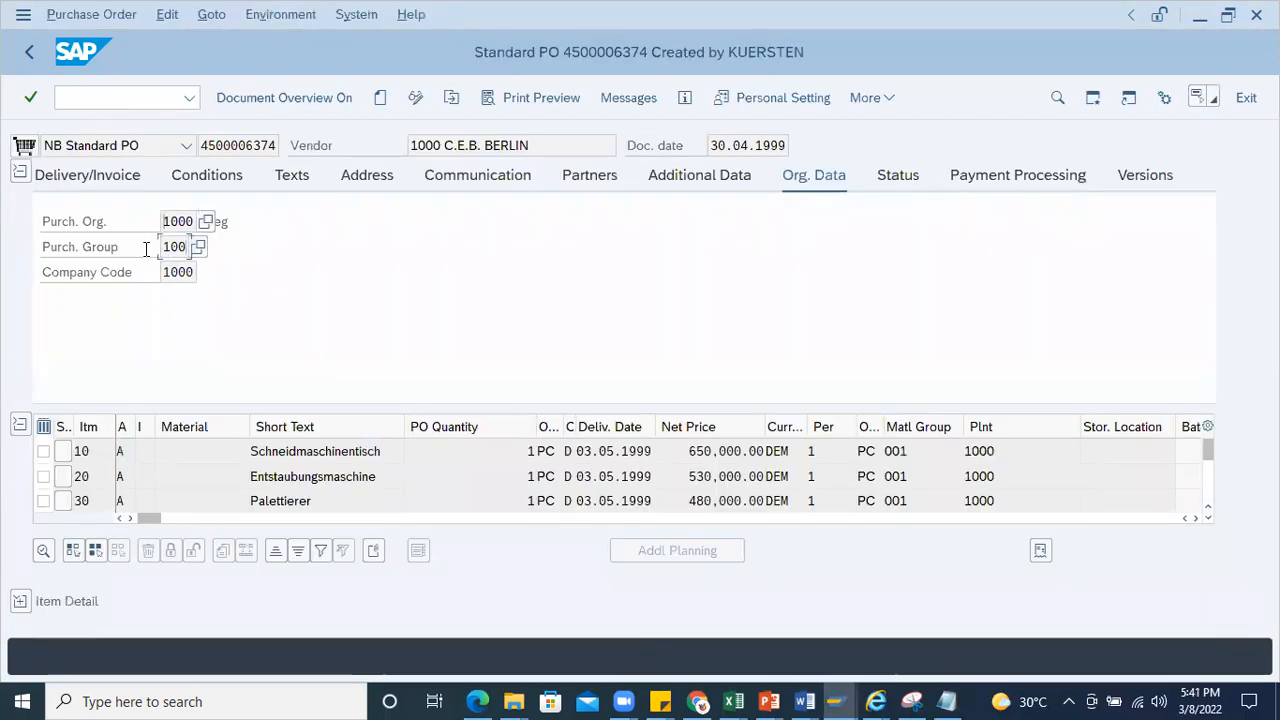
left_click_drag(190, 247, 50, 250)
Step: Show the item details and review the purchase order history of item 10, Schneidmaschinentisch
left_click(20, 601)
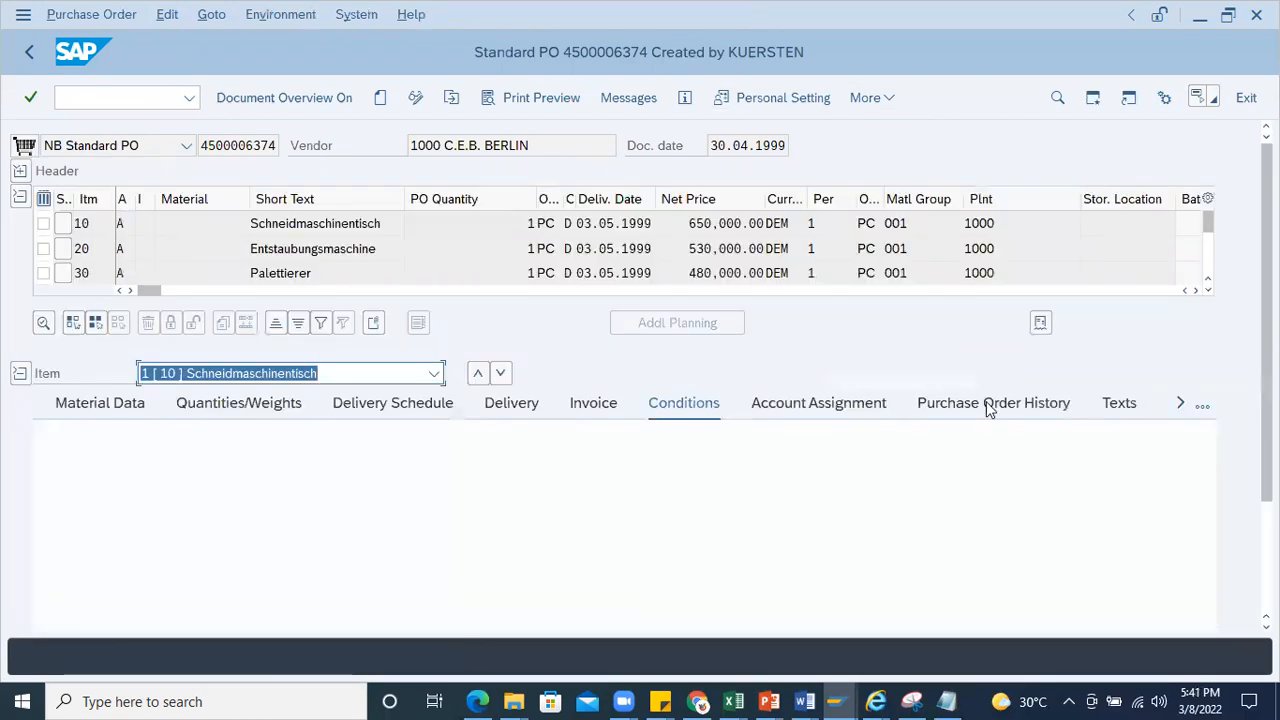
left_click(943, 404)
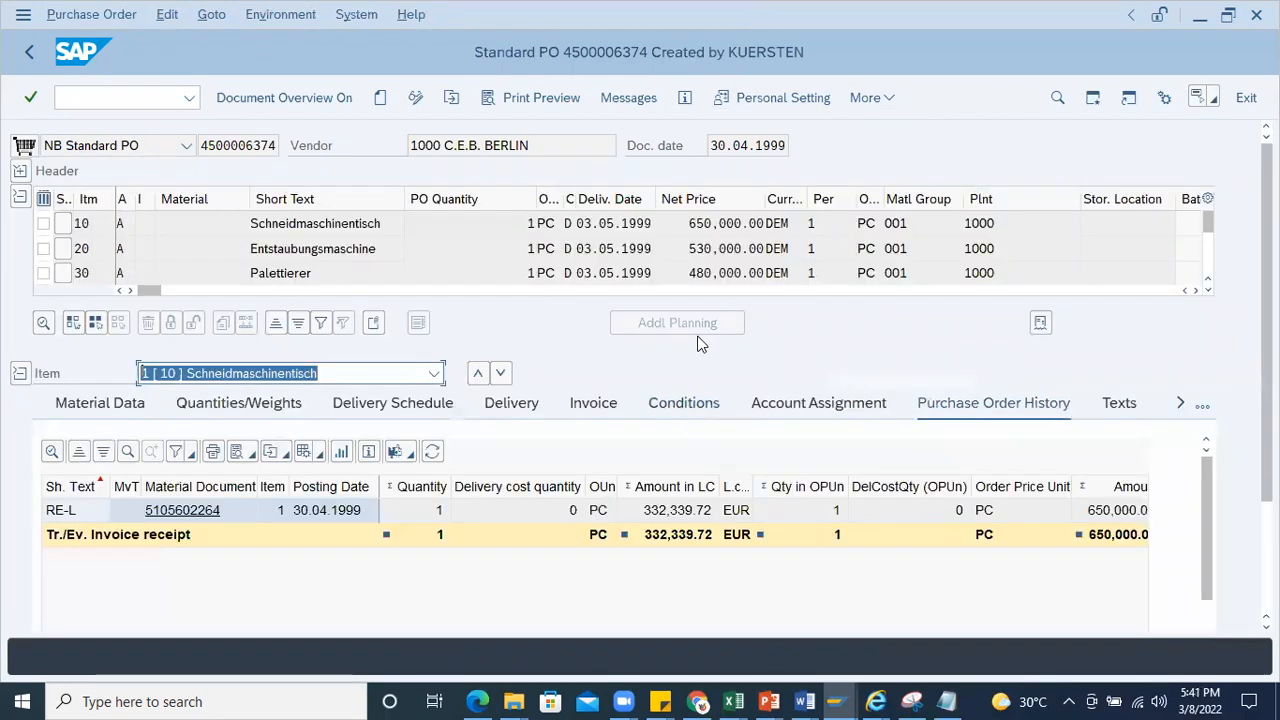
left_click(97, 100)
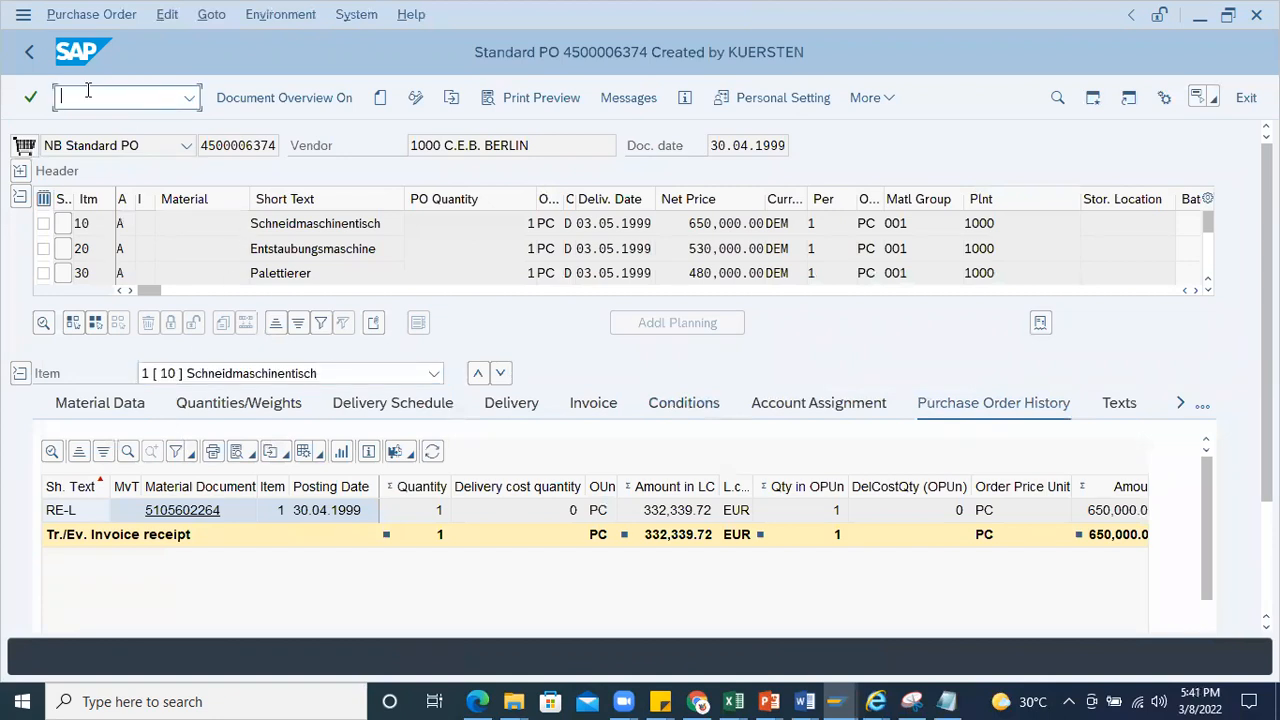
Step: Look up the available purchasing groups from the header's organizational data, and return to SAP Easy Access
left_click(20, 172)
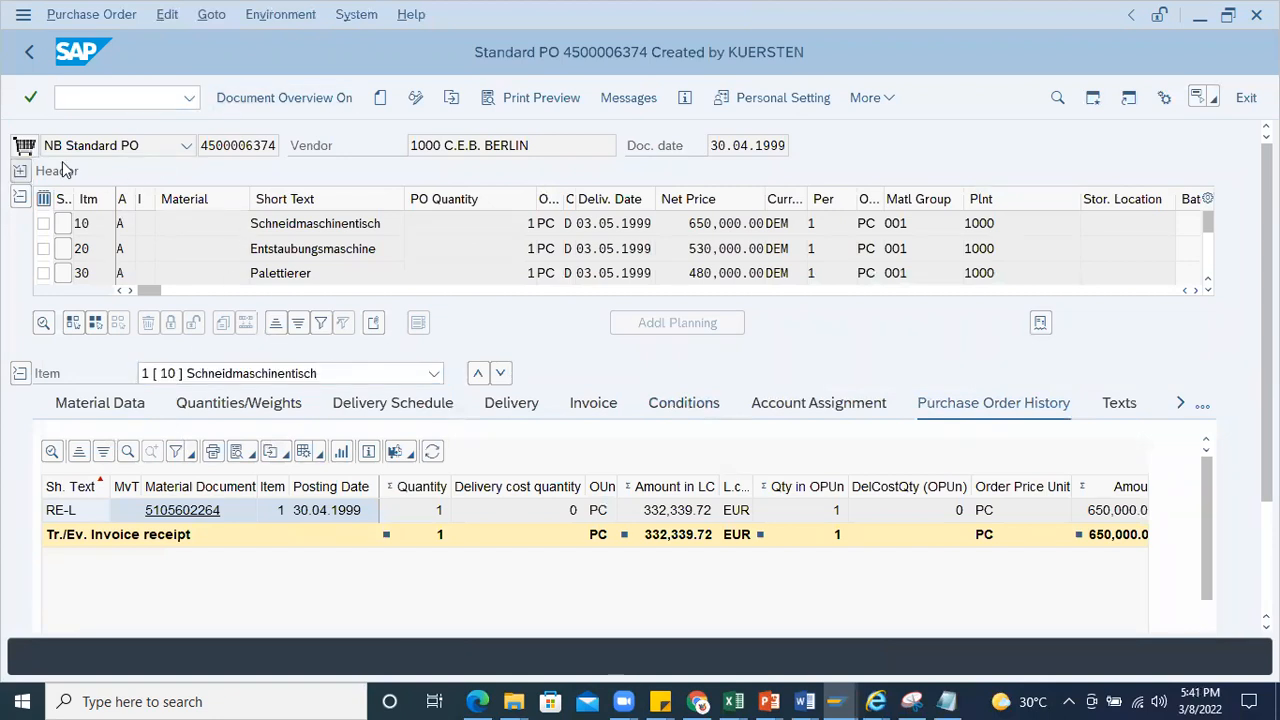
left_click(95, 99)
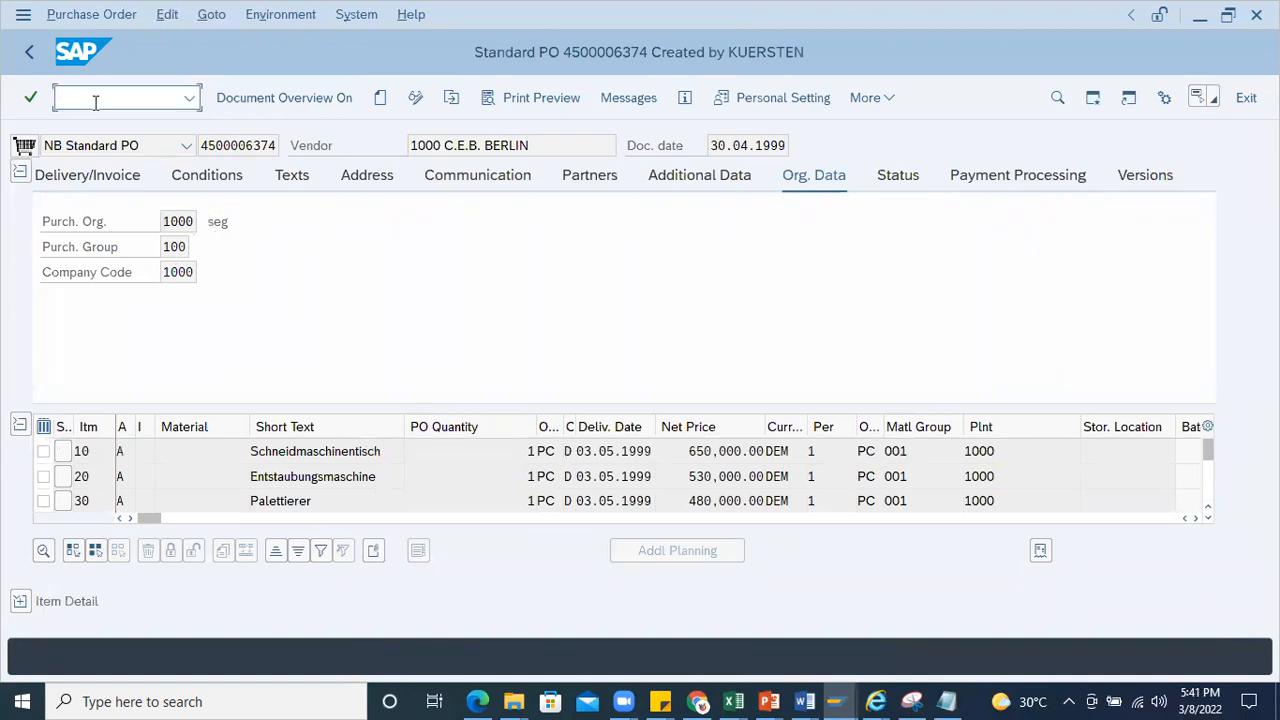
left_click(186, 221)
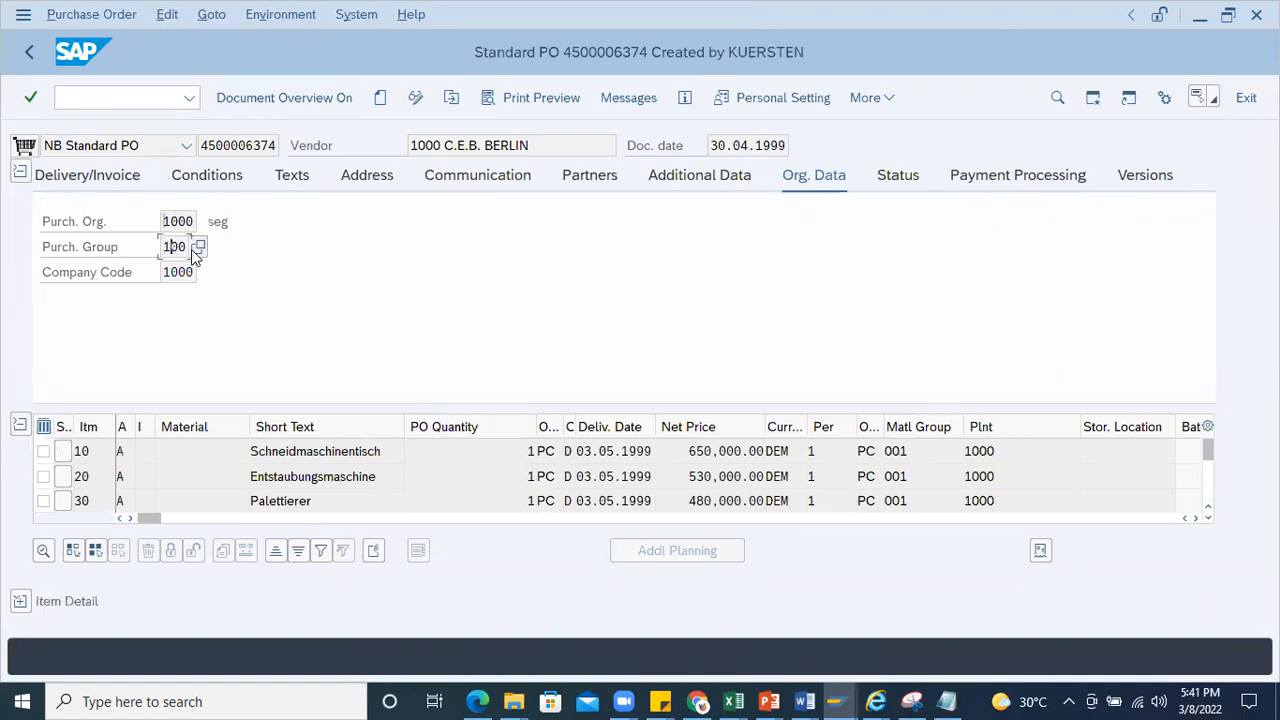
key("F4")
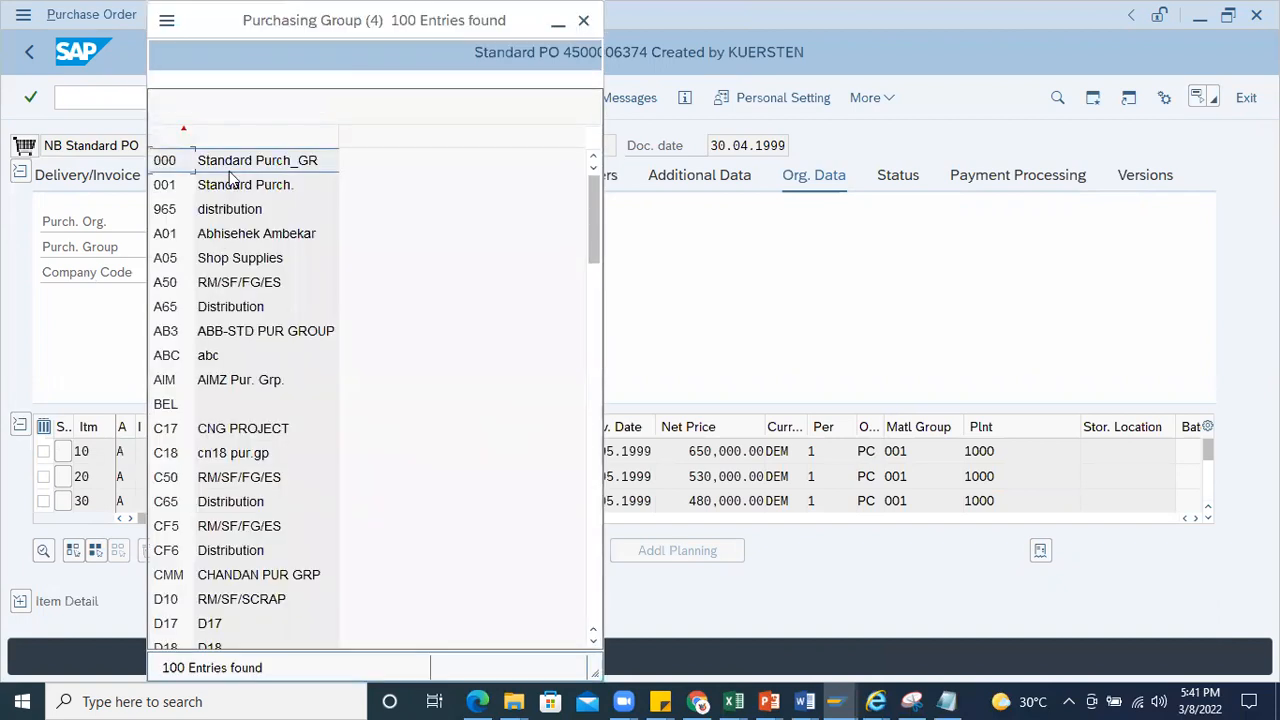
left_click(583, 20)
left_click(32, 52)
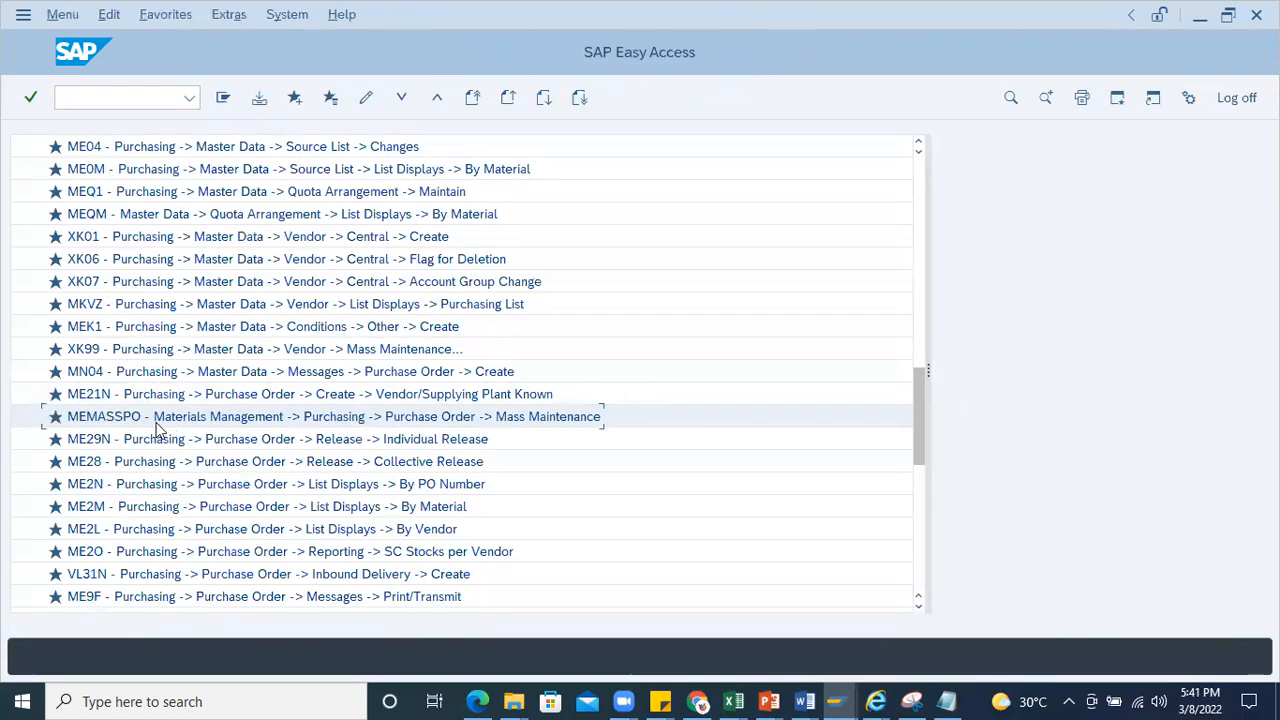
Step: Review the purchase order in individual release transaction ME29N, reloading the same document, and return to SAP Easy Access
double_click(121, 444)
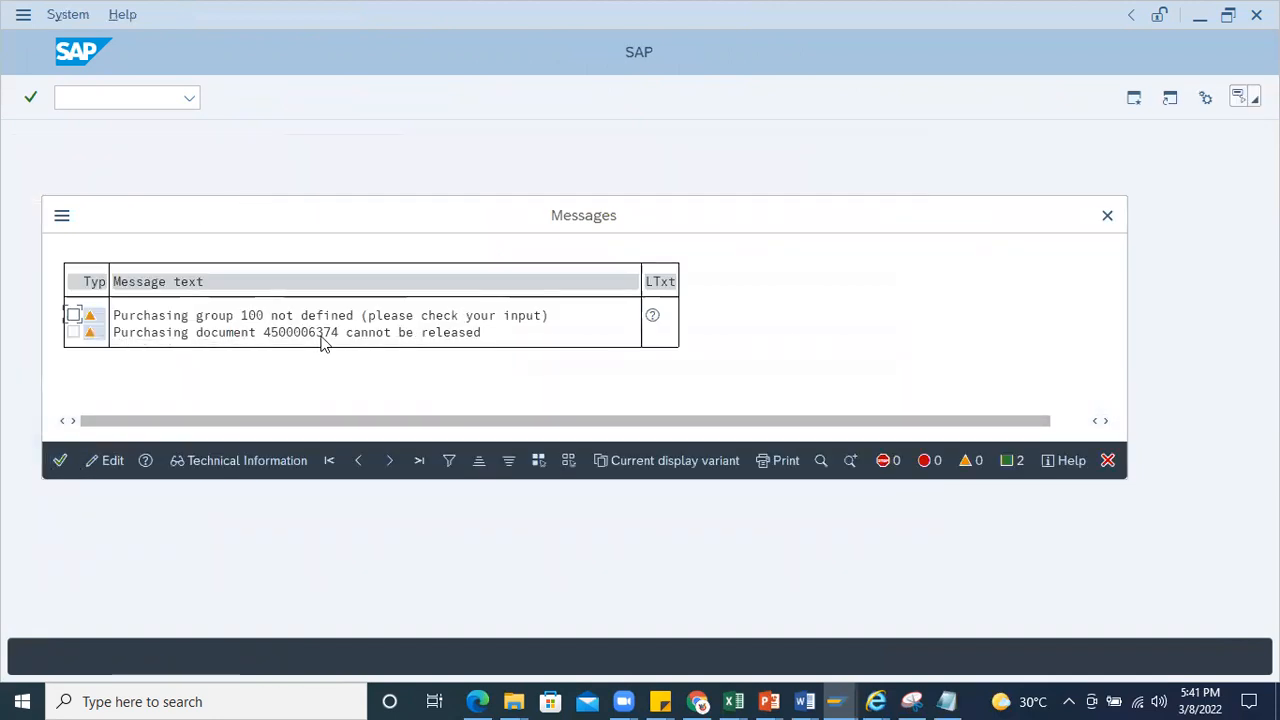
left_click(59, 464)
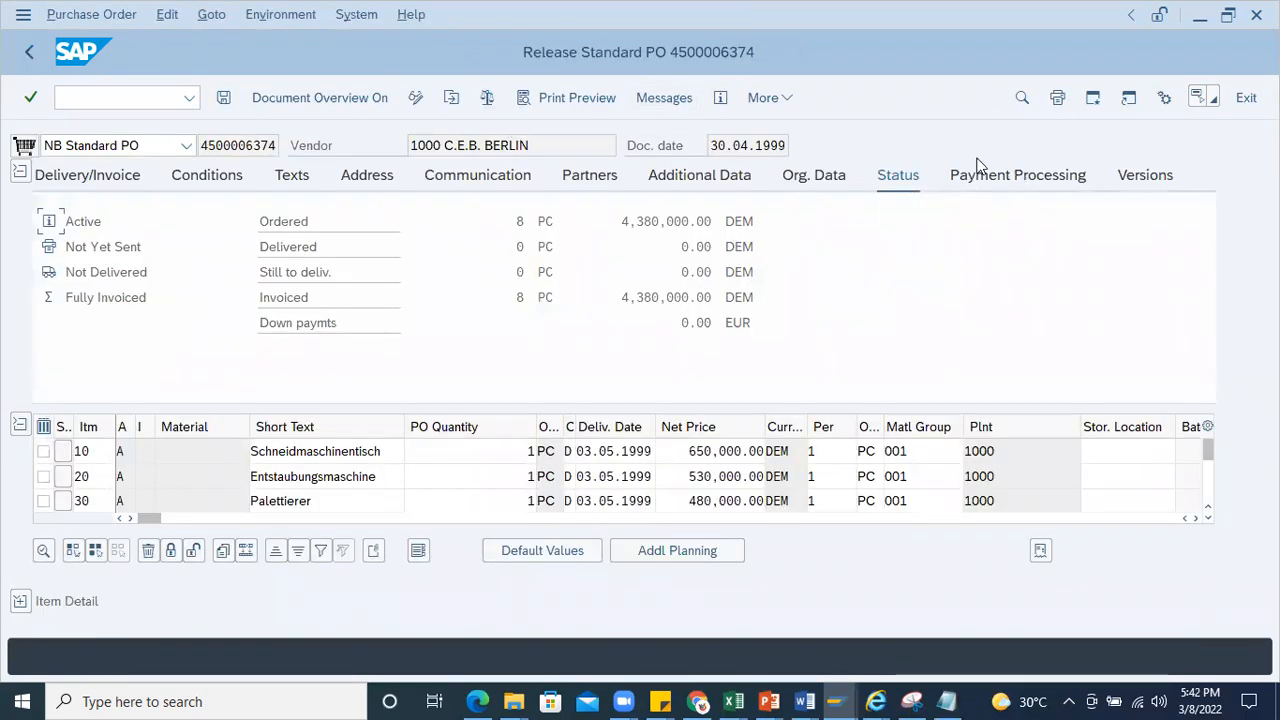
left_click(451, 98)
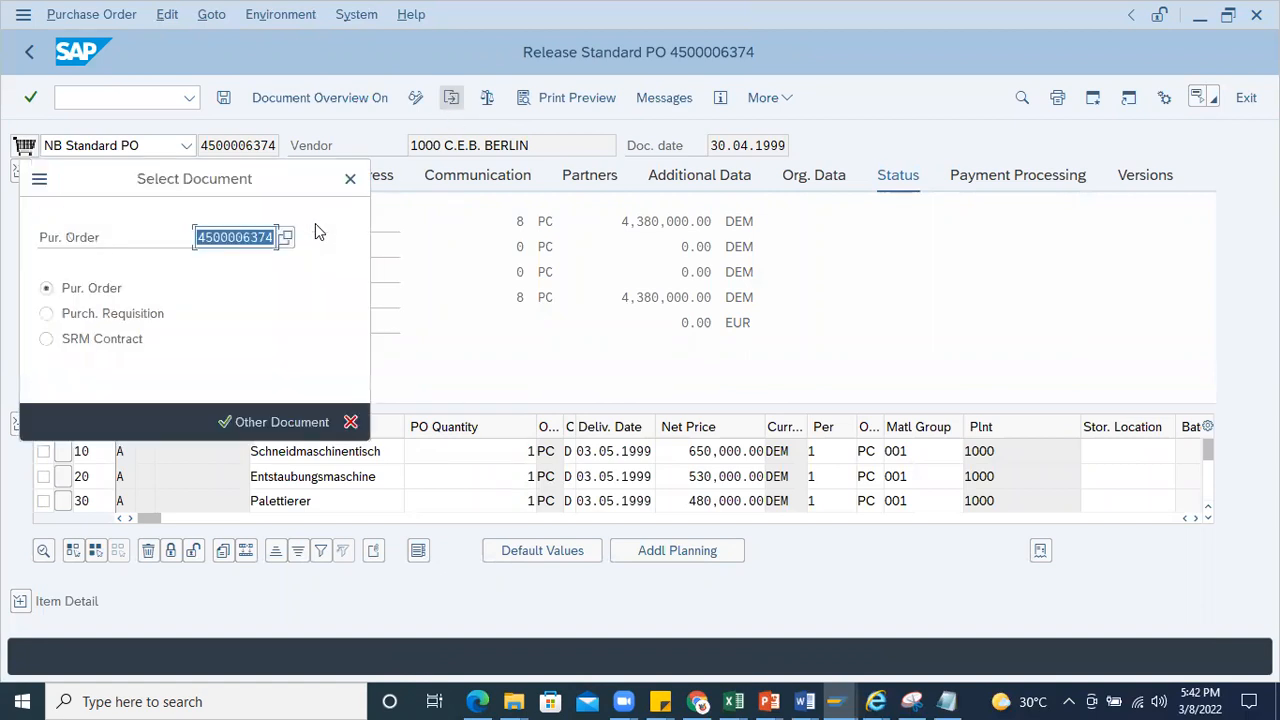
key("Return")
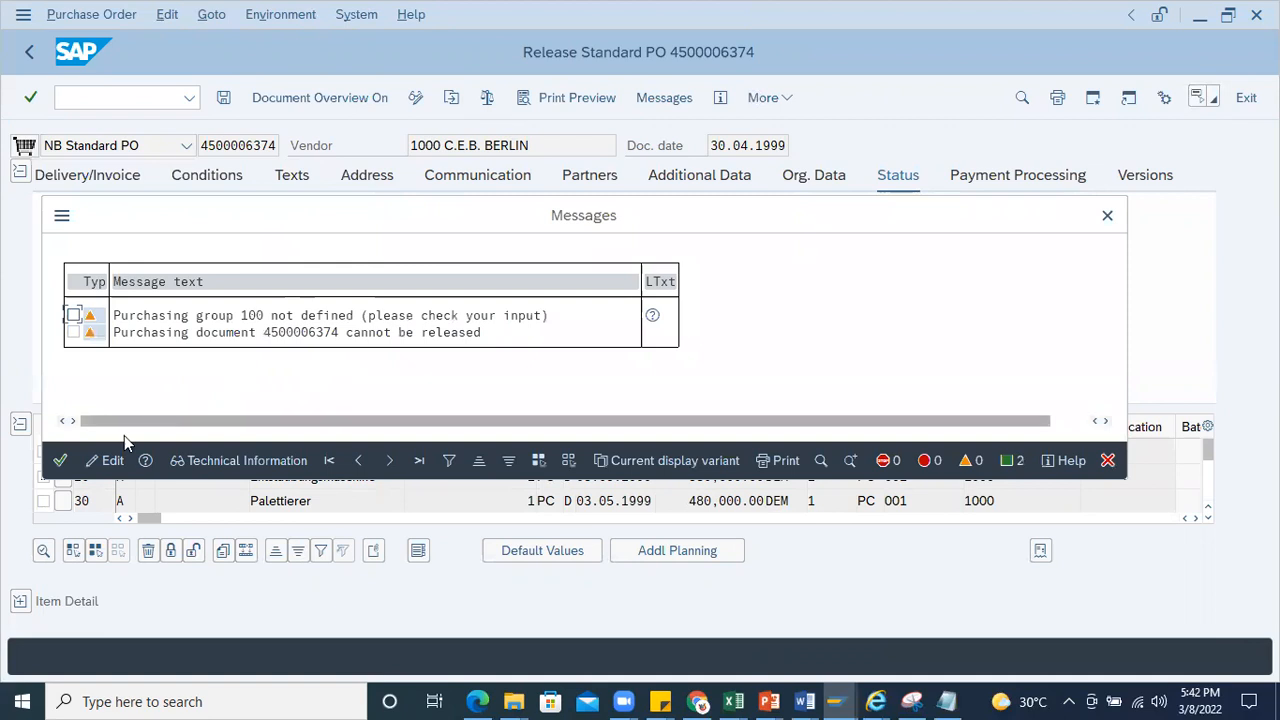
left_click(60, 460)
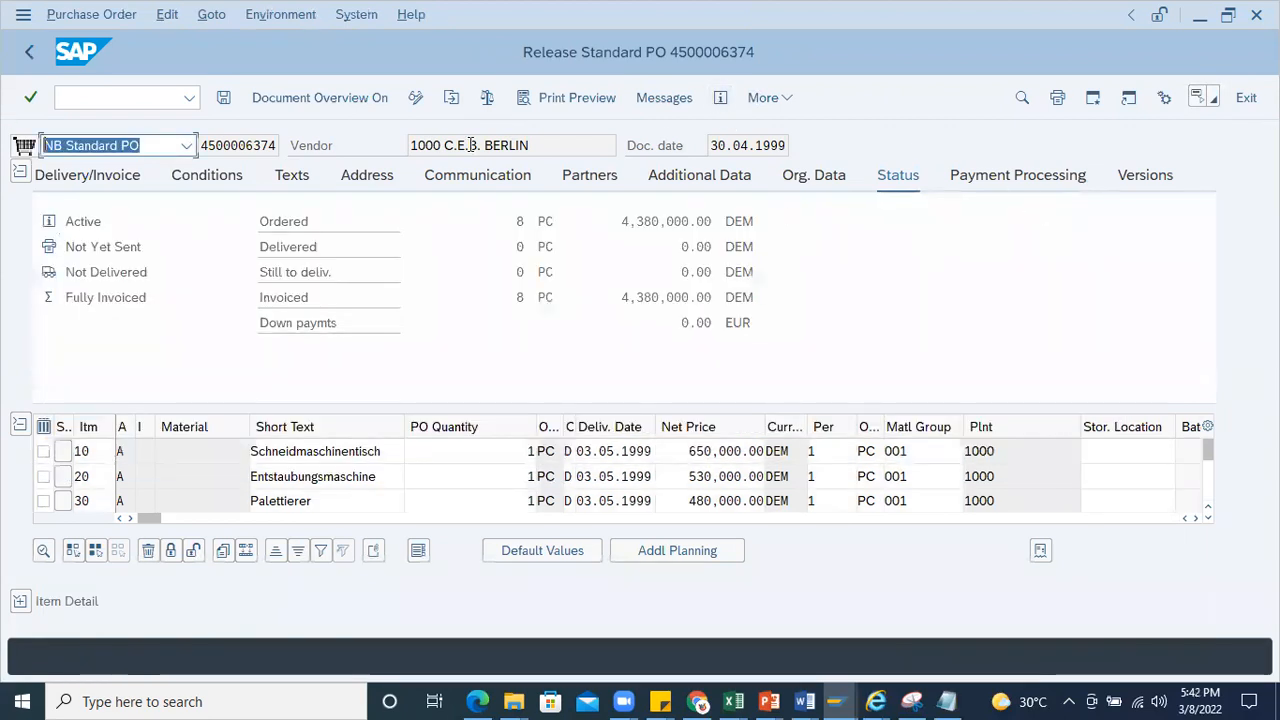
double_click(272, 146)
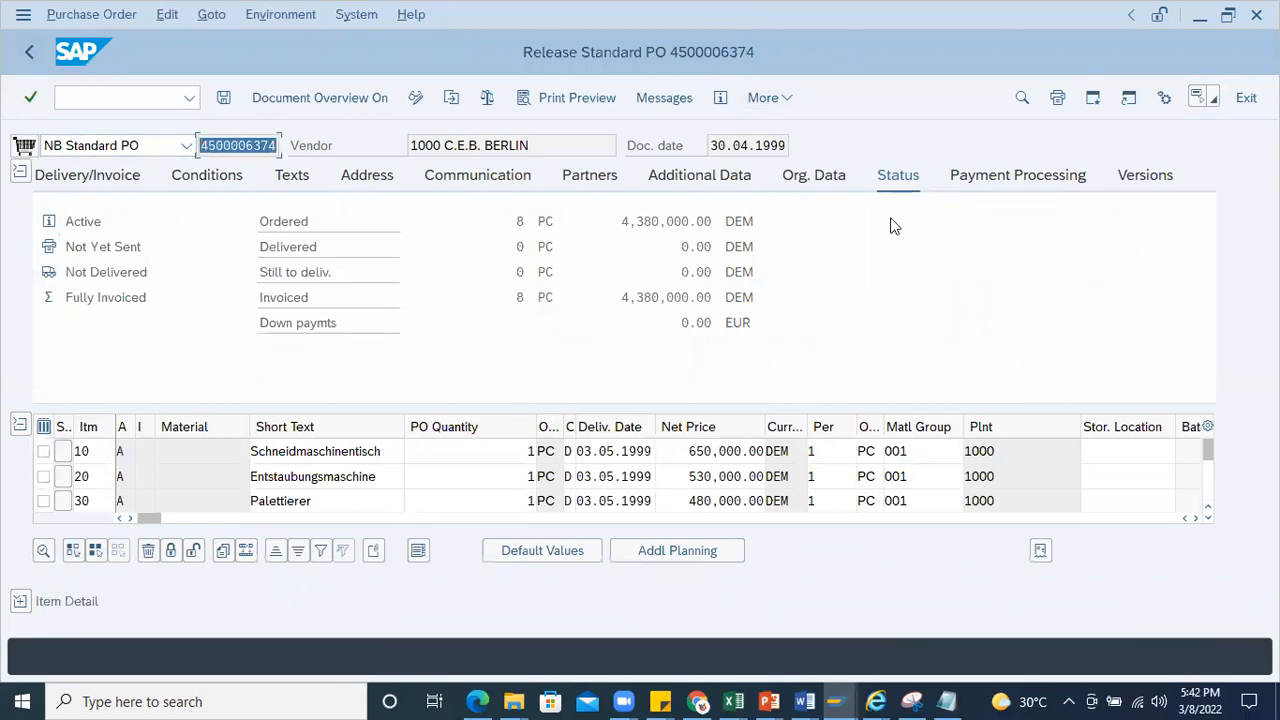
left_click(32, 52)
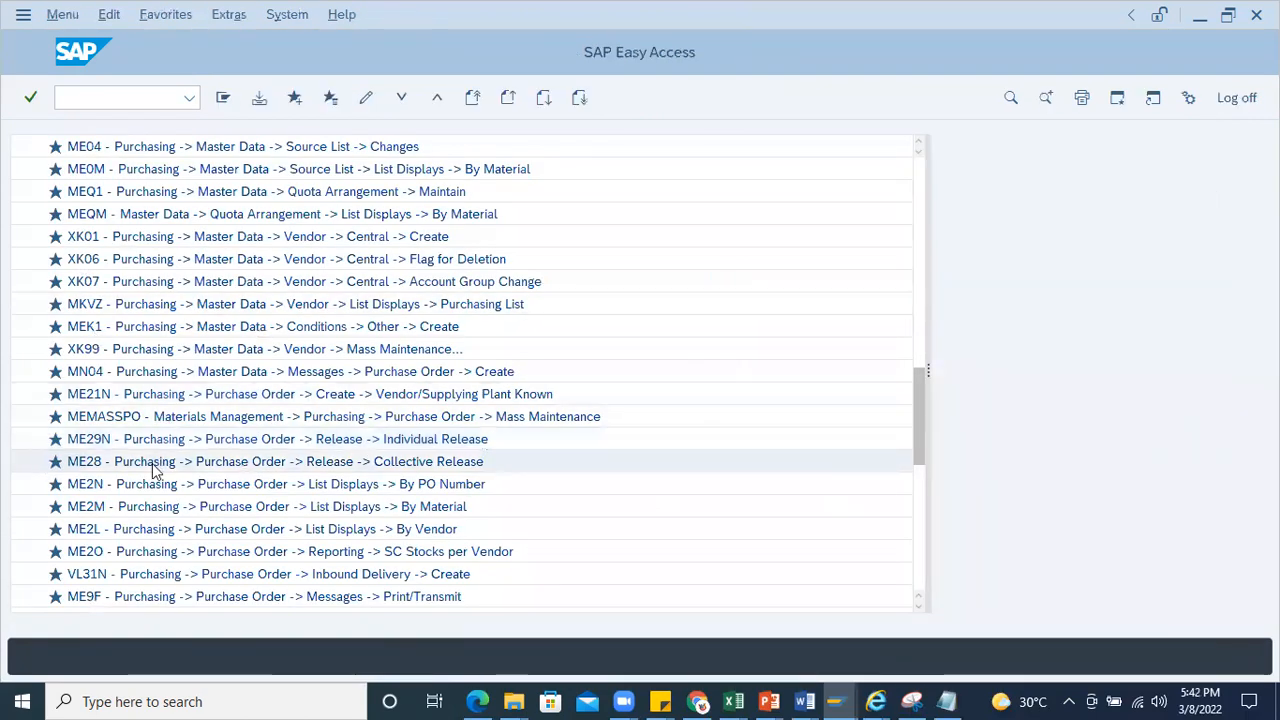
Step: Open collective release transaction ME28, enter * as the release code, and leave without running it
double_click(175, 441)
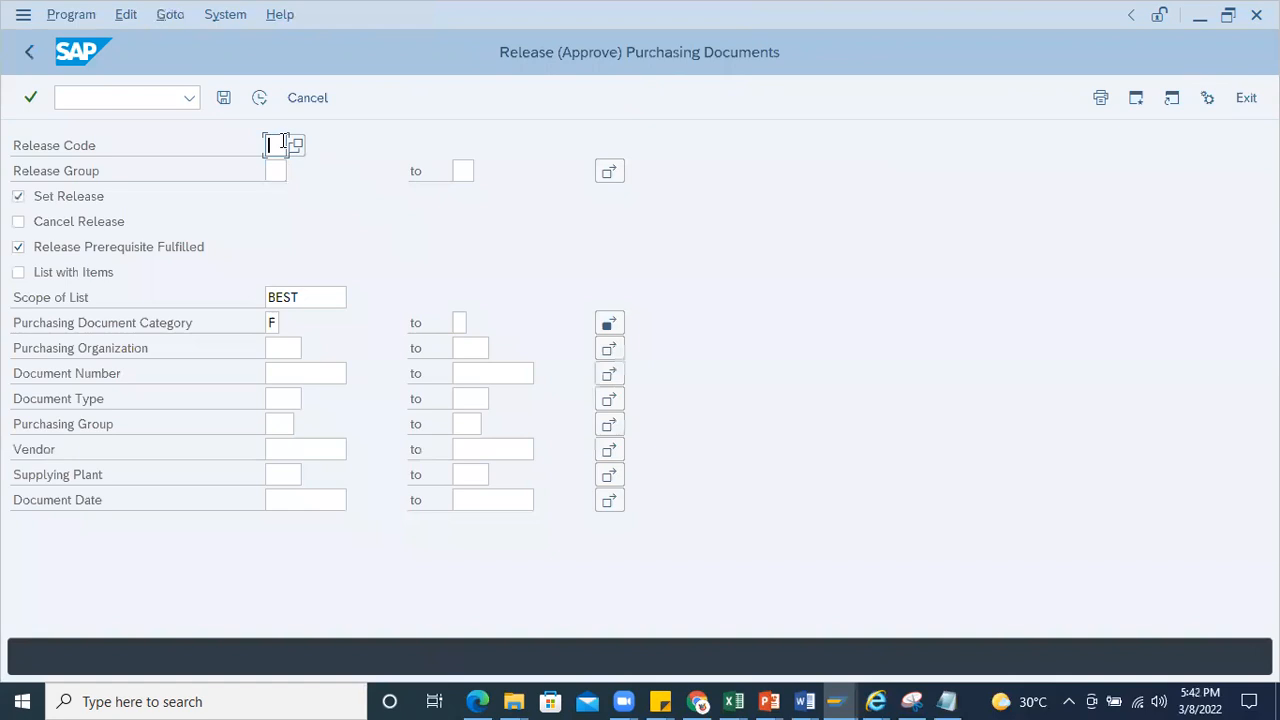
type("*")
left_click(275, 168)
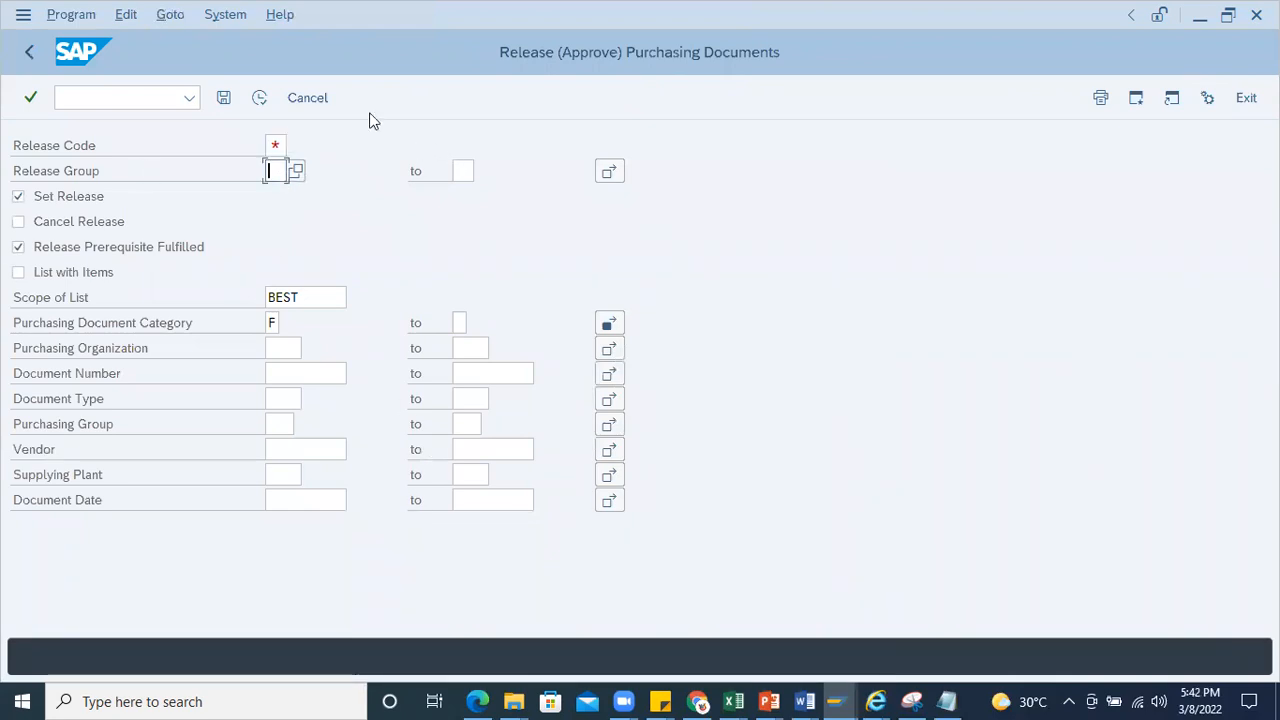
left_click(30, 52)
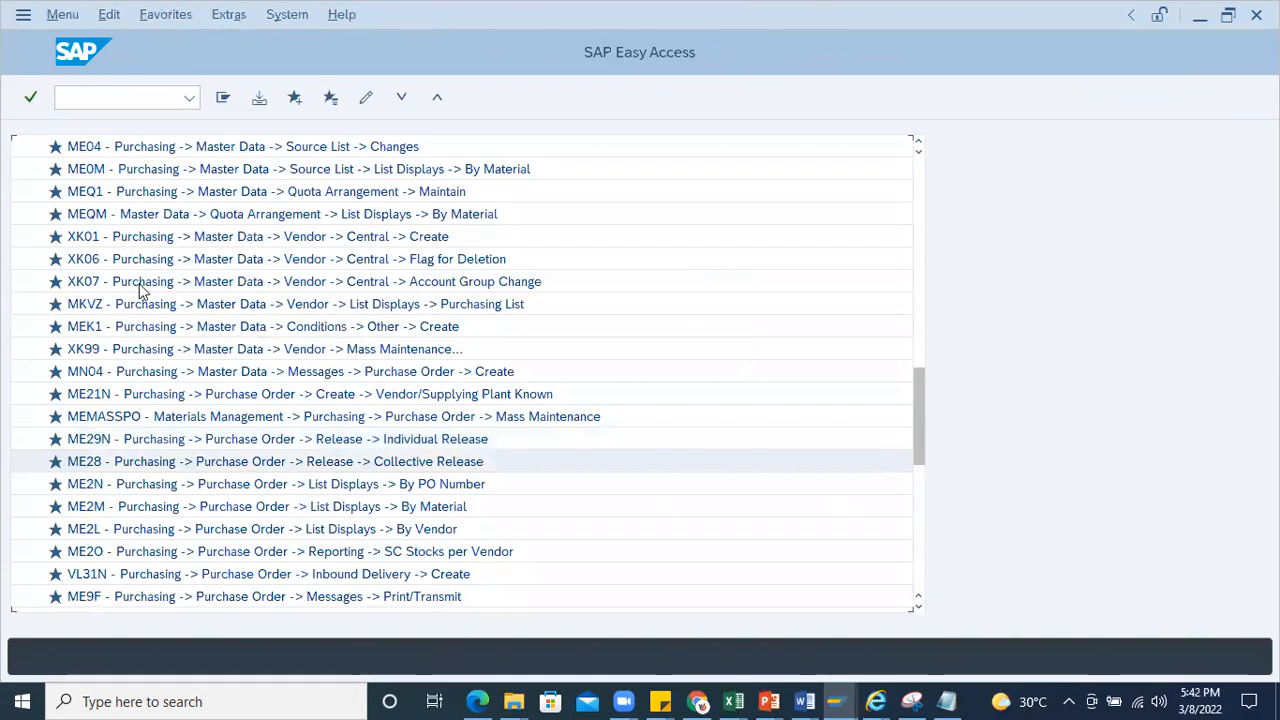
Step: View the ME2N selection screen for purchase orders by PO number, and point out list transactions ME2M and ME2L
double_click(85, 484)
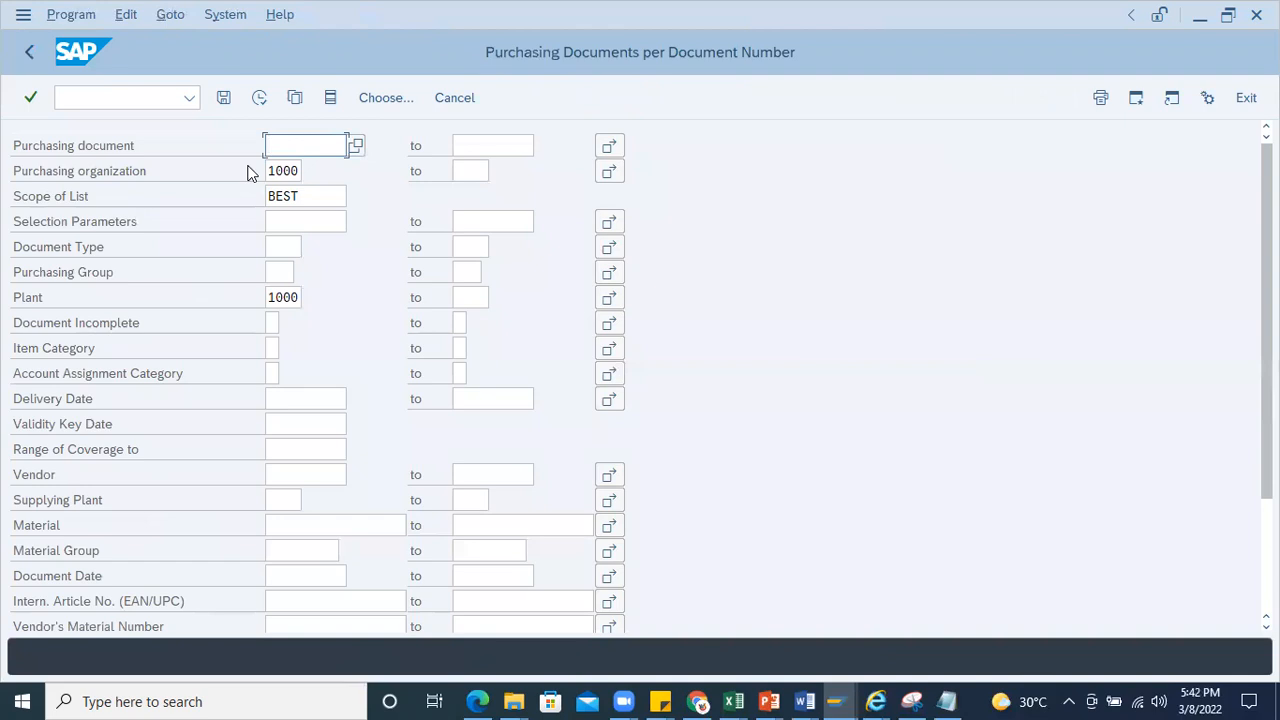
left_click(29, 52)
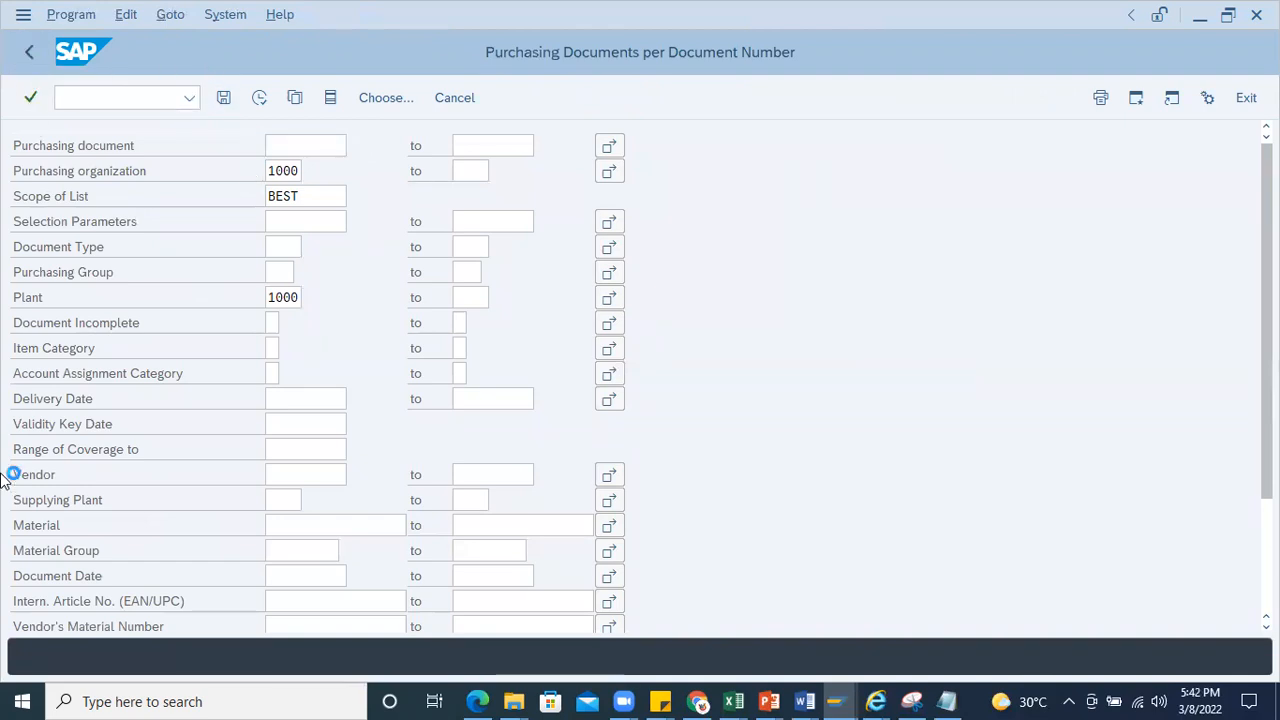
left_click(112, 510)
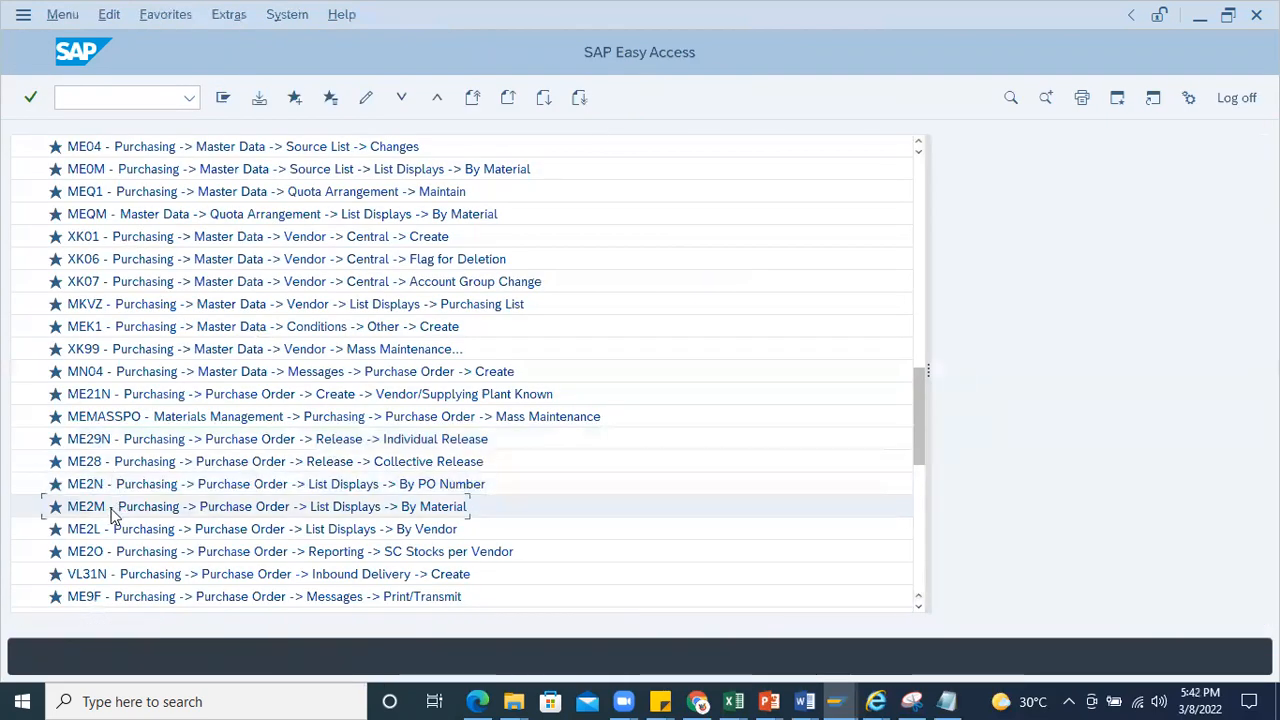
scroll(112, 515, "down", 1)
left_click(108, 488)
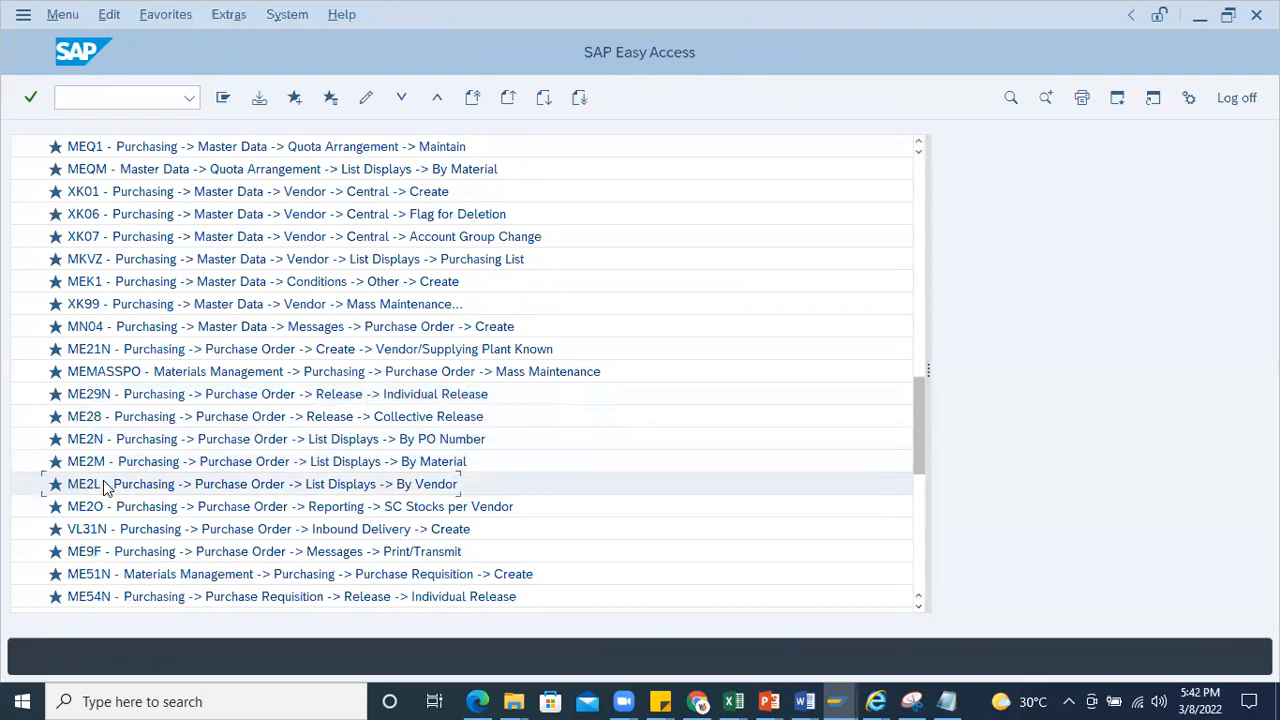
Step: View the selection criteria of ME2O for subcontracting stock monitoring per vendor, and return to SAP Easy Access
scroll(106, 486, "down", 2)
left_click(111, 466)
double_click(111, 466)
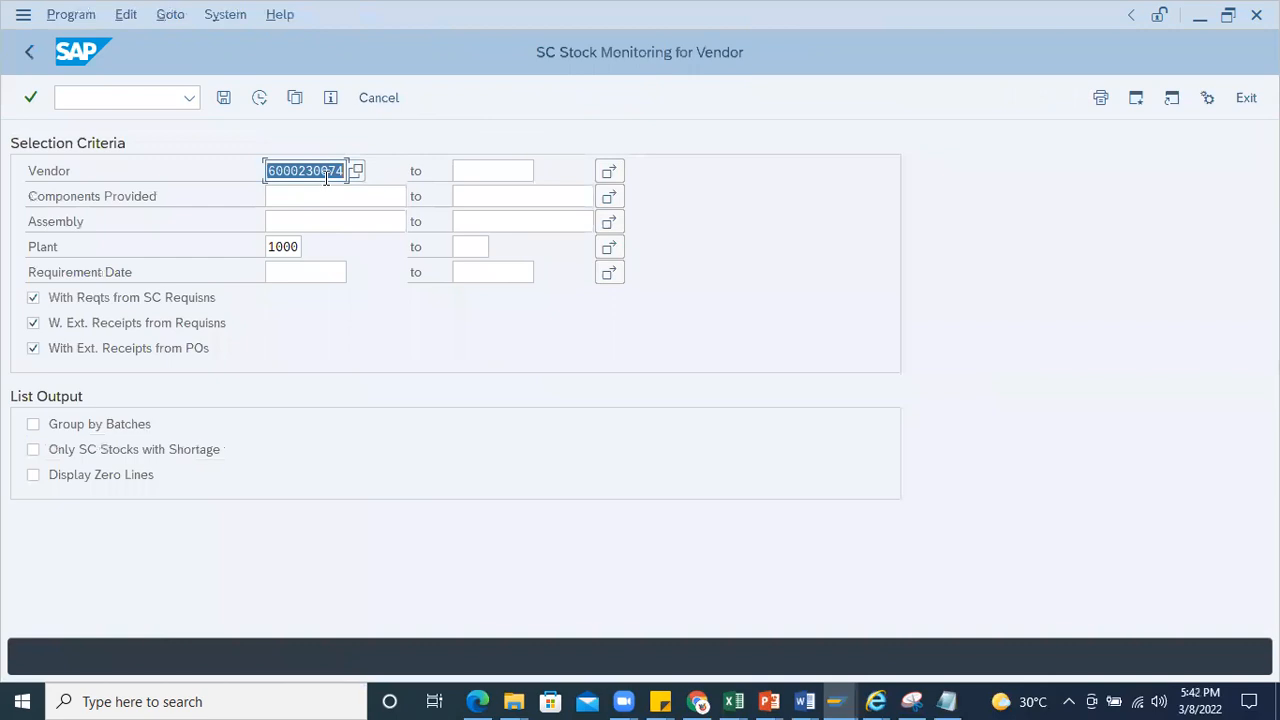
left_click(29, 52)
Step: View the initial screen of VL31N for creating an inbound delivery, and leave it
scroll(92, 425, "down", 3)
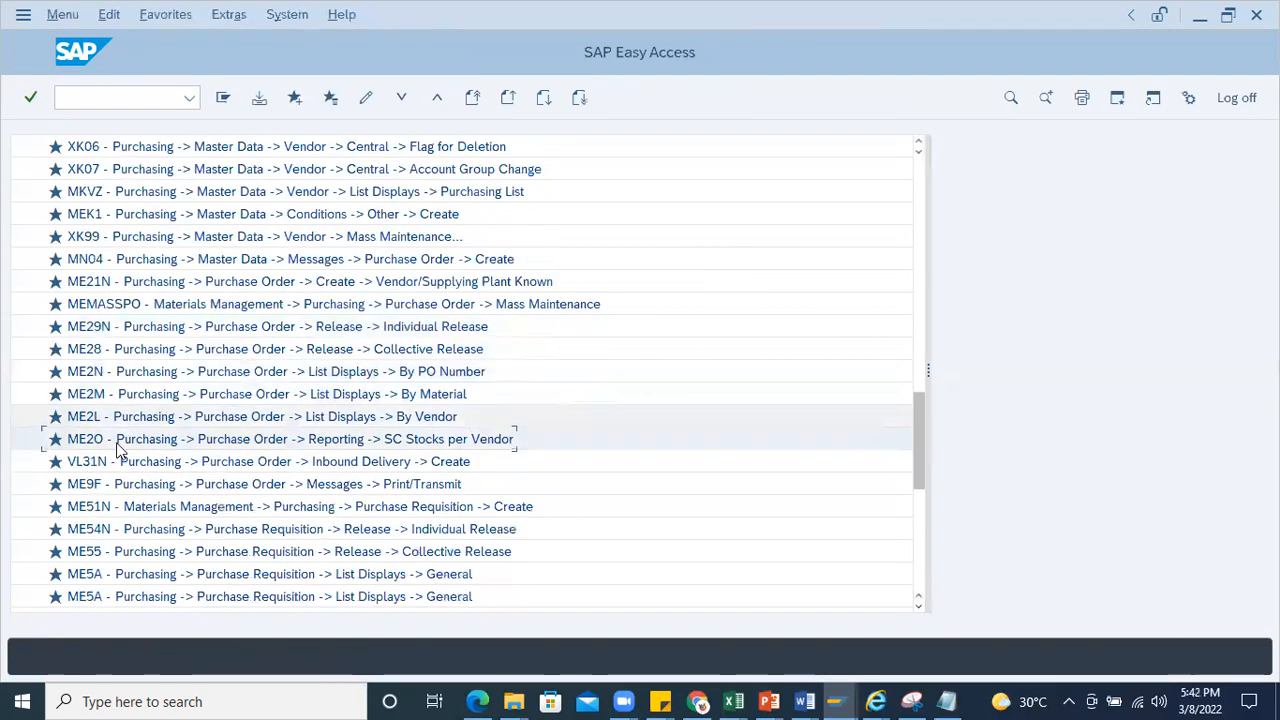
double_click(92, 420)
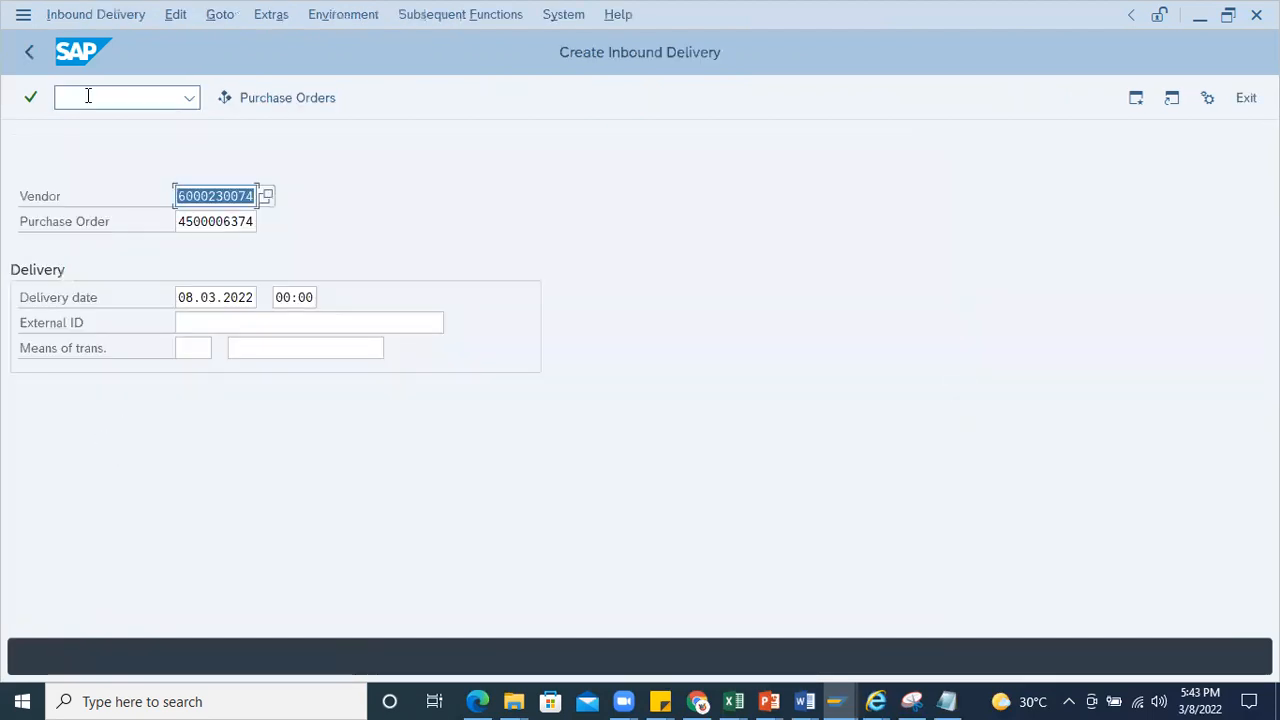
left_click(31, 52)
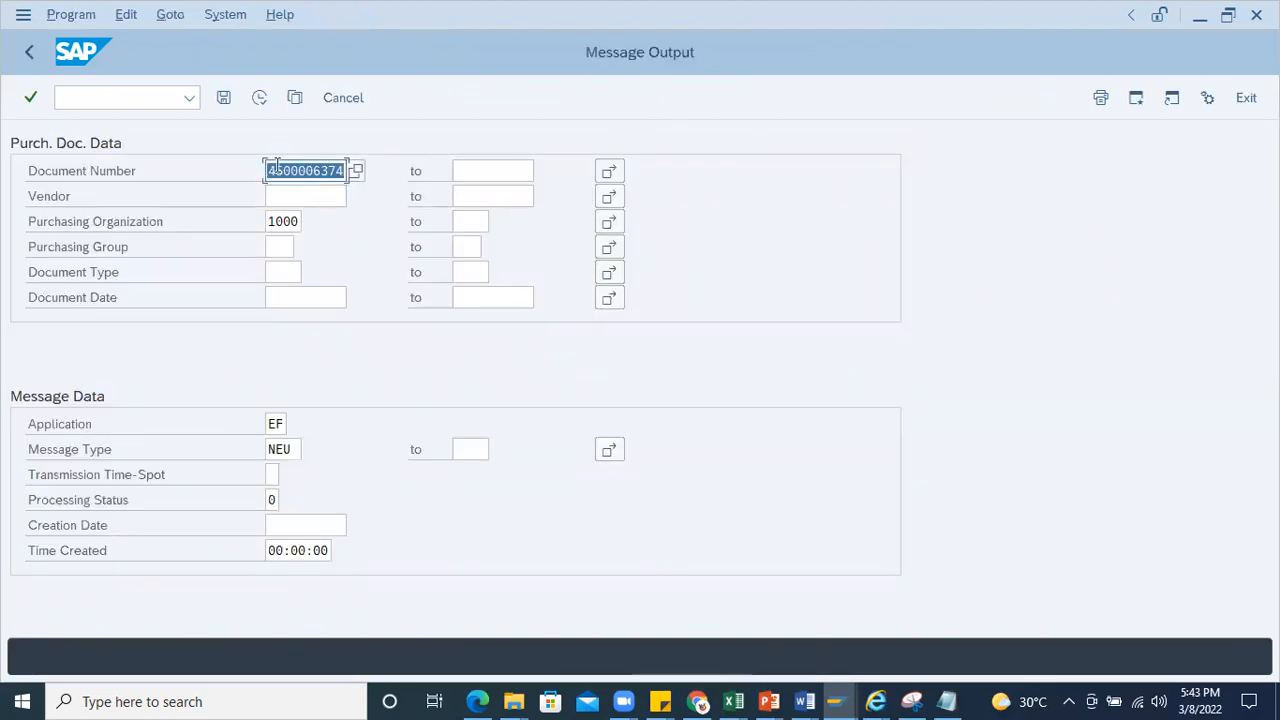
Step: Run the ME9F message selection for the purchase order and output its NEU message
left_click(257, 100)
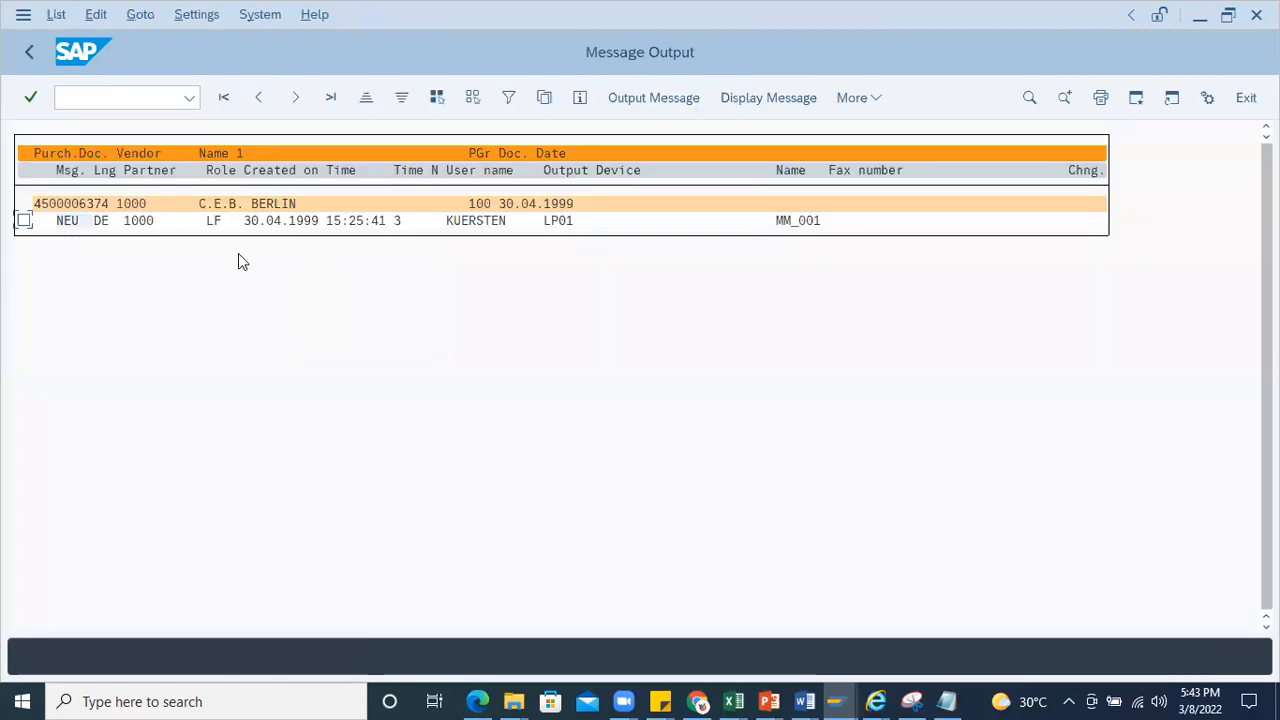
left_click(23, 220)
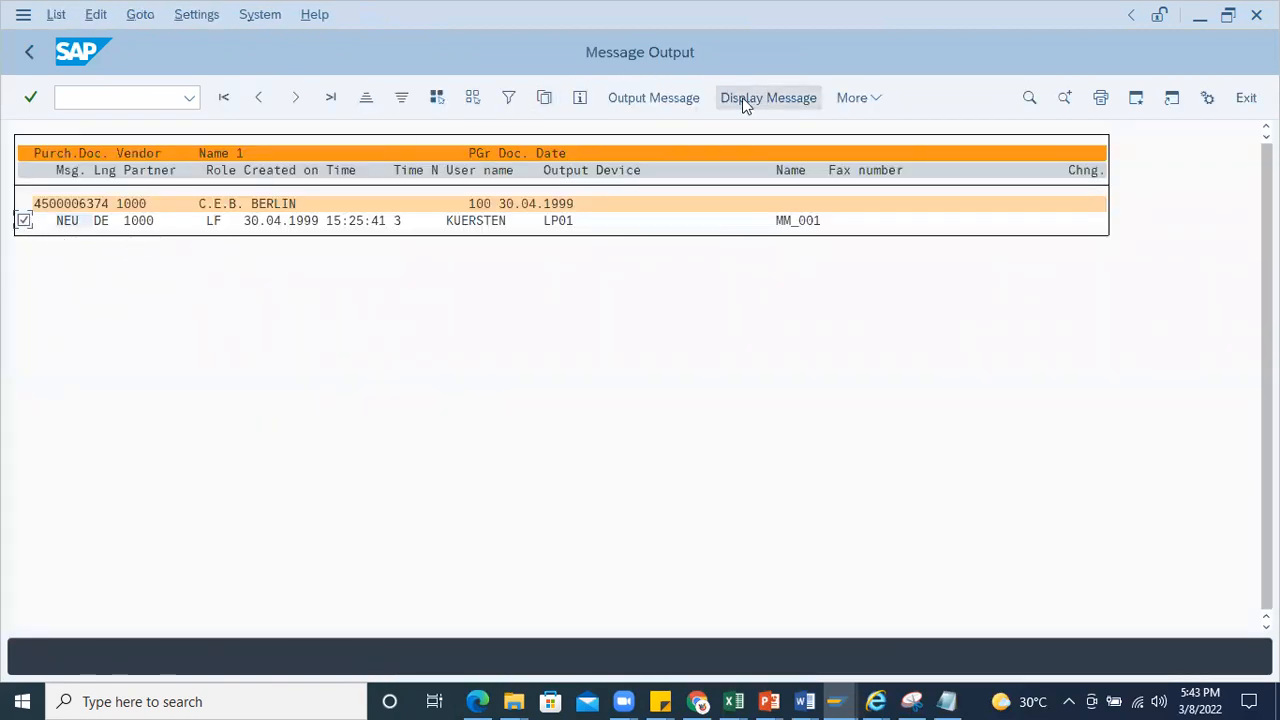
left_click(655, 98)
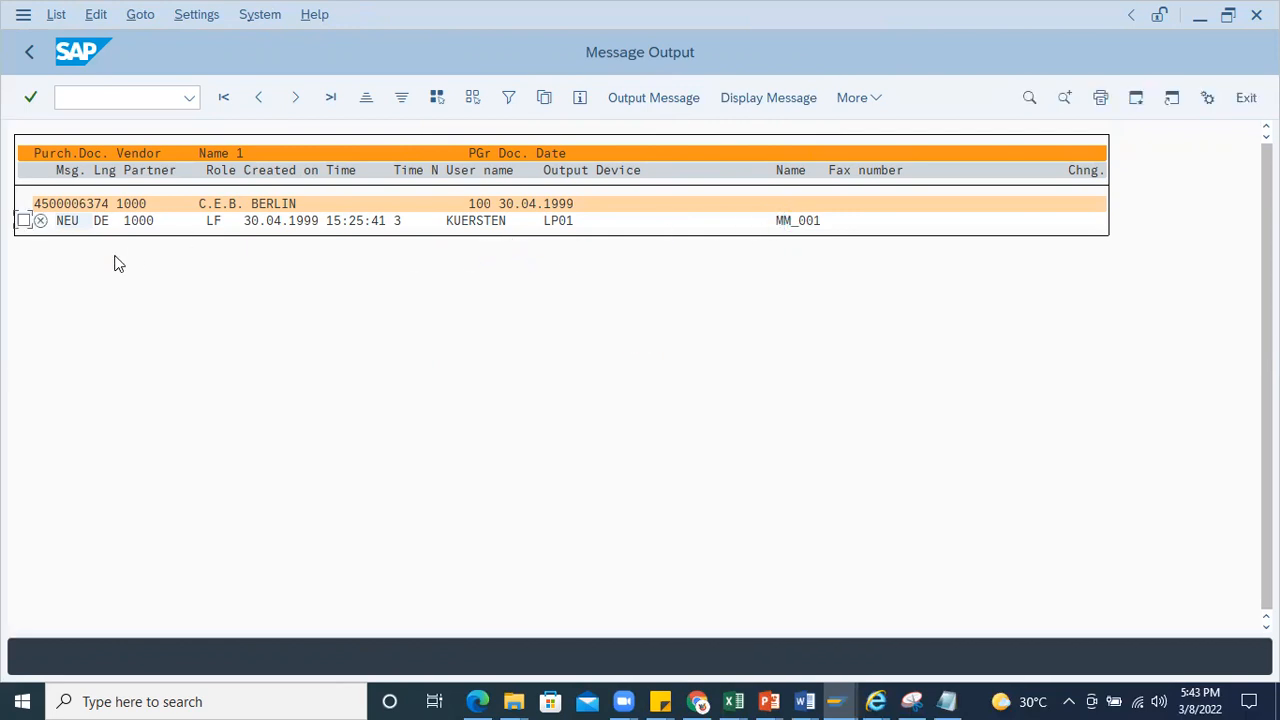
mouse_move(40, 227)
Step: Leave the message output and start transaction ME51N for creating a purchase requisition
left_click(29, 58)
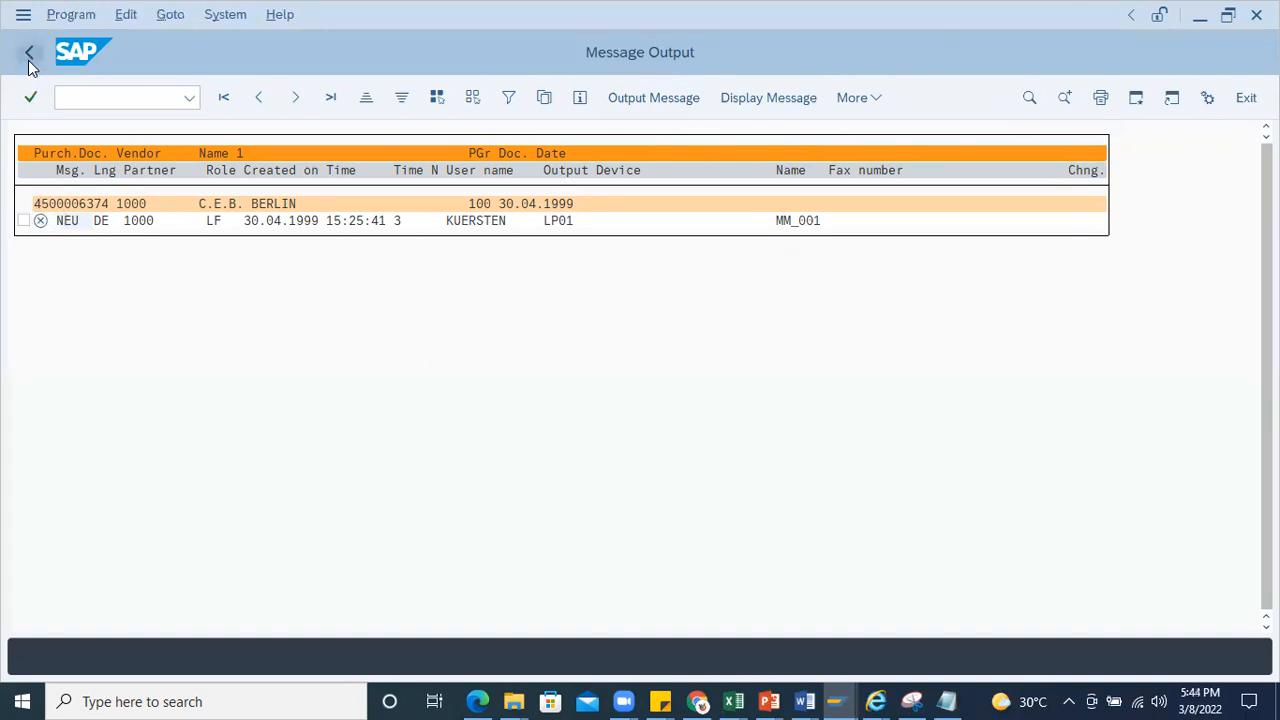
left_click(29, 58)
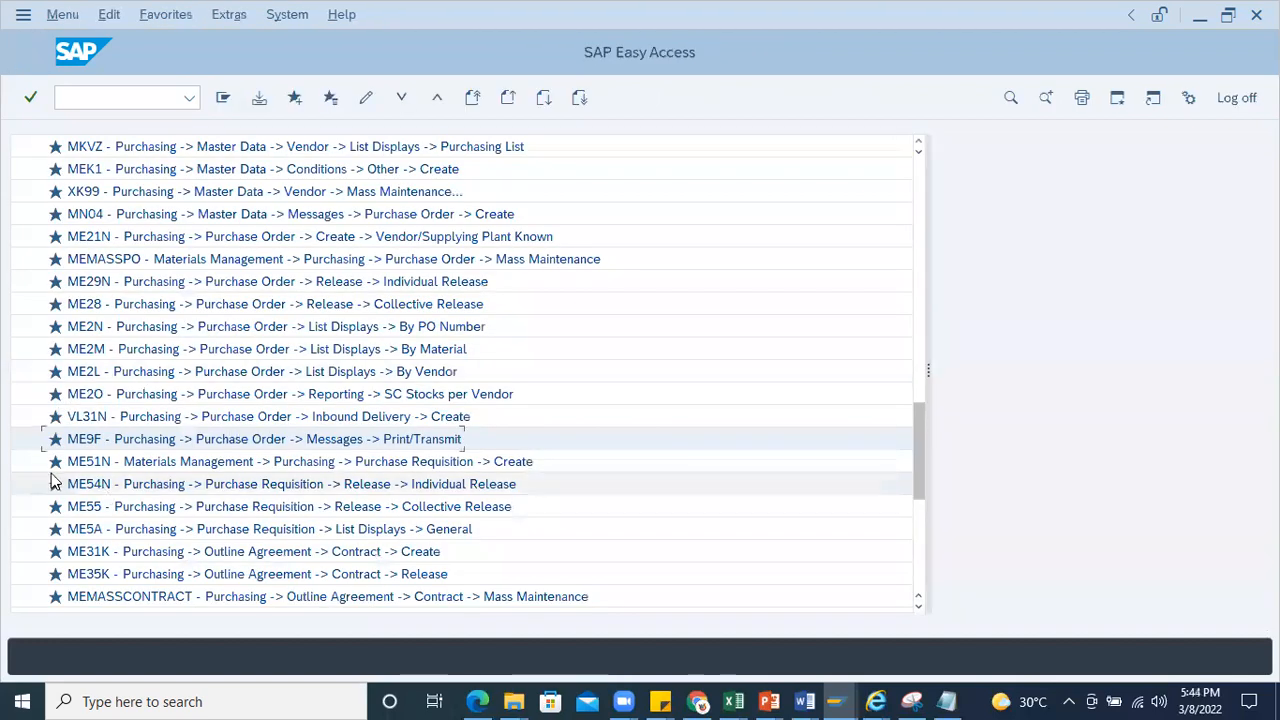
double_click(98, 463)
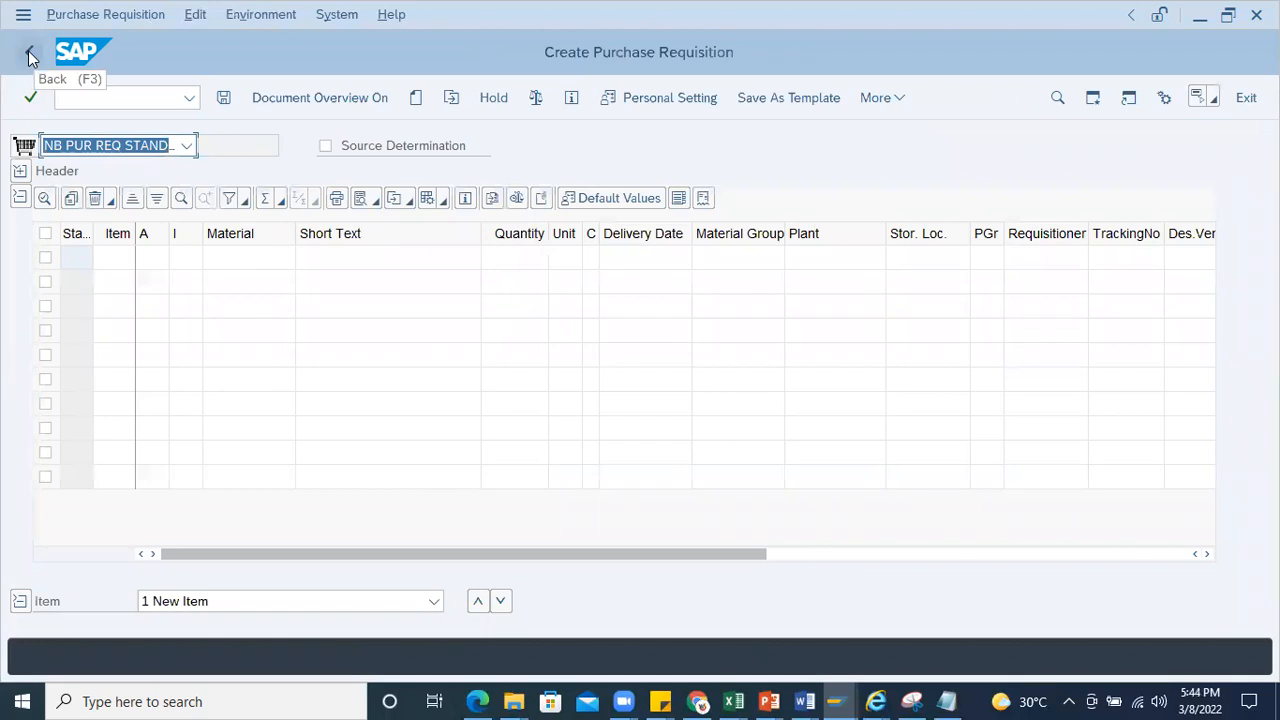
Step: Leave the requisition creation, view the purchase requisition opened by ME54N individual release, and return to SAP Easy Access
left_click(29, 52)
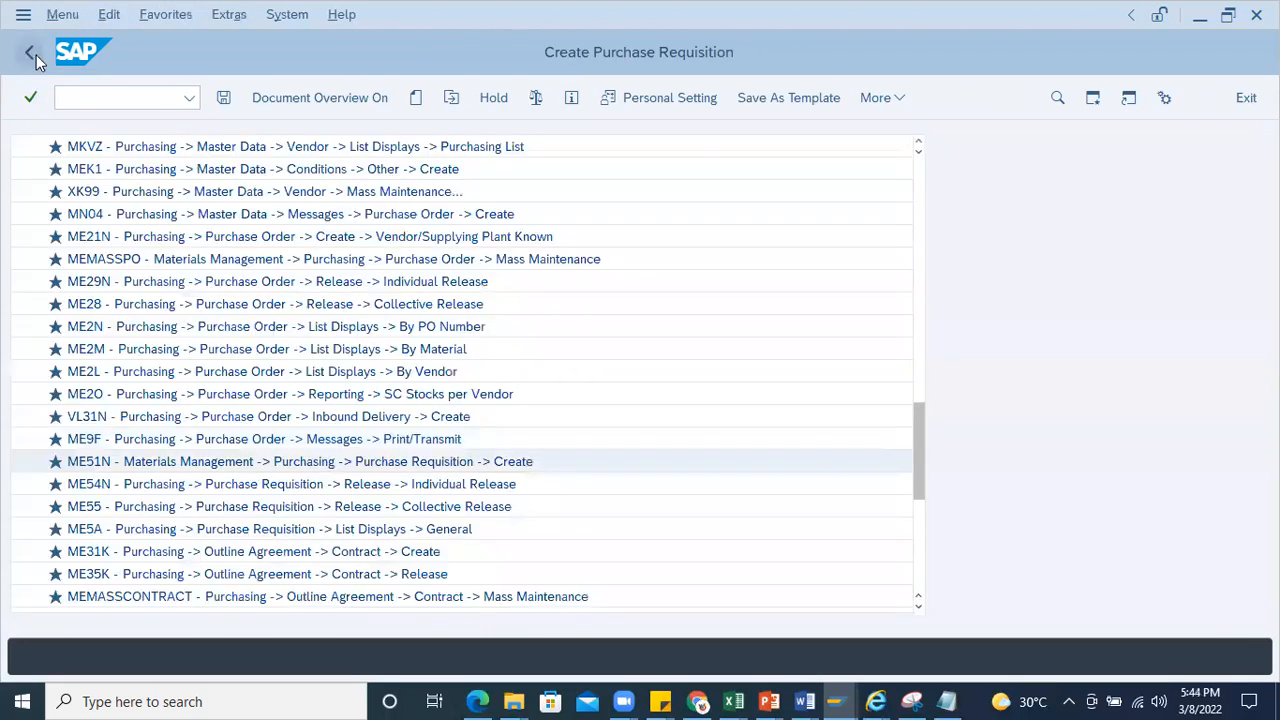
double_click(88, 486)
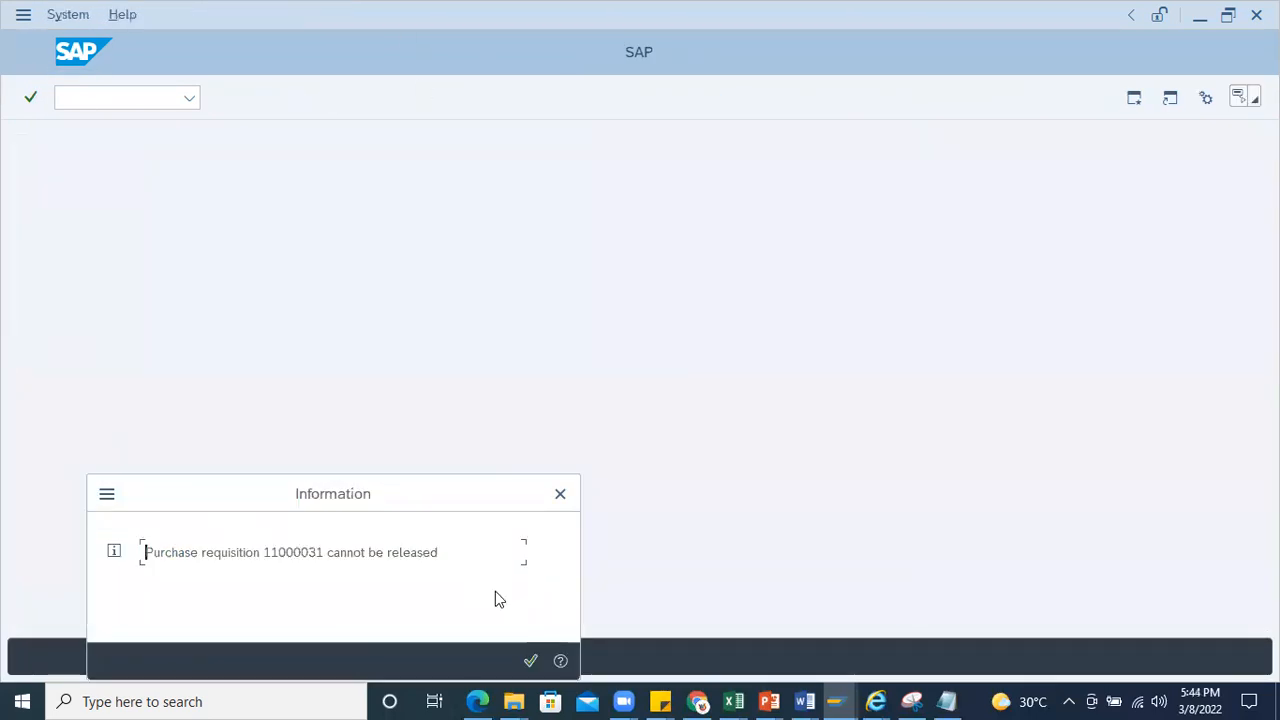
left_click_drag(473, 503, 551, 389)
left_click(610, 548)
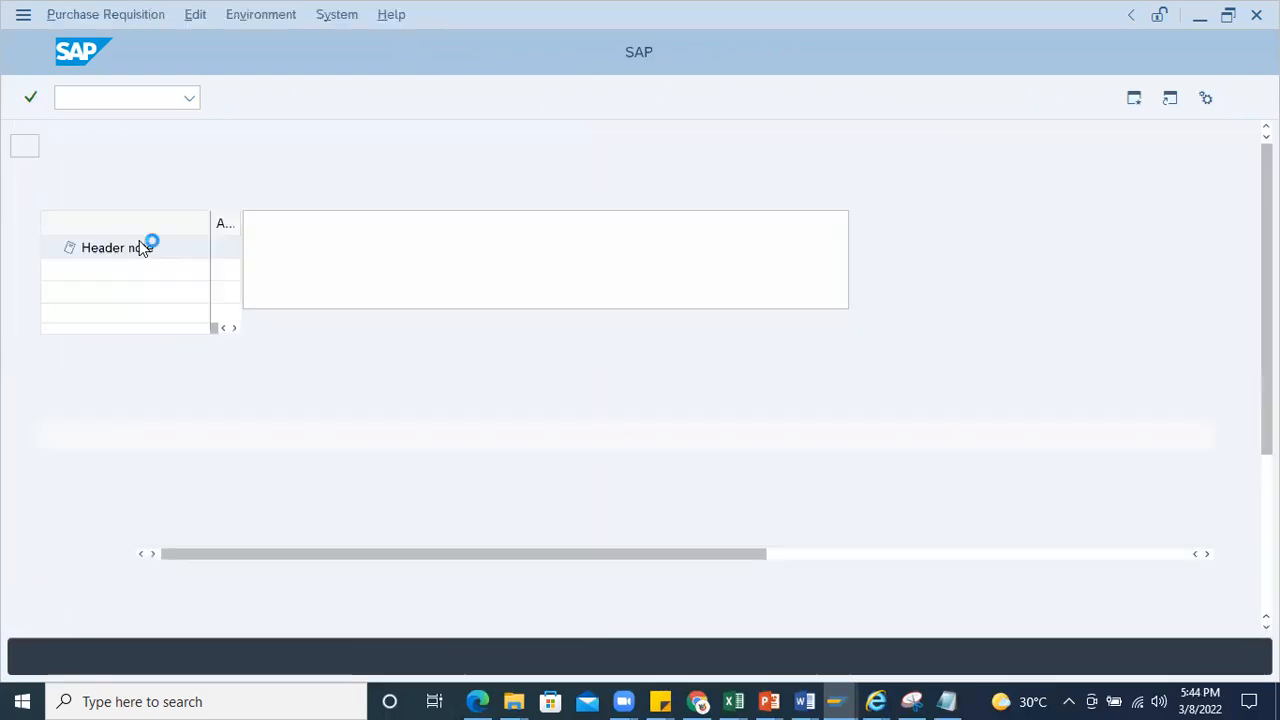
scroll(478, 216, "up", 2)
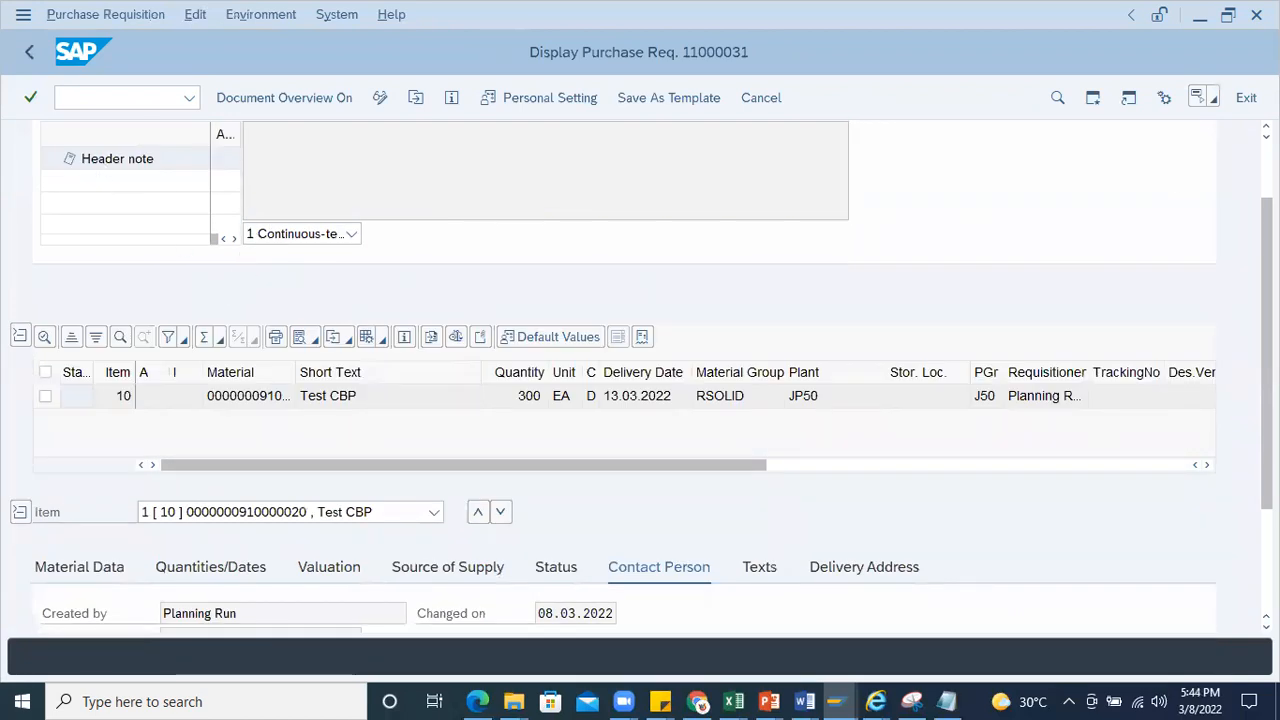
scroll(277, 166, "up", 2)
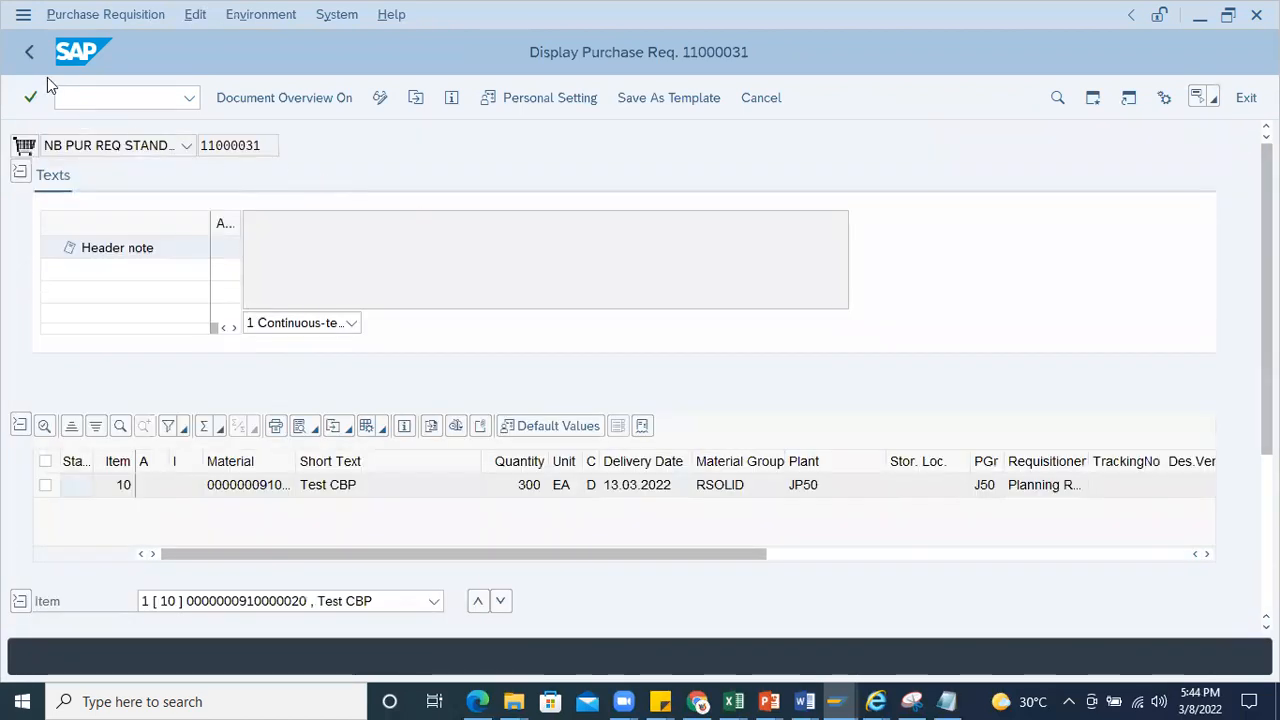
key("F3")
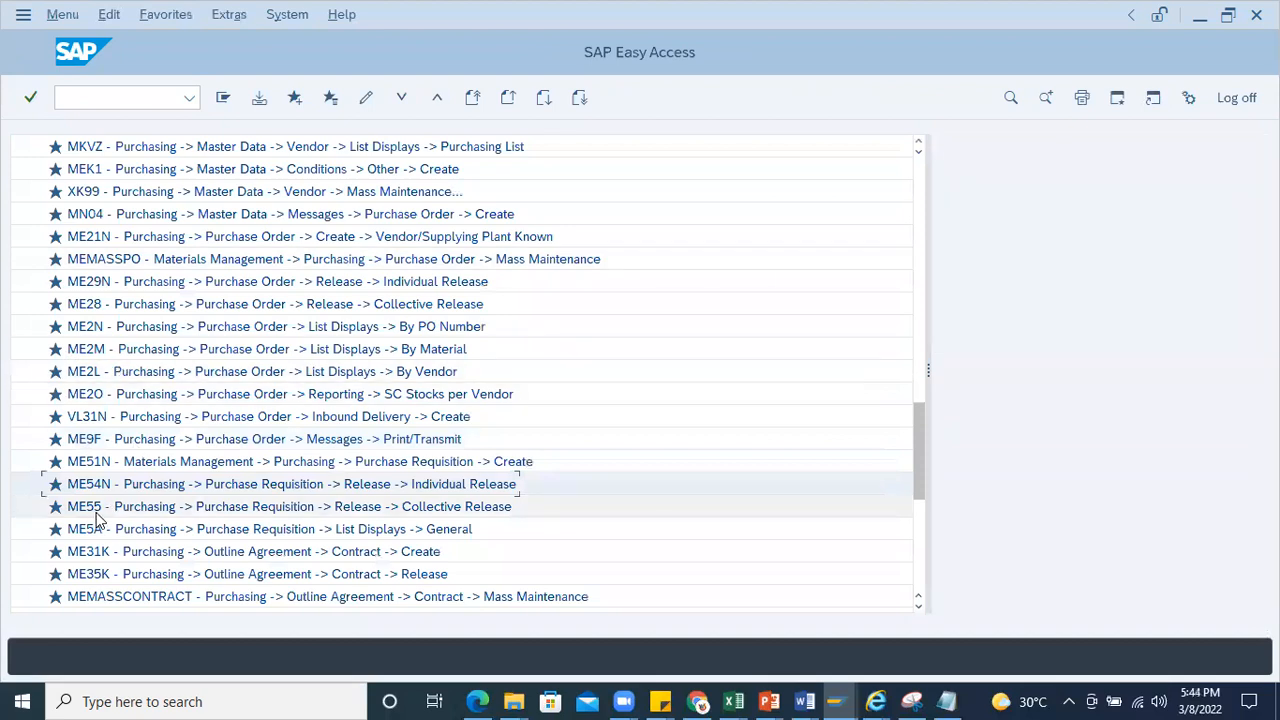
Step: Start transaction ME5A and view its selection criteria for the list display of purchase requisitions
scroll(97, 516, "down", 1)
left_click(88, 462)
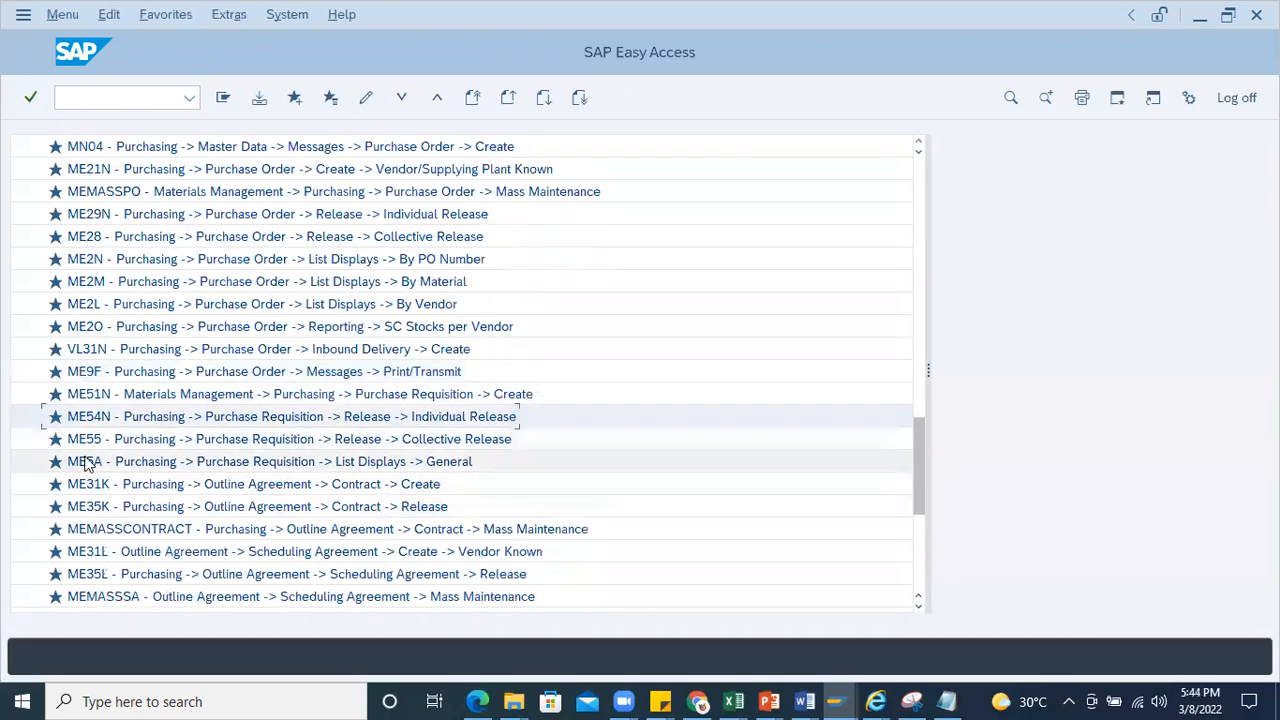
double_click(88, 462)
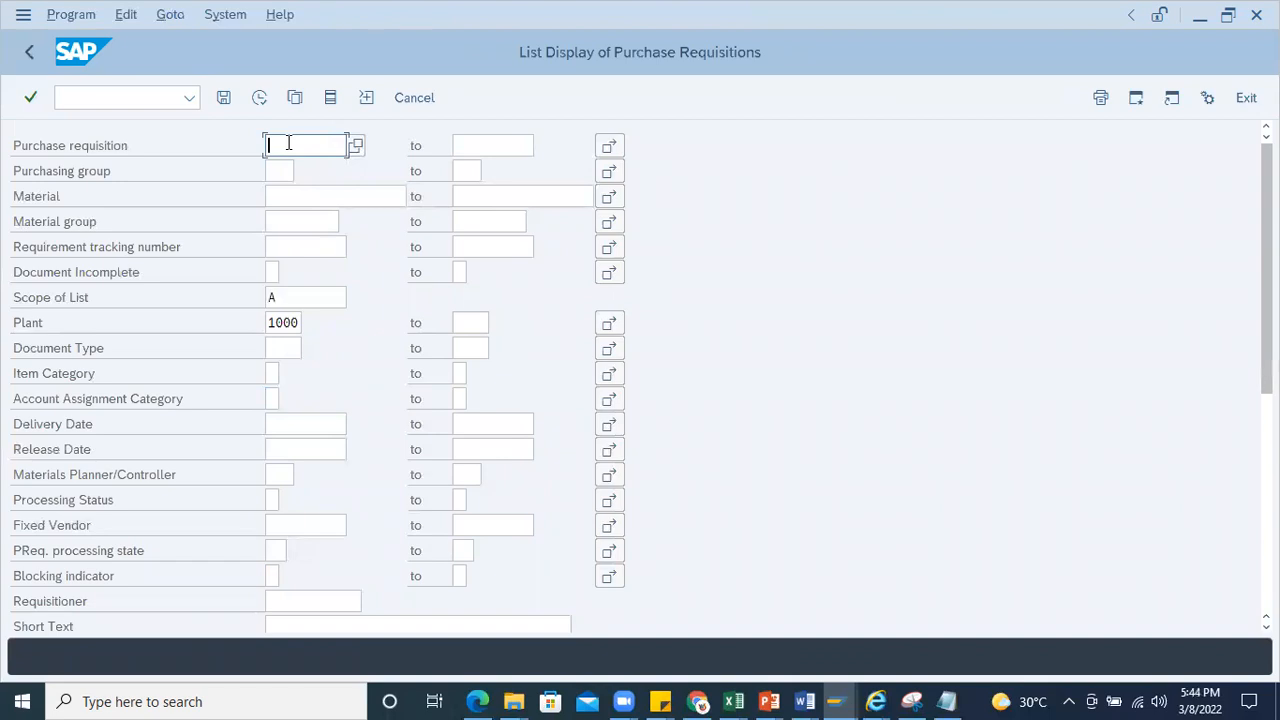
scroll(358, 330, "down", 3)
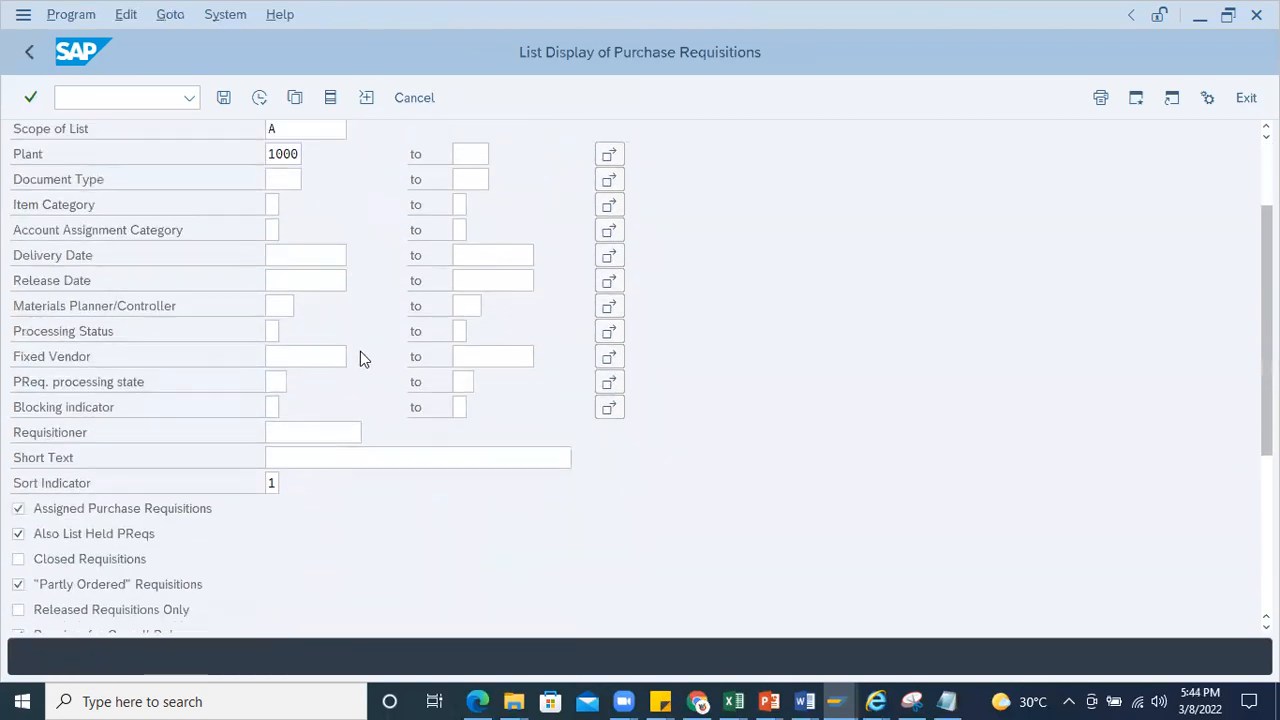
scroll(357, 337, "up", 3)
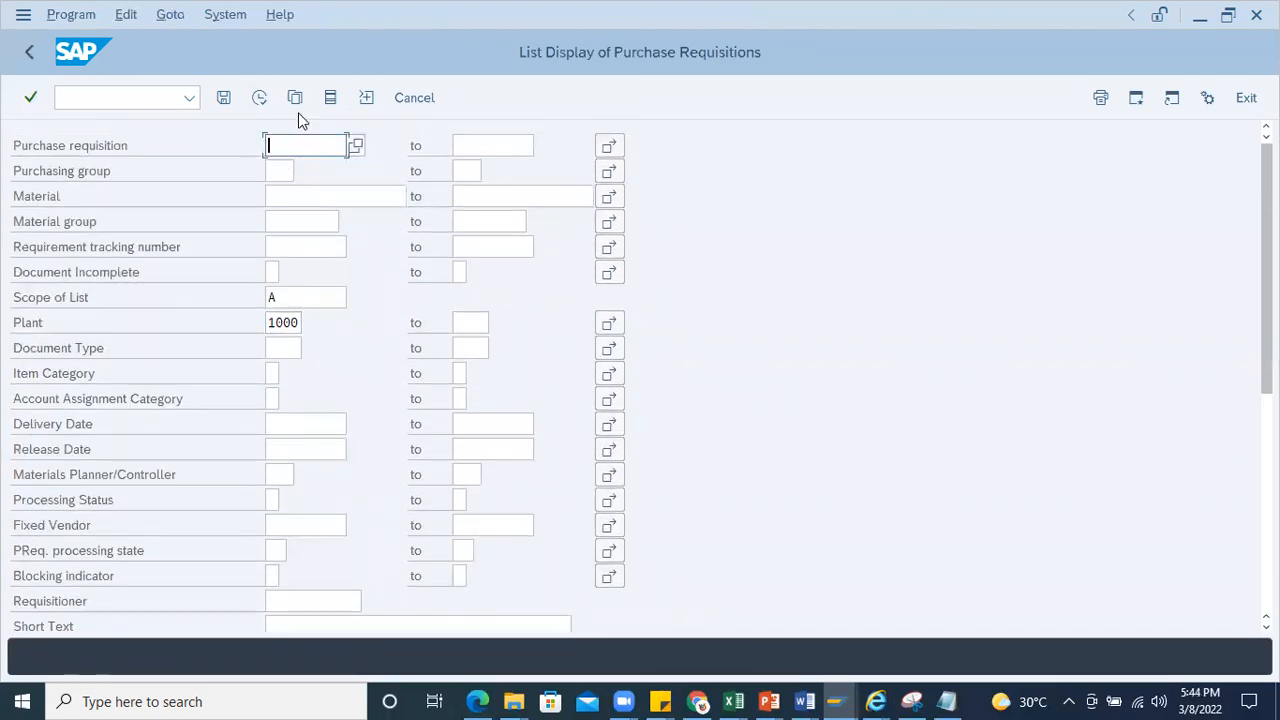
Step: Show the dynamic selections, add Created by from the Purchase Requisition fields as a criterion, and leave ME5A
left_click(331, 104)
left_click(49, 179)
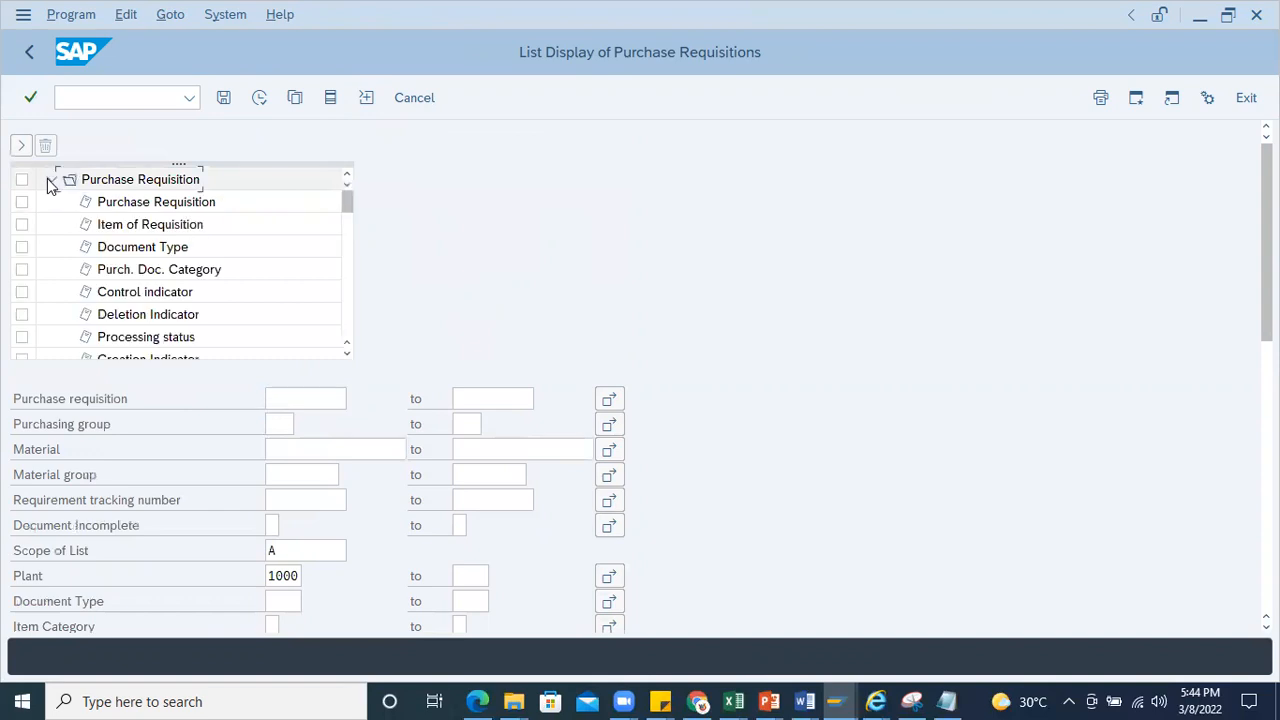
left_click(47, 180)
left_click(48, 203)
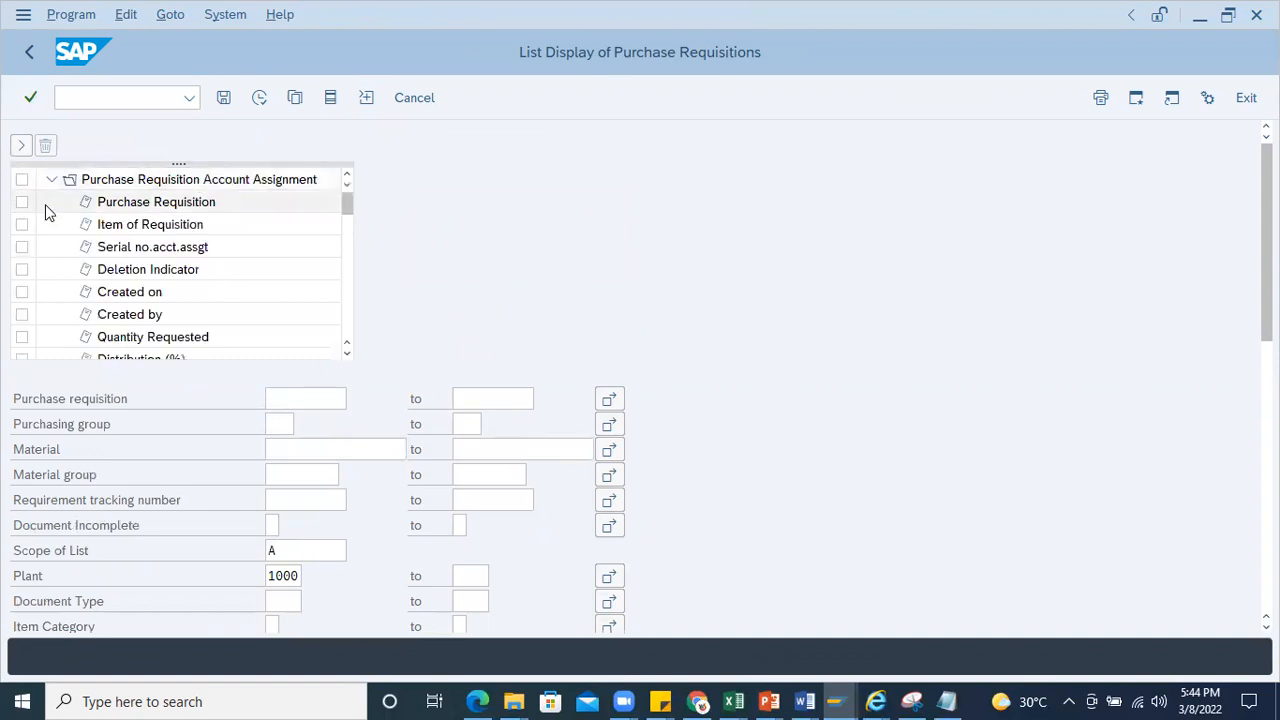
left_click(51, 180)
left_click(50, 180)
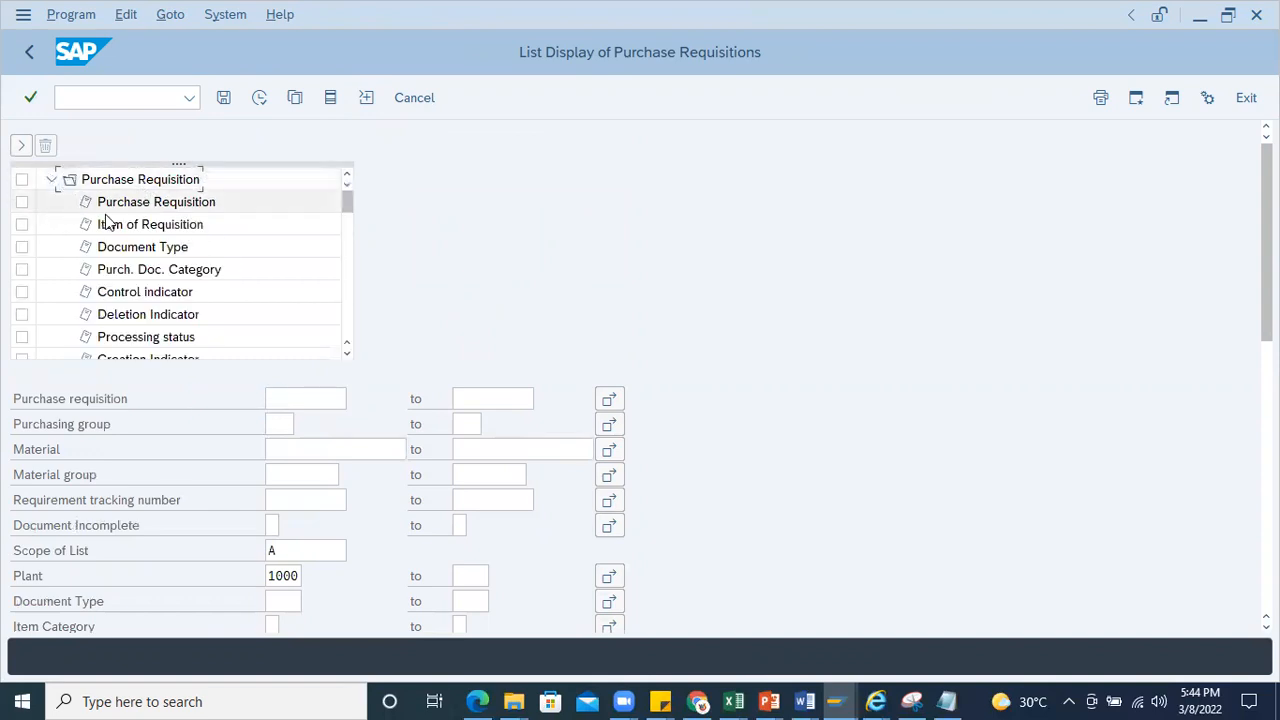
scroll(151, 314, "down", 2)
scroll(165, 337, "down", 2)
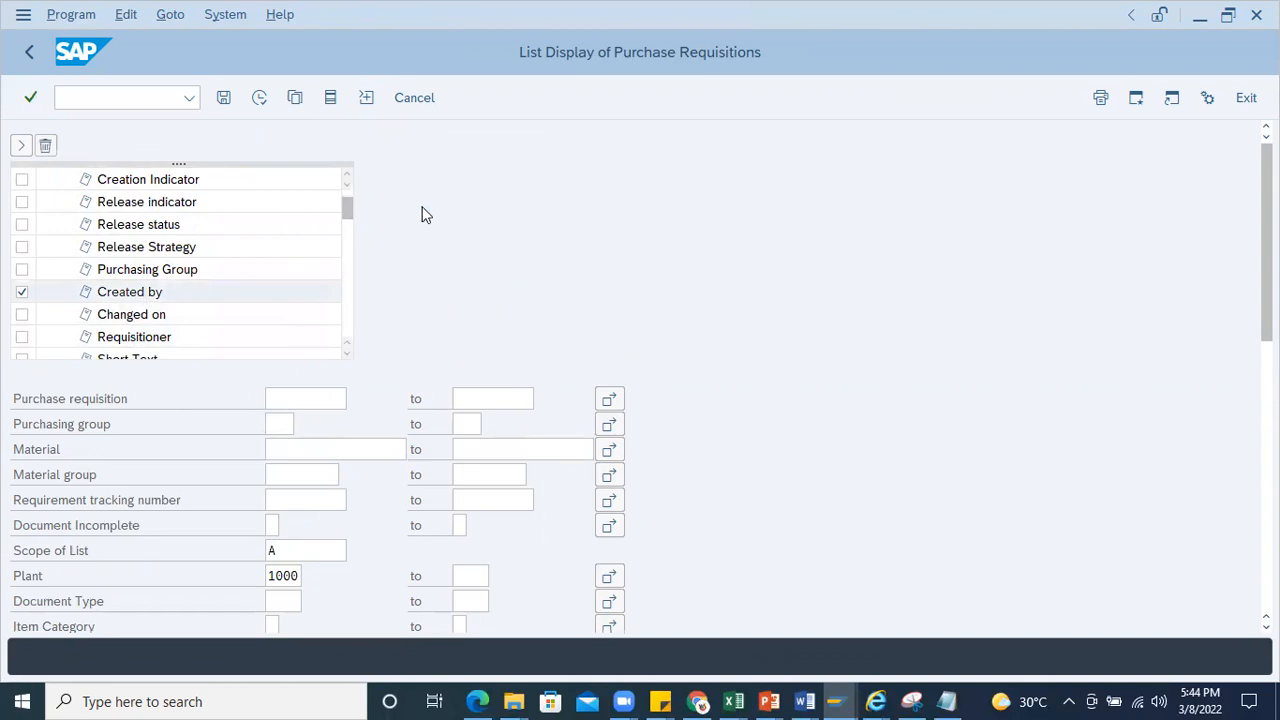
left_click(632, 198)
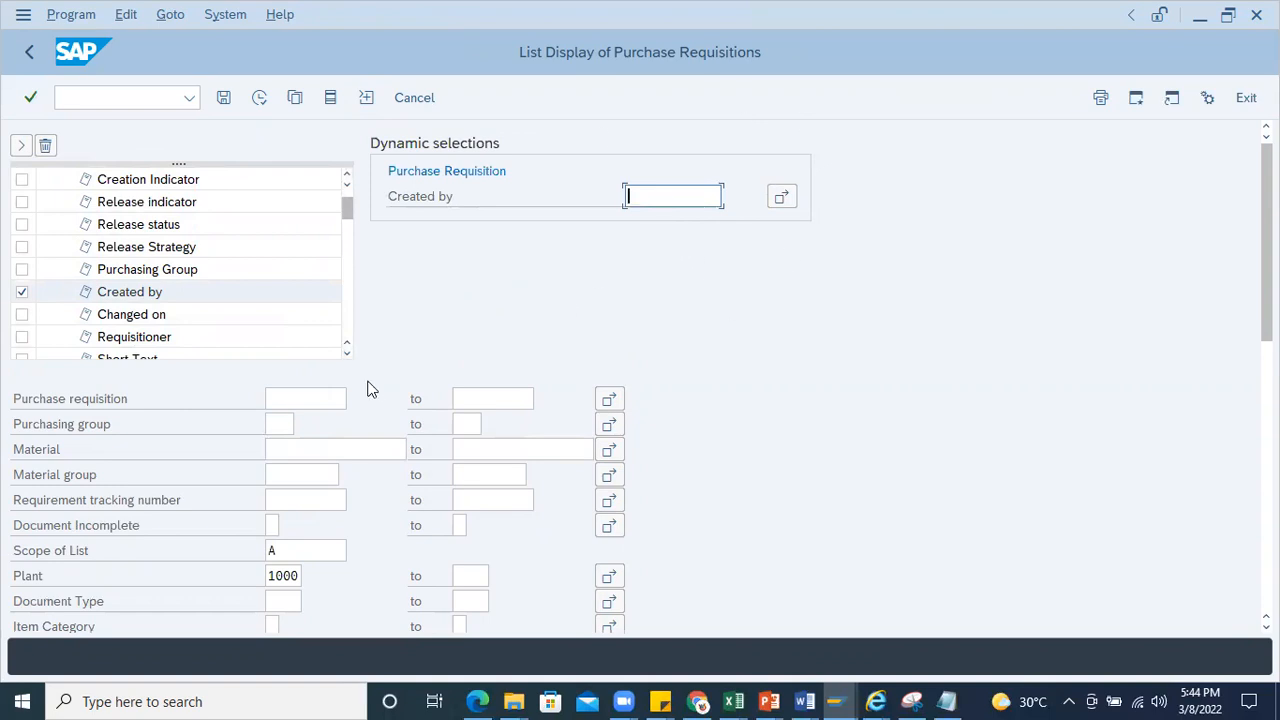
left_click(30, 54)
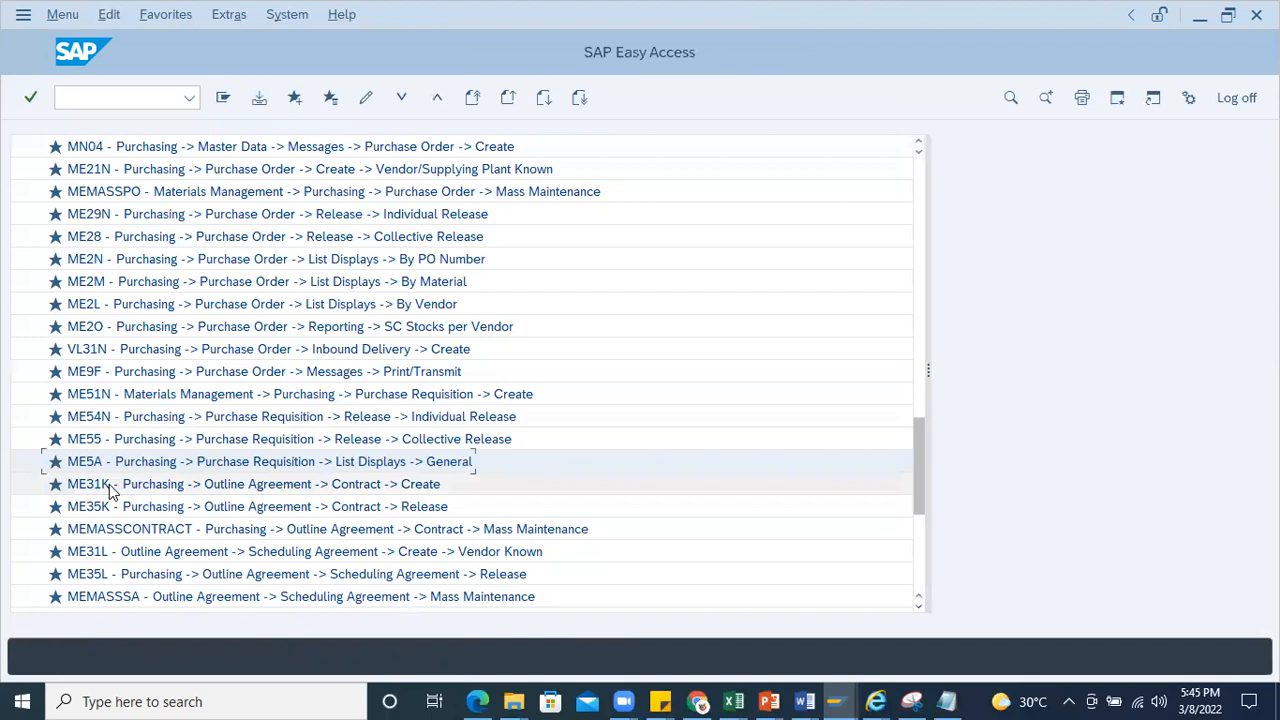
Step: View the initial screens of ME31K for creating contracts and ME35K for releasing them, returning to SAP Easy Access
double_click(100, 484)
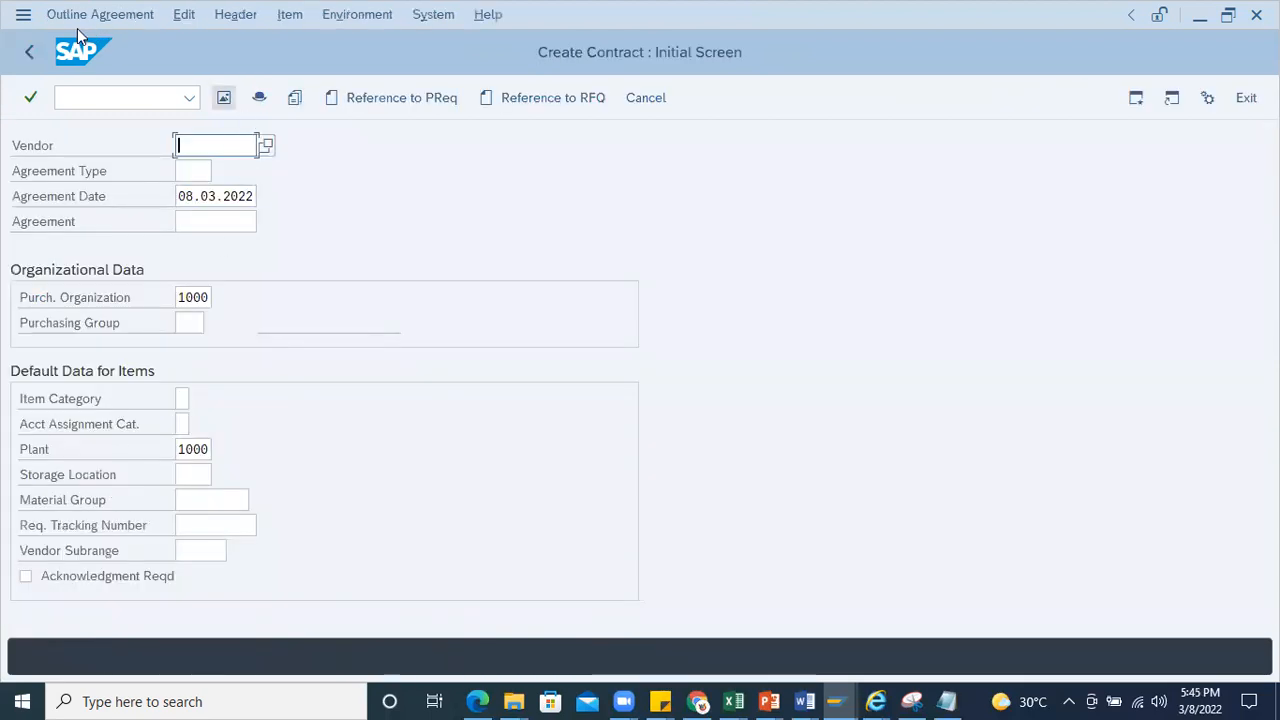
left_click(30, 50)
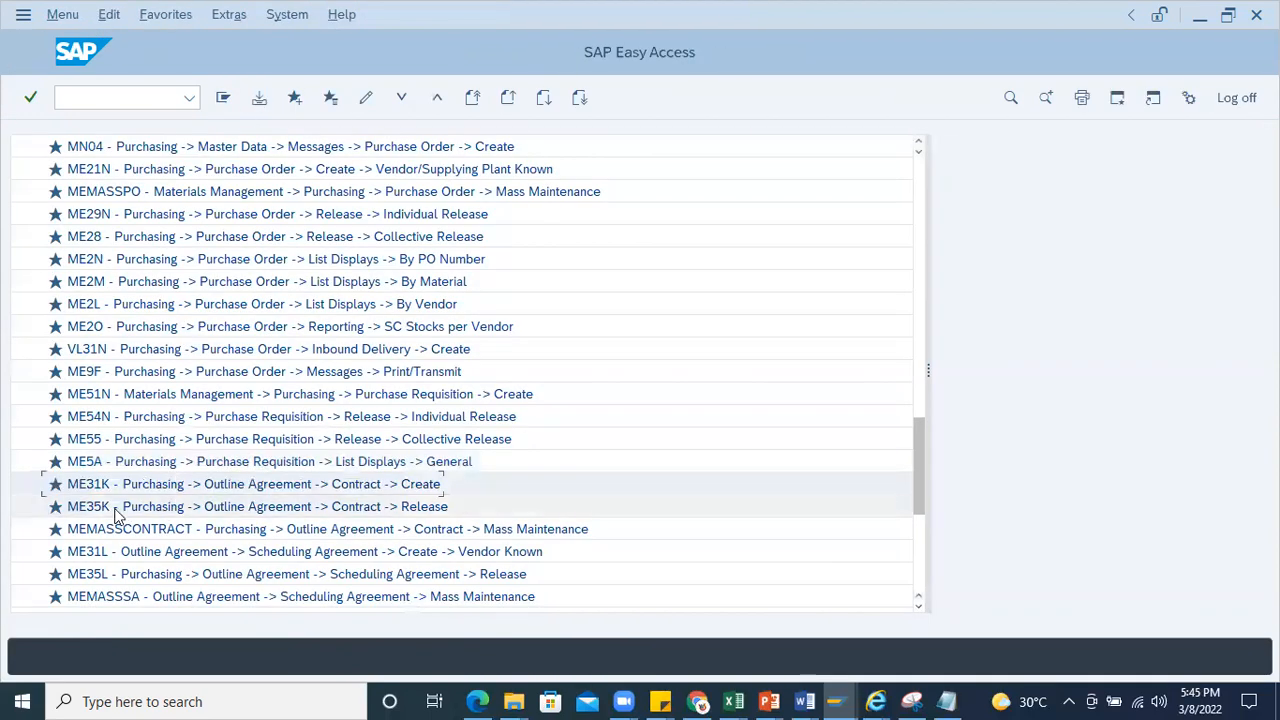
double_click(116, 508)
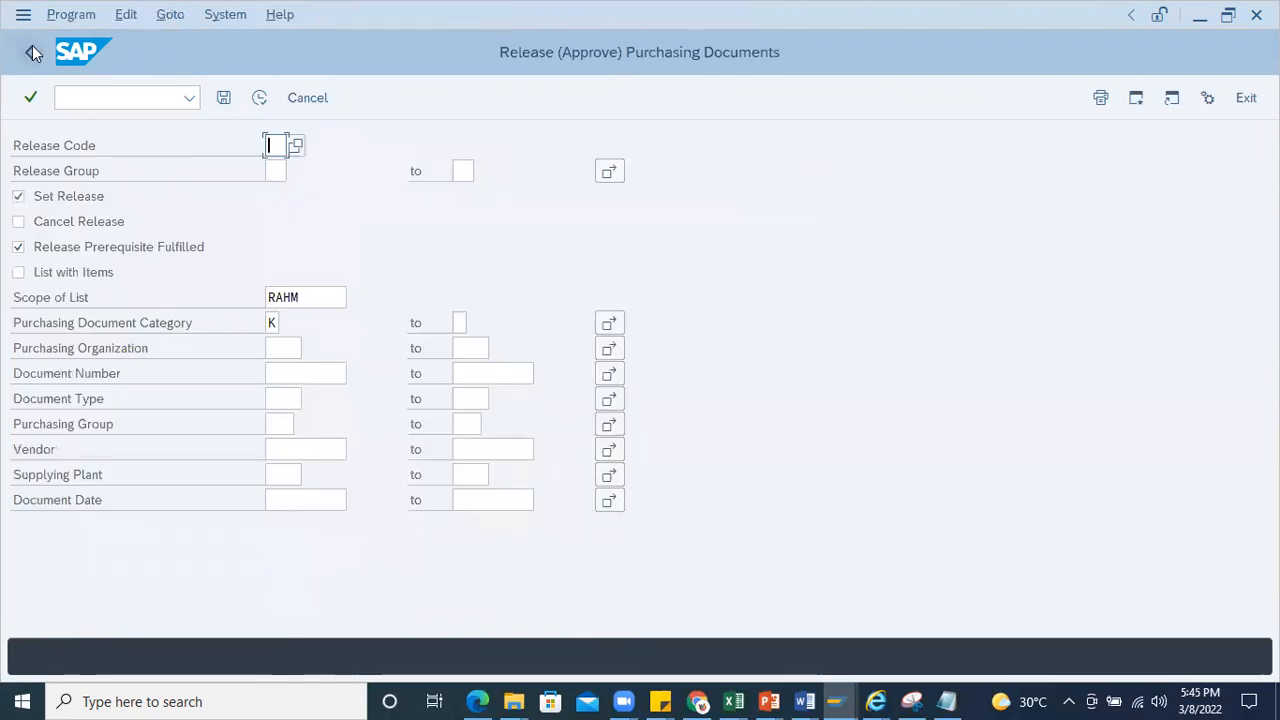
left_click(30, 50)
Step: Review the favorites for contract mass maintenance and scheduling agreements: MEMASSCONTRACT, ME31L, ME35L, MEMASSSA and ME84
scroll(108, 530, "down", 2)
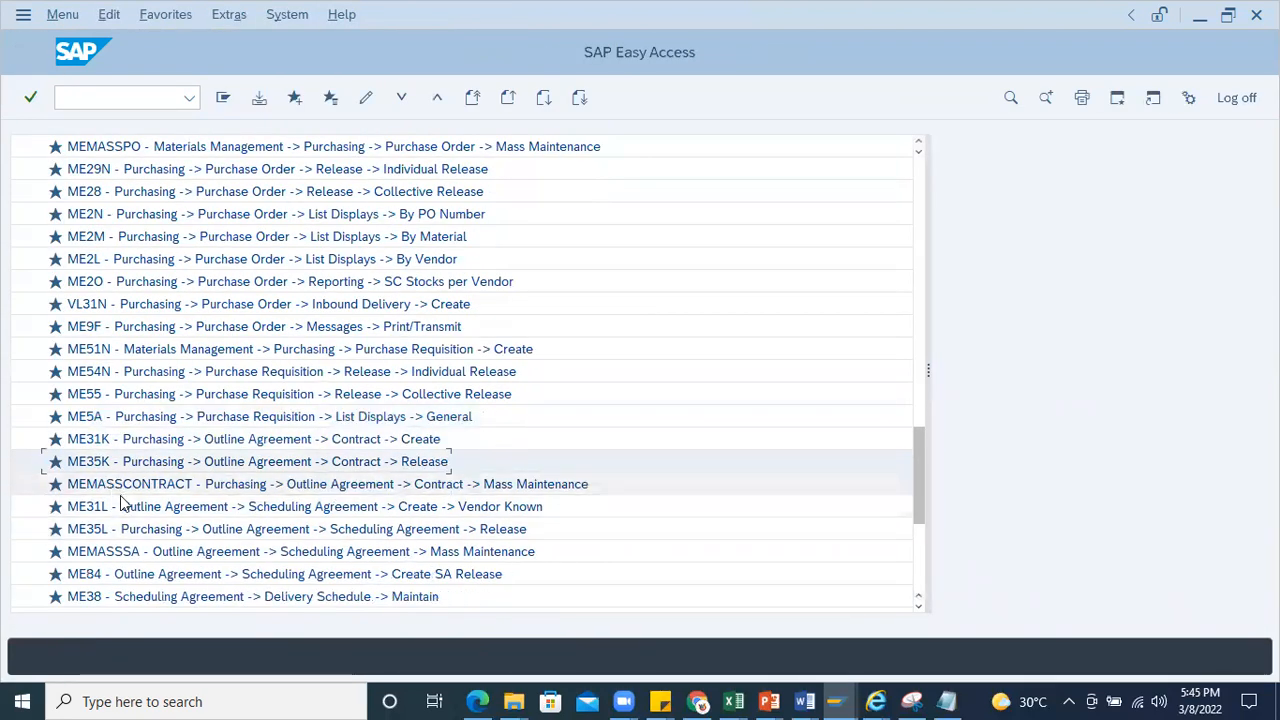
scroll(120, 505, "down", 1)
left_click(92, 485)
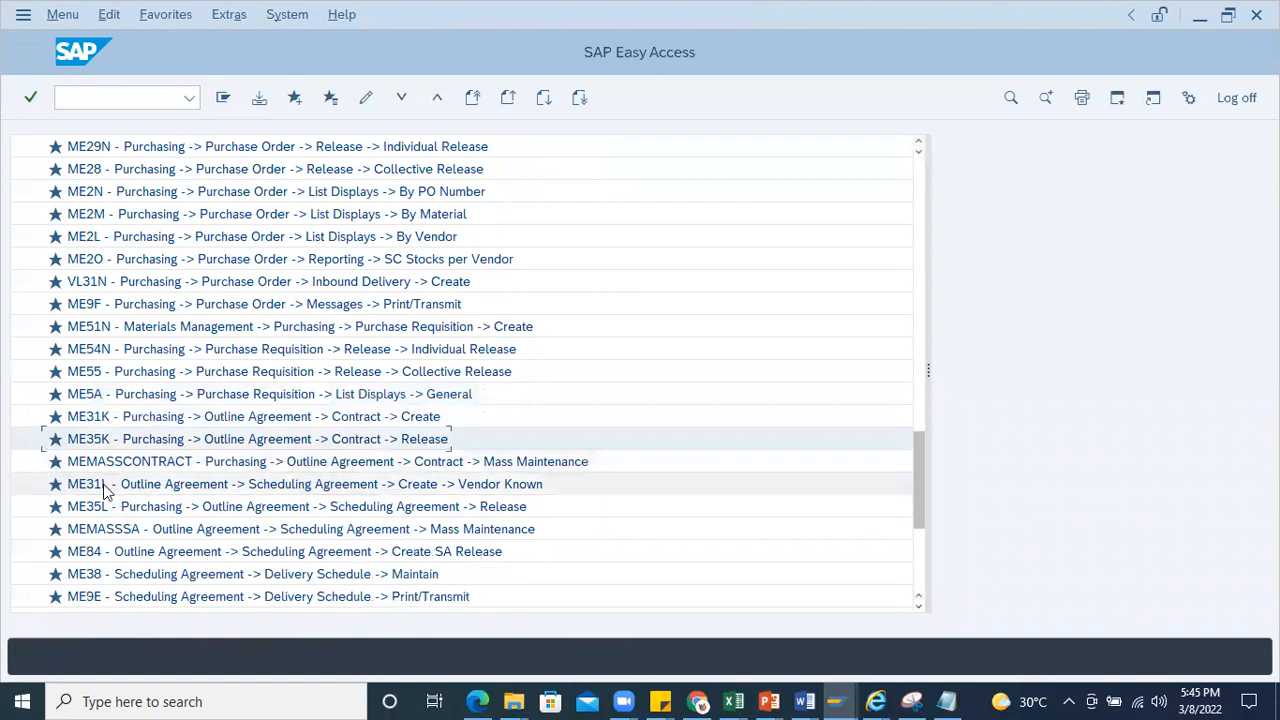
left_click(161, 506)
scroll(158, 525, "down", 2)
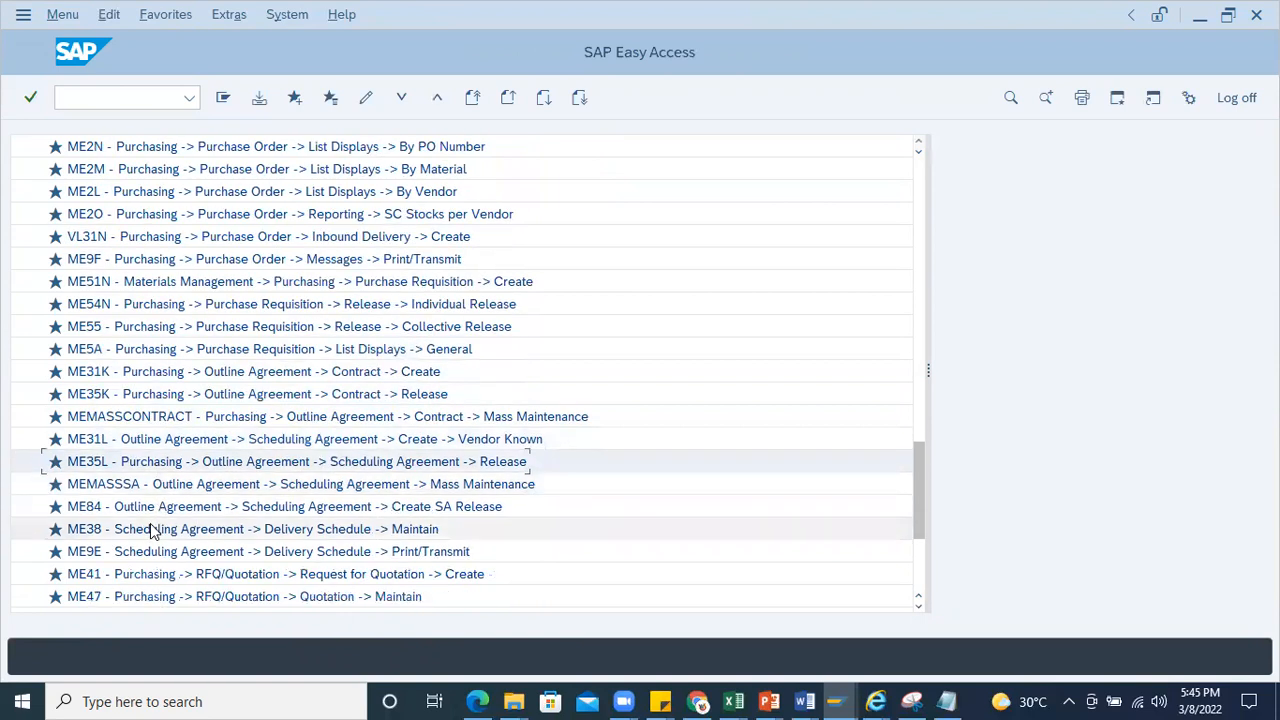
left_click(137, 490)
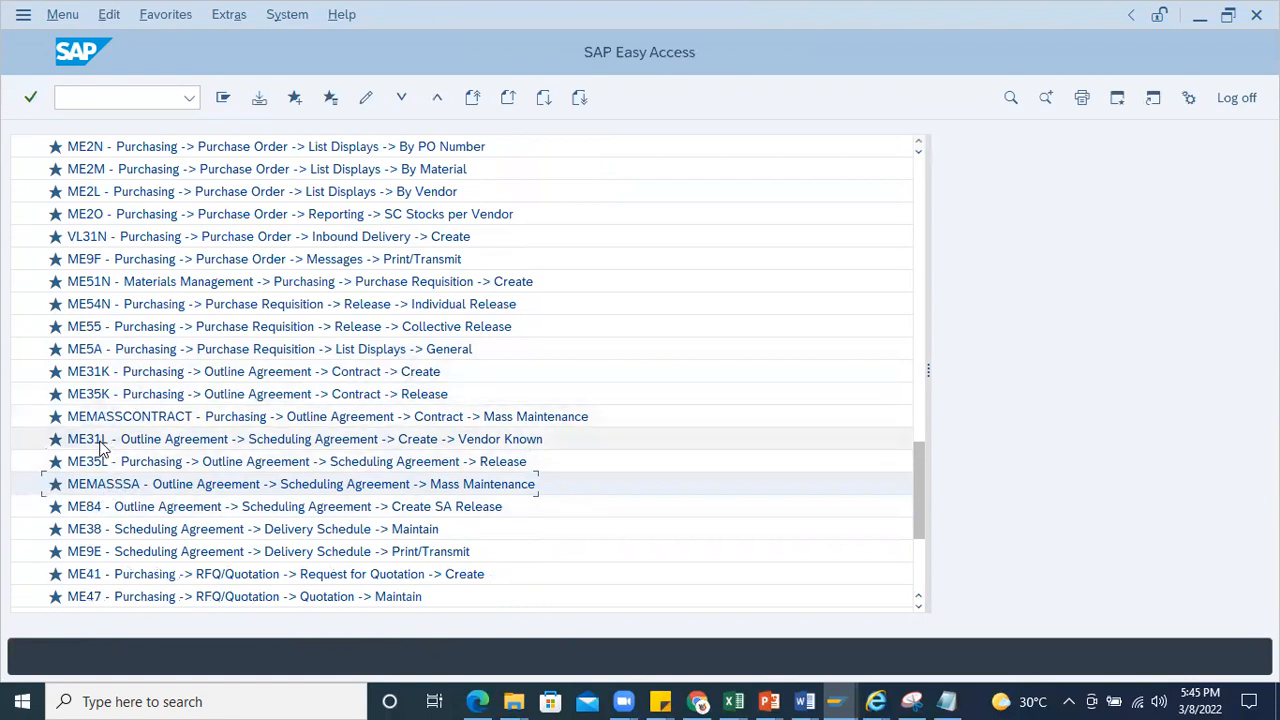
scroll(116, 510, "down", 1)
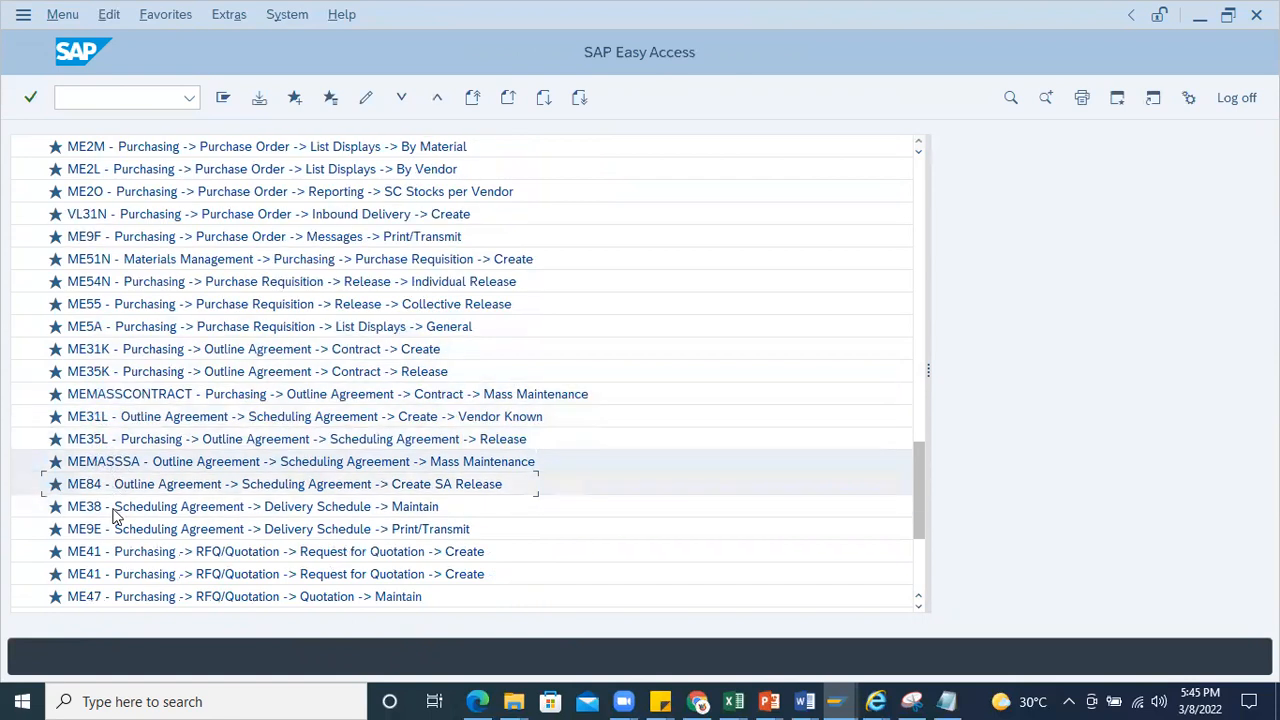
left_click(99, 488)
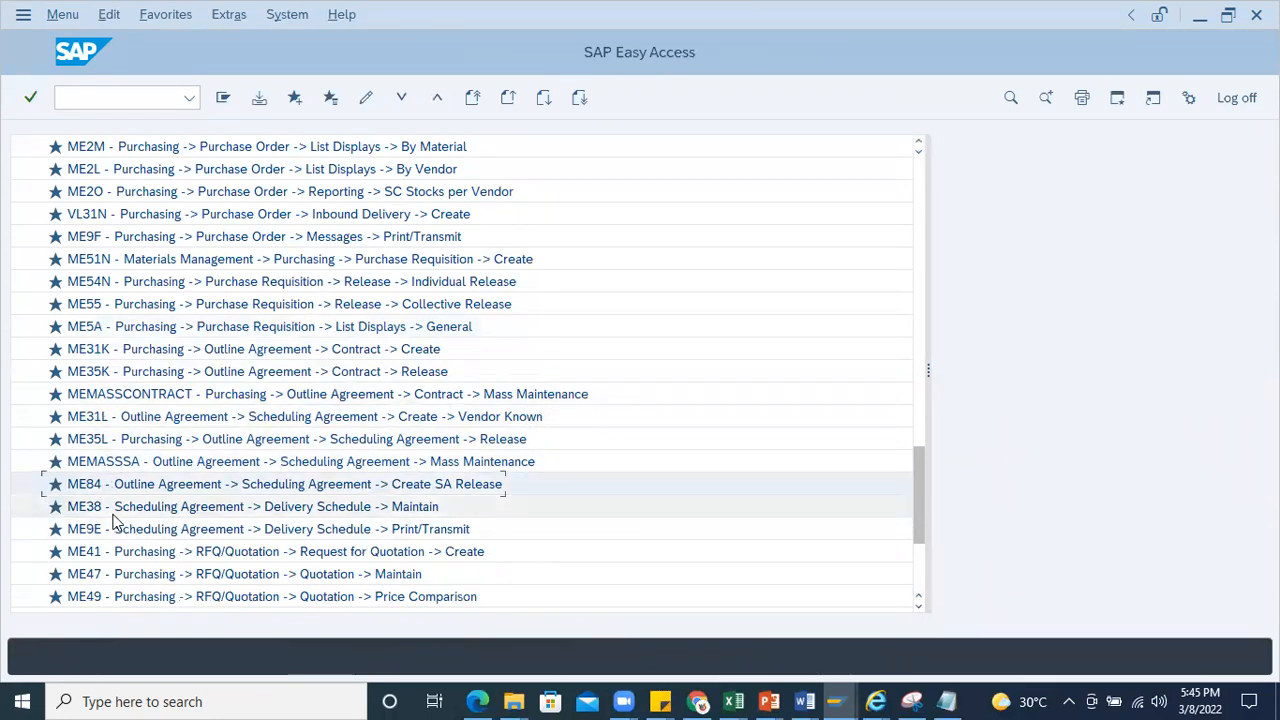
Step: View the initial screen of ME38 for maintaining scheduling agreement delivery schedules, and leave it with /n
left_click(114, 515)
double_click(114, 515)
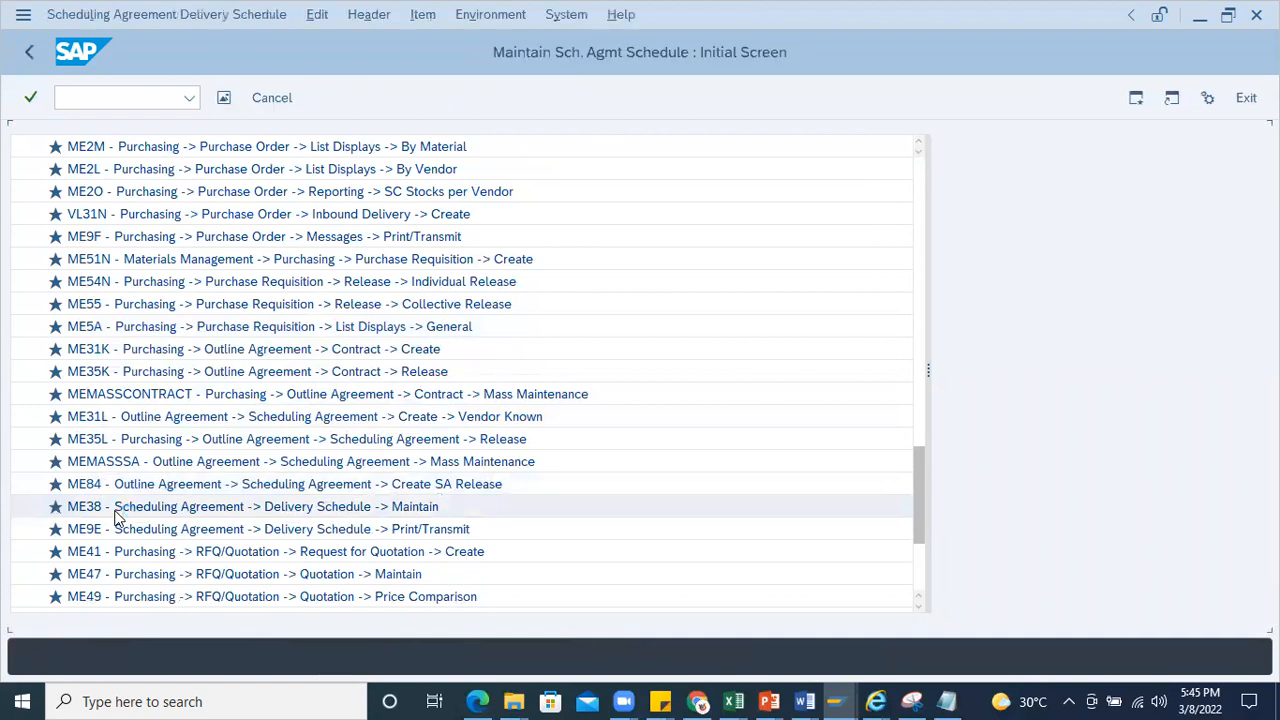
left_click(30, 52)
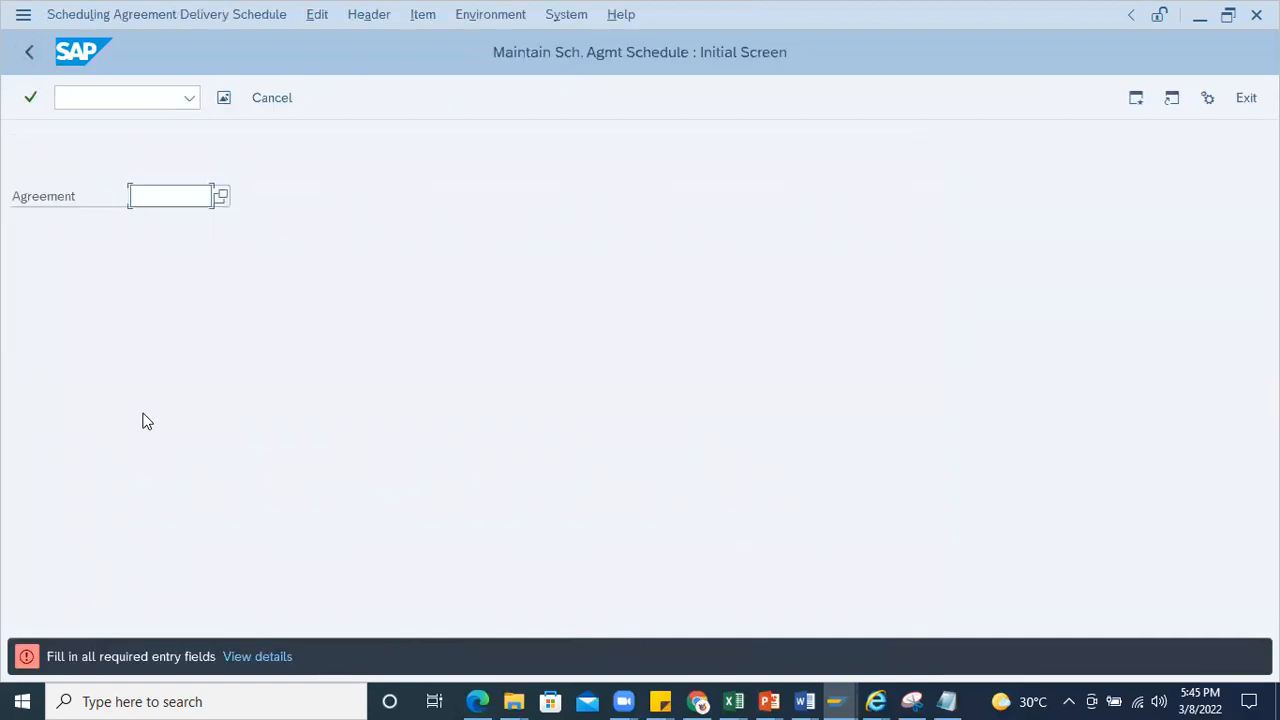
left_click(91, 103)
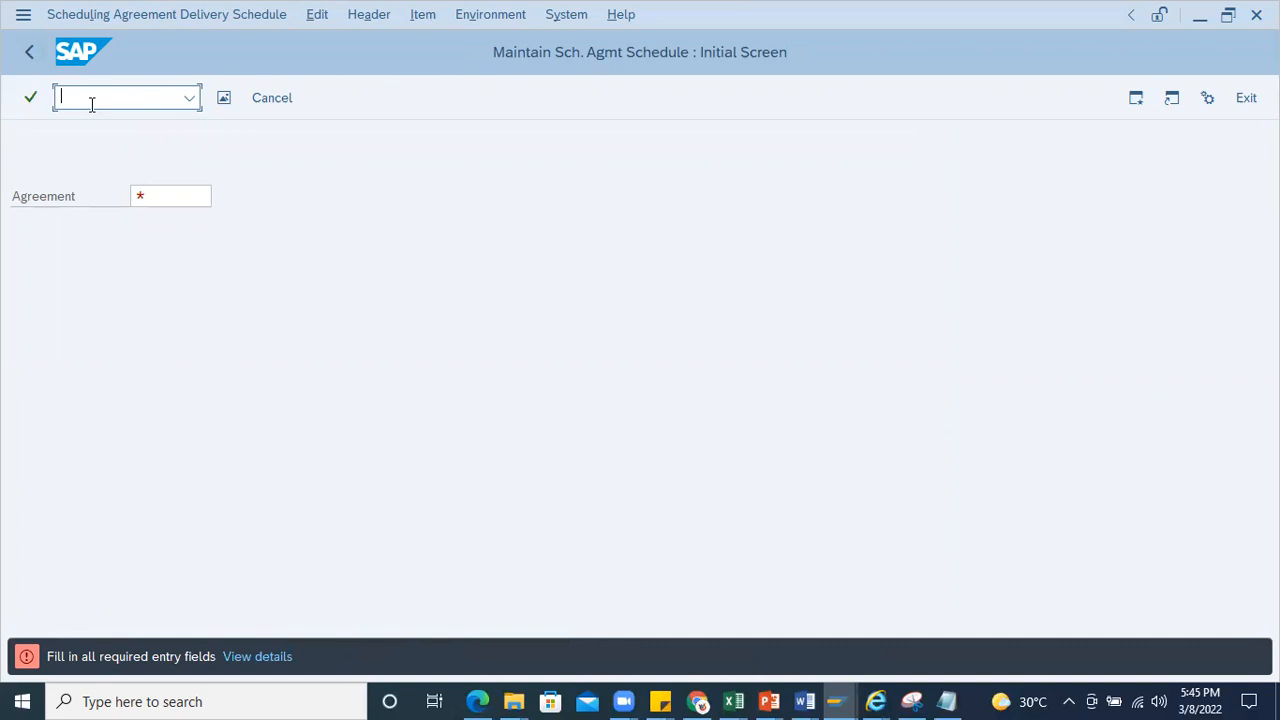
type("/n")
key("Return")
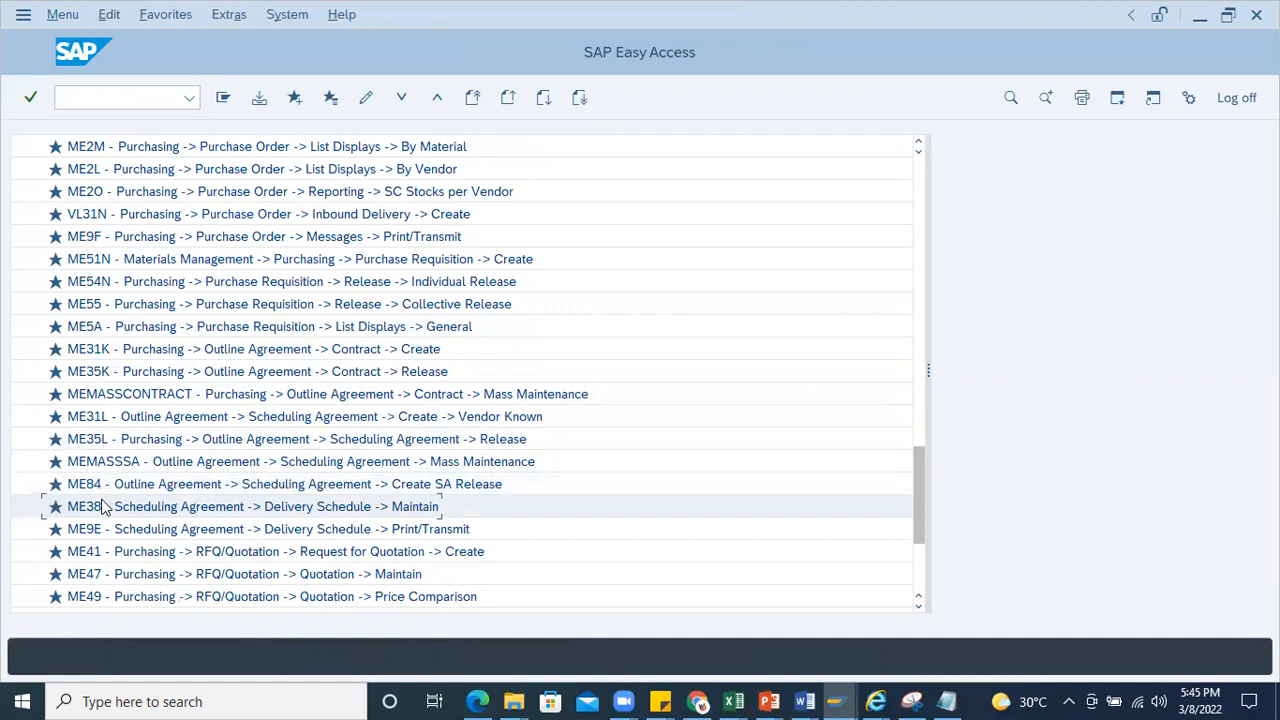
Step: Review the favorites for delivery schedule output and RFQ/quotation processing, ME9E through ME49, and go back up to the invoice verification entries
left_click(106, 532)
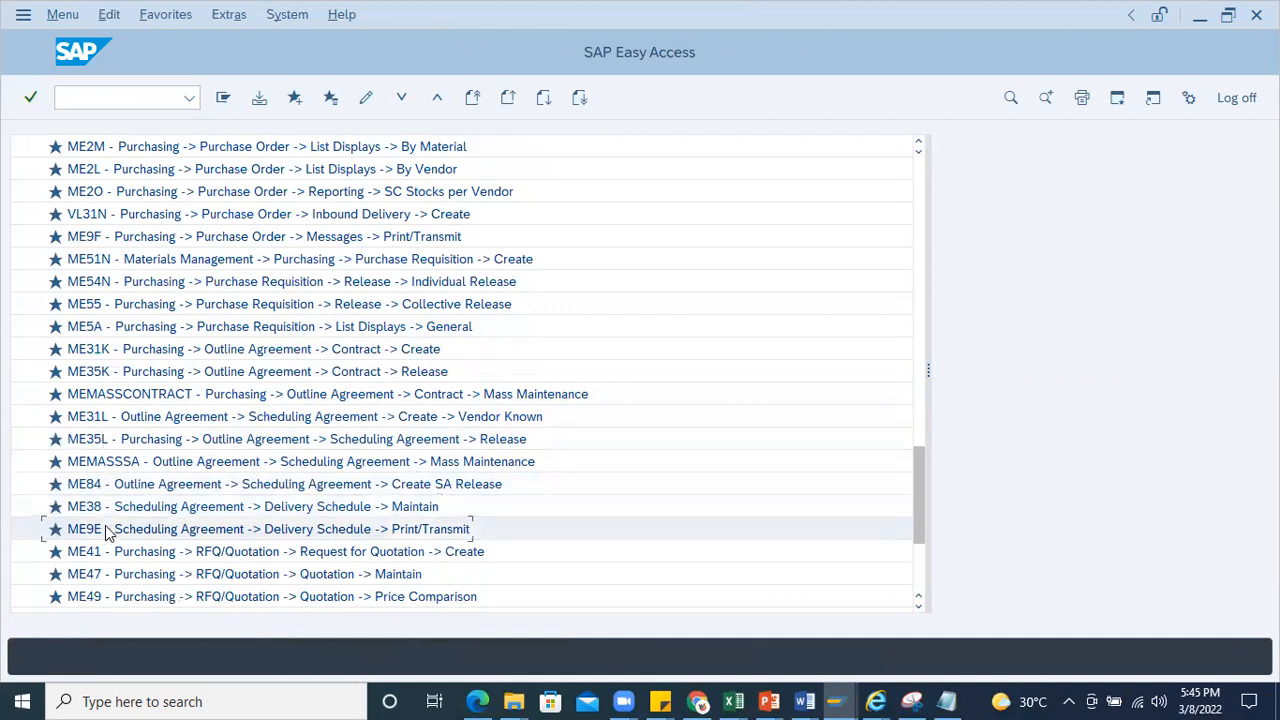
scroll(100, 545, "down", 1)
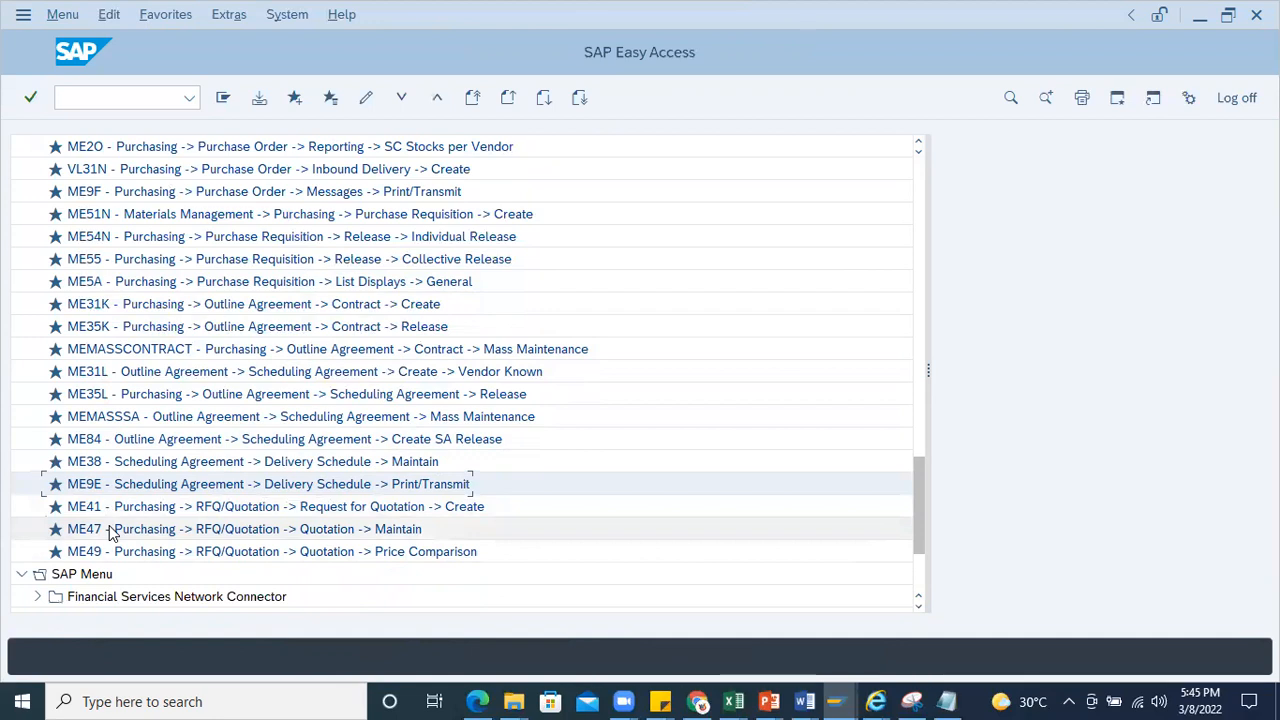
left_click(110, 531)
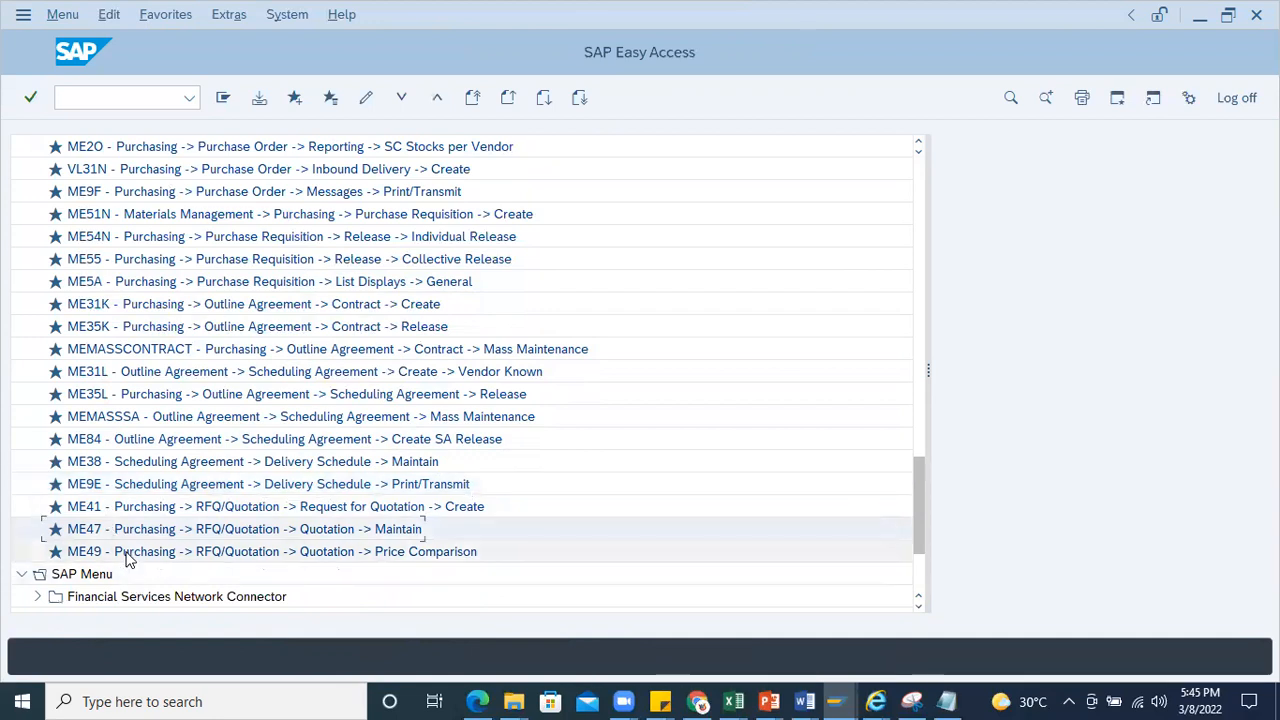
left_click(127, 557)
scroll(136, 535, "up", 6)
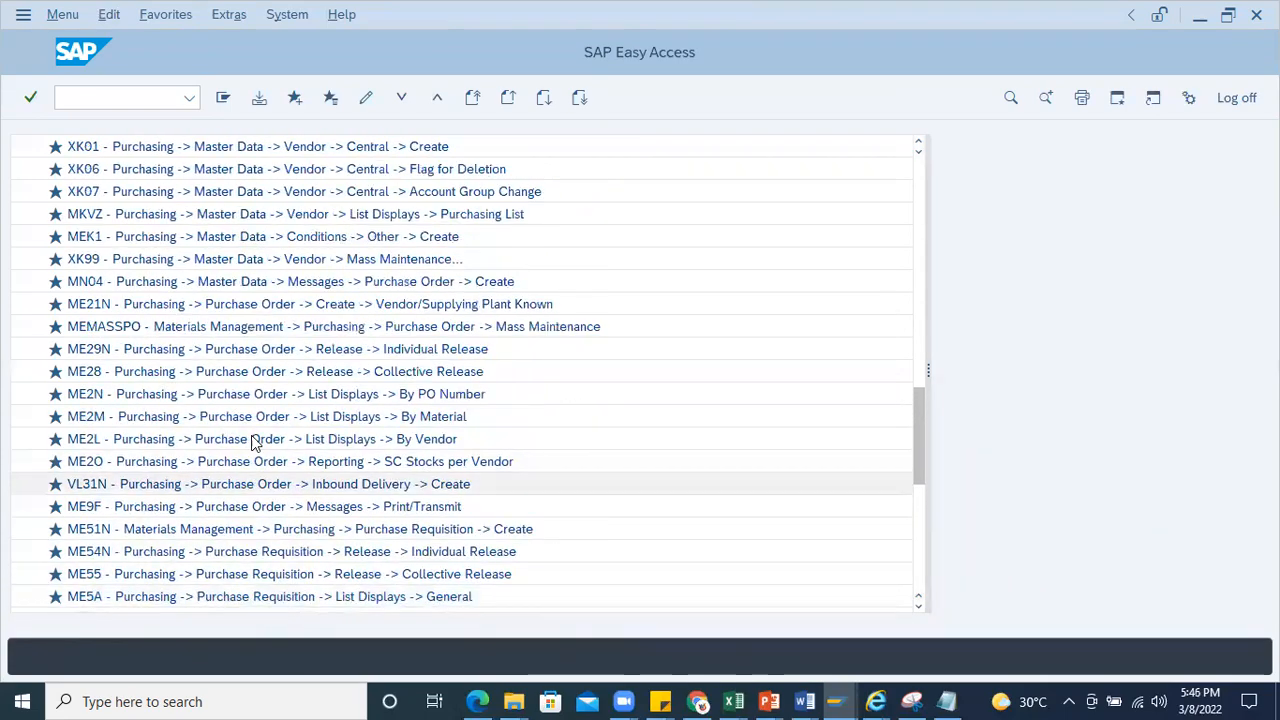
scroll(253, 443, "up", 5)
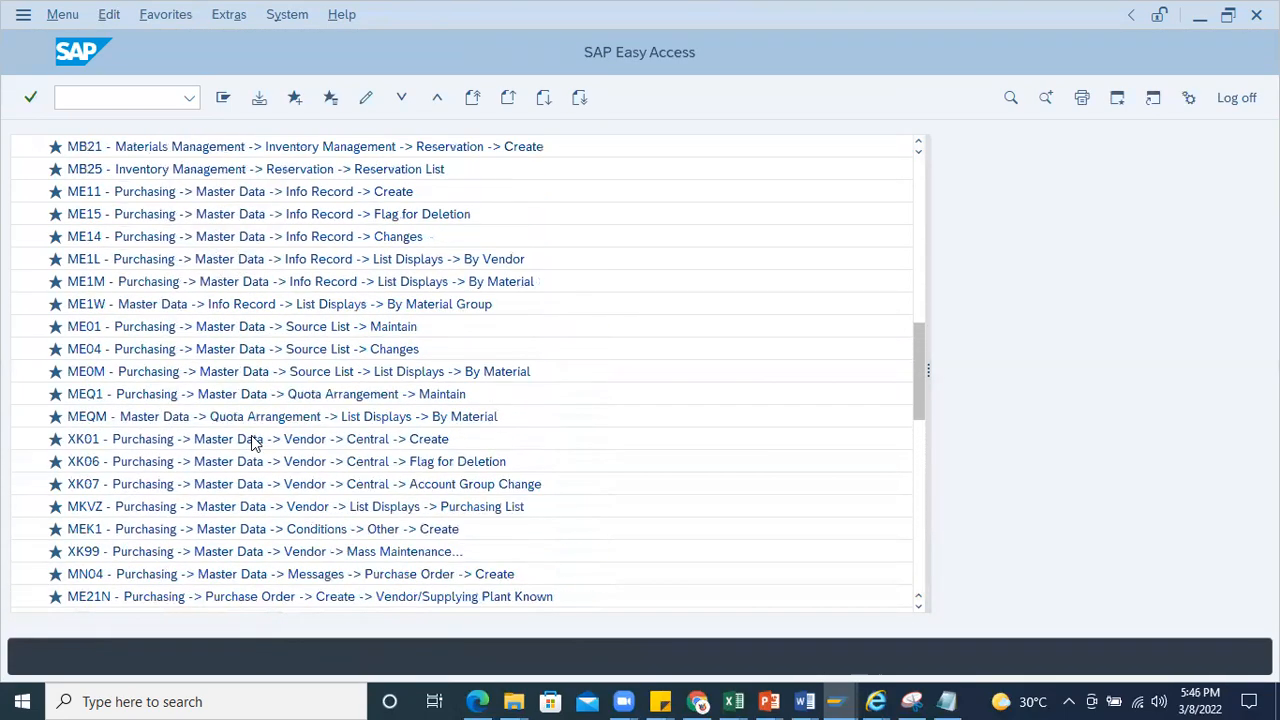
scroll(253, 443, "up", 4)
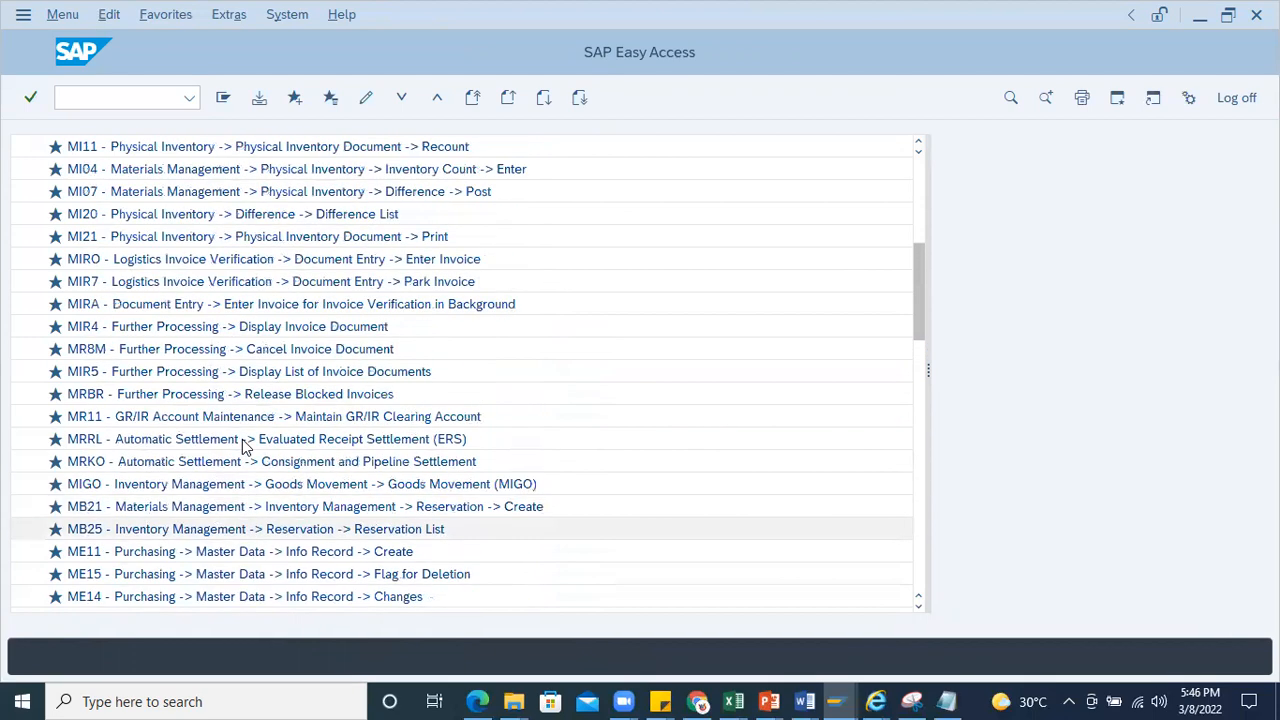
Step: Look over the favorites list, and add SPRO - Execute Project from Tools > Customizing > IMG to the favorites
scroll(245, 446, "up", 1)
scroll(245, 446, "up", 3)
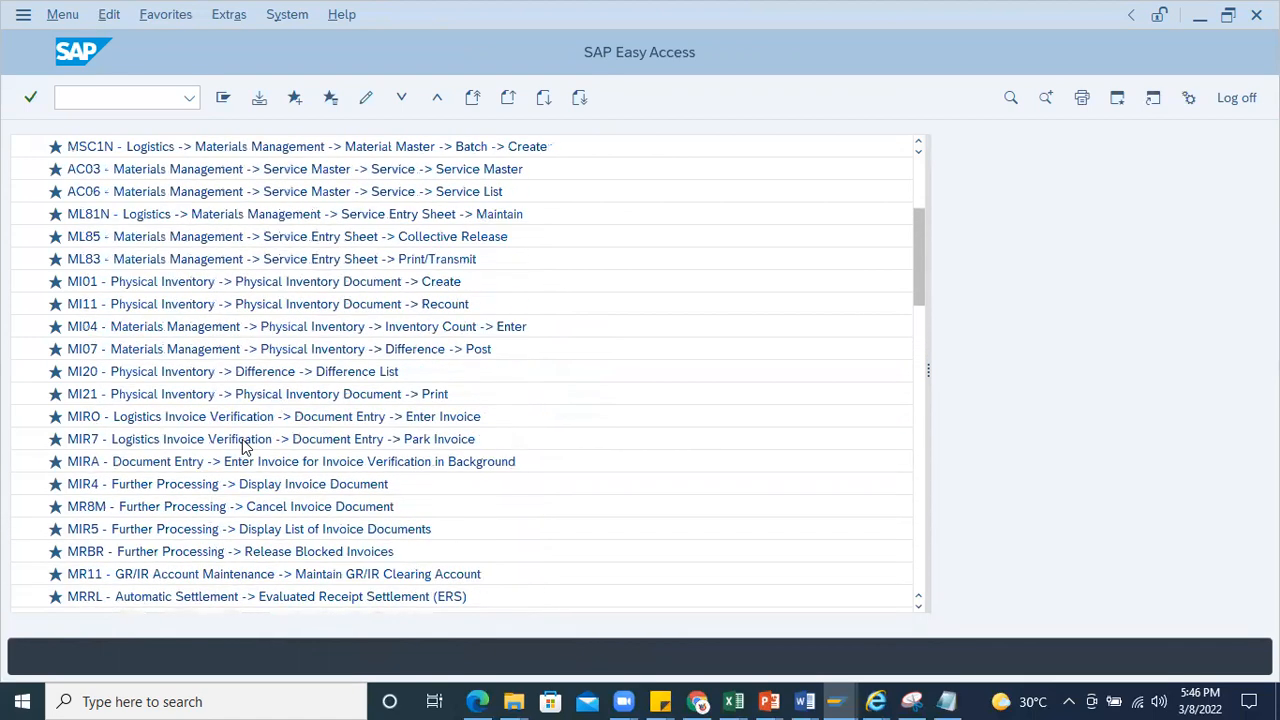
scroll(245, 446, "up", 1)
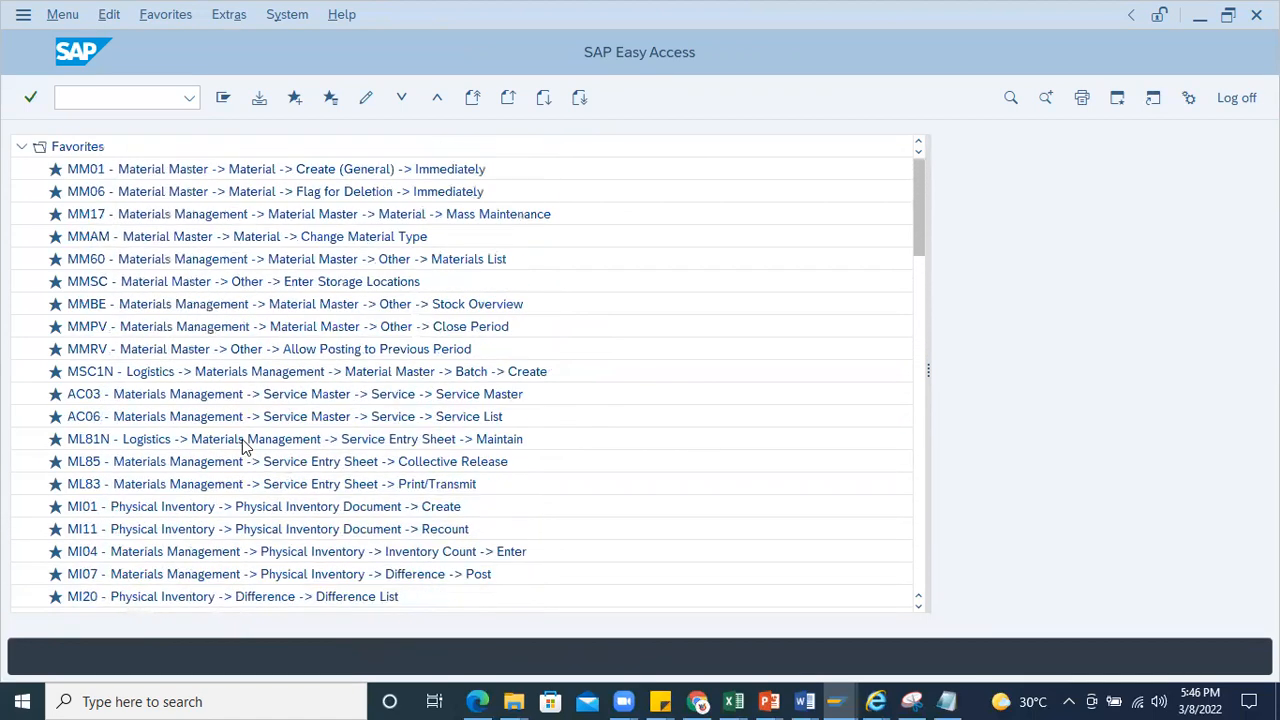
scroll(220, 400, "down", 9)
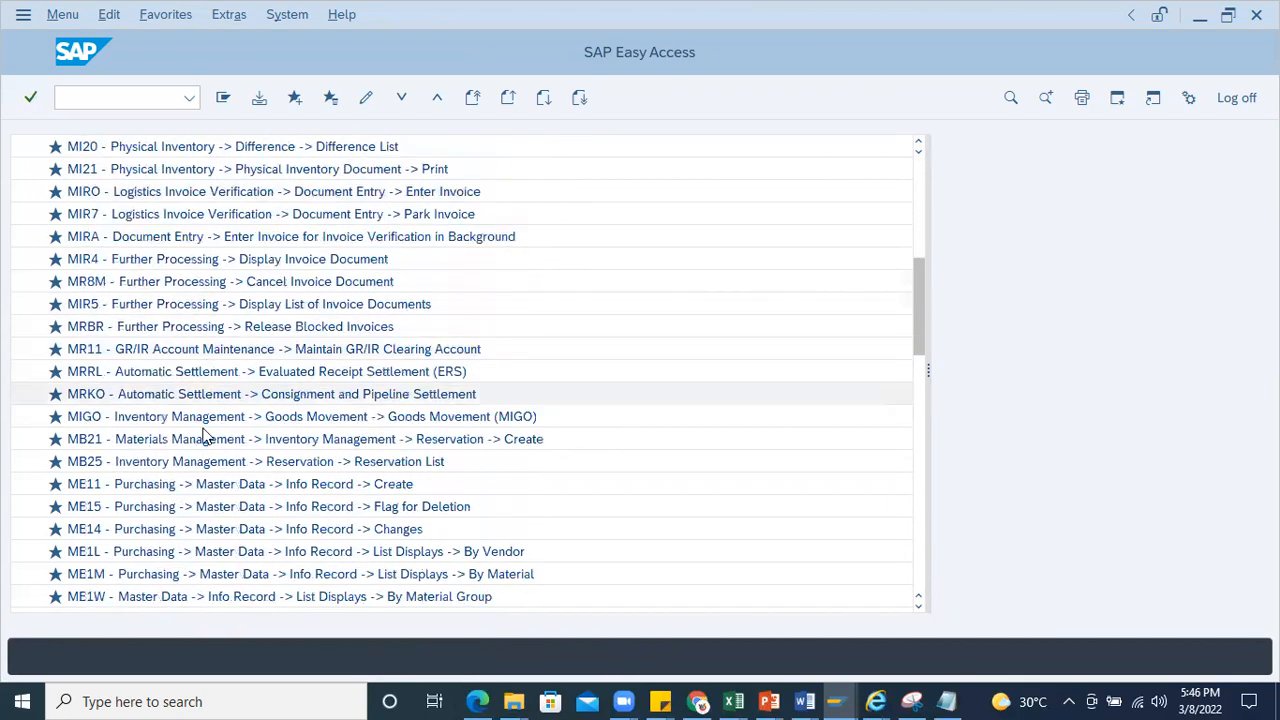
scroll(203, 438, "down", 10)
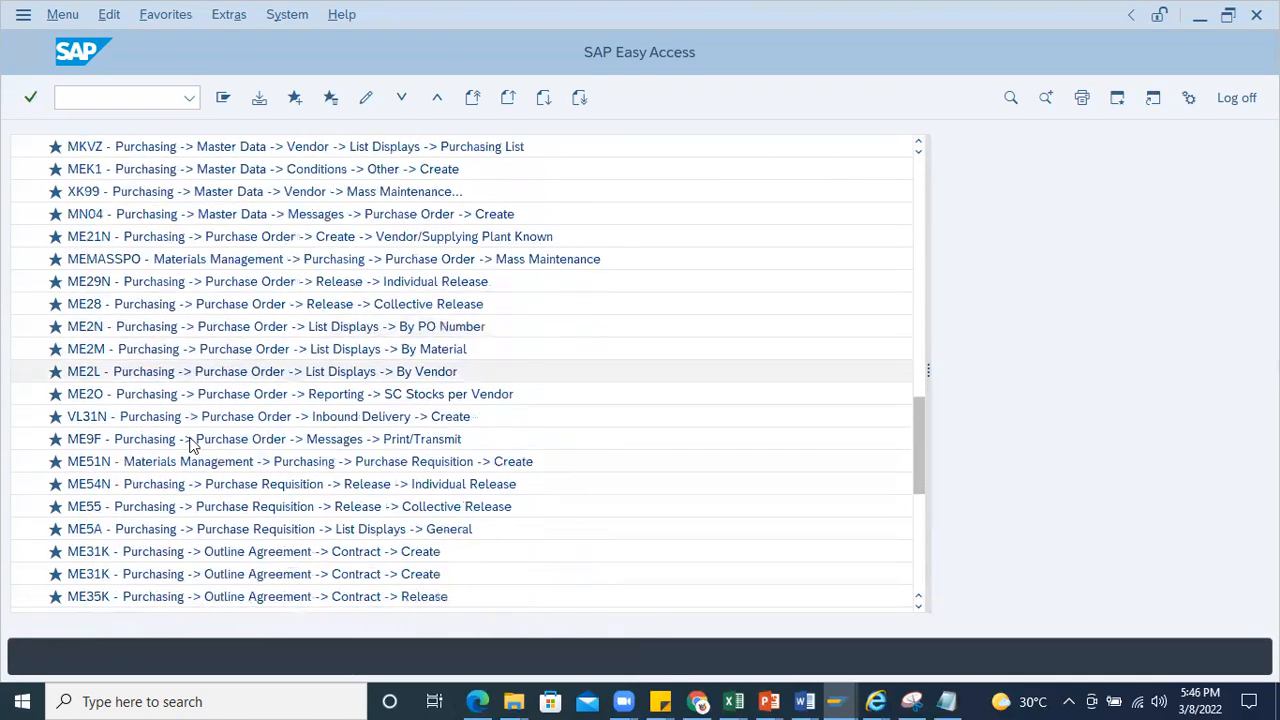
scroll(193, 446, "down", 4)
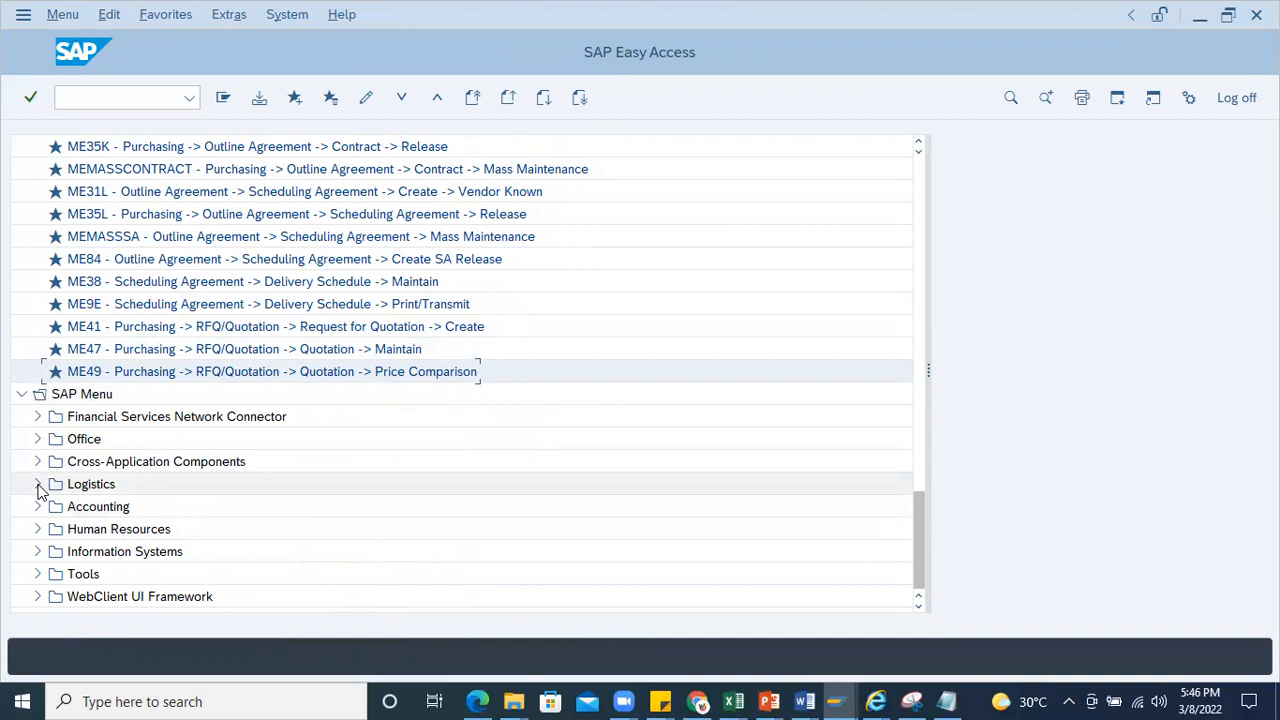
left_click(37, 574)
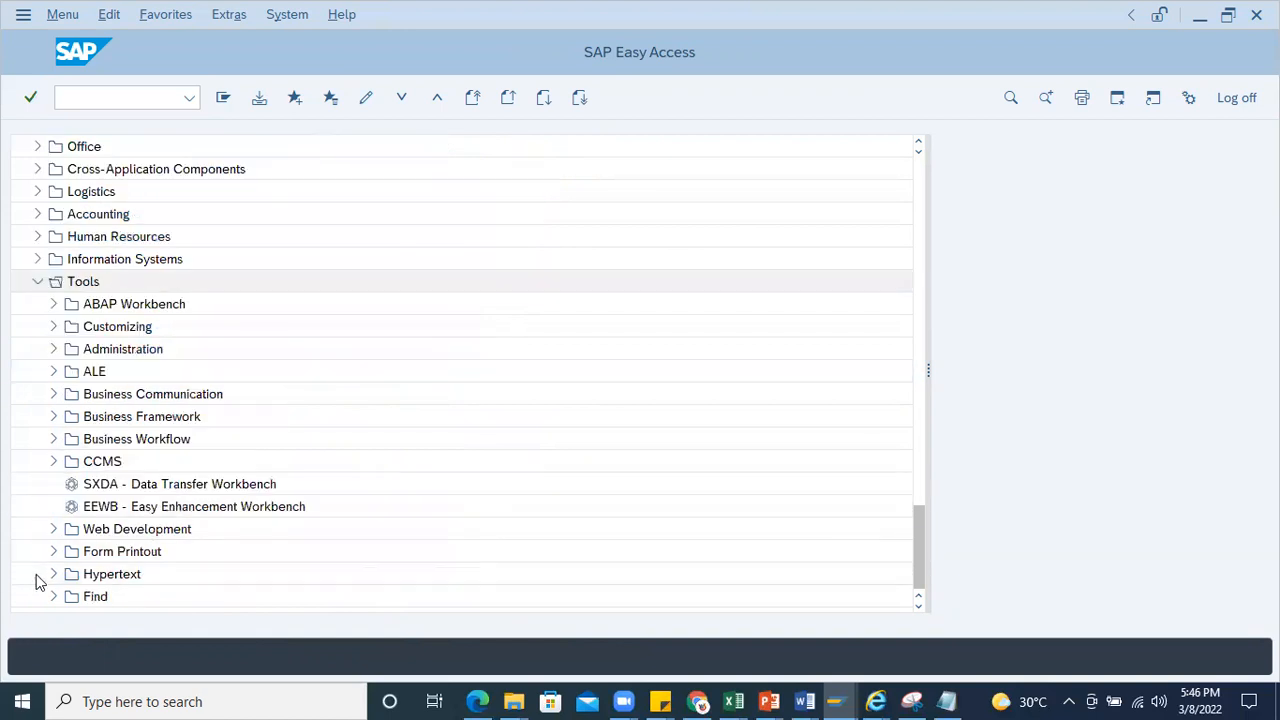
left_click(54, 327)
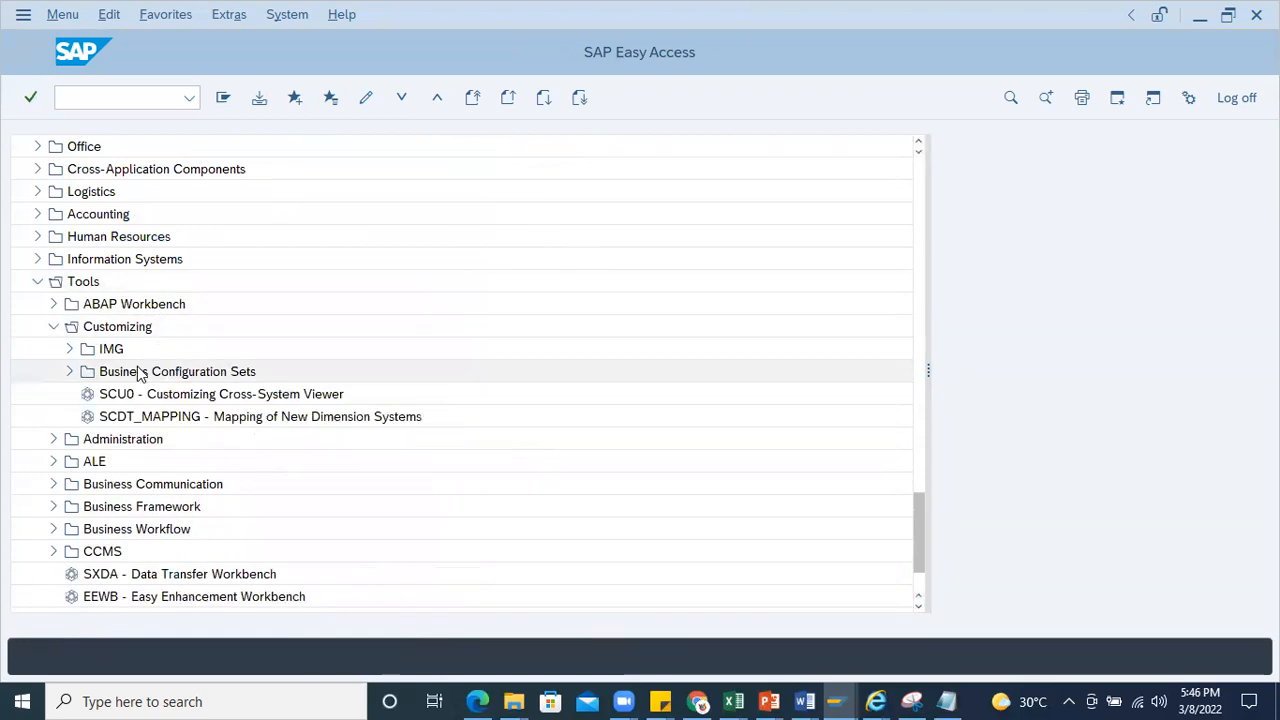
left_click(69, 350)
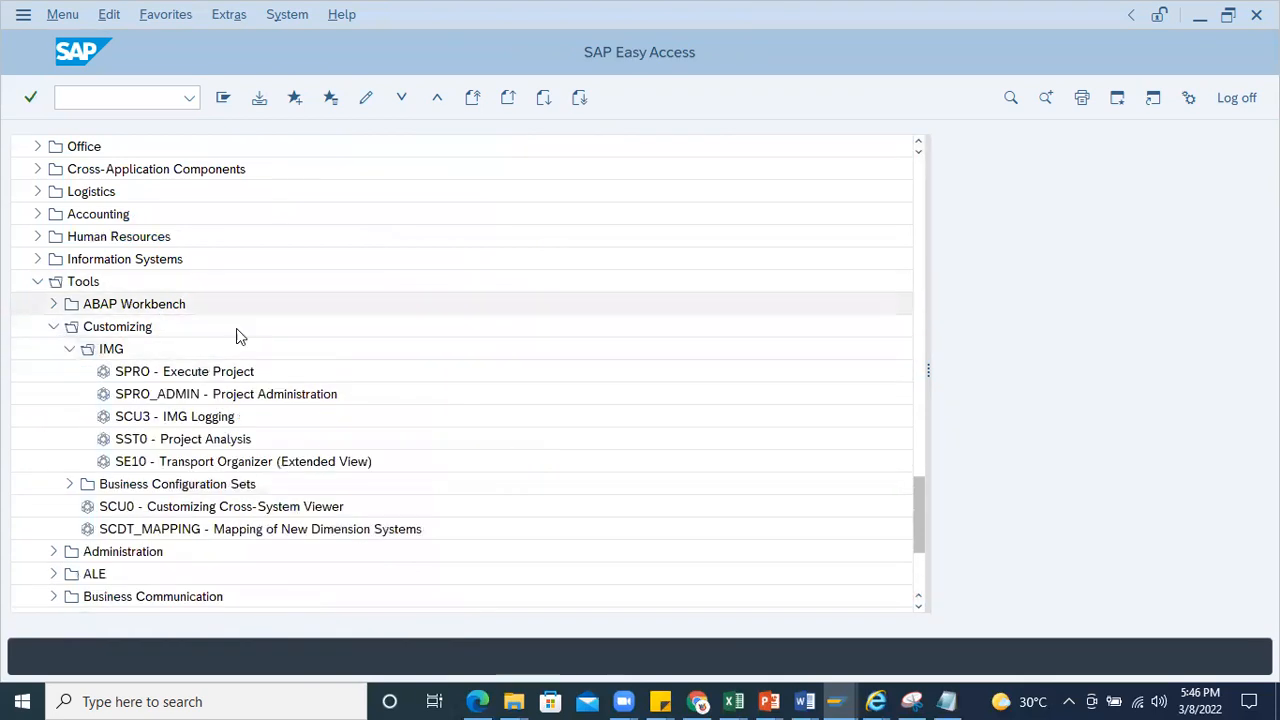
right_click(186, 375)
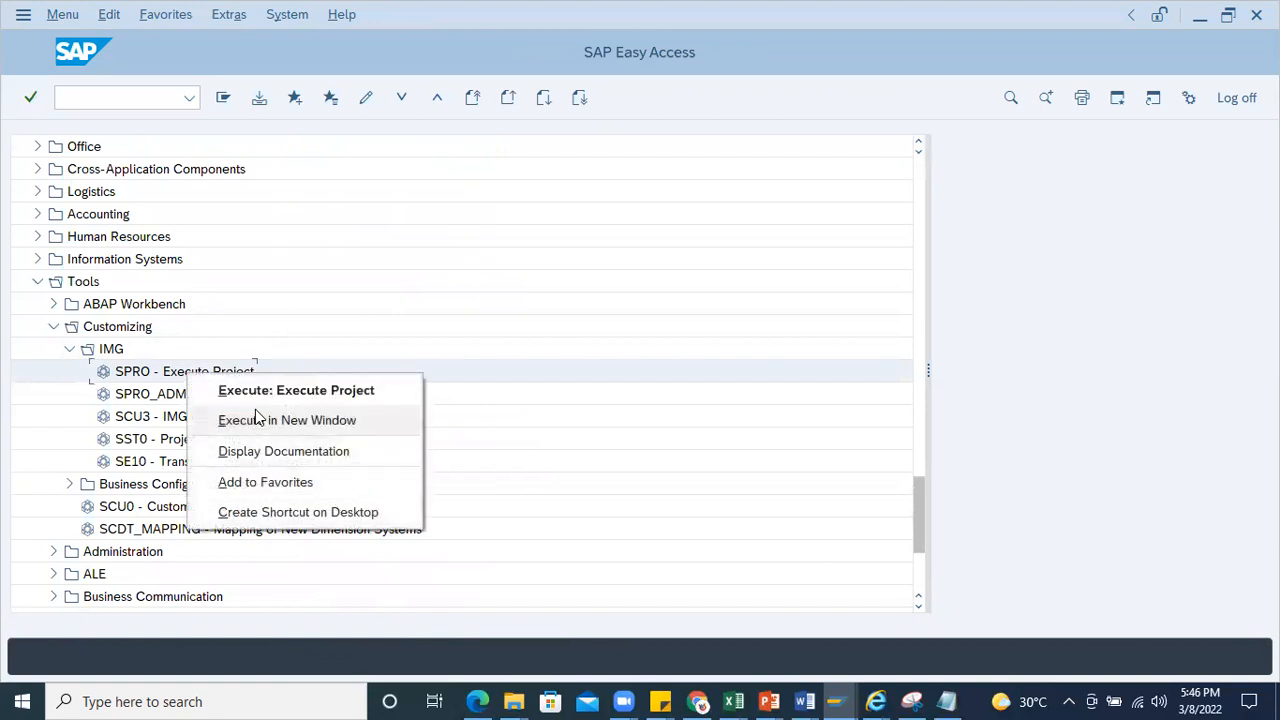
left_click(248, 484)
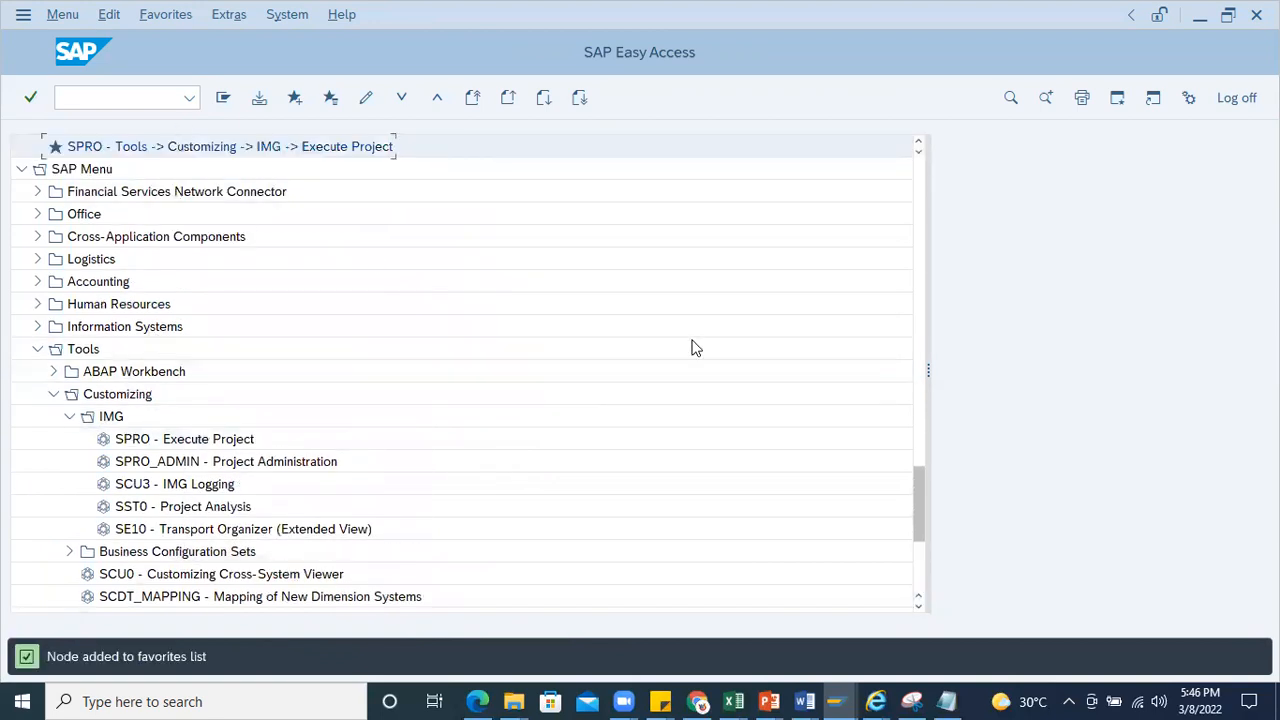
Step: Run SPRO from the favorites and display the SAP Reference IMG
scroll(928, 445, "up", 1)
scroll(928, 445, "up", 6)
scroll(928, 445, "down", 2)
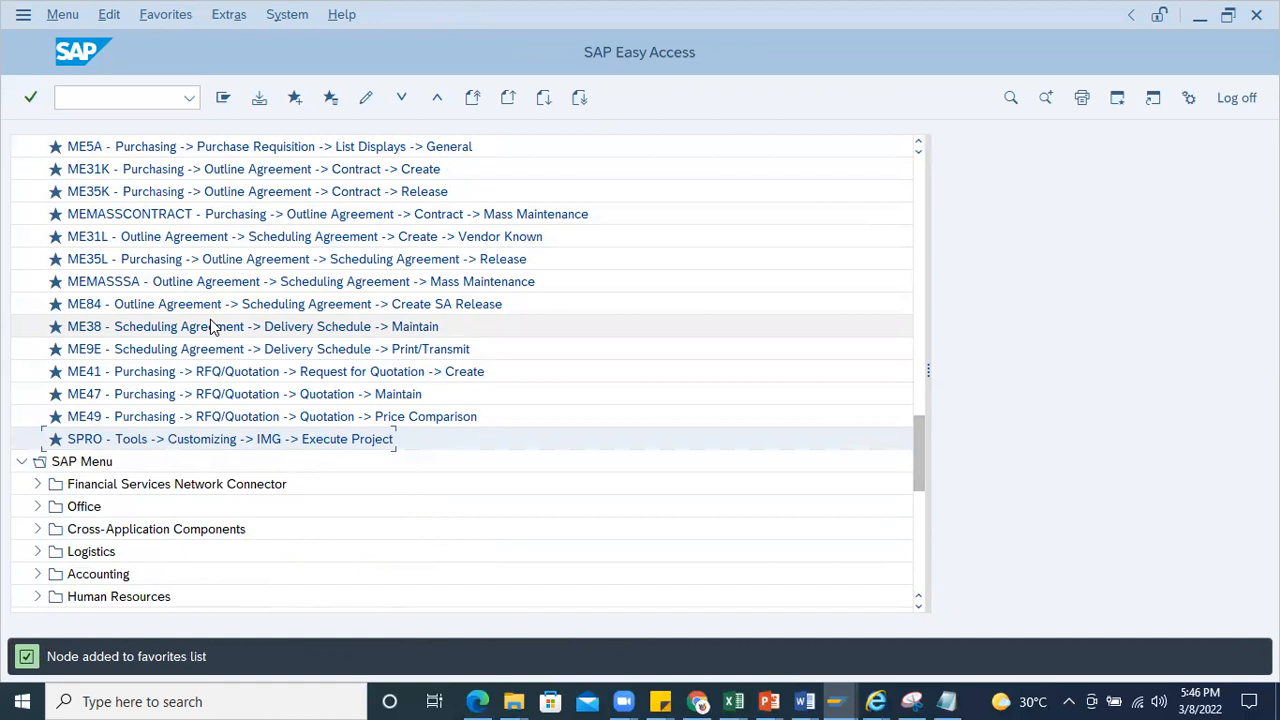
double_click(100, 440)
left_click(289, 98)
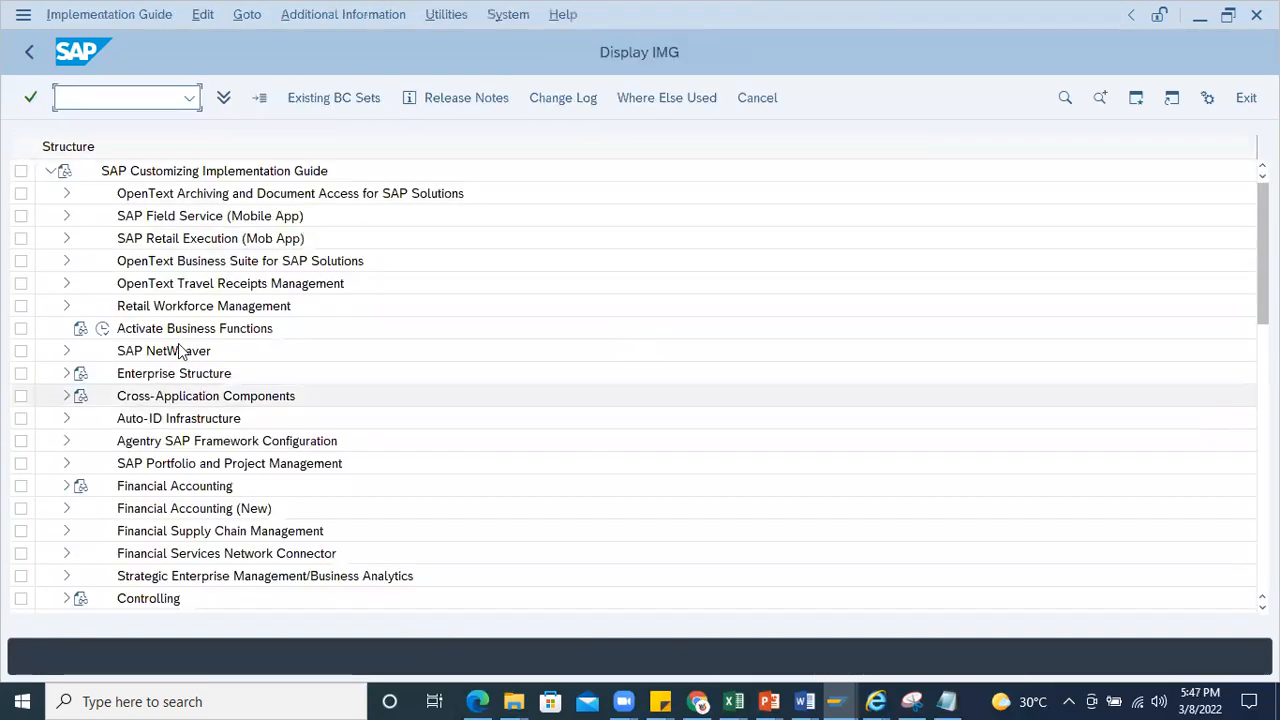
Step: Look through the IMG structure around Sales and Distribution and Materials Management, and return to SAP Easy Access
scroll(193, 375, "down", 4)
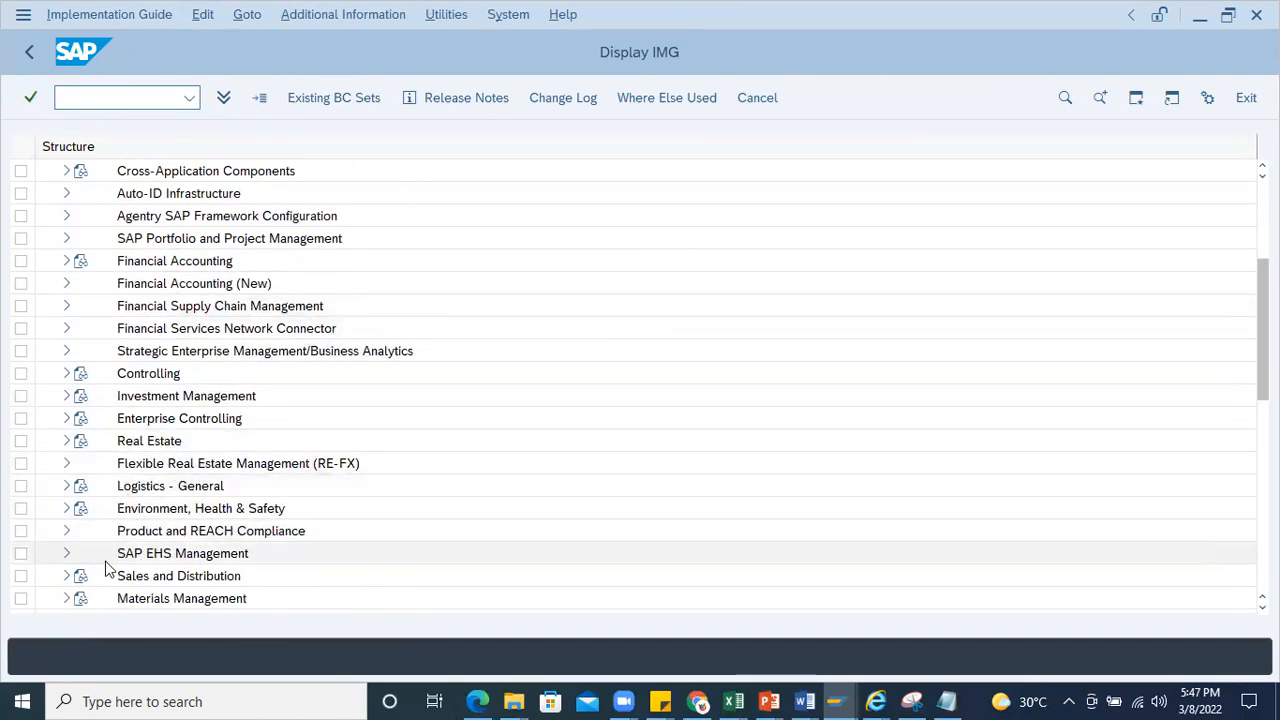
scroll(80, 610, "down", 1)
scroll(80, 612, "down", 1)
left_click(66, 508)
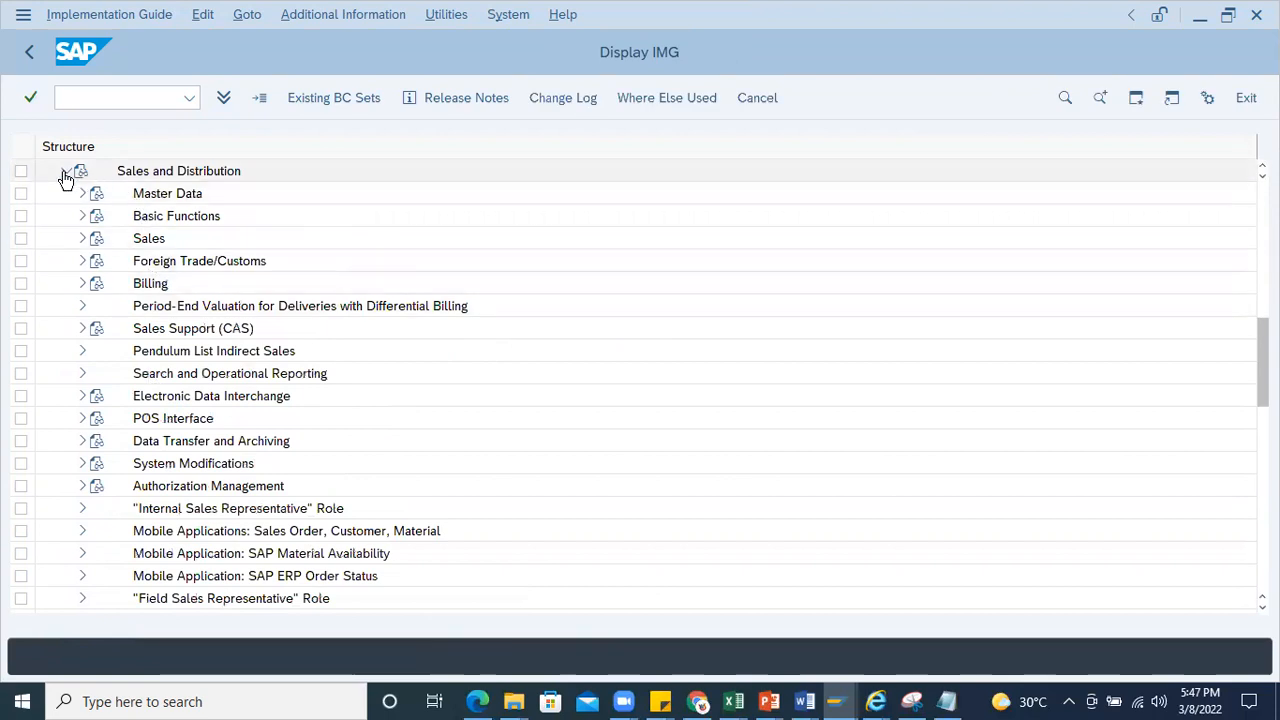
left_click(66, 171)
left_click(66, 193)
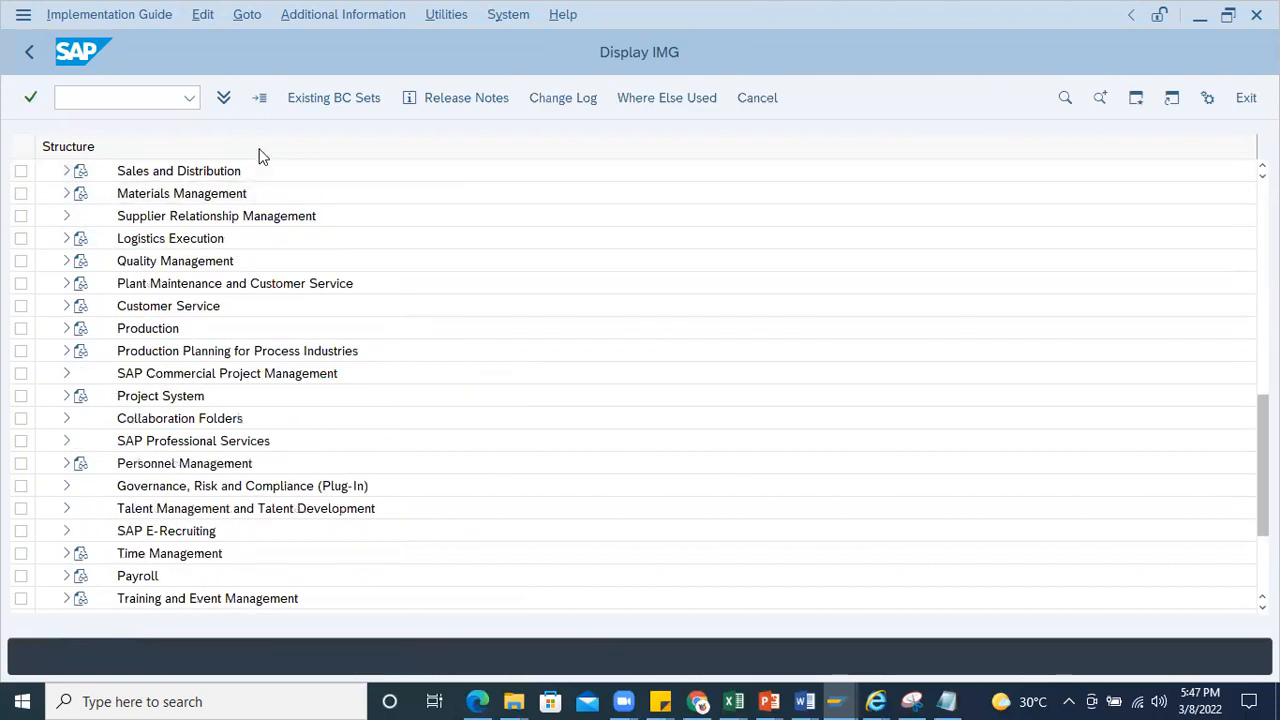
left_click(30, 55)
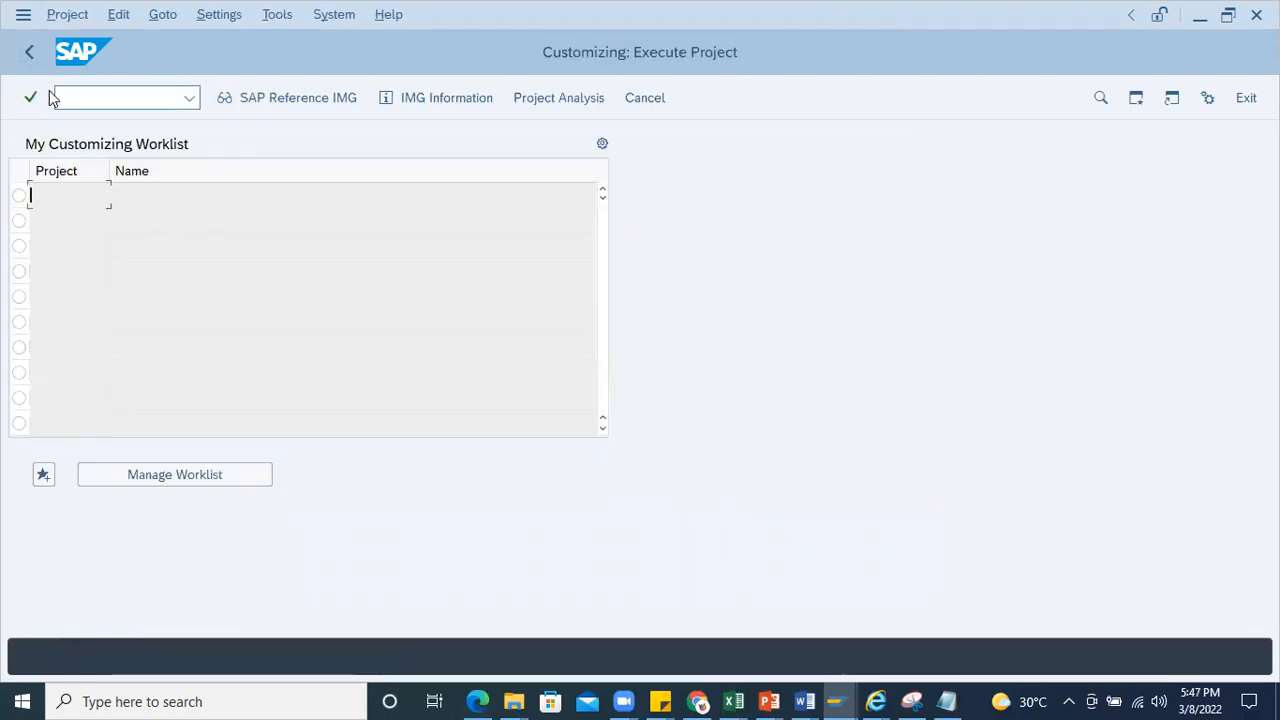
left_click(28, 57)
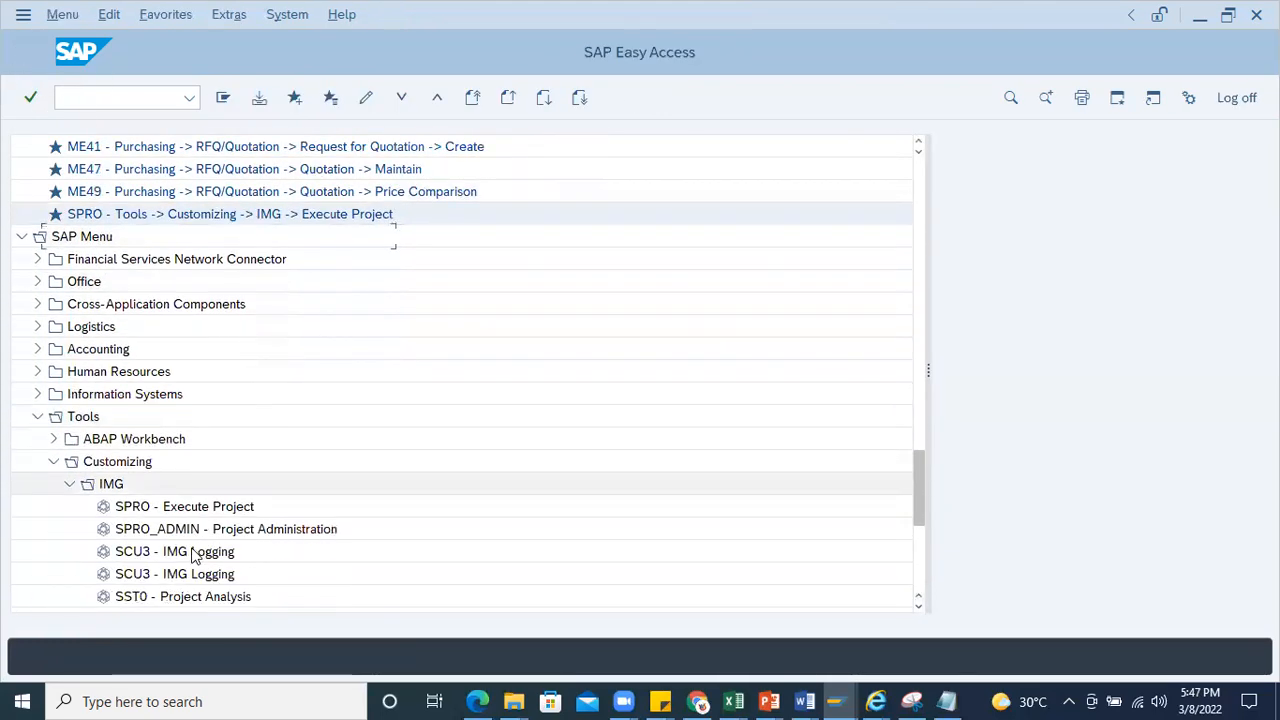
Step: Add SE10 - Transport Organizer (Extended View) from the IMG folder to the favorites
scroll(170, 570, "down", 1)
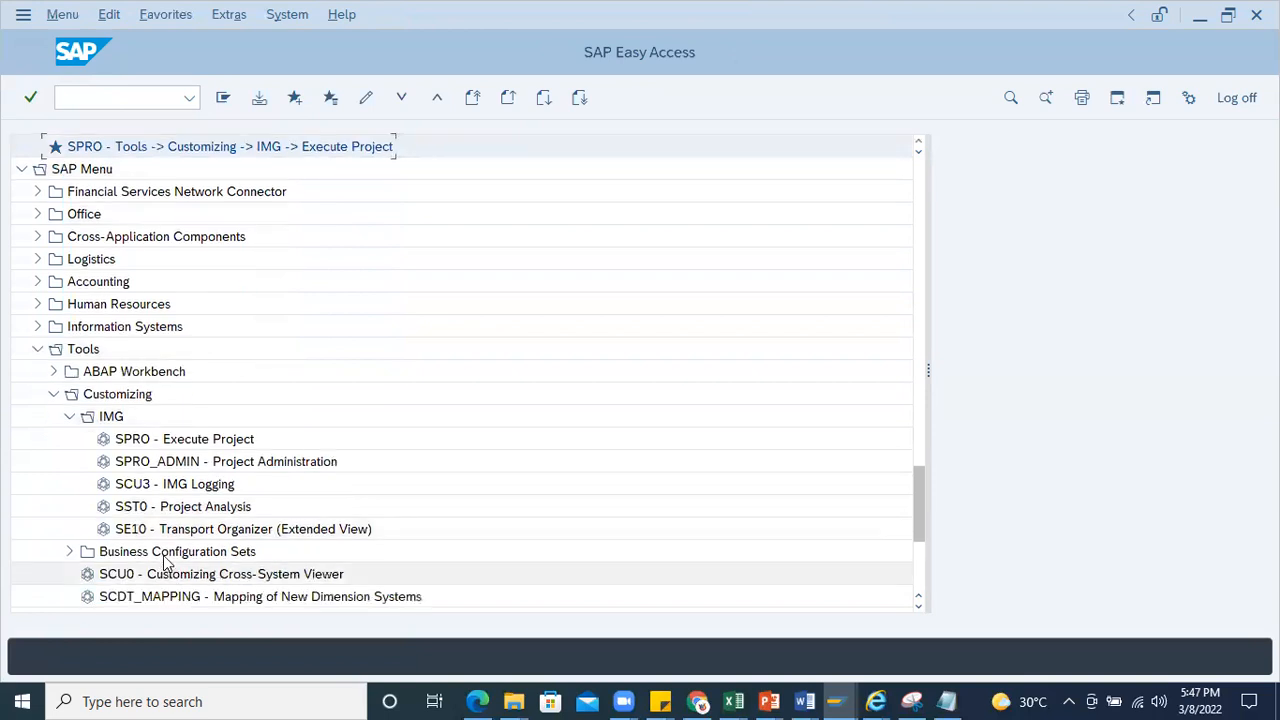
right_click(180, 532)
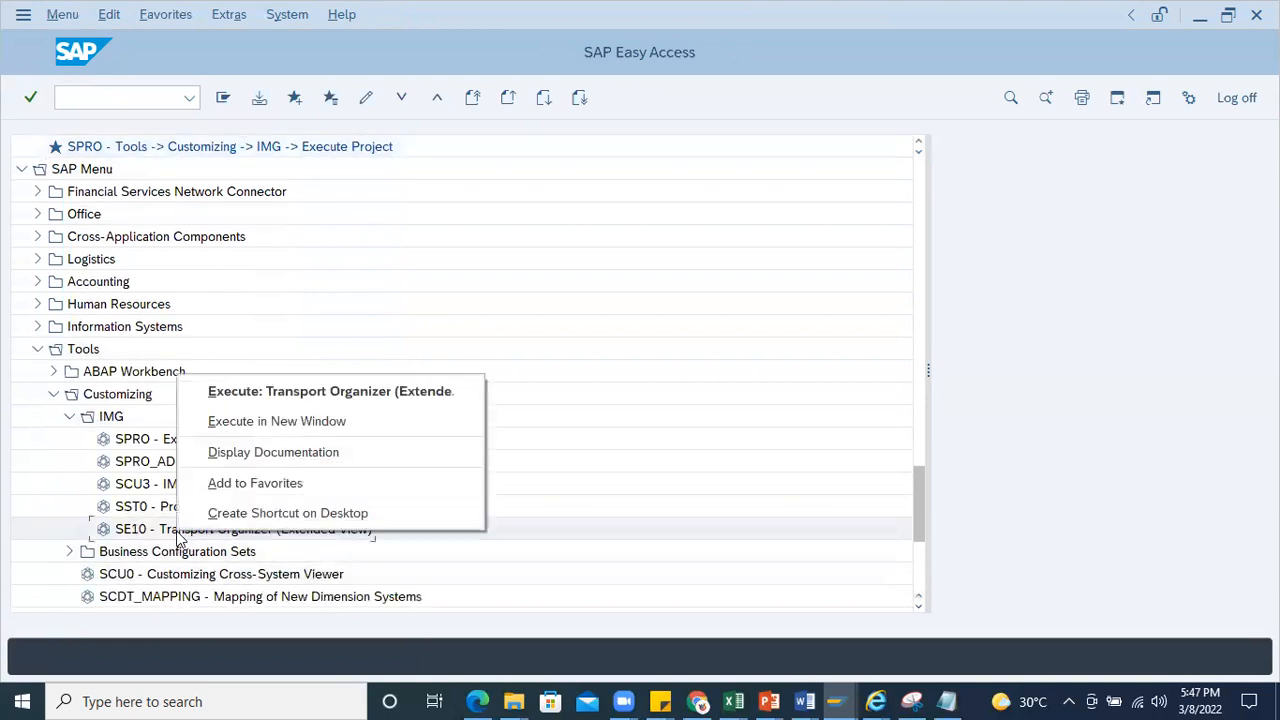
left_click(244, 484)
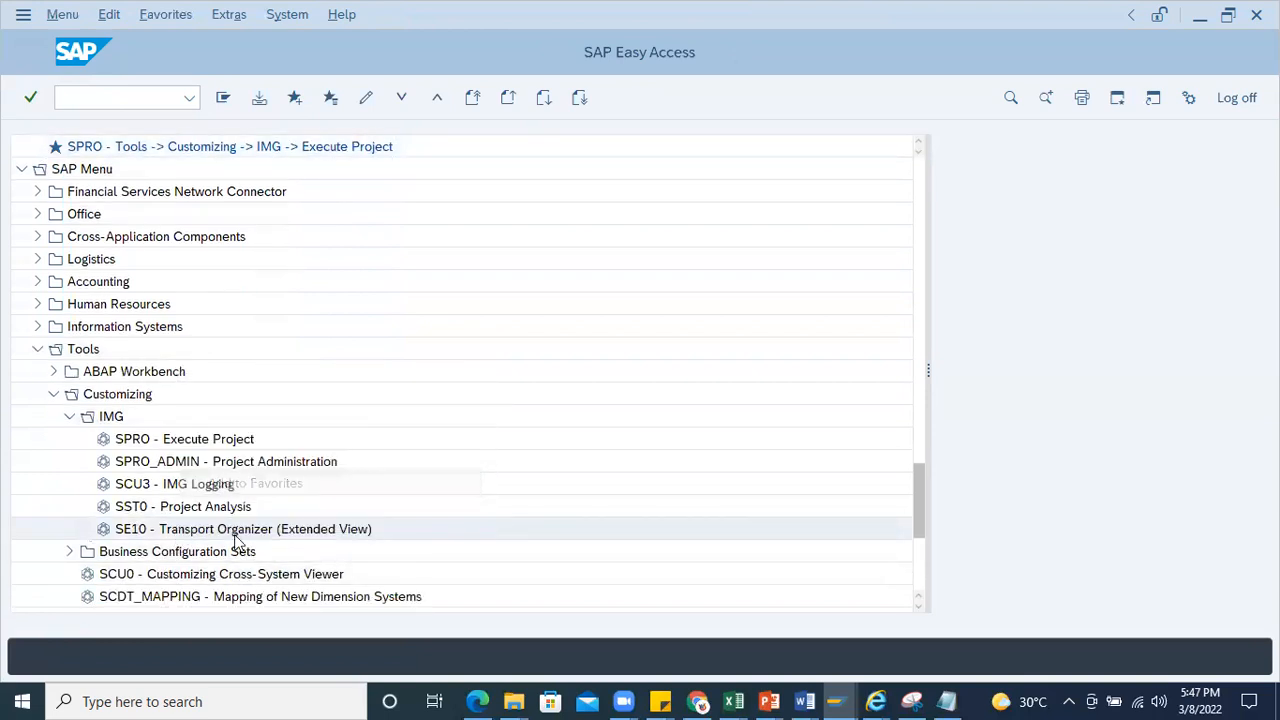
Step: Check the ALE folder and its ALE Administration subfolder under Tools, collapse them, and look over the remaining Tools entries
scroll(180, 480, "down", 3)
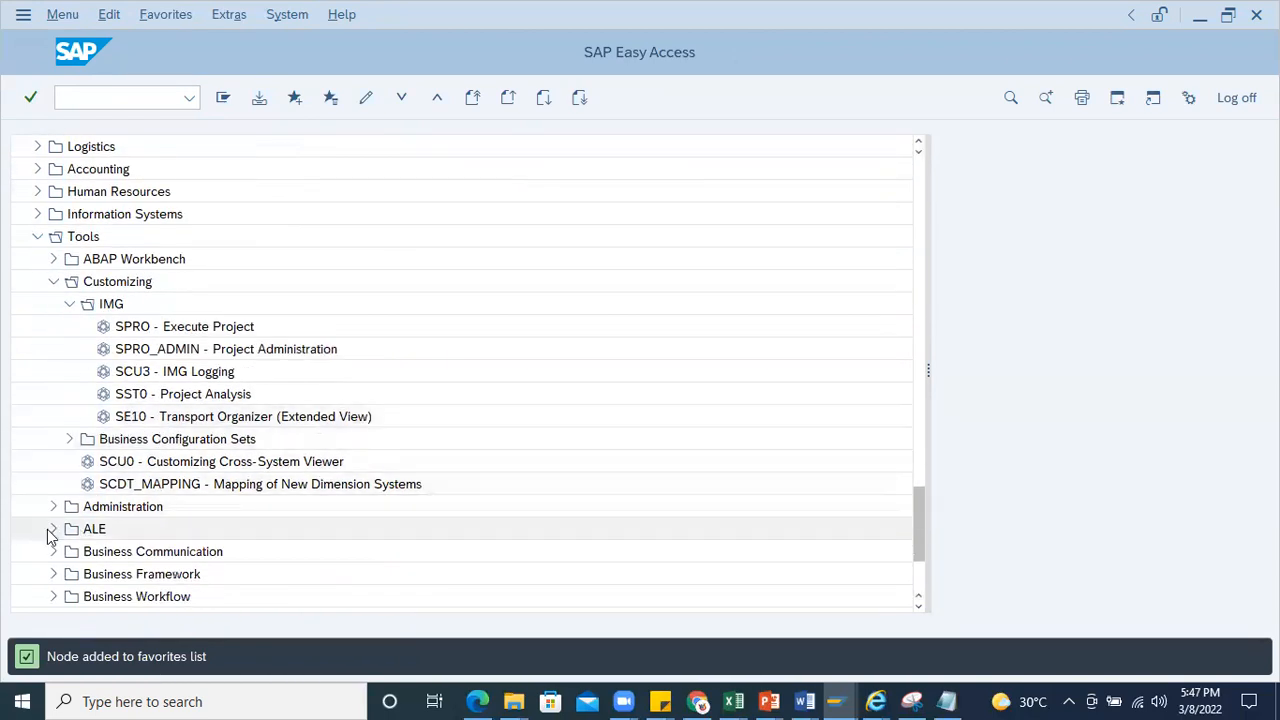
left_click(51, 530)
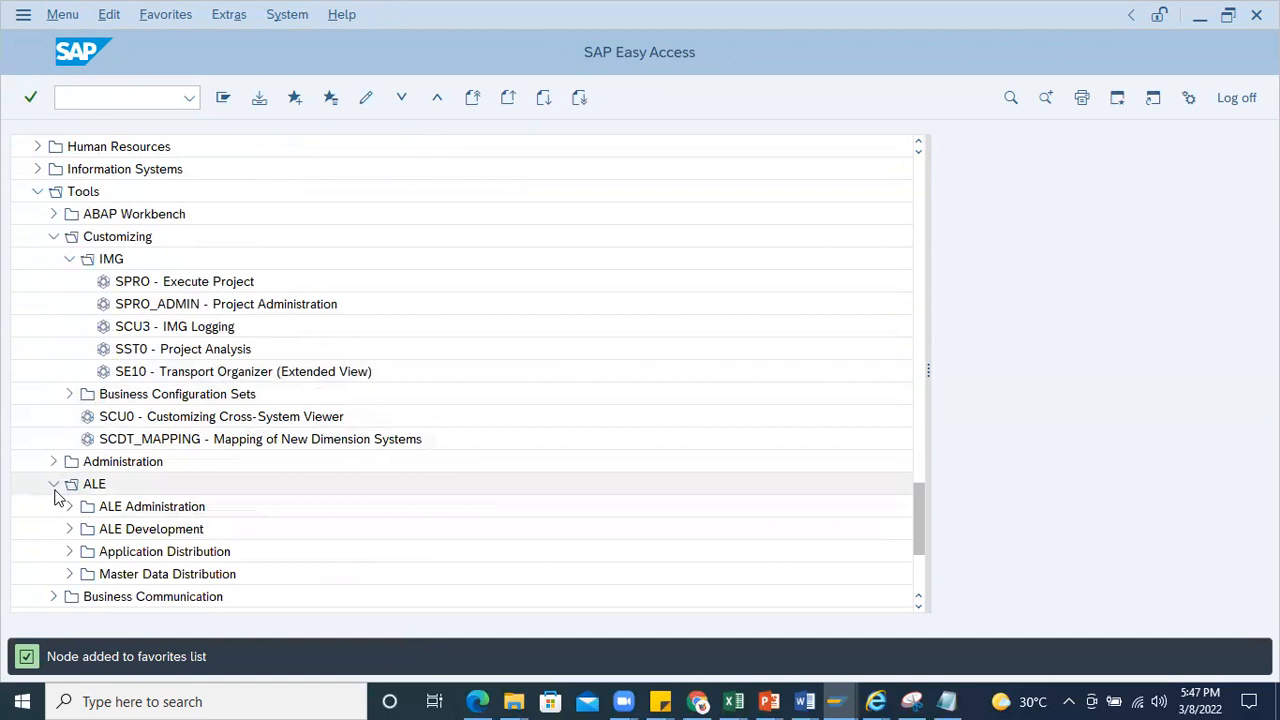
left_click(62, 507)
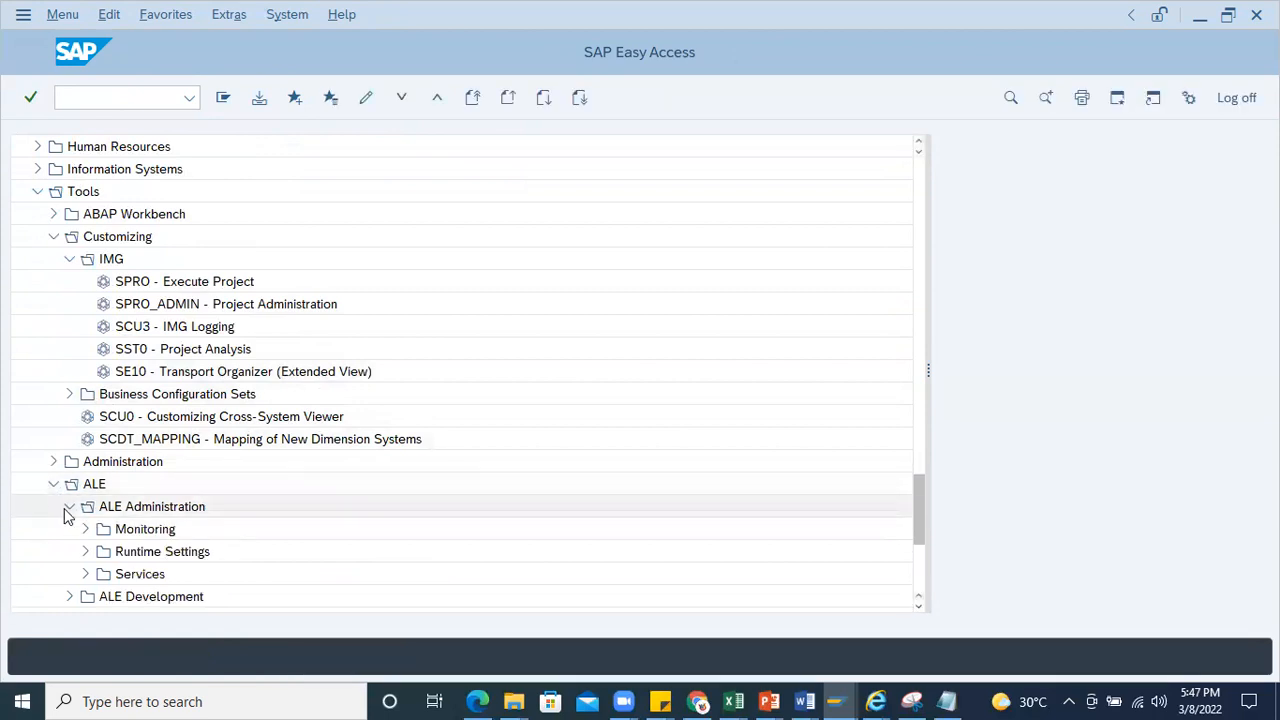
left_click(69, 506)
left_click(53, 483)
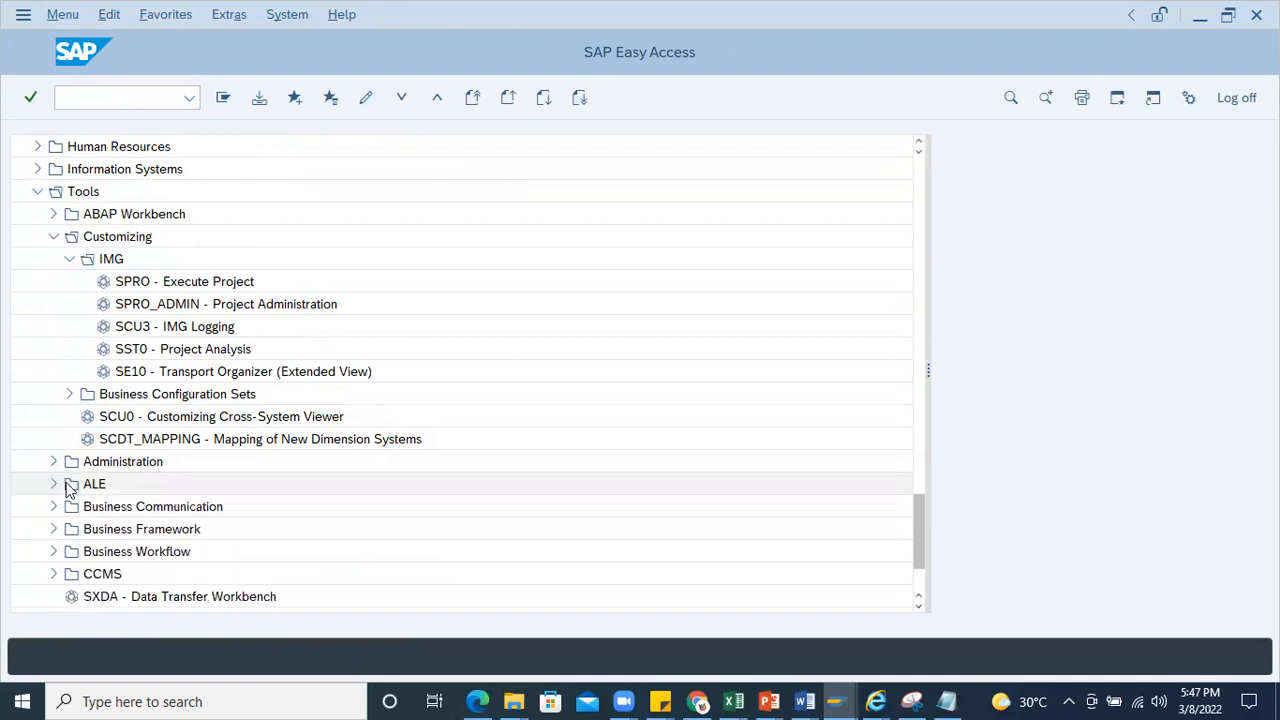
scroll(95, 528, "down", 1)
scroll(95, 528, "down", 1)
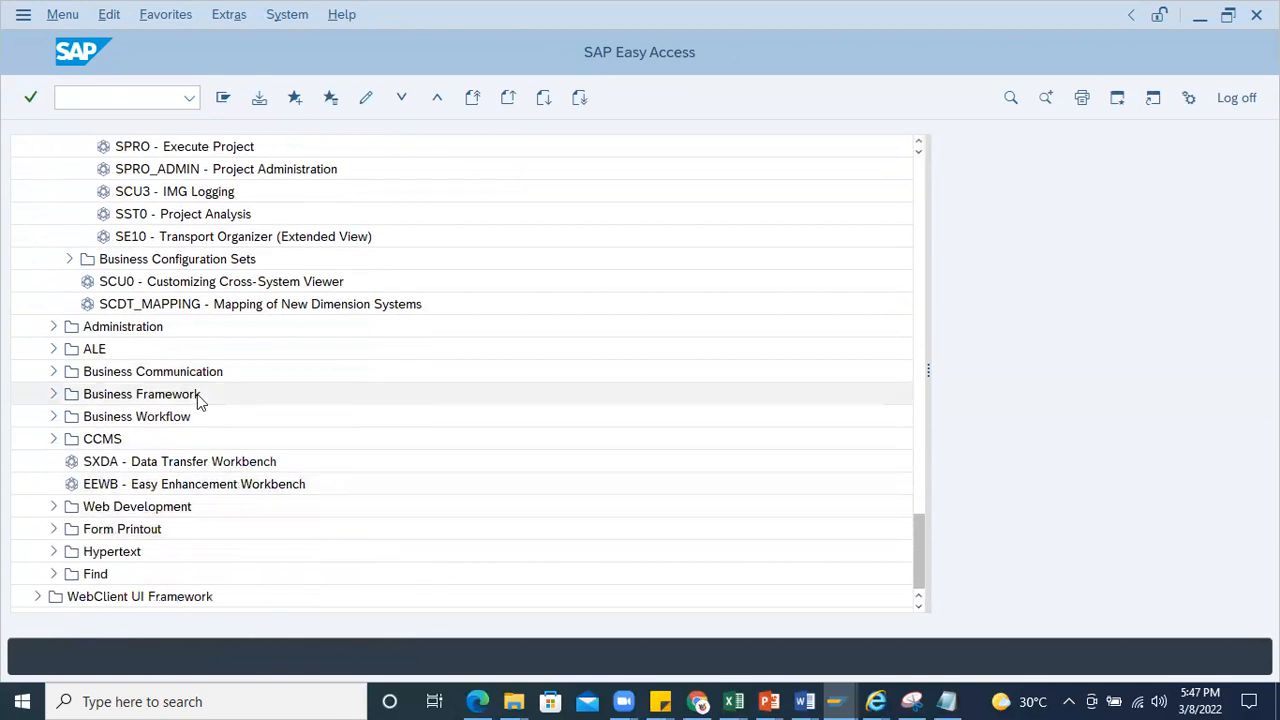
Step: Collapse the IMG folder under Customizing, and briefly view the contents of the Accounting folder
scroll(143, 452, "up", 1)
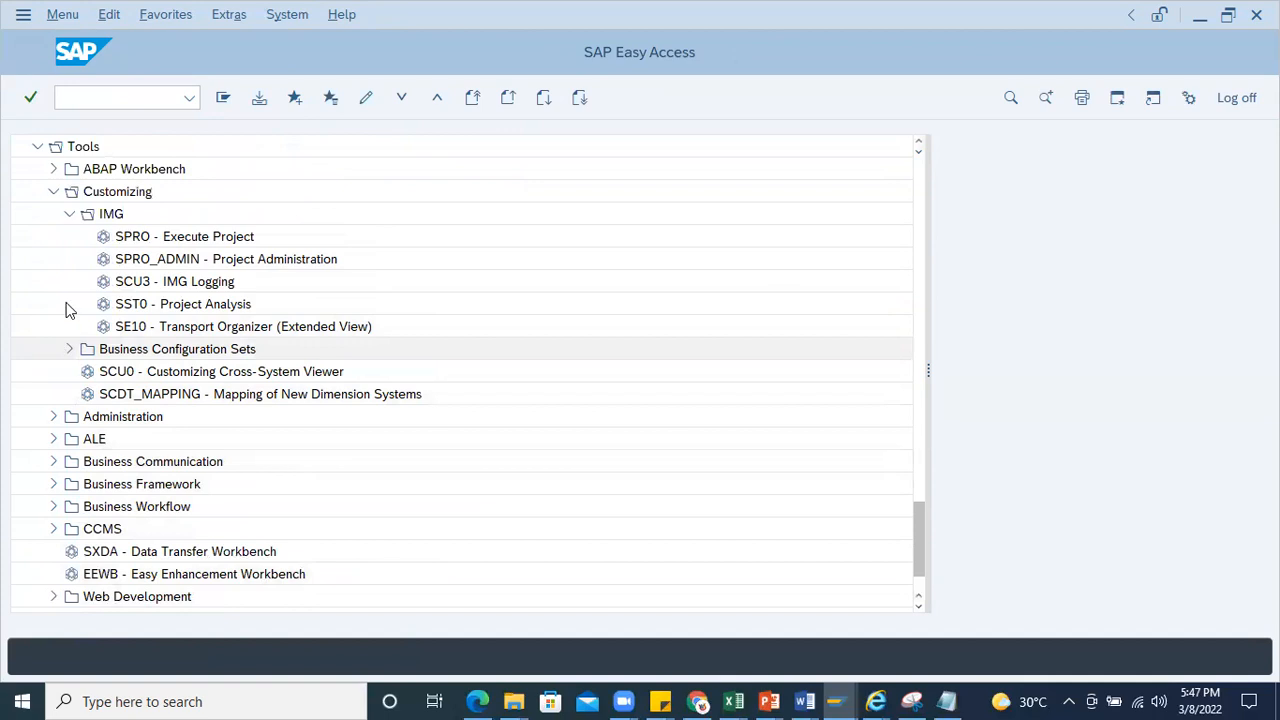
left_click(70, 215)
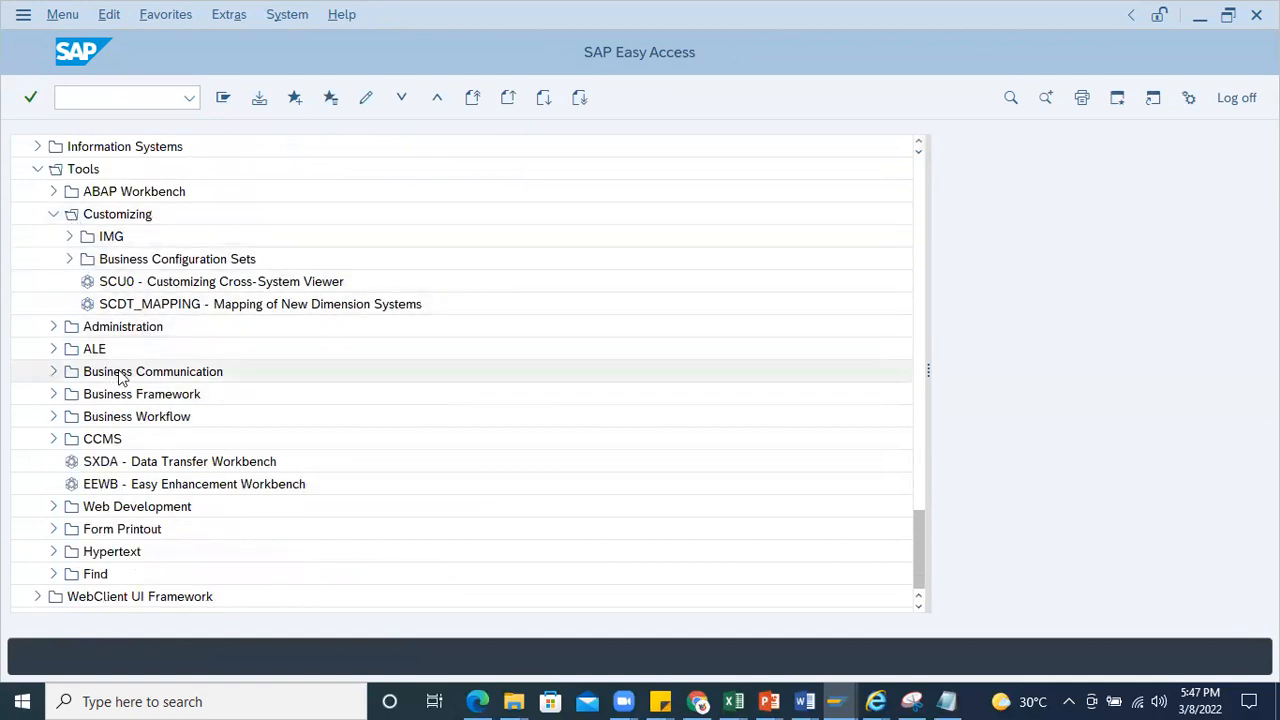
scroll(116, 354, "up", 2)
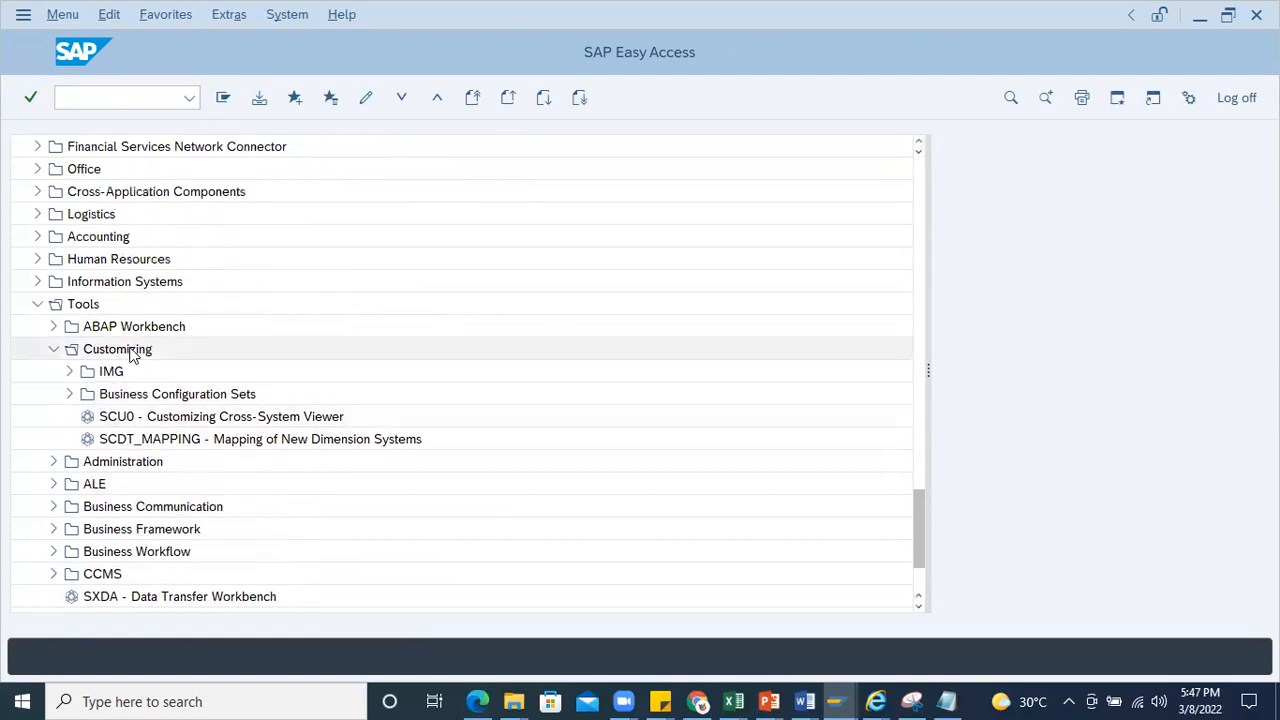
scroll(165, 378, "up", 1)
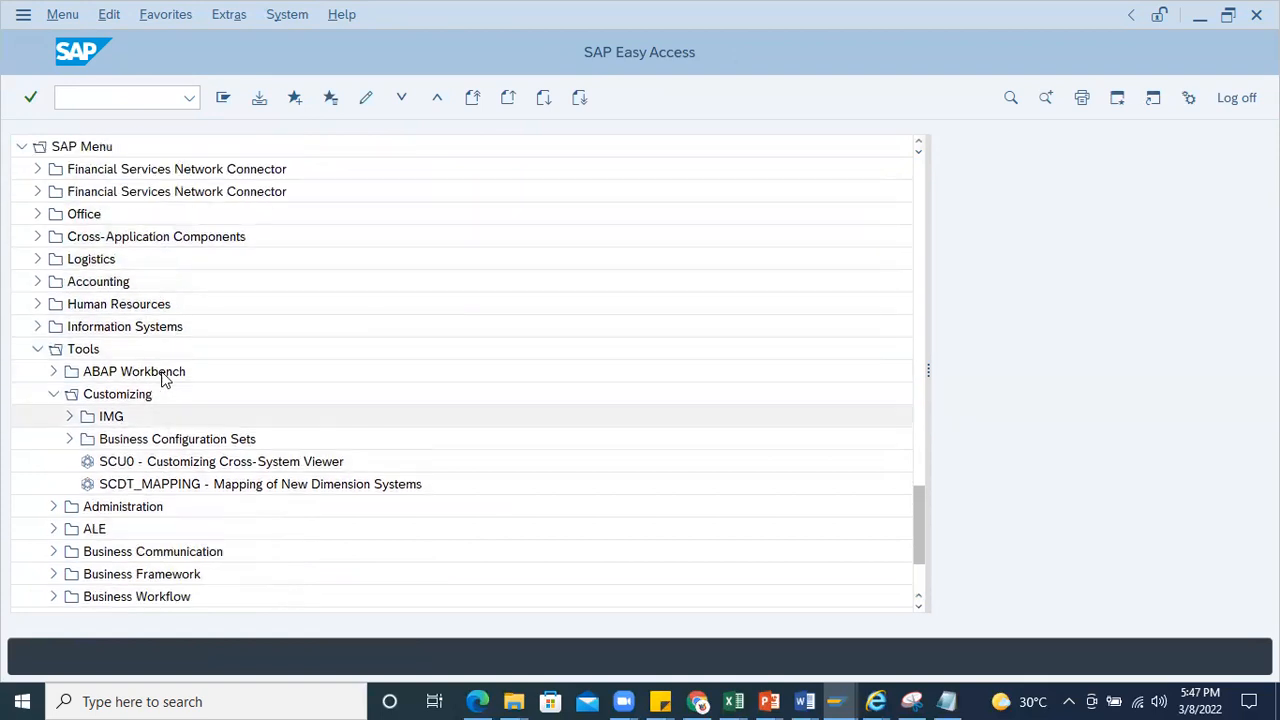
scroll(165, 378, "up", 3)
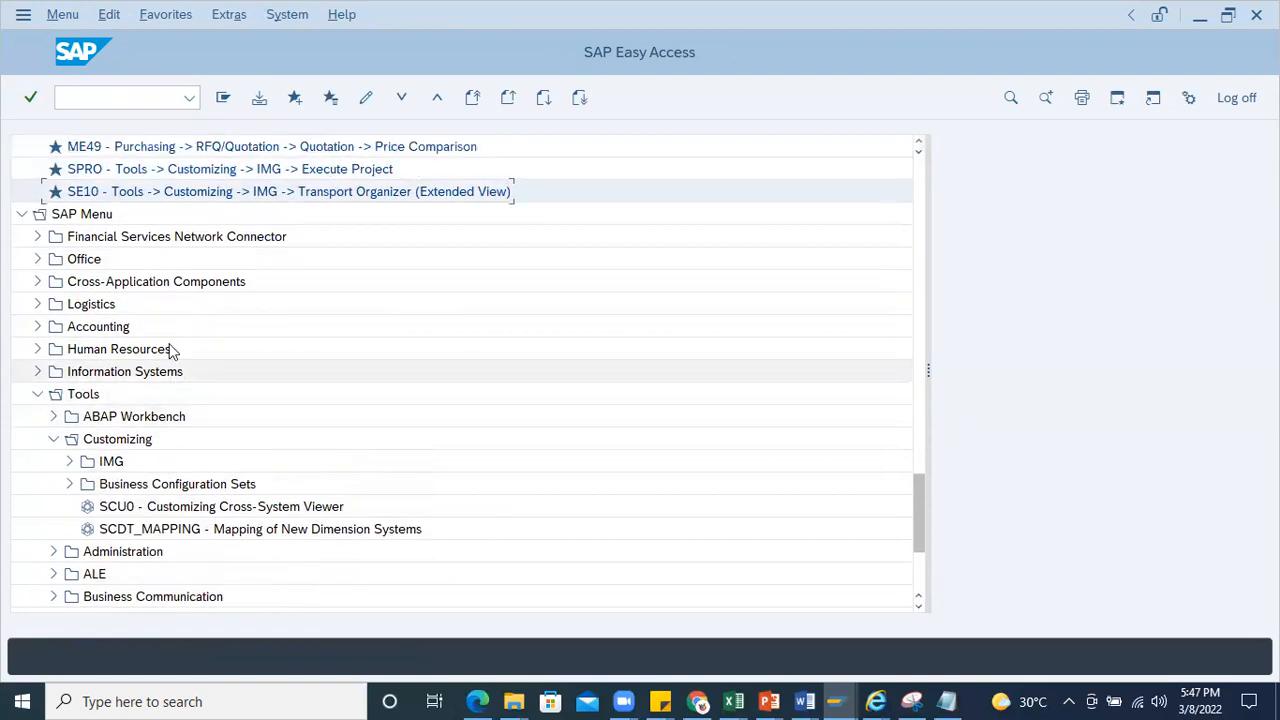
left_click(37, 327)
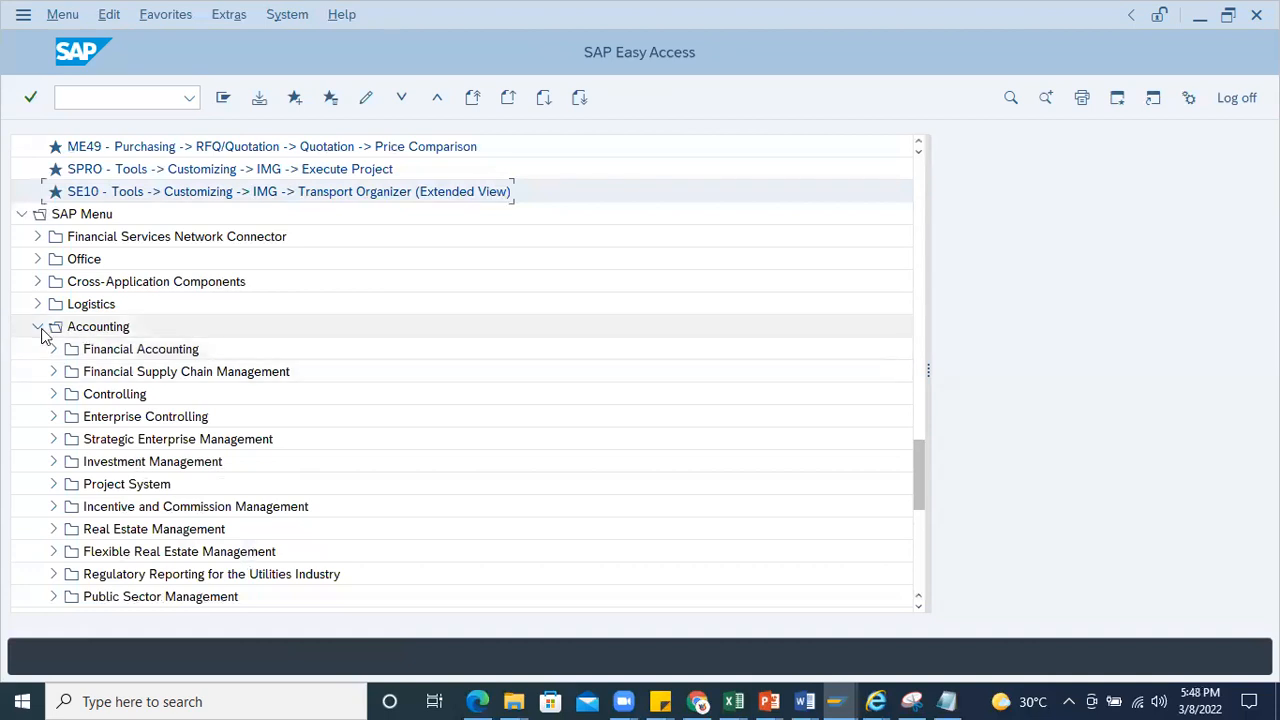
left_click(37, 327)
Step: Examine the maintenance plan creation transactions in Logistics under Plant Maintenance, Preventive Maintenance, Maintenance Planning, Maintenance Plans, Create
left_click(36, 305)
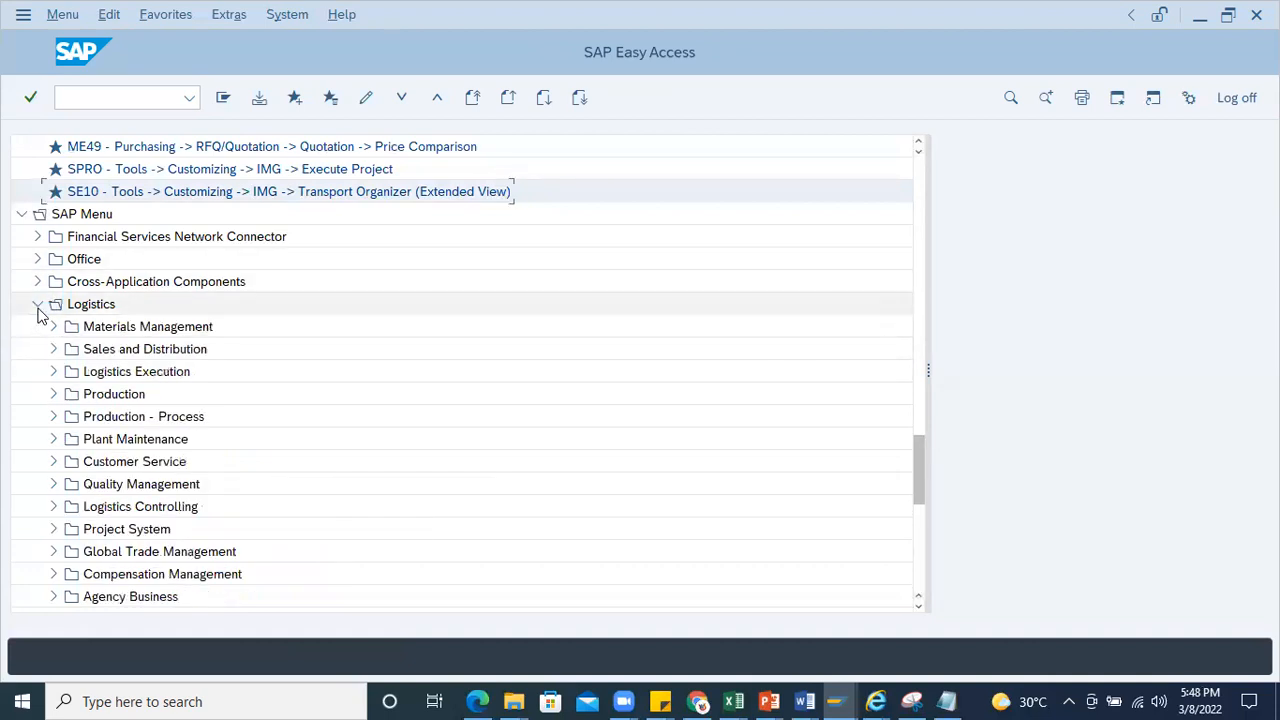
left_click(53, 439)
scroll(128, 500, "down", 1)
scroll(128, 505, "down", 1)
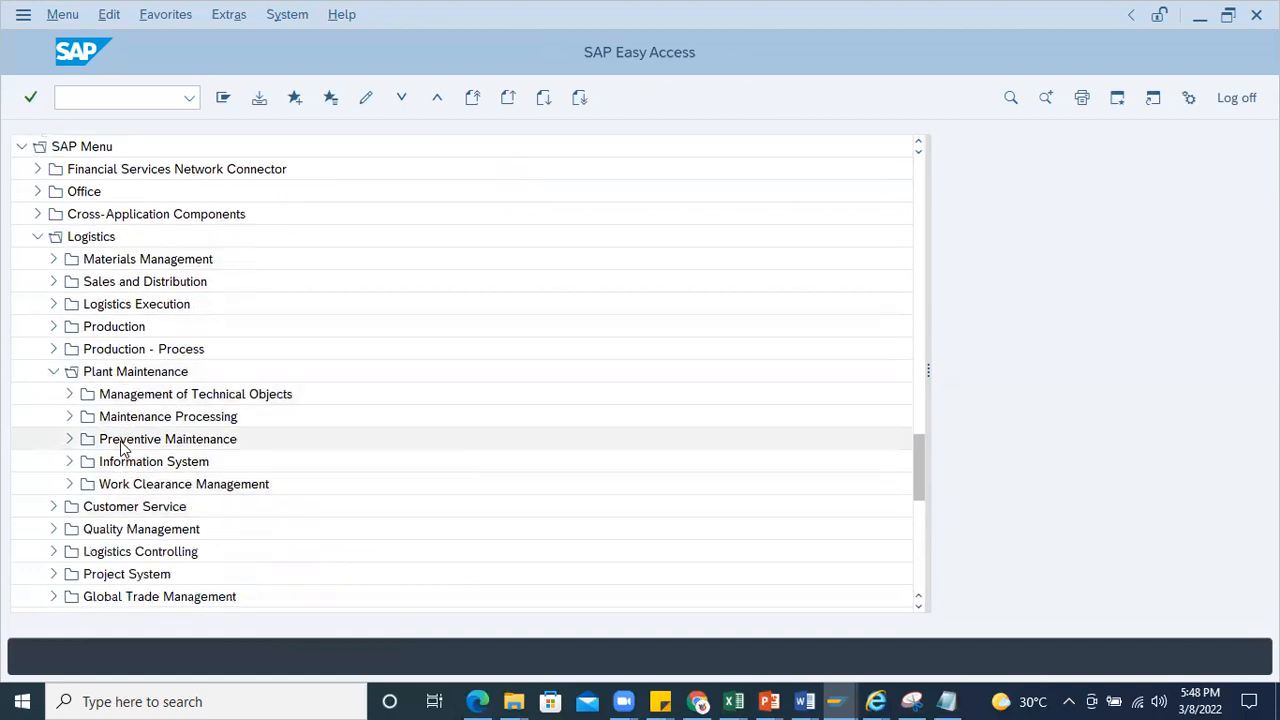
left_click(70, 440)
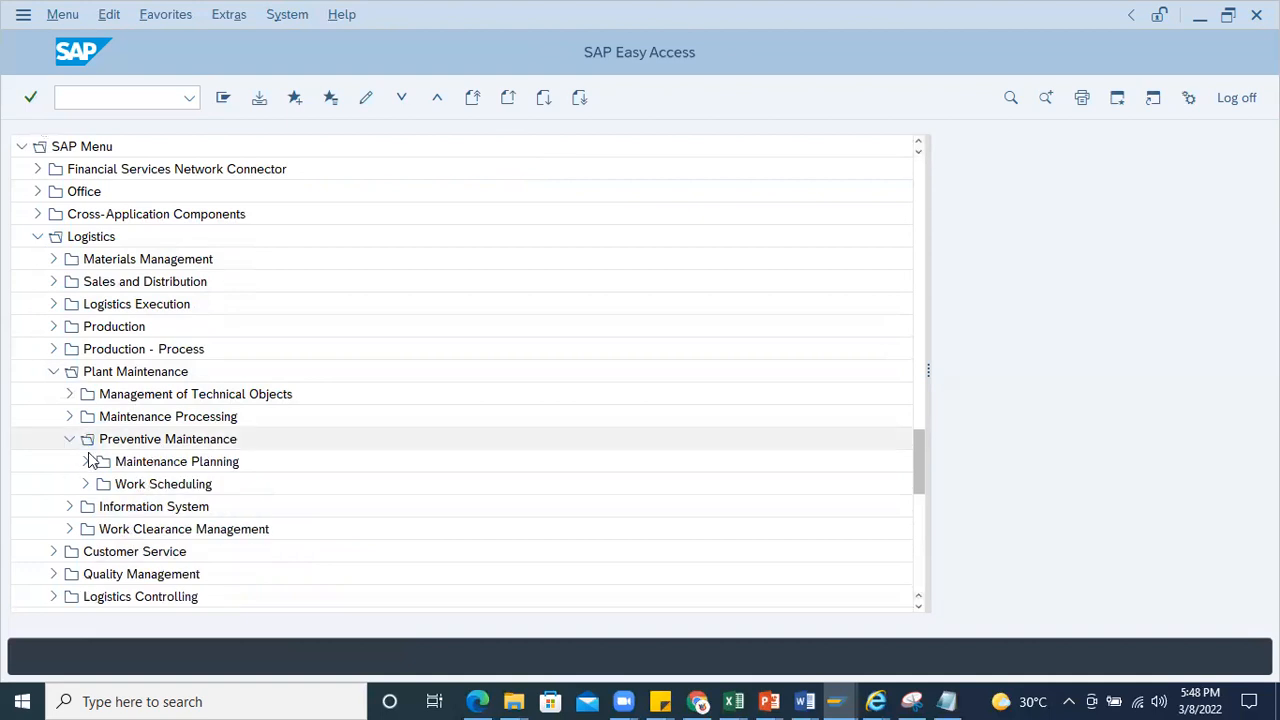
left_click(85, 462)
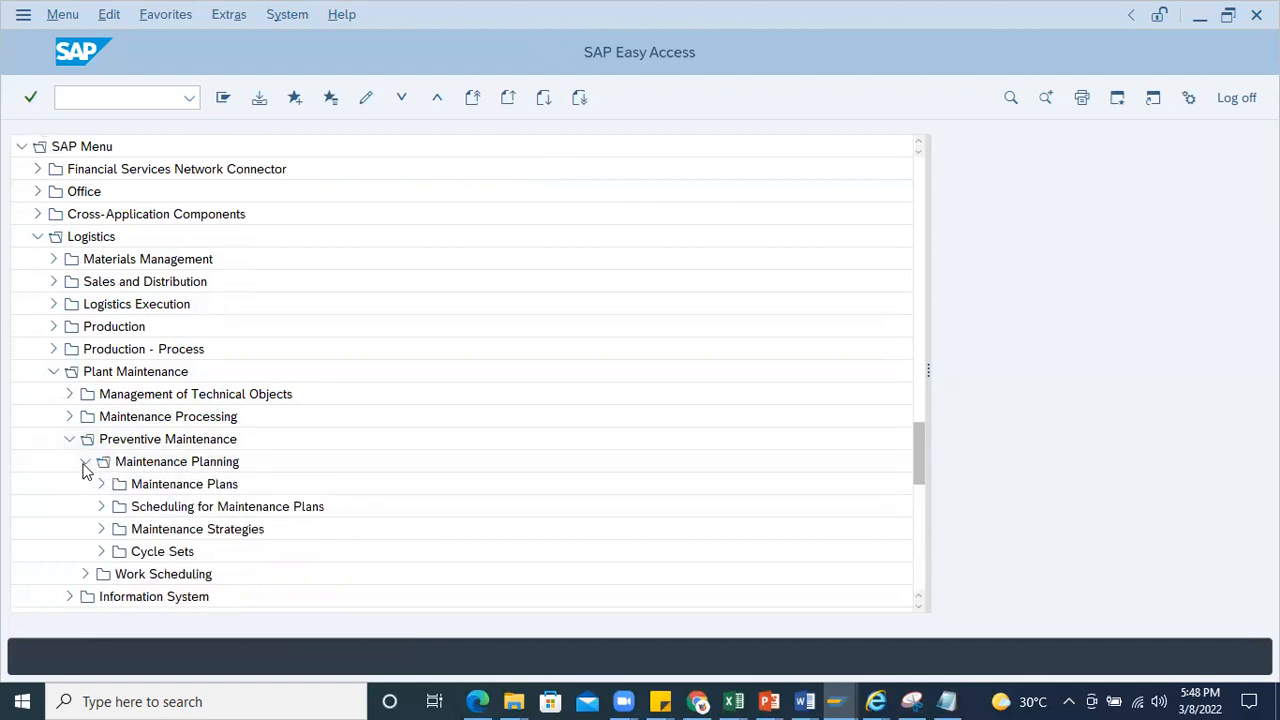
left_click(101, 484)
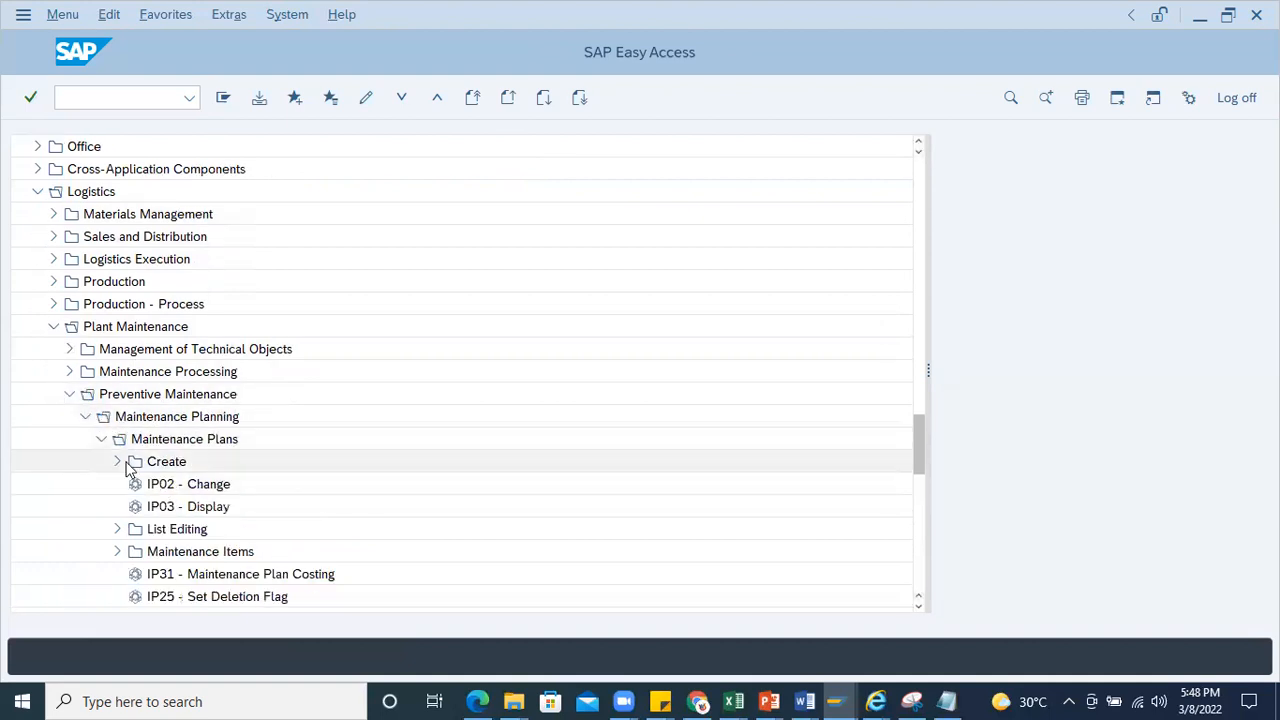
left_click(116, 461)
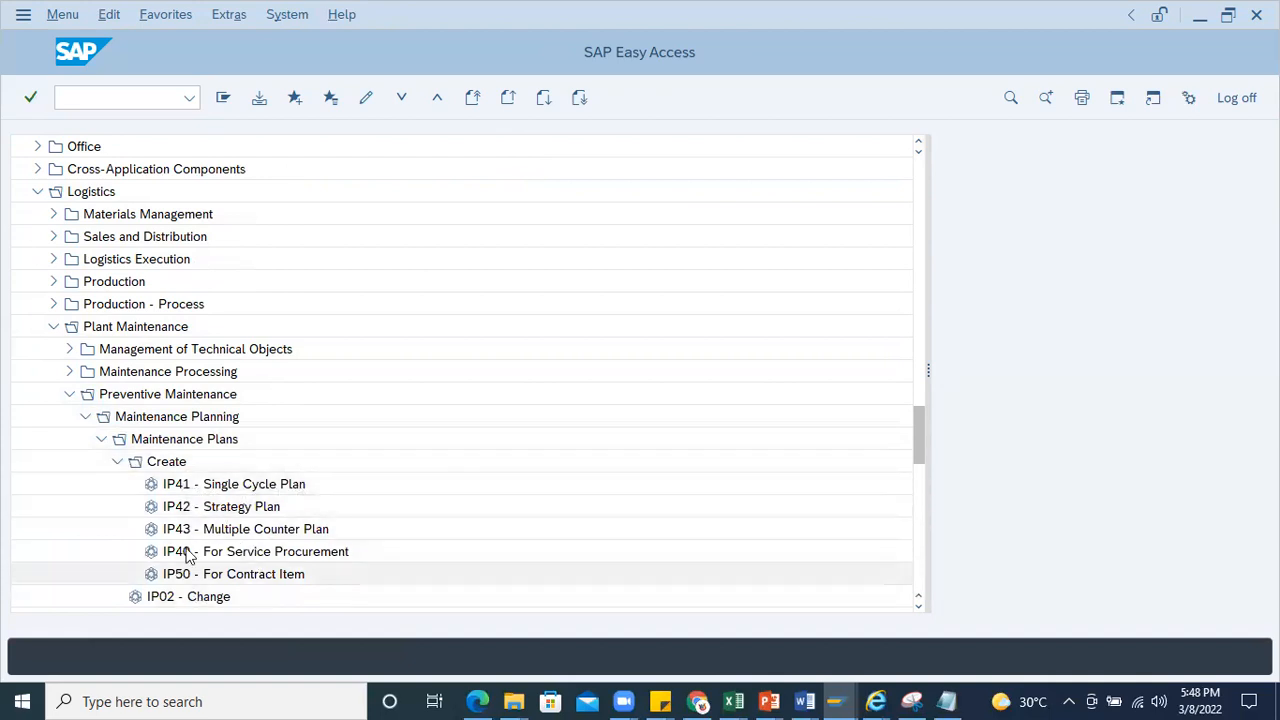
Step: Collapse the Maintenance Plans folder, and view the Create Order initial screen of transaction IW31 before returning to SAP Easy Access
left_click(101, 439)
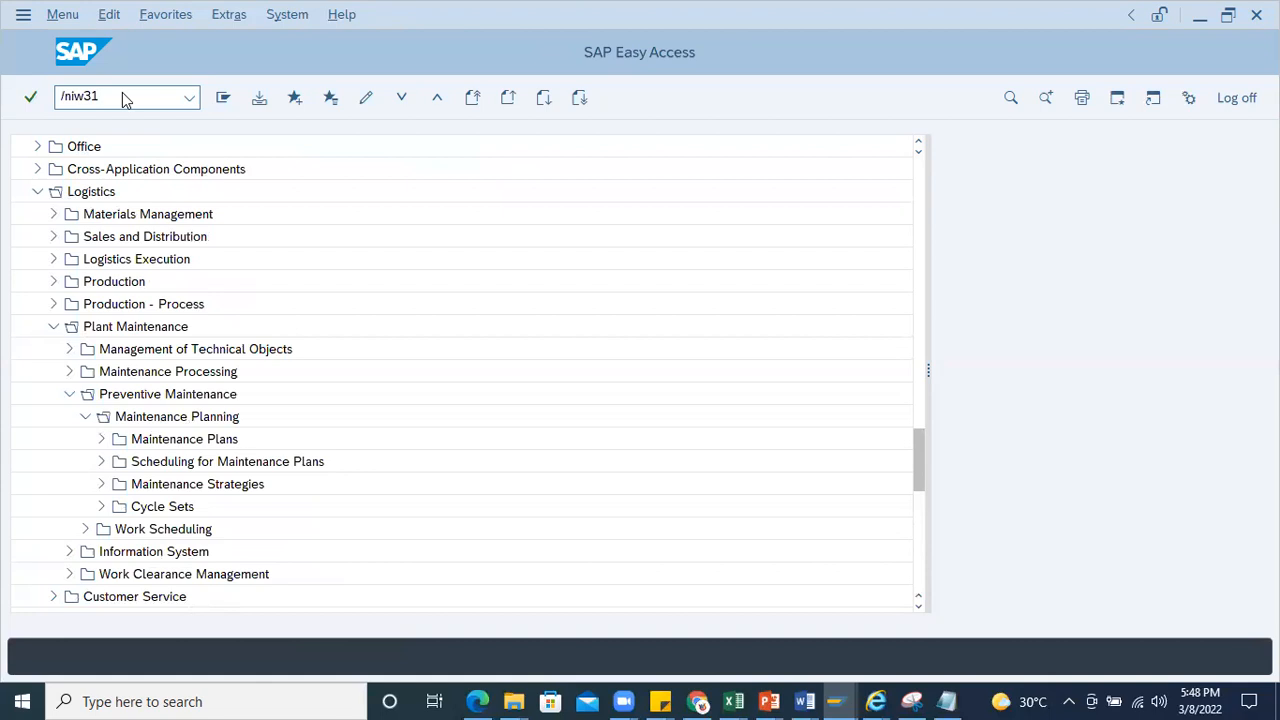
key("Return")
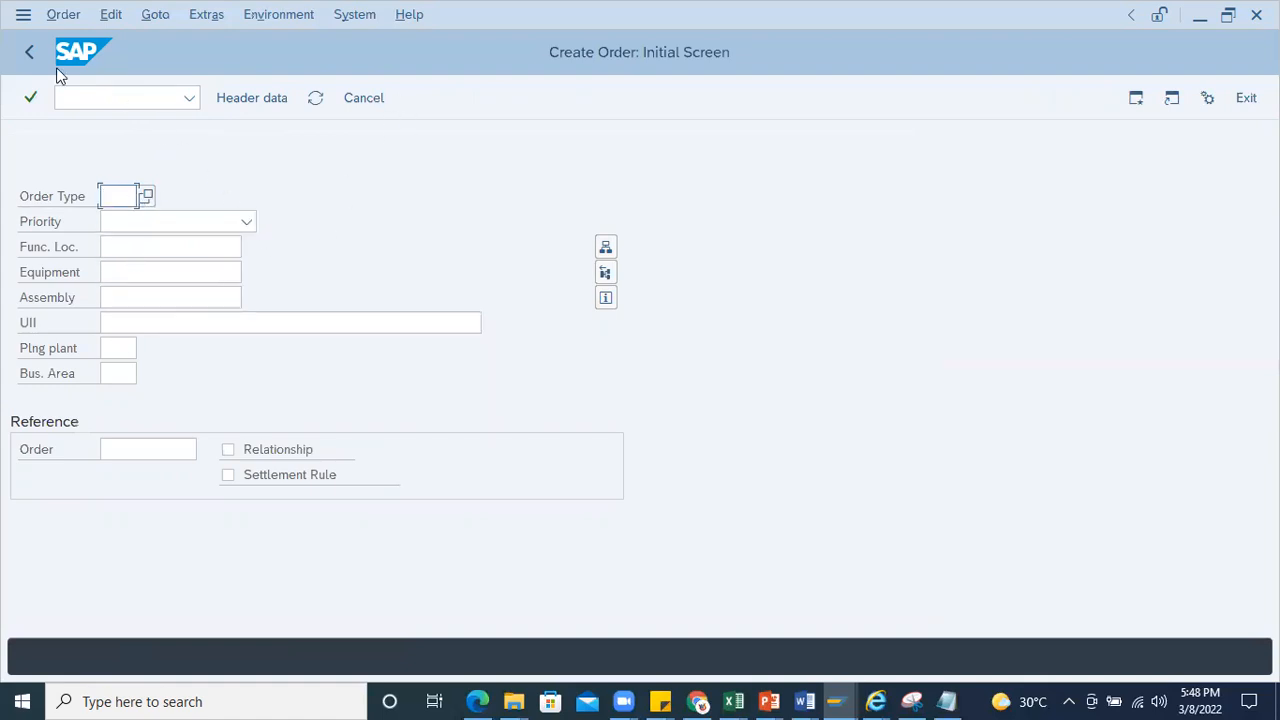
left_click(34, 52)
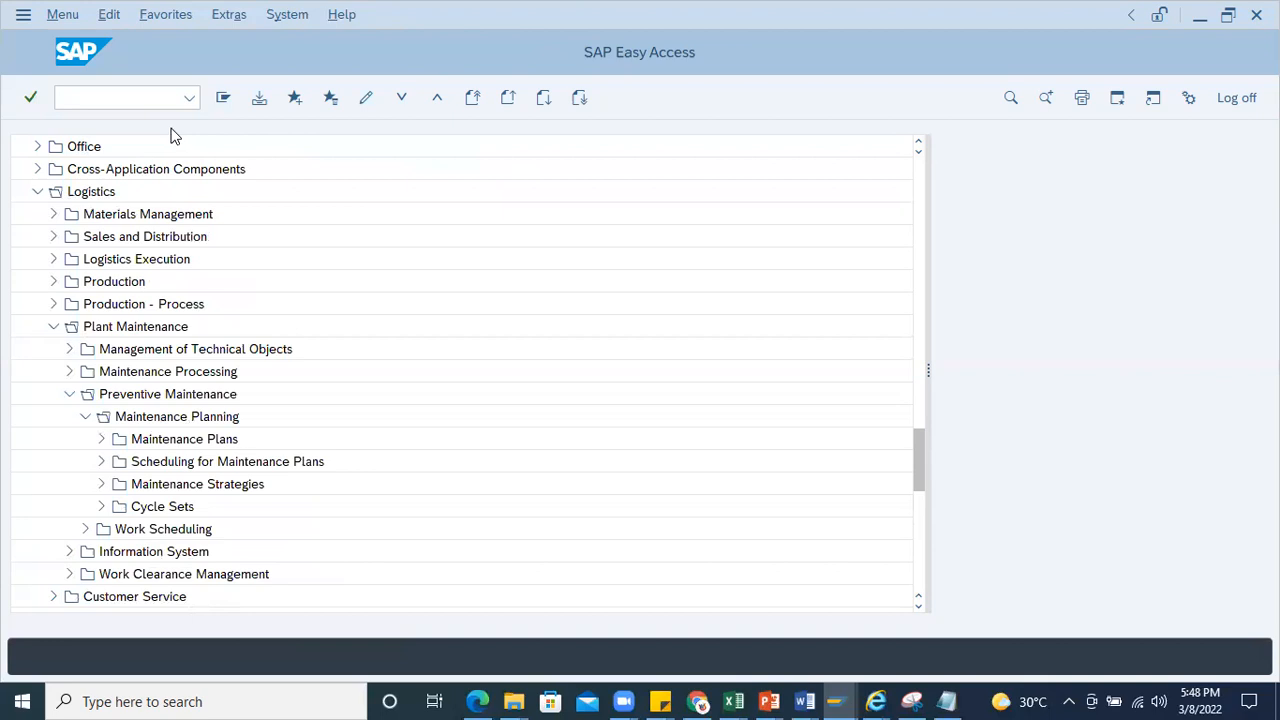
Step: Start transaction SE16N (General Table Display) and load the selection fields of table MARC
left_click(87, 106)
type("Se16")
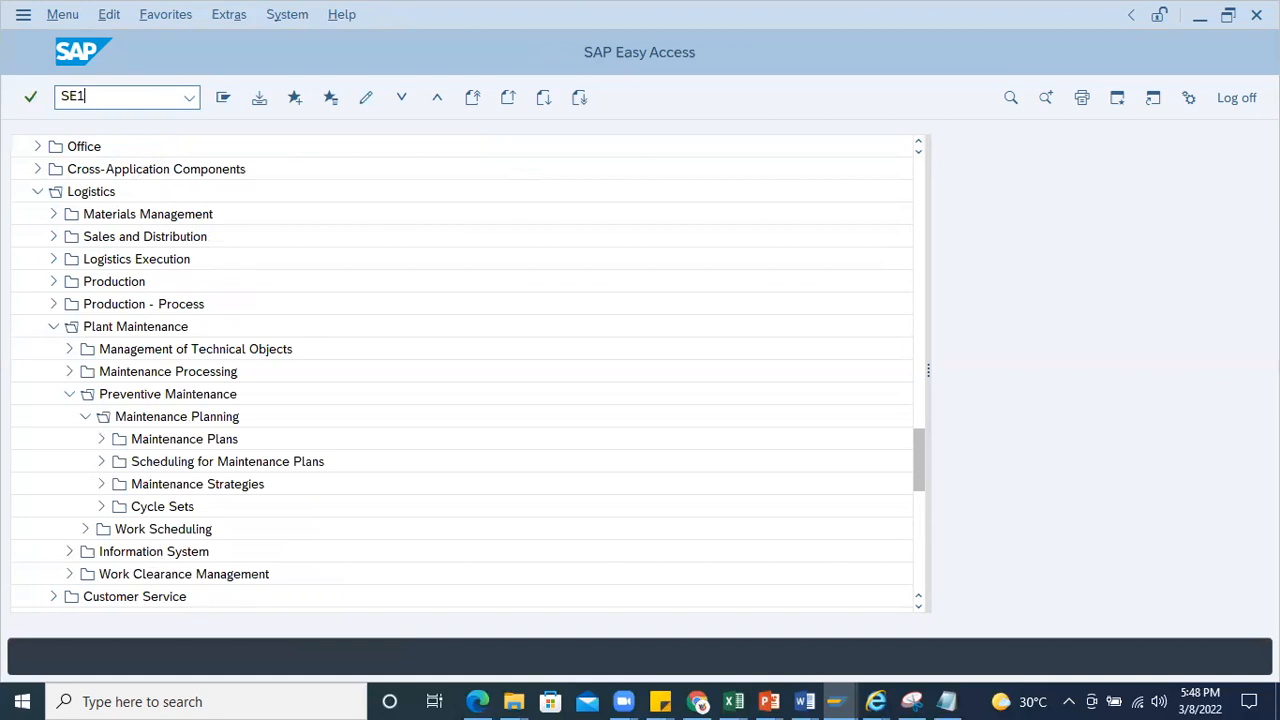
key("Return")
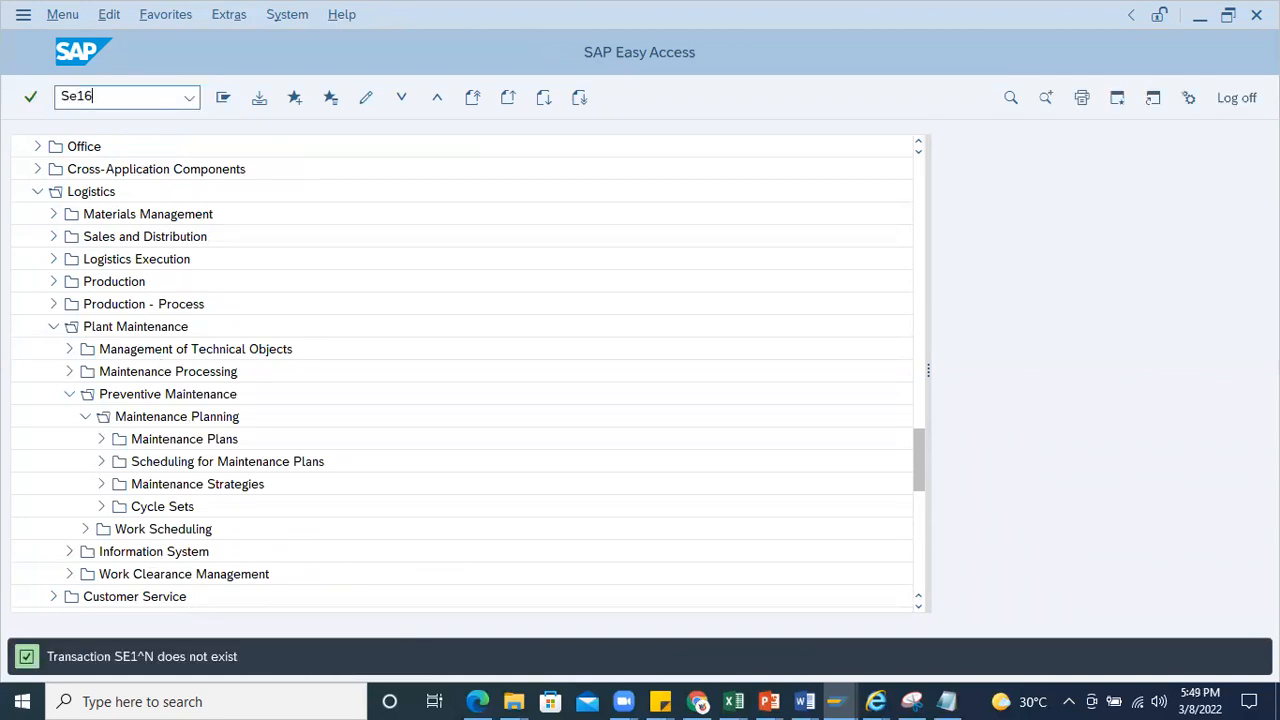
type("Se16n")
key("Return")
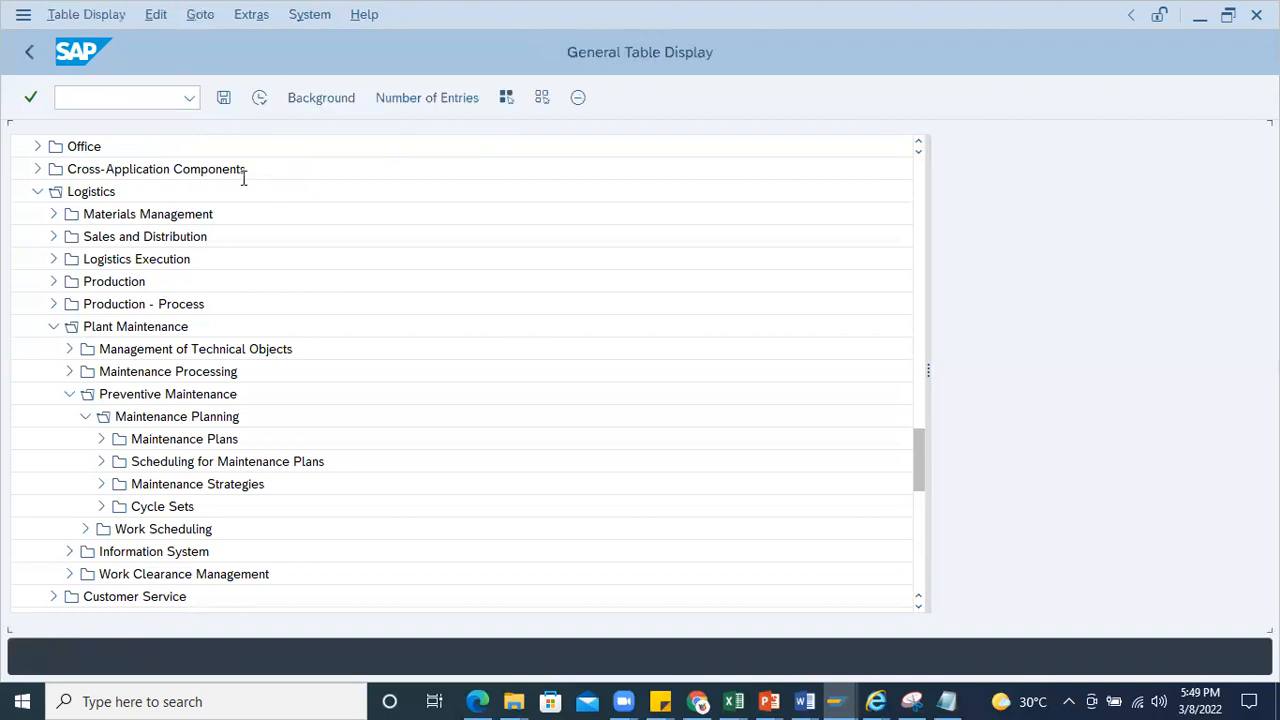
type("MARC")
double_click(253, 143)
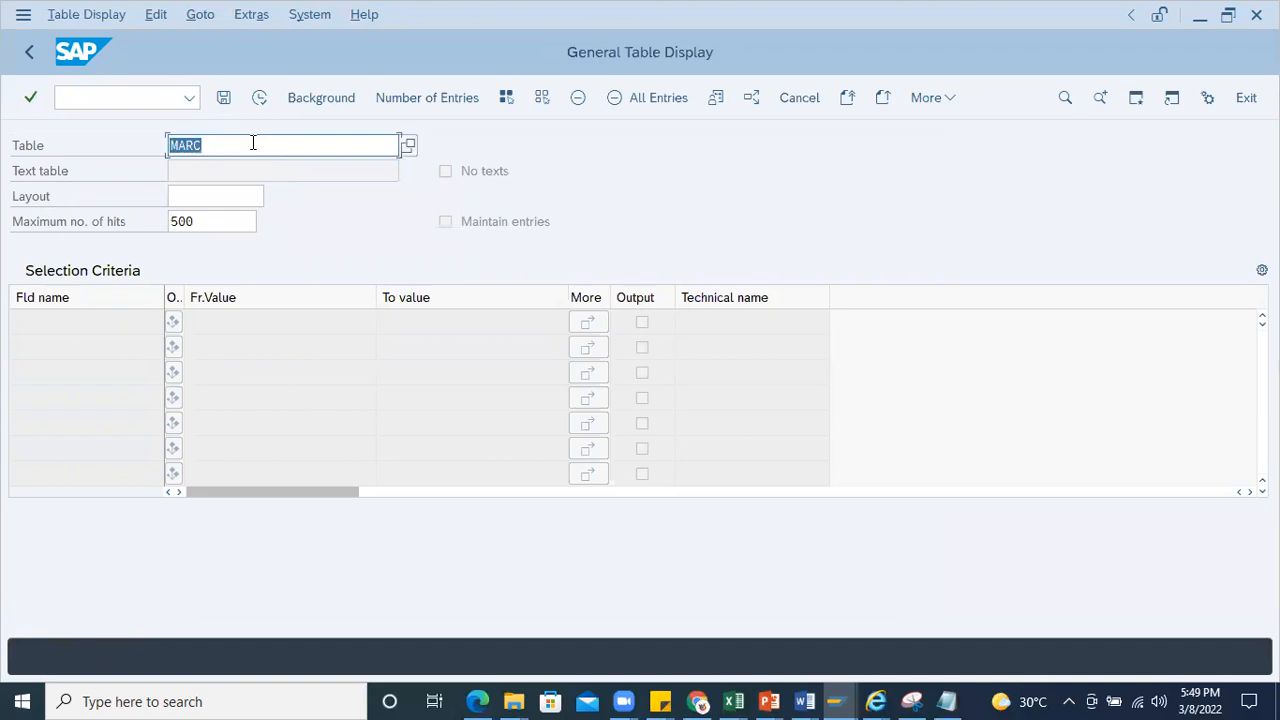
key("Return")
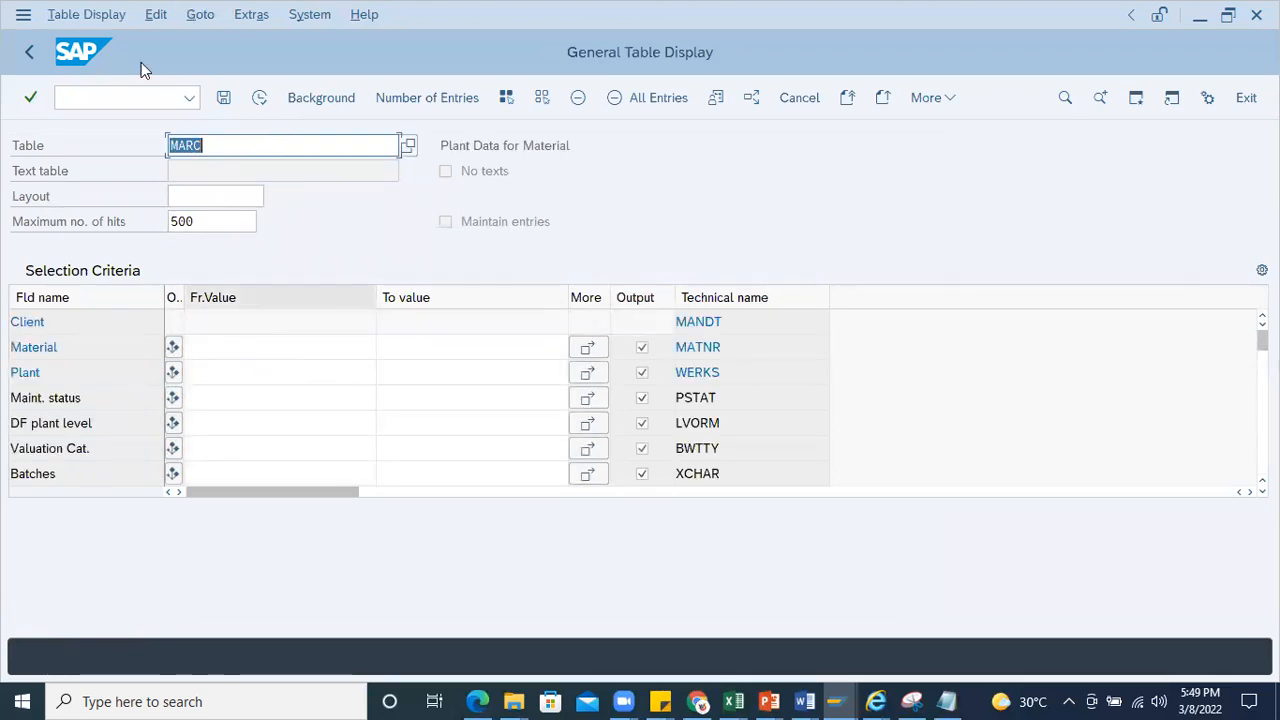
Step: Display the MARC entries for plant 1000, return to the selection screen, and check the number of matching entries
left_click(219, 348)
left_click(211, 371)
type("1000")
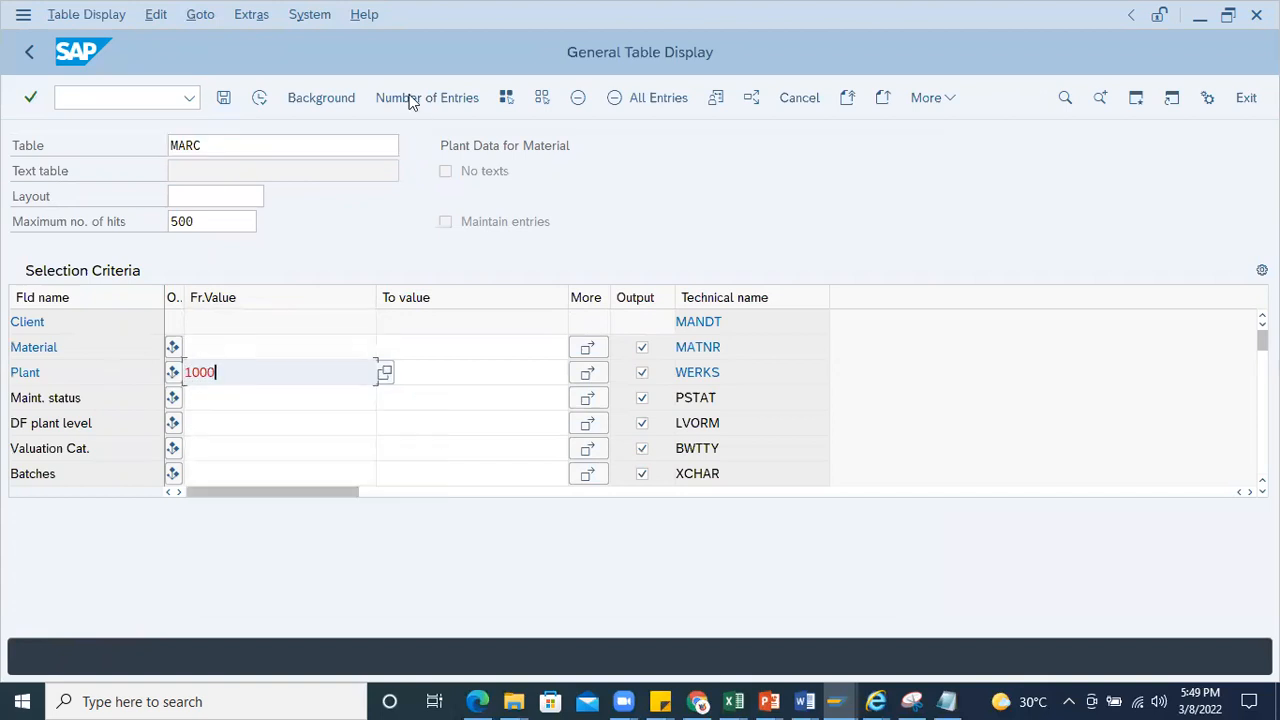
left_click(258, 98)
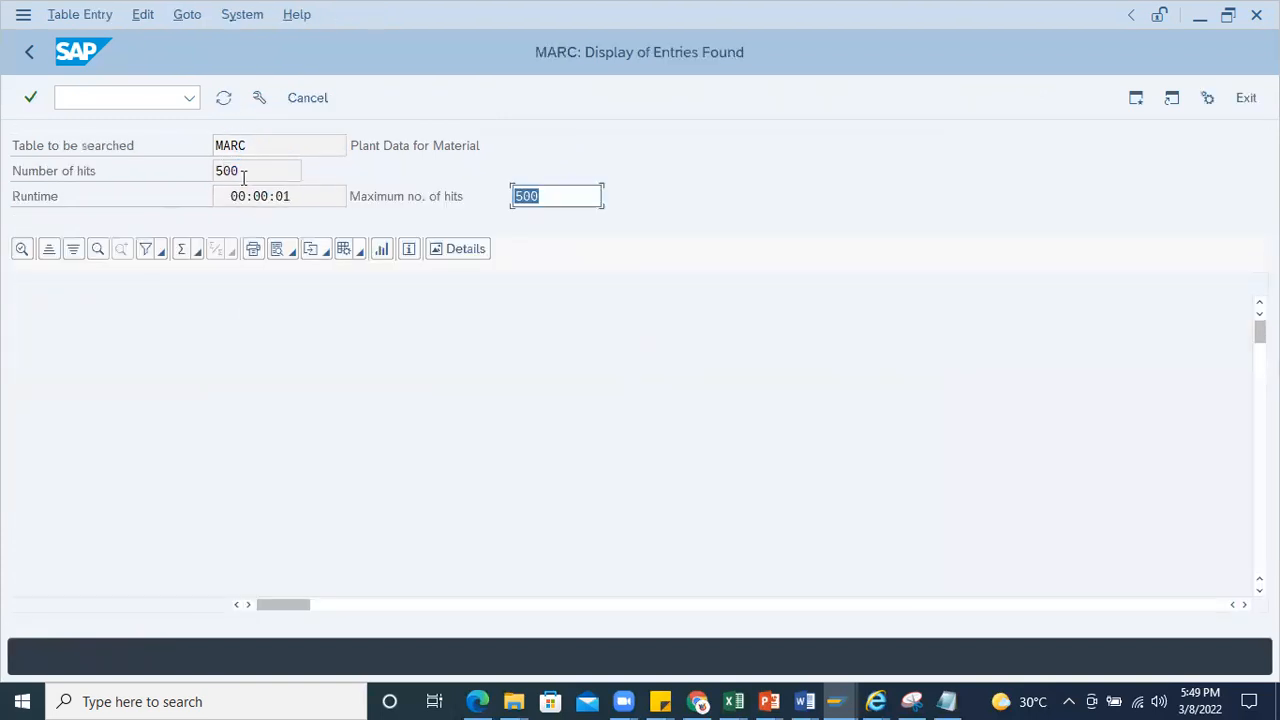
left_click(30, 52)
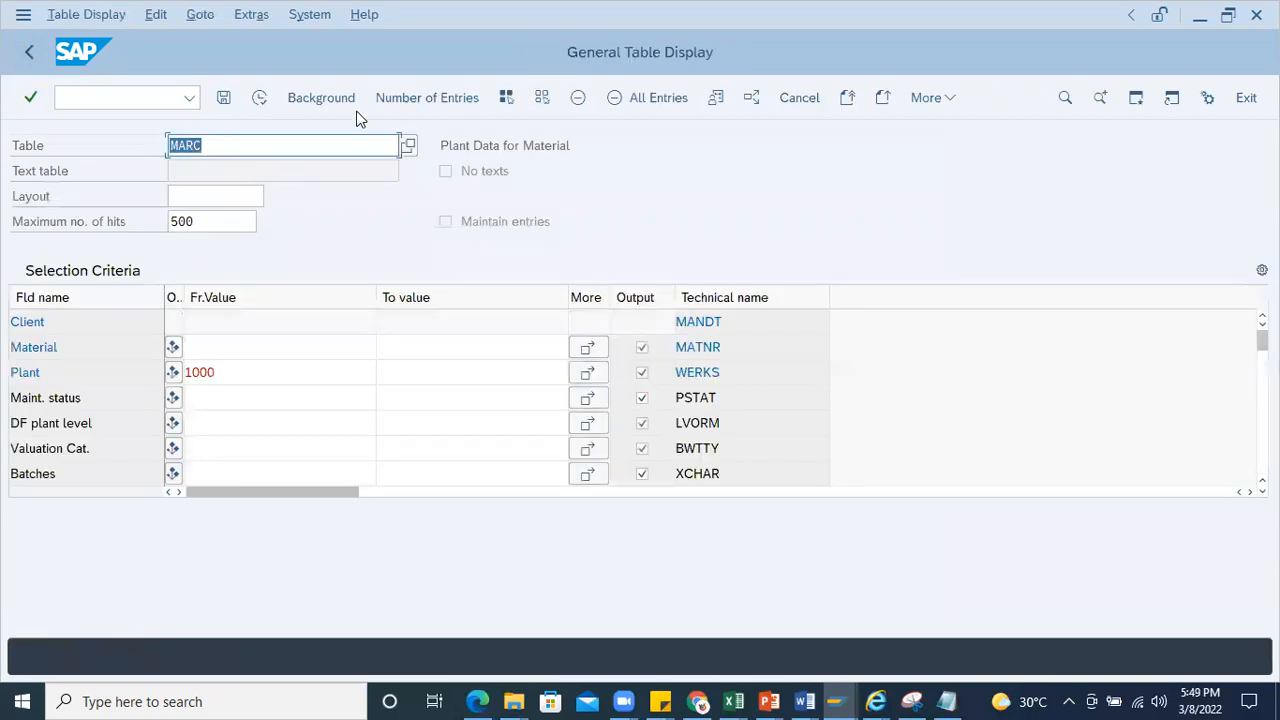
left_click(409, 100)
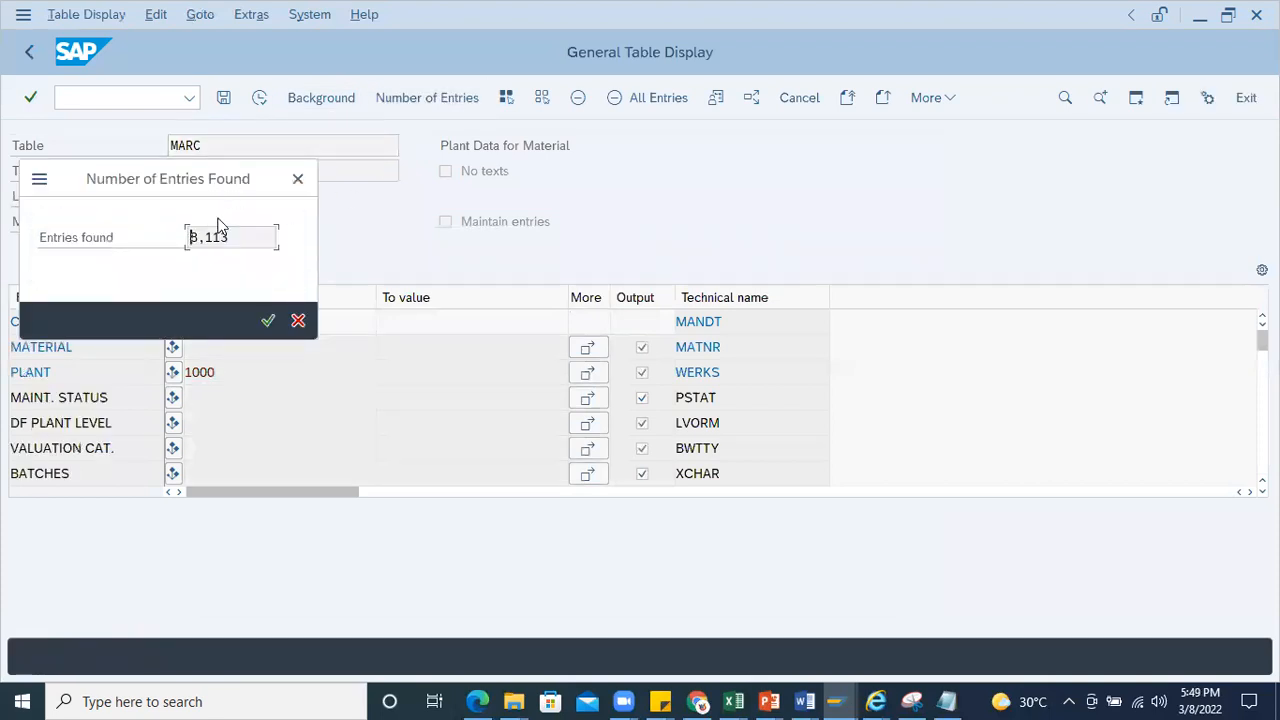
left_click(297, 183)
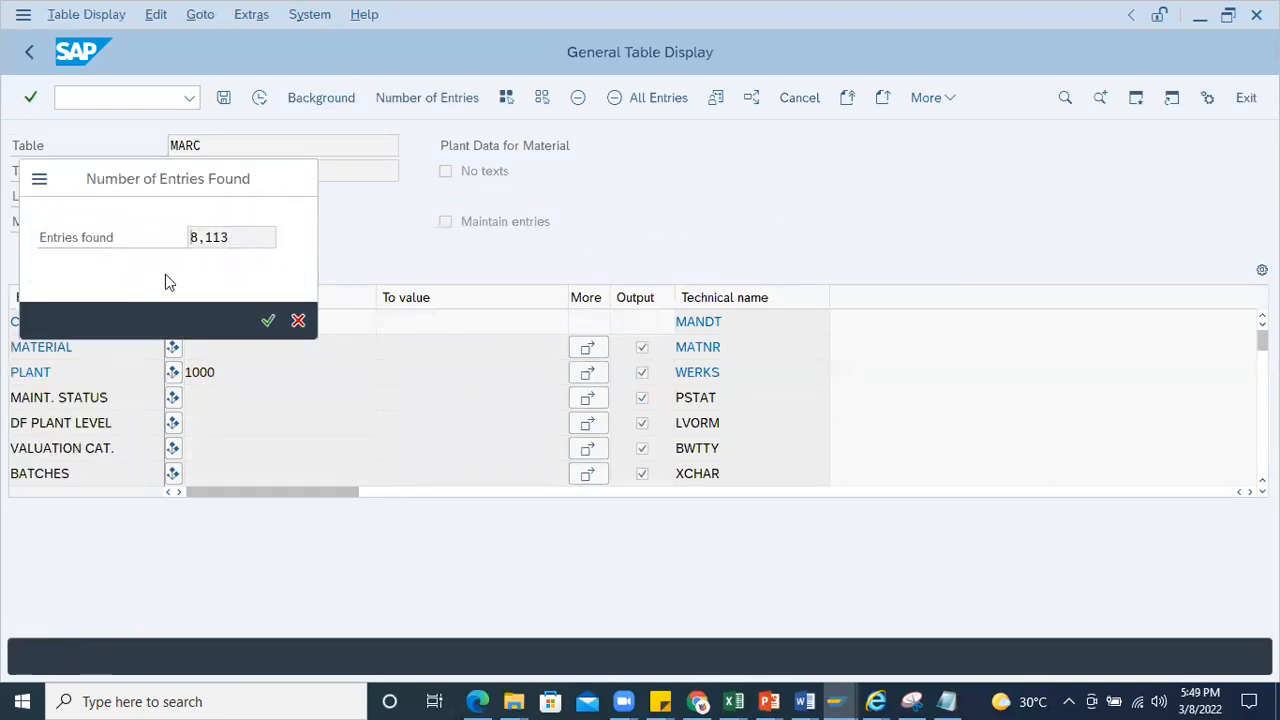
Step: Clear the plant criterion and check the number of entries in MARC across all plants
left_click_drag(228, 368, 157, 352)
key("BackSpace")
left_click(217, 375)
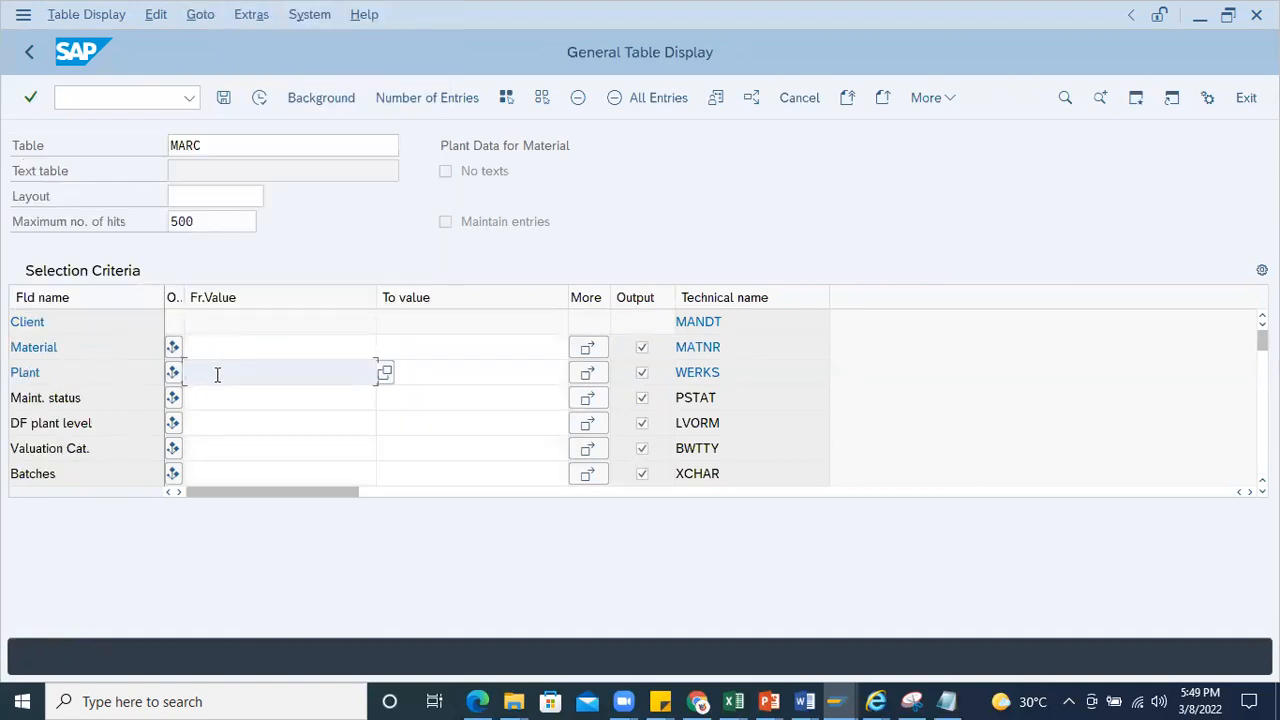
left_click(424, 100)
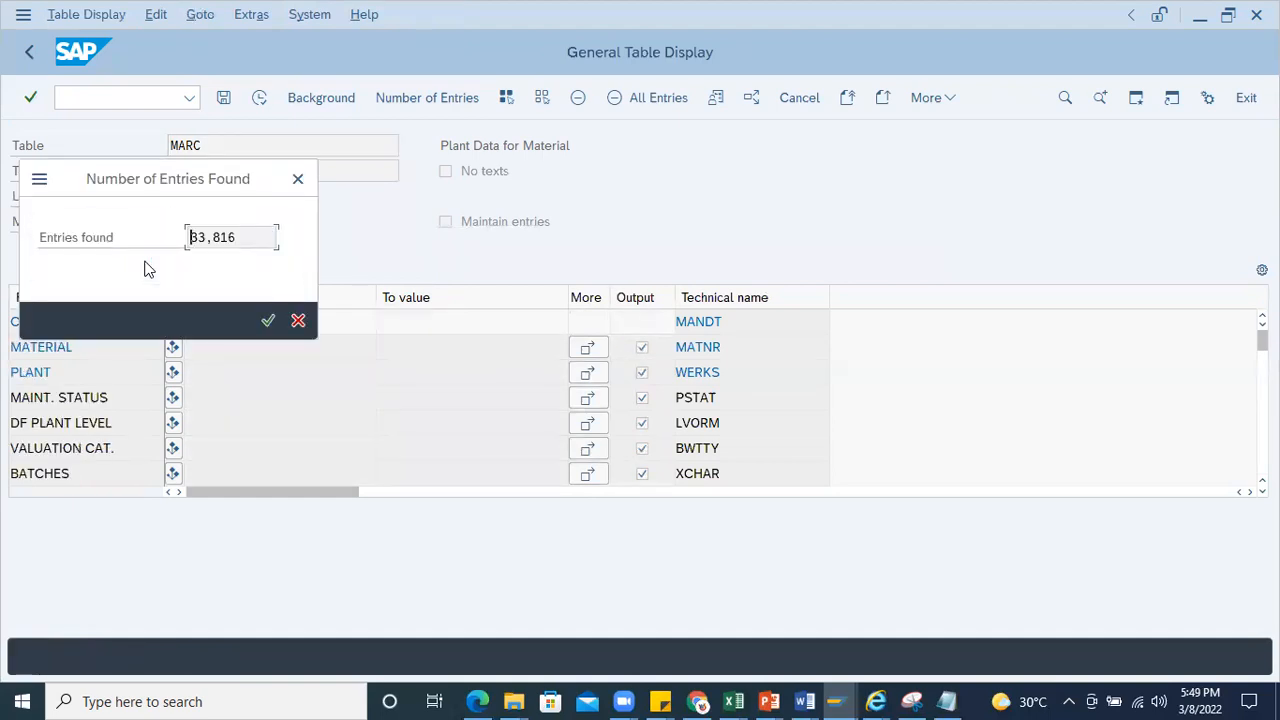
left_click_drag(249, 240, 149, 266)
left_click(299, 178)
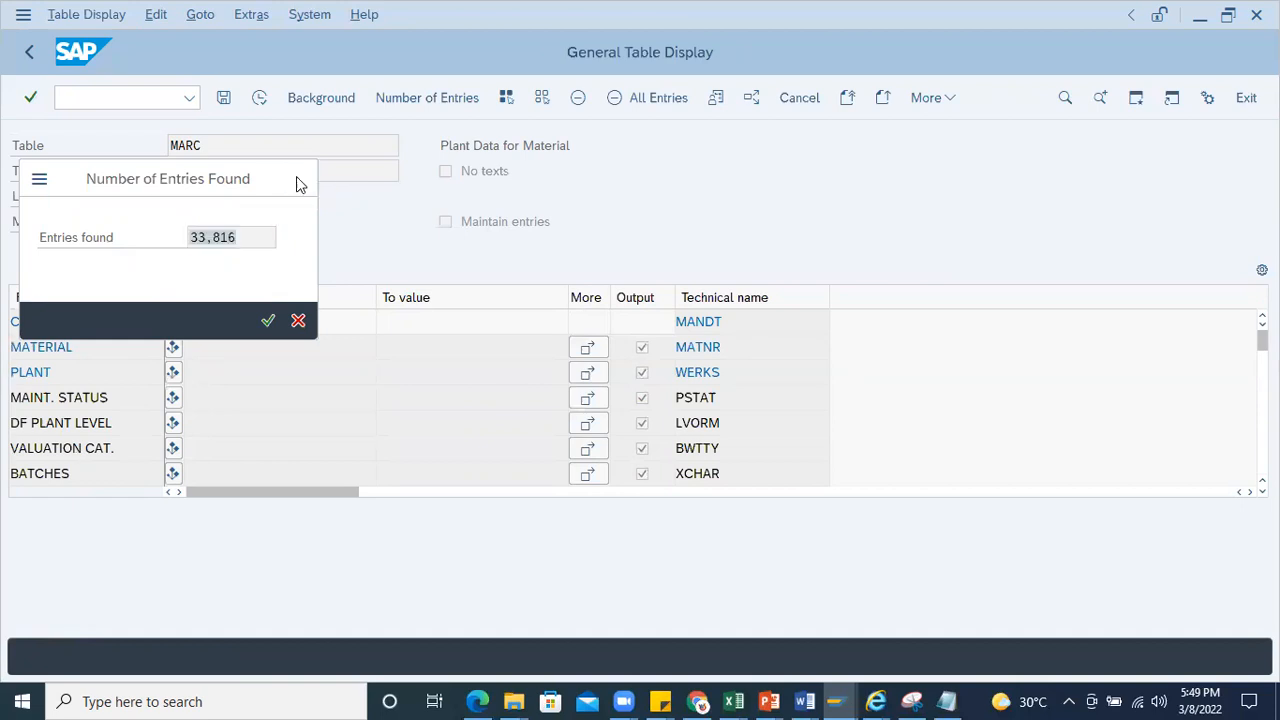
Step: Return to SAP Easy Access with /n, and collapse the Plant Maintenance and Logistics folders
left_click(73, 104)
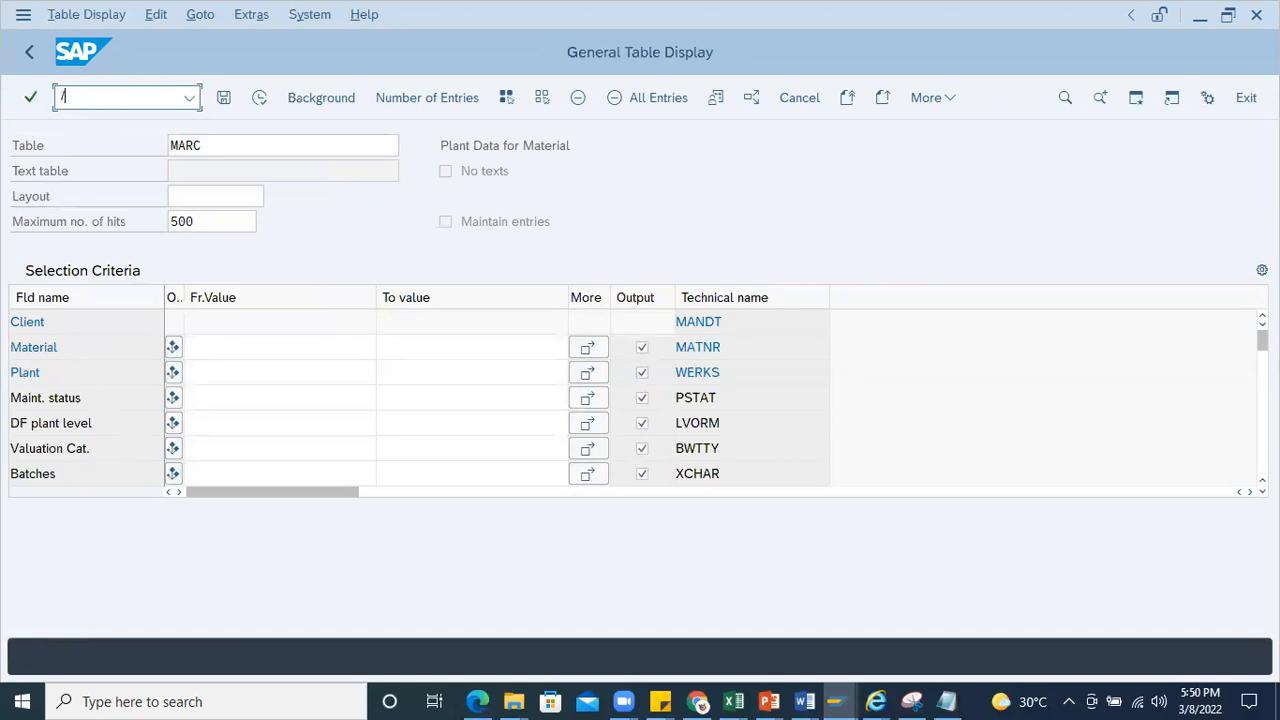
type("/n")
key("Return")
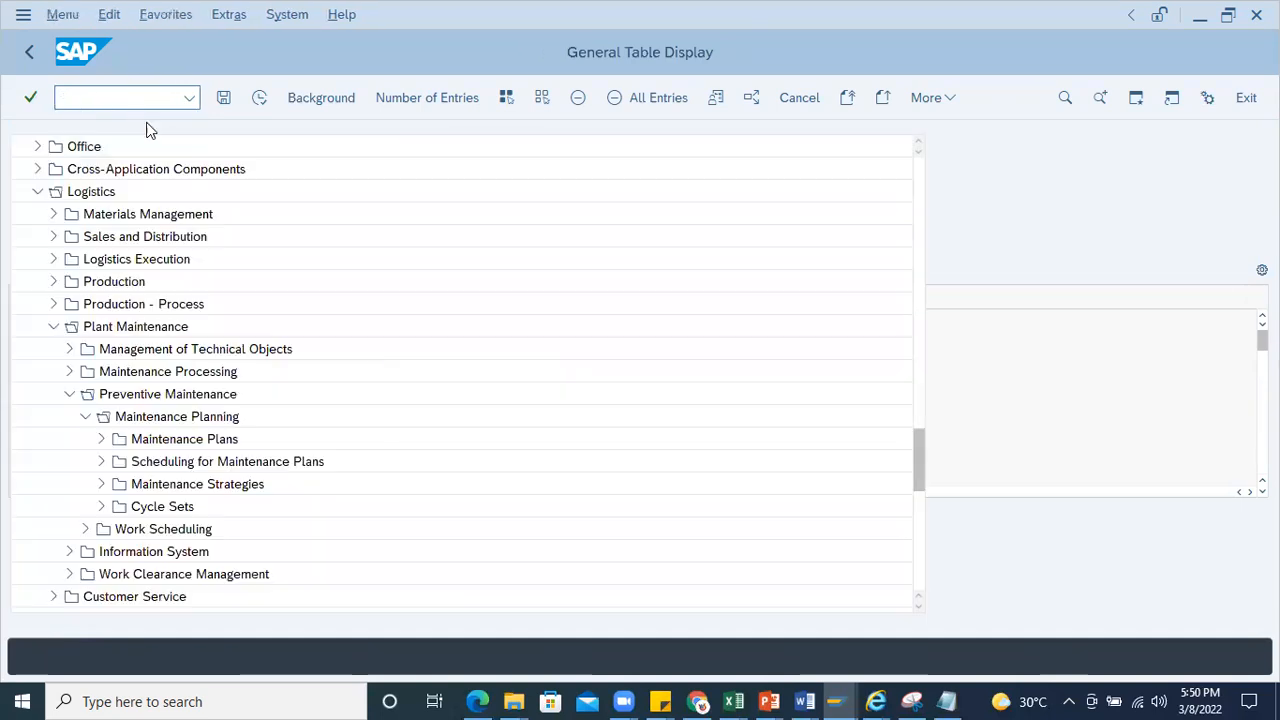
left_click(53, 326)
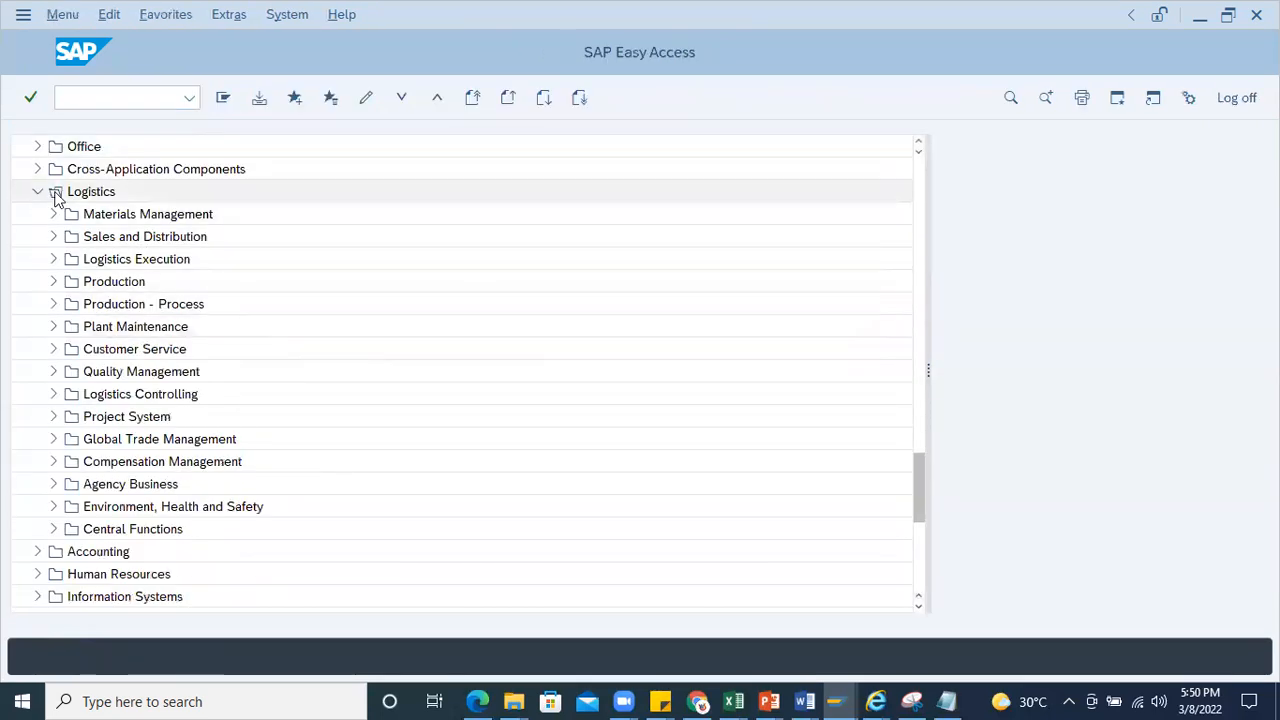
left_click(38, 191)
left_click(38, 282)
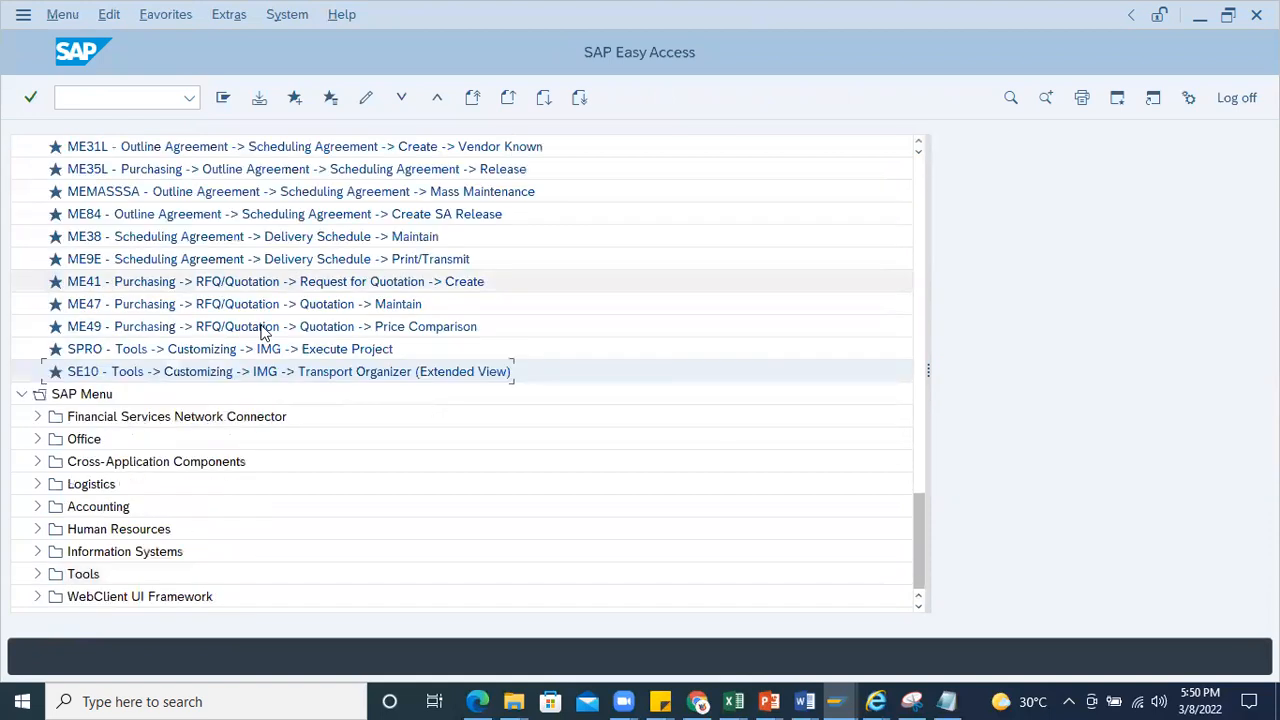
Step: Look over the transactions in the favorites list, ending at its first entries
scroll(915, 516, "up", 8)
scroll(969, 345, "down", 7)
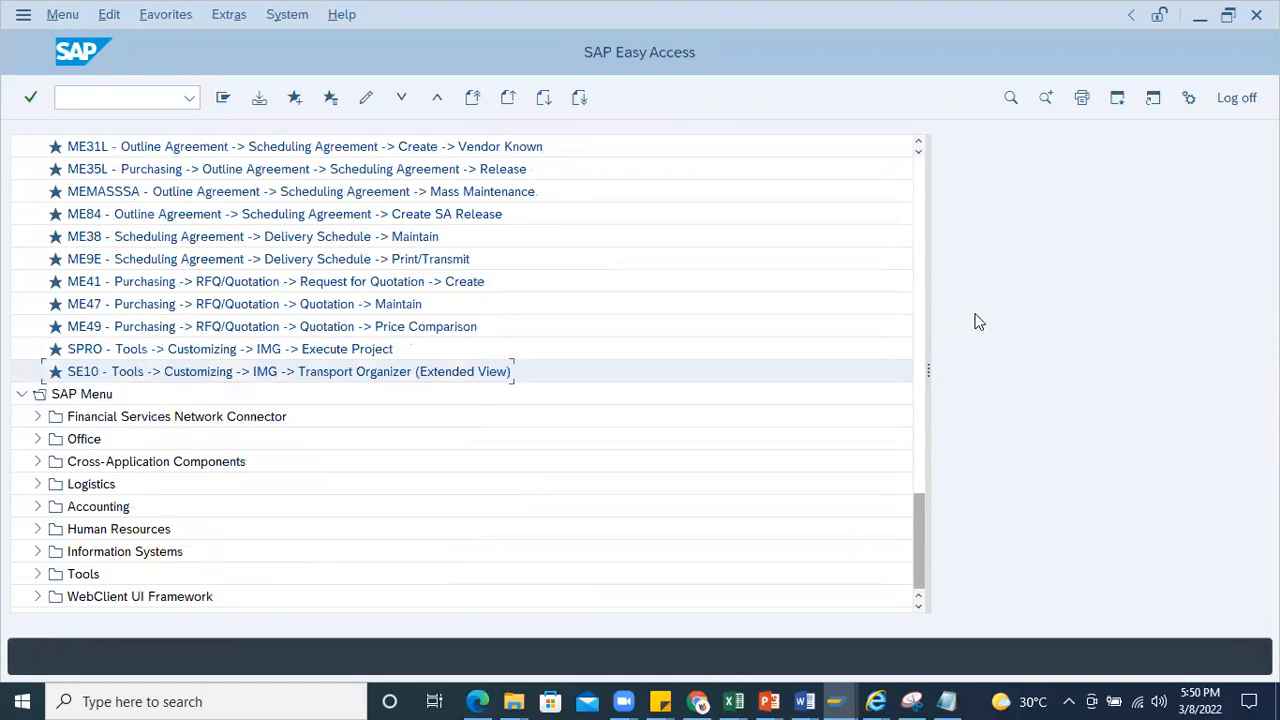
left_click_drag(920, 528, 939, 170)
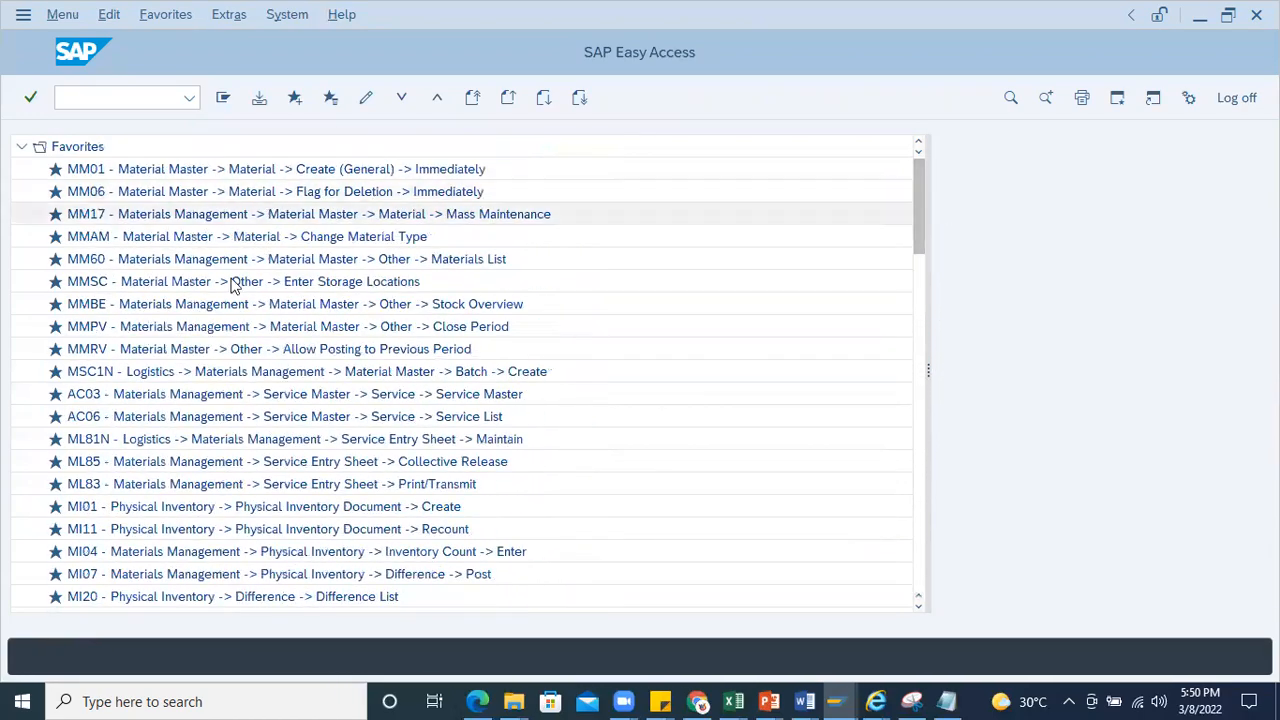